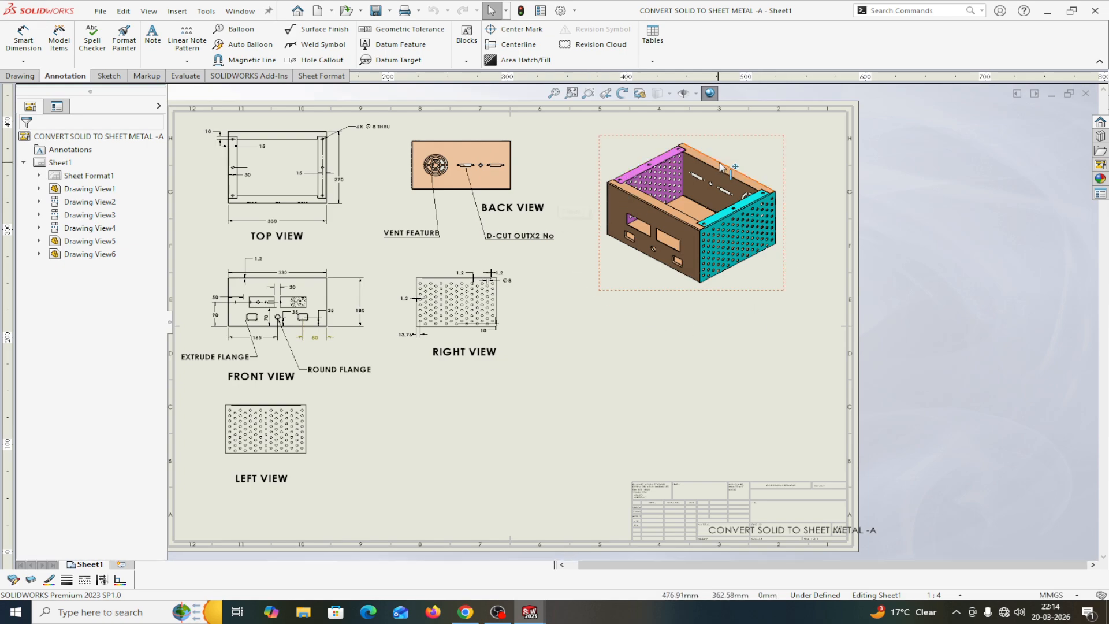
- Create a new part document and set its background scene to Plain White
{"action": "left_click", "coordinate": [104, 12]}
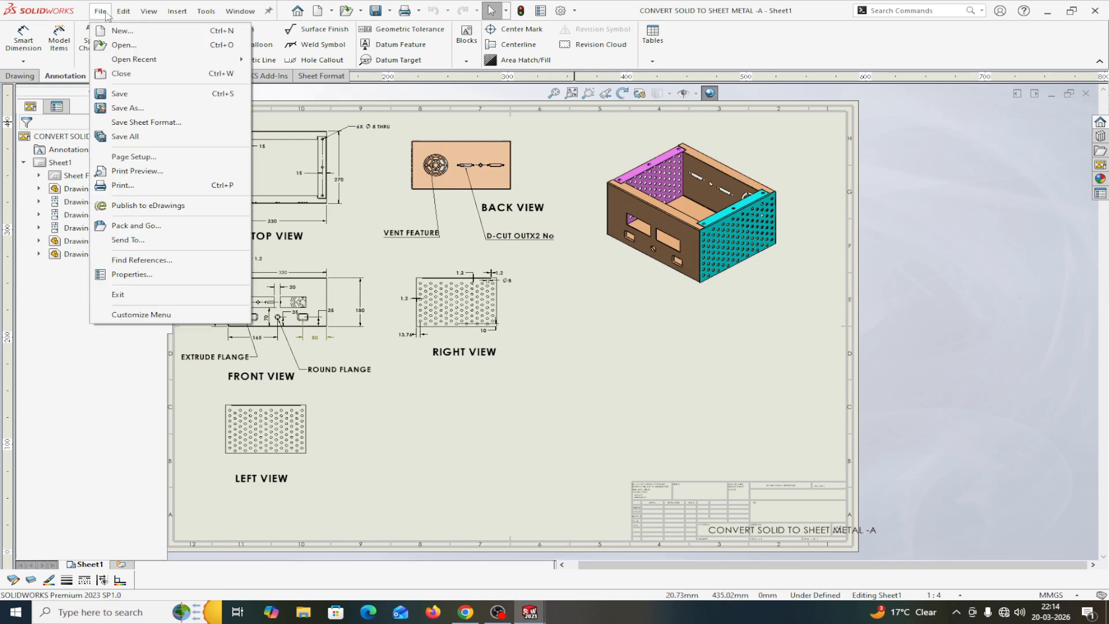
{"action": "left_click", "coordinate": [119, 31]}
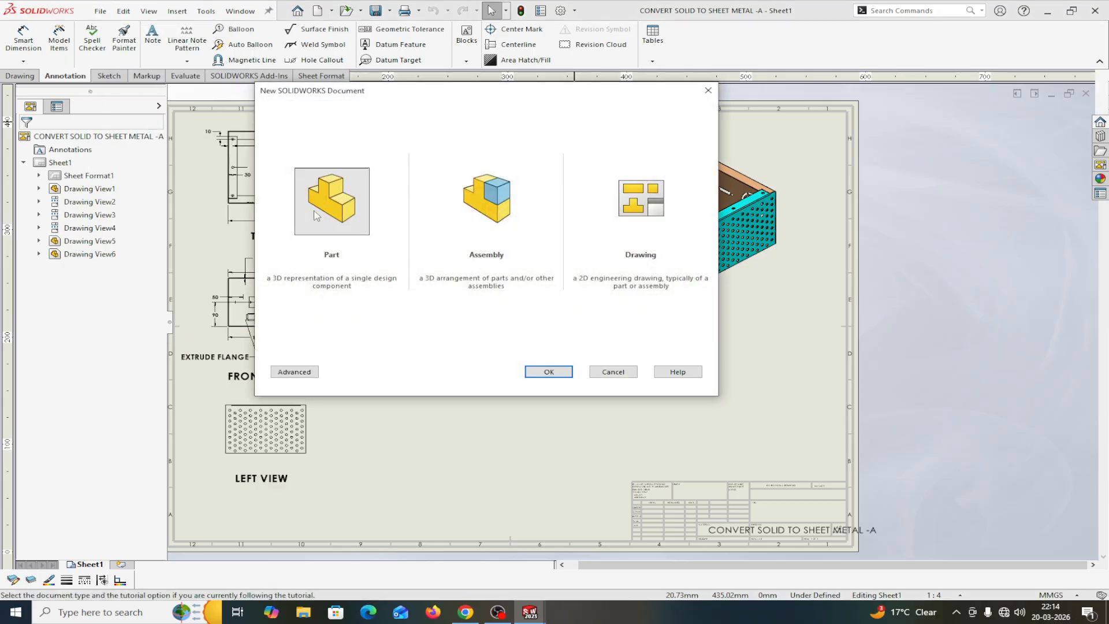
{"action": "left_click", "coordinate": [546, 372]}
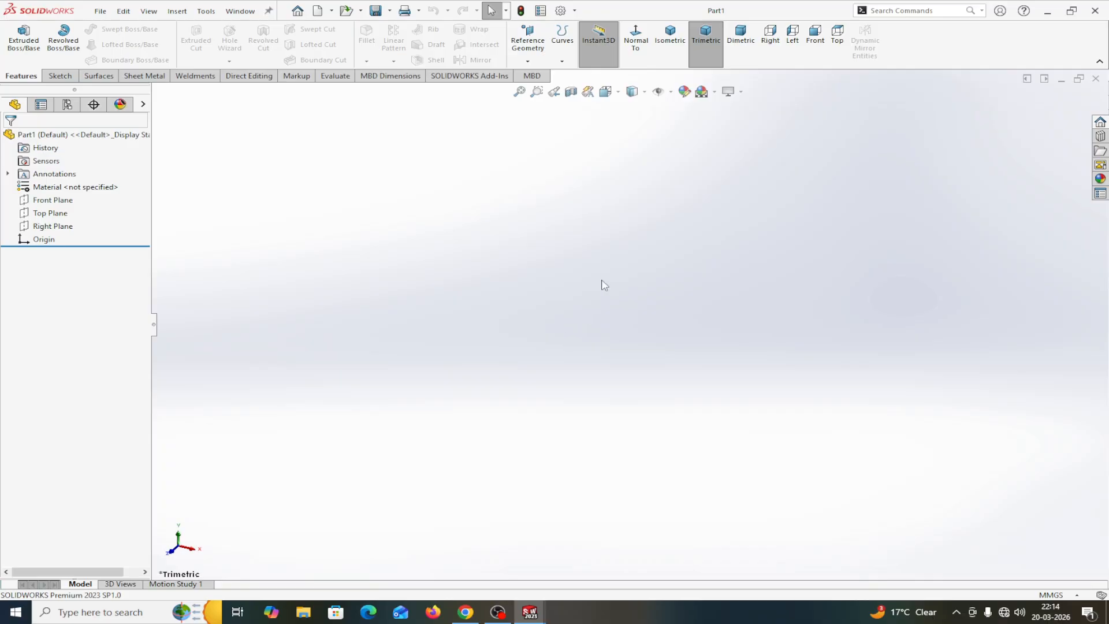
{"action": "left_click", "coordinate": [715, 92]}
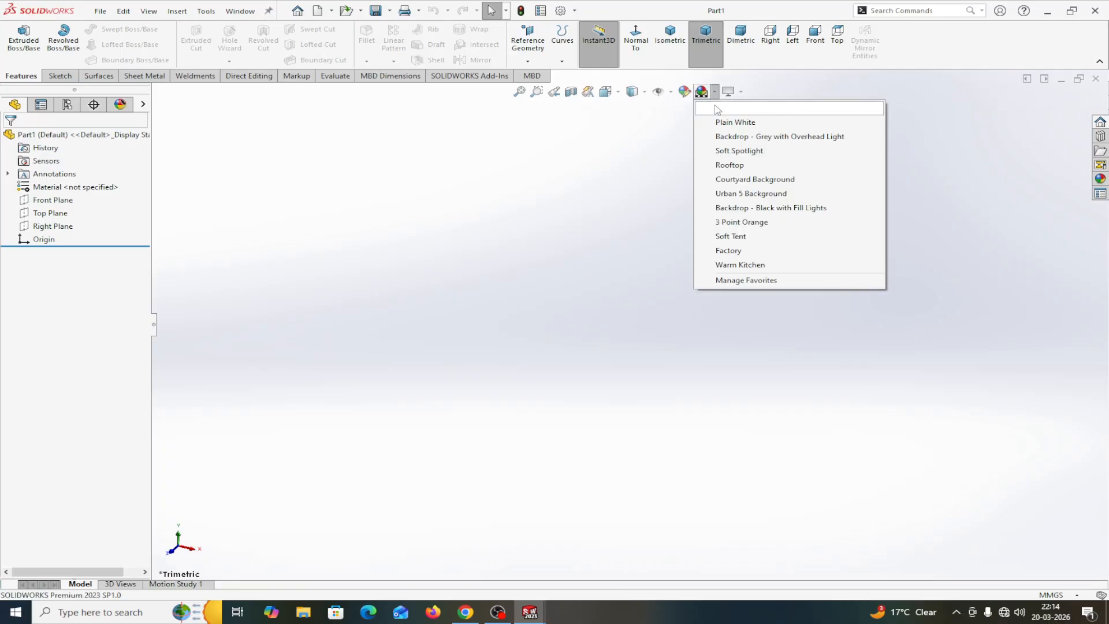
{"action": "left_click", "coordinate": [721, 123]}
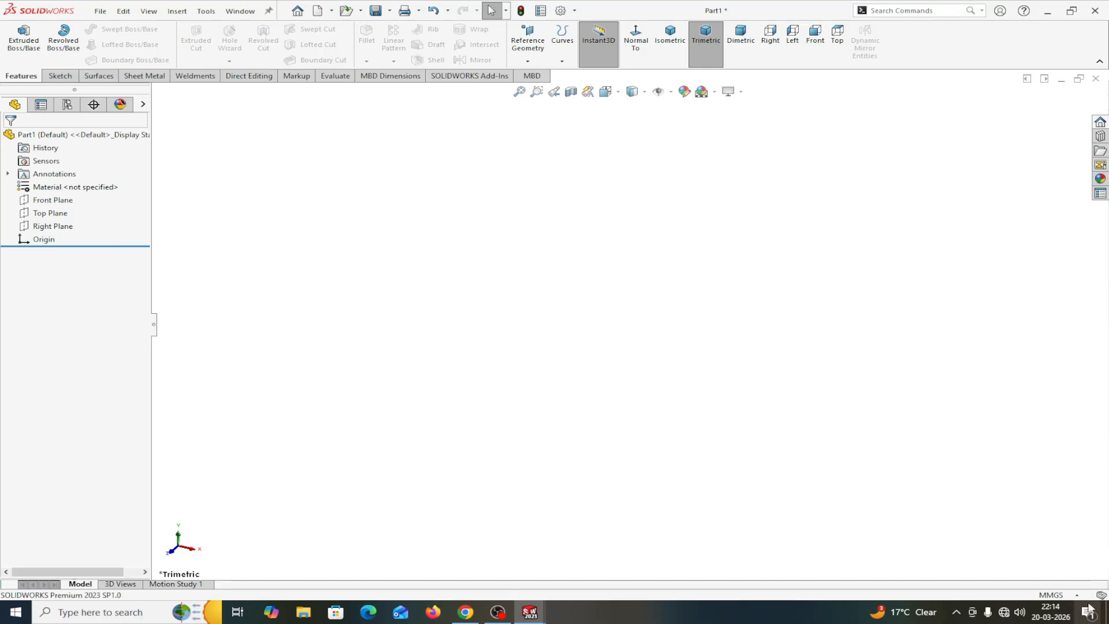
{"action": "left_click", "coordinate": [1052, 595]}
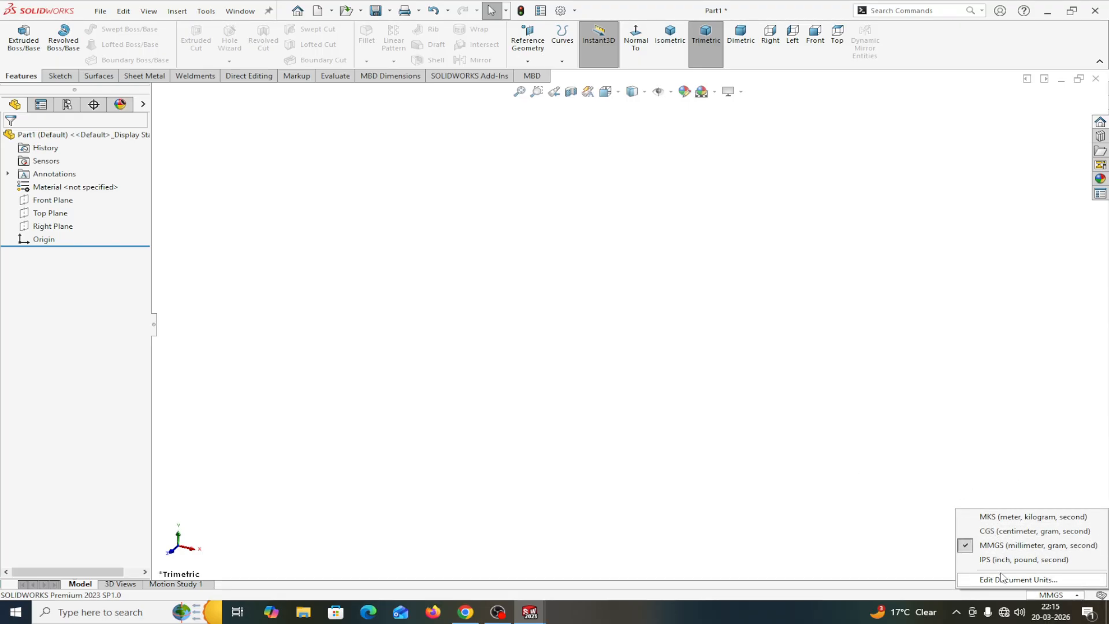
- Sketch a center rectangle about 157 by 93 mm on the Top Plane, centered on the origin
{"action": "left_click", "coordinate": [43, 216]}
{"action": "left_click", "coordinate": [55, 201]}
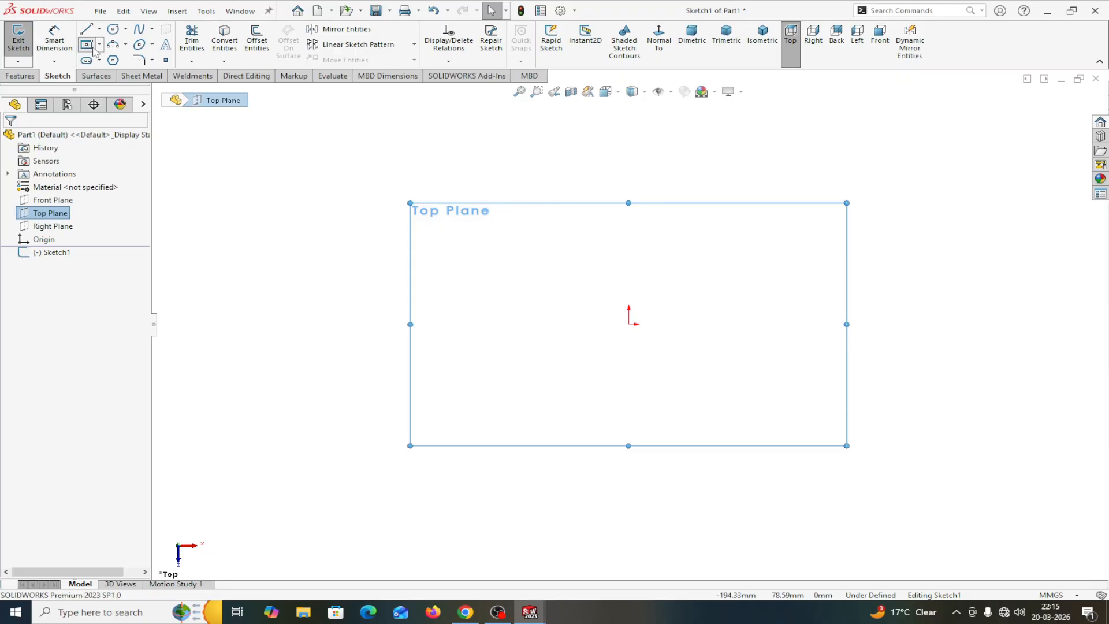
{"action": "left_click", "coordinate": [91, 49]}
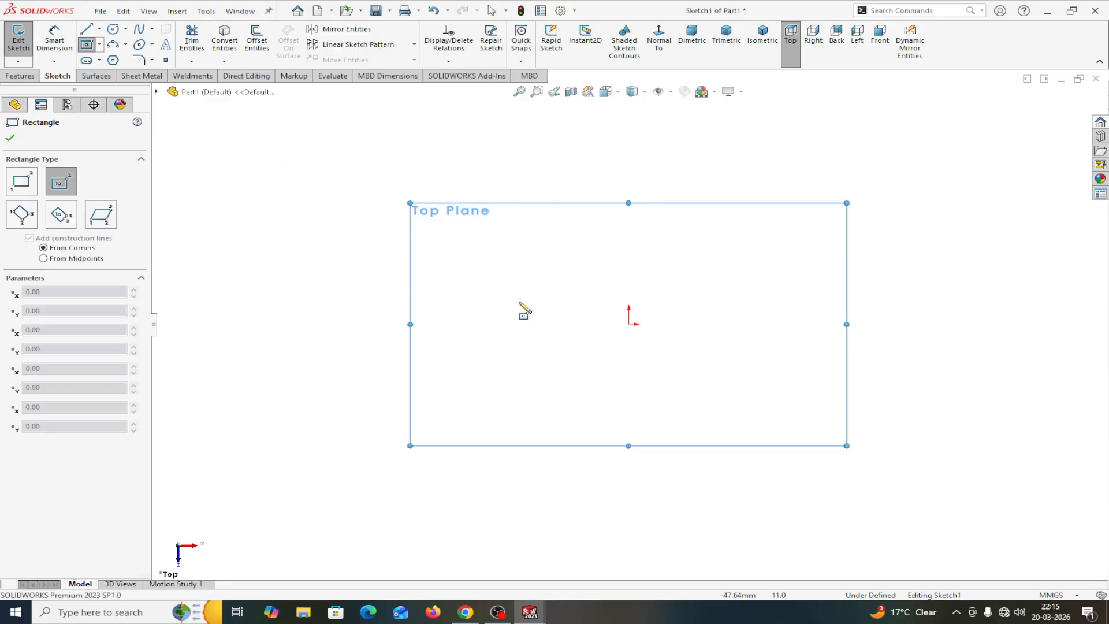
{"action": "left_click", "coordinate": [629, 324]}
{"action": "left_click", "coordinate": [435, 221]}
{"action": "right_click", "coordinate": [437, 223]}
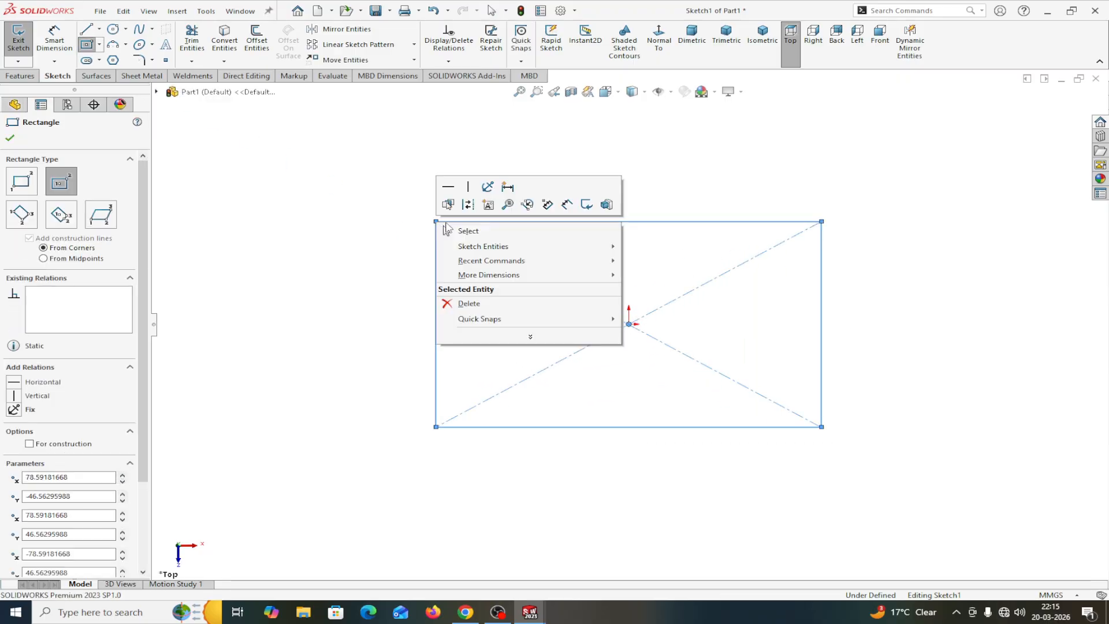
{"action": "left_click", "coordinate": [463, 231]}
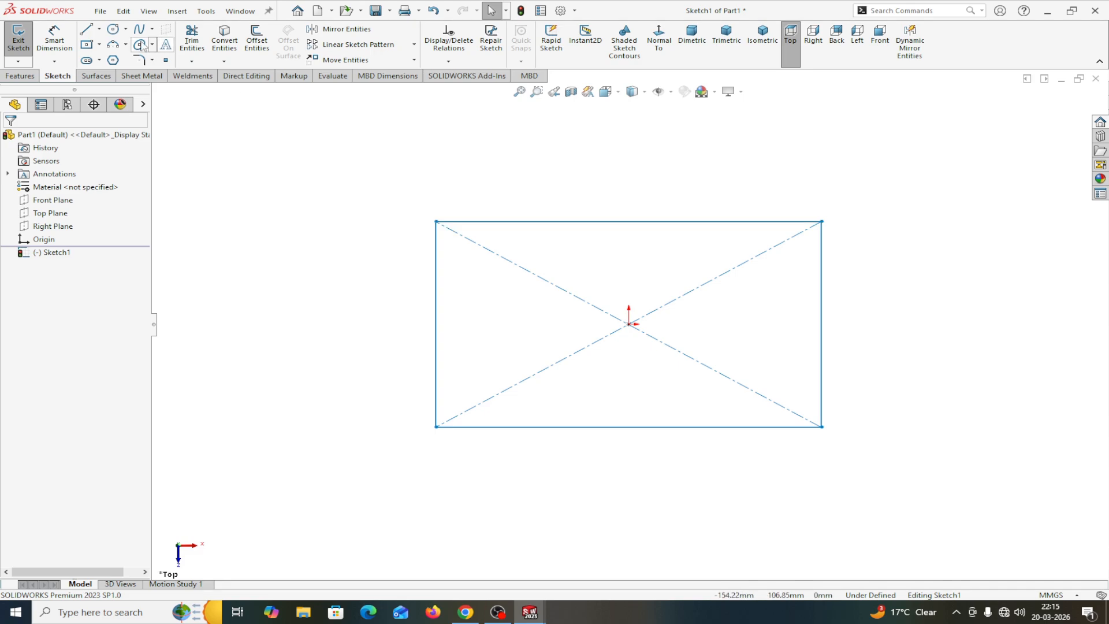
- Dimension the rectangle to 330 mm wide and 270 mm high
{"action": "left_click", "coordinate": [55, 38]}
{"action": "left_click", "coordinate": [486, 222]}
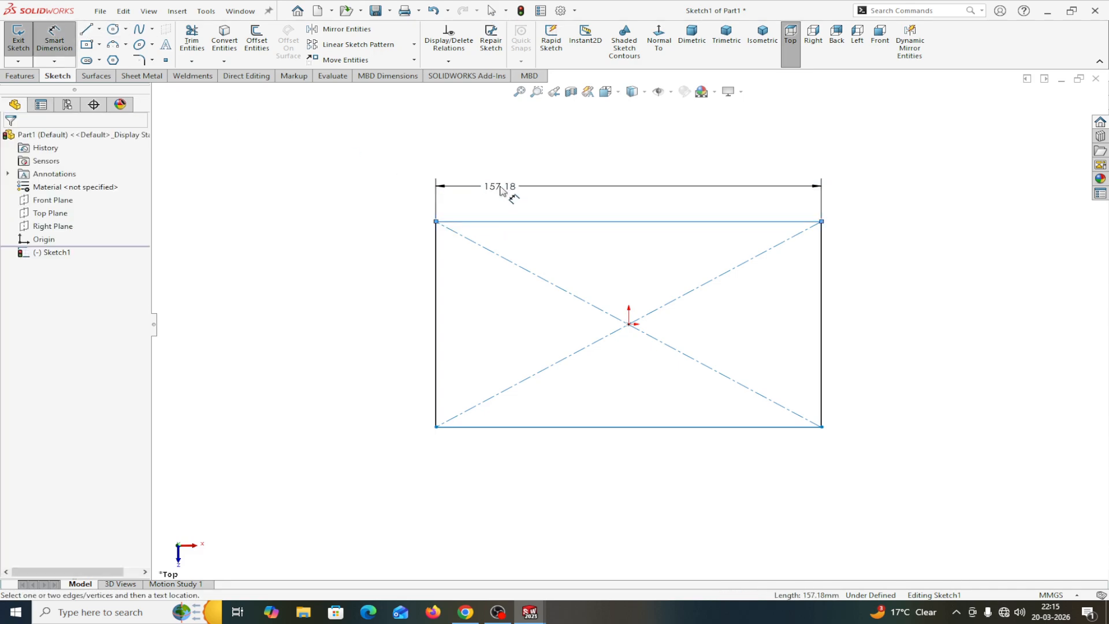
{"action": "left_click", "coordinate": [500, 190]}
{"action": "type", "text": "330"}
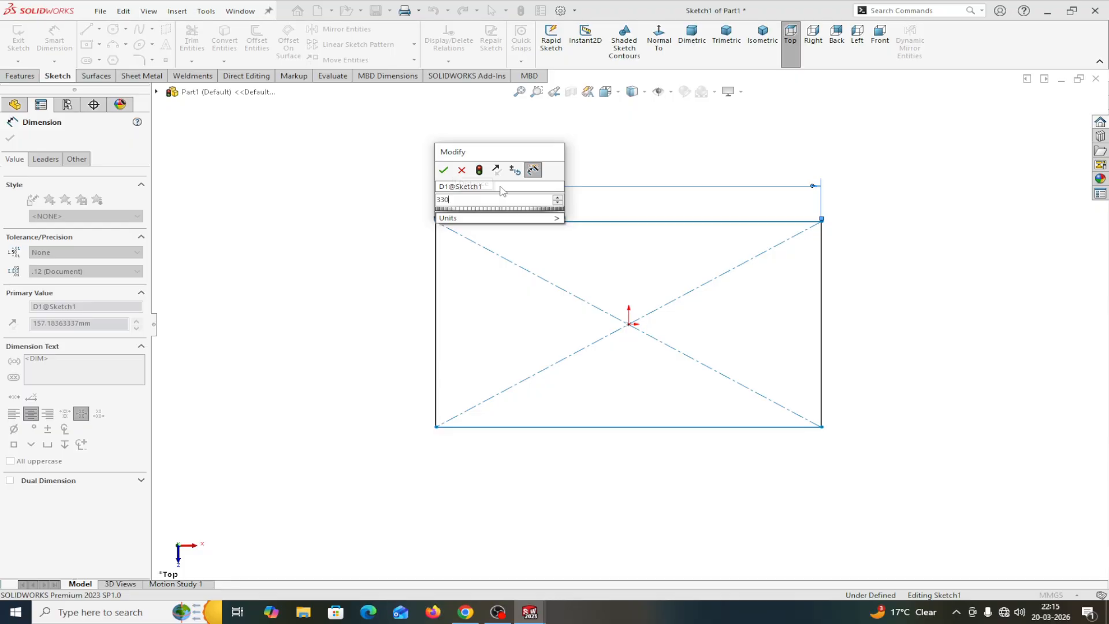
{"action": "left_click", "coordinate": [443, 170]}
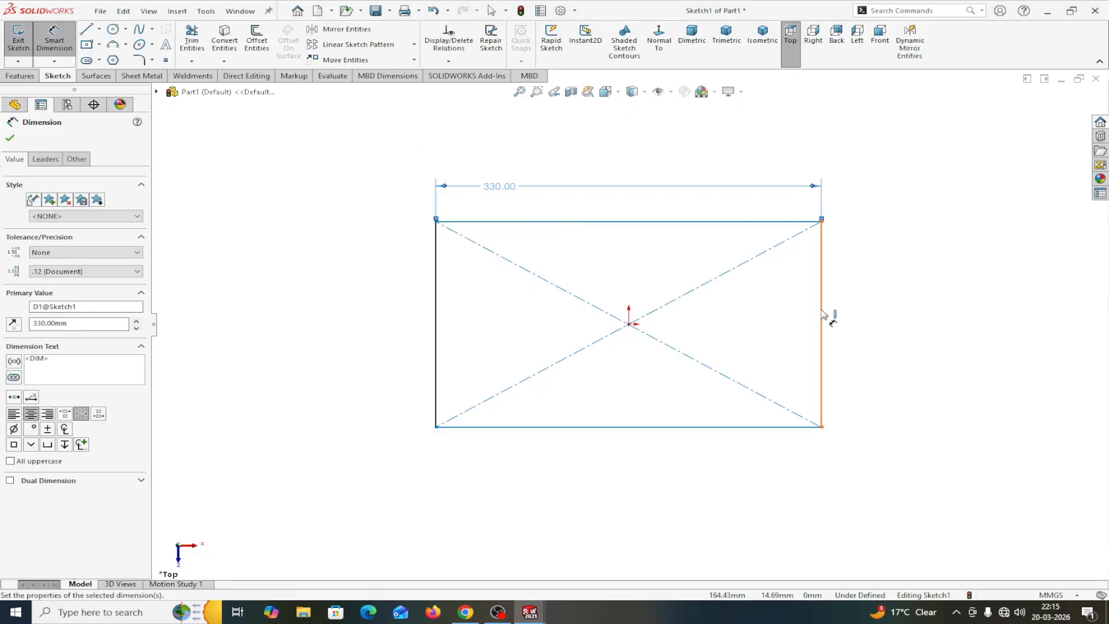
{"action": "left_click", "coordinate": [823, 314]}
{"action": "left_click", "coordinate": [849, 315]}
{"action": "type", "text": "2"}
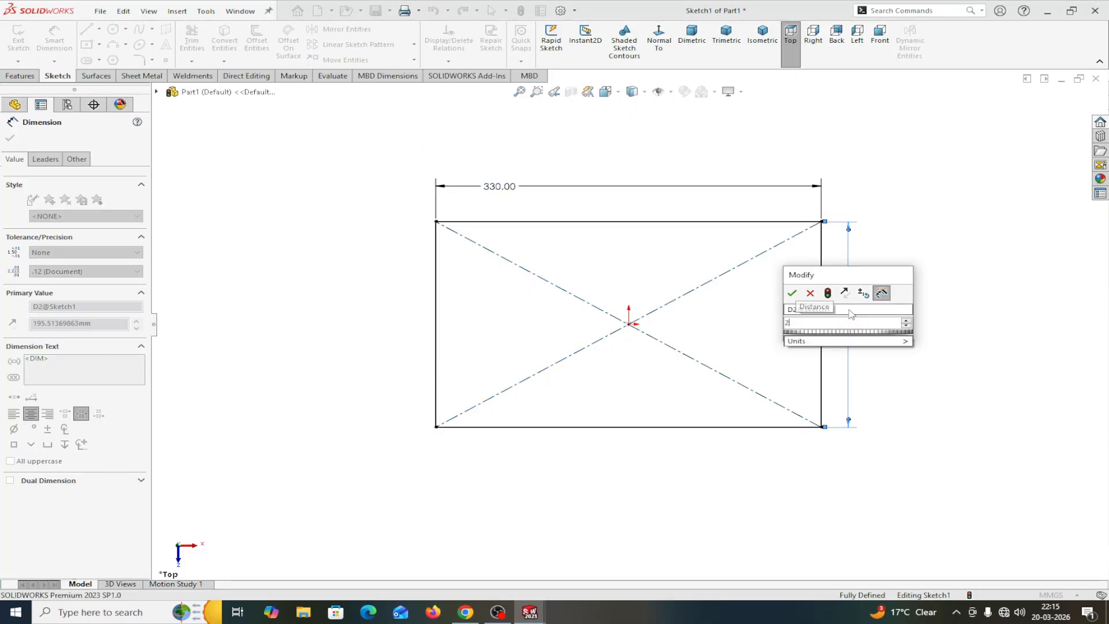
{"action": "type", "text": "20"}
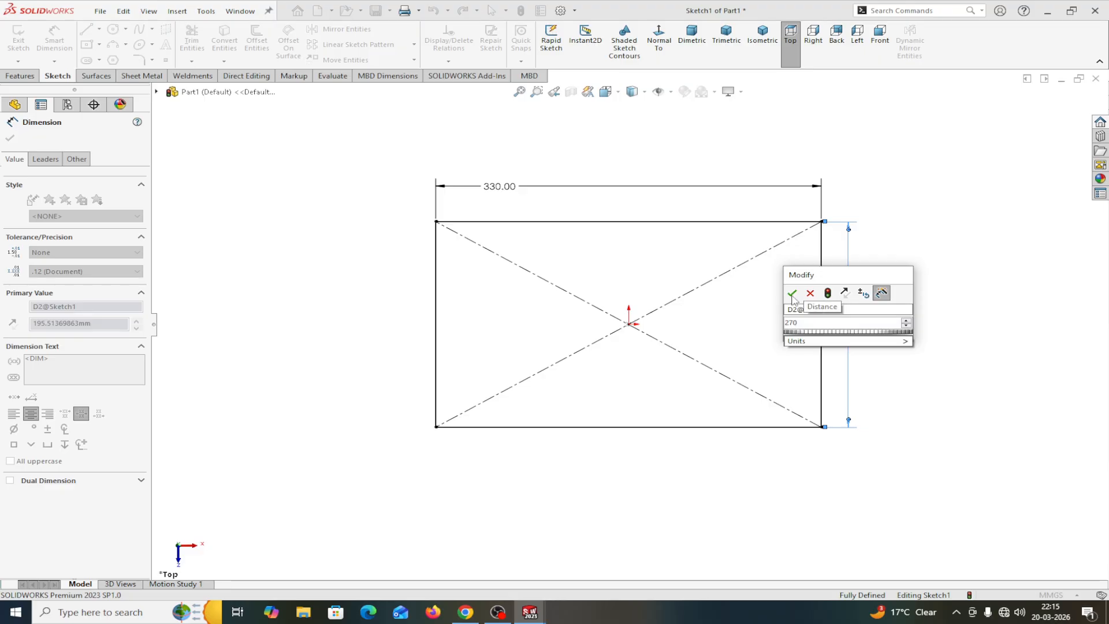
{"action": "left_click", "coordinate": [793, 296]}
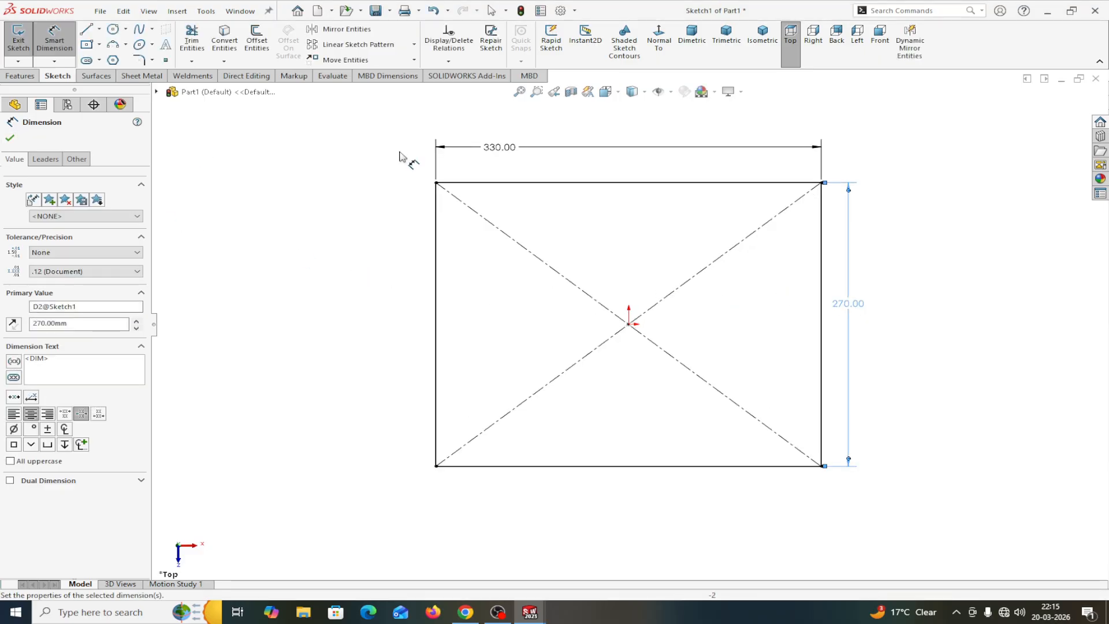
{"action": "left_click", "coordinate": [10, 137]}
- Extrude the rectangle upward as a blind boss with a depth of 180 mm
{"action": "left_click", "coordinate": [20, 75]}
{"action": "left_click", "coordinate": [21, 51]}
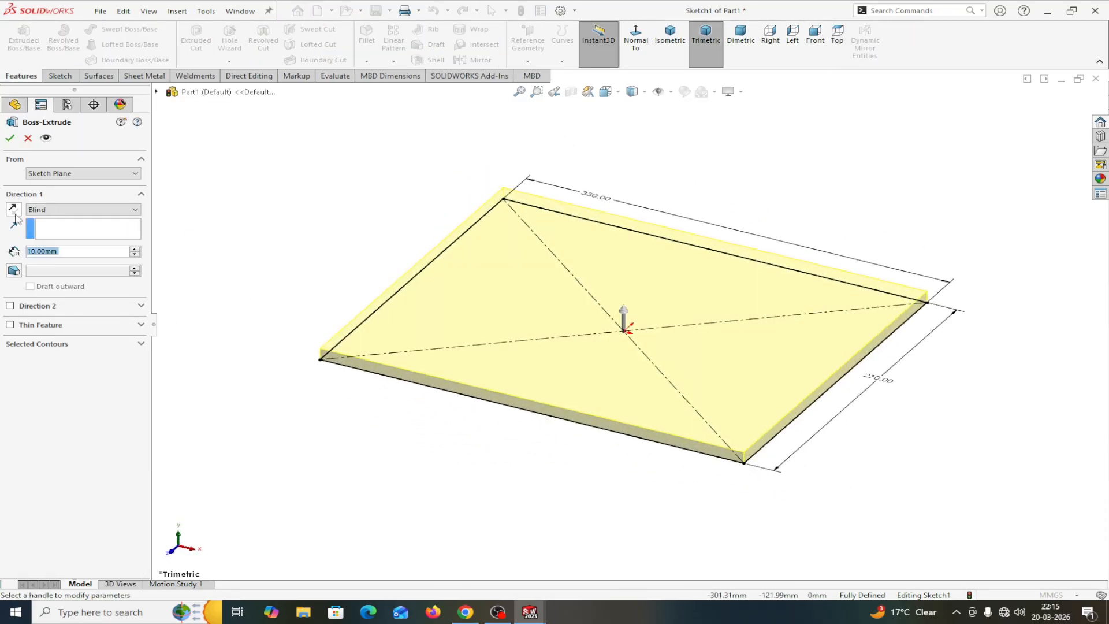
{"action": "left_click", "coordinate": [13, 211]}
{"action": "left_click", "coordinate": [13, 211]}
{"action": "type", "text": "180"}
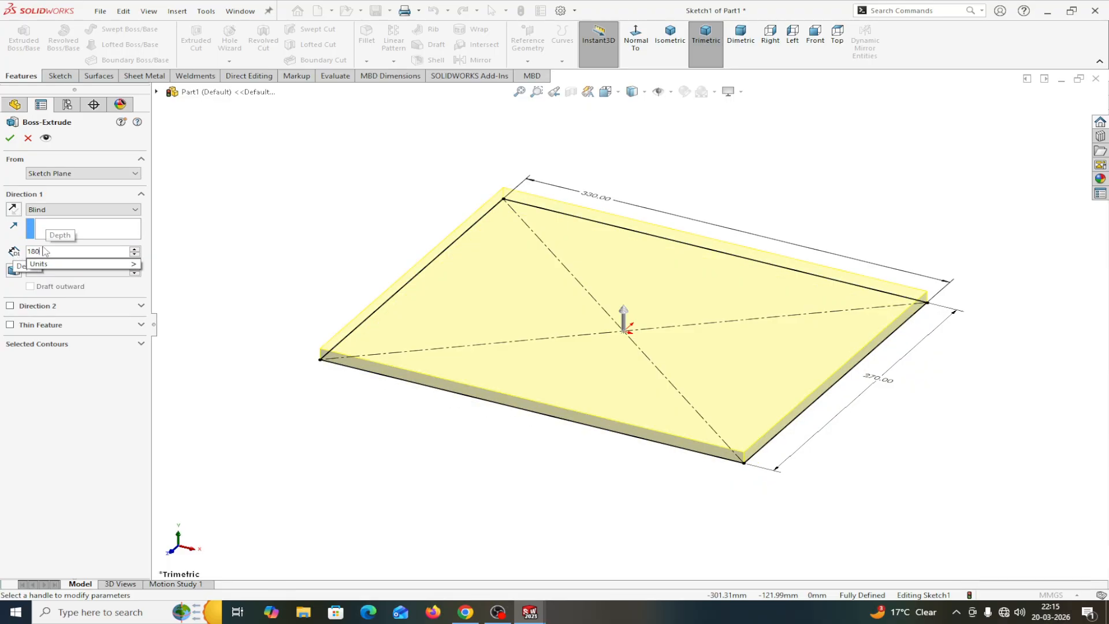
{"action": "key", "text": "Return"}
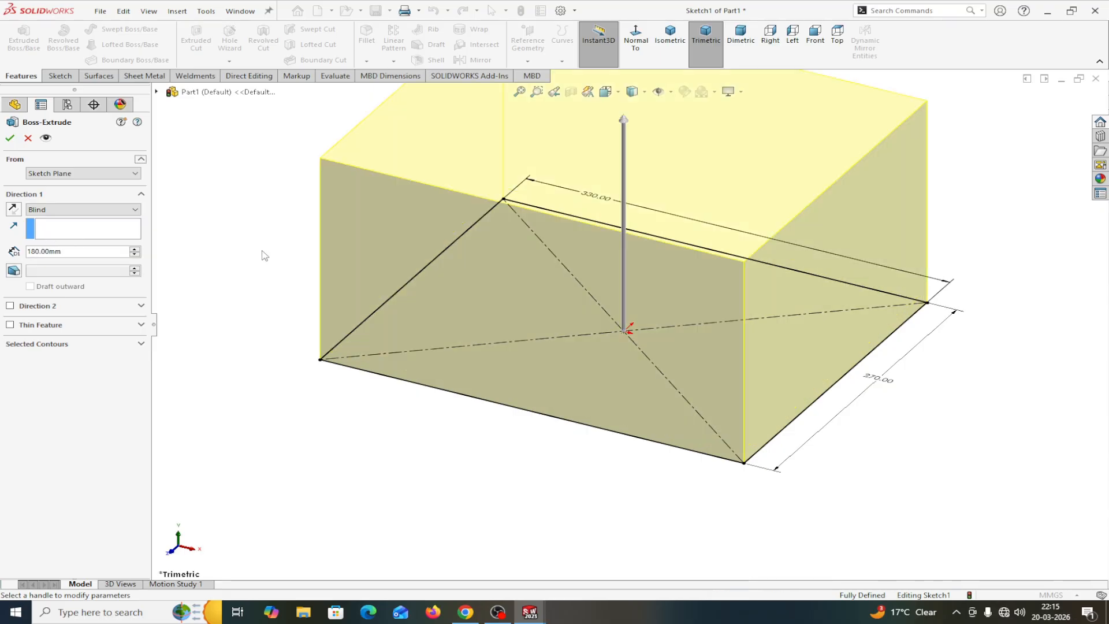
{"action": "left_click", "coordinate": [10, 139]}
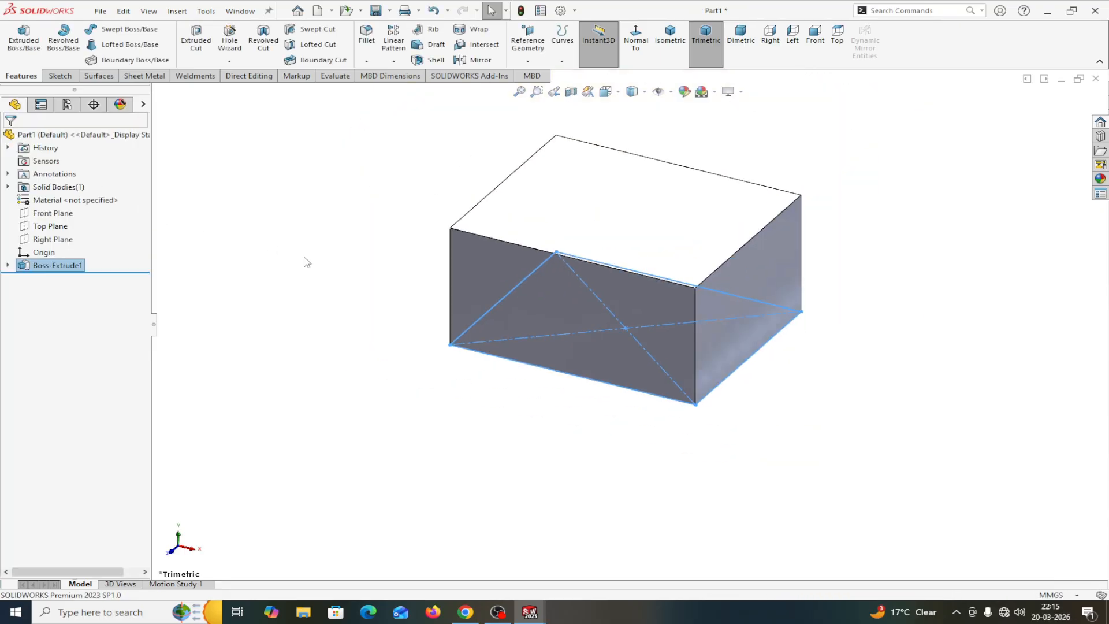
- Open a sketch on the block's top face and offset the face outline 30 mm inward
{"action": "left_click", "coordinate": [596, 237]}
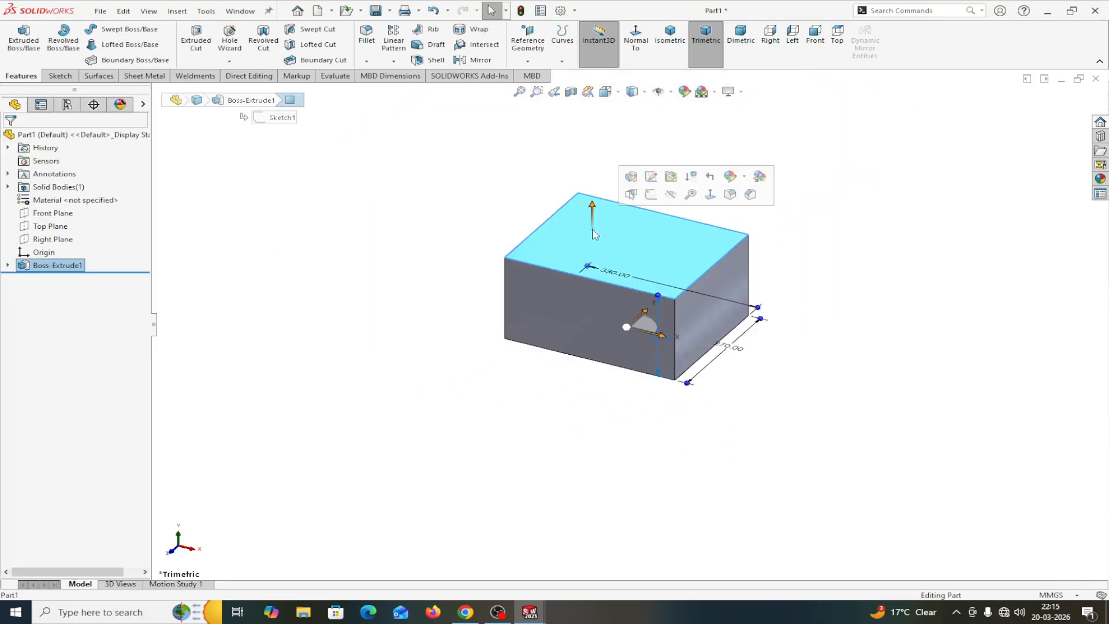
{"action": "left_click", "coordinate": [650, 198]}
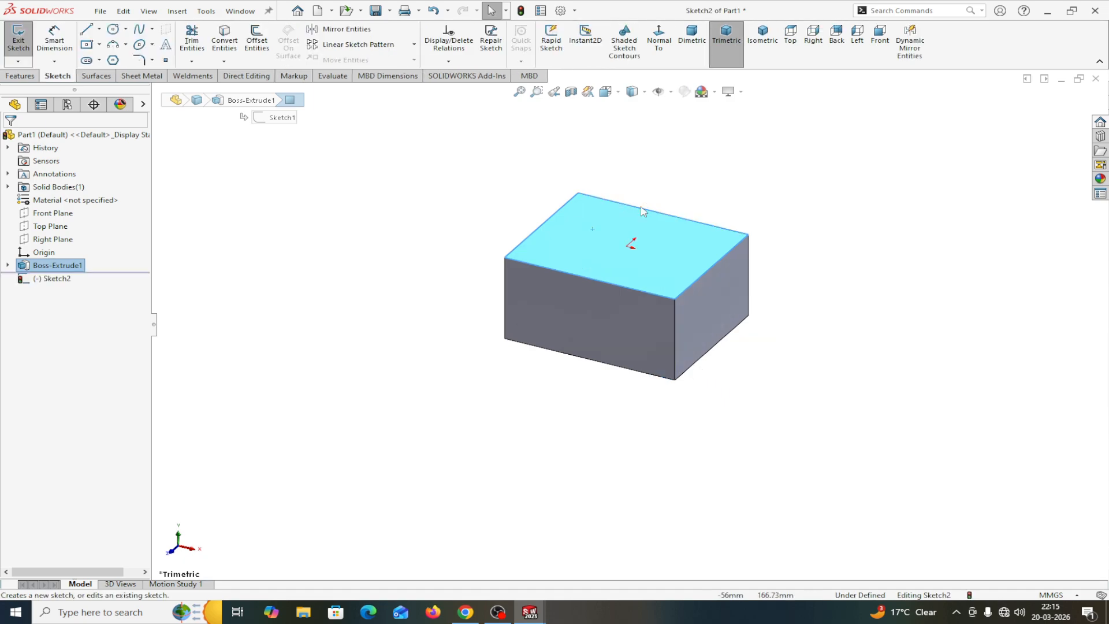
{"action": "left_click", "coordinate": [659, 57]}
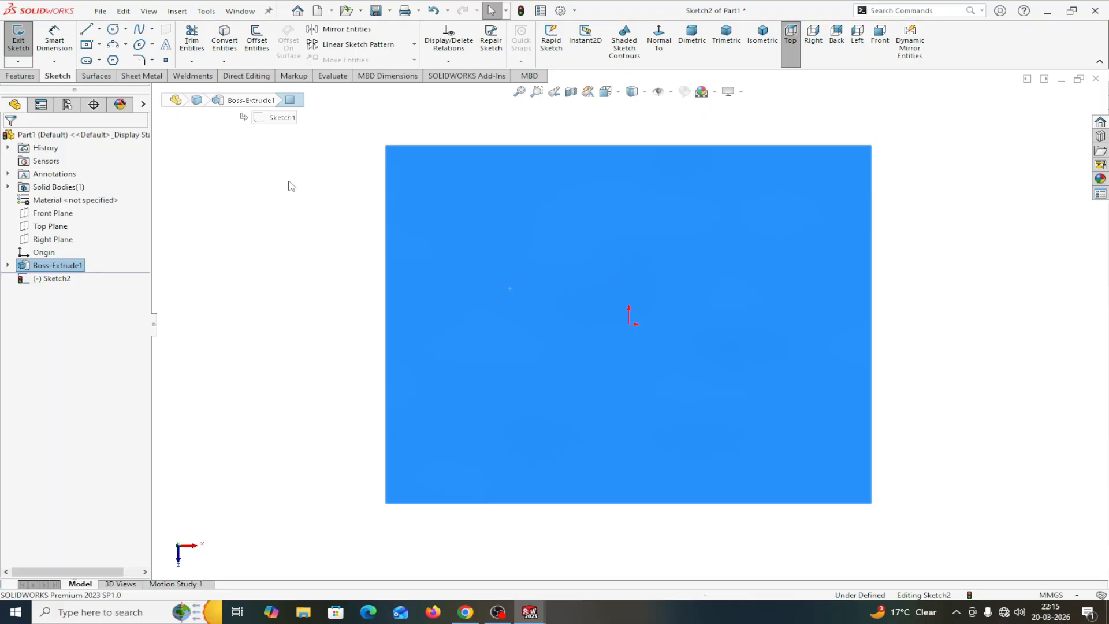
{"action": "left_click", "coordinate": [256, 40]}
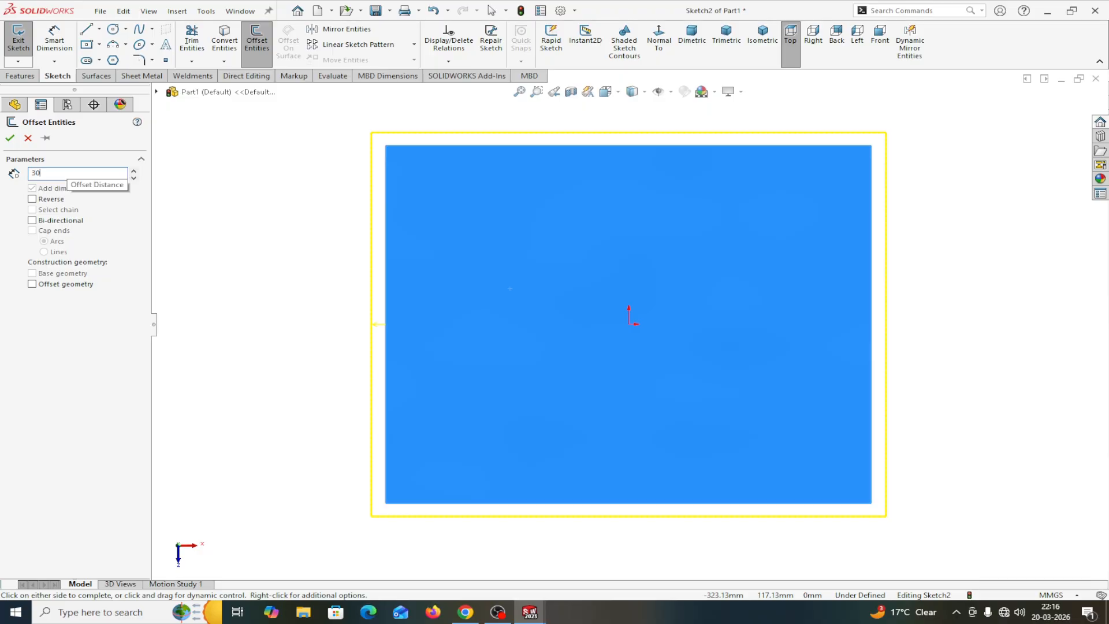
{"action": "type", "text": "30"}
{"action": "key", "text": "Return"}
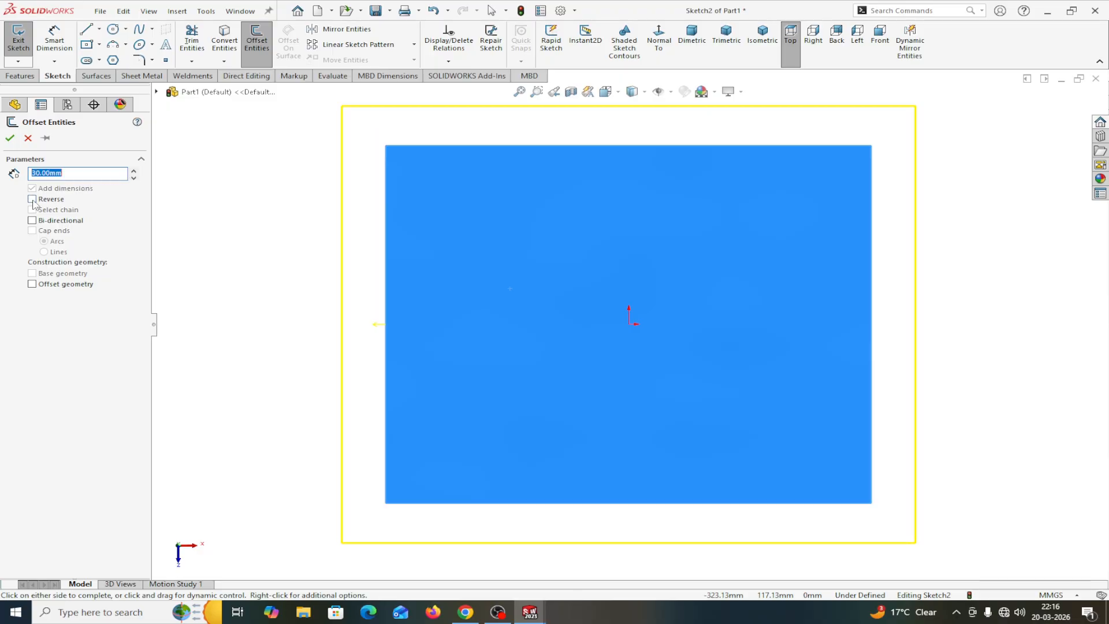
{"action": "left_click", "coordinate": [33, 199]}
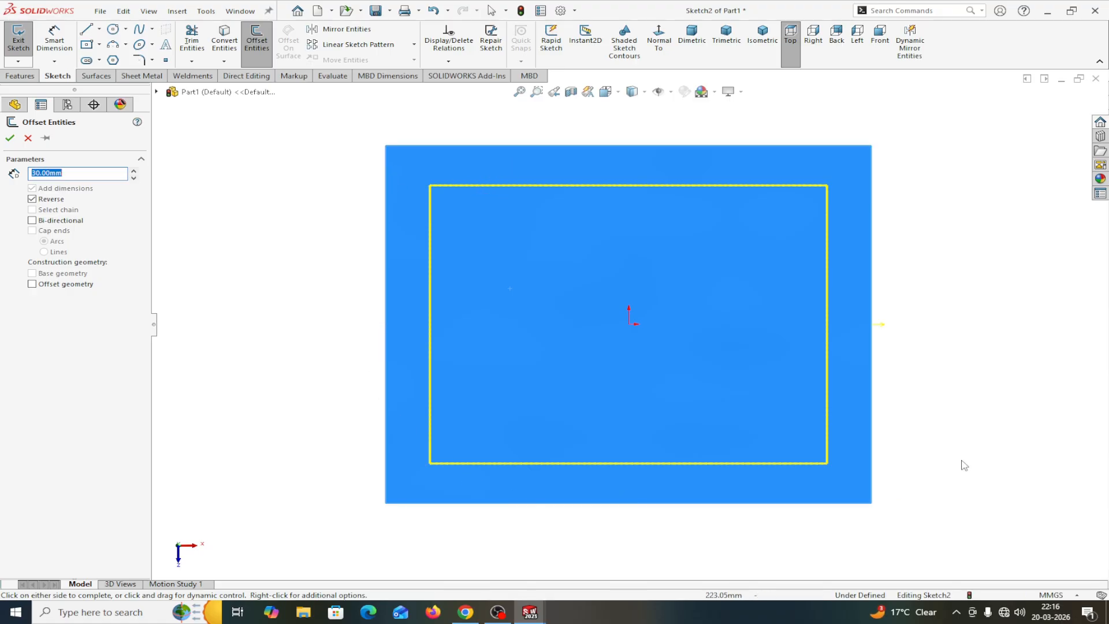
{"action": "left_click", "coordinate": [9, 138]}
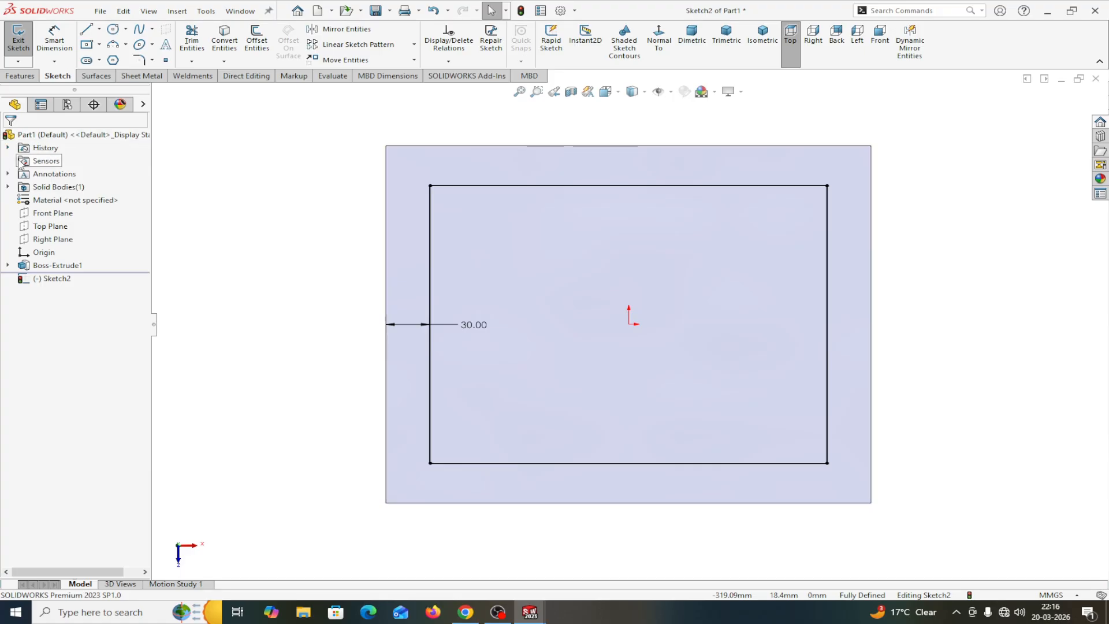
- Split the block's top face with a projection Split Line from the offset rectangle sketch and check the separate faces
{"action": "left_click", "coordinate": [23, 76]}
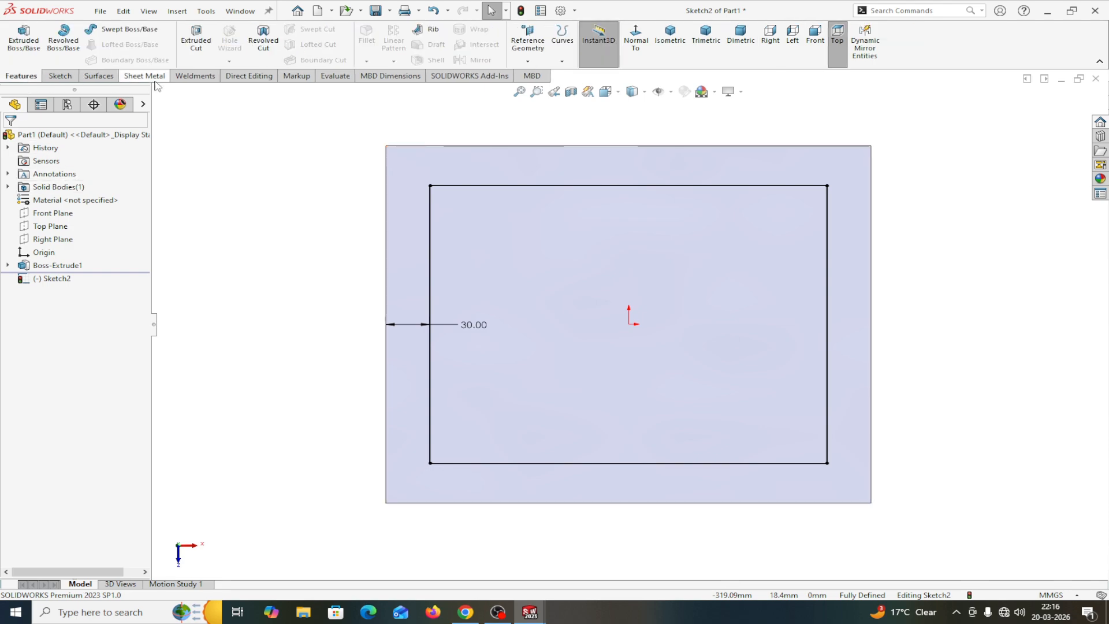
{"action": "left_click", "coordinate": [561, 62]}
{"action": "left_click", "coordinate": [580, 75]}
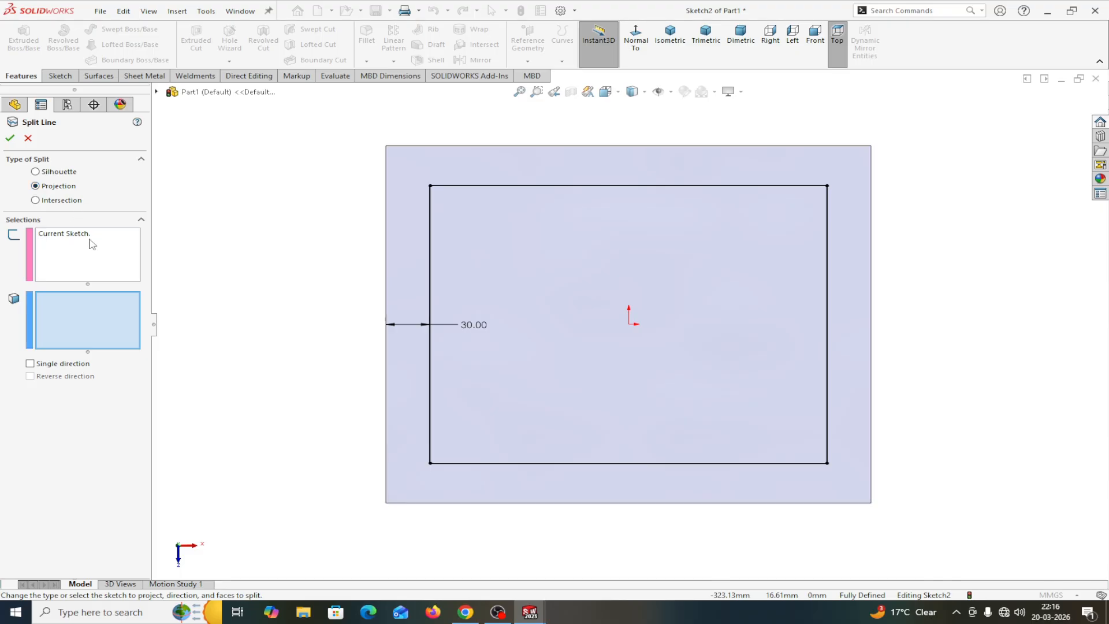
{"action": "left_click", "coordinate": [513, 180]}
{"action": "left_click", "coordinate": [7, 141]}
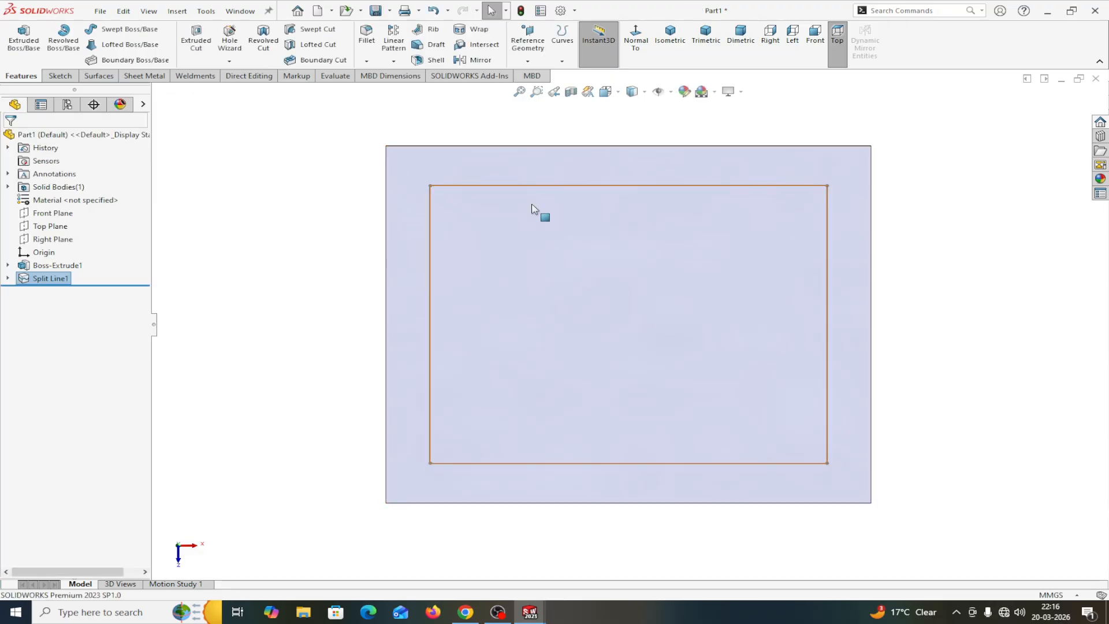
{"action": "left_click", "coordinate": [506, 173]}
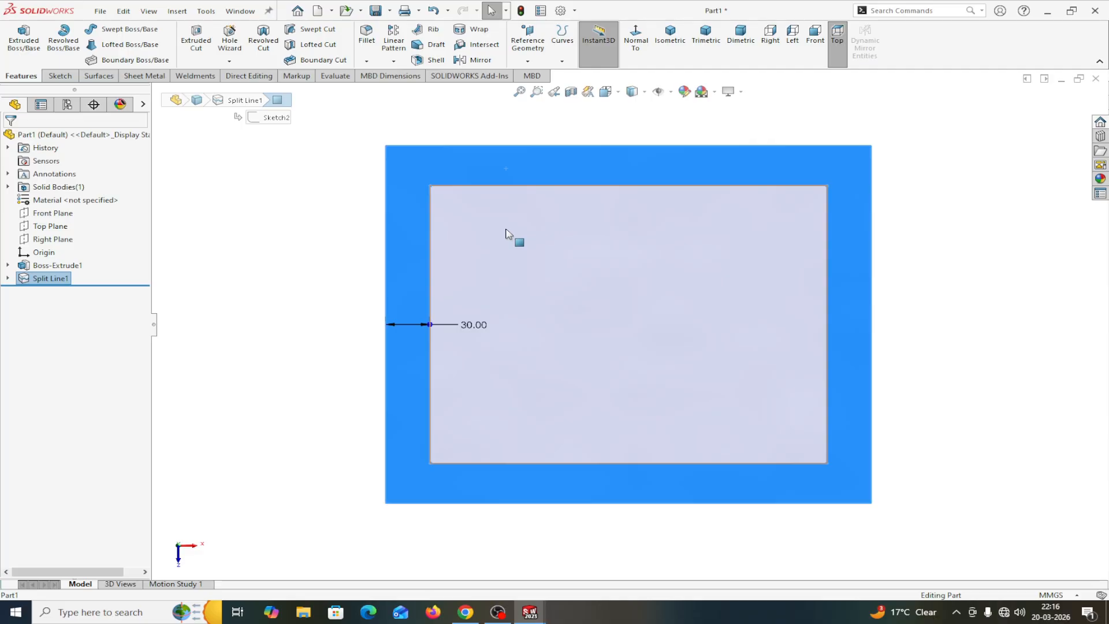
{"action": "left_click", "coordinate": [508, 234]}
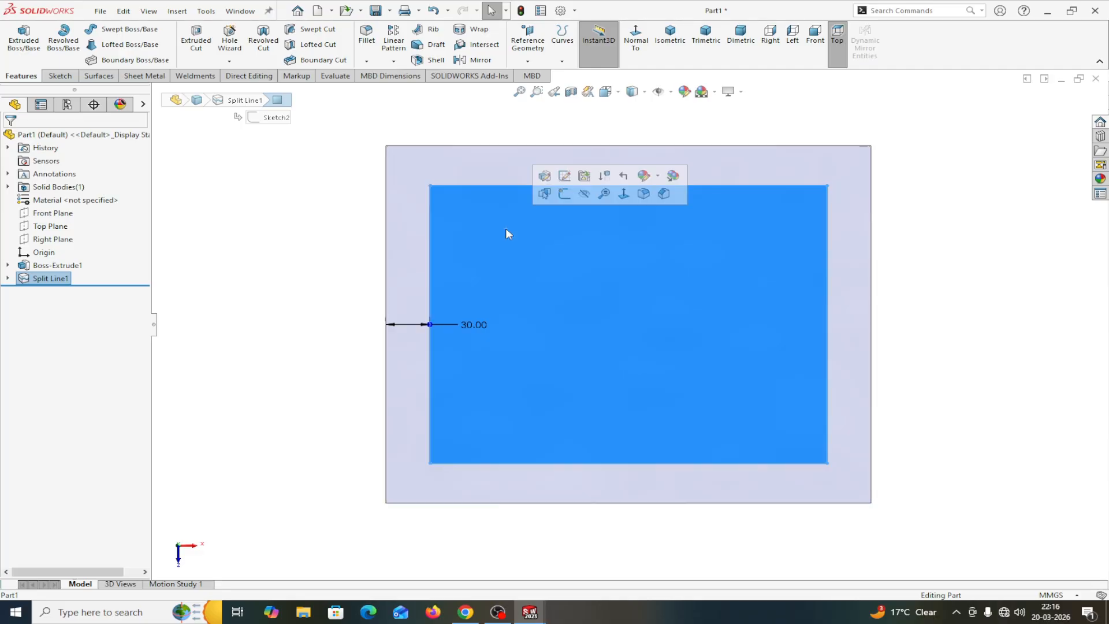
{"action": "left_click", "coordinate": [508, 168]}
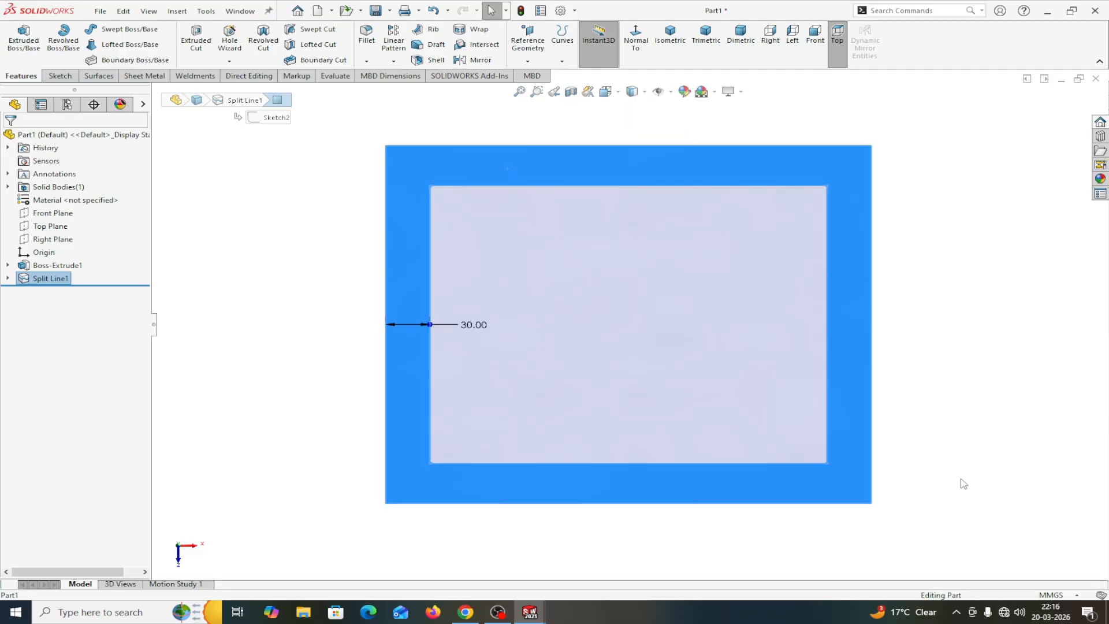
- Open a sketch on the block's front face and offset the face outline 70 mm inward
{"action": "middle_click_drag", "start_coordinate": [963, 482], "coordinate": [625, 395]}
{"action": "left_click", "coordinate": [625, 390]}
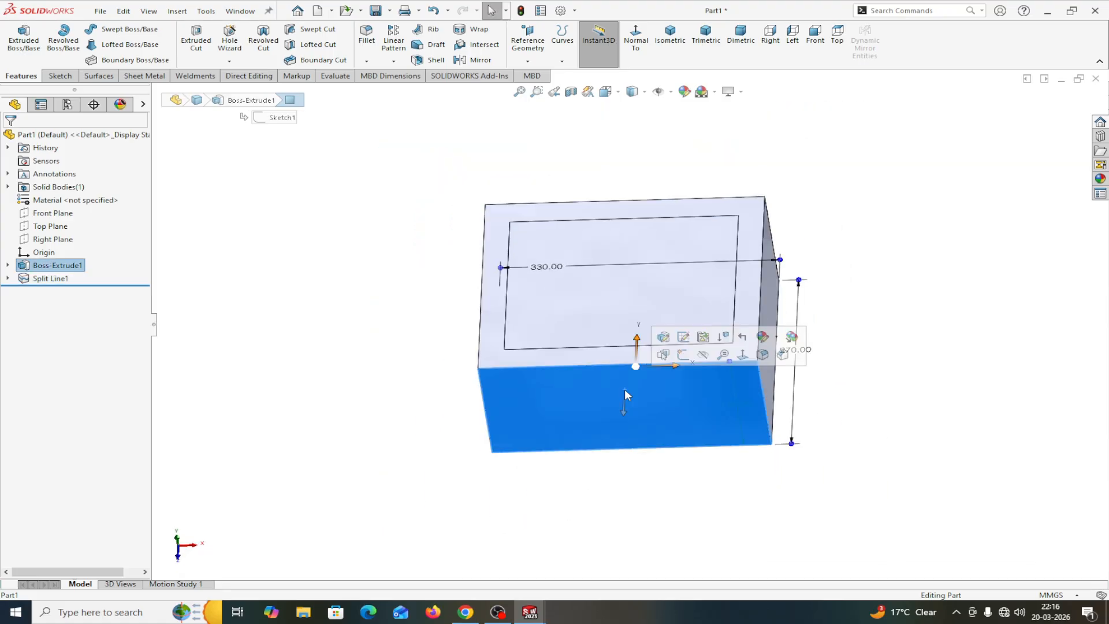
{"action": "left_click", "coordinate": [684, 356]}
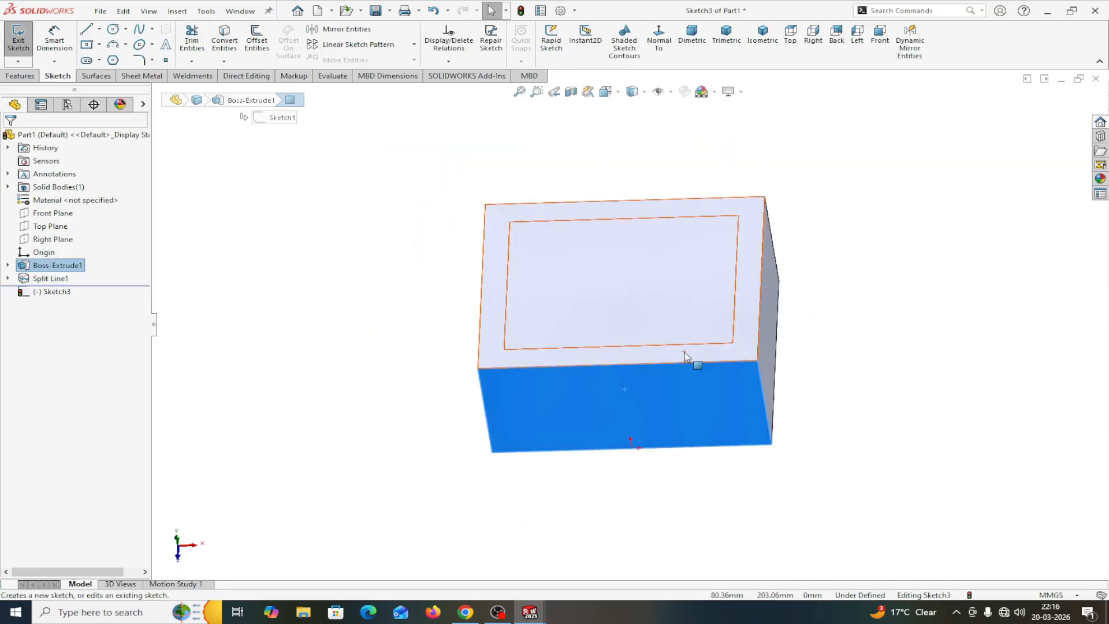
{"action": "left_click", "coordinate": [654, 35]}
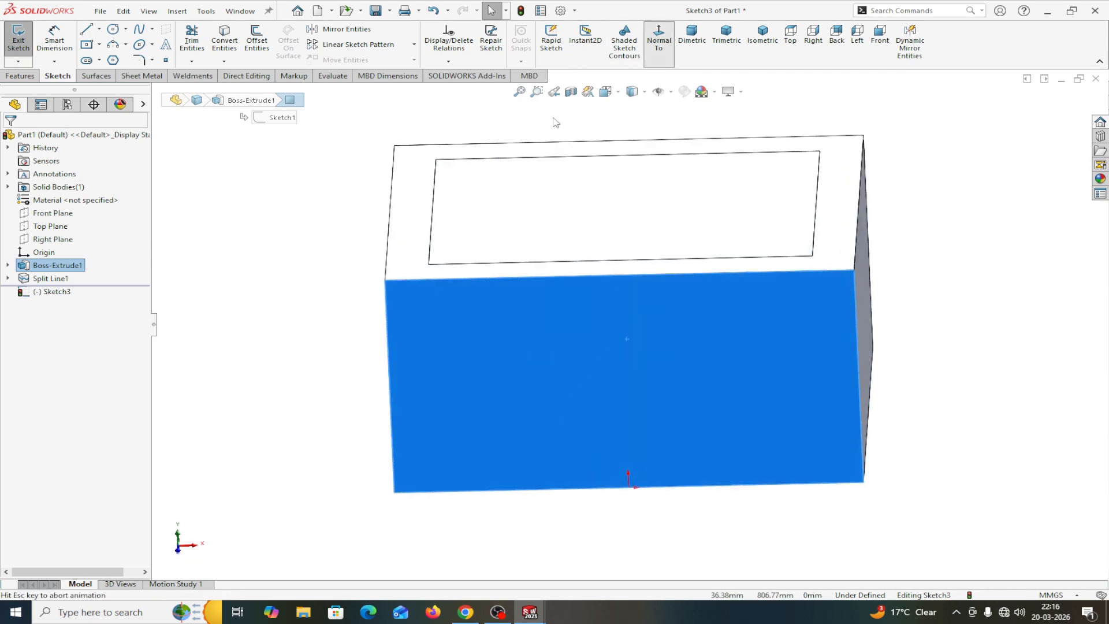
{"action": "left_click", "coordinate": [263, 39]}
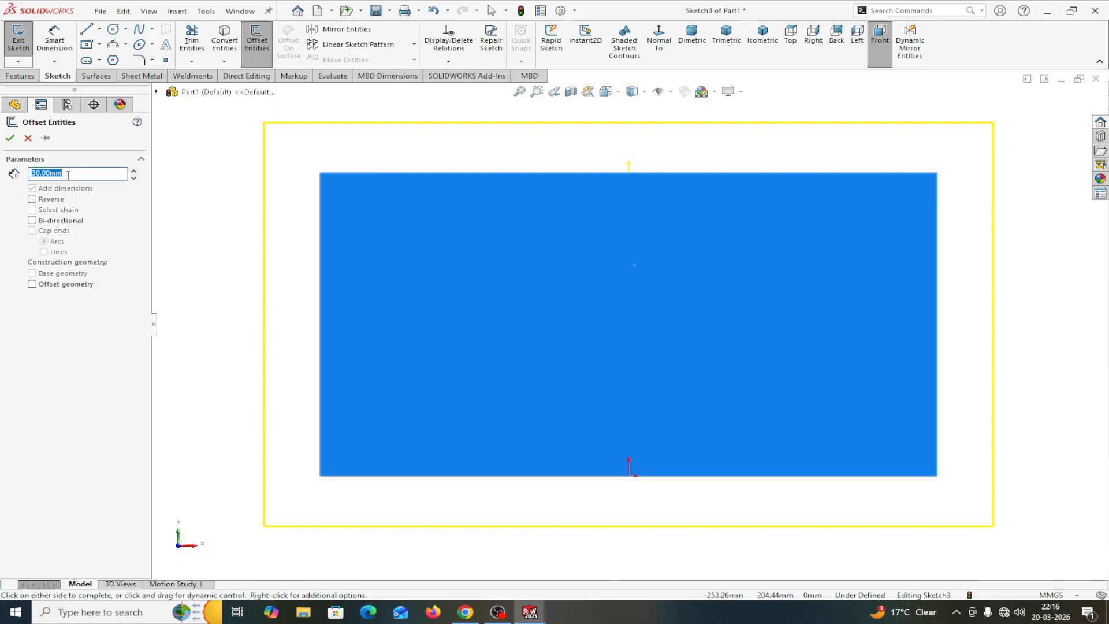
{"action": "type", "text": "70"}
{"action": "key", "text": "Return"}
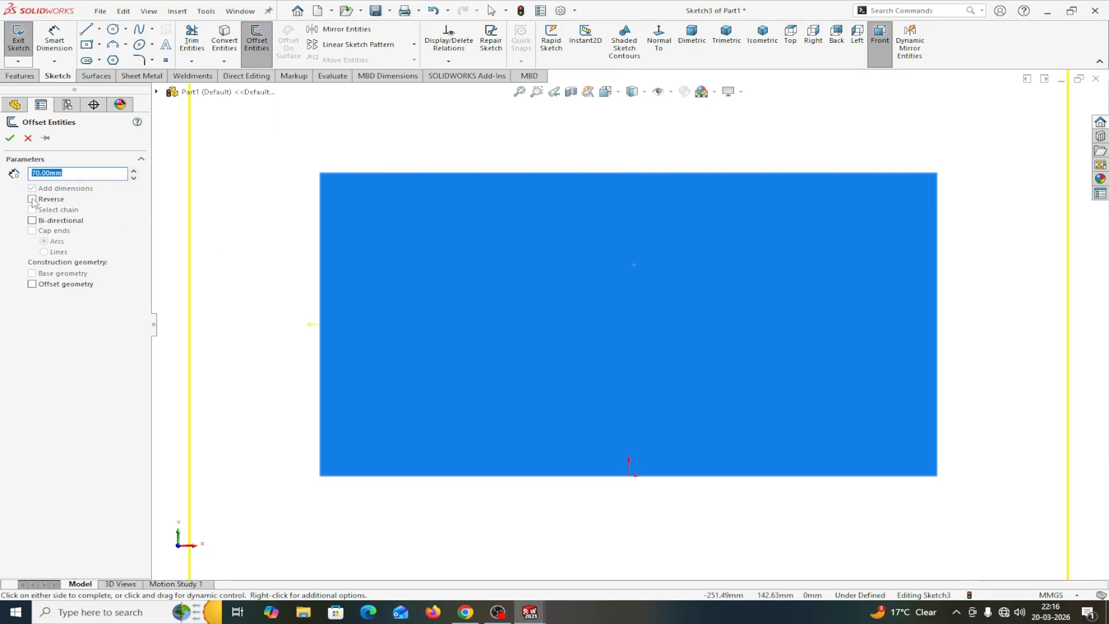
{"action": "left_click", "coordinate": [32, 199]}
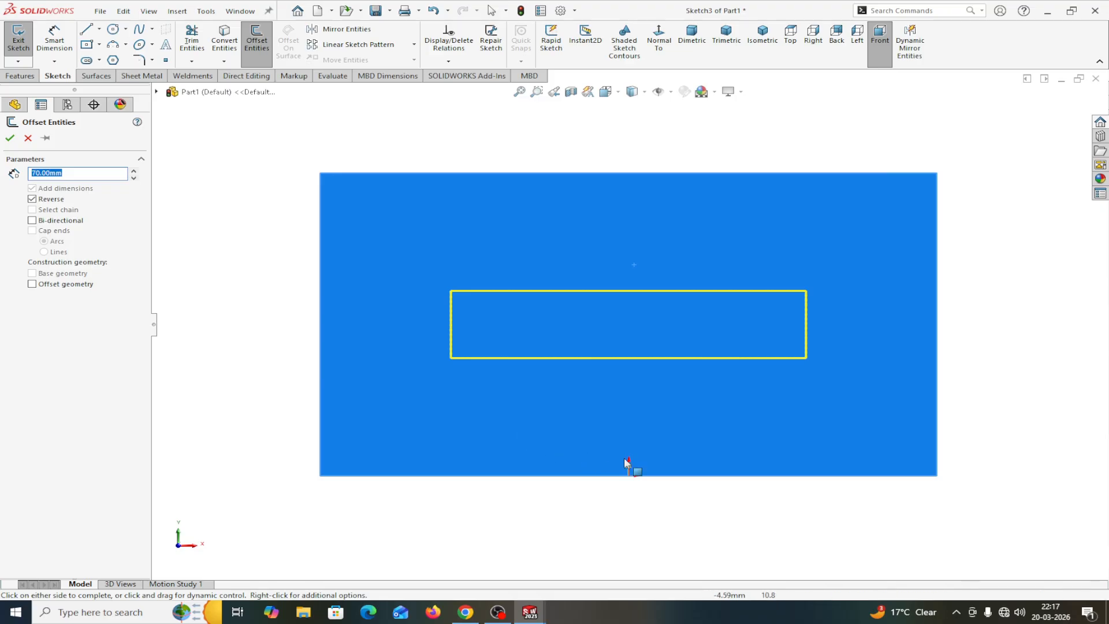
{"action": "left_click", "coordinate": [10, 139]}
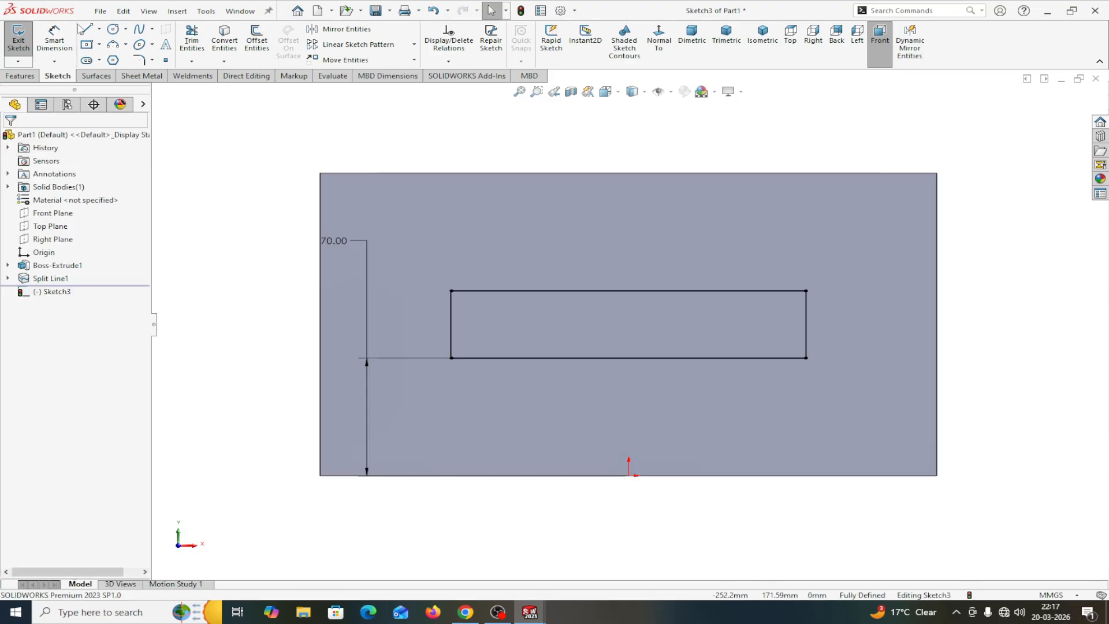
- Draw a vertical centerline from the origin to the midpoint of the front face's upper edge
{"action": "left_click", "coordinate": [99, 29]}
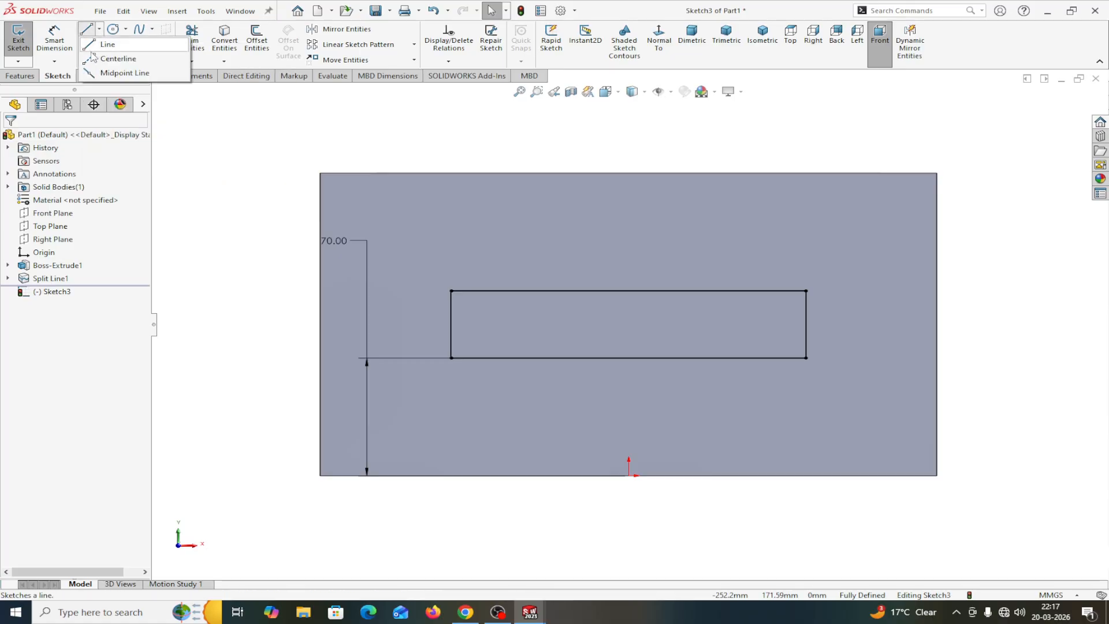
{"action": "left_click", "coordinate": [104, 41]}
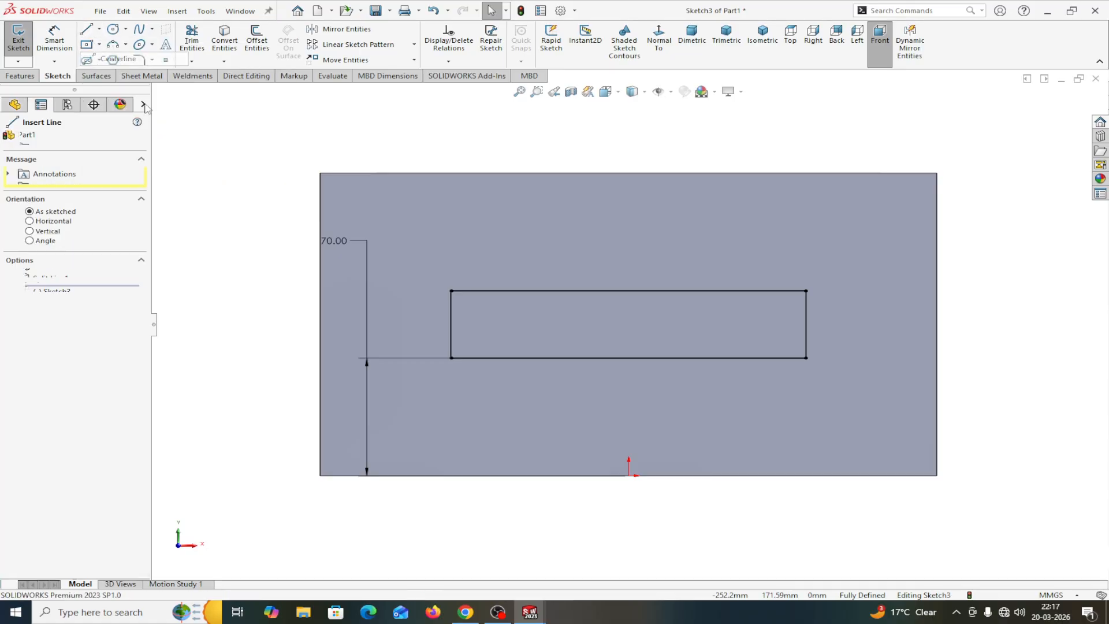
{"action": "left_click", "coordinate": [629, 475]}
{"action": "left_click", "coordinate": [628, 172]}
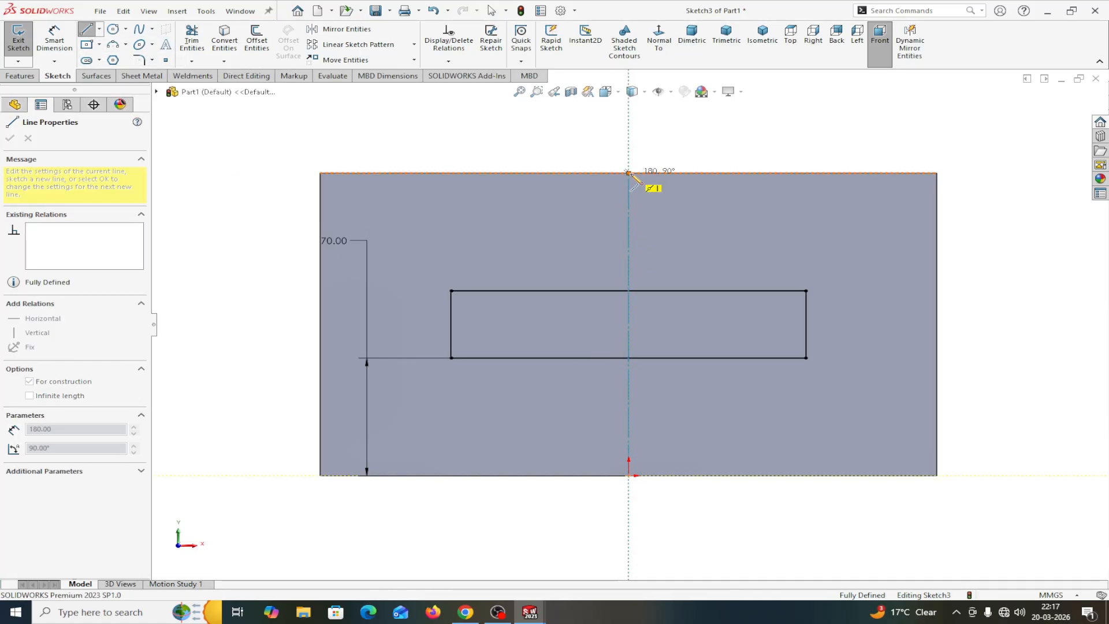
{"action": "right_click", "coordinate": [629, 173]}
{"action": "left_click", "coordinate": [652, 184]}
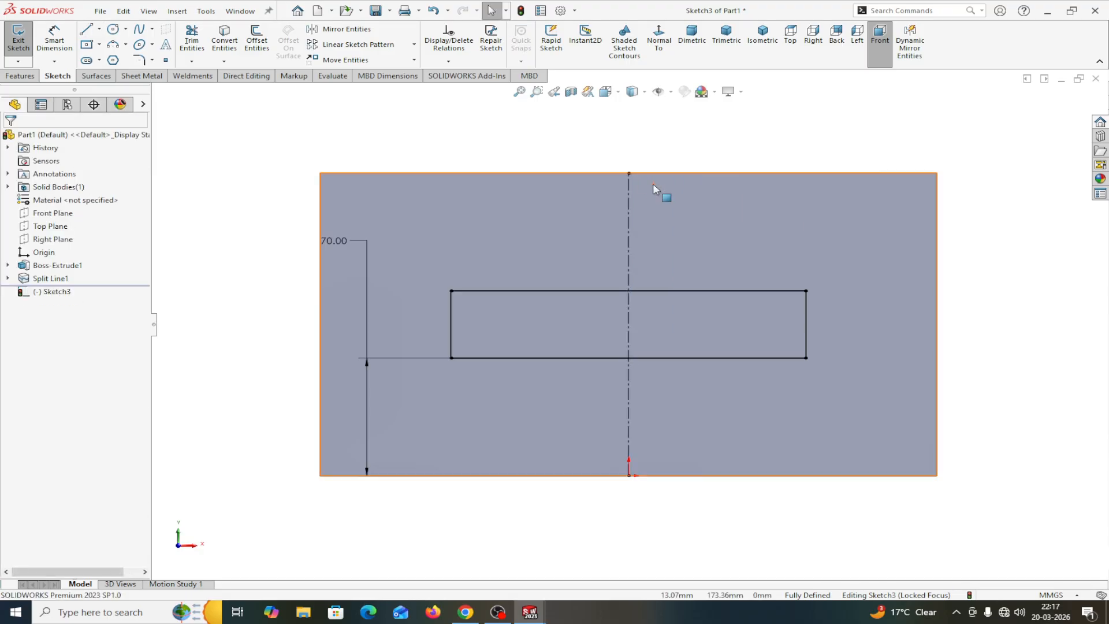
- Draw a vertical line across the full height of the offset rectangle, about 15 mm left of the centerline
{"action": "left_click", "coordinate": [86, 29]}
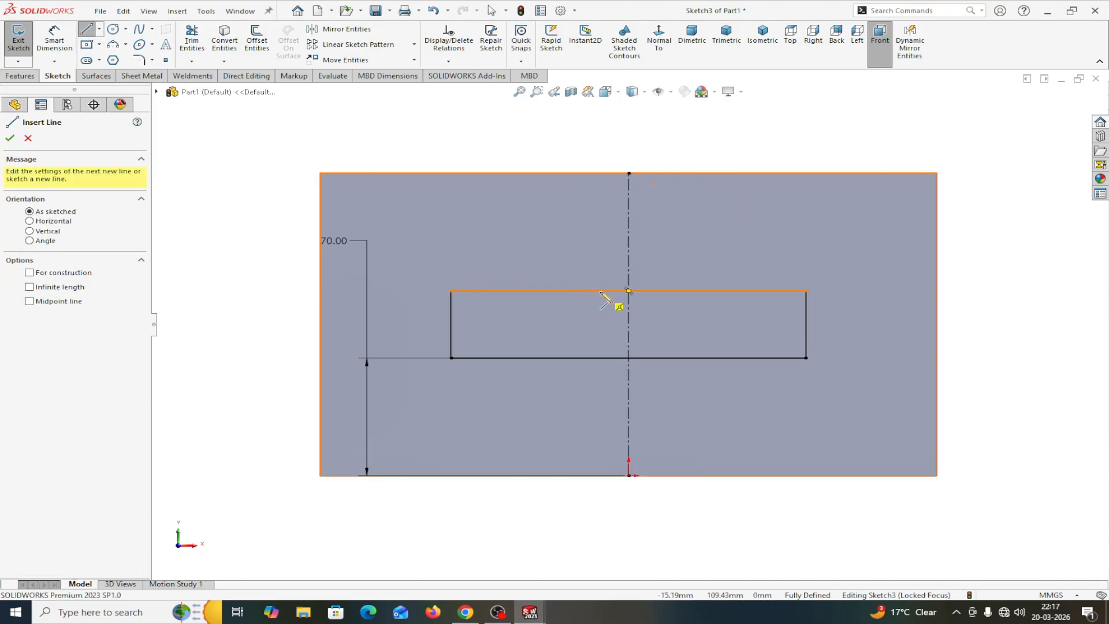
{"action": "left_click", "coordinate": [601, 291]}
{"action": "left_click", "coordinate": [601, 358]}
{"action": "right_click", "coordinate": [600, 357]}
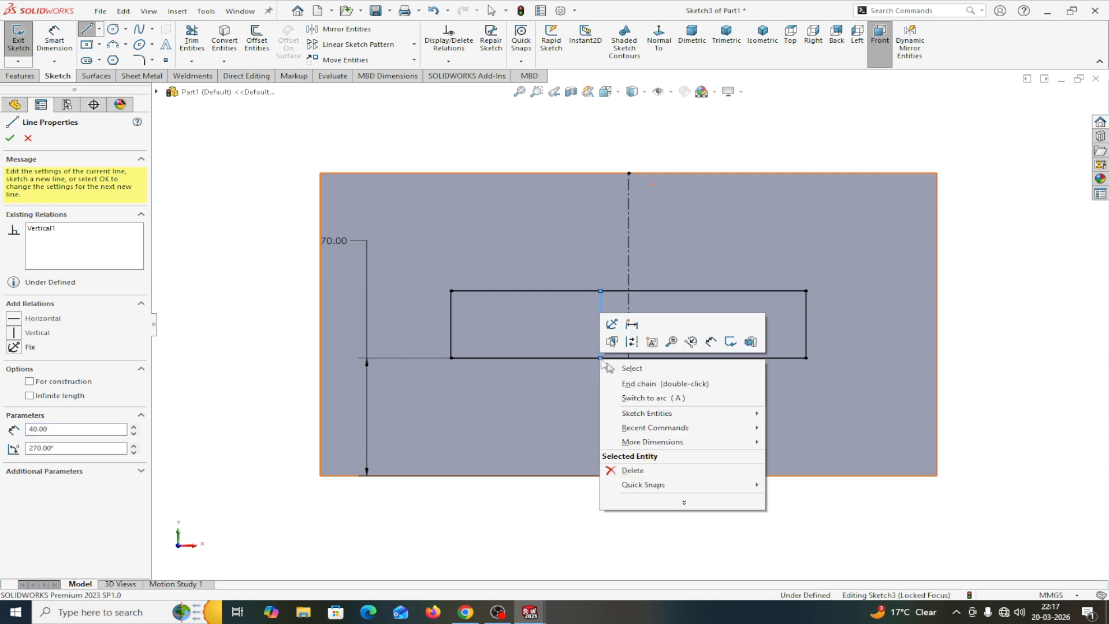
{"action": "left_click", "coordinate": [613, 368]}
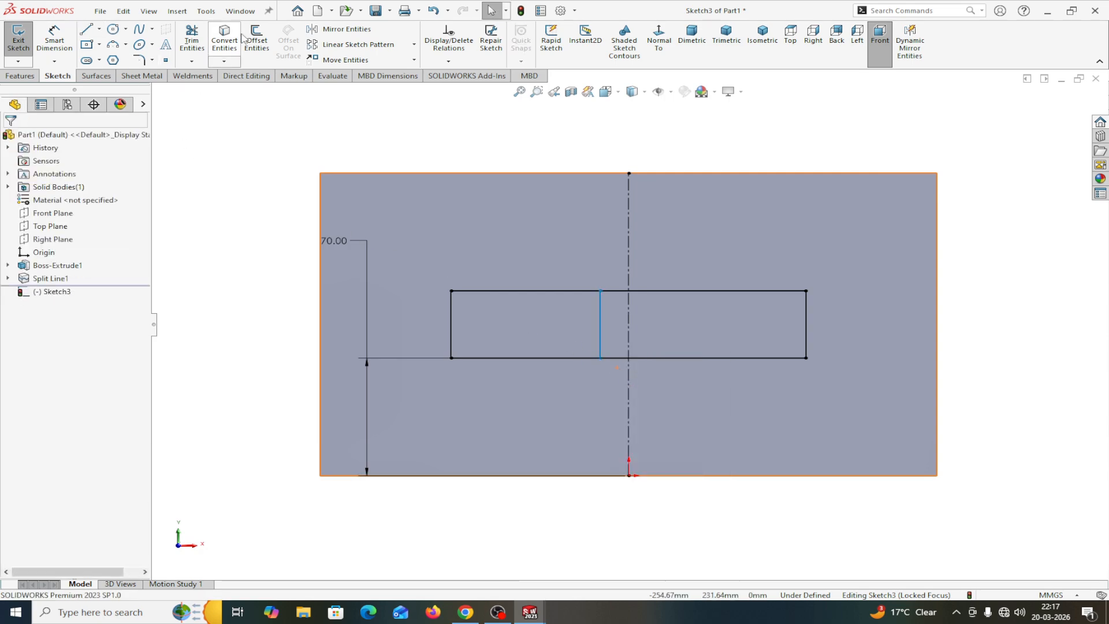
- Mirror the short vertical line about the centerline, keeping the original
{"action": "left_click", "coordinate": [341, 29]}
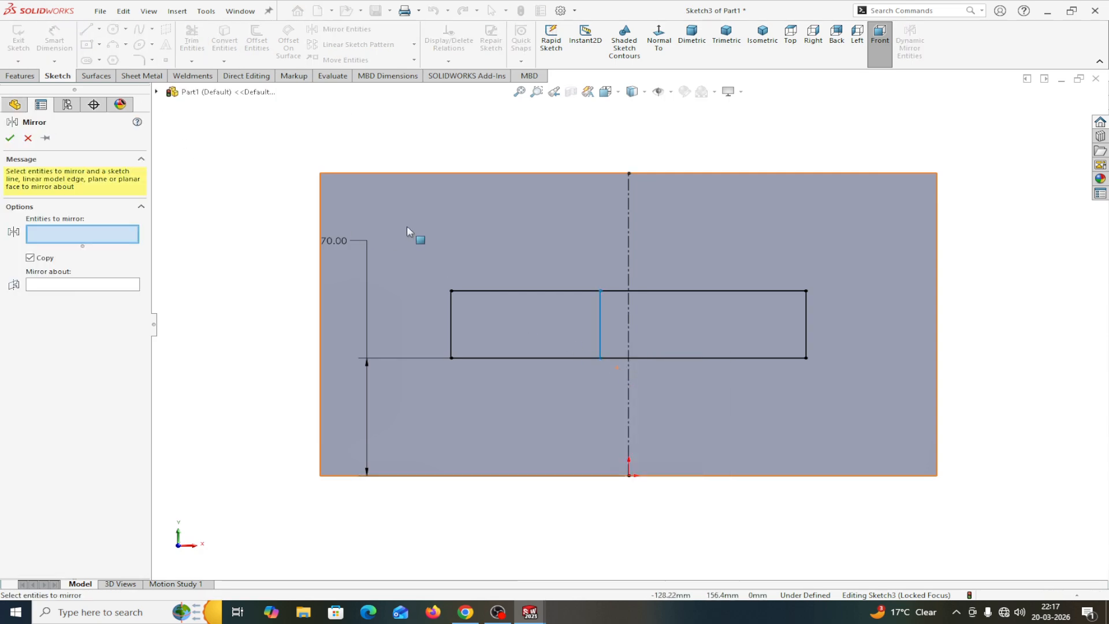
{"action": "left_click", "coordinate": [600, 319]}
{"action": "left_click", "coordinate": [65, 287]}
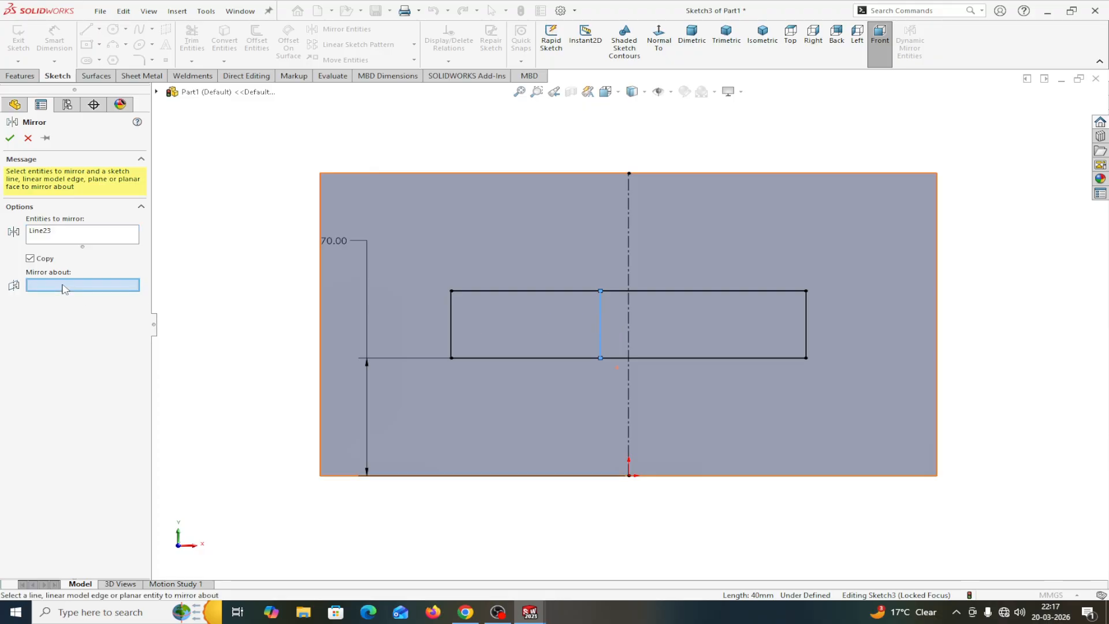
{"action": "left_click", "coordinate": [629, 320]}
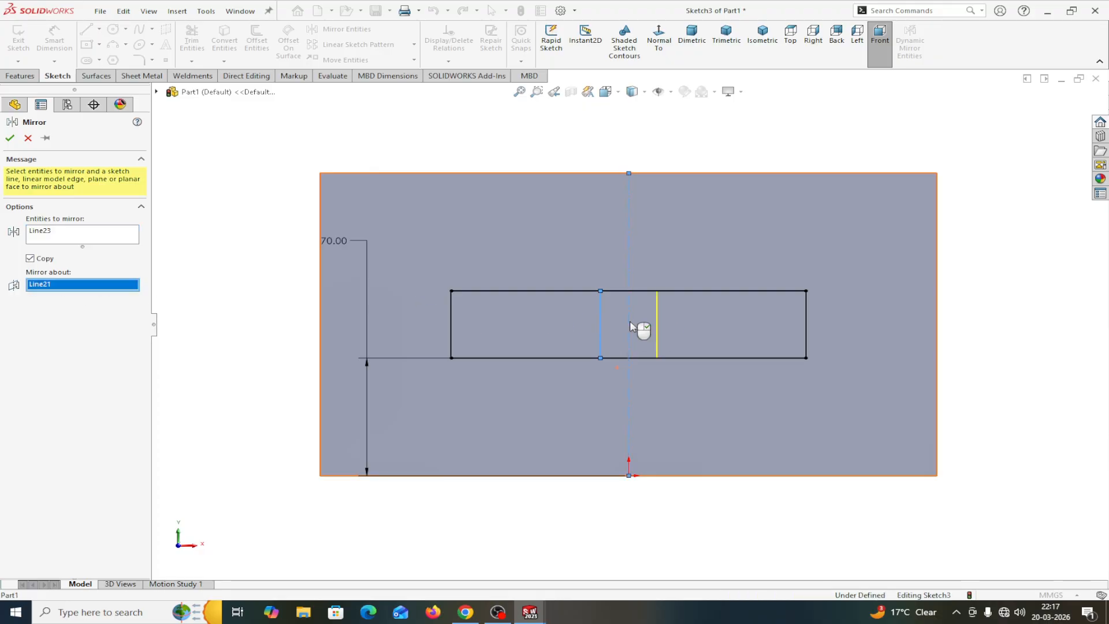
{"action": "left_click", "coordinate": [9, 138]}
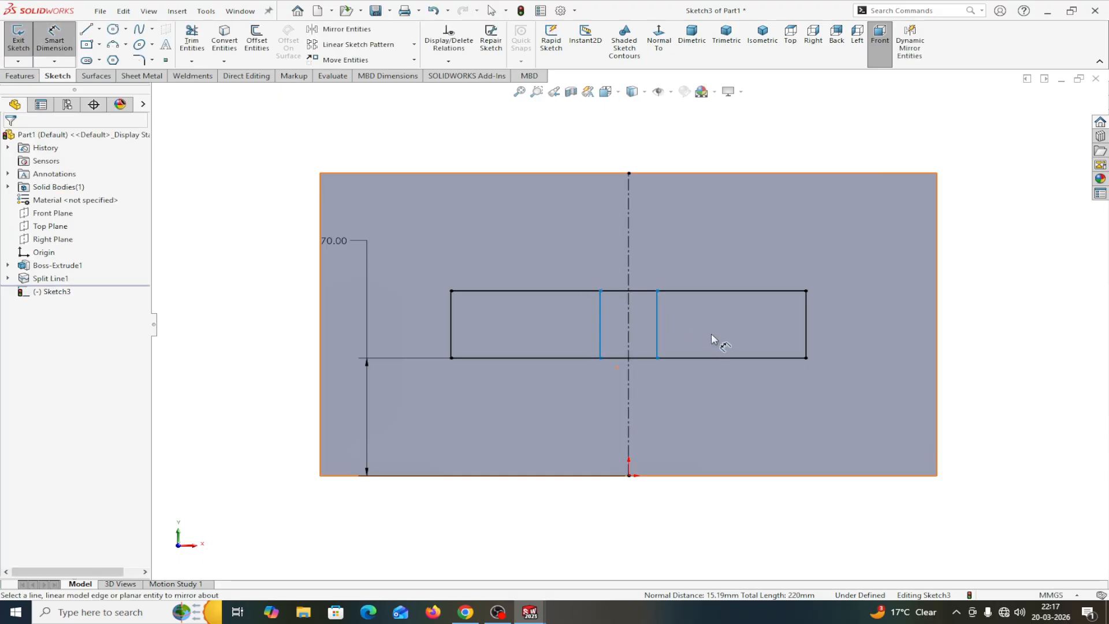
- Dimension the spacing between the two mirrored vertical lines to 20 mm
{"action": "left_click", "coordinate": [600, 345]}
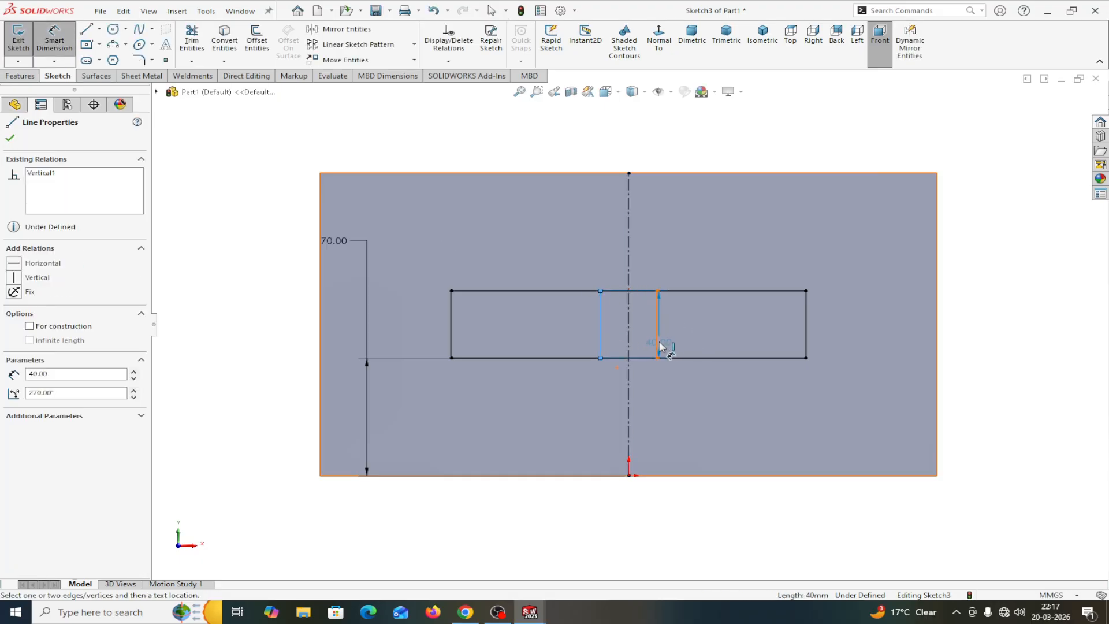
{"action": "left_click", "coordinate": [658, 346]}
{"action": "left_click", "coordinate": [647, 387]}
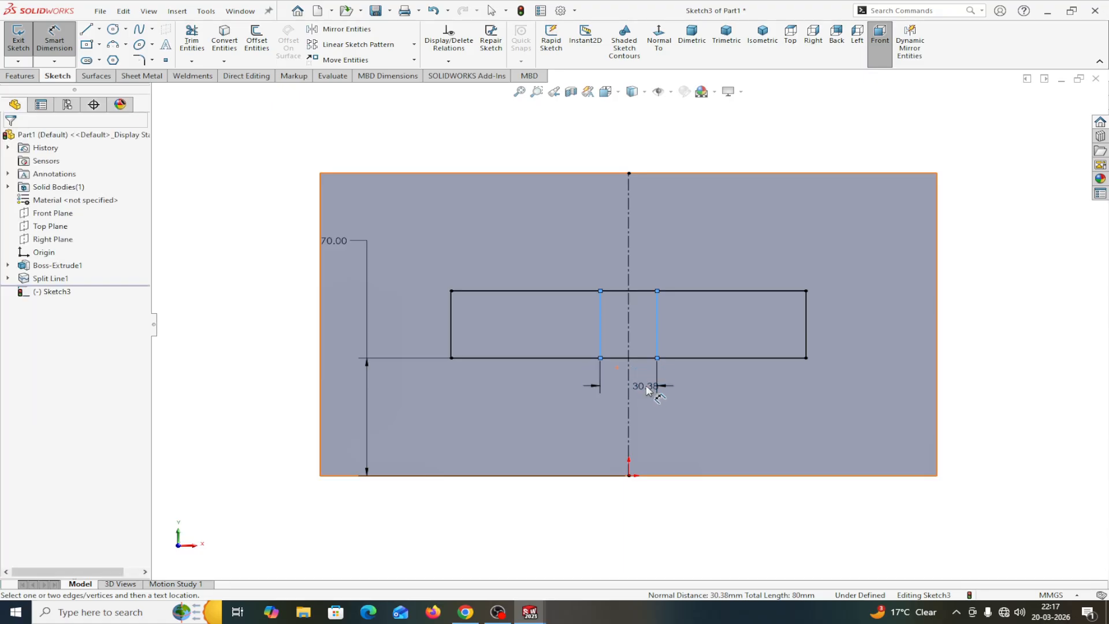
{"action": "type", "text": "20"}
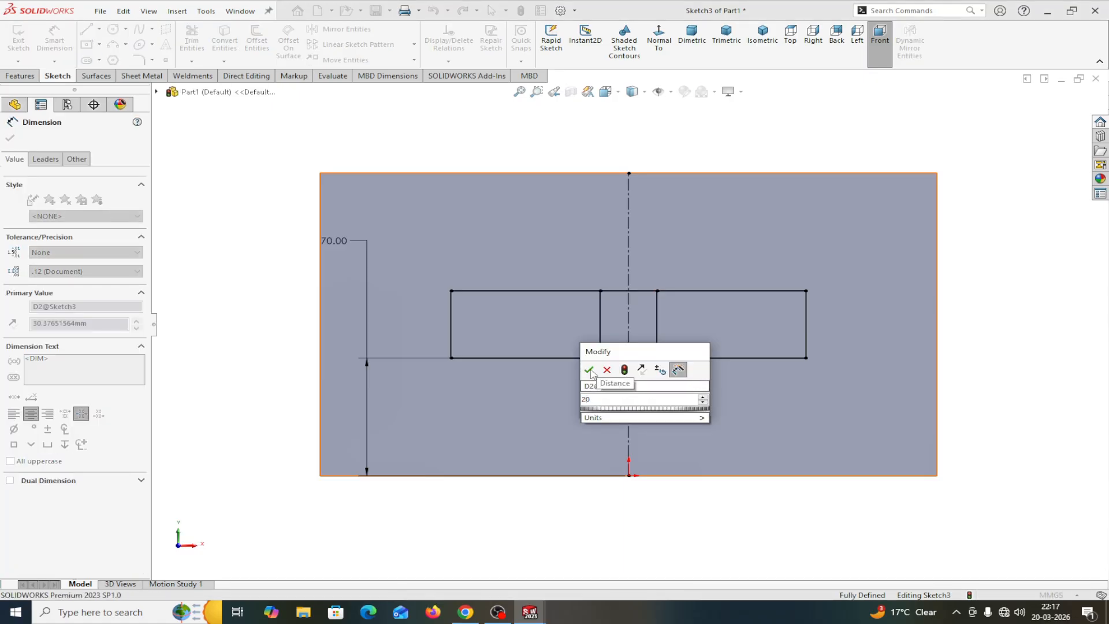
{"action": "left_click", "coordinate": [590, 370]}
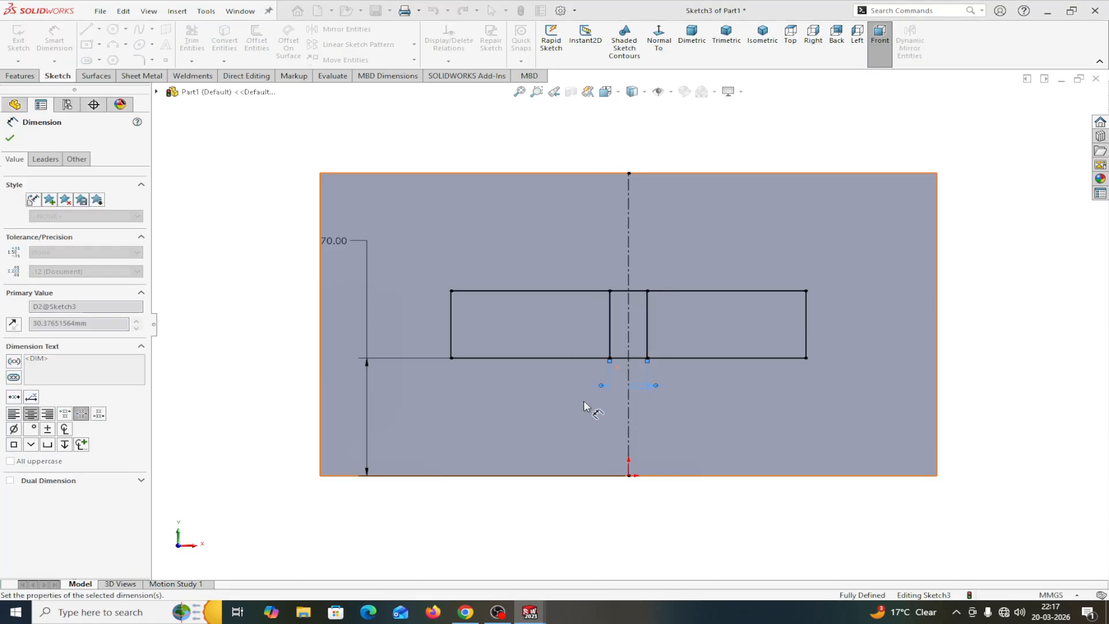
{"action": "left_click", "coordinate": [10, 139]}
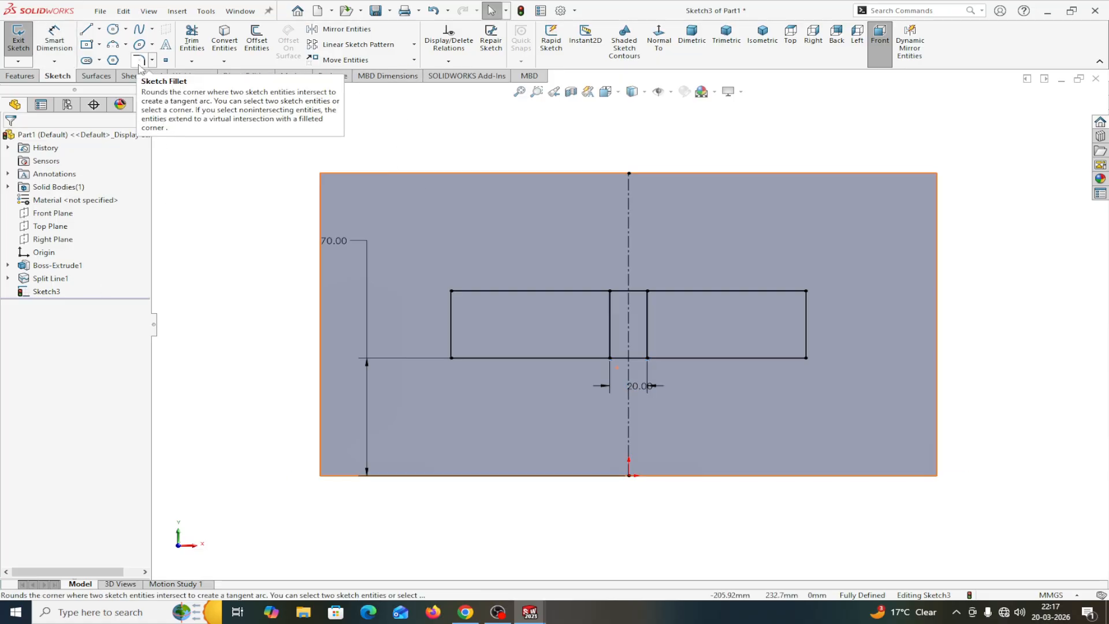
- Power trim the rectangle's upper and lower edges between the two vertical lines, keeping the trimmed entities as construction geometry
{"action": "left_click", "coordinate": [192, 39]}
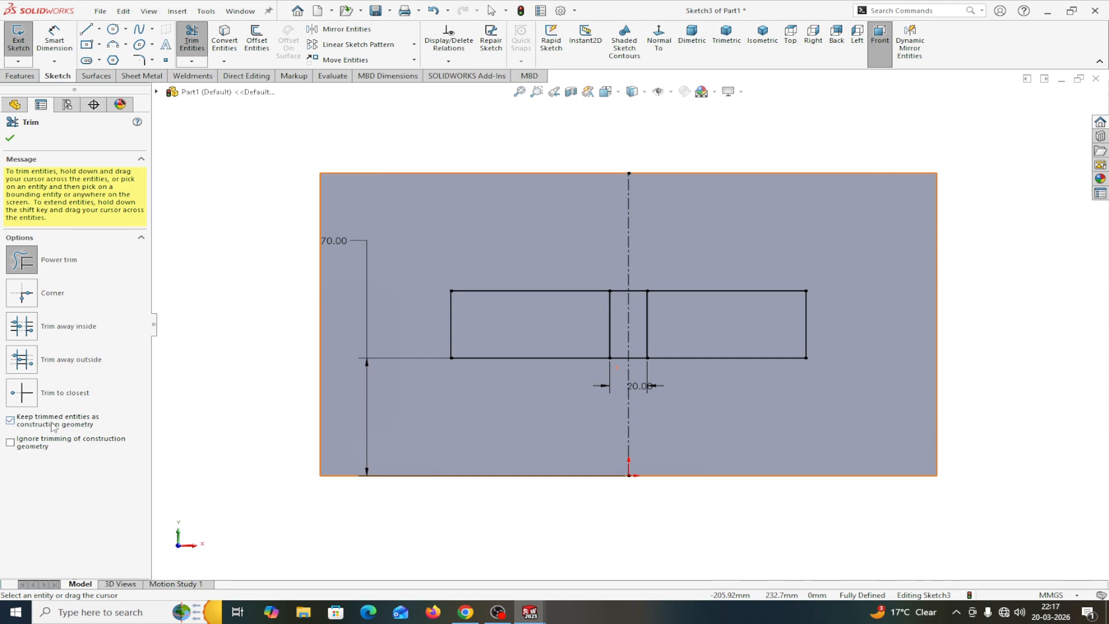
{"action": "scroll", "coordinate": [638, 314], "scroll_direction": "down", "scroll_amount": 1}
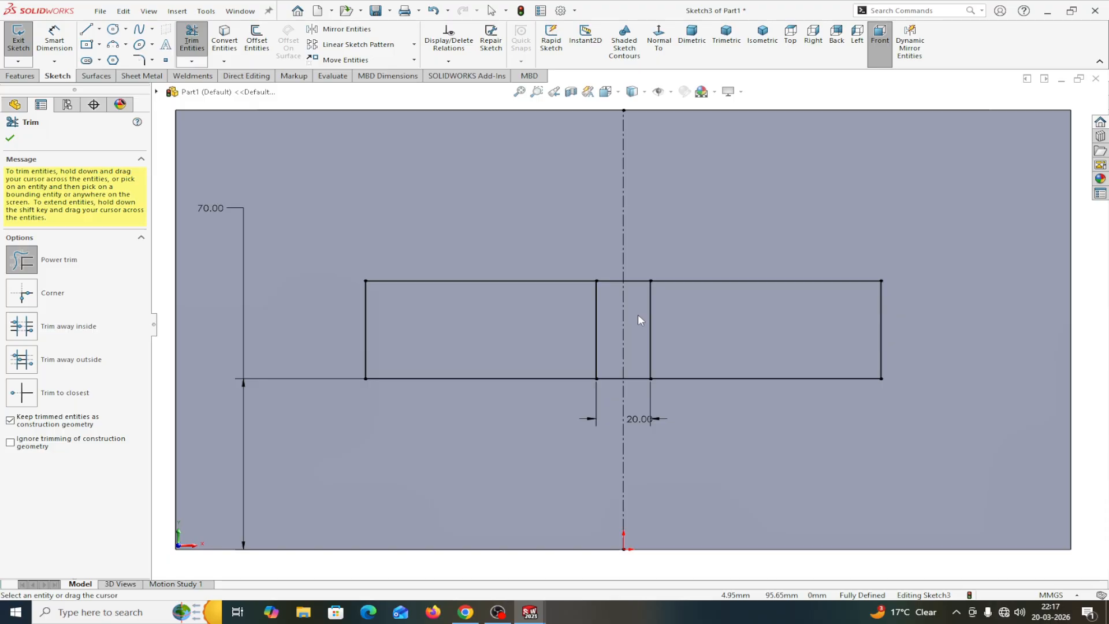
{"action": "scroll", "coordinate": [624, 321], "scroll_direction": "down", "scroll_amount": 1}
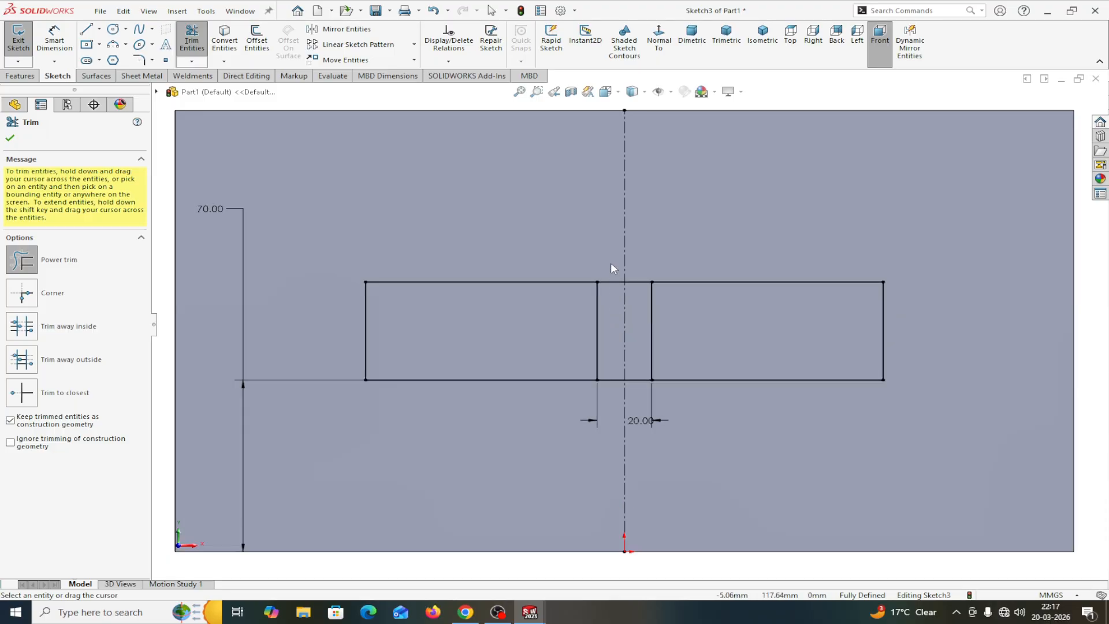
{"action": "left_click_drag", "start_coordinate": [611, 269], "coordinate": [610, 303]}
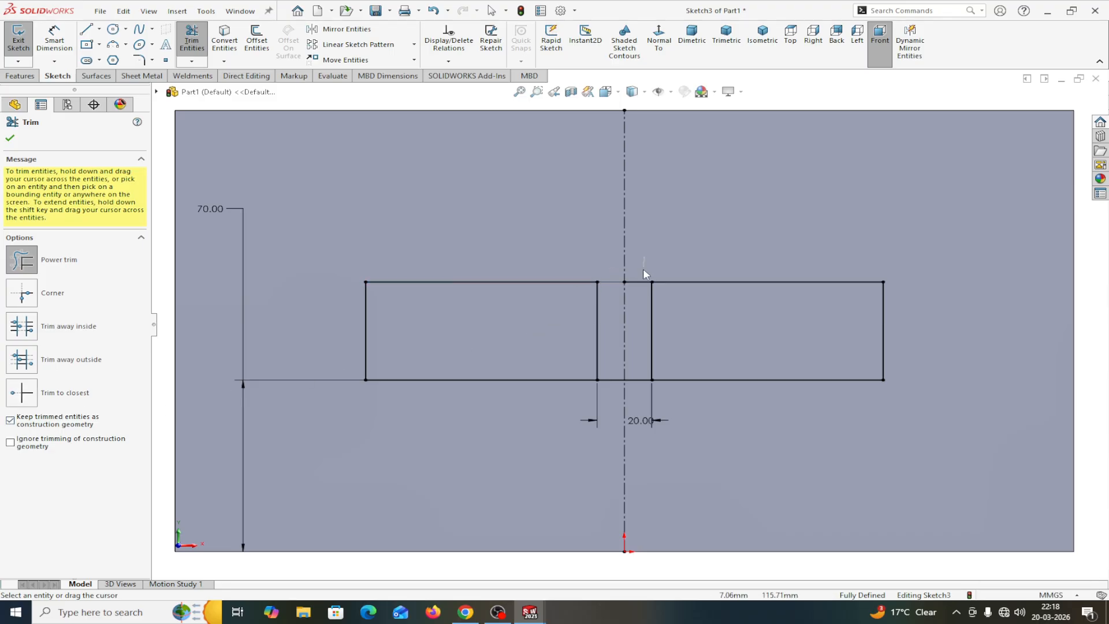
{"action": "left_click_drag", "start_coordinate": [639, 304], "coordinate": [636, 307]}
{"action": "left_click_drag", "start_coordinate": [610, 357], "coordinate": [611, 391]}
{"action": "left_click_drag", "start_coordinate": [638, 355], "coordinate": [645, 405]}
{"action": "left_click", "coordinate": [10, 138]}
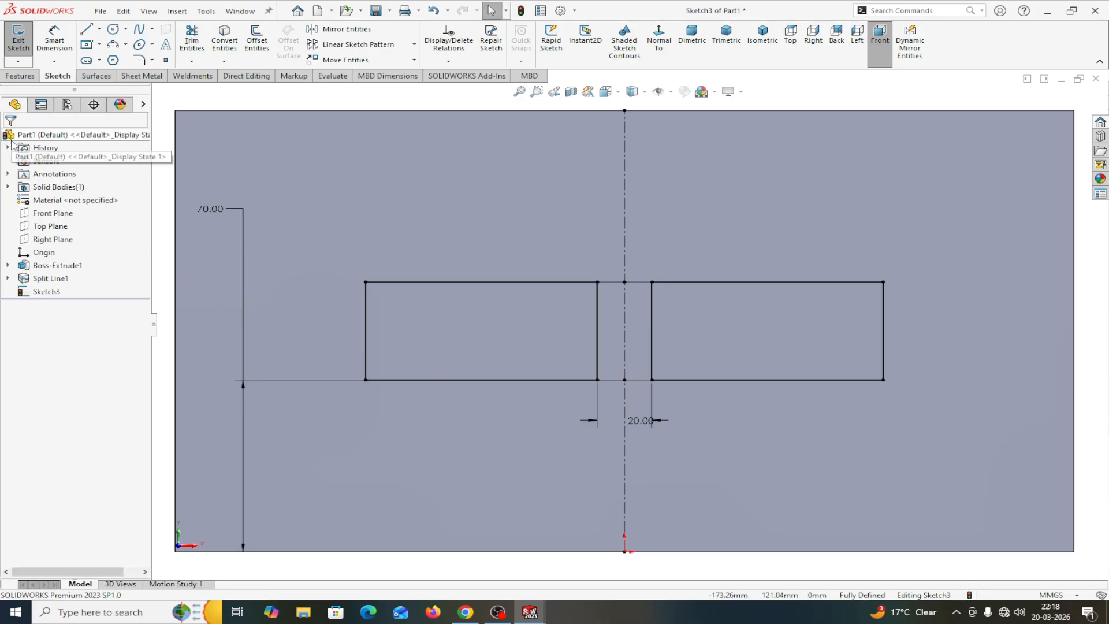
- Split the block's front face with a projection Split Line from the two-rectangle sketch and check the separate faces
{"action": "scroll", "coordinate": [599, 309], "scroll_direction": "up", "scroll_amount": 2}
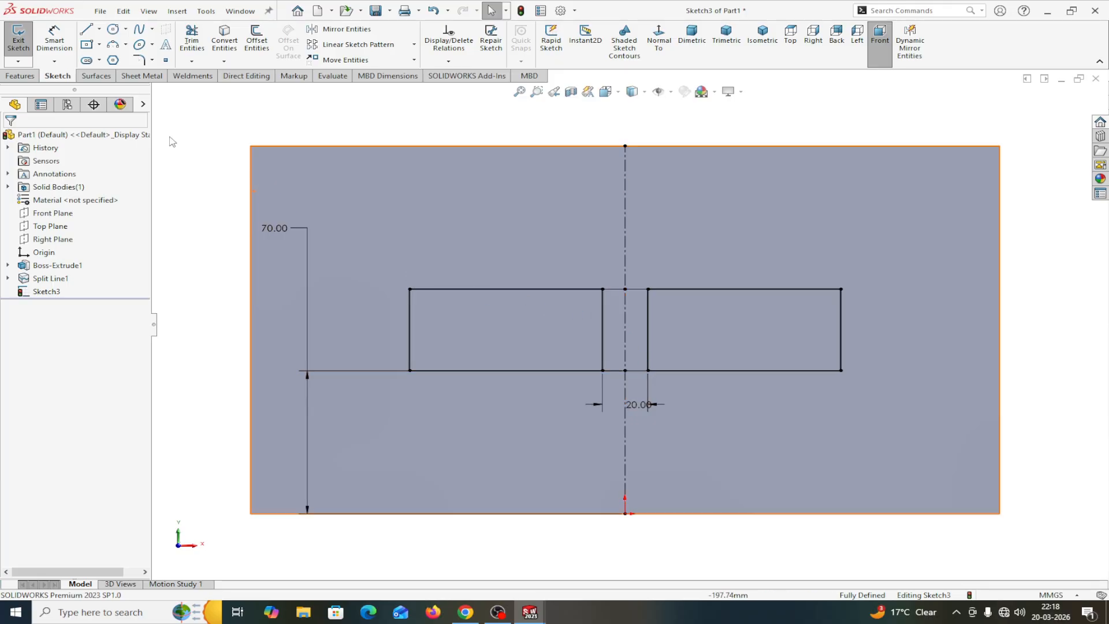
{"action": "left_click", "coordinate": [26, 77]}
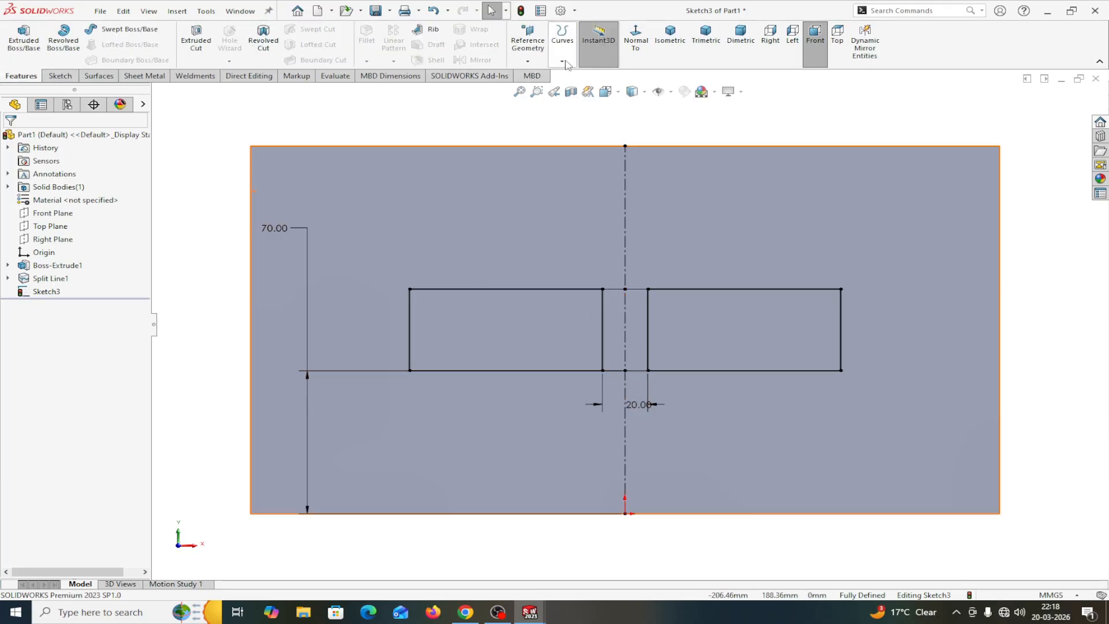
{"action": "left_click", "coordinate": [562, 36]}
{"action": "left_click", "coordinate": [572, 75]}
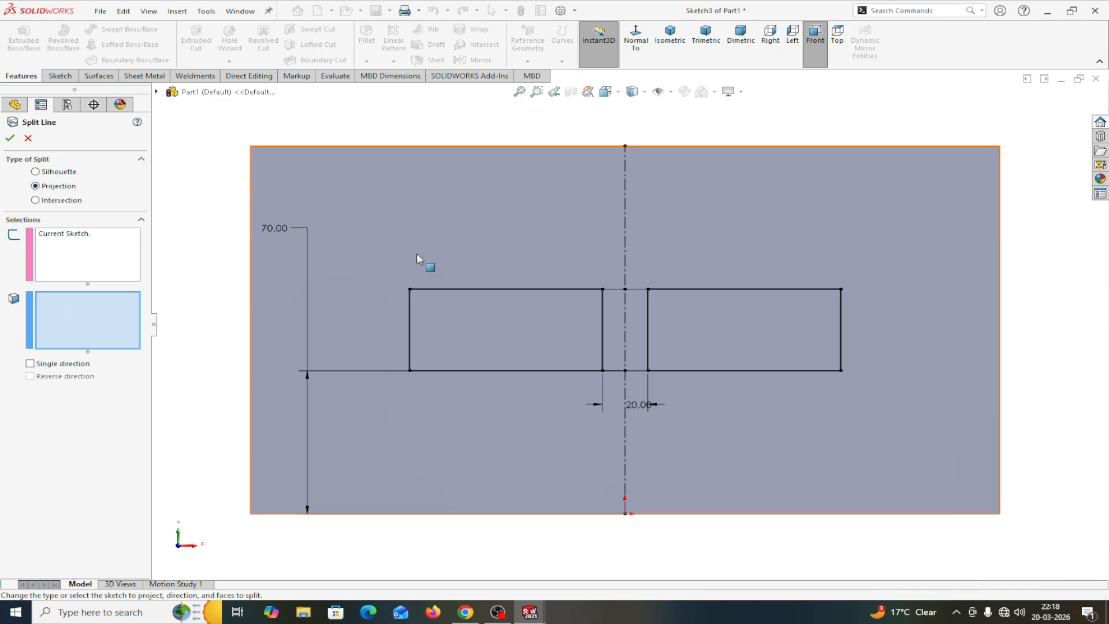
{"action": "left_click", "coordinate": [515, 239]}
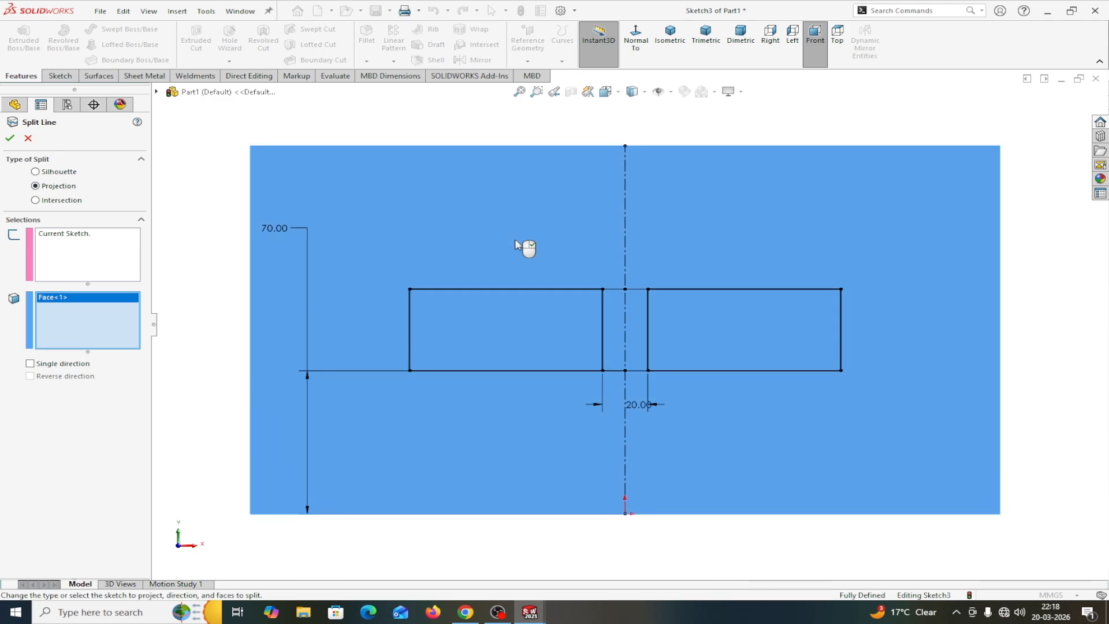
{"action": "left_click", "coordinate": [10, 138]}
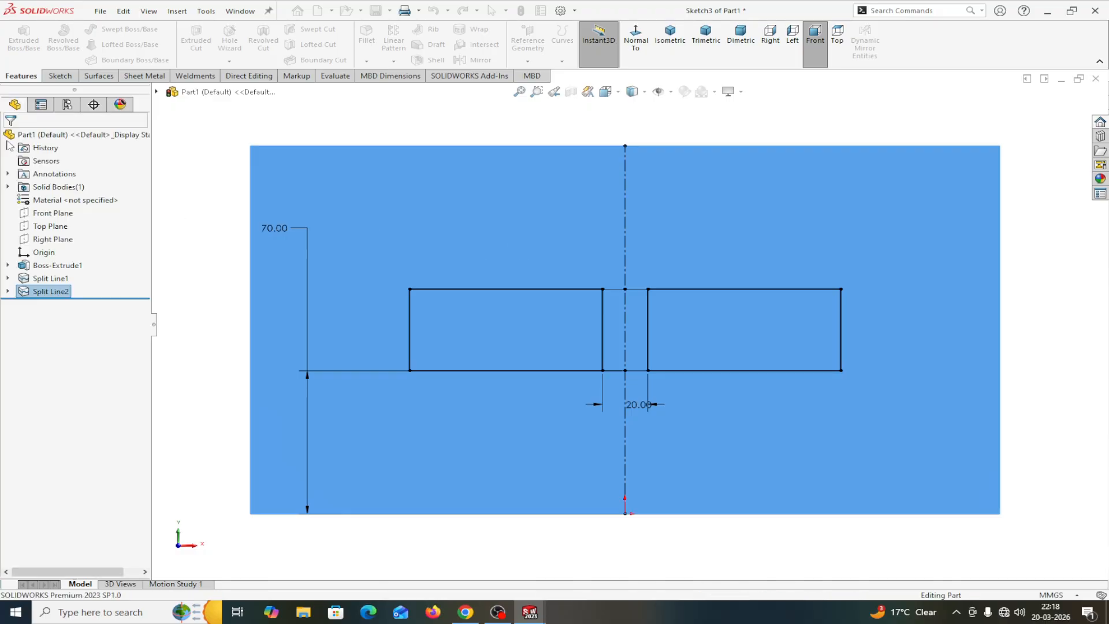
{"action": "left_click", "coordinate": [471, 322]}
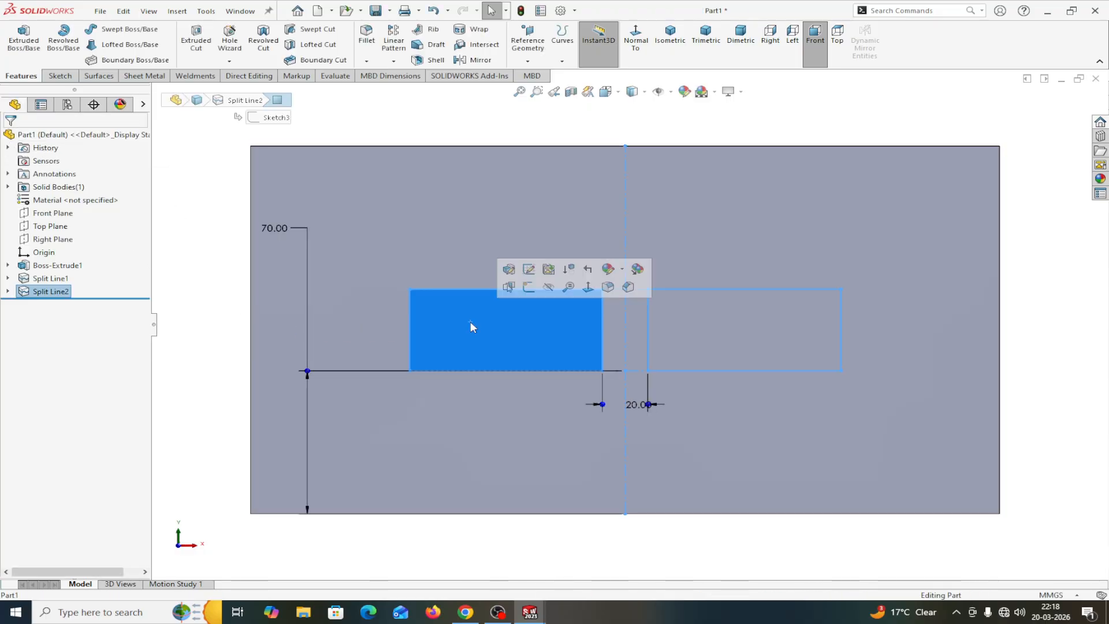
{"action": "left_click", "coordinate": [718, 334]}
{"action": "left_click", "coordinate": [481, 218]}
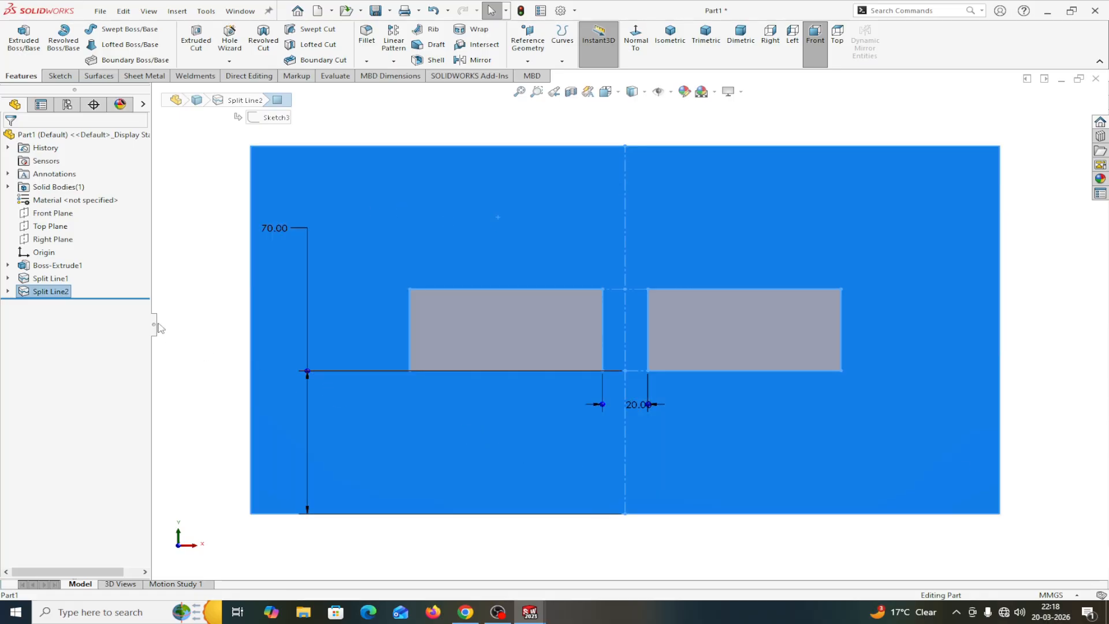
- Shell the block to a 1.20 mm wall thickness, removing the inner top face and both rectangular front faces
{"action": "left_click", "coordinate": [181, 324]}
{"action": "middle_click_drag", "start_coordinate": [181, 324], "coordinate": [202, 363]}
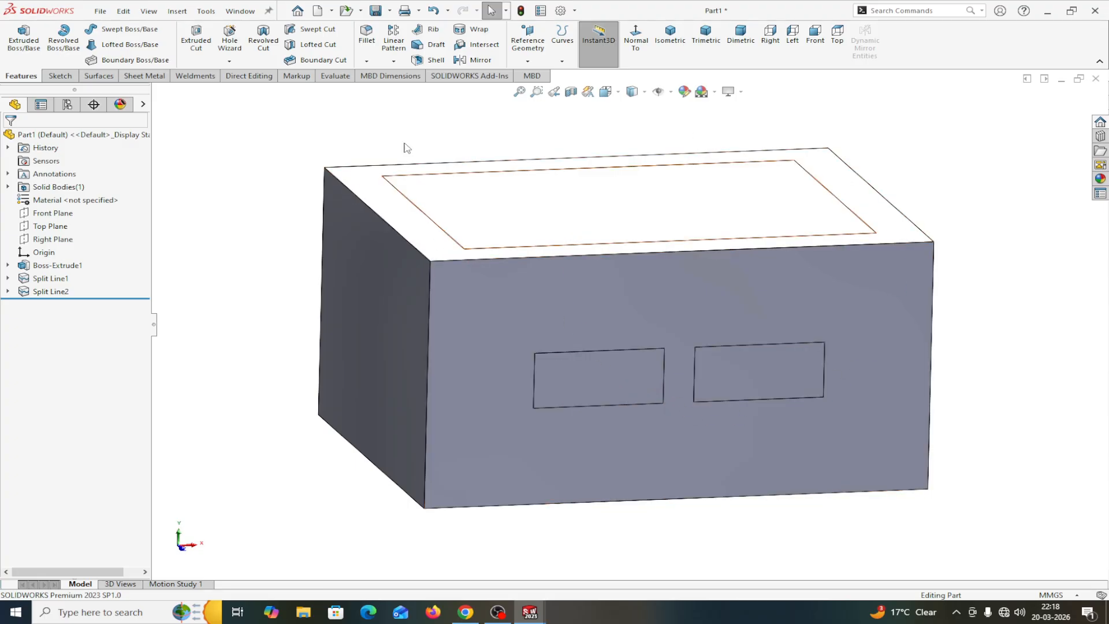
{"action": "left_click", "coordinate": [432, 59]}
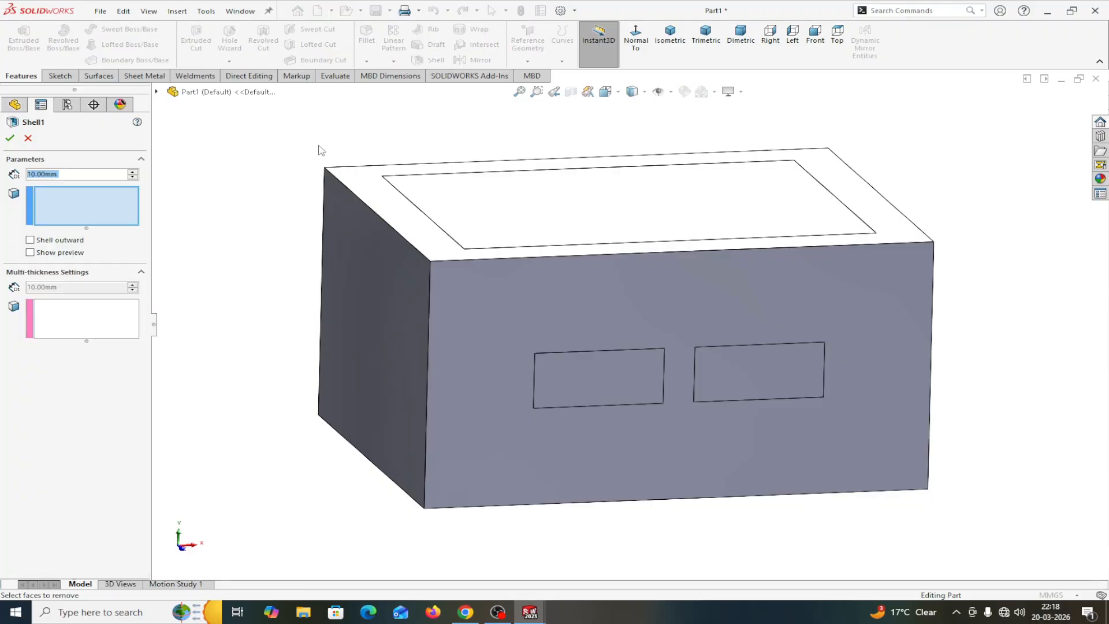
{"action": "left_click", "coordinate": [70, 174]}
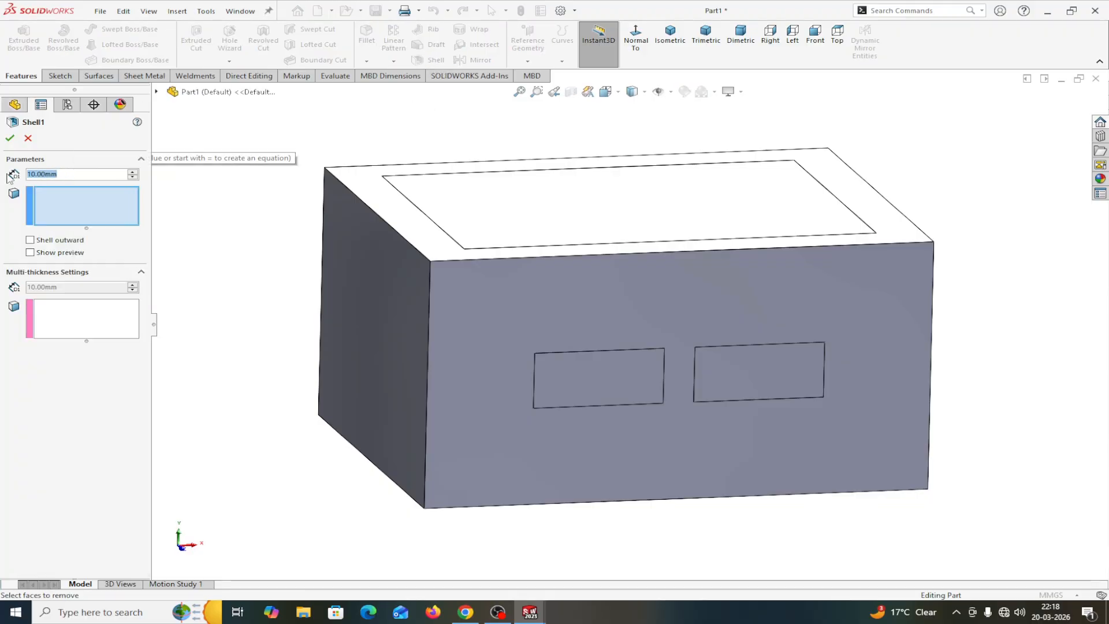
{"action": "type", "text": "1."}
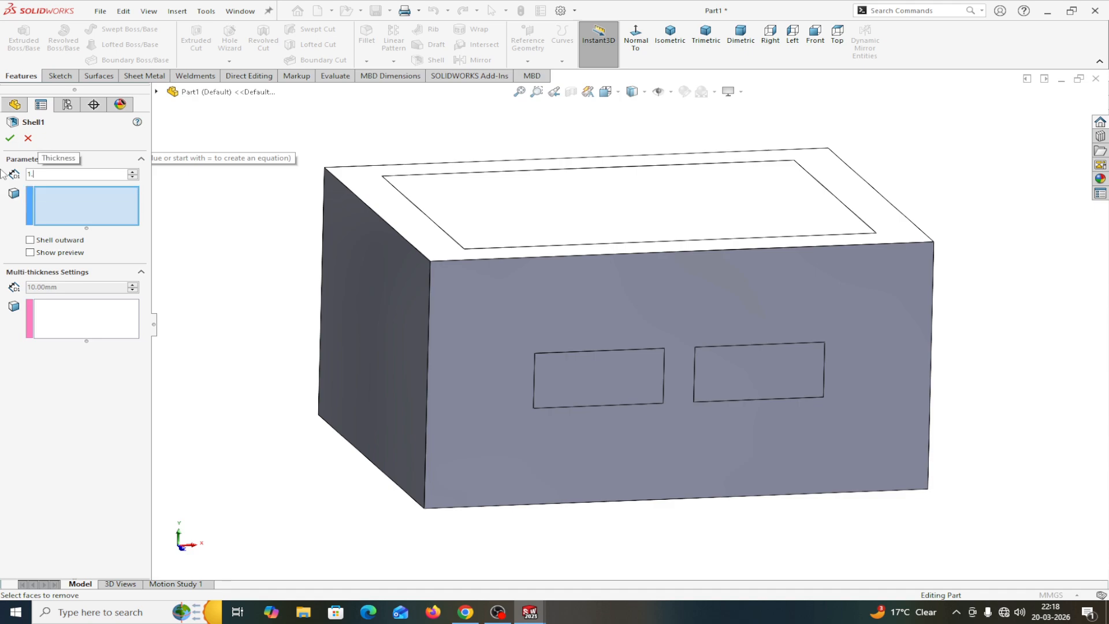
{"action": "type", "text": "20"}
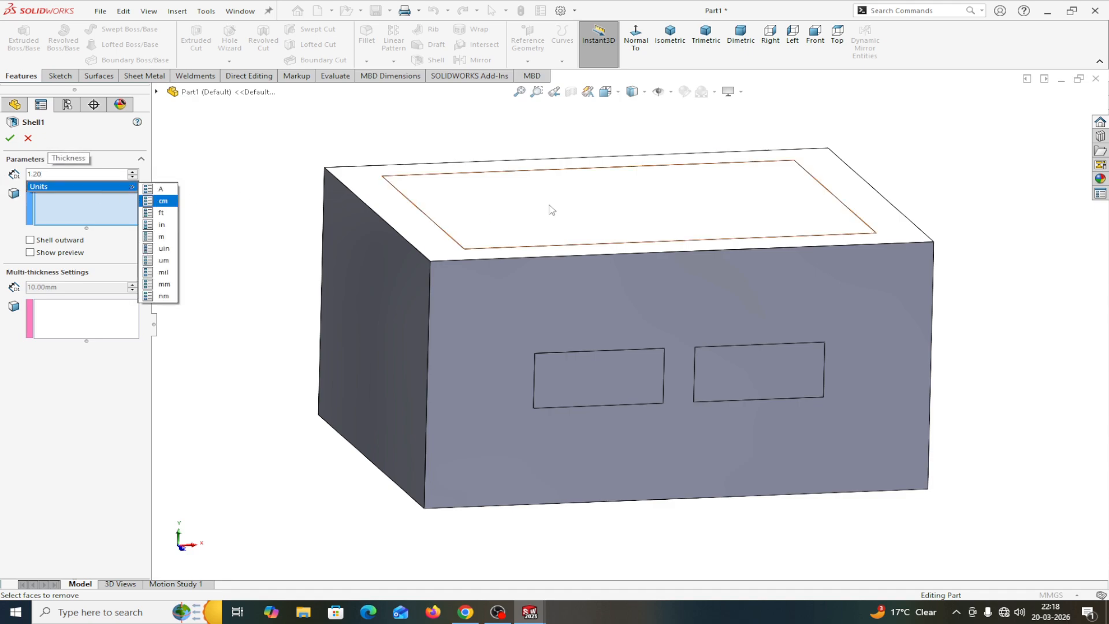
{"action": "key", "text": "Return"}
{"action": "left_click", "coordinate": [593, 204]}
{"action": "left_click", "coordinate": [584, 378]}
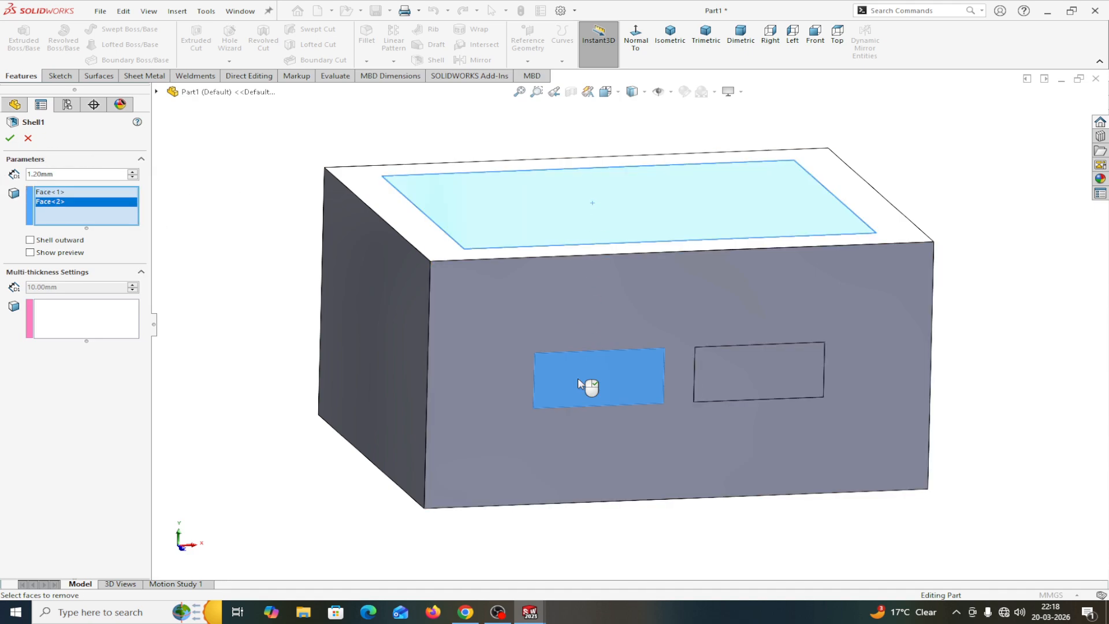
{"action": "left_click", "coordinate": [735, 380]}
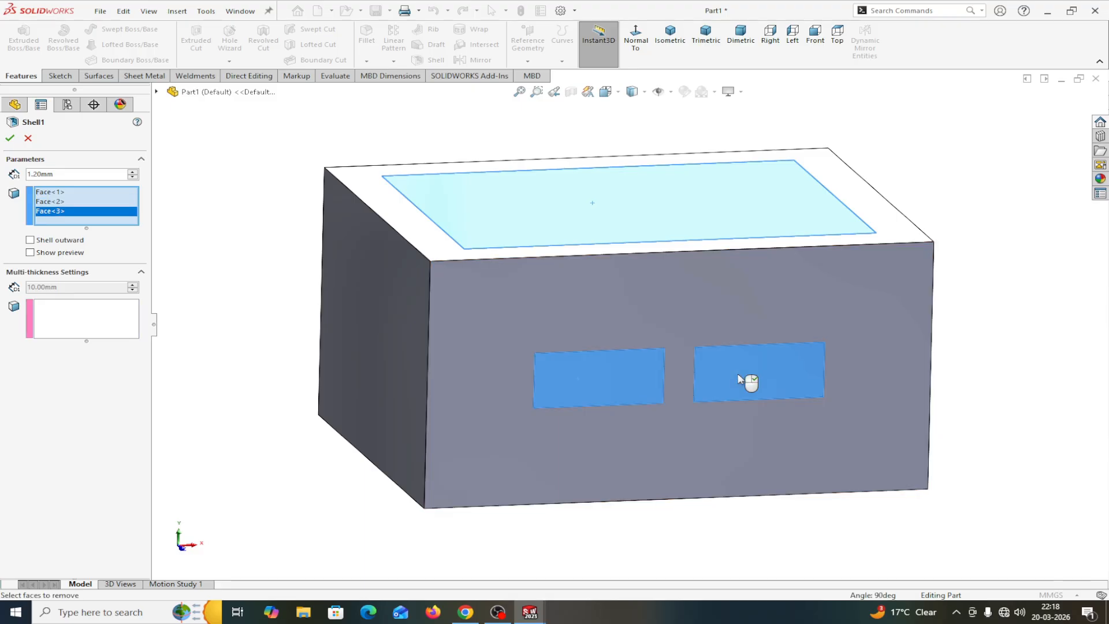
{"action": "left_click", "coordinate": [9, 139]}
- Measure the front wall's thickness between its outer and inner faces
{"action": "middle_click_drag", "start_coordinate": [510, 137], "coordinate": [371, 255]}
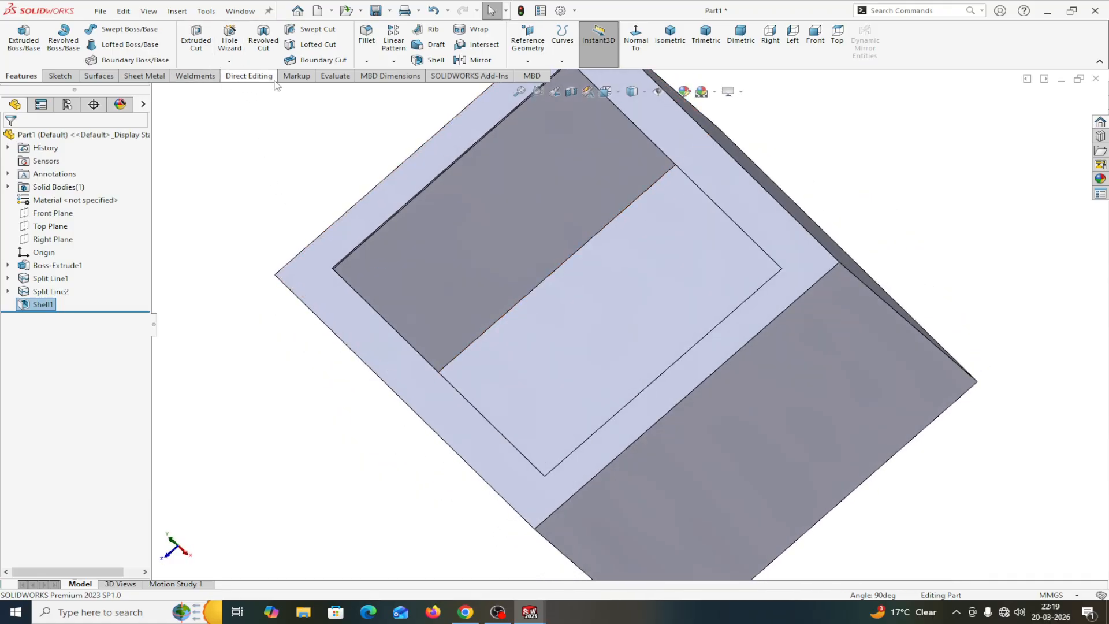
{"action": "left_click", "coordinate": [334, 76]}
{"action": "left_click", "coordinate": [111, 42]}
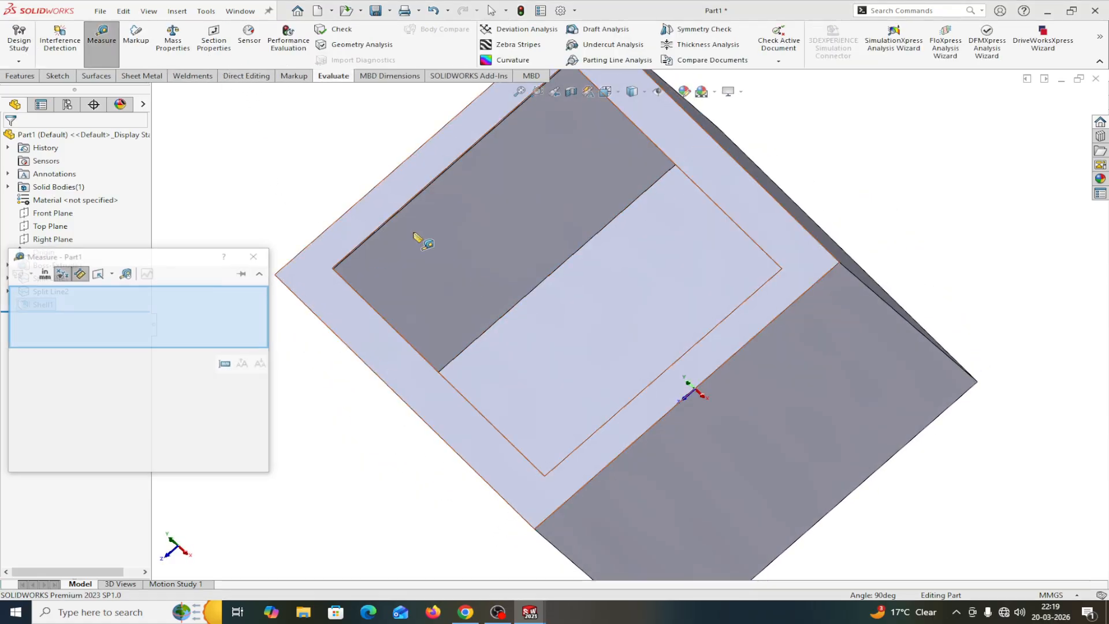
{"action": "middle_click_drag", "start_coordinate": [493, 297], "coordinate": [453, 322]}
{"action": "left_click", "coordinate": [388, 385]}
{"action": "left_click", "coordinate": [453, 318]}
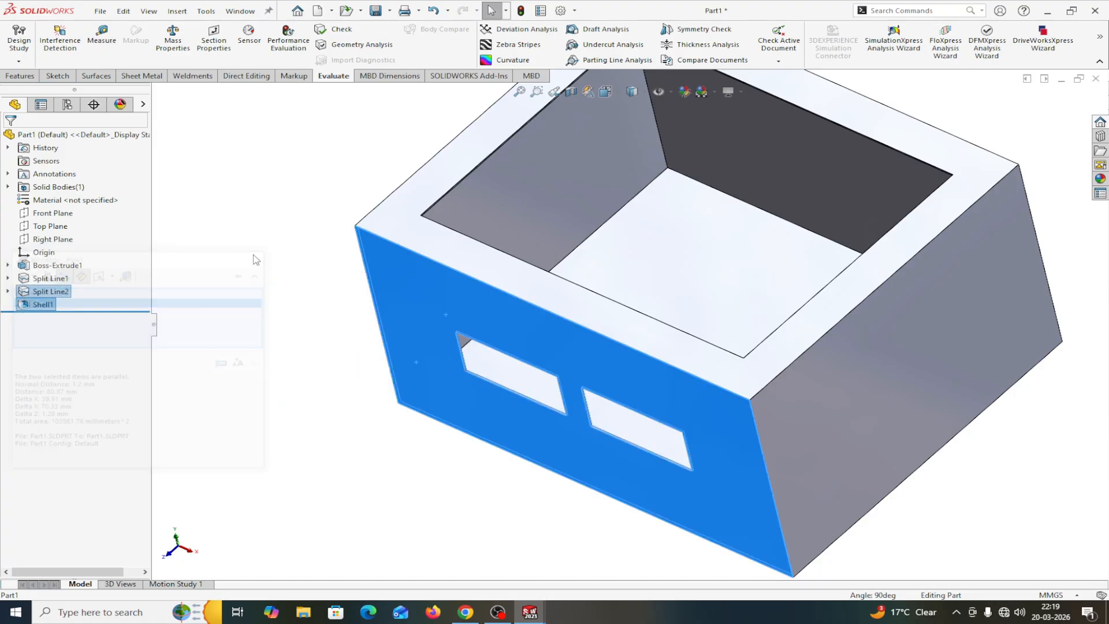
{"action": "left_click", "coordinate": [254, 256]}
- Start a new sketch on the rim face around the box's top opening
{"action": "left_click", "coordinate": [267, 275]}
{"action": "scroll", "coordinate": [265, 273], "scroll_direction": "up", "scroll_amount": 3}
{"action": "middle_click_drag", "start_coordinate": [265, 273], "coordinate": [300, 280]}
{"action": "scroll", "coordinate": [630, 171], "scroll_direction": "down", "scroll_amount": 2}
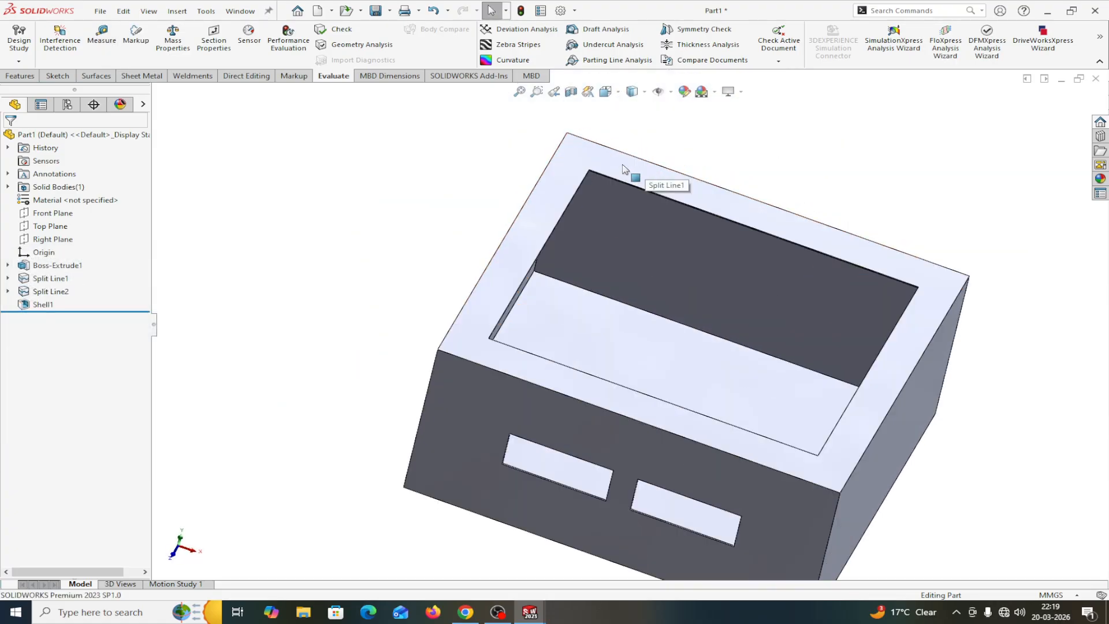
{"action": "left_click", "coordinate": [589, 156]}
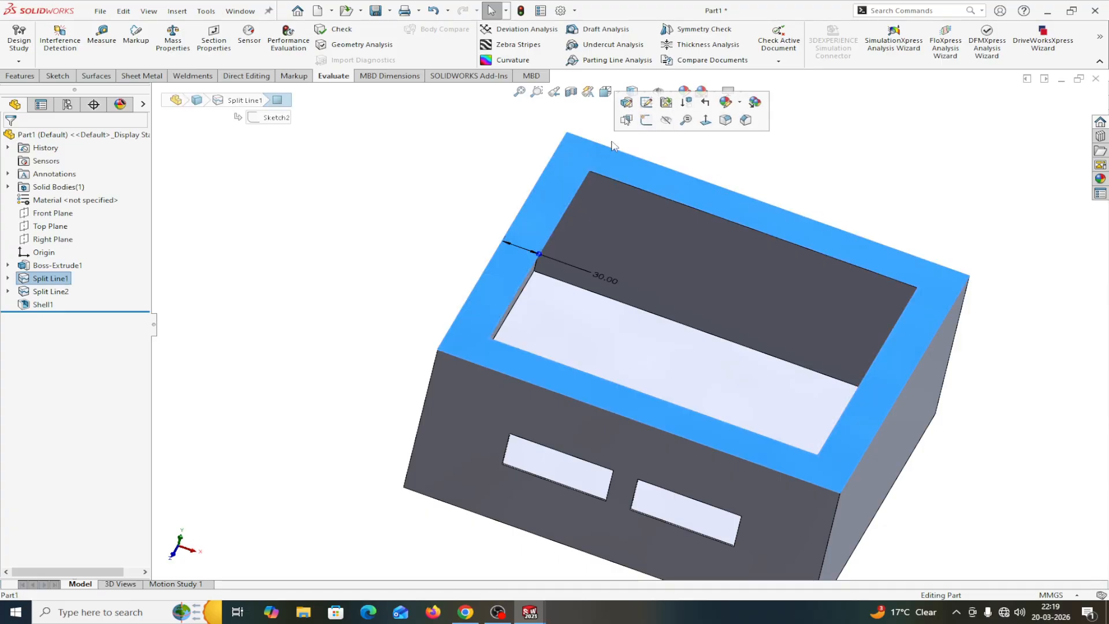
{"action": "left_click", "coordinate": [647, 127]}
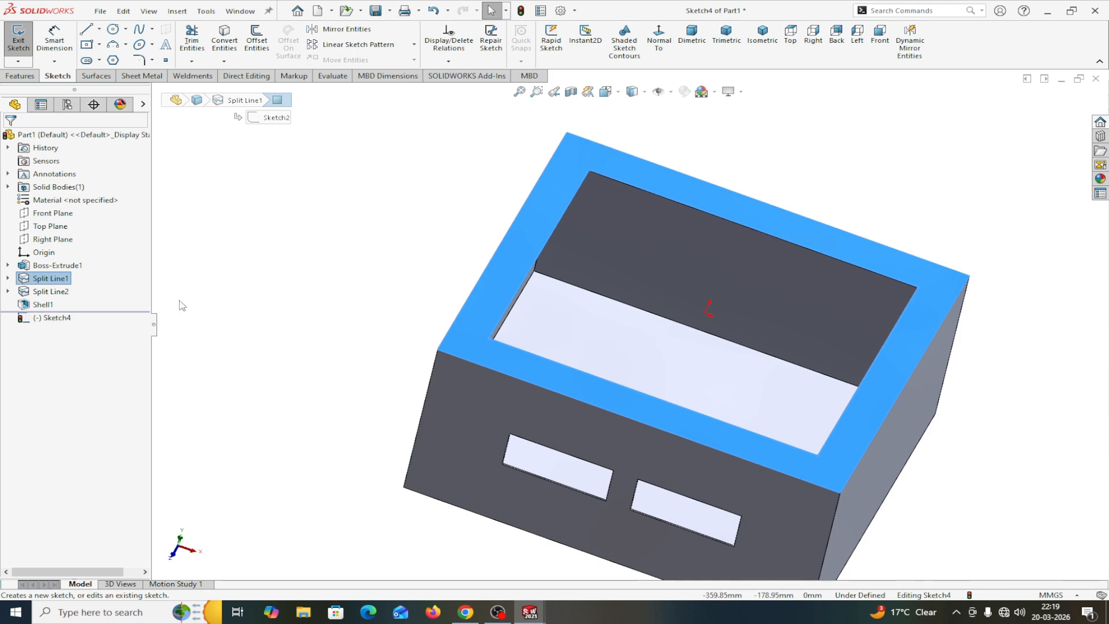
- Enable the Confirmation Corner in the general system options and recheck the setting
{"action": "left_click", "coordinate": [576, 13]}
{"action": "left_click", "coordinate": [590, 25]}
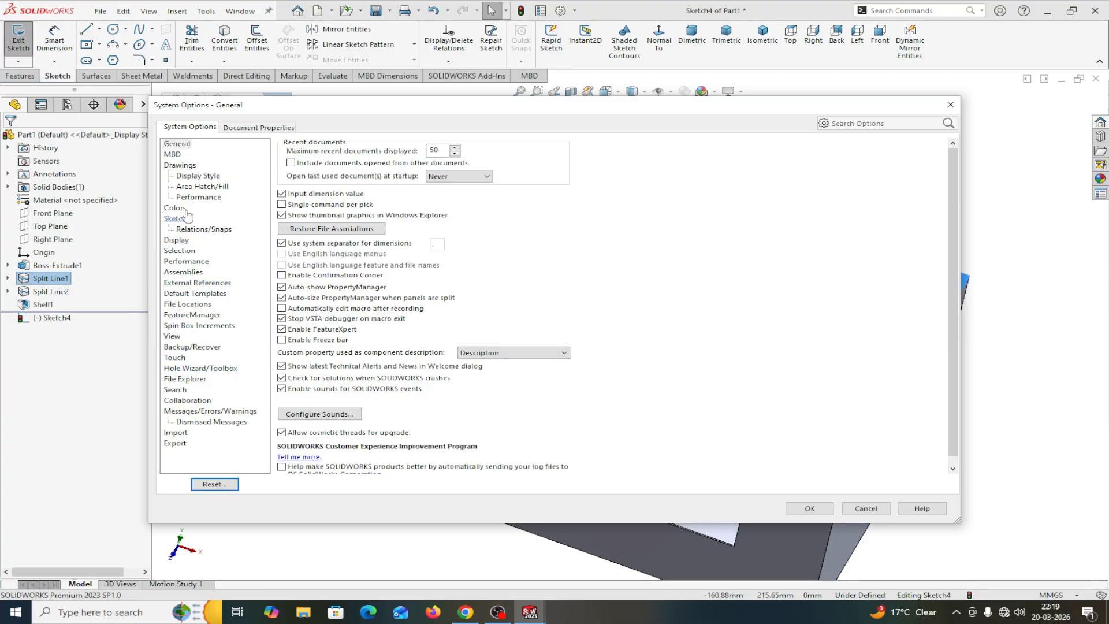
{"action": "left_click", "coordinate": [177, 145]}
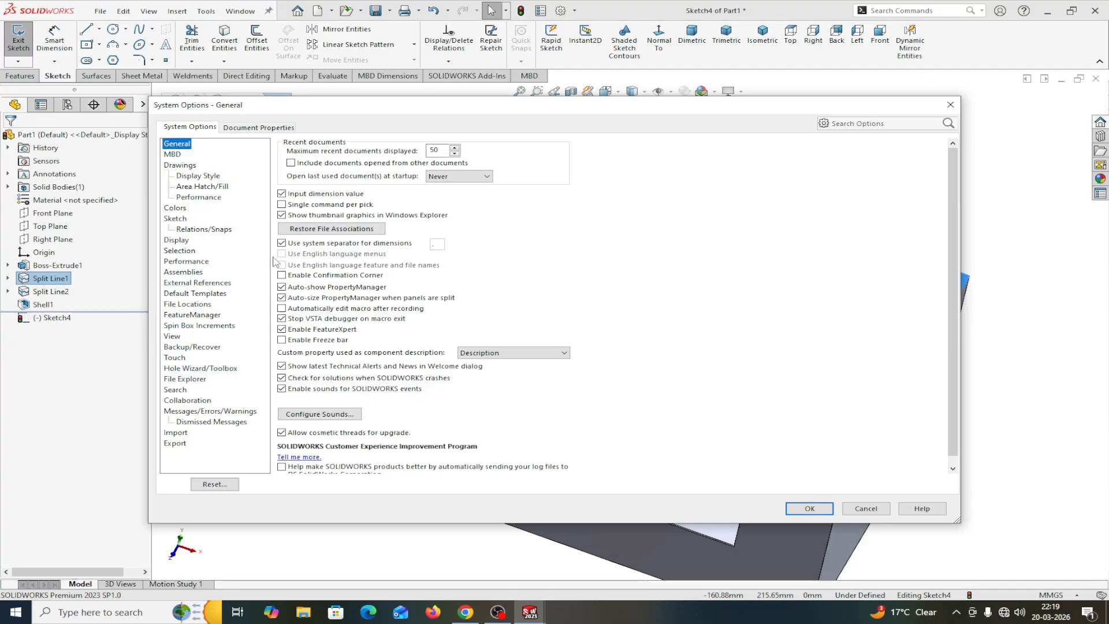
{"action": "left_click", "coordinate": [806, 506]}
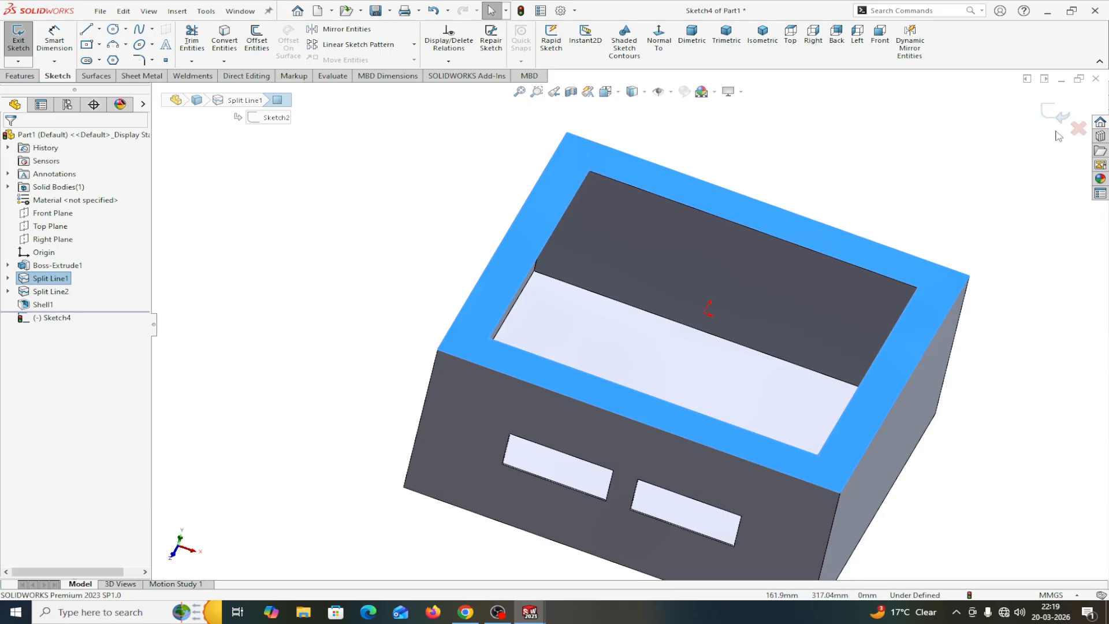
{"action": "left_click", "coordinate": [574, 11]}
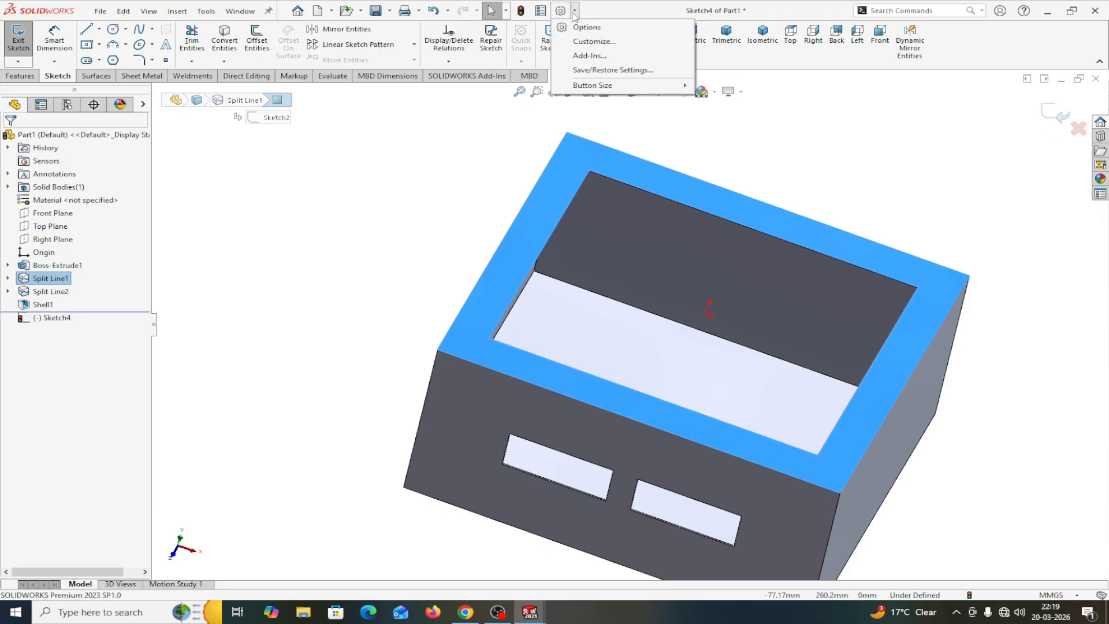
{"action": "left_click", "coordinate": [578, 24]}
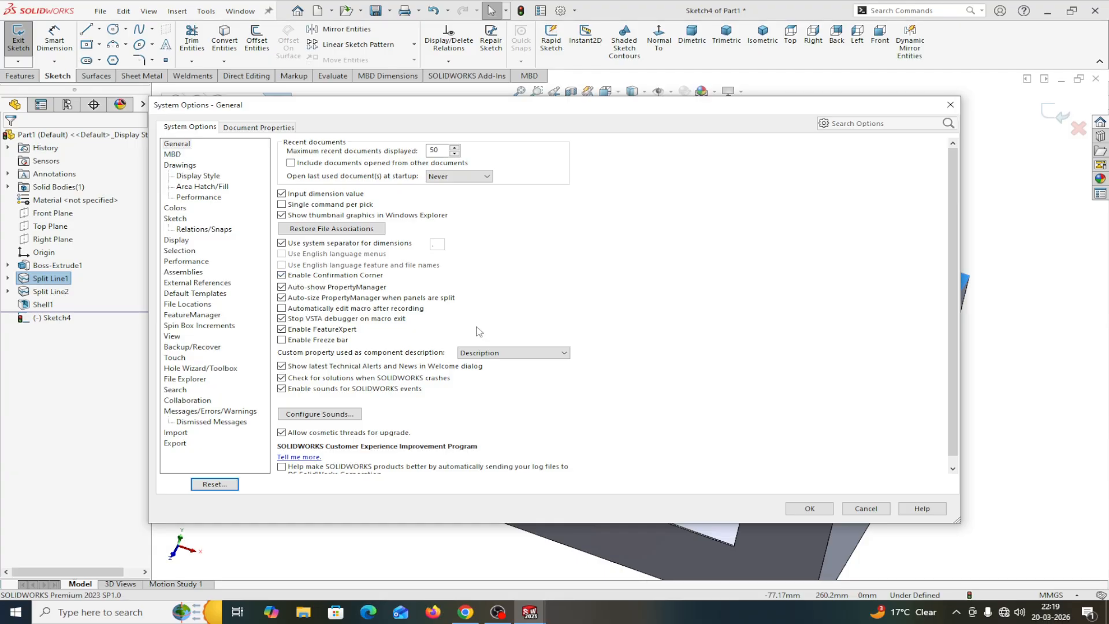
{"action": "left_click", "coordinate": [810, 509]}
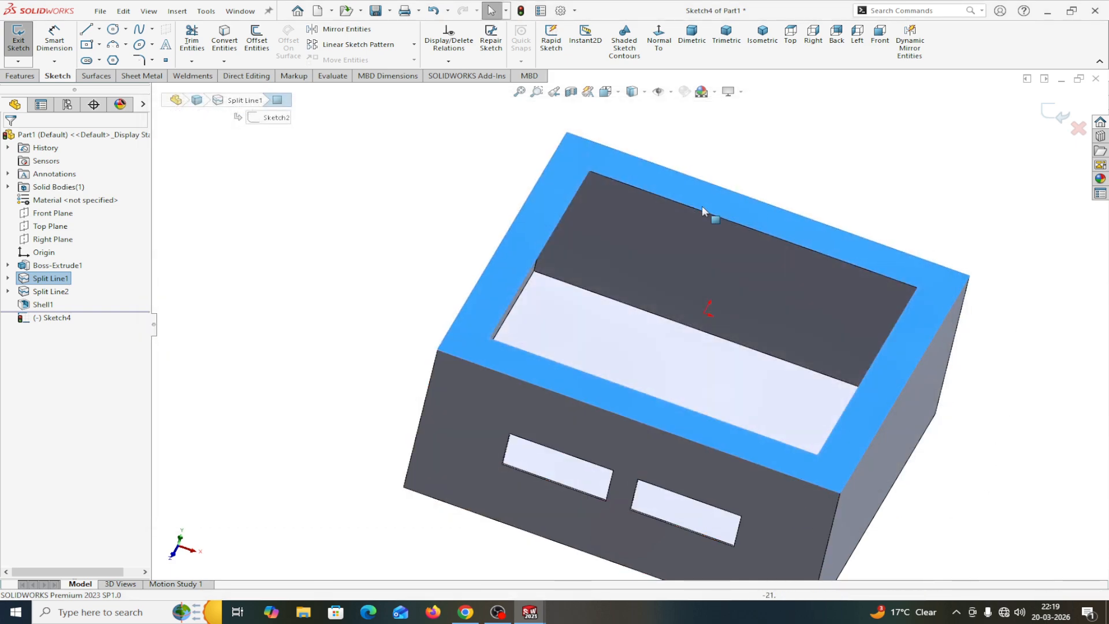
- Sketch a vertical line about 10.8 mm long from the opening's rear-left corner, continued by a 30 mm horizontal line to the left outer edge
{"action": "left_click", "coordinate": [663, 51]}
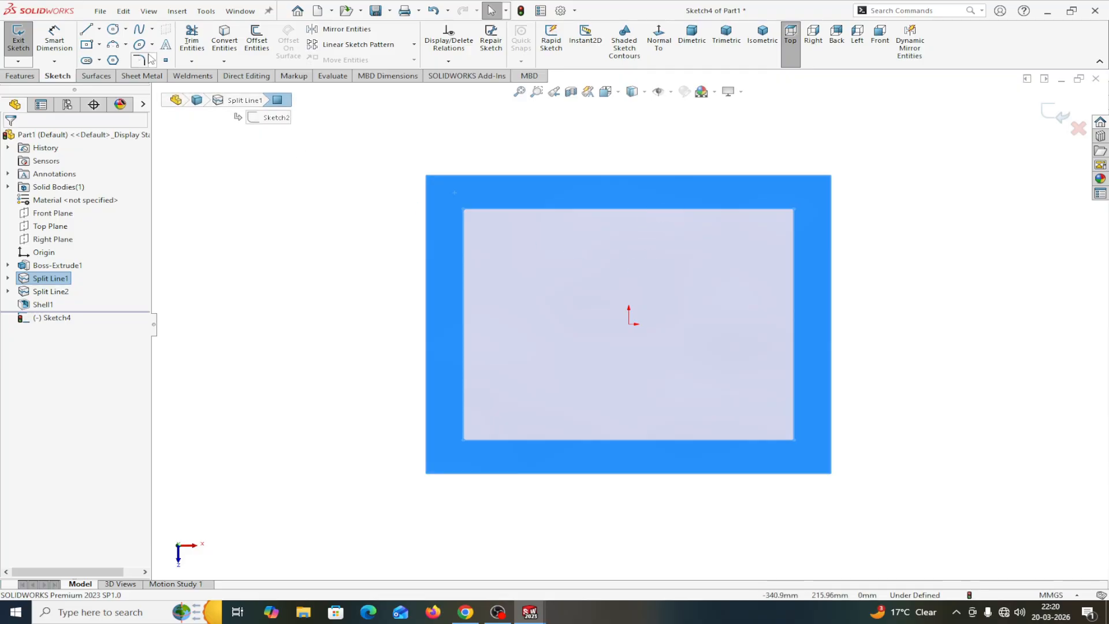
{"action": "left_click", "coordinate": [87, 30]}
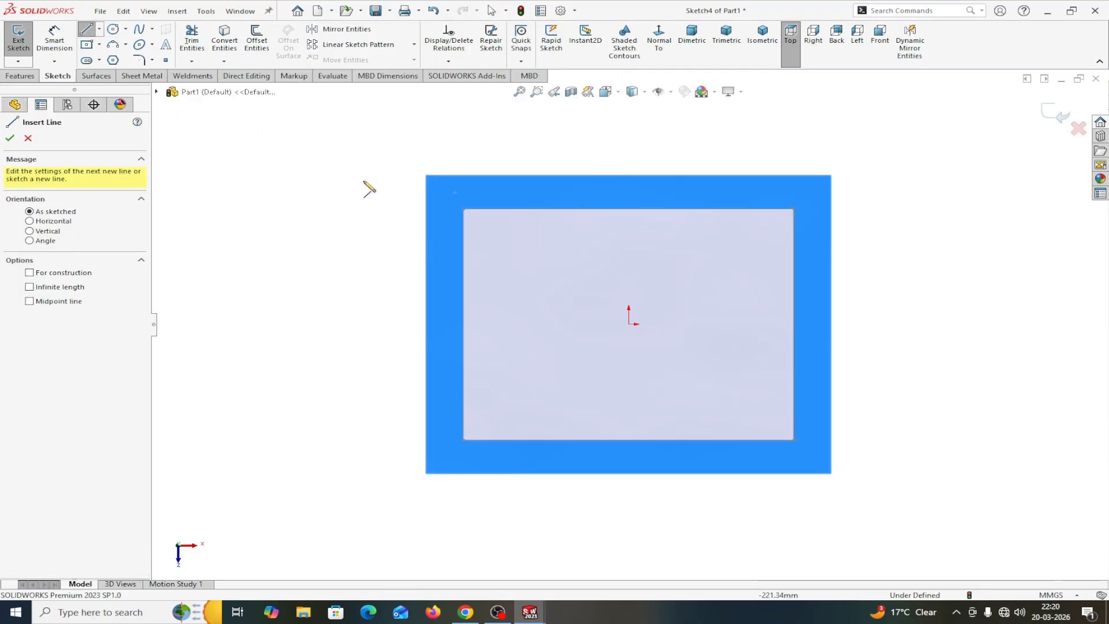
{"action": "left_click", "coordinate": [462, 208]}
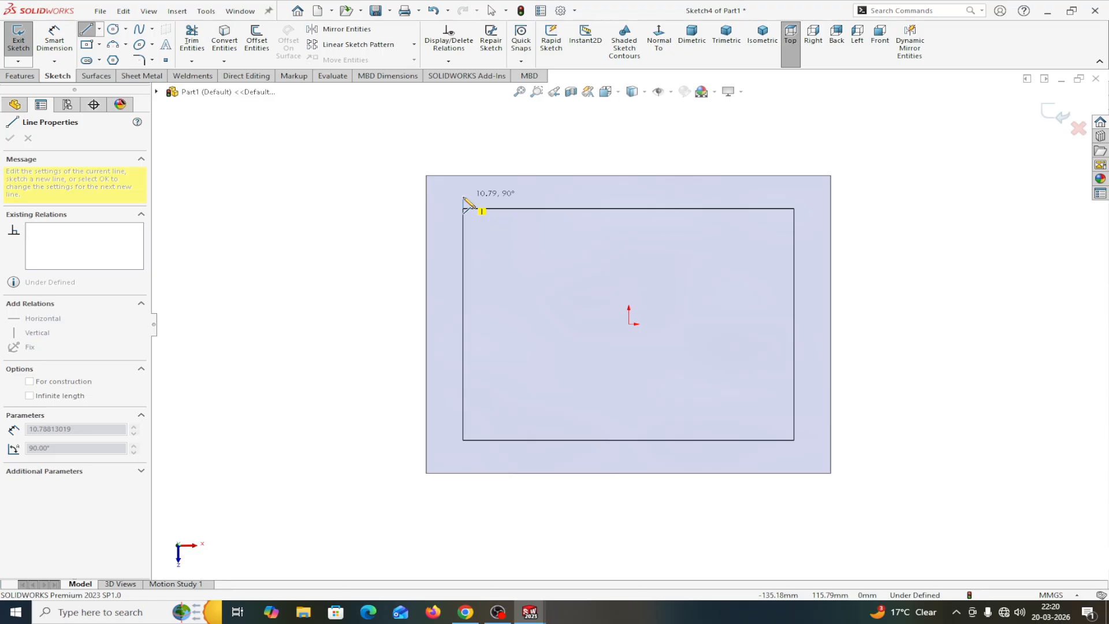
{"action": "left_click", "coordinate": [462, 197]}
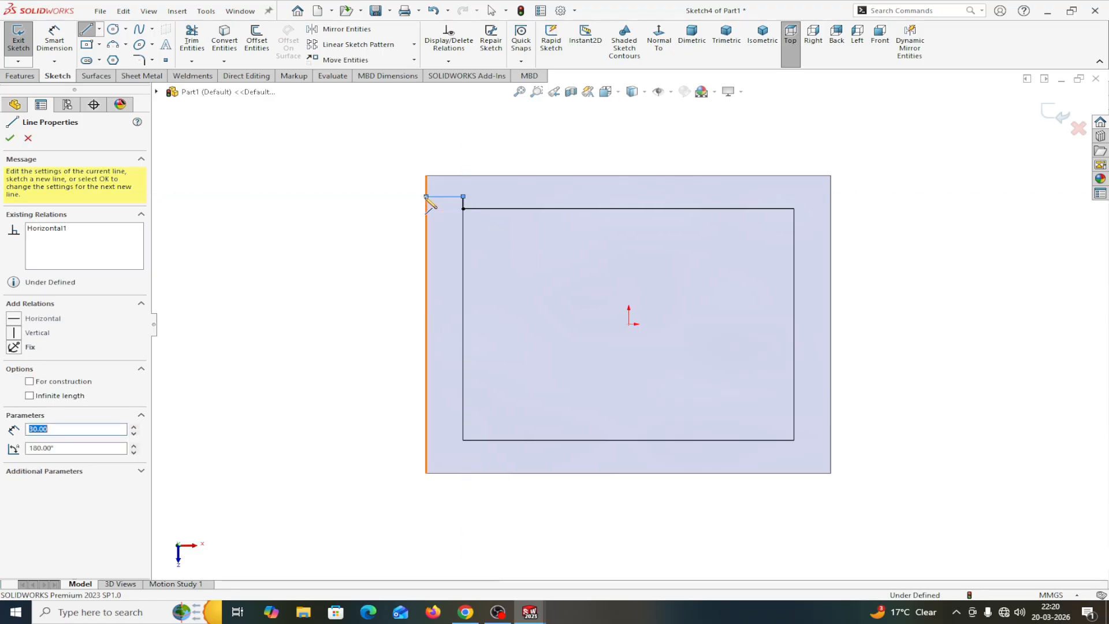
{"action": "right_click", "coordinate": [425, 197]}
{"action": "left_click", "coordinate": [452, 207]}
- Dimension the short vertical line at the opening's corner to 10 mm
{"action": "left_click", "coordinate": [58, 32]}
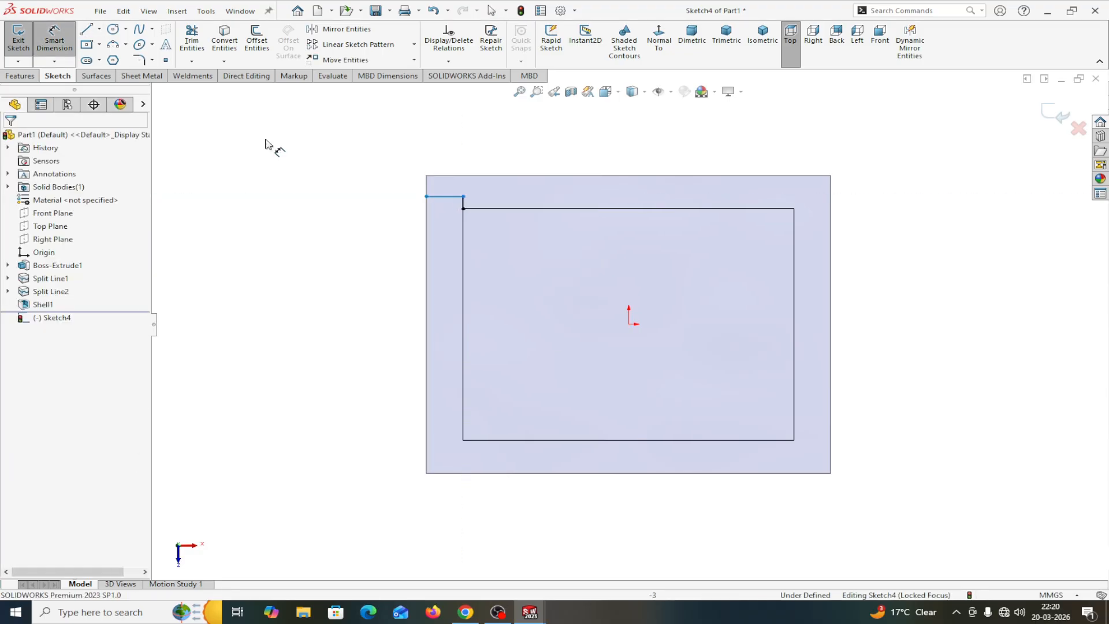
{"action": "scroll", "coordinate": [489, 214], "scroll_direction": "down", "scroll_amount": 2}
{"action": "left_click", "coordinate": [476, 223]}
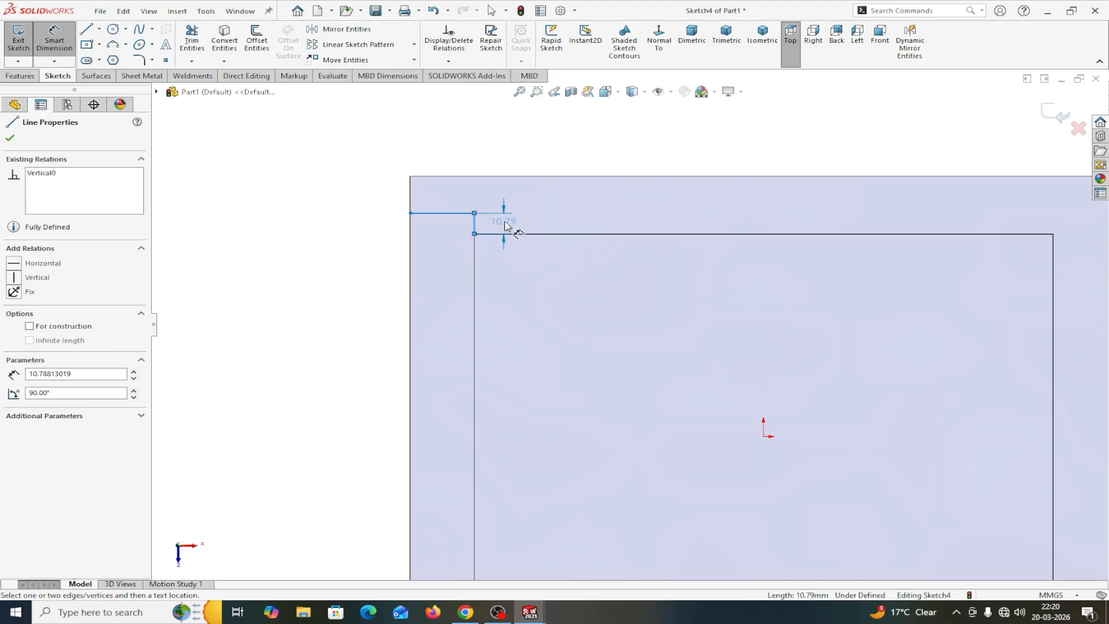
{"action": "left_click", "coordinate": [505, 225]}
{"action": "type", "text": "10"}
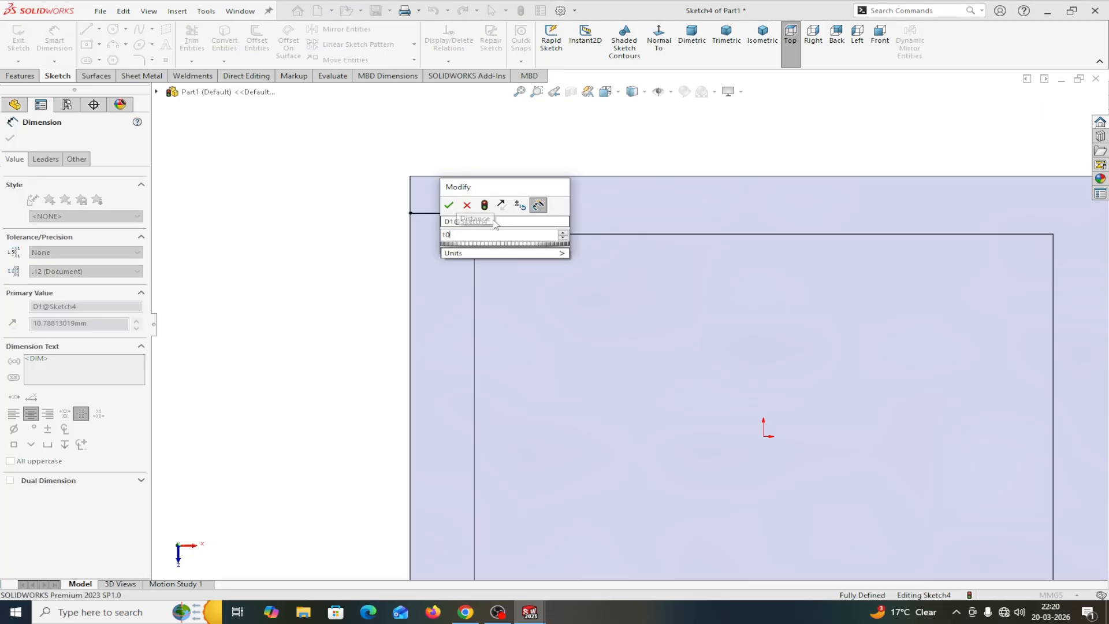
{"action": "left_click", "coordinate": [451, 205]}
{"action": "scroll", "coordinate": [679, 315], "scroll_direction": "up", "scroll_amount": 3}
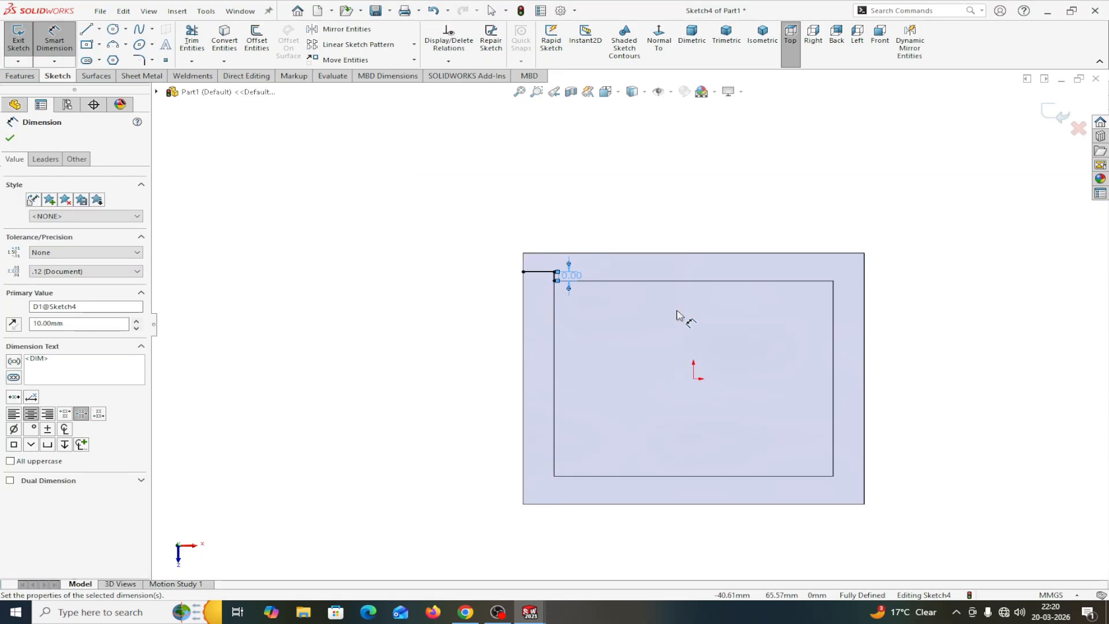
{"action": "left_click", "coordinate": [10, 139]}
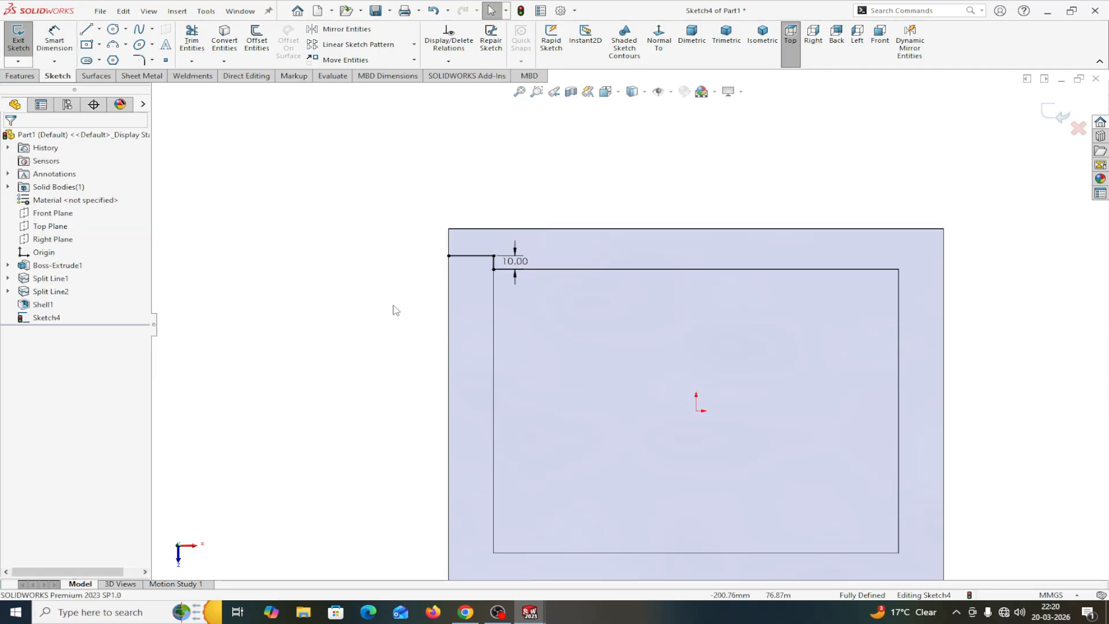
- Set up an extruded cut from the corner sketch as a one-direction thin feature 1.2 mm thick
{"action": "left_click", "coordinate": [26, 76]}
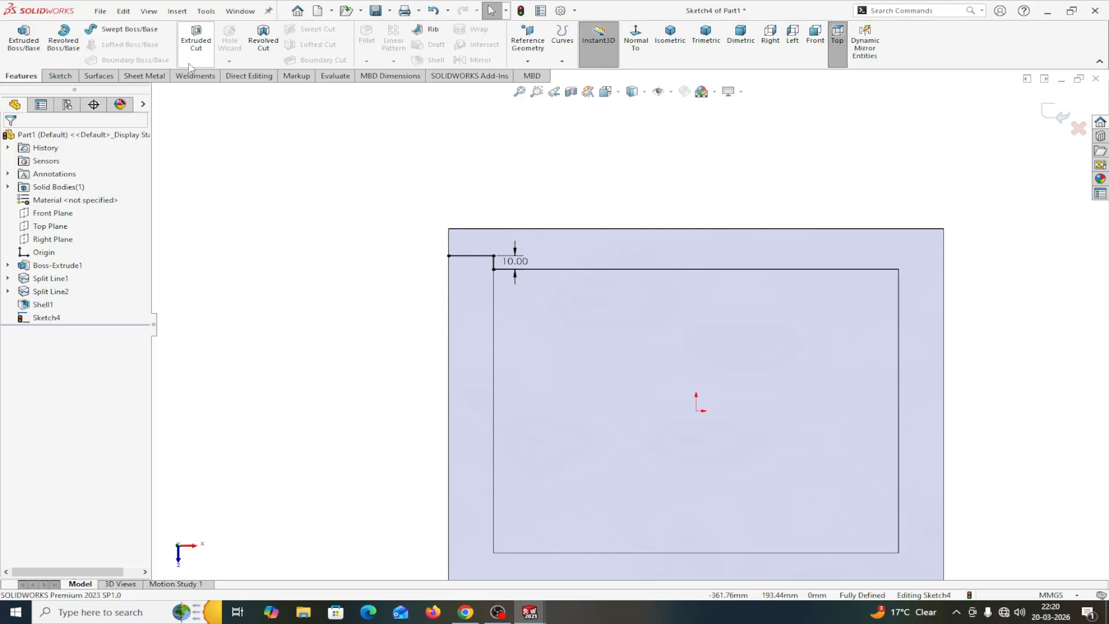
{"action": "left_click", "coordinate": [196, 40]}
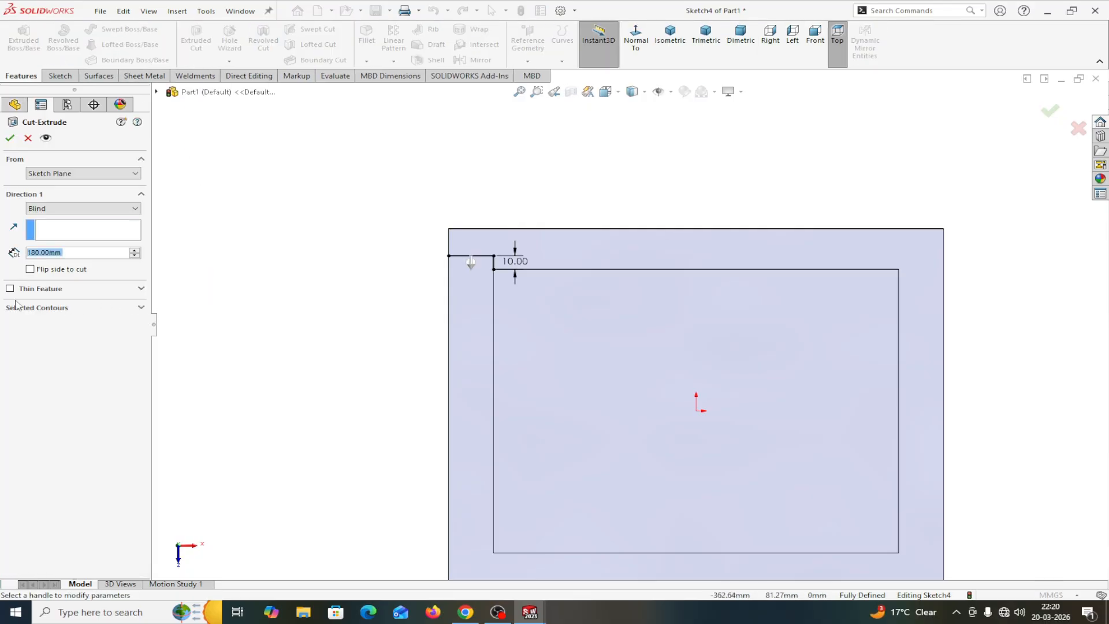
{"action": "left_click", "coordinate": [10, 289]}
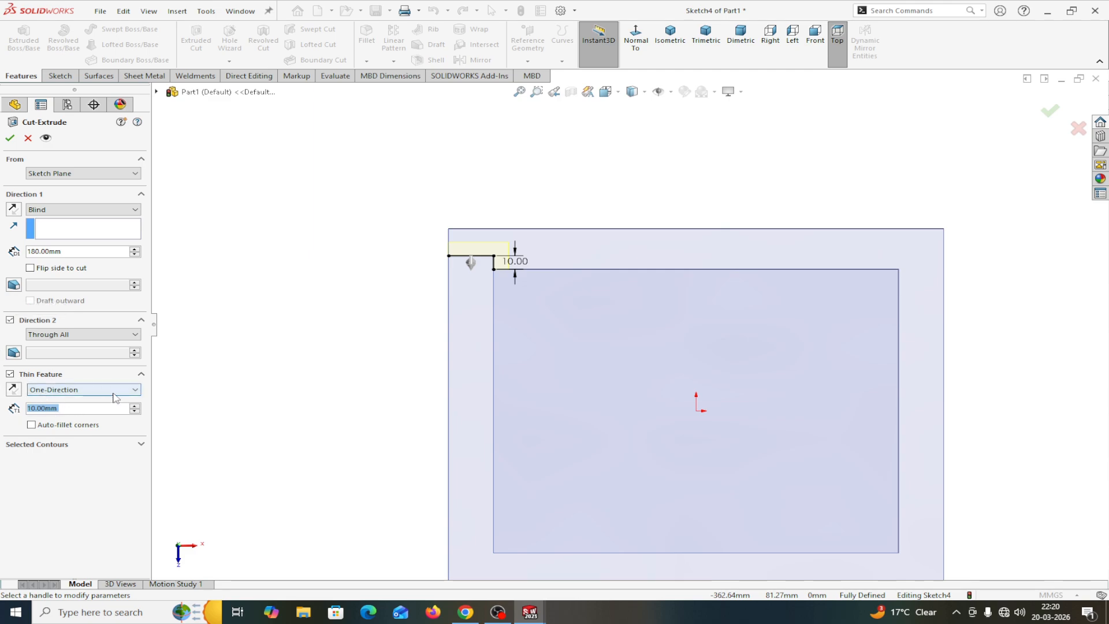
{"action": "left_click", "coordinate": [136, 390]}
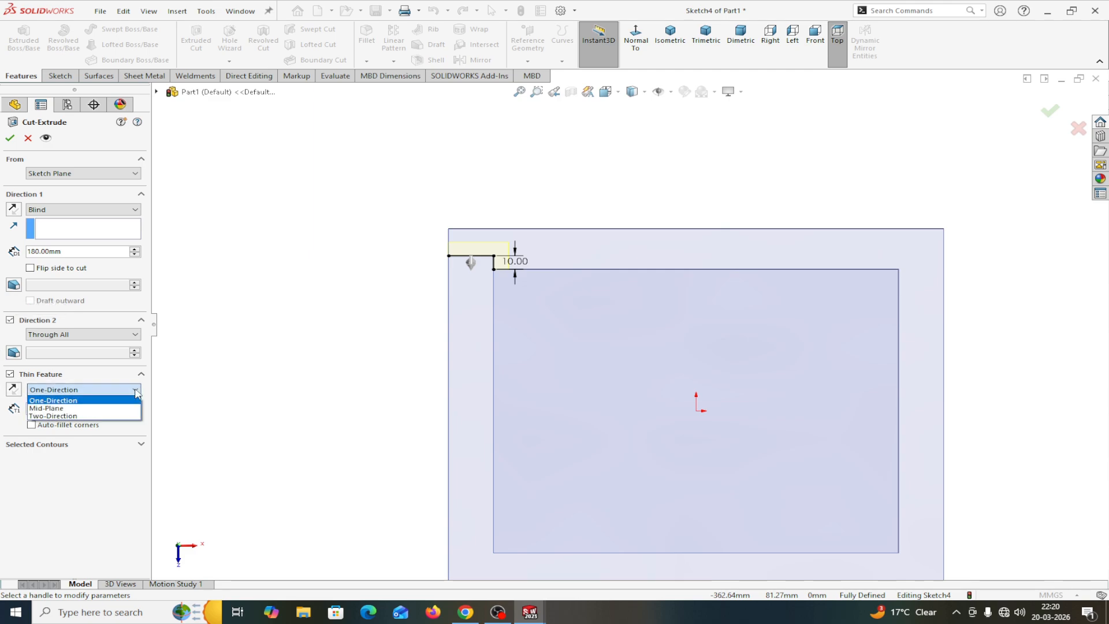
{"action": "left_click", "coordinate": [68, 400]}
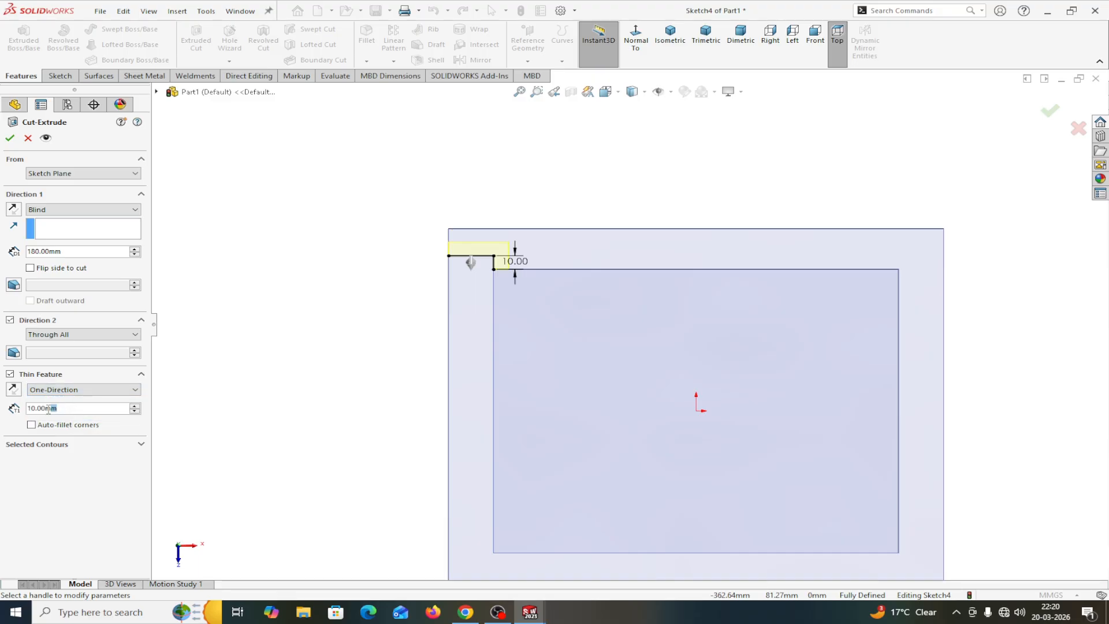
{"action": "type", "text": "1"}
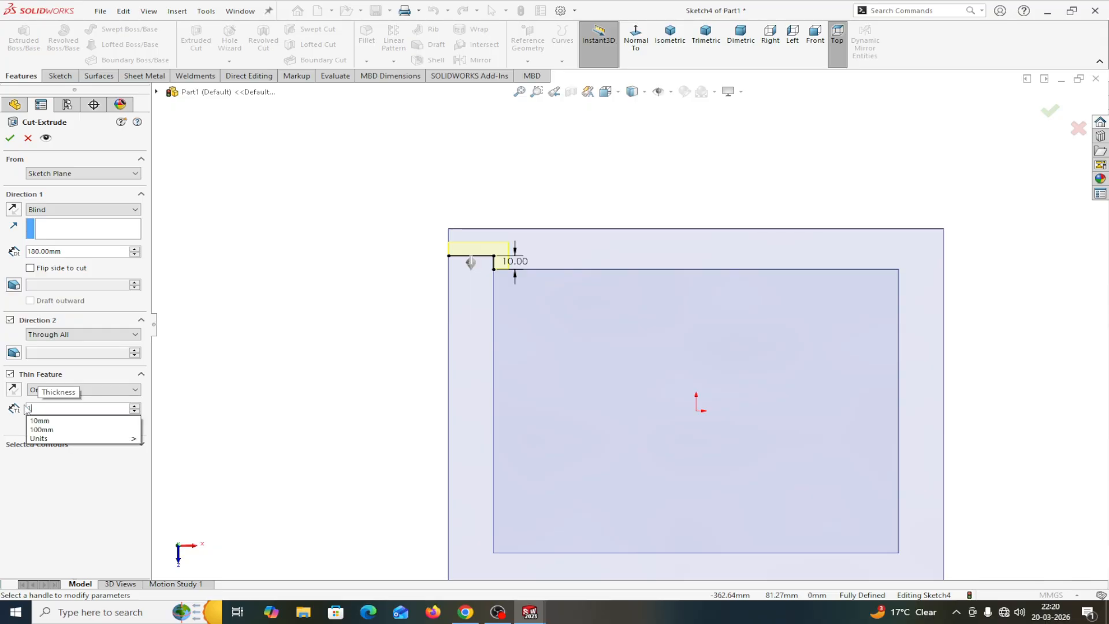
{"action": "type", "text": ".2"}
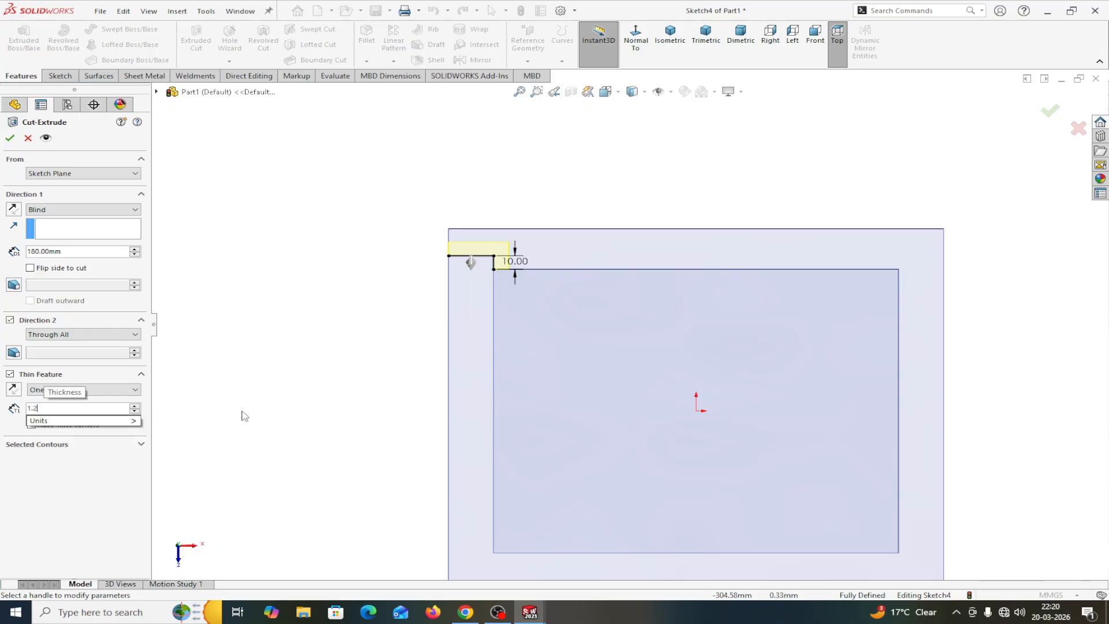
{"action": "key", "text": "Return"}
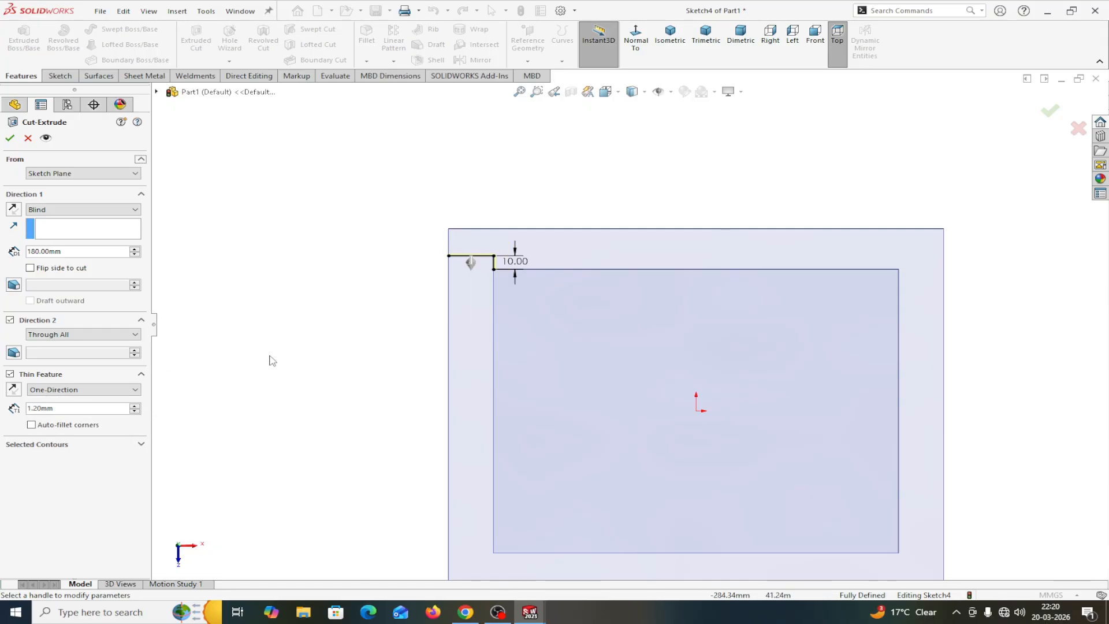
- Set the thin cut's blind depth to 1.2 mm in Direction 1 and create the slit at the rim corner
{"action": "left_click", "coordinate": [52, 210]}
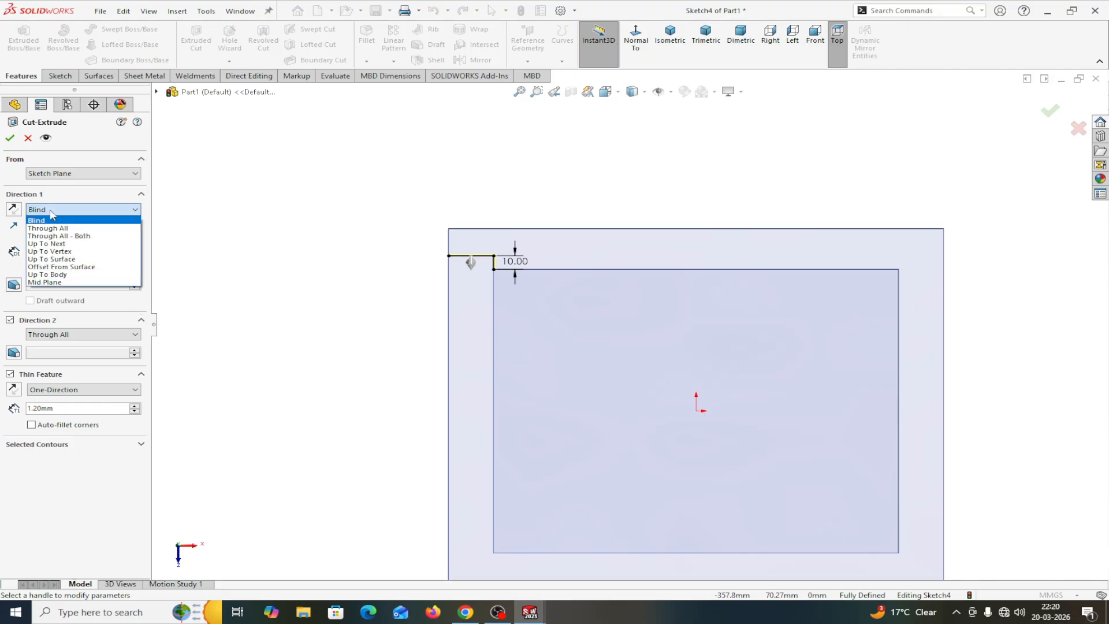
{"action": "left_click", "coordinate": [184, 251]}
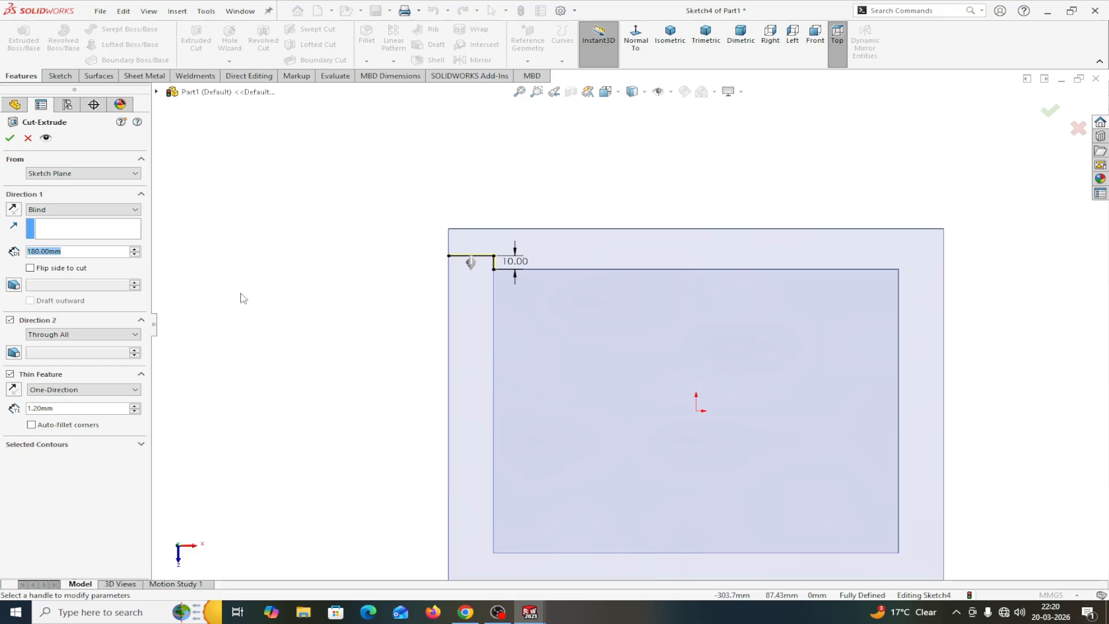
{"action": "type", "text": "1."}
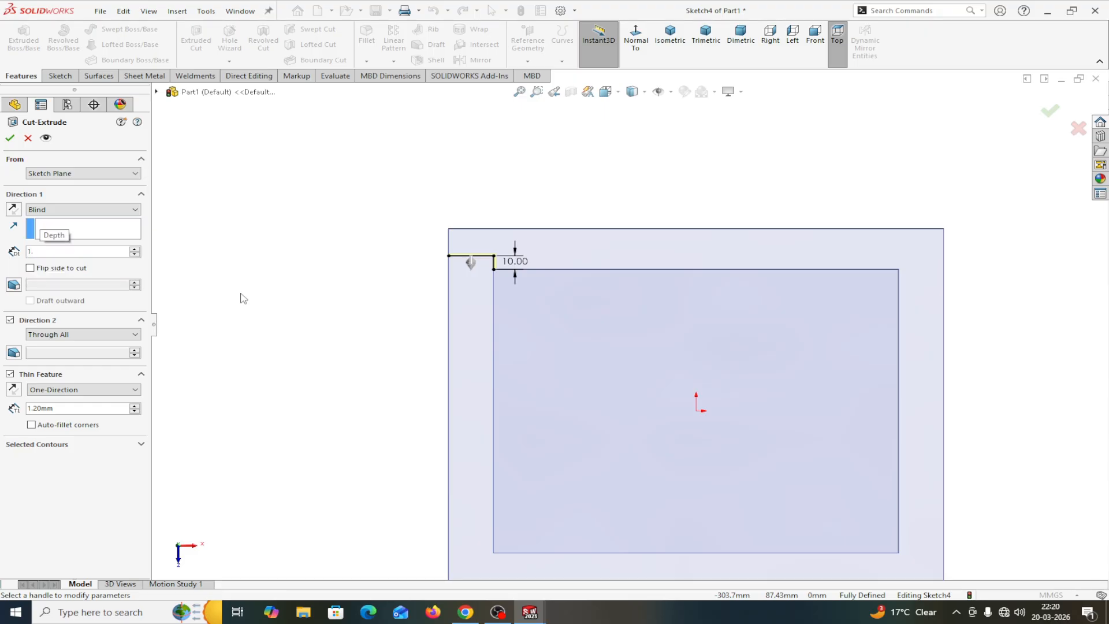
{"action": "type", "text": "2"}
{"action": "key", "text": "Return"}
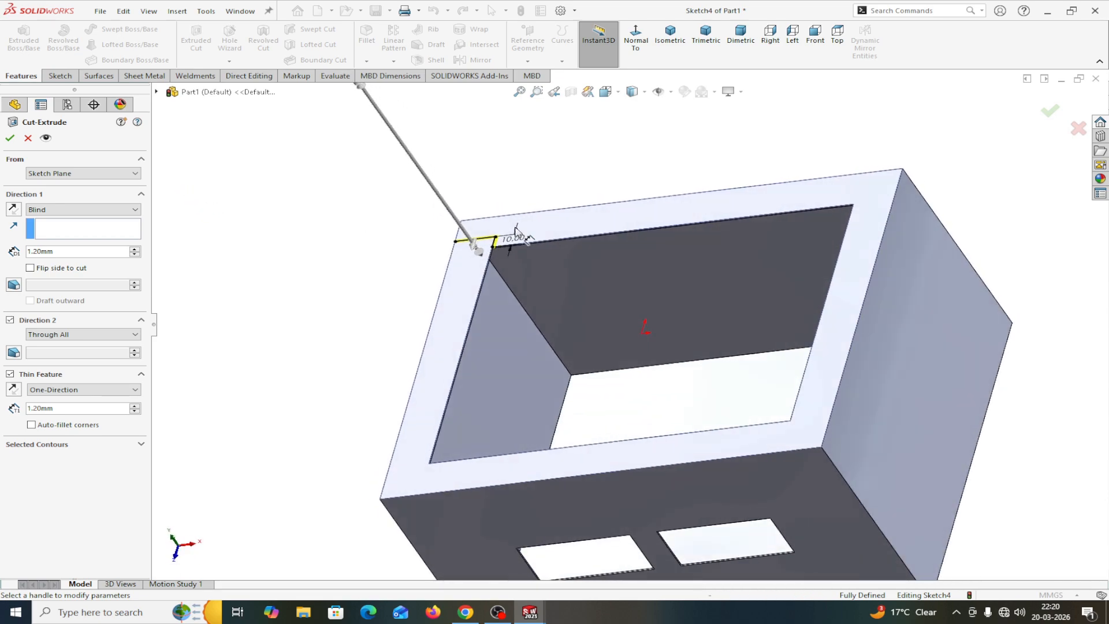
{"action": "scroll", "coordinate": [545, 272], "scroll_direction": "down", "scroll_amount": 5}
{"action": "middle_click_drag", "start_coordinate": [543, 293], "coordinate": [546, 299]}
{"action": "scroll", "coordinate": [573, 341], "scroll_direction": "up", "scroll_amount": 3}
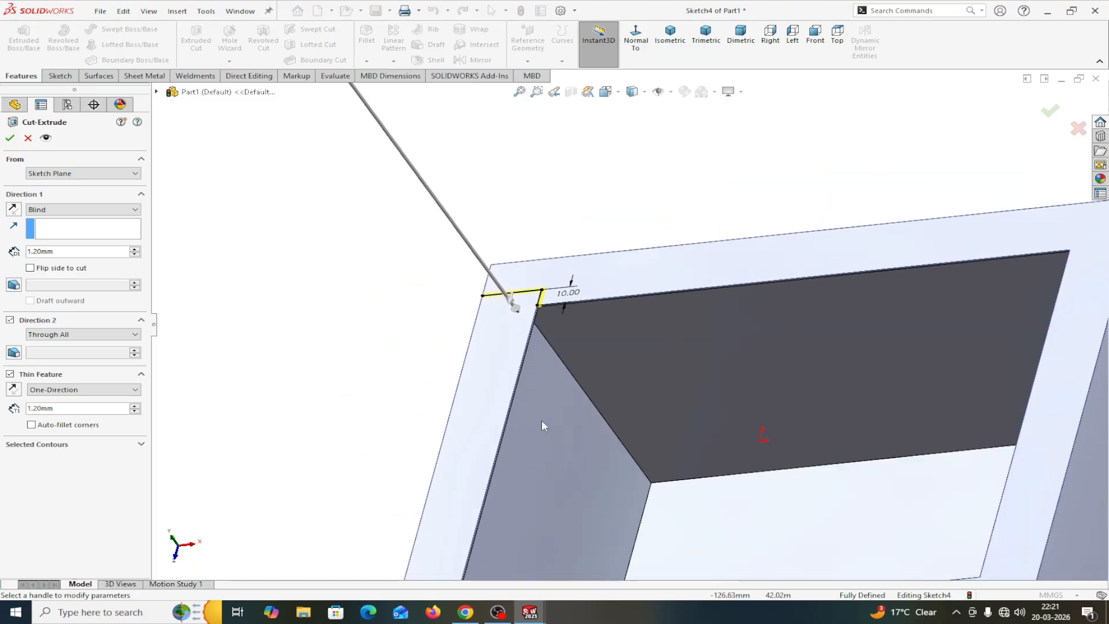
{"action": "scroll", "coordinate": [536, 435], "scroll_direction": "up", "scroll_amount": 2}
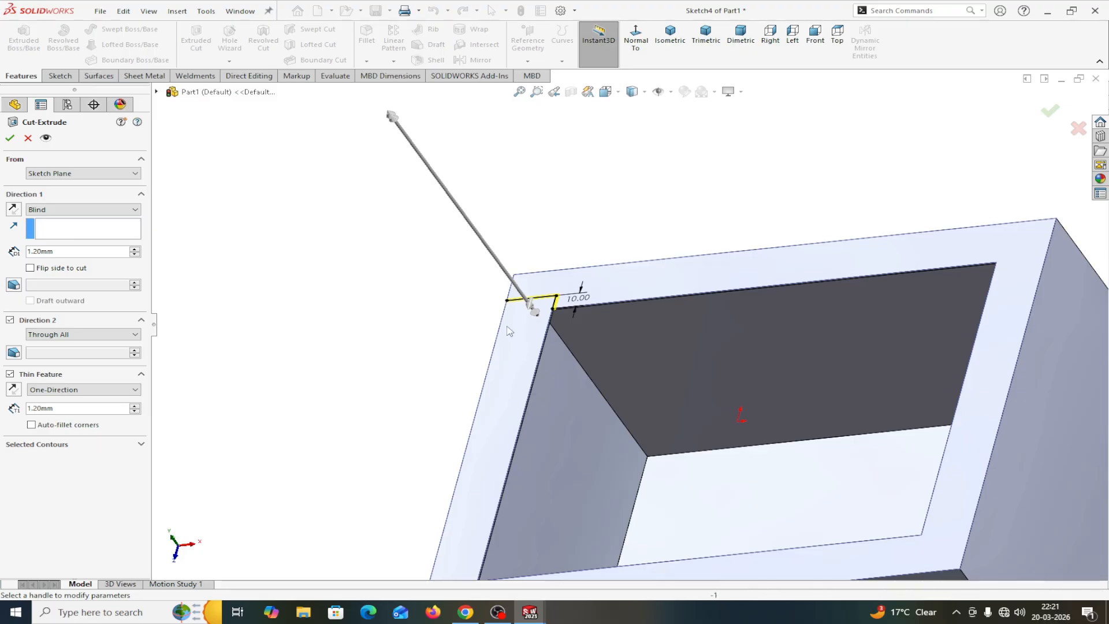
{"action": "scroll", "coordinate": [434, 333], "scroll_direction": "up", "scroll_amount": 2}
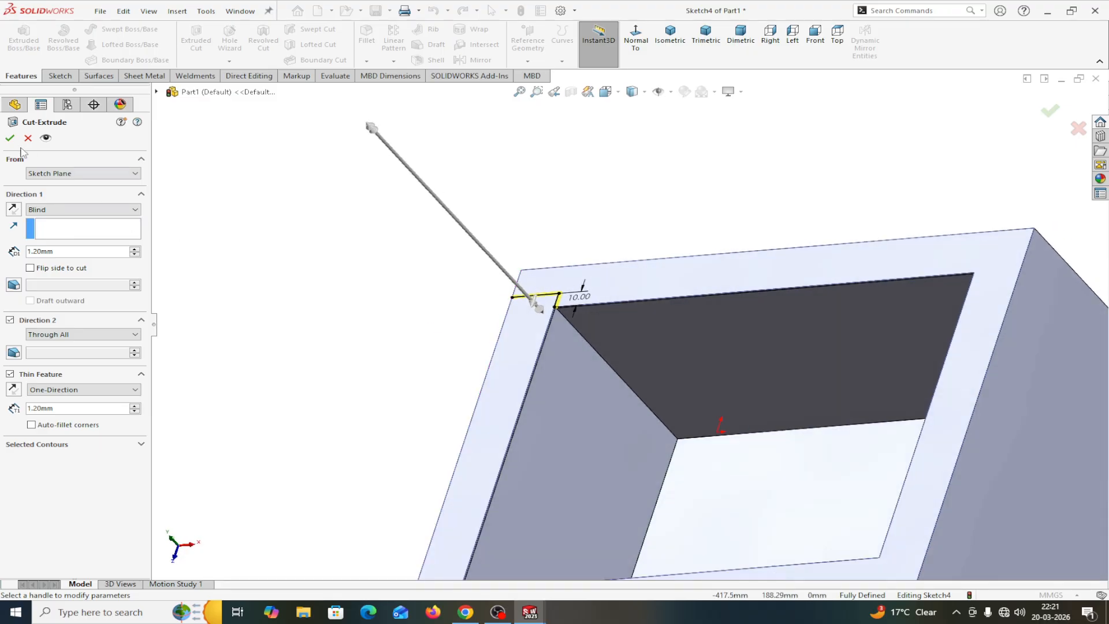
{"action": "left_click", "coordinate": [10, 138]}
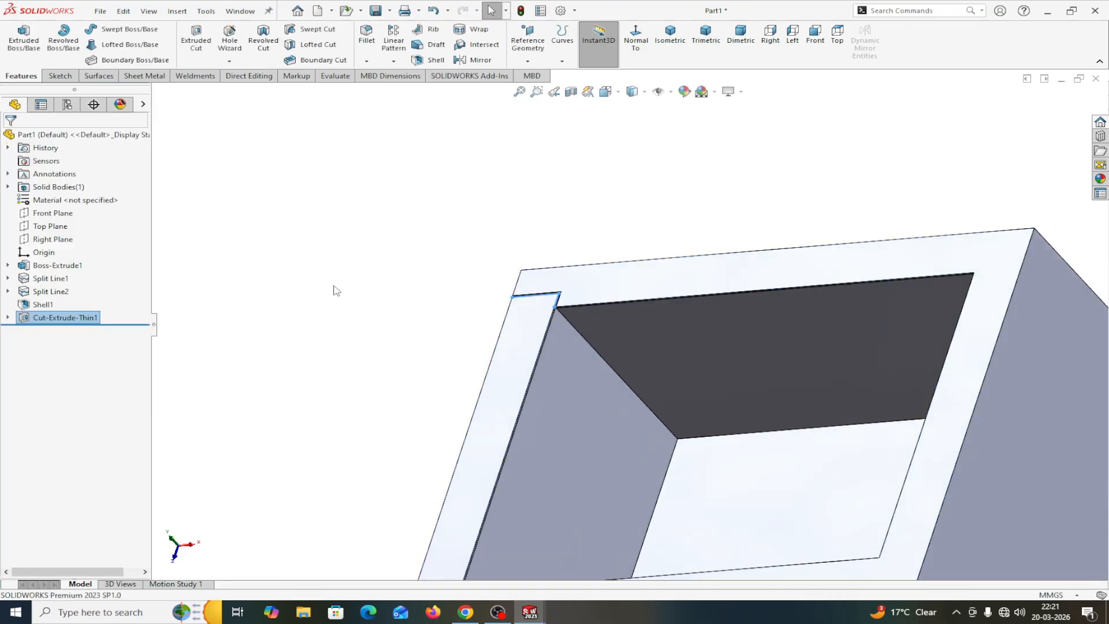
- Mirror the thin corner cut about the Right Plane to the opposite end of the rear rim
{"action": "scroll", "coordinate": [584, 298], "scroll_direction": "down", "scroll_amount": 3}
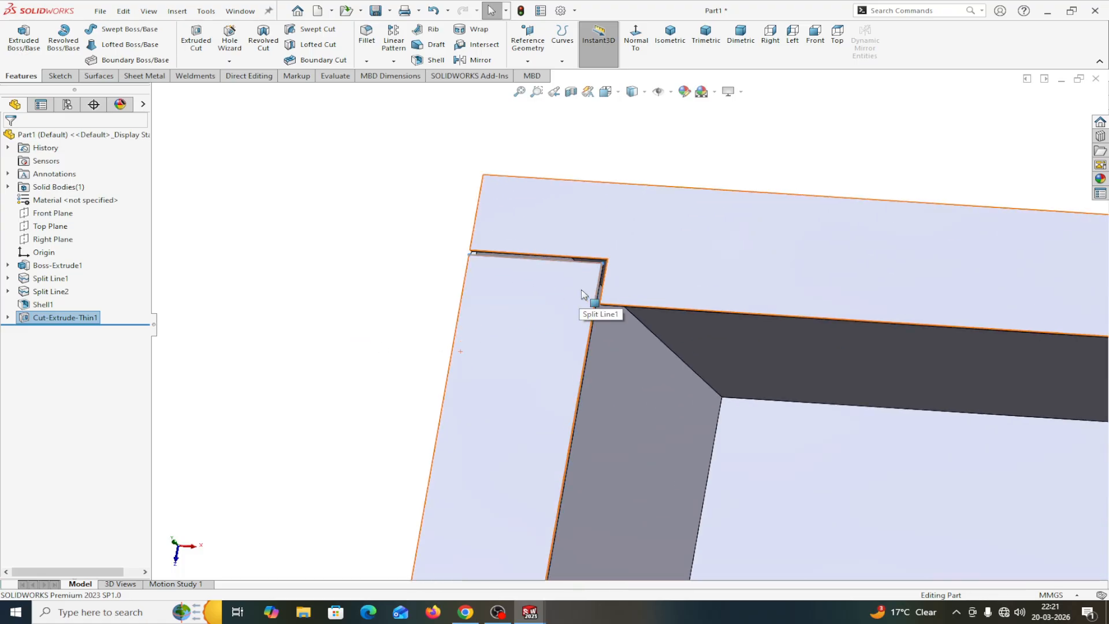
{"action": "scroll", "coordinate": [512, 289], "scroll_direction": "up", "scroll_amount": 5}
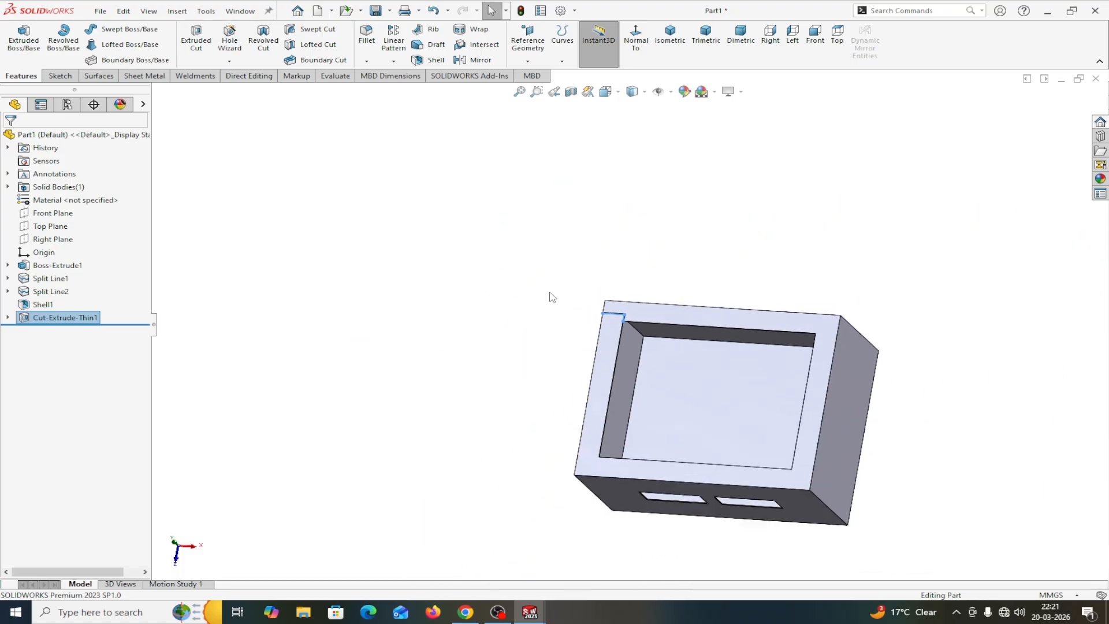
{"action": "left_click", "coordinate": [476, 60]}
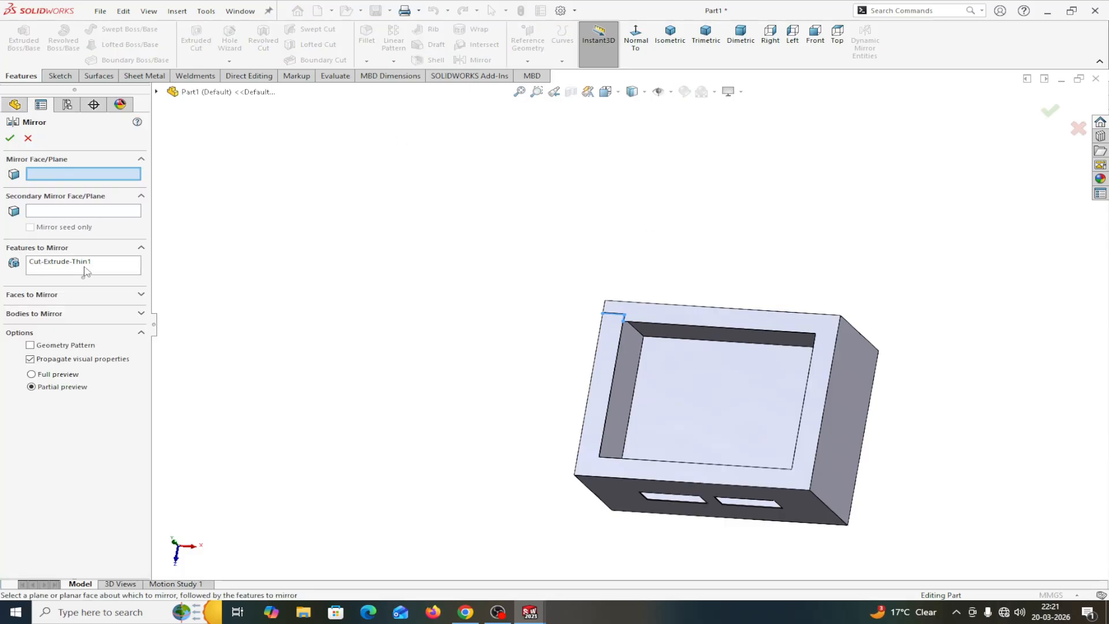
{"action": "left_click", "coordinate": [156, 92]}
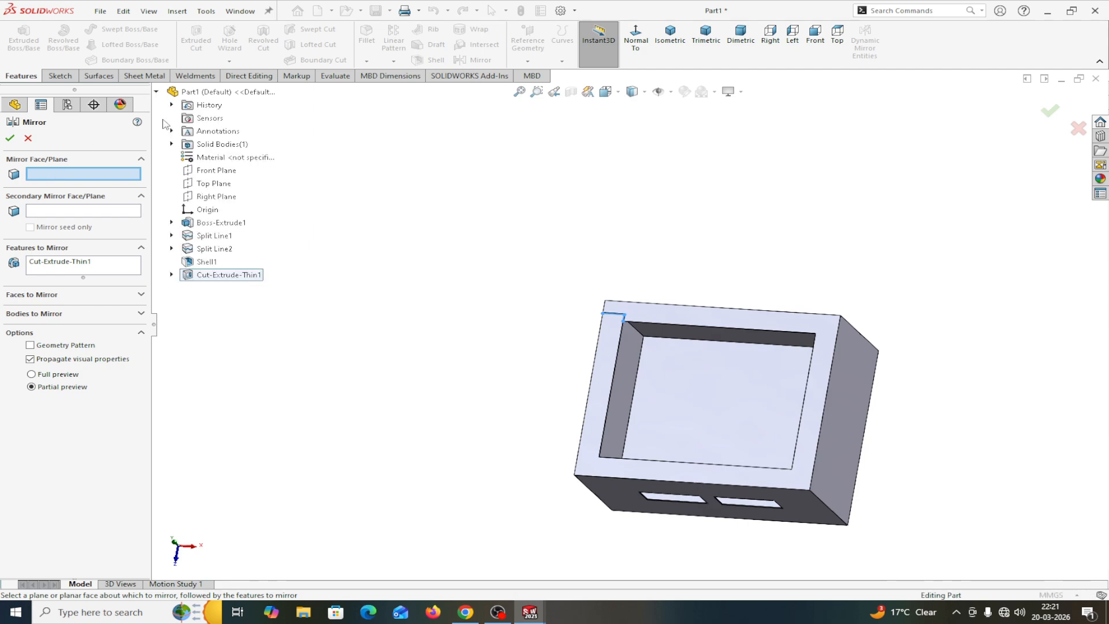
{"action": "left_click", "coordinate": [197, 199]}
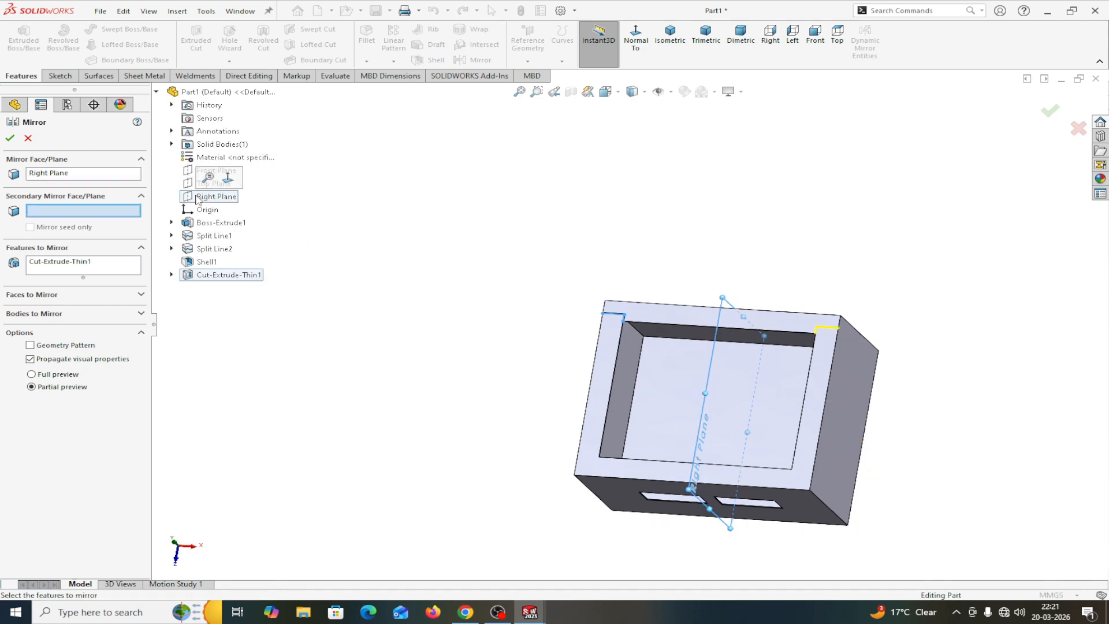
{"action": "left_click", "coordinate": [10, 138]}
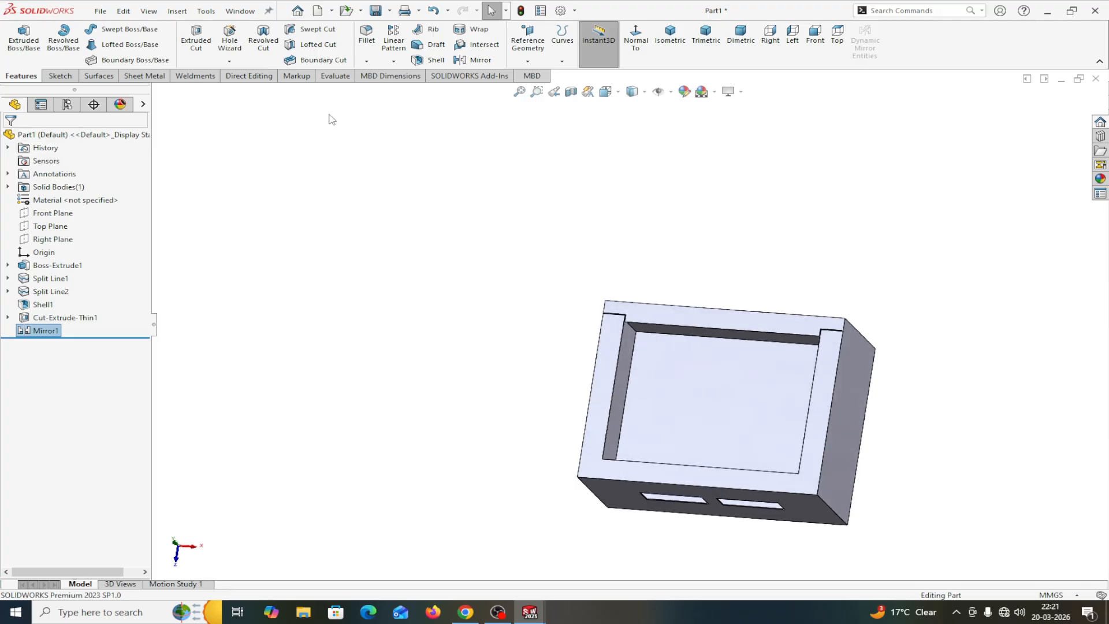
- Mirror the first mirror feature about the Front Plane to slit the two front rim corners
{"action": "left_click", "coordinate": [478, 60]}
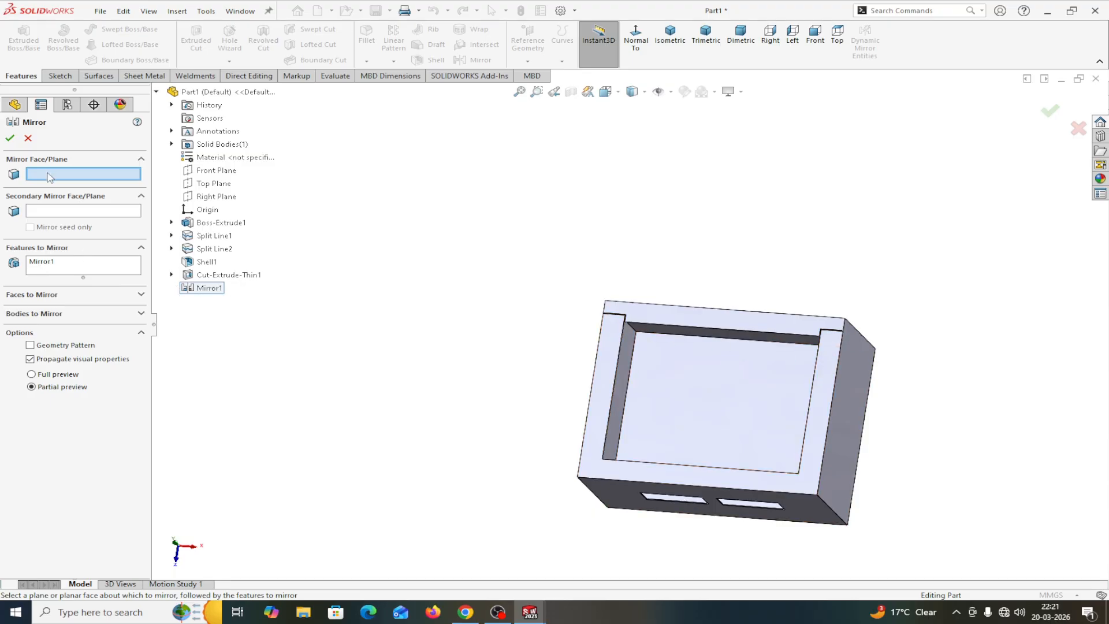
{"action": "left_click", "coordinate": [212, 171]}
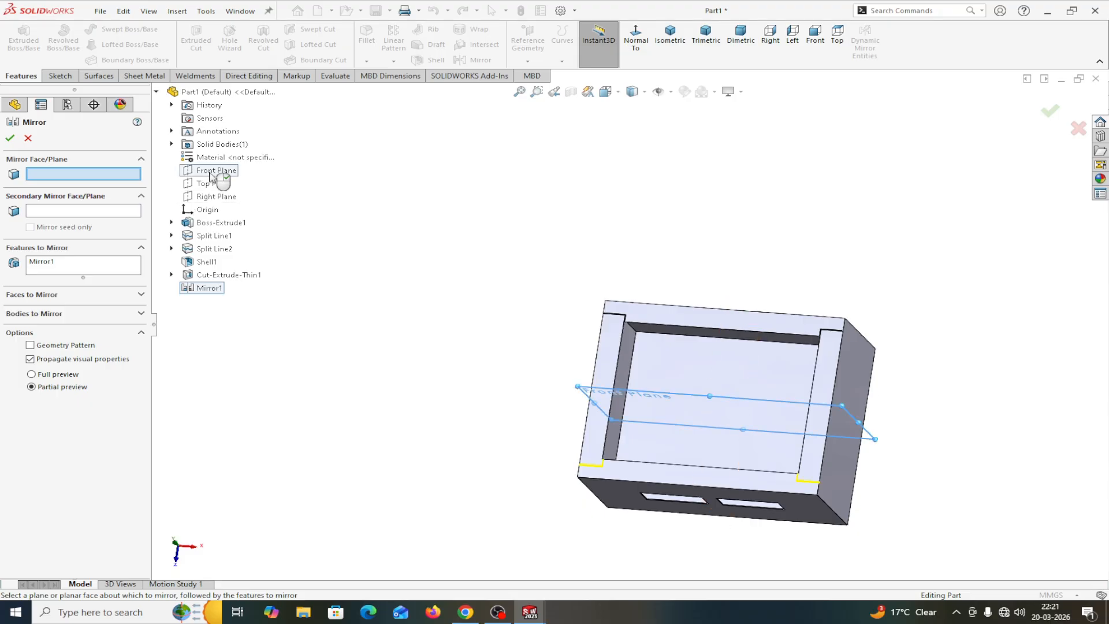
{"action": "left_click", "coordinate": [10, 139]}
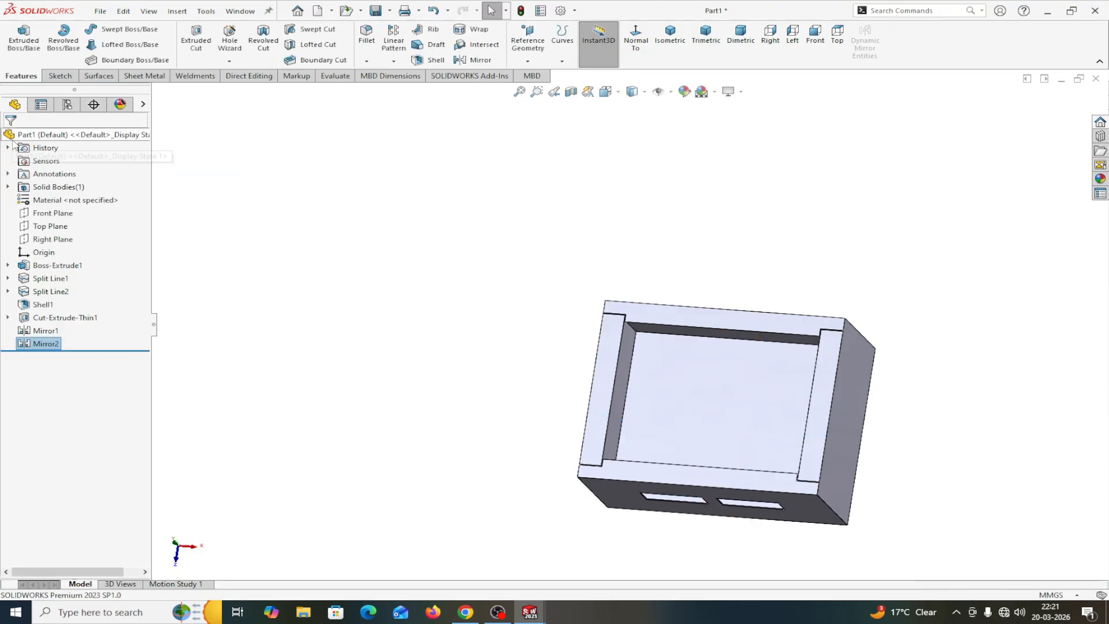
- Inspect the slit rim and check which bodies the part's Solid Bodies folder contains
{"action": "middle_click_drag", "start_coordinate": [407, 279], "coordinate": [806, 362]}
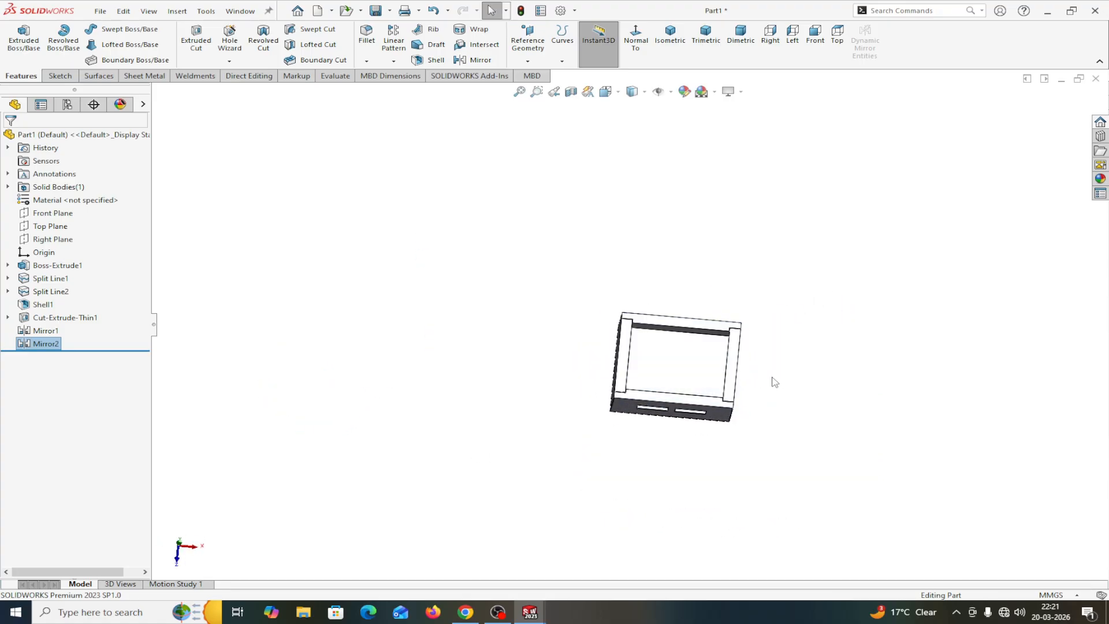
{"action": "scroll", "coordinate": [772, 382], "scroll_direction": "down", "scroll_amount": 4}
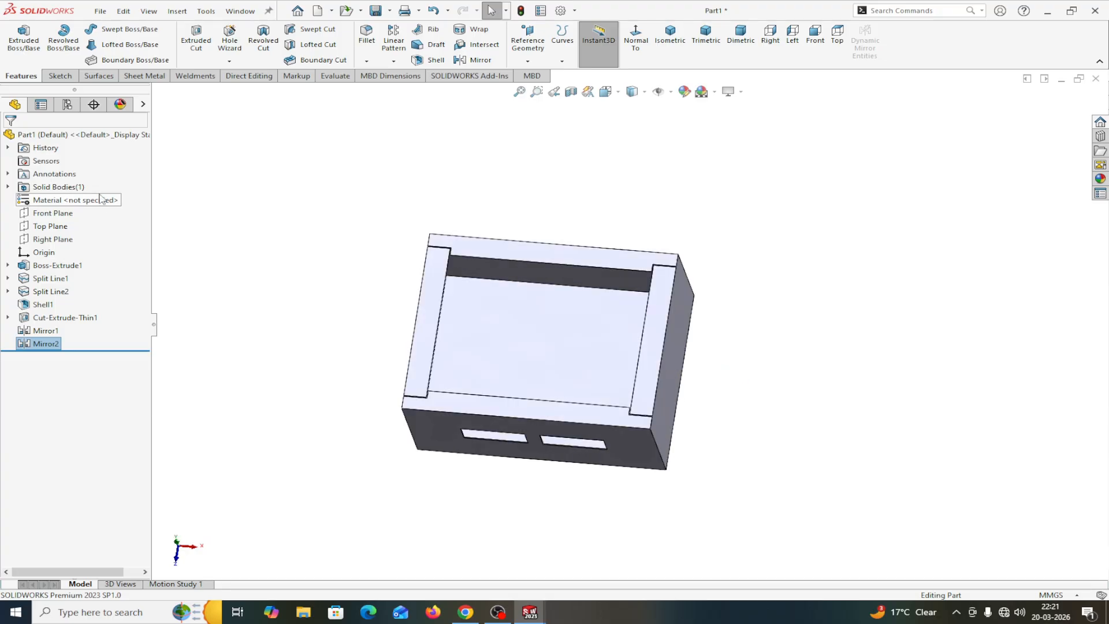
{"action": "double_click", "coordinate": [40, 188]}
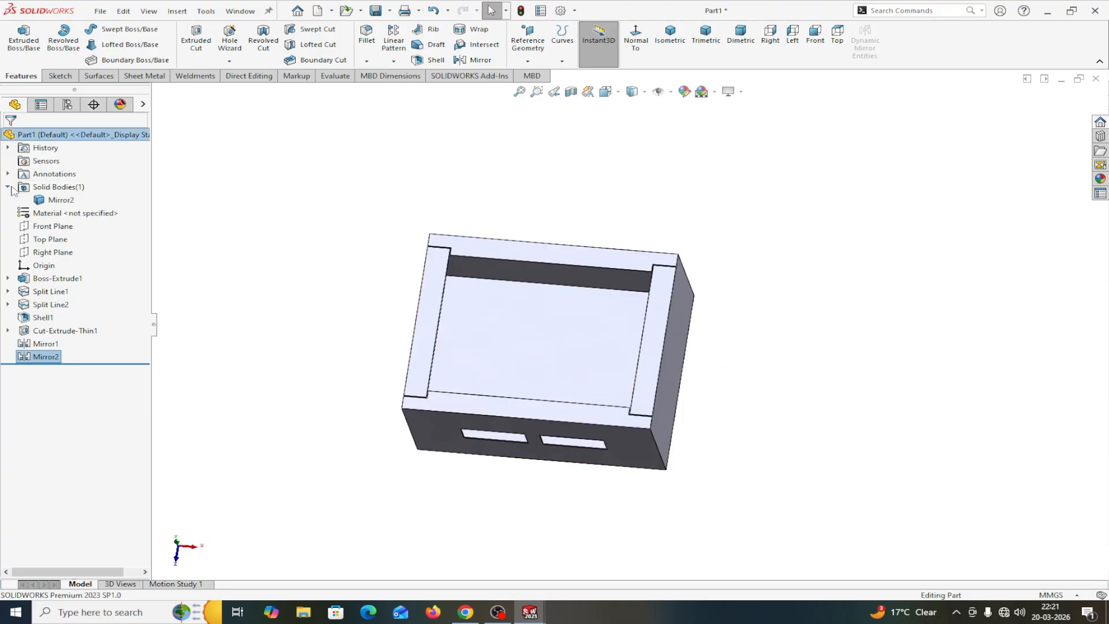
{"action": "left_click", "coordinate": [56, 200]}
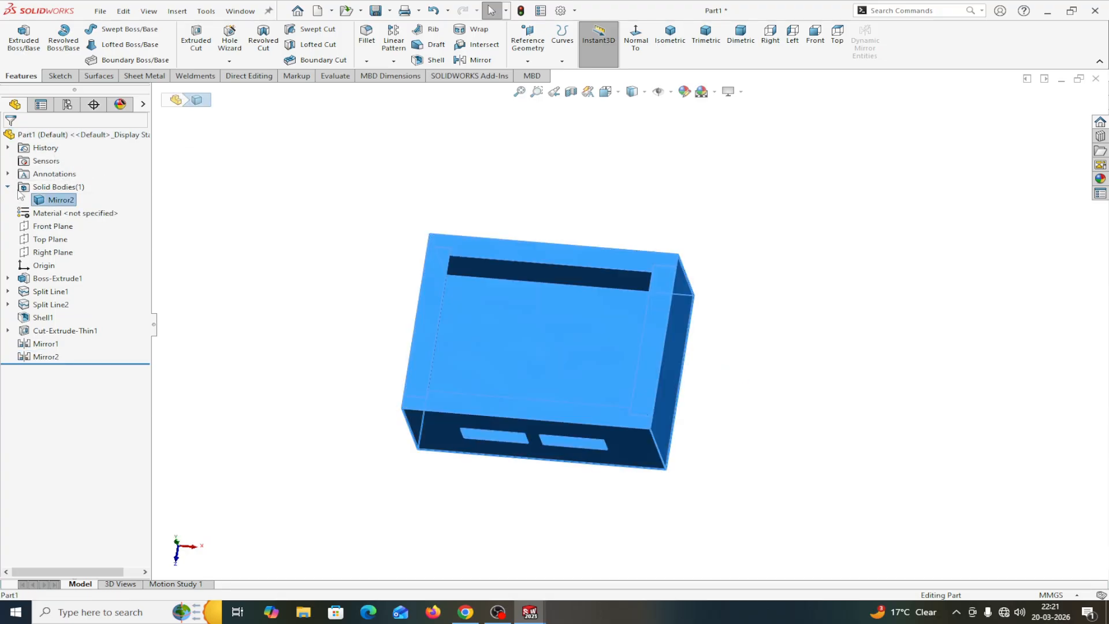
{"action": "left_click", "coordinate": [8, 186]}
{"action": "left_click", "coordinate": [207, 248]}
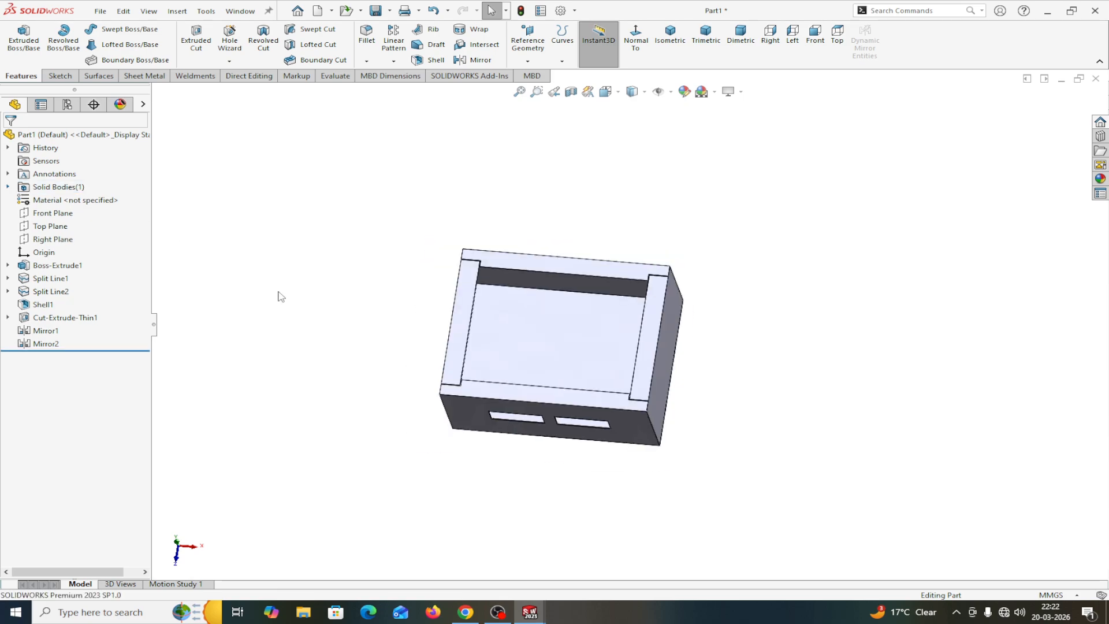
- Start a Split using the inner faces of the two opposite end walls as trim tools and cut the part
{"action": "middle_click_drag", "start_coordinate": [687, 404], "coordinate": [639, 345]}
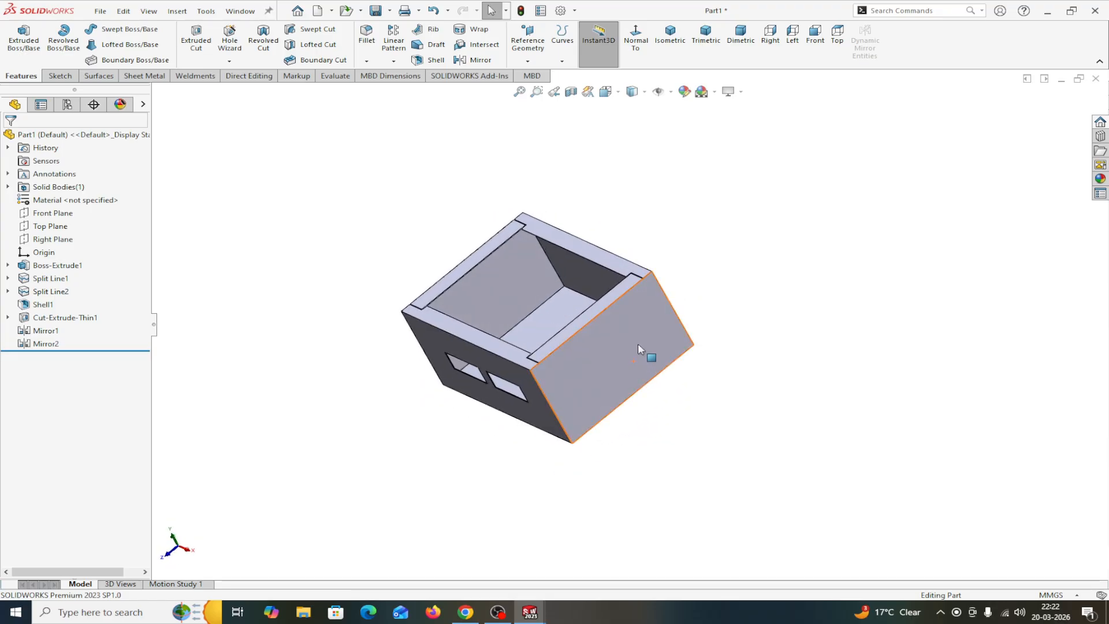
{"action": "left_click", "coordinate": [248, 76]}
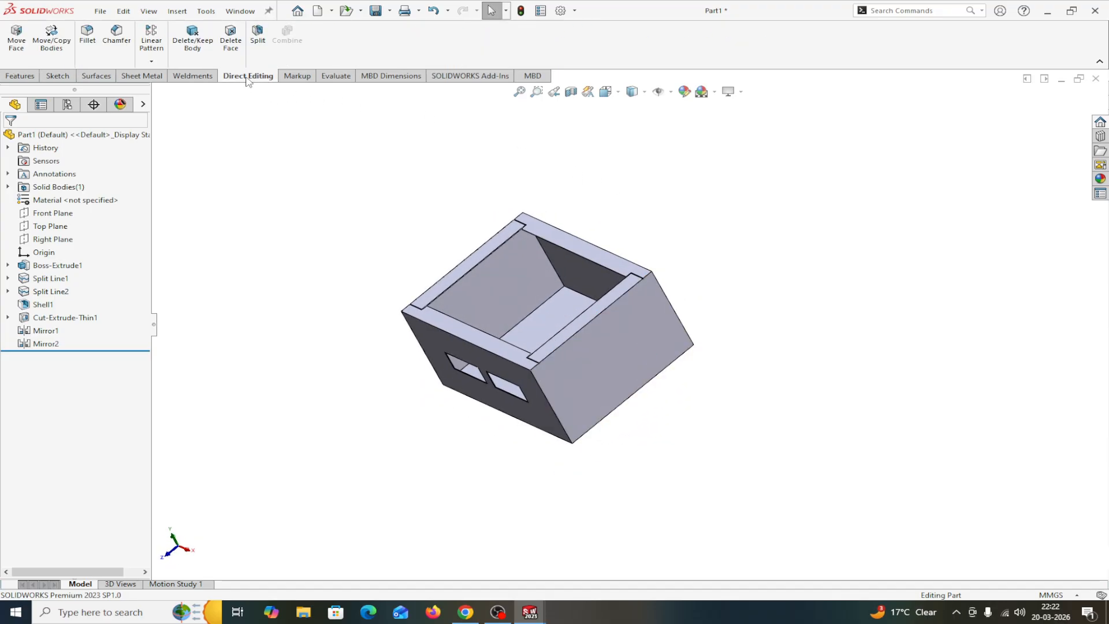
{"action": "left_click", "coordinate": [255, 36]}
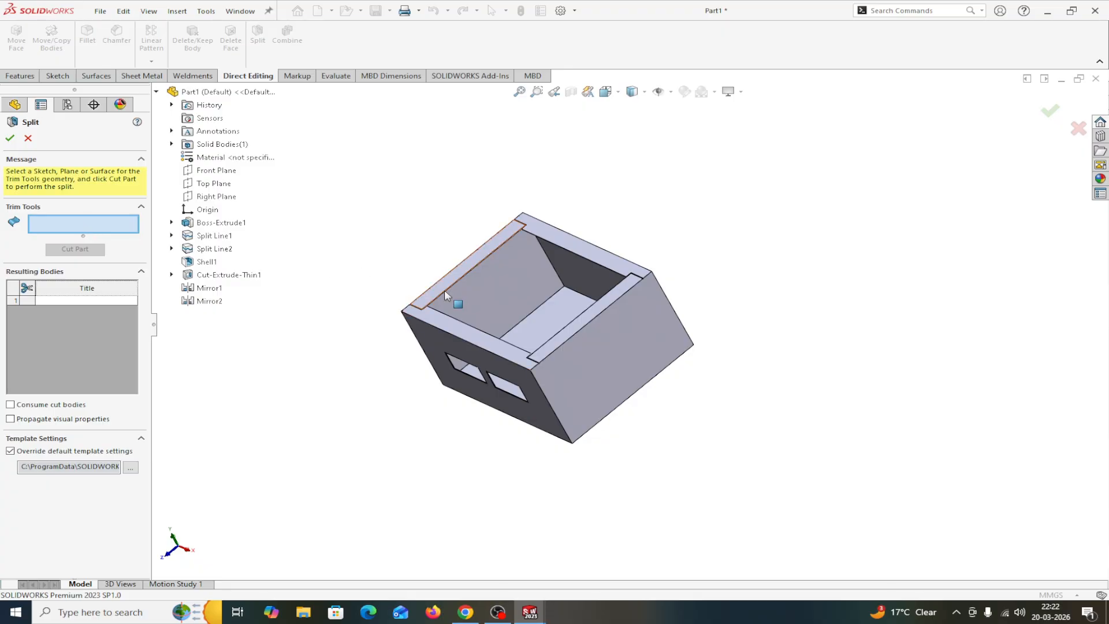
{"action": "left_click", "coordinate": [473, 296]}
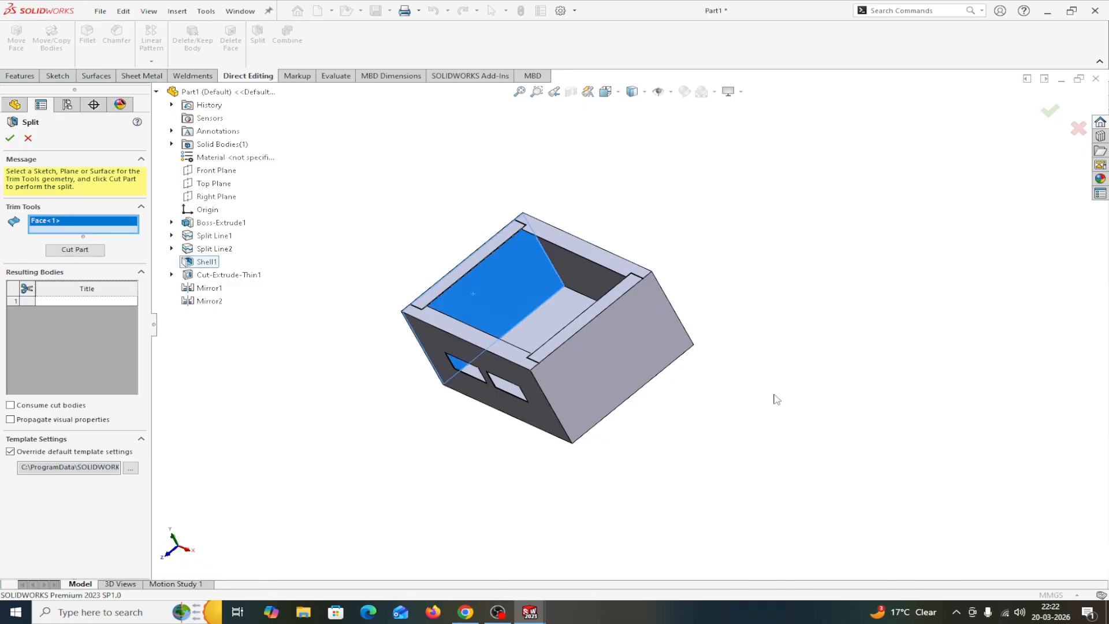
{"action": "mouse_move", "coordinate": [773, 396]}
{"action": "middle_mouse_down"}
{"action": "mouse_move", "coordinate": [891, 451]}
{"action": "mouse_move", "coordinate": [765, 409]}
{"action": "middle_mouse_up"}
{"action": "left_click", "coordinate": [614, 337]}
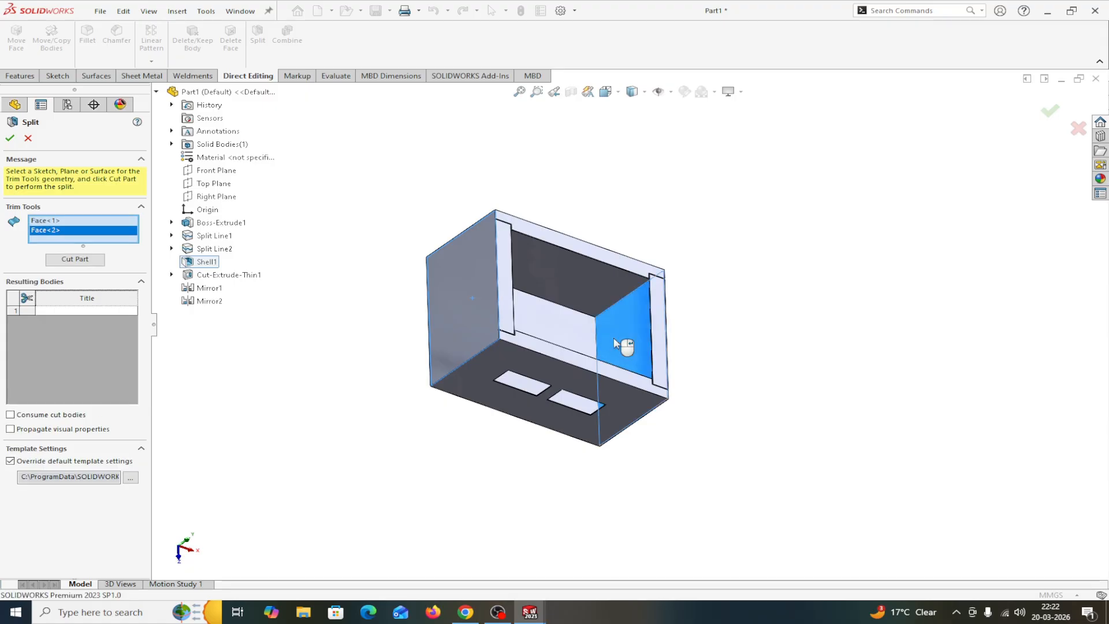
{"action": "middle_click_drag", "start_coordinate": [856, 389], "coordinate": [801, 392]}
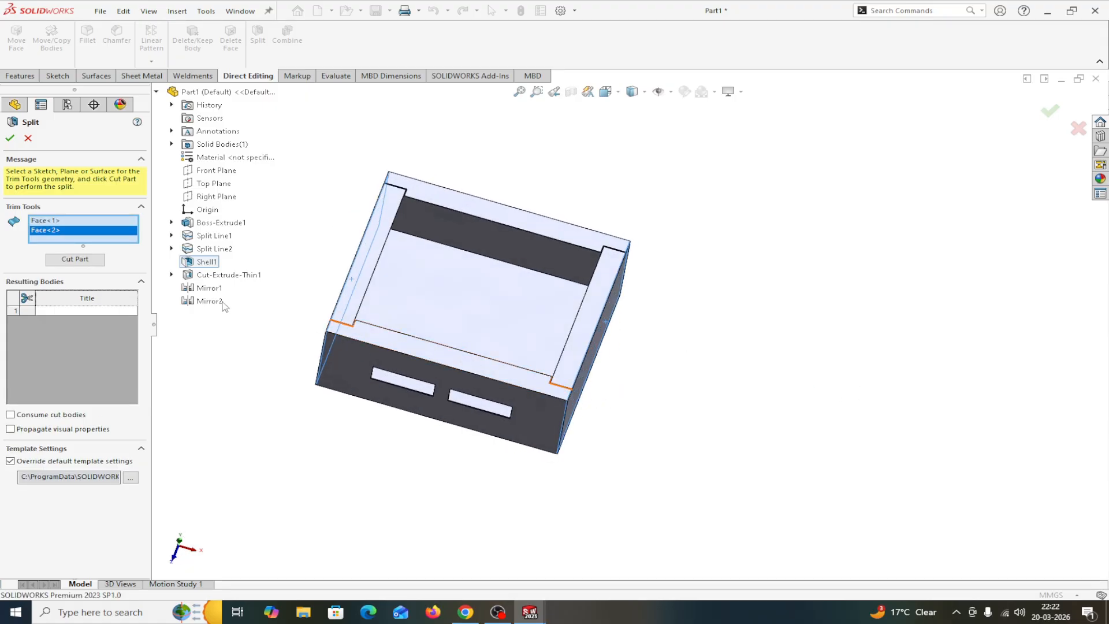
{"action": "left_click", "coordinate": [85, 260]}
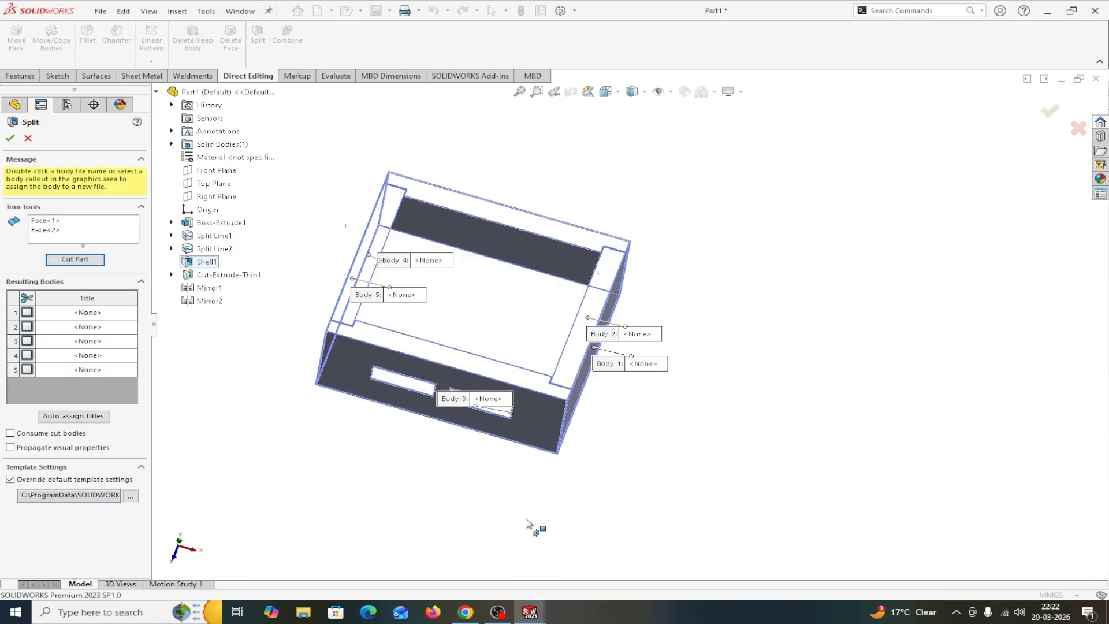
- Choose the two end-wall plates, Body 1 and Body 5, as resulting bodies and complete the split
{"action": "middle_click_drag", "start_coordinate": [834, 354], "coordinate": [781, 353]}
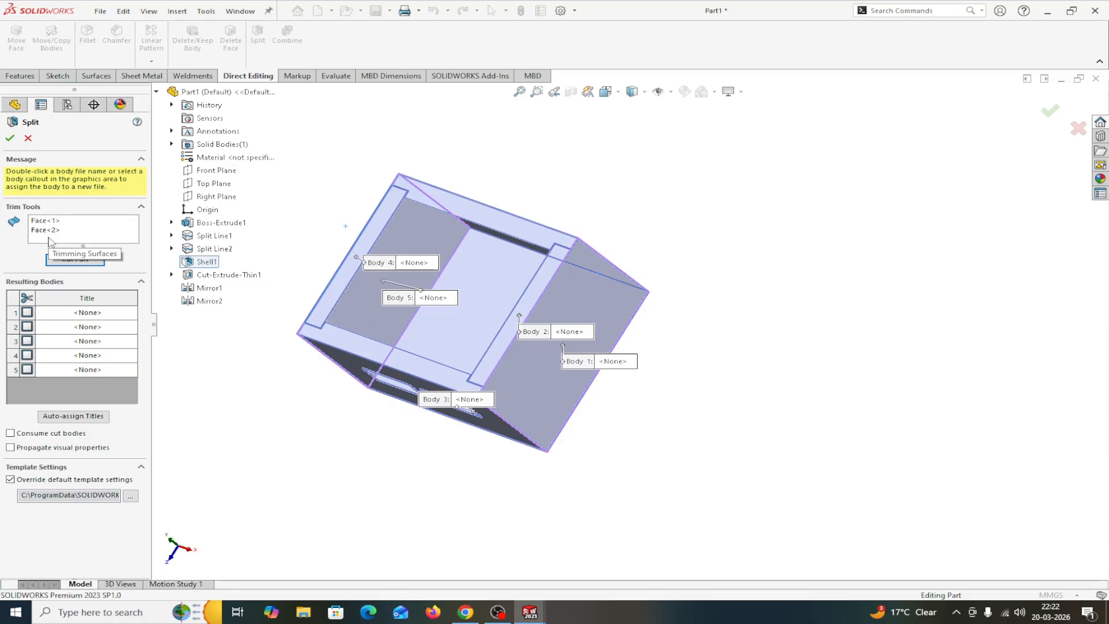
{"action": "middle_click_drag", "start_coordinate": [277, 463], "coordinate": [283, 448]}
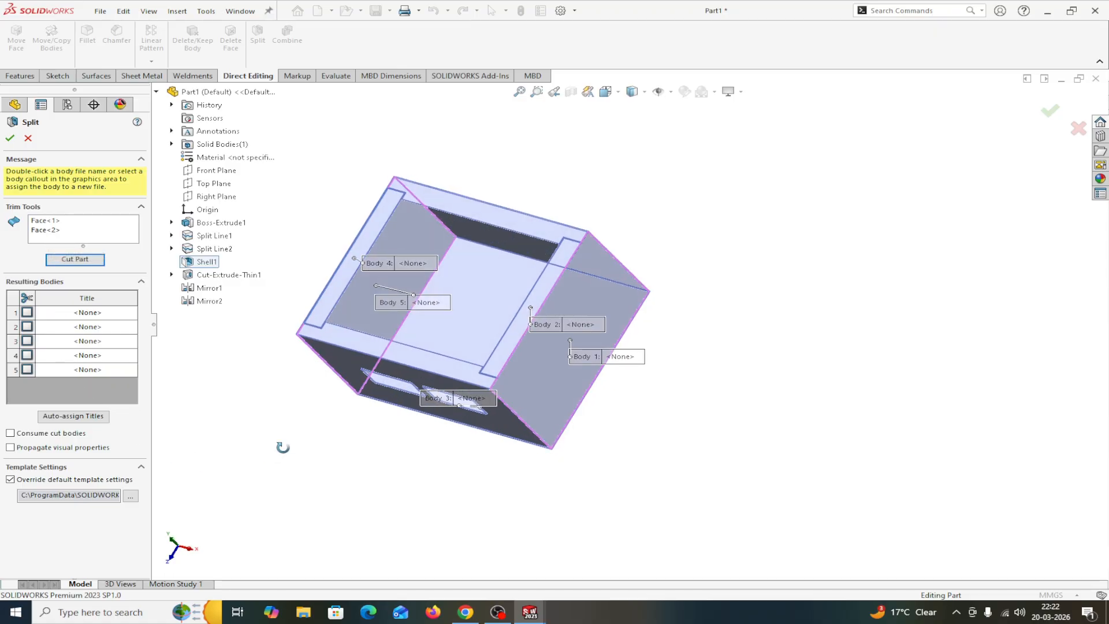
{"action": "middle_click_drag", "start_coordinate": [340, 428], "coordinate": [488, 383]}
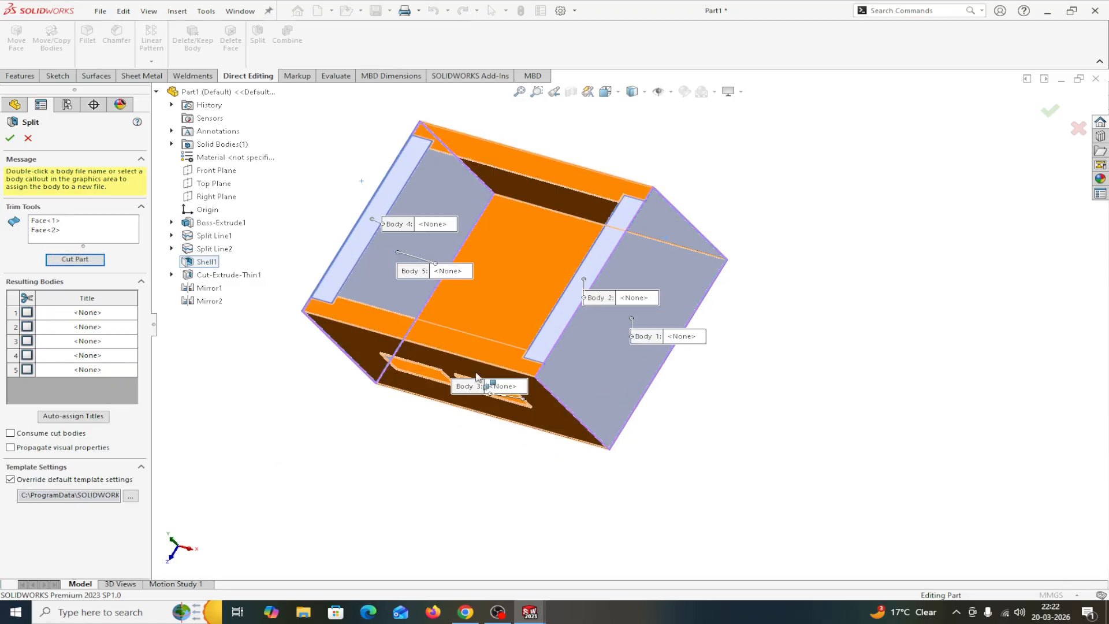
{"action": "left_click", "coordinate": [642, 266]}
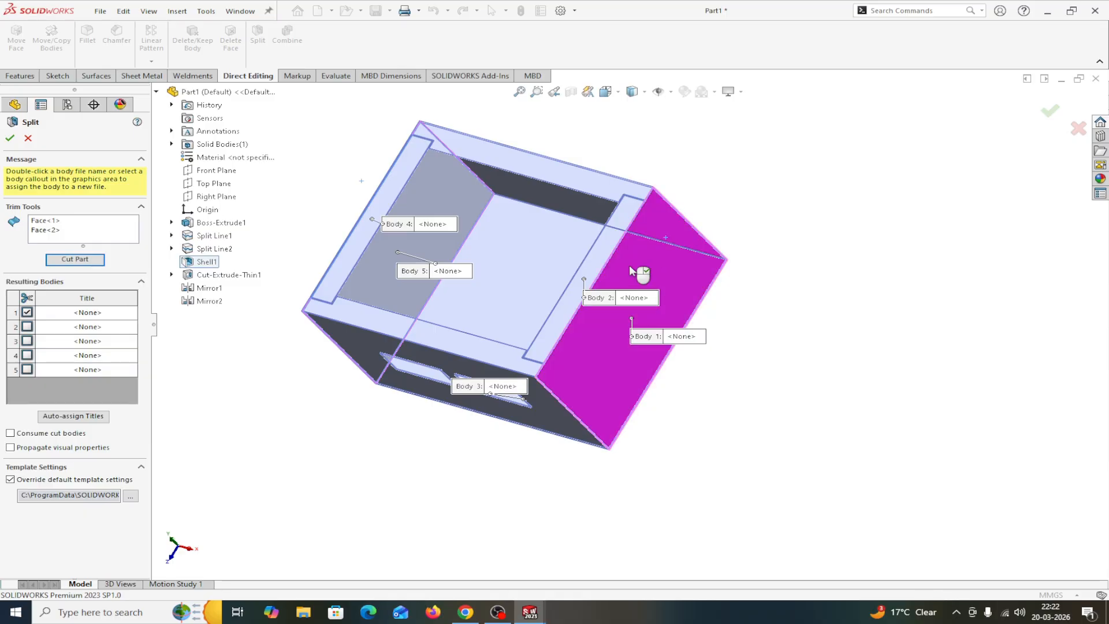
{"action": "left_click", "coordinate": [422, 215]}
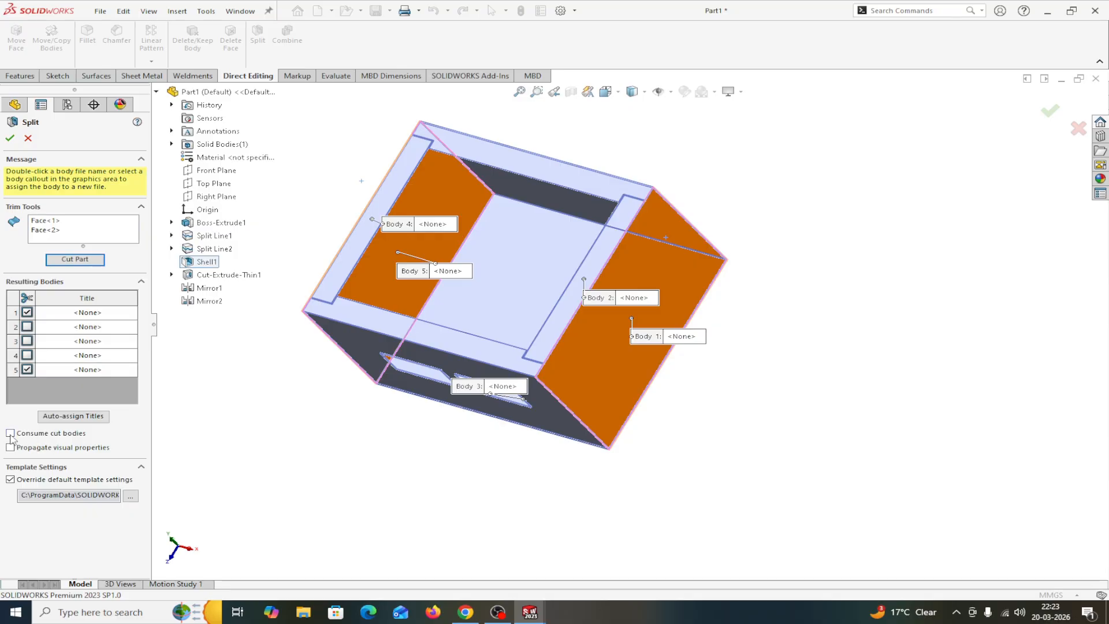
{"action": "left_click", "coordinate": [11, 139]}
- Isolate the +X end-wall plate and its adjoining rim strip one at a time to inspect each body
{"action": "right_click", "coordinate": [634, 290]}
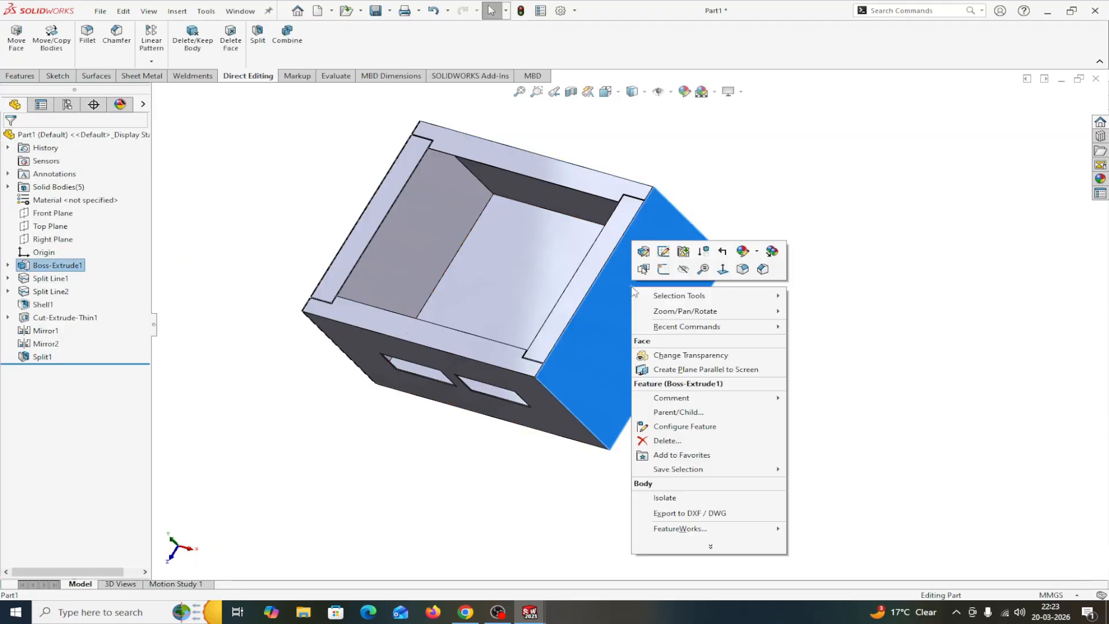
{"action": "left_click", "coordinate": [665, 498]}
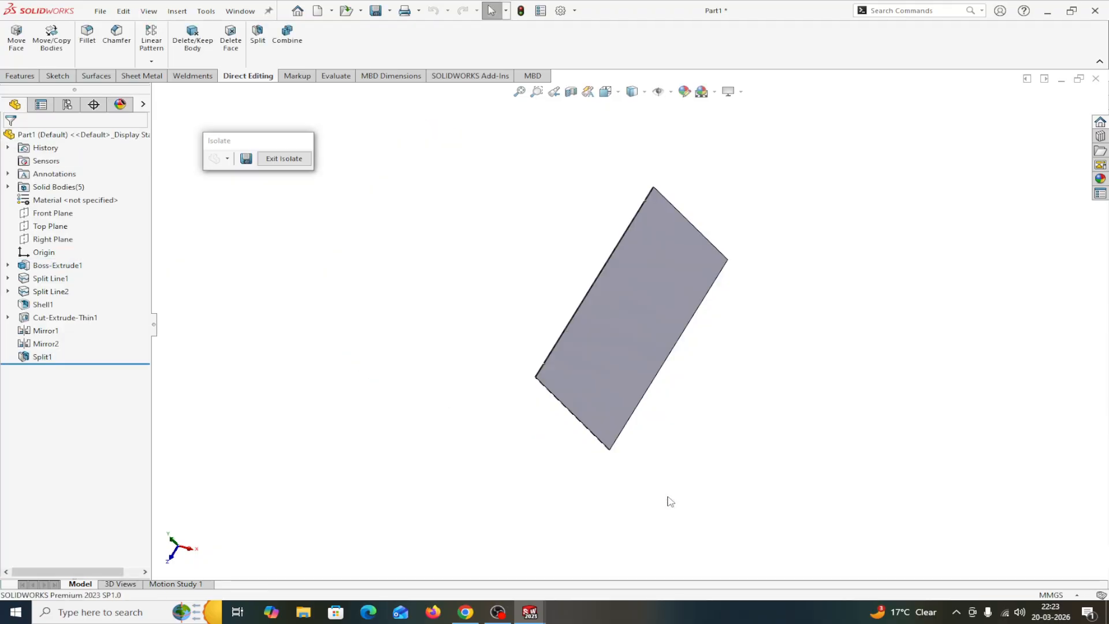
{"action": "left_click", "coordinate": [283, 159]}
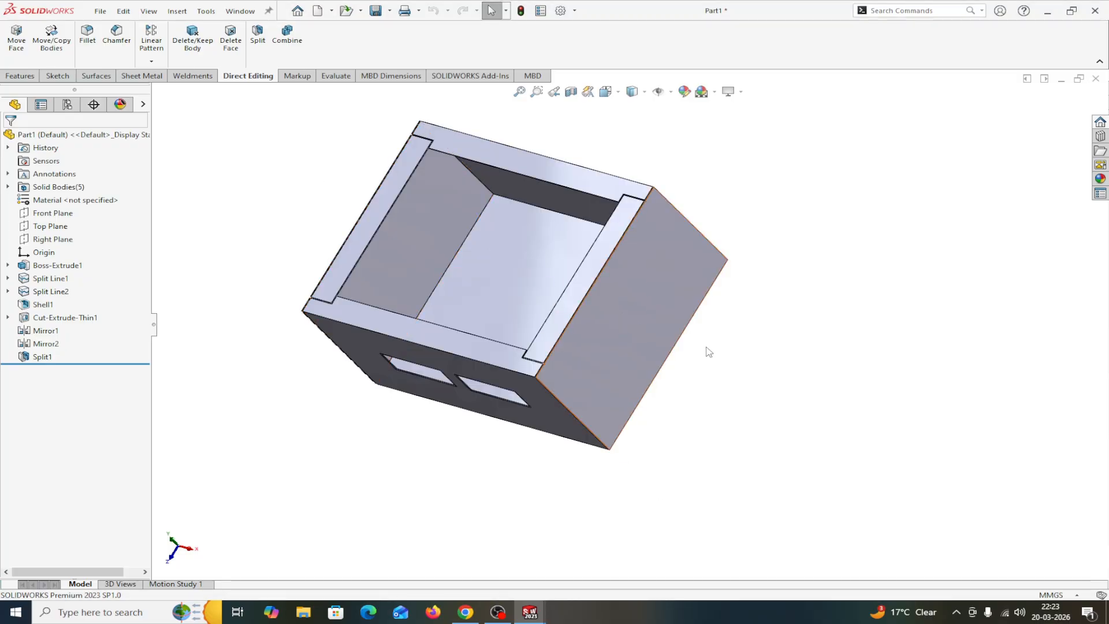
{"action": "right_click", "coordinate": [586, 286]}
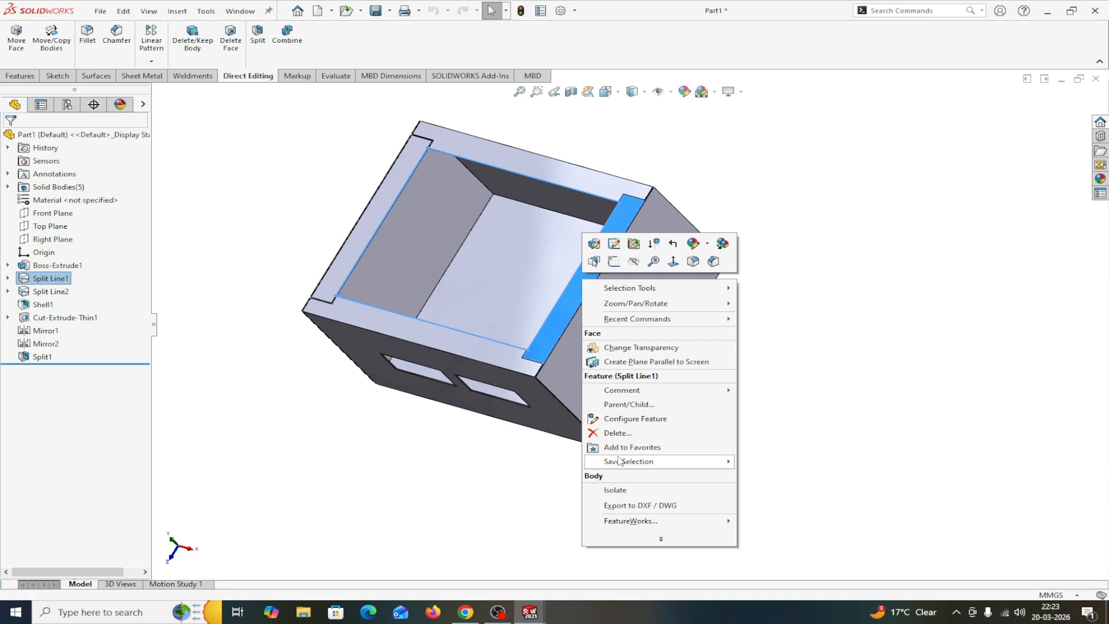
{"action": "left_click", "coordinate": [615, 490]}
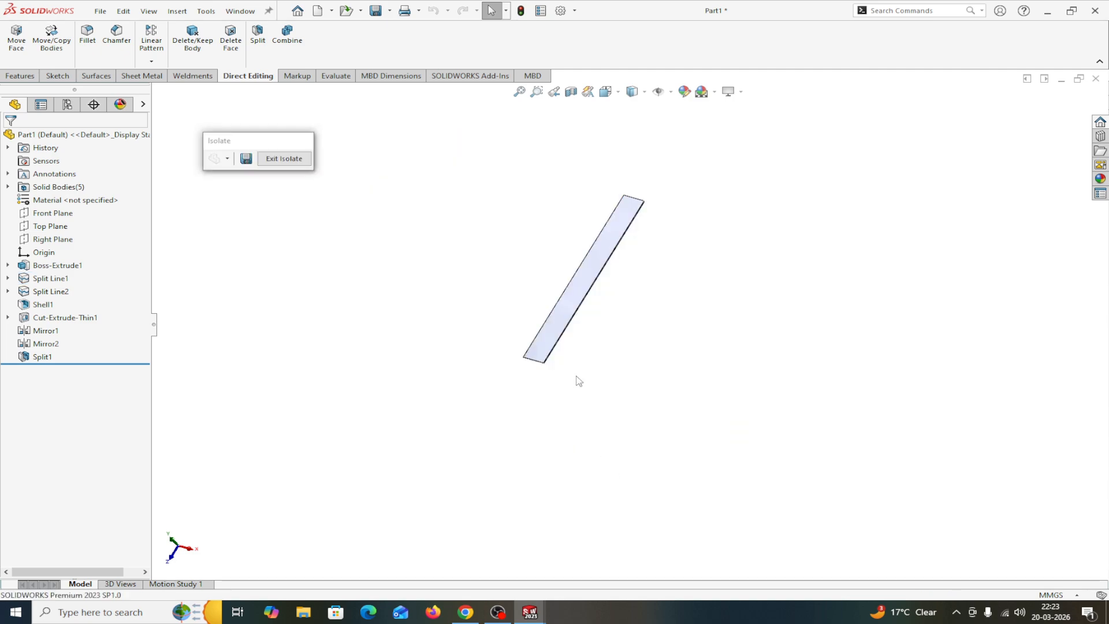
{"action": "left_click", "coordinate": [283, 158]}
- Isolate the opposite end-wall plate and its rim strip in turn, exiting isolation after each
{"action": "left_click", "coordinate": [397, 229]}
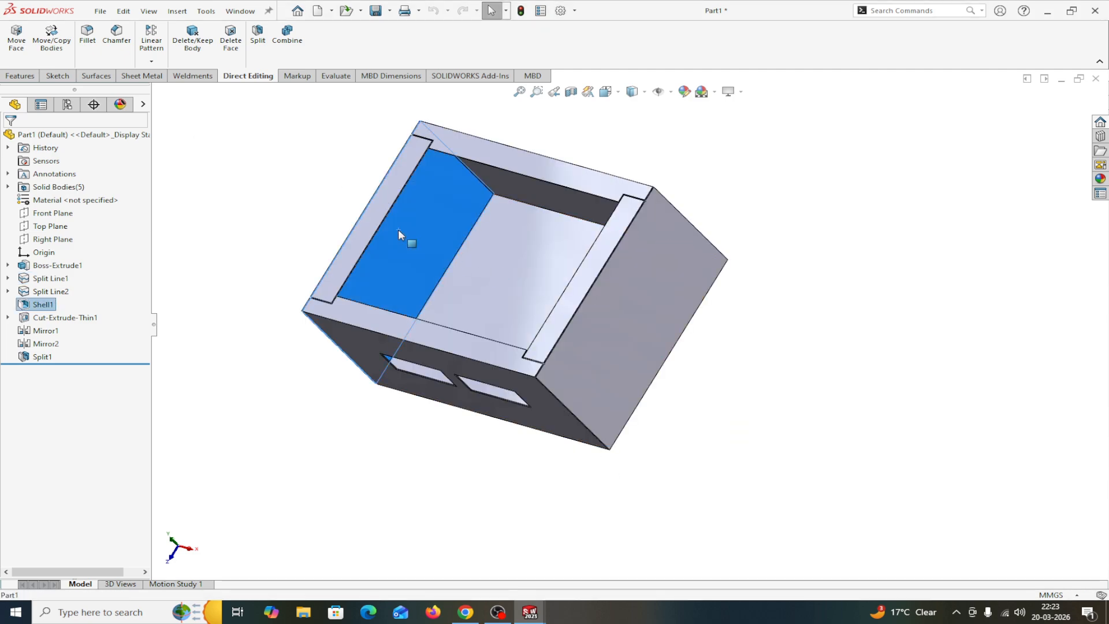
{"action": "right_click", "coordinate": [397, 230]}
{"action": "left_click", "coordinate": [445, 443]}
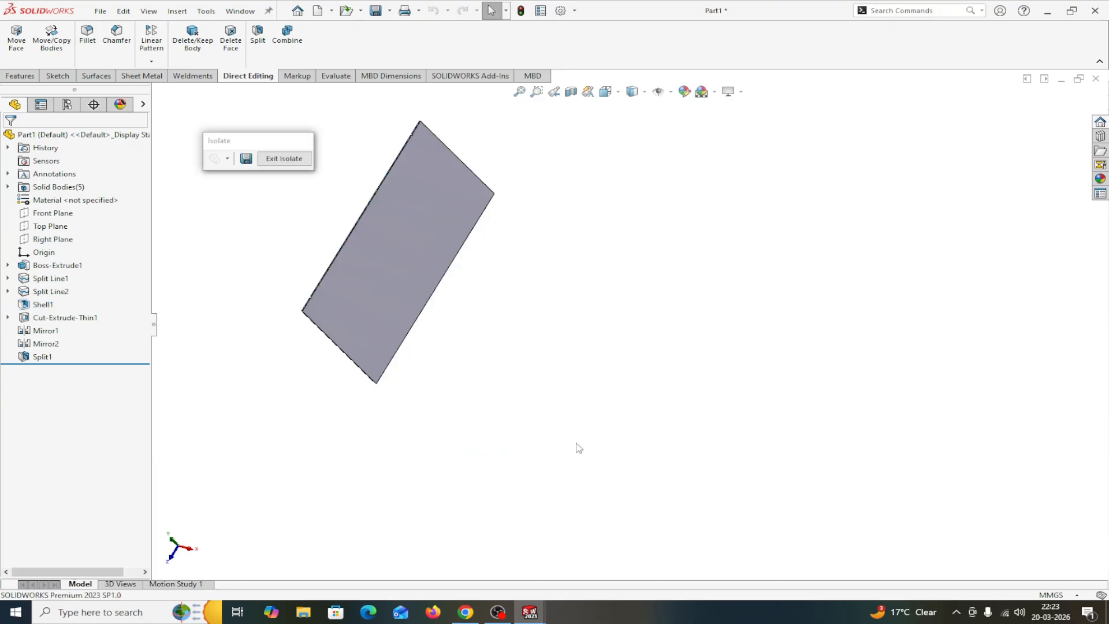
{"action": "left_click", "coordinate": [284, 158]}
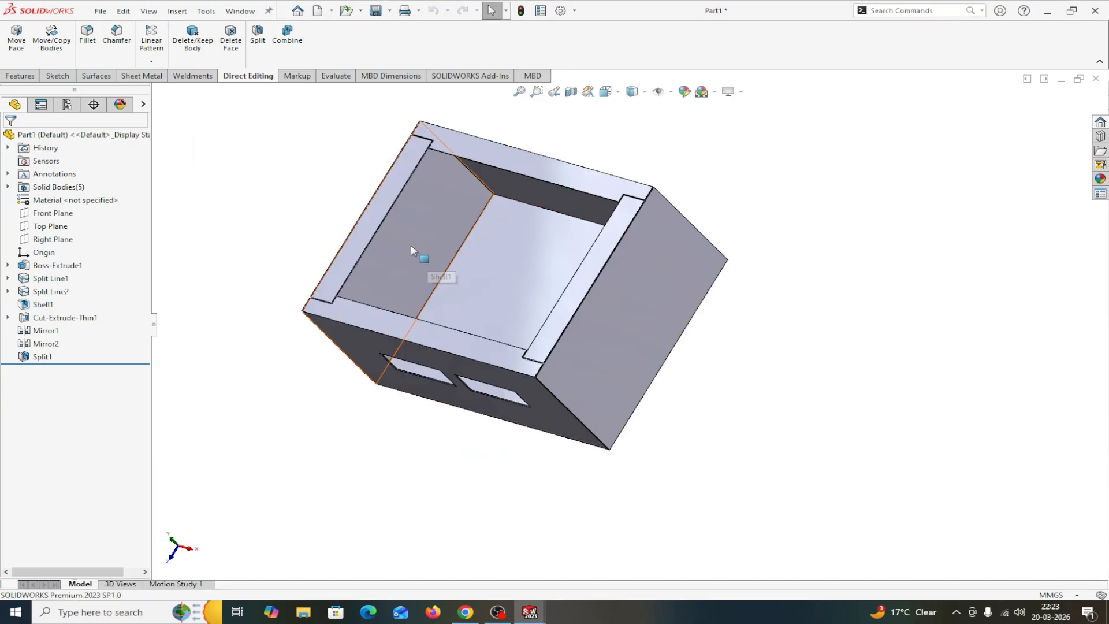
{"action": "right_click", "coordinate": [366, 225]}
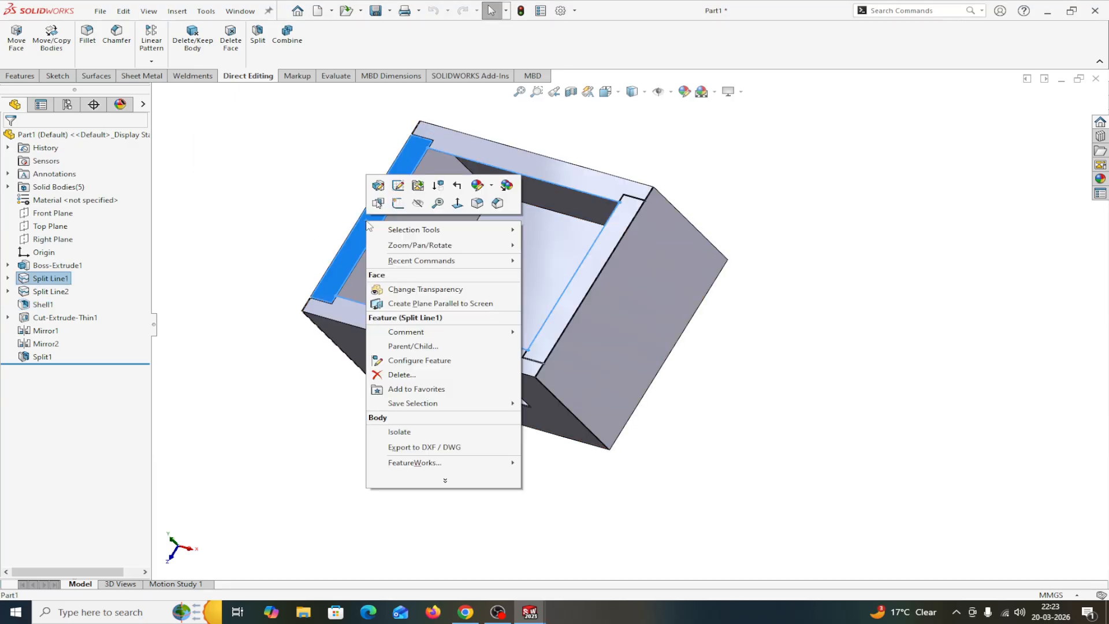
{"action": "left_click", "coordinate": [410, 433]}
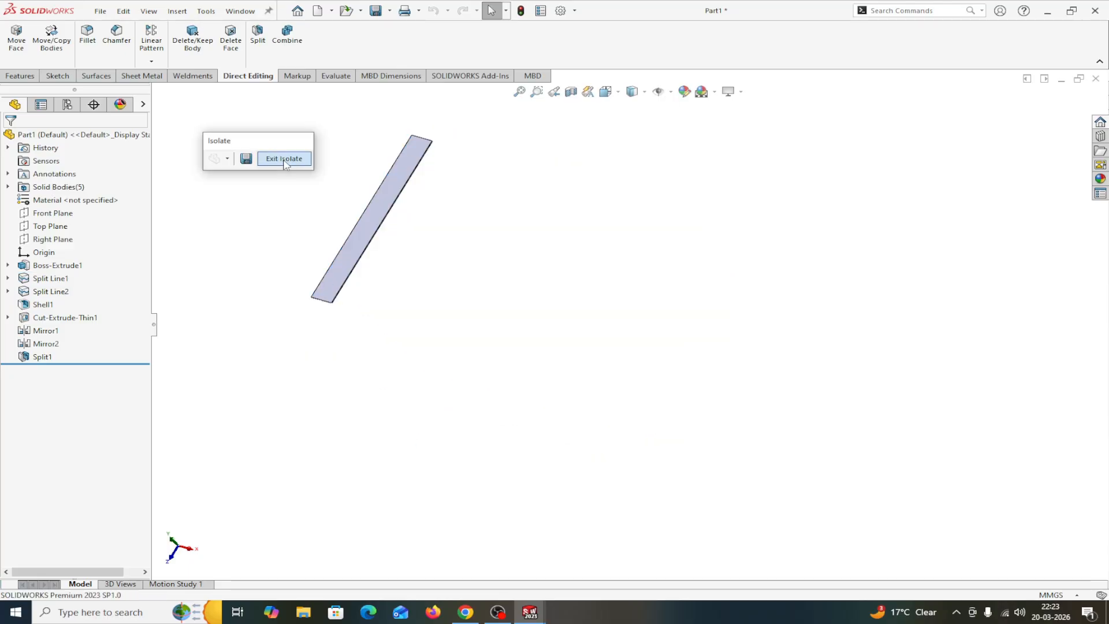
{"action": "left_click", "coordinate": [283, 158]}
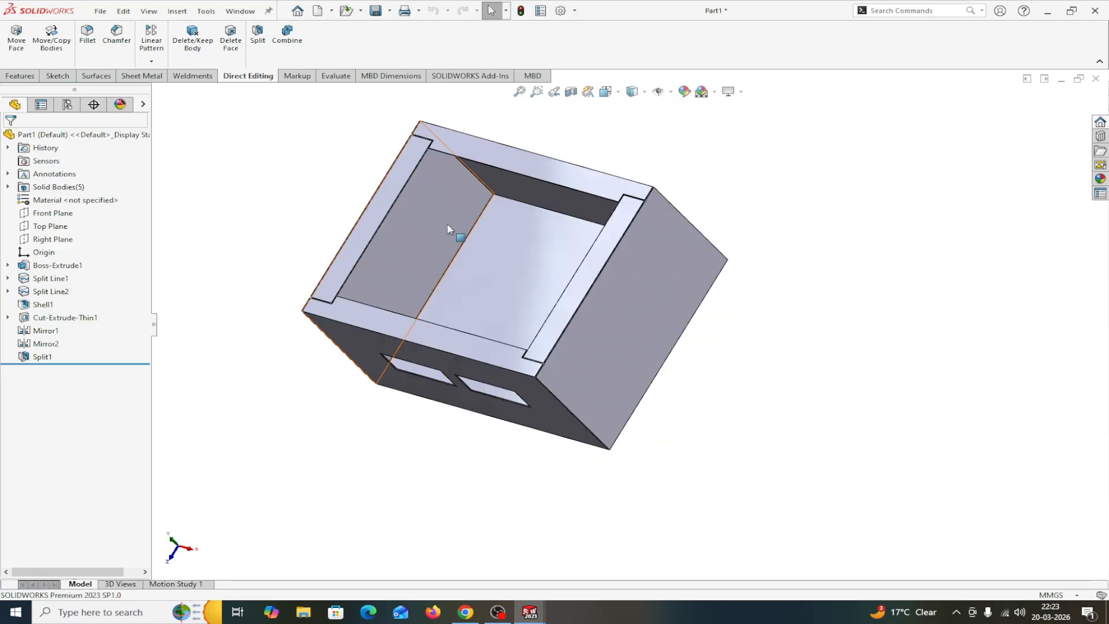
- Isolate the U-shaped body with the floor and long walls, and check the bodies listed in the Solid Bodies folder
{"action": "right_click", "coordinate": [510, 243]}
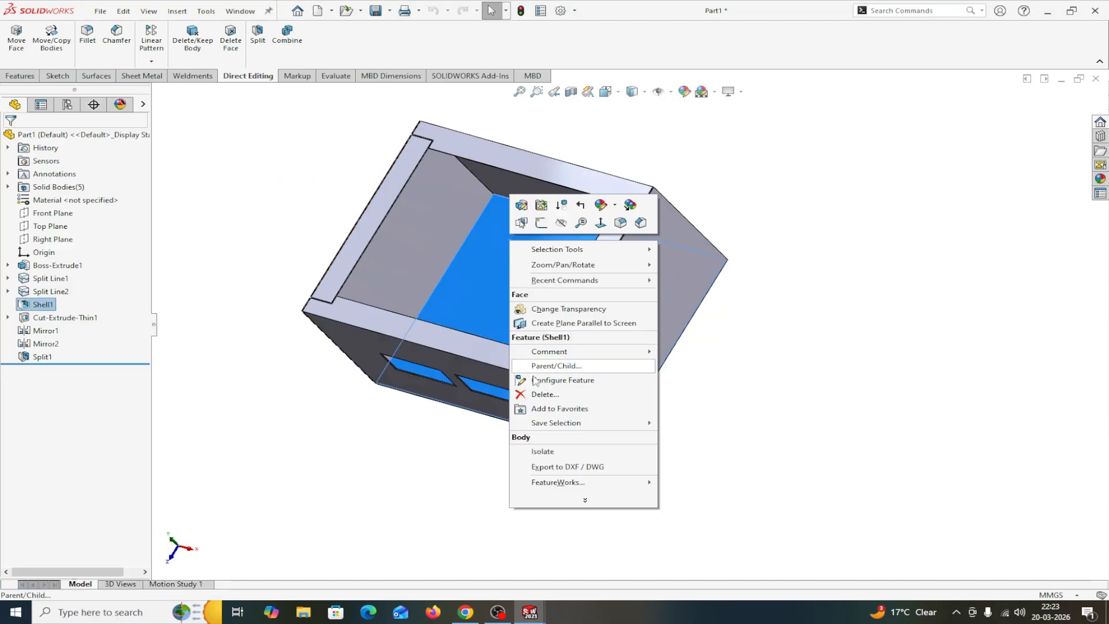
{"action": "left_click", "coordinate": [539, 451]}
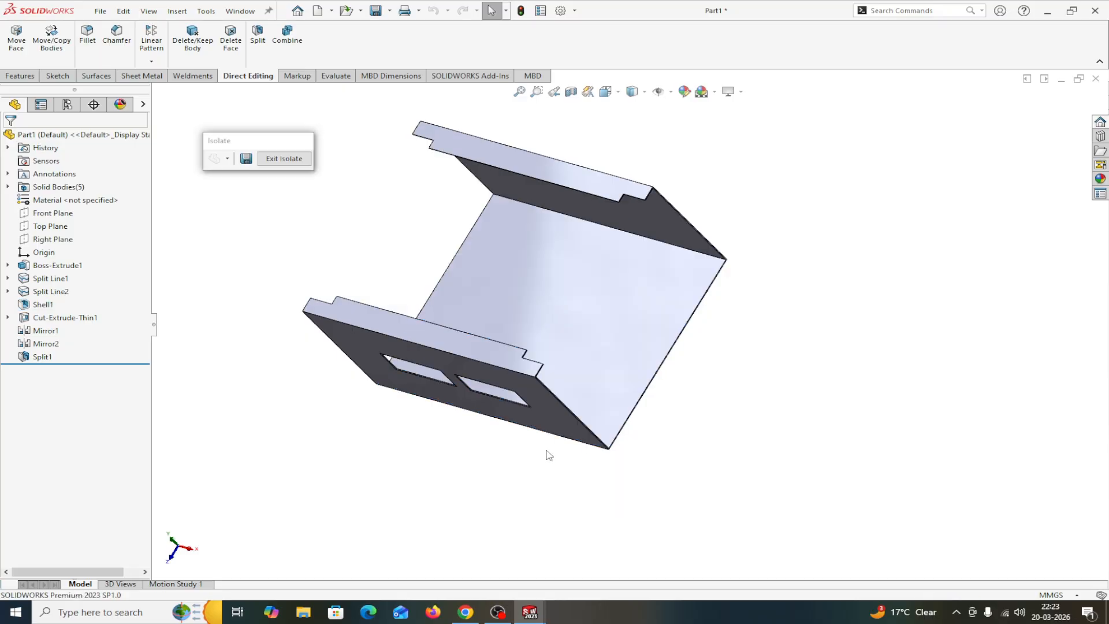
{"action": "left_click", "coordinate": [286, 160]}
{"action": "middle_click_drag", "start_coordinate": [754, 343], "coordinate": [737, 278]}
{"action": "key", "text": "Escape"}
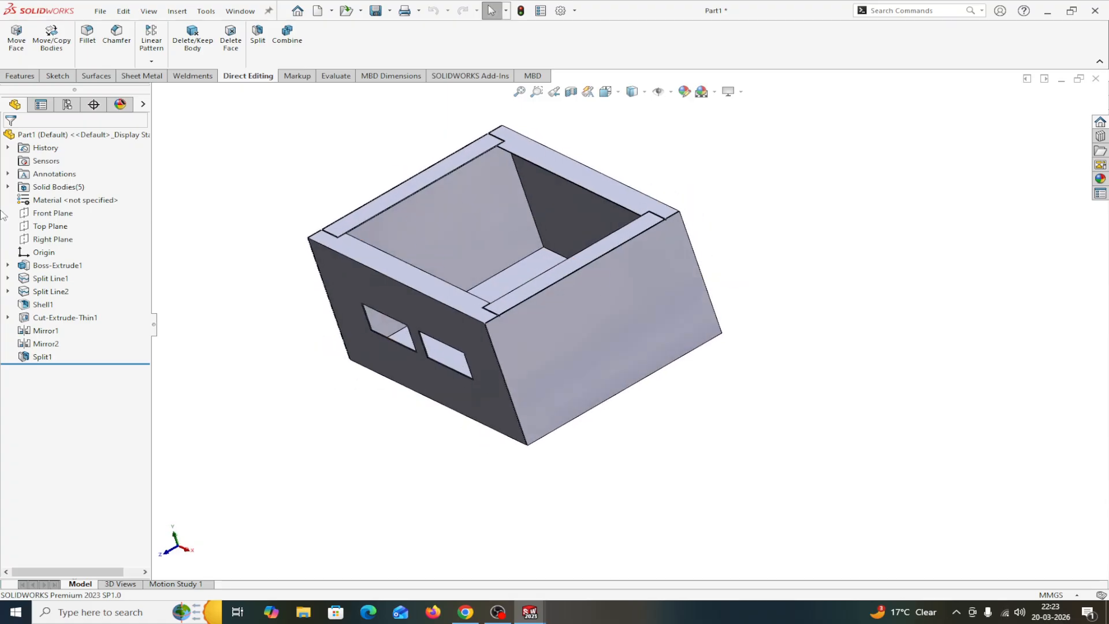
{"action": "left_click", "coordinate": [8, 187]}
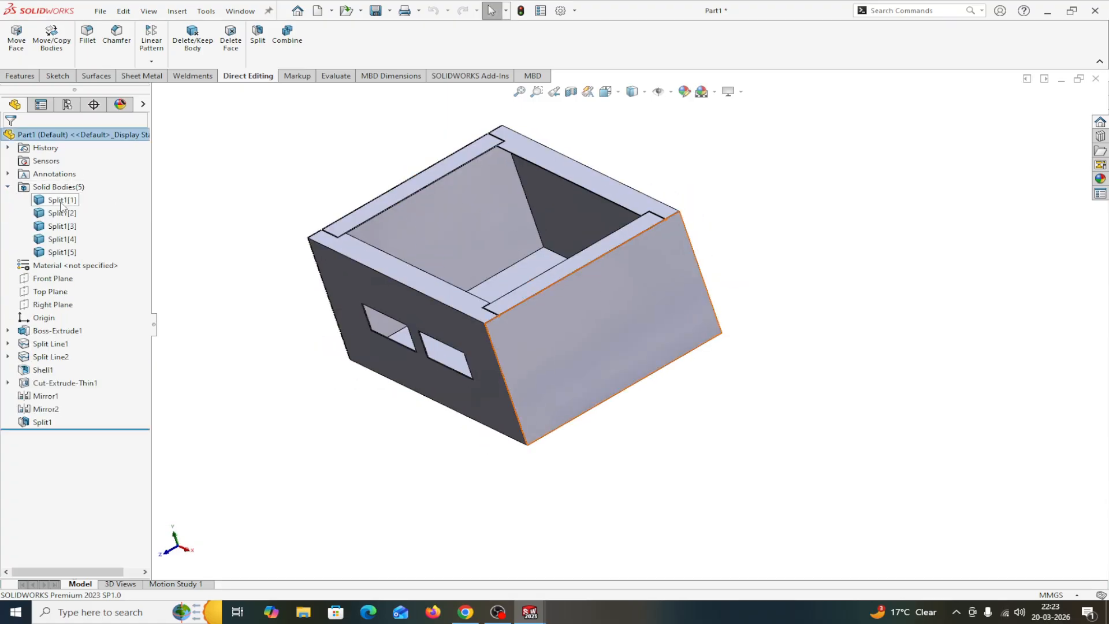
{"action": "left_click", "coordinate": [8, 187]}
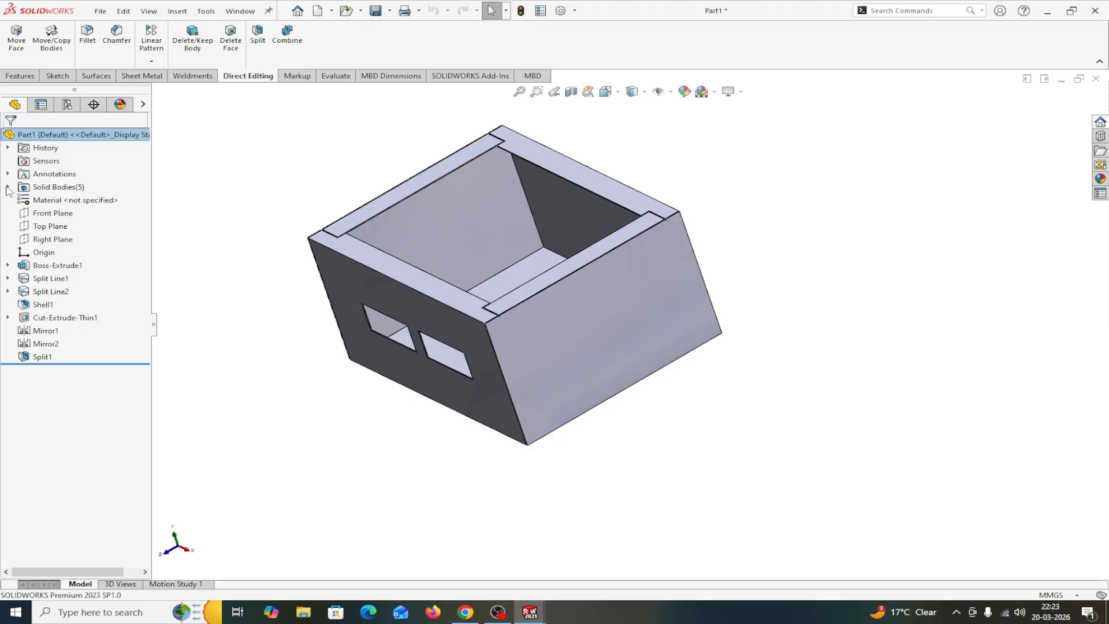
{"action": "middle_click_drag", "start_coordinate": [276, 374], "coordinate": [314, 403]}
{"action": "scroll", "coordinate": [372, 235], "scroll_direction": "down", "scroll_amount": 2}
{"action": "scroll", "coordinate": [498, 252], "scroll_direction": "up", "scroll_amount": 3}
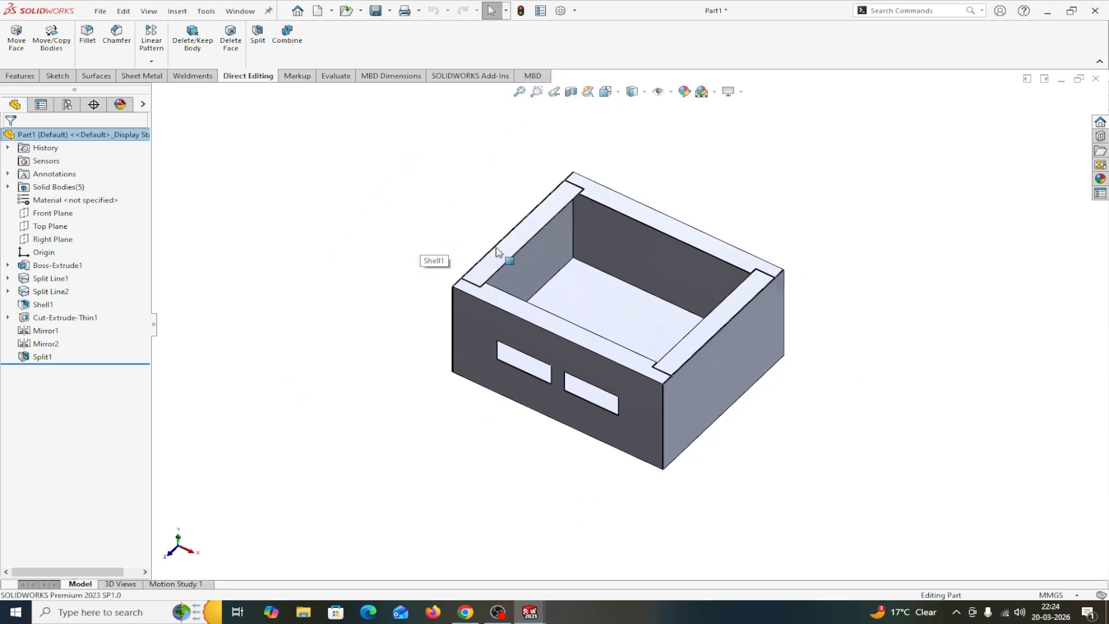
{"action": "left_click", "coordinate": [537, 224]}
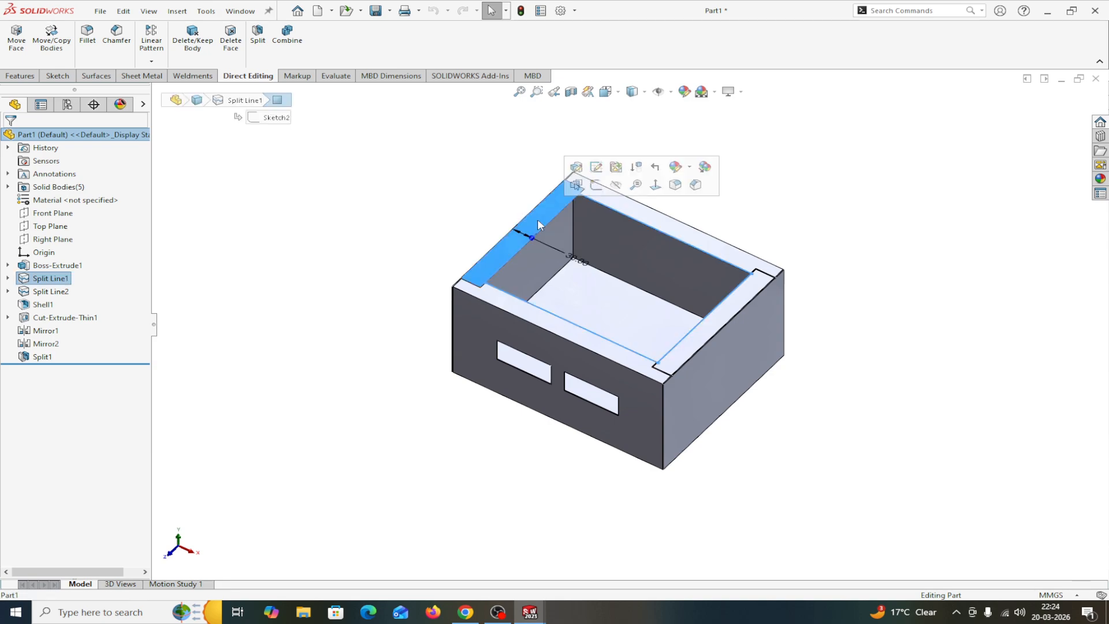
{"action": "left_click", "coordinate": [593, 192]}
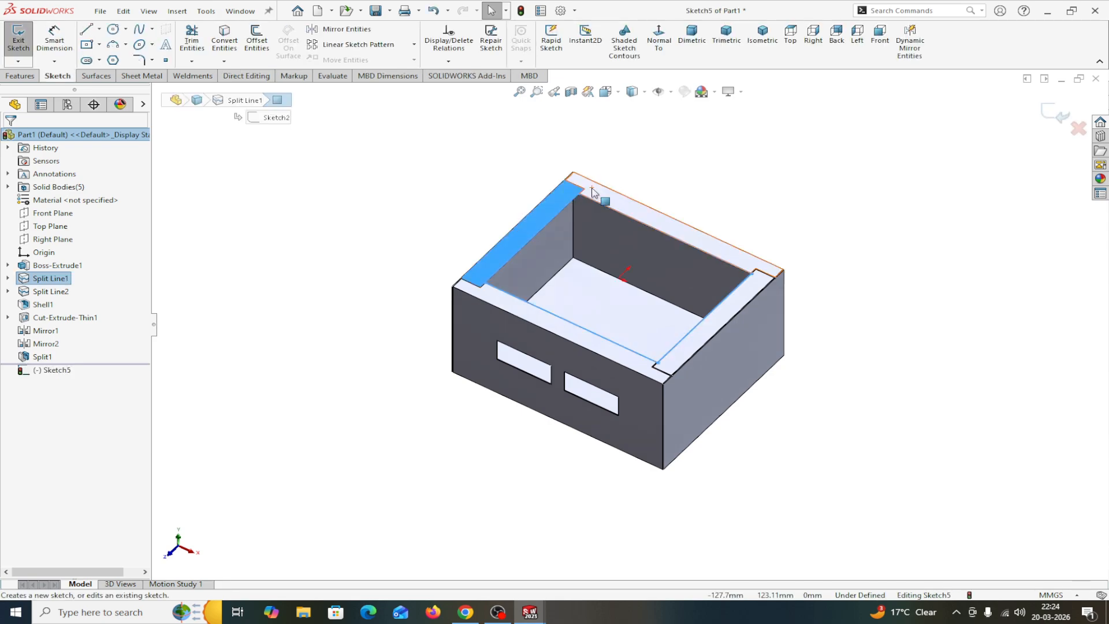
{"action": "left_click", "coordinate": [659, 37]}
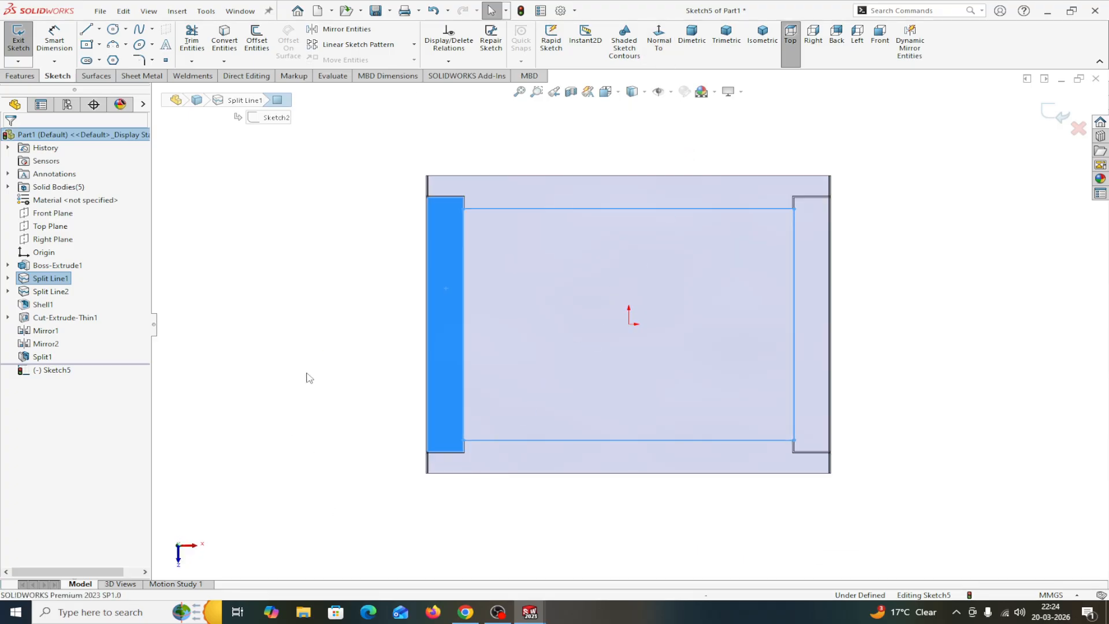
{"action": "left_click", "coordinate": [285, 343]}
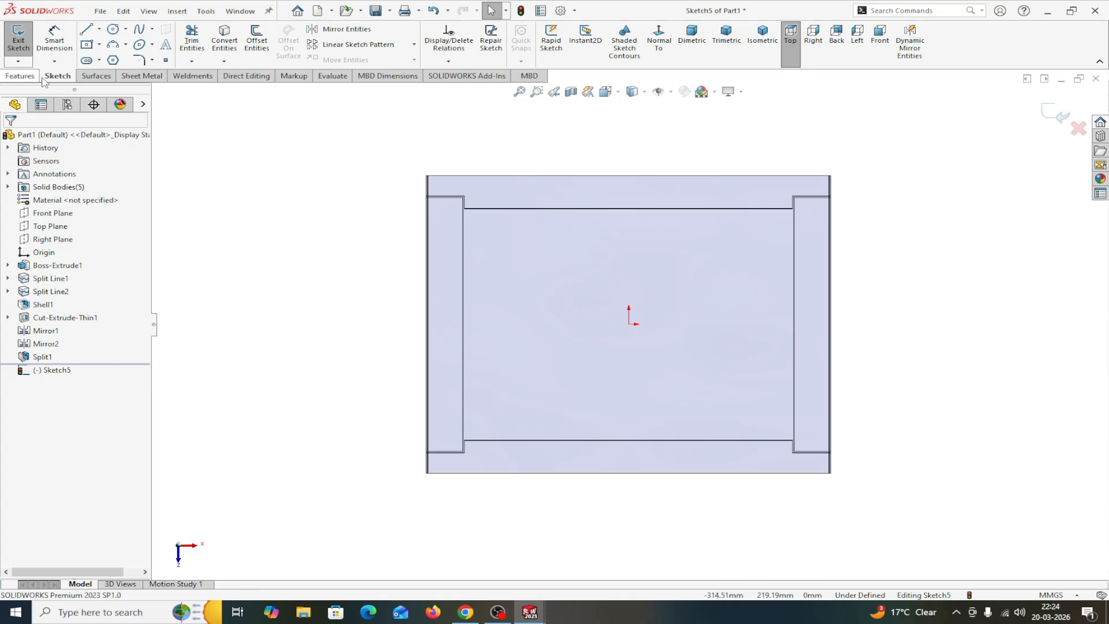
{"action": "left_click", "coordinate": [1078, 128]}
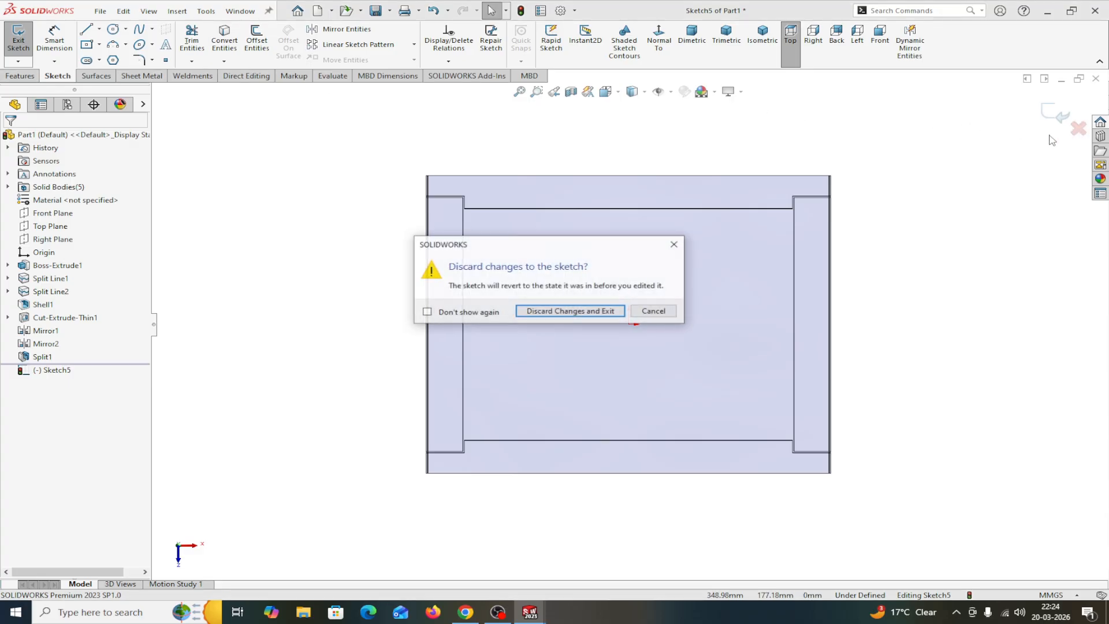
{"action": "left_click", "coordinate": [558, 311]}
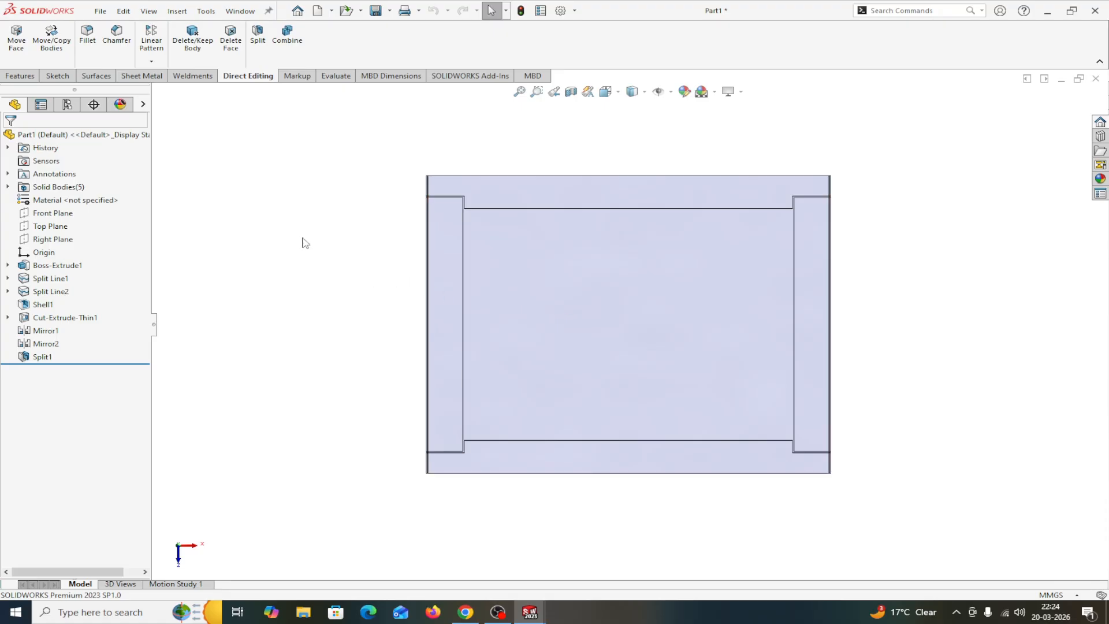
- Start a Hole Wizard plain hole using the ANSI Metric standard and the Drill sizes type
{"action": "left_click", "coordinate": [19, 76]}
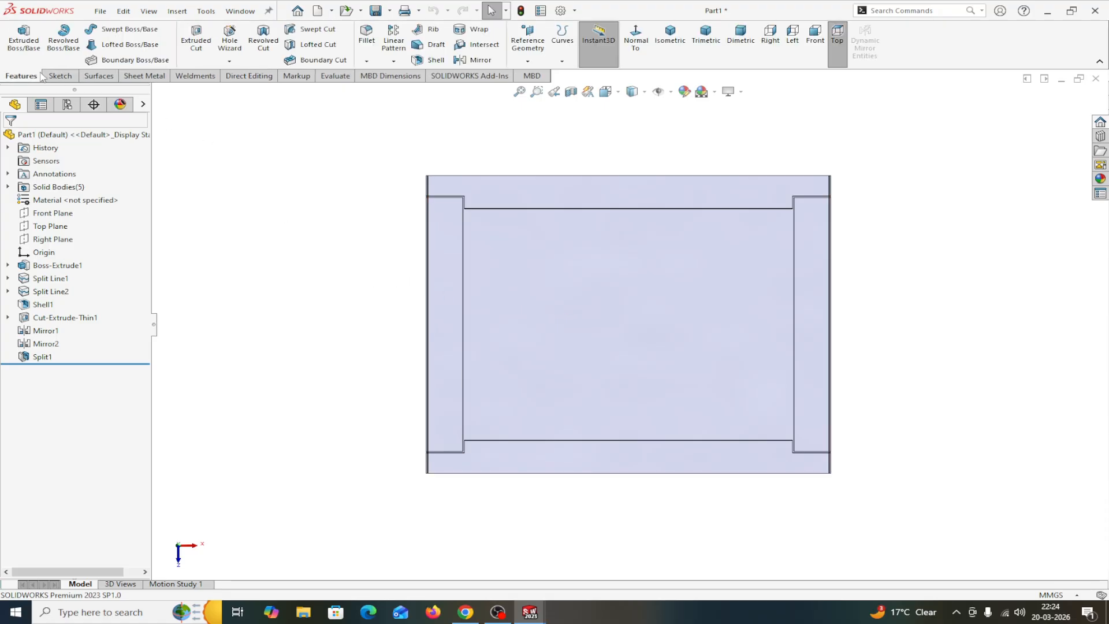
{"action": "left_click", "coordinate": [229, 61]}
{"action": "left_click", "coordinate": [230, 75]}
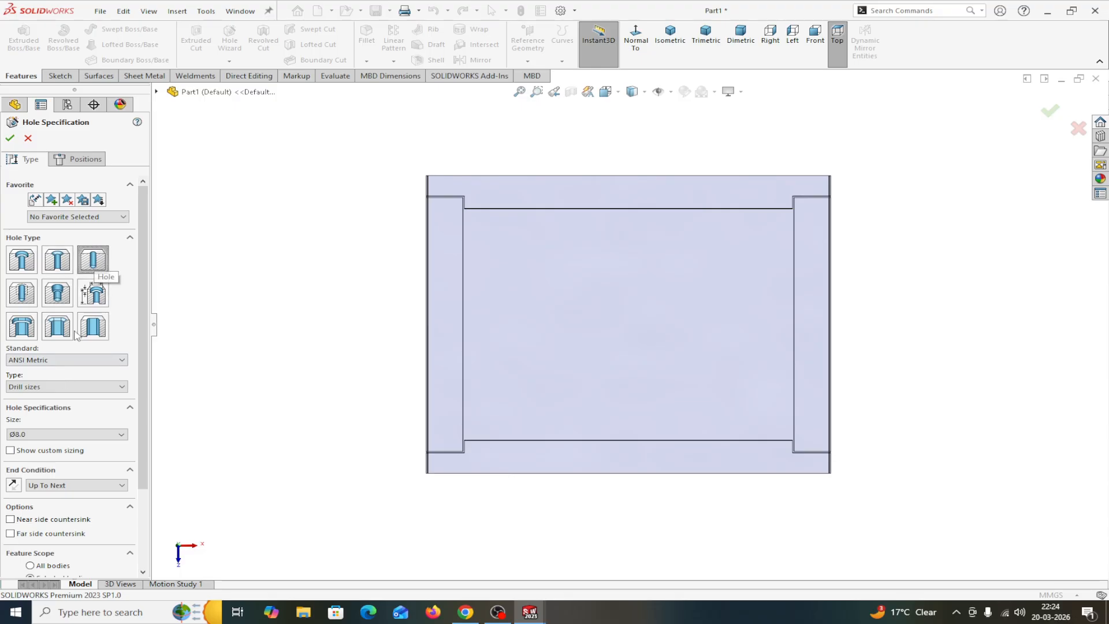
{"action": "left_click", "coordinate": [123, 362]}
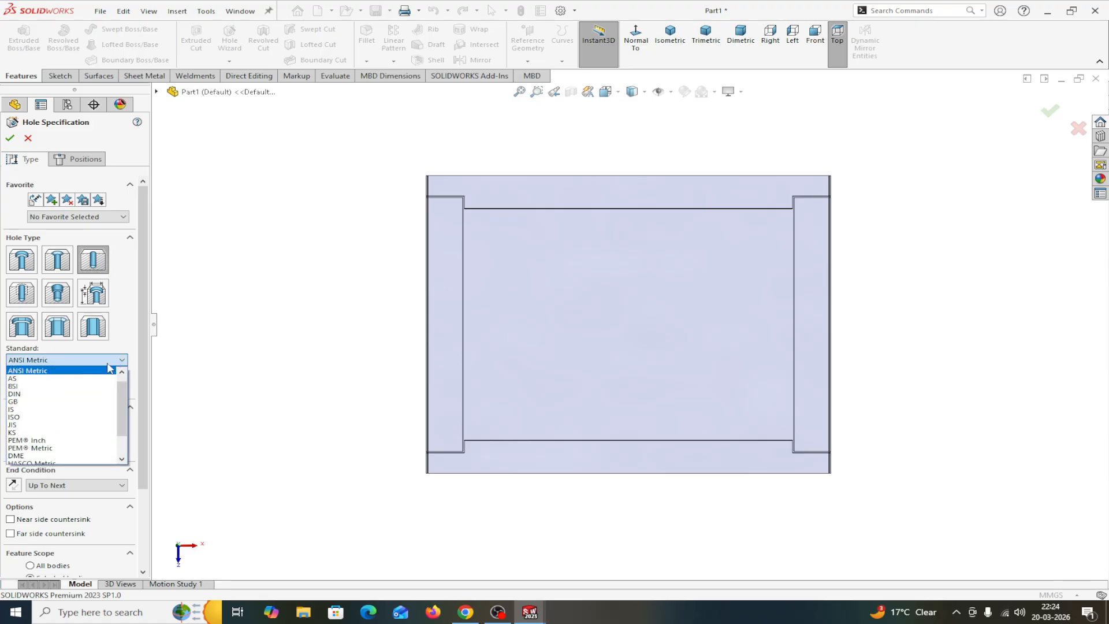
{"action": "left_click", "coordinate": [126, 369]}
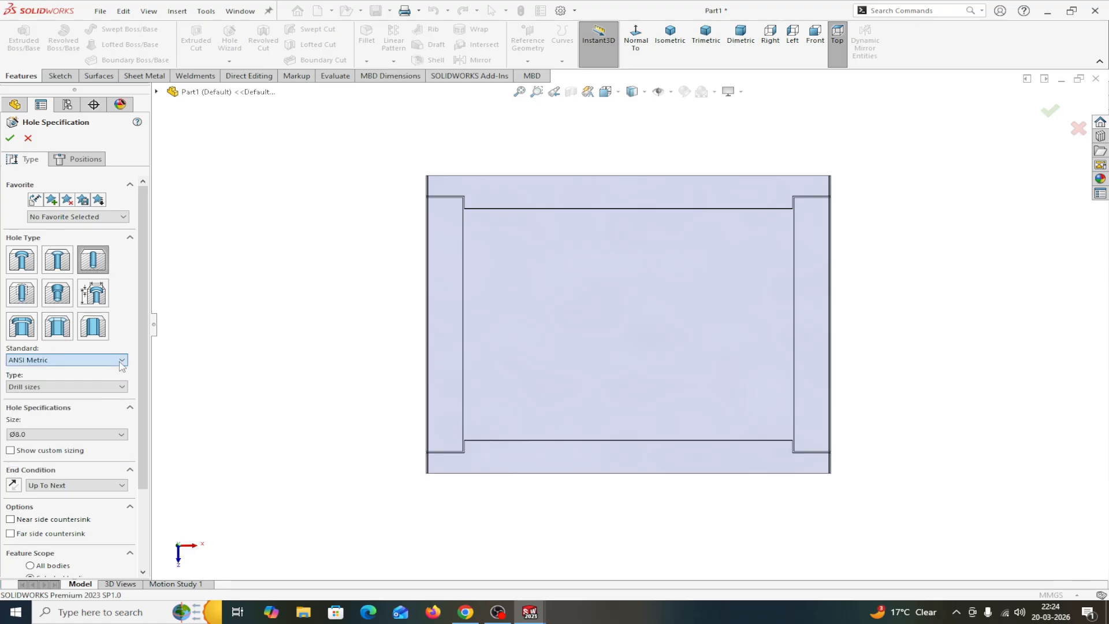
{"action": "left_click", "coordinate": [61, 391]}
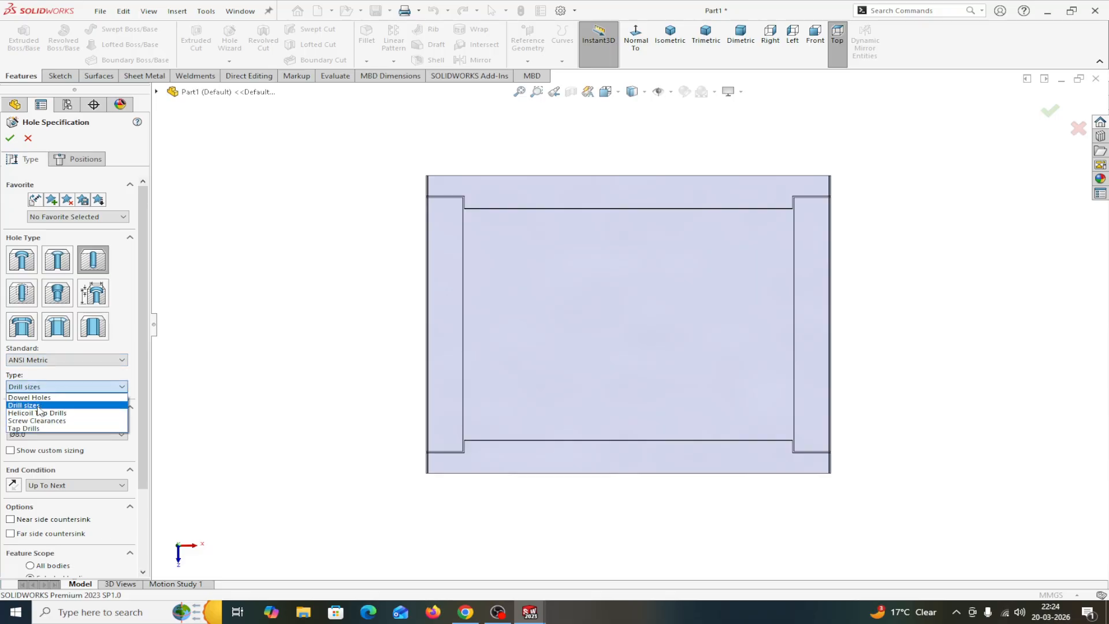
{"action": "left_click", "coordinate": [36, 405]}
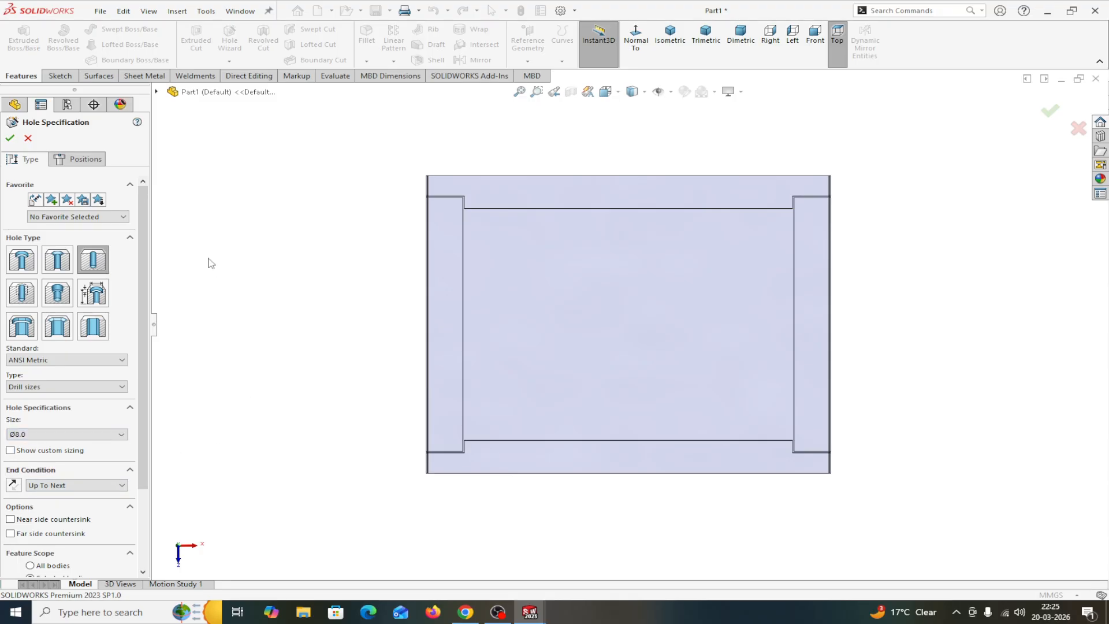
- Choose the -X rim strip's upper face for the hole positions and leave point placement without adding a point
{"action": "left_click", "coordinate": [92, 160]}
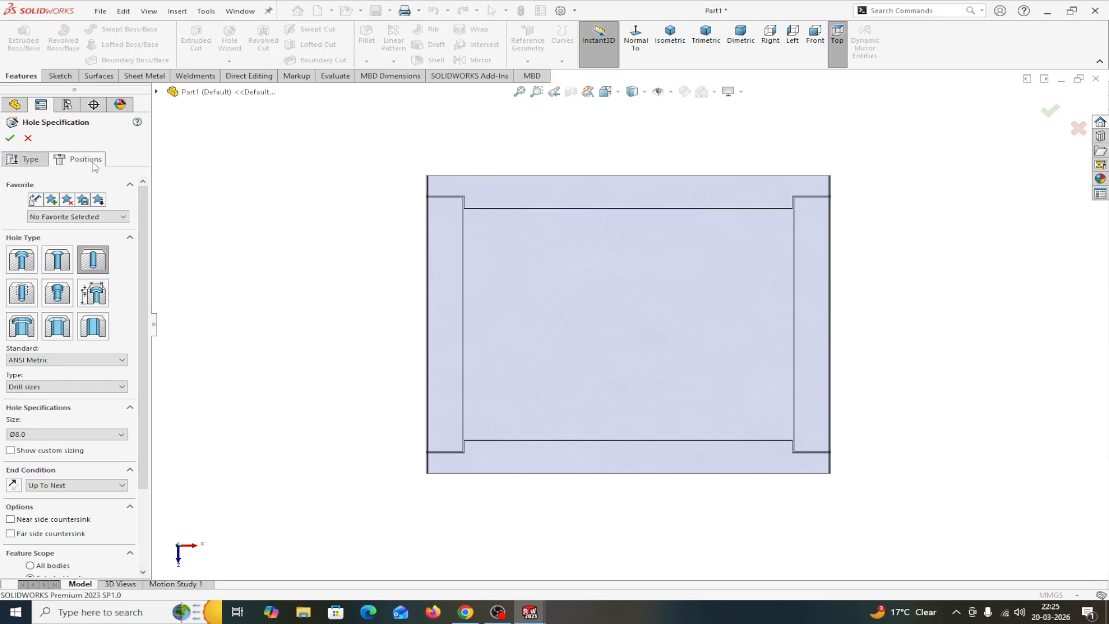
{"action": "left_click", "coordinate": [442, 249]}
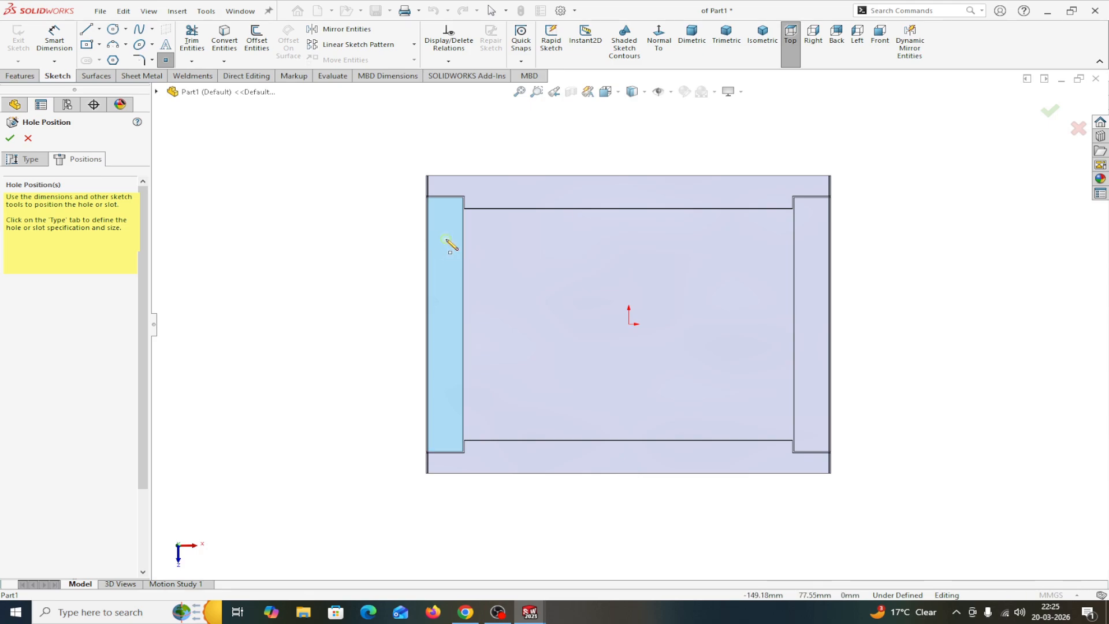
{"action": "right_click", "coordinate": [363, 234]}
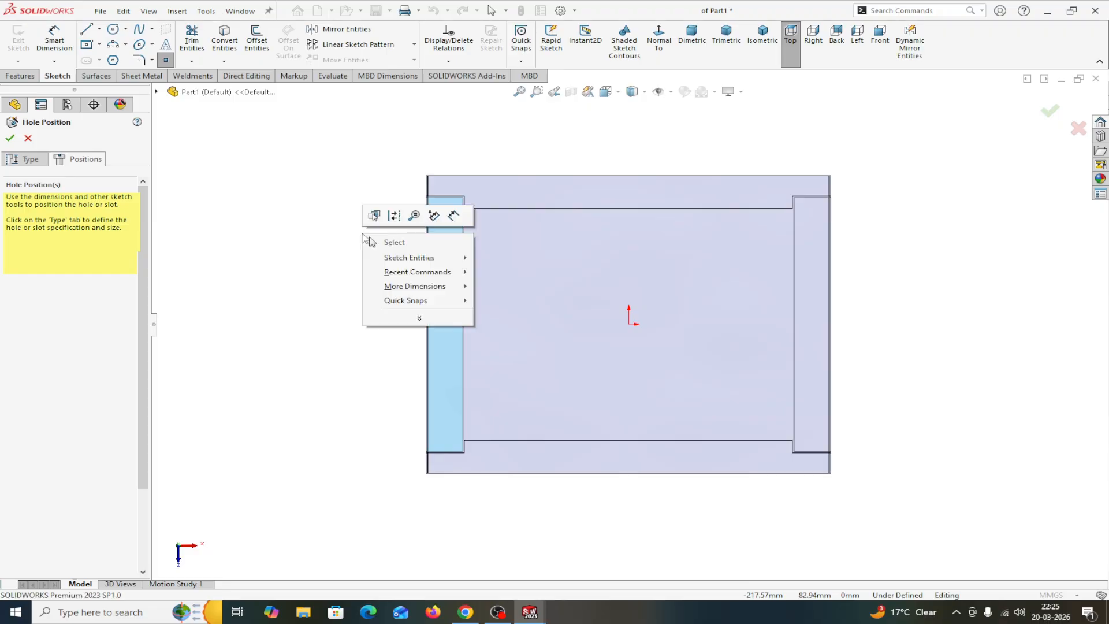
{"action": "left_click", "coordinate": [393, 242]}
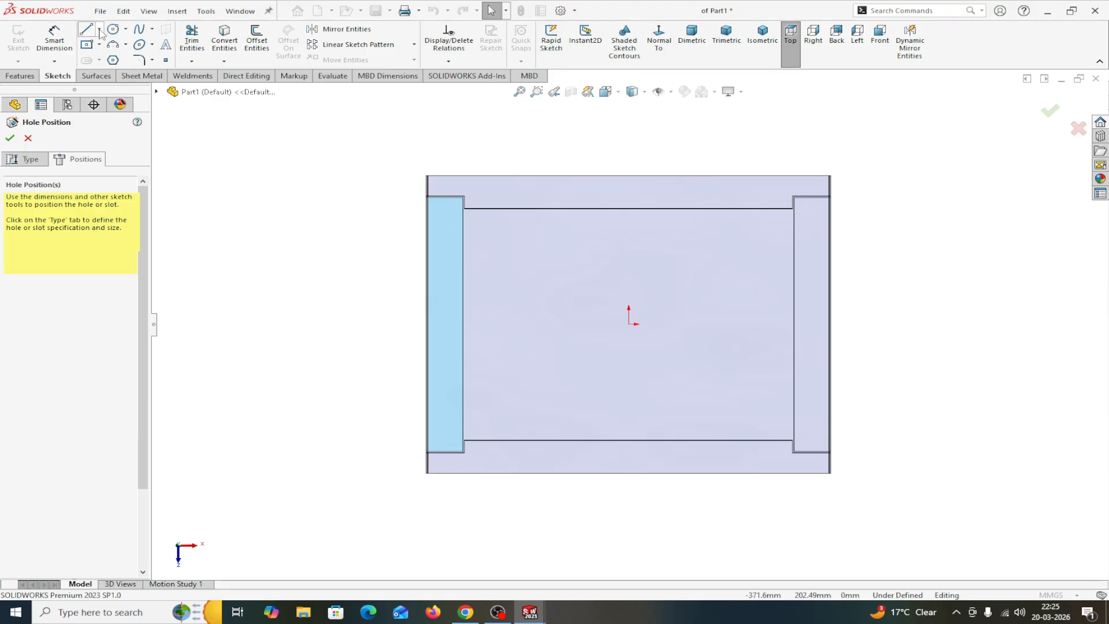
- Sketch a construction corner rectangle about 308 by 177 mm, spanning from the -X rim strip to the +X rim strip
{"action": "left_click", "coordinate": [99, 45]}
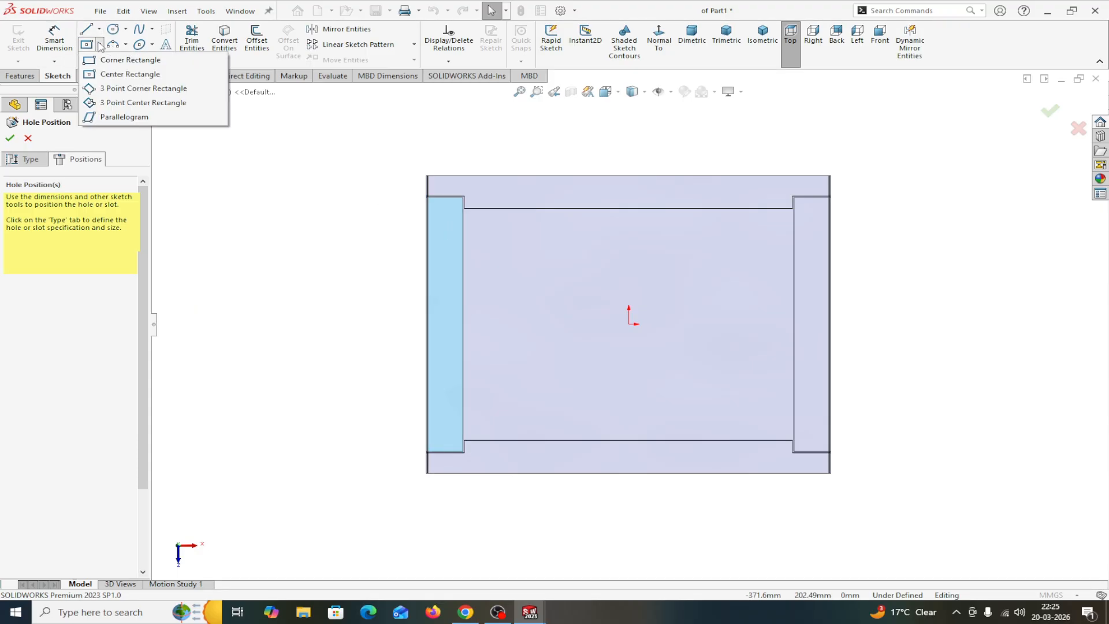
{"action": "left_click", "coordinate": [92, 62]}
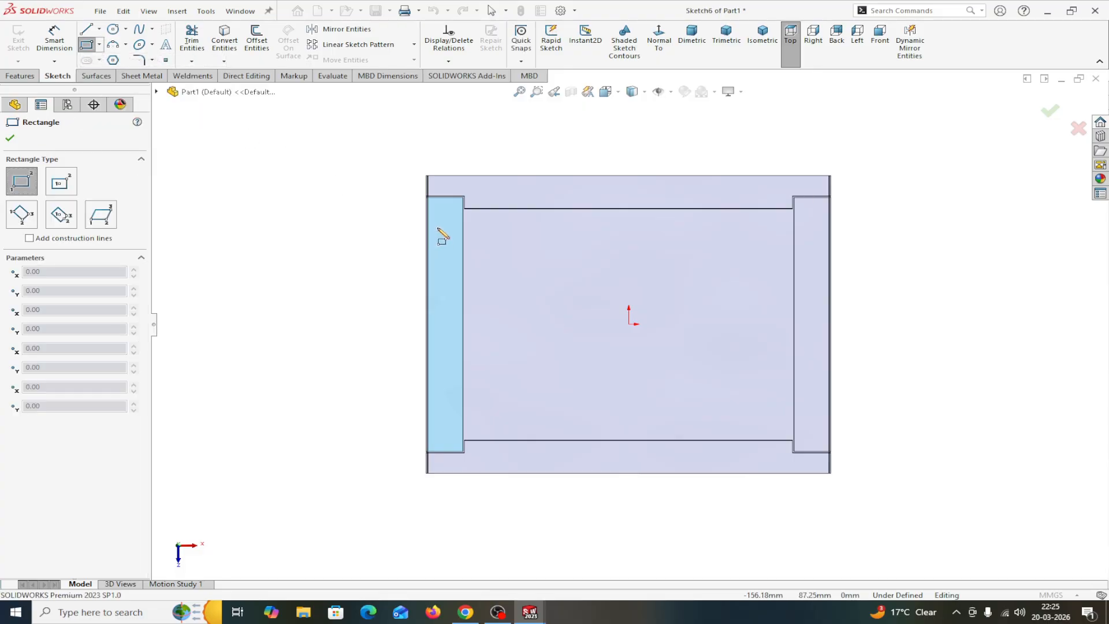
{"action": "left_click", "coordinate": [438, 207]}
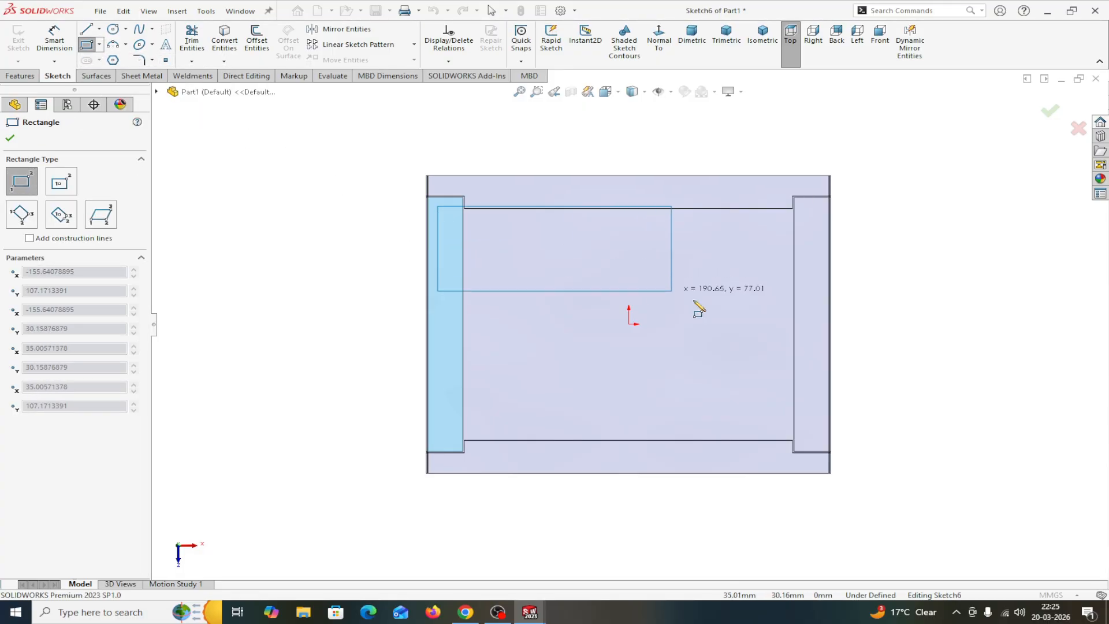
{"action": "left_click", "coordinate": [815, 401]}
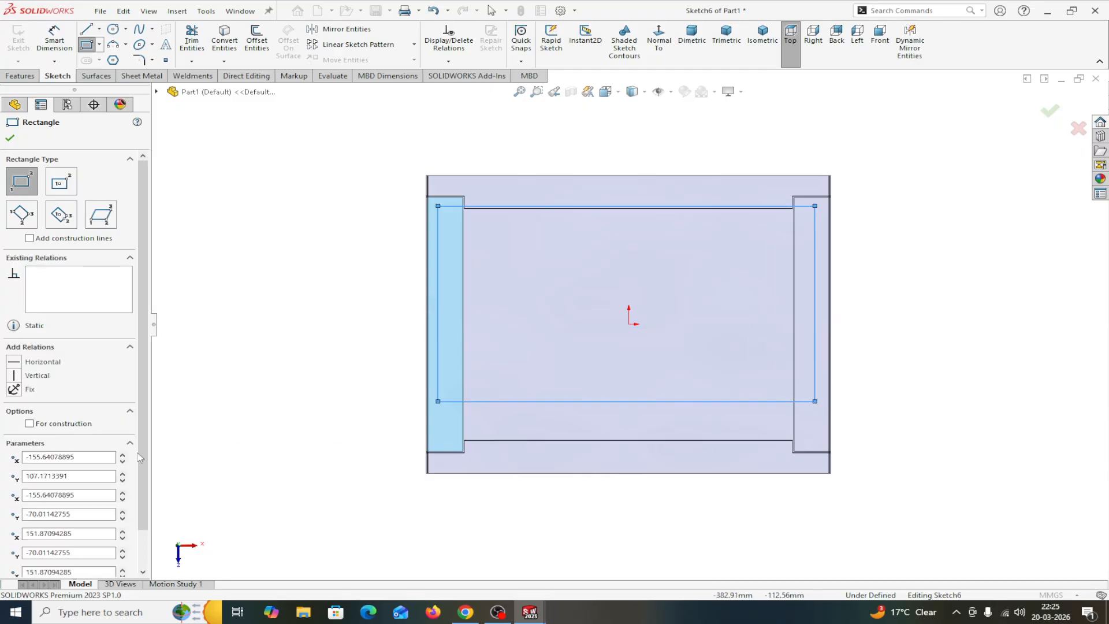
{"action": "left_click", "coordinate": [29, 425]}
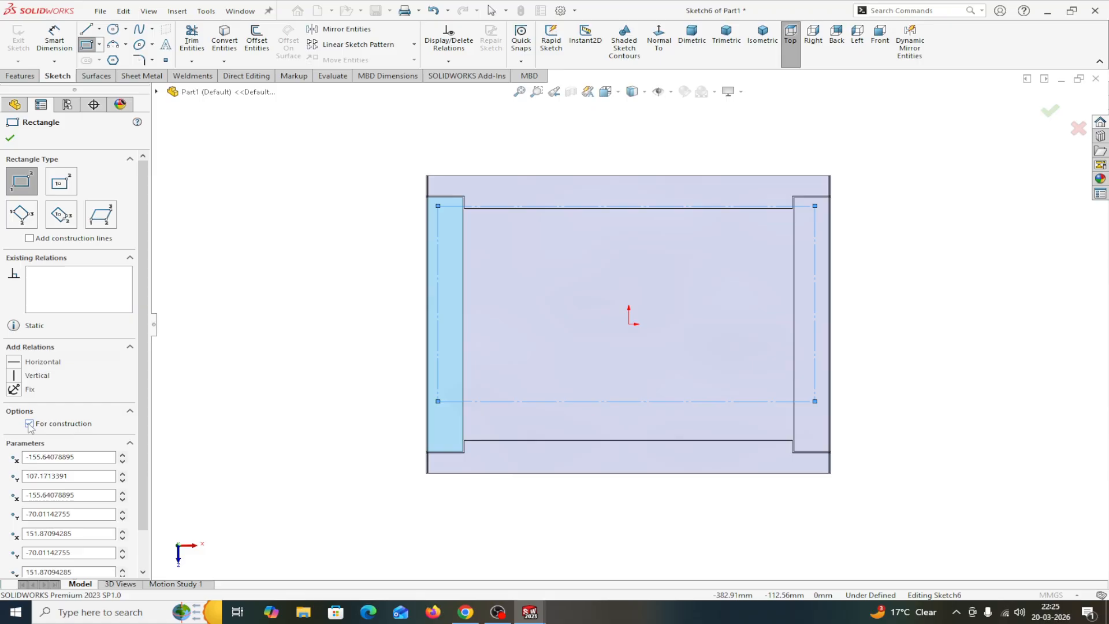
{"action": "left_click", "coordinate": [10, 139]}
- Make the rectangle's -Z side collinear with the inner edge of the -Z long rim flange
{"action": "scroll", "coordinate": [592, 184], "scroll_direction": "down", "scroll_amount": 3}
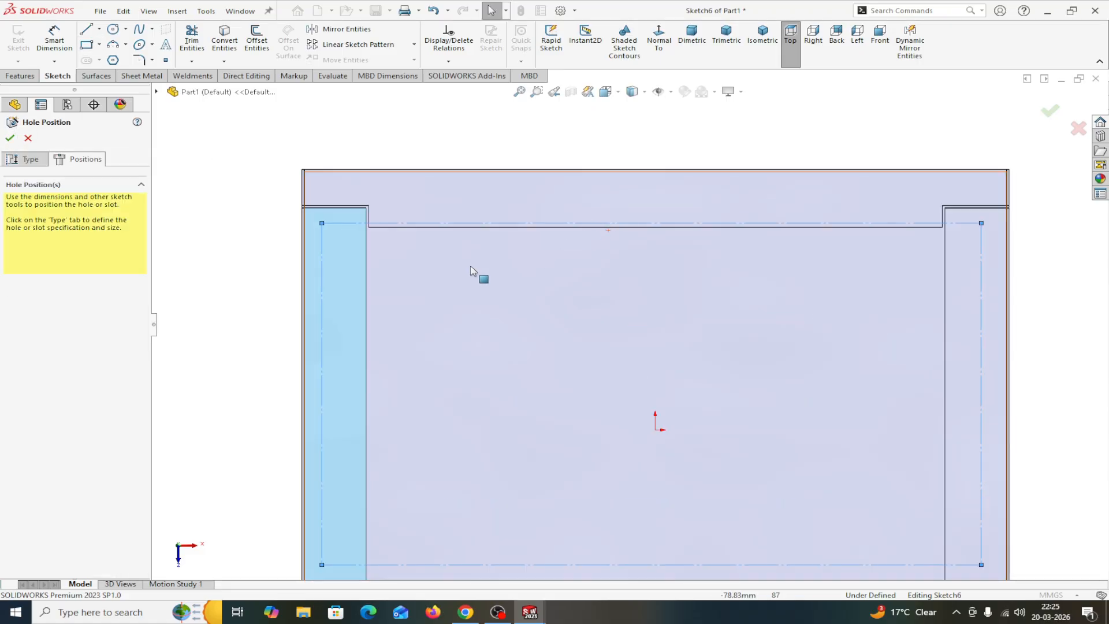
{"action": "scroll", "coordinate": [445, 275], "scroll_direction": "down", "scroll_amount": 1}
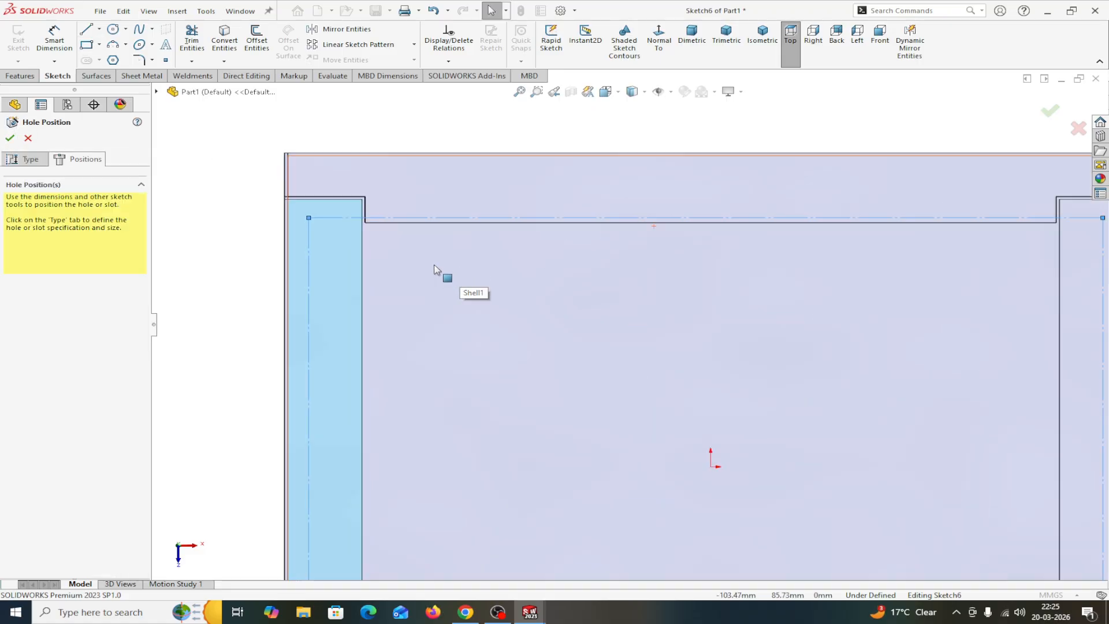
{"action": "left_click", "coordinate": [413, 223]}
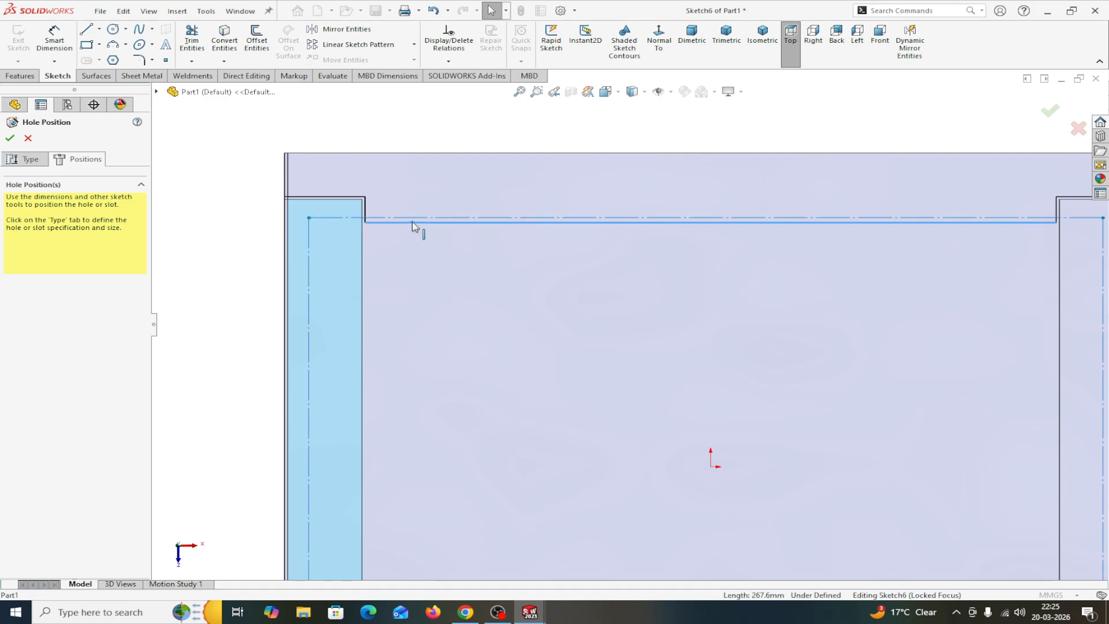
{"action": "left_click", "coordinate": [417, 217], "text": "ctrl"}
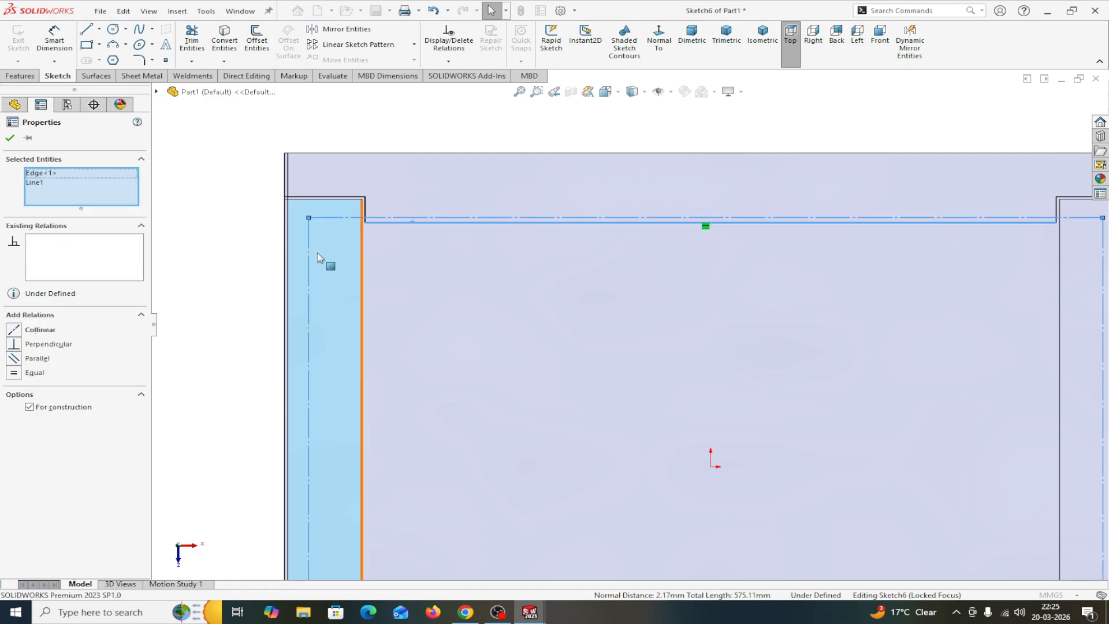
{"action": "left_click", "coordinate": [14, 330]}
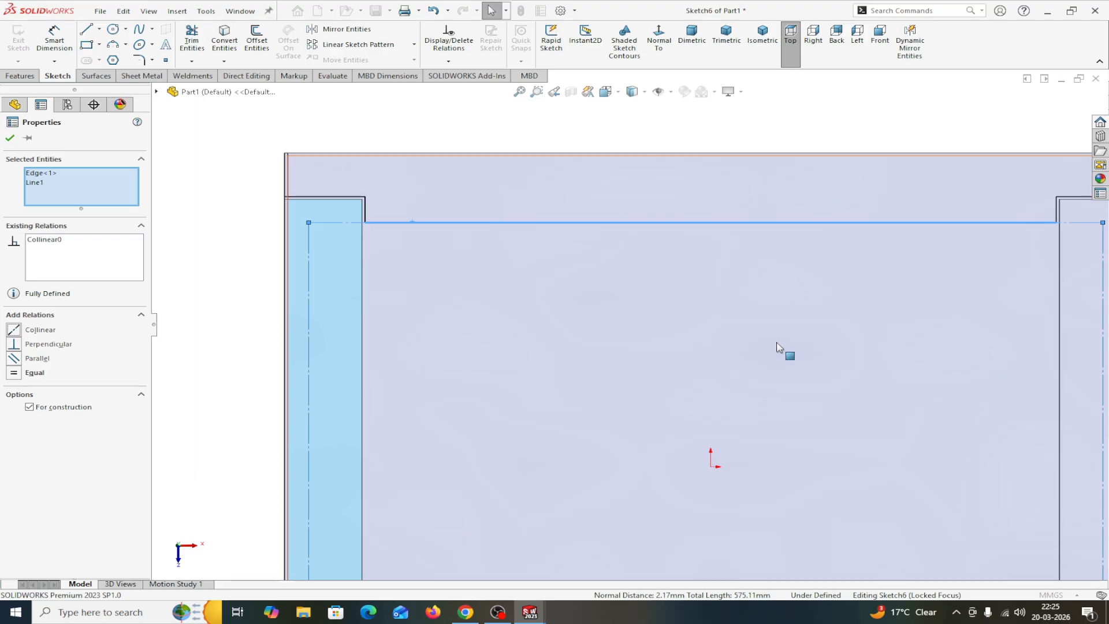
- Make the rectangle's +Z side collinear with the inner edge of the +Z long rim flange
{"action": "scroll", "coordinate": [777, 357], "scroll_direction": "up", "scroll_amount": 2}
{"action": "scroll", "coordinate": [674, 505], "scroll_direction": "up", "scroll_amount": 1}
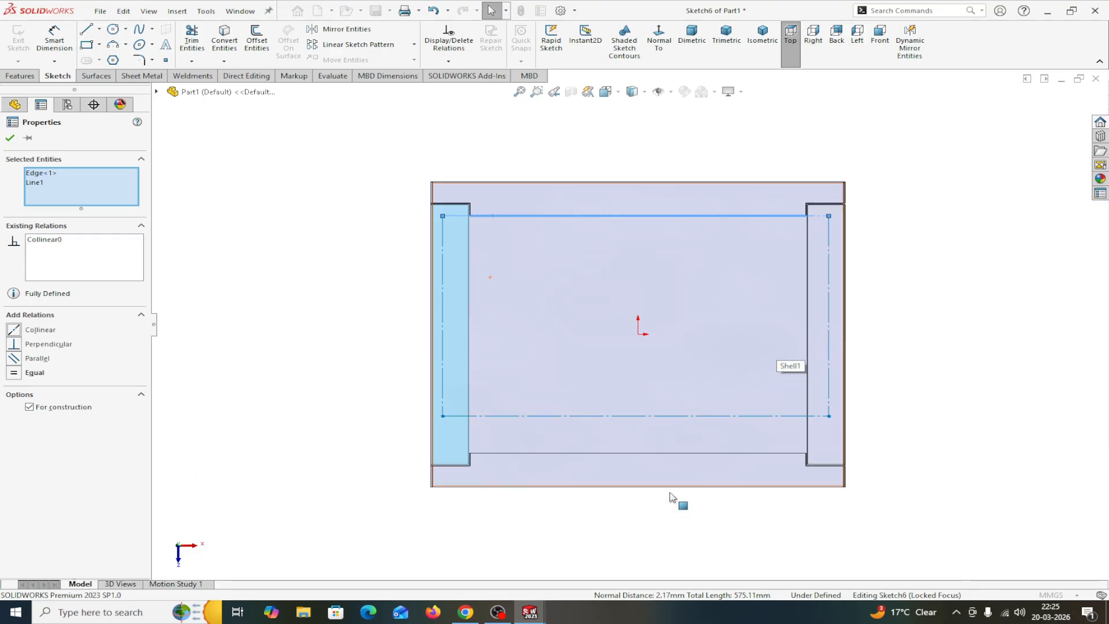
{"action": "scroll", "coordinate": [639, 404], "scroll_direction": "down", "scroll_amount": 1}
{"action": "left_click", "coordinate": [639, 397]}
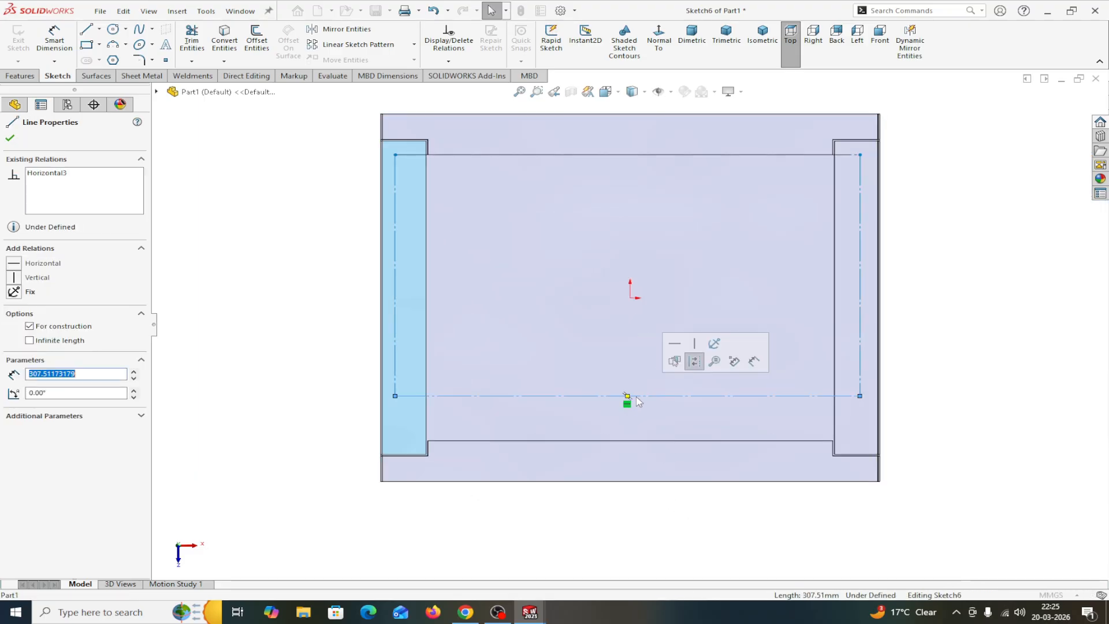
{"action": "left_click", "coordinate": [634, 441], "text": "ctrl"}
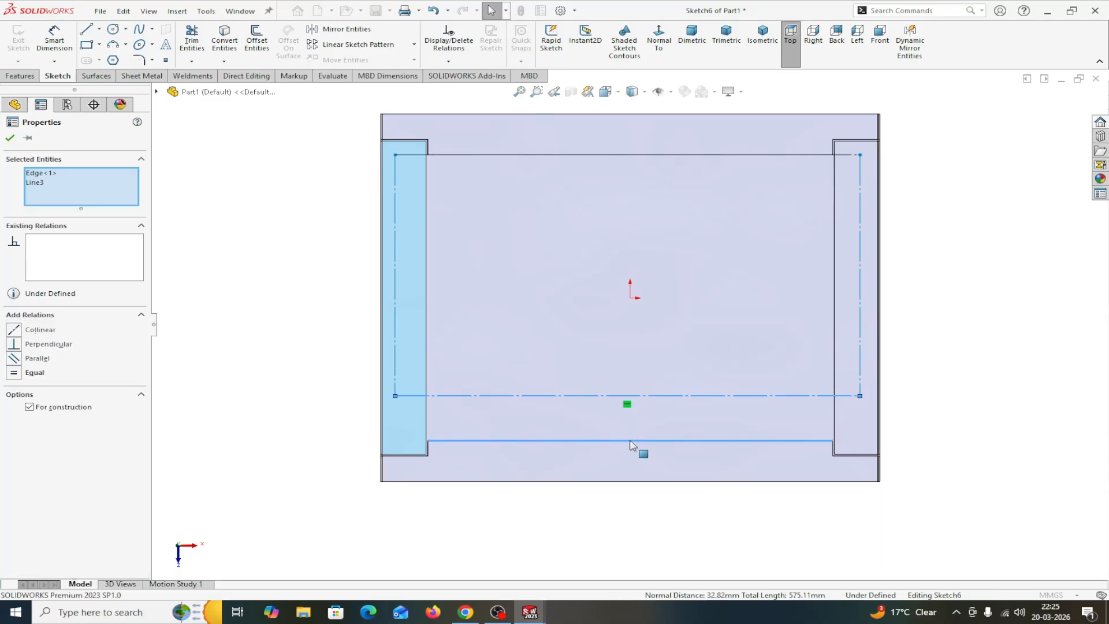
{"action": "left_click", "coordinate": [15, 330]}
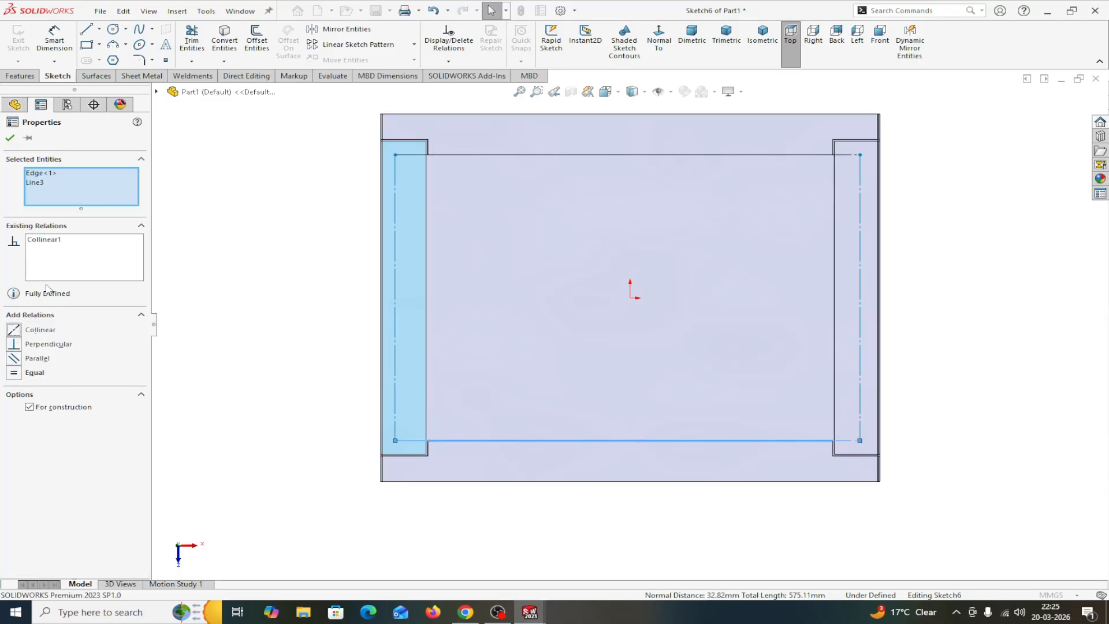
{"action": "left_click", "coordinate": [9, 138]}
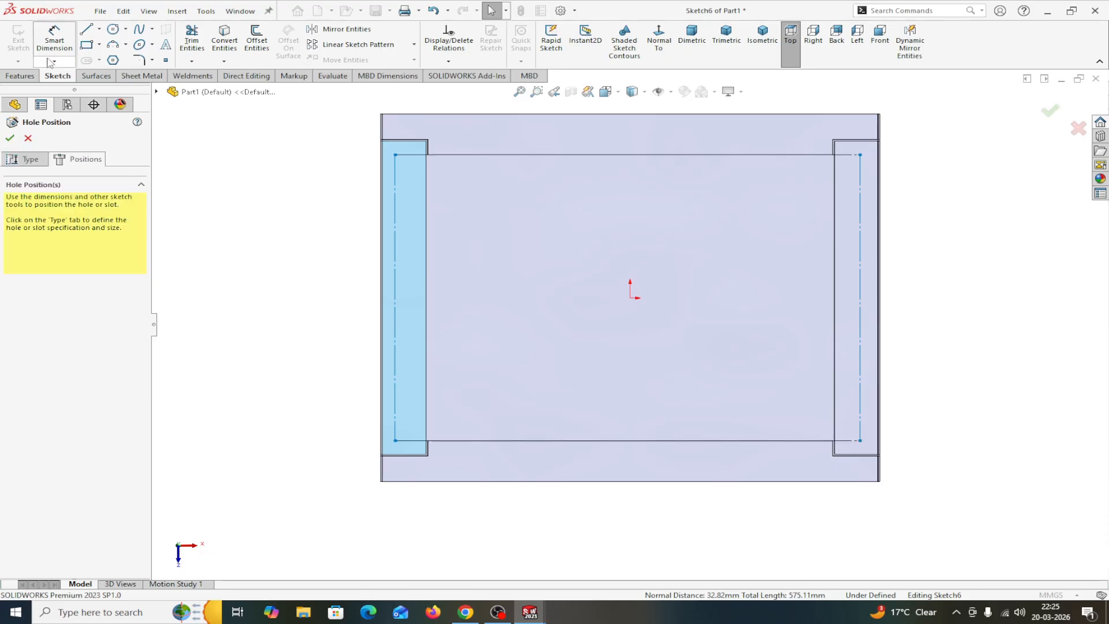
- Dimension the rectangle's -X side 15 mm from the inner edge of the -X rim strip
{"action": "left_click", "coordinate": [396, 246]}
{"action": "left_click", "coordinate": [427, 247]}
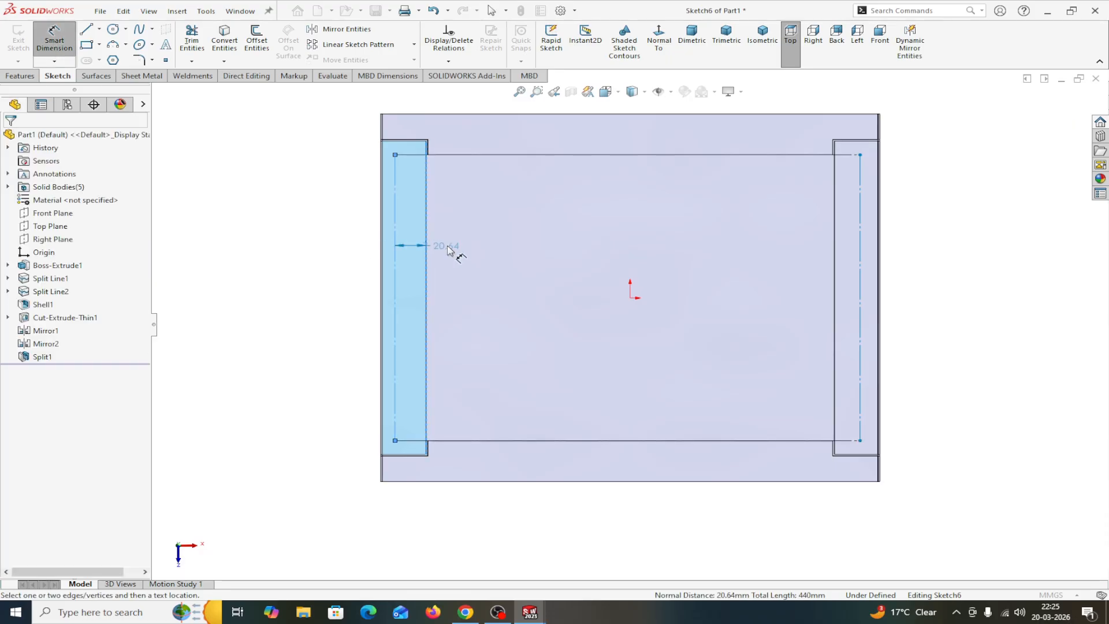
{"action": "left_click", "coordinate": [457, 251]}
{"action": "type", "text": "1"}
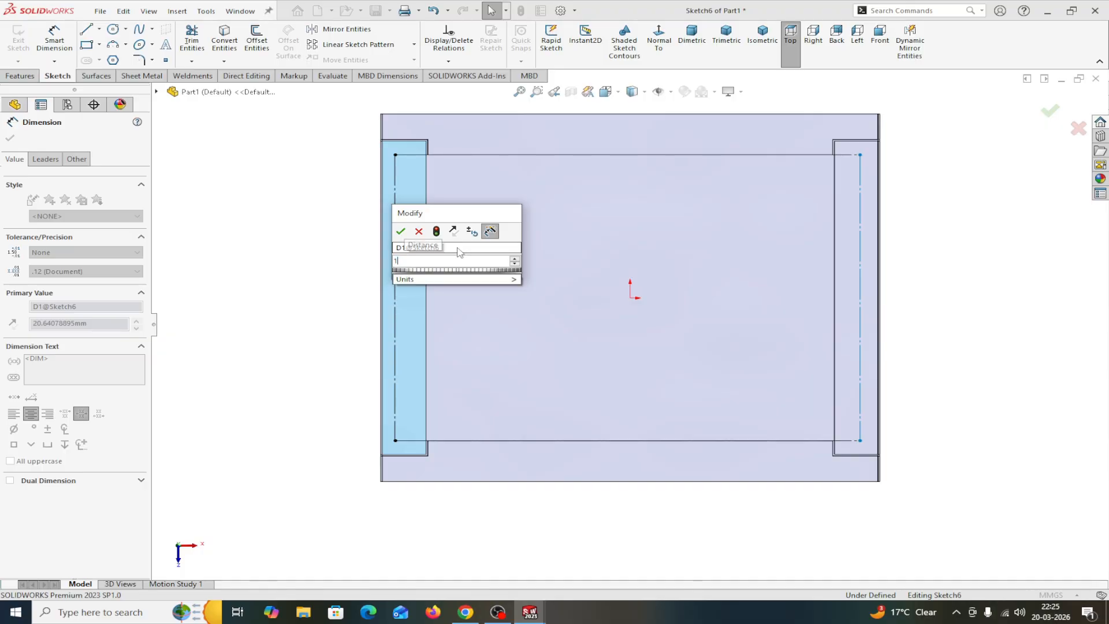
{"action": "type", "text": "5"}
{"action": "left_click", "coordinate": [401, 231]}
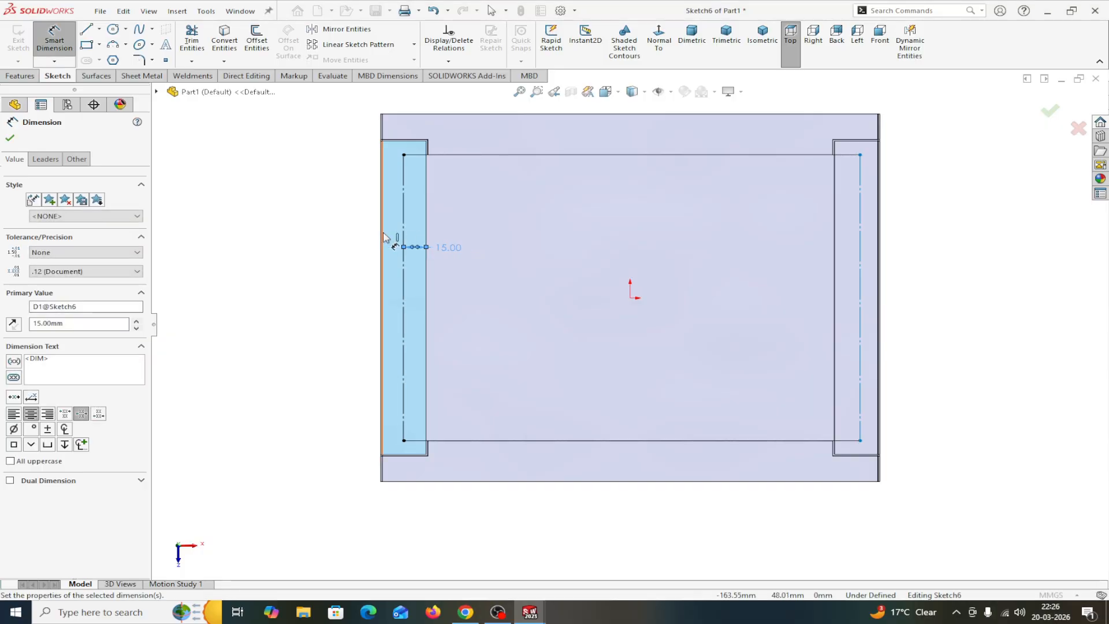
{"action": "left_click", "coordinate": [835, 260]}
{"action": "left_click", "coordinate": [859, 261]}
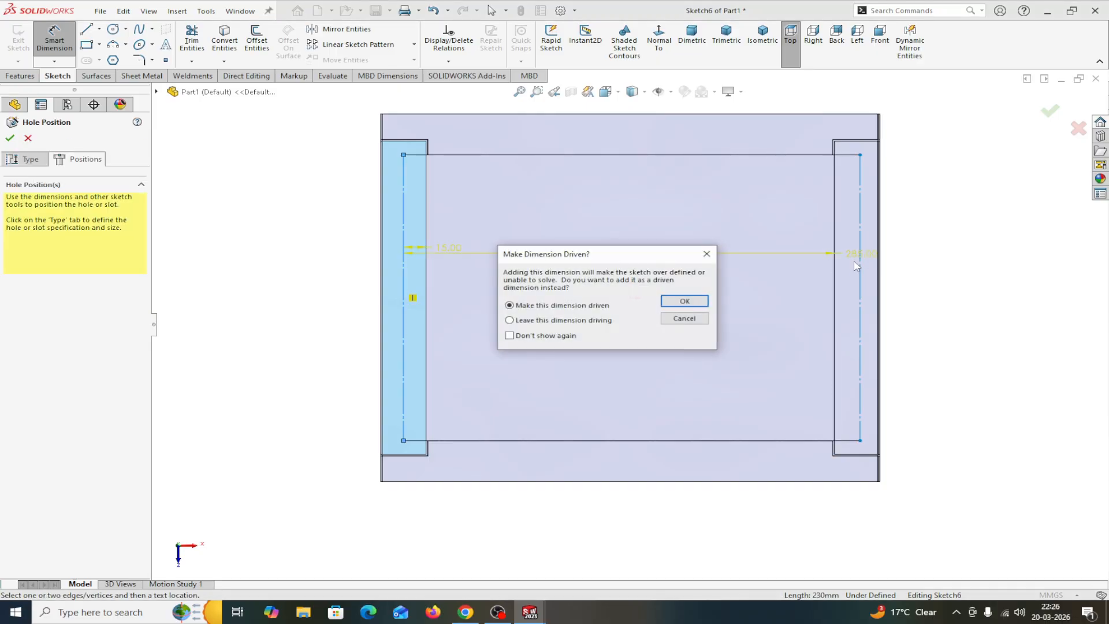
{"action": "left_click", "coordinate": [707, 254]}
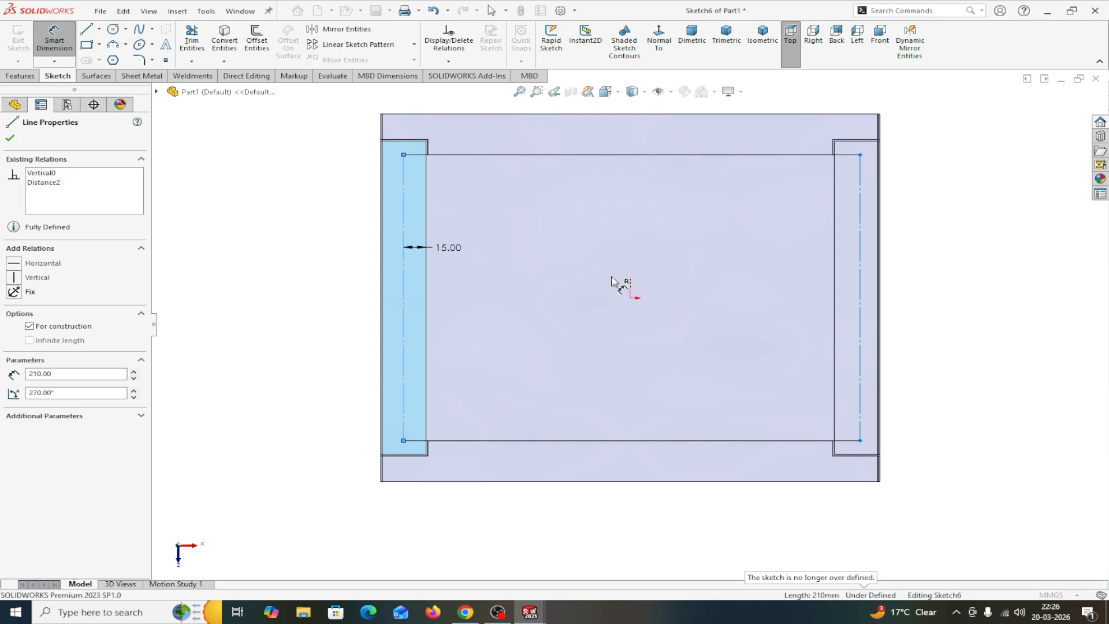
{"action": "left_click", "coordinate": [11, 139]}
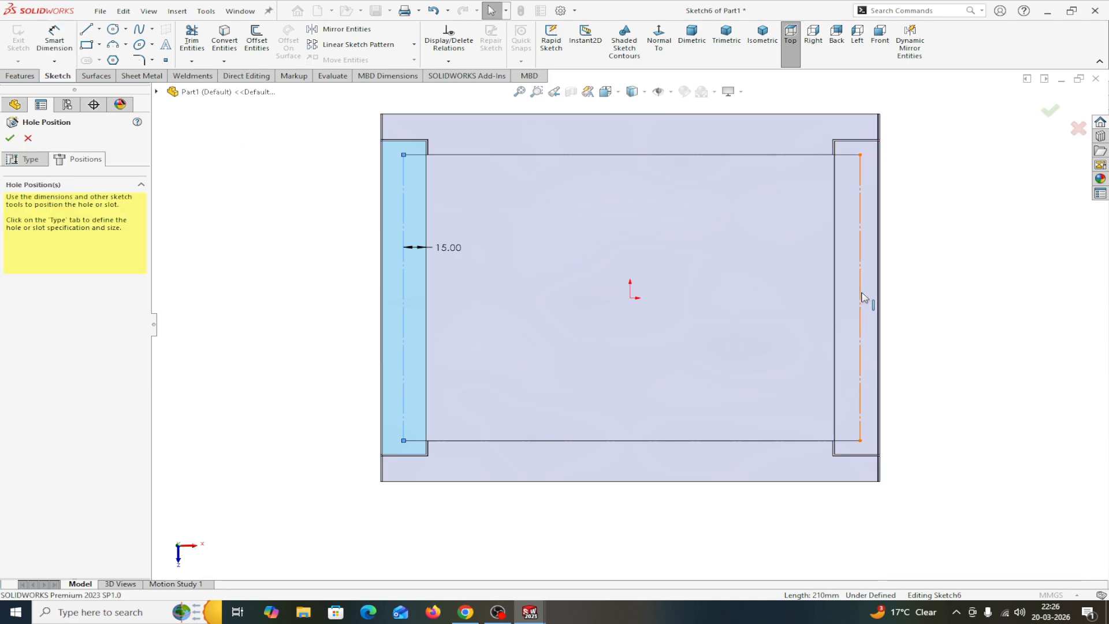
- Dimension the construction rectangle's +X side 15 mm from the inner edge of the +X rim strip
{"action": "left_click", "coordinate": [55, 37]}
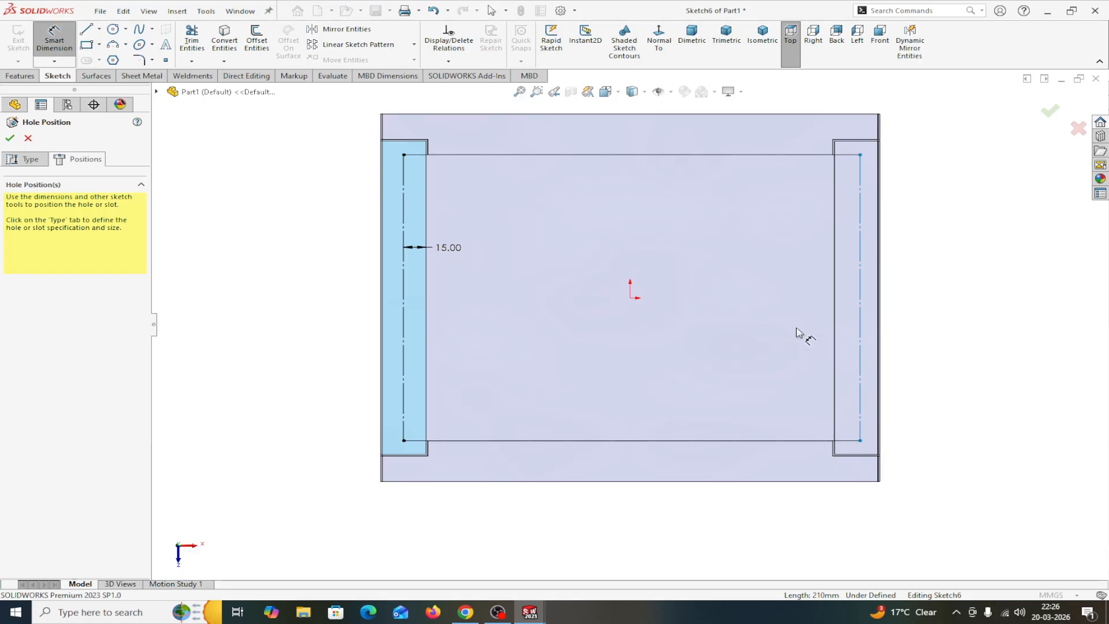
{"action": "left_click", "coordinate": [860, 334]}
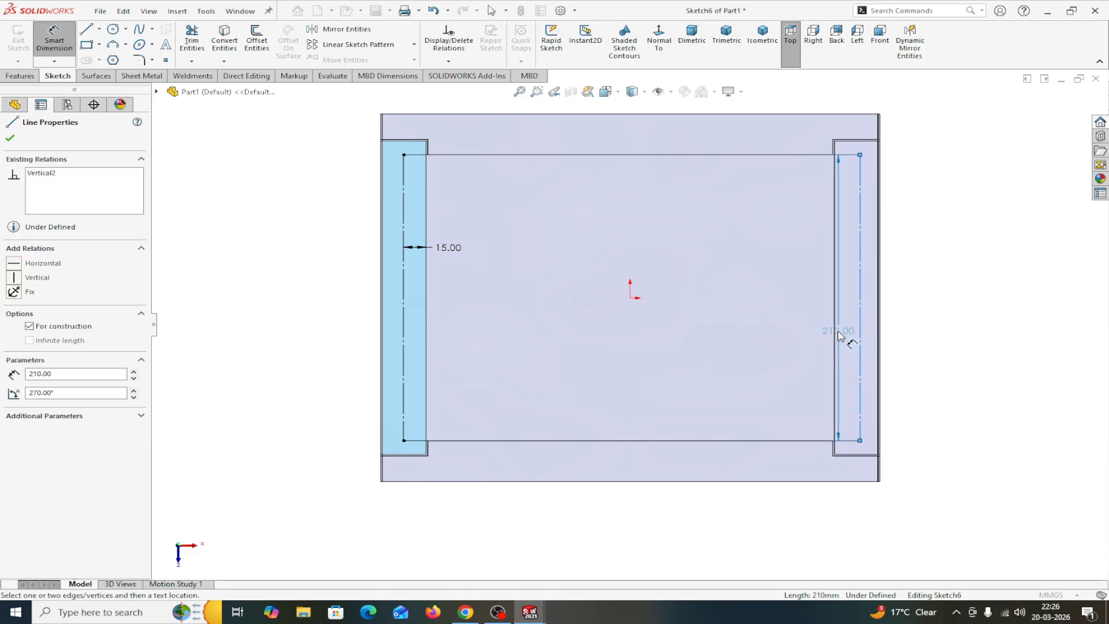
{"action": "left_click", "coordinate": [835, 338]}
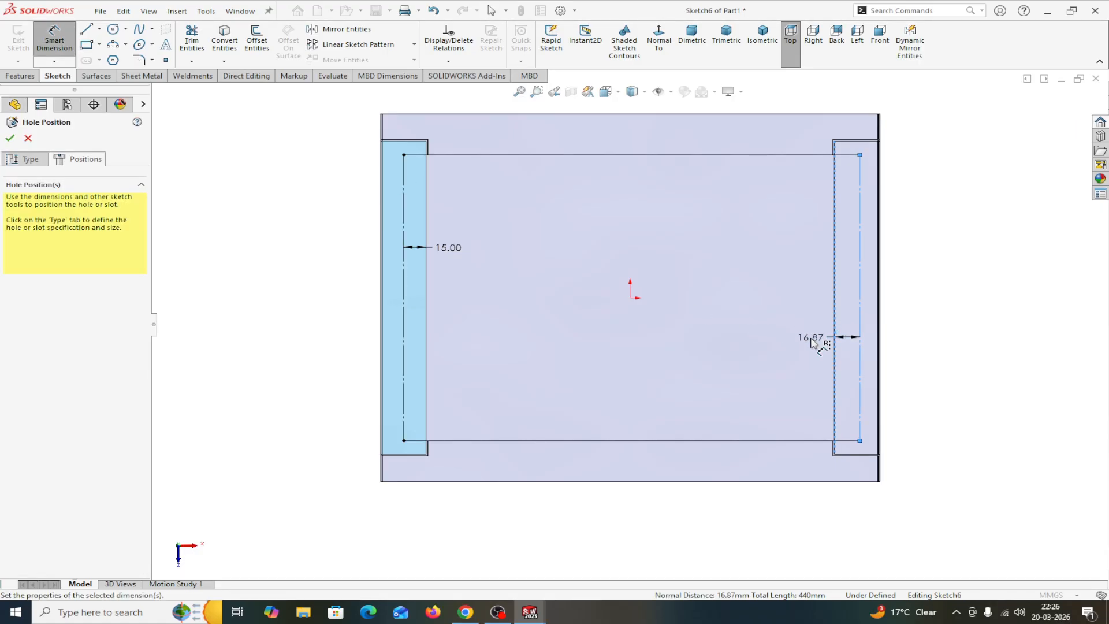
{"action": "left_click", "coordinate": [815, 342]}
{"action": "type", "text": "15"}
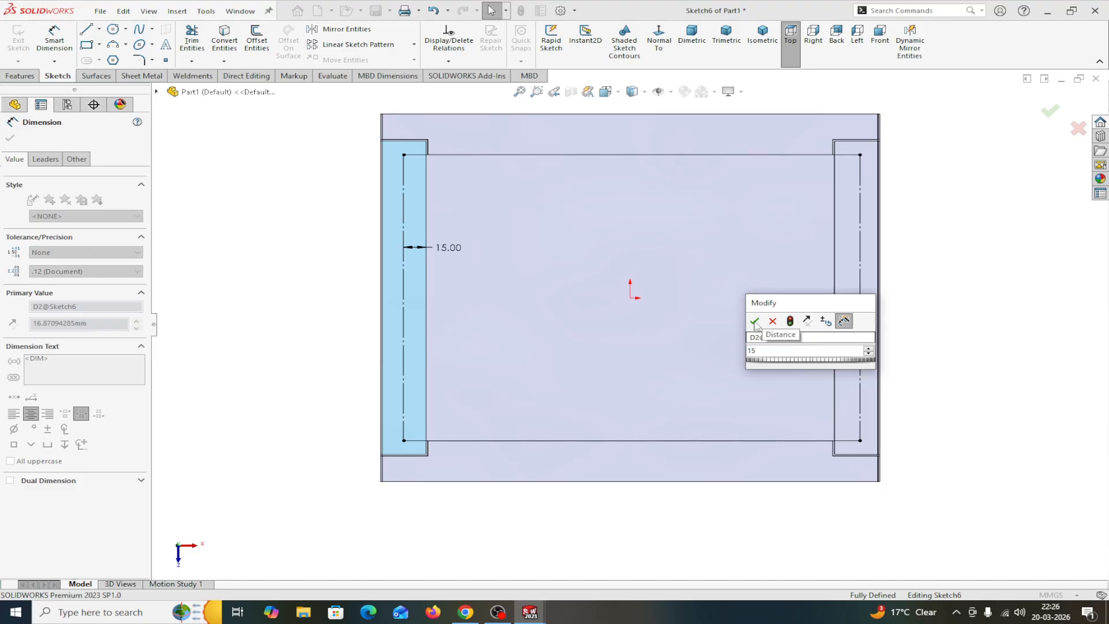
{"action": "left_click", "coordinate": [755, 321]}
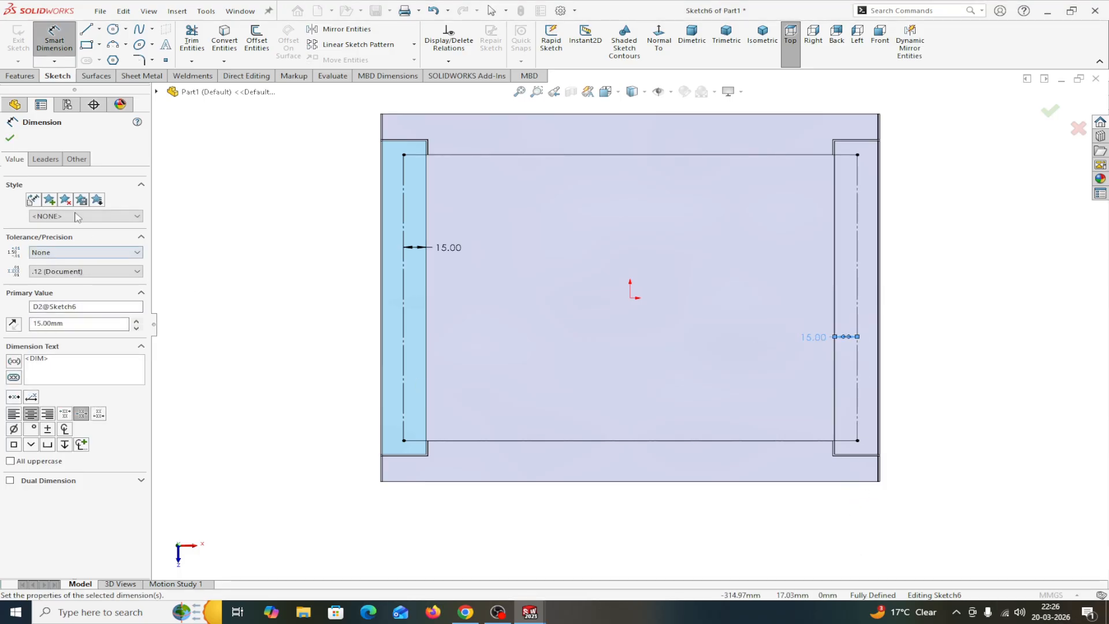
{"action": "left_click", "coordinate": [10, 138]}
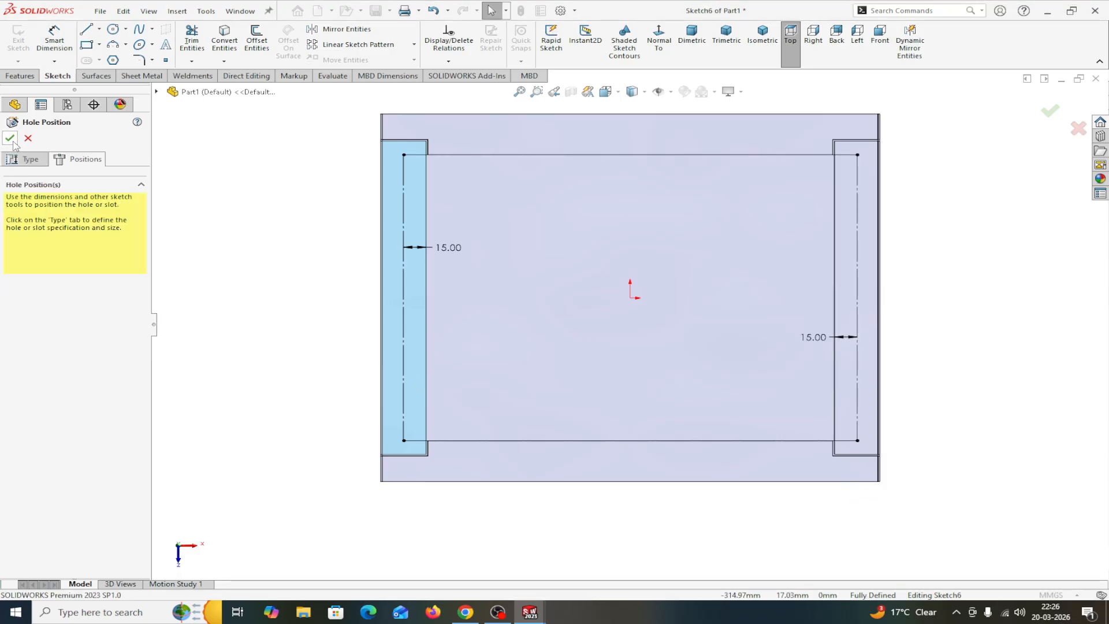
- Place six holes at the ends and midpoints of the rectangle's -X and +X sides, and finish the Hole Wizard feature
{"action": "left_click", "coordinate": [166, 61]}
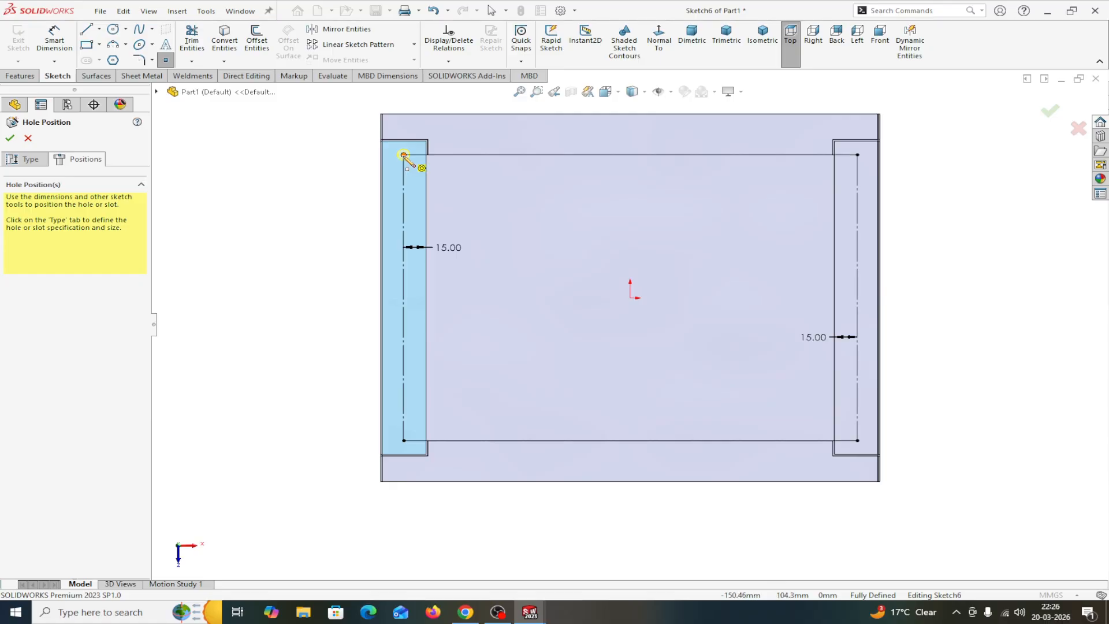
{"action": "left_click", "coordinate": [404, 298]}
{"action": "left_click", "coordinate": [404, 440]}
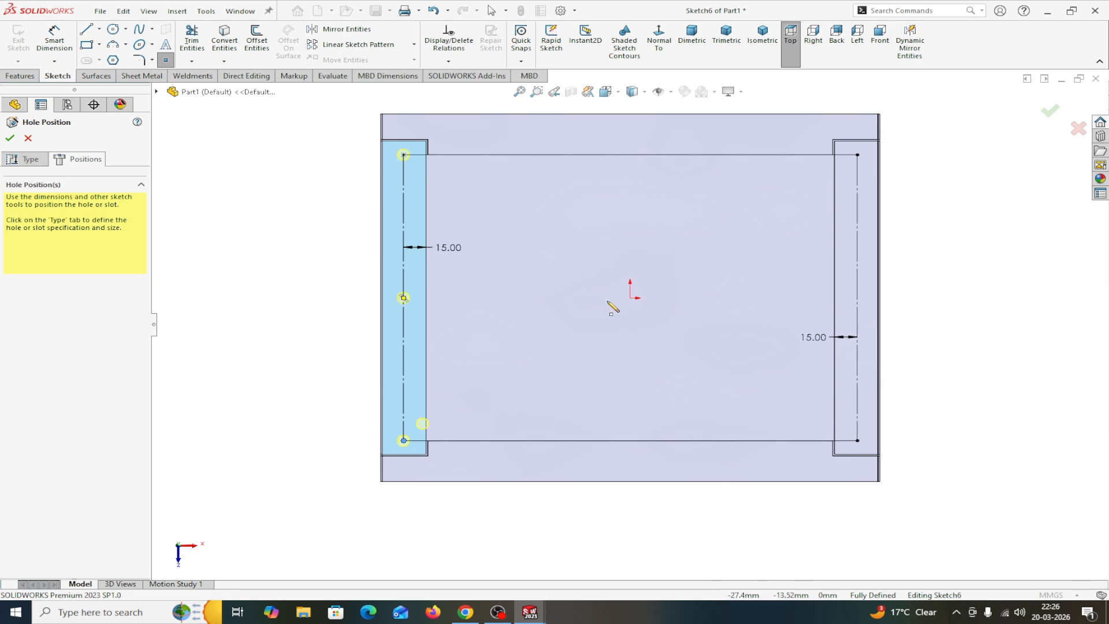
{"action": "left_click", "coordinate": [857, 155]}
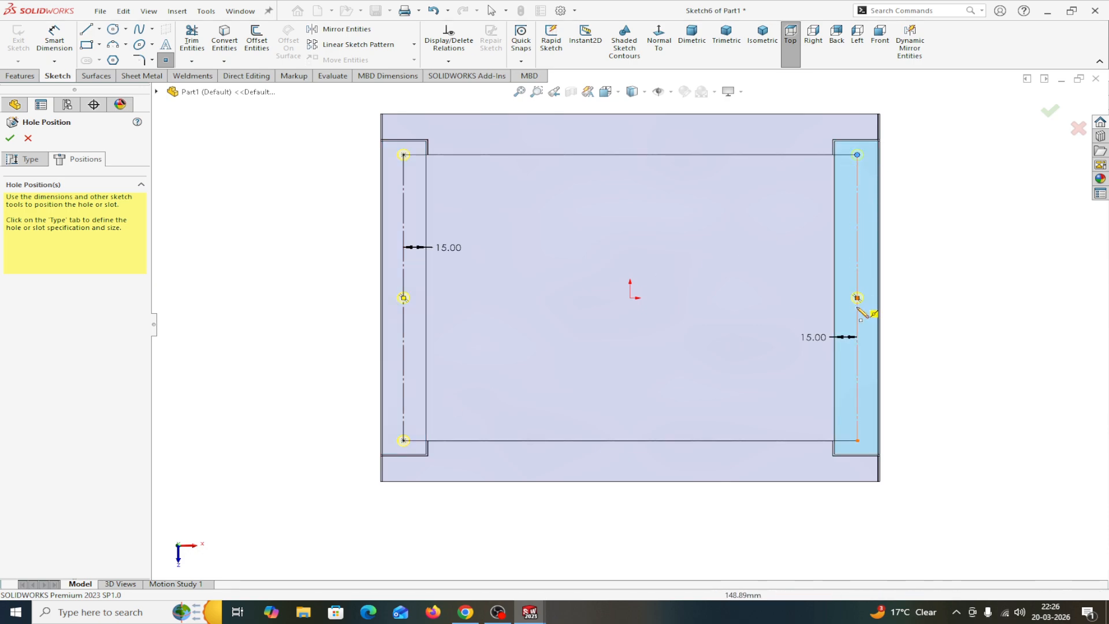
{"action": "left_click", "coordinate": [857, 298]}
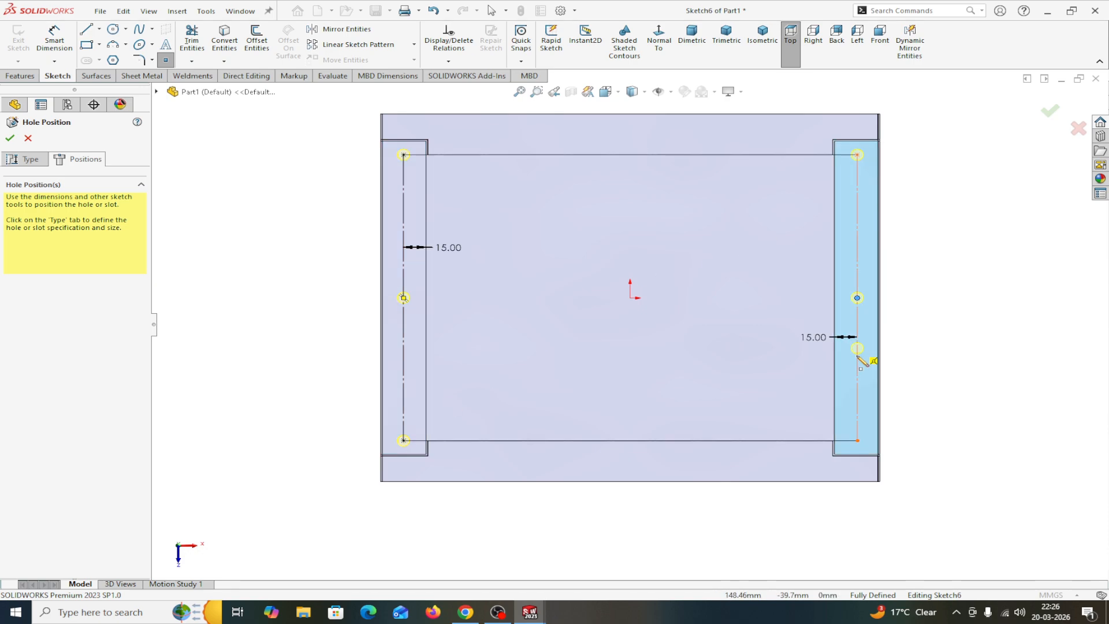
{"action": "left_click", "coordinate": [857, 440]}
{"action": "left_click", "coordinate": [10, 138]}
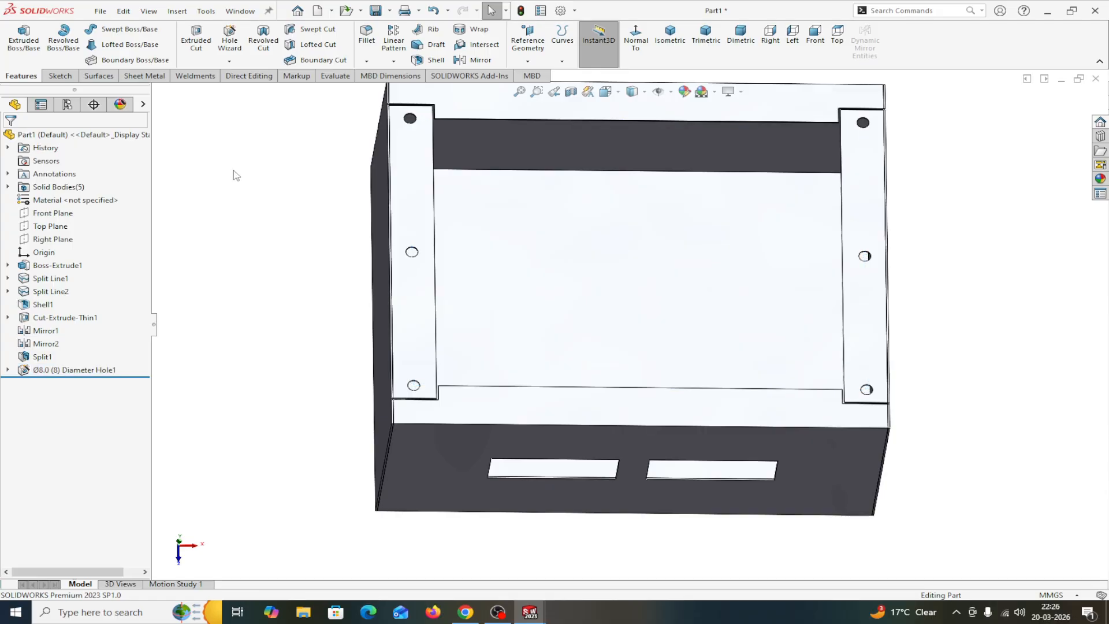
- Isolate the +X side wall body to check whether it includes its rim strip, and restore the full model
{"action": "mouse_move", "coordinate": [236, 173]}
{"action": "middle_mouse_down"}
{"action": "mouse_move", "coordinate": [218, 189]}
{"action": "mouse_move", "coordinate": [140, 180]}
{"action": "mouse_move", "coordinate": [223, 160]}
{"action": "mouse_move", "coordinate": [222, 175]}
{"action": "middle_mouse_up"}
{"action": "scroll", "coordinate": [287, 215], "scroll_direction": "up", "scroll_amount": 2}
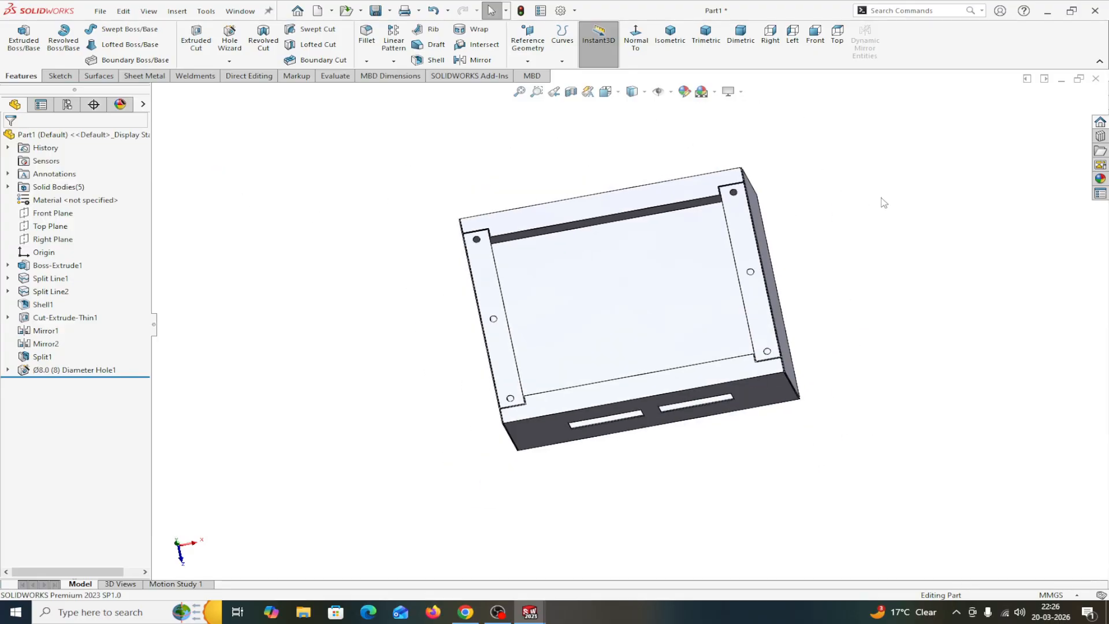
{"action": "middle_click_drag", "start_coordinate": [884, 202], "coordinate": [844, 241]}
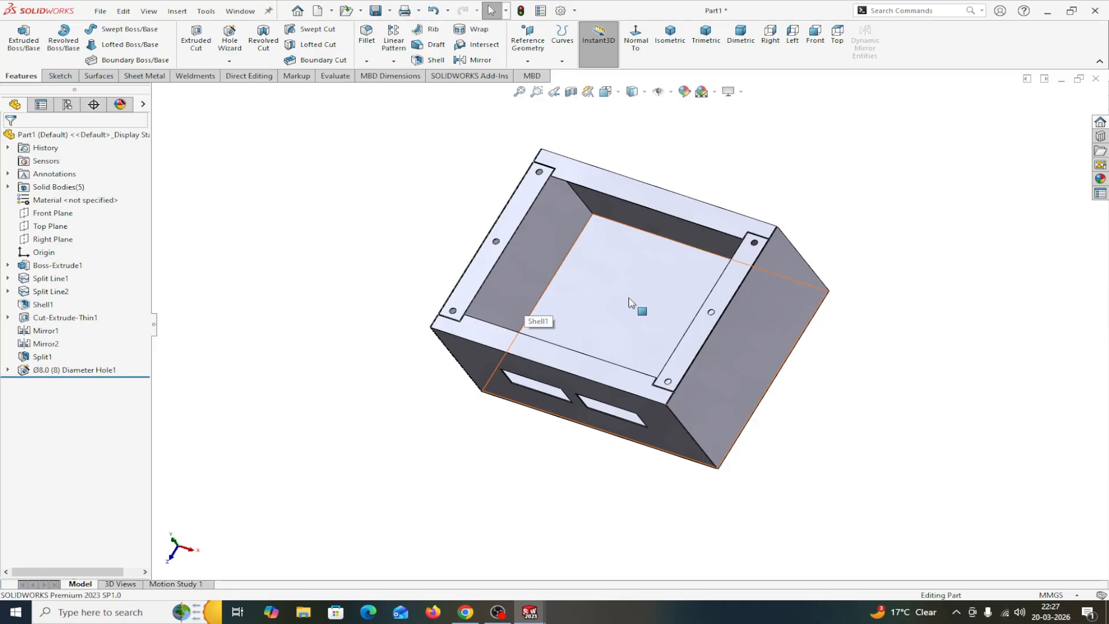
{"action": "right_click", "coordinate": [754, 345]}
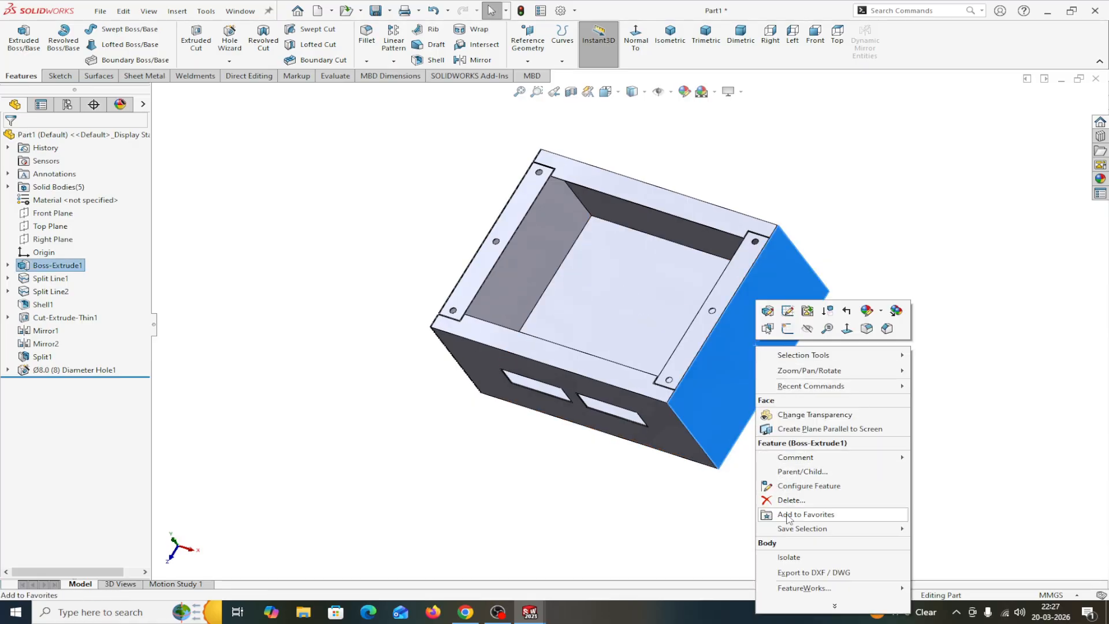
{"action": "left_click", "coordinate": [790, 557]}
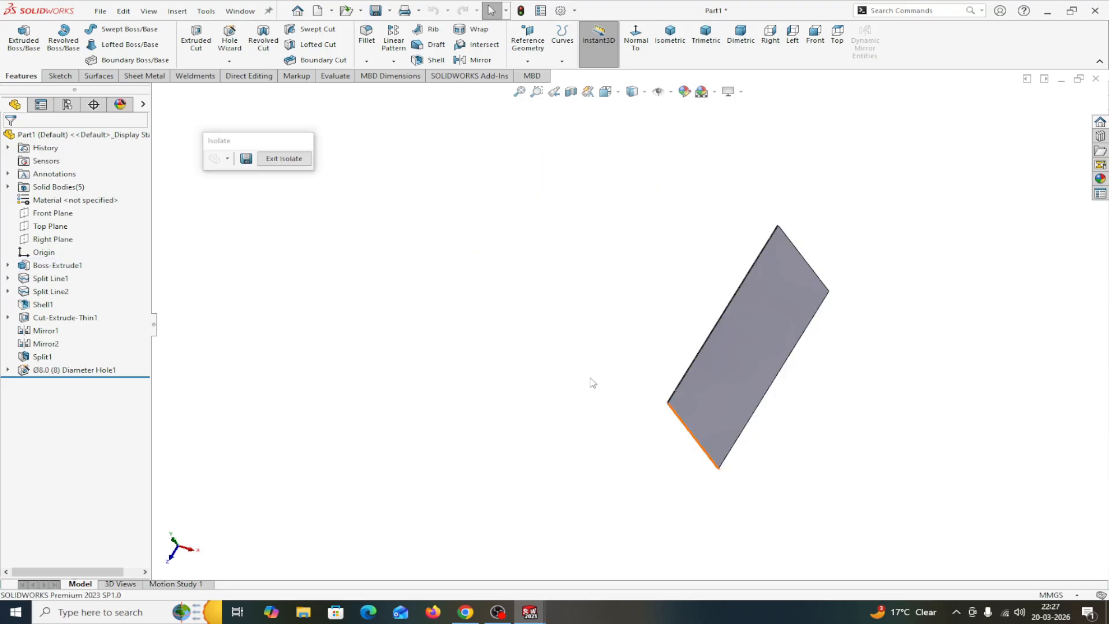
{"action": "left_click", "coordinate": [289, 166]}
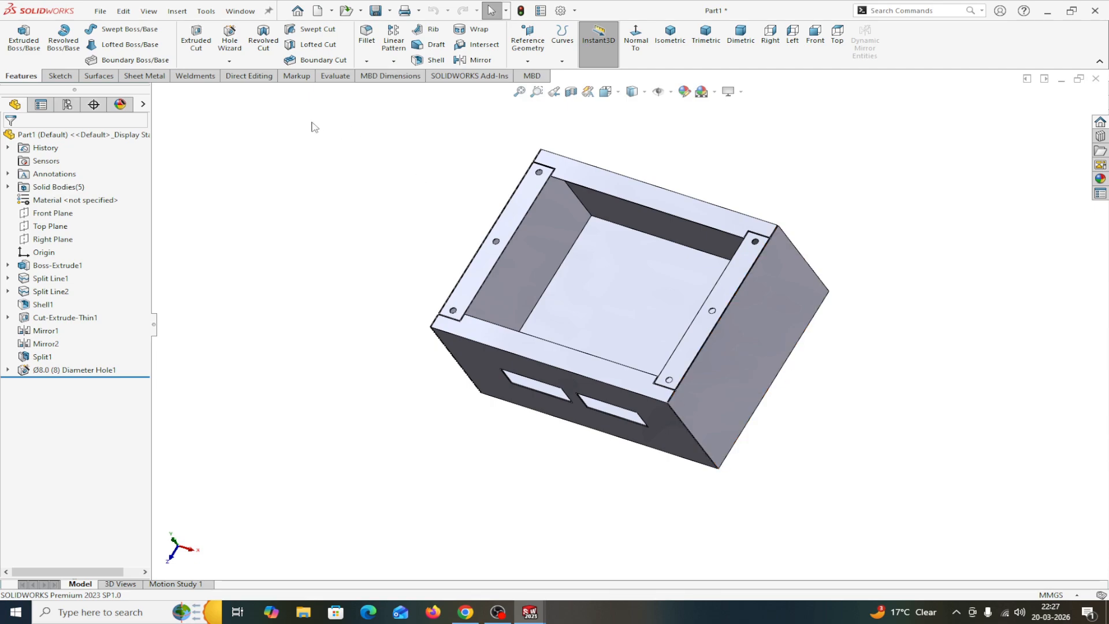
- Combine the +X side wall and the +X rim strip into one body using the Add operation
{"action": "left_click", "coordinate": [269, 79]}
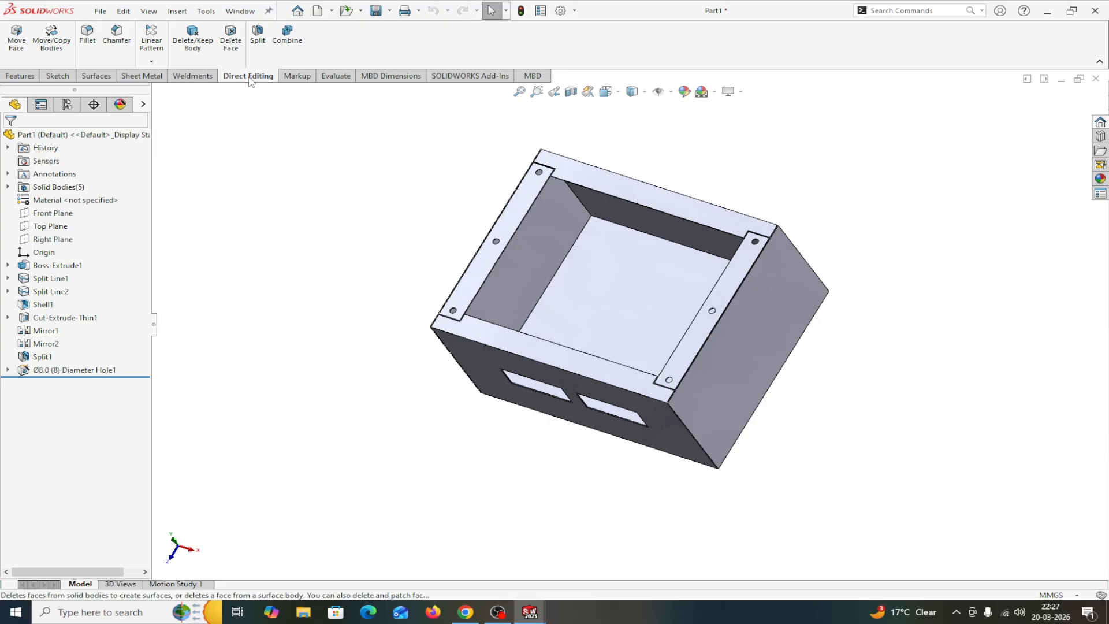
{"action": "right_click", "coordinate": [244, 81]}
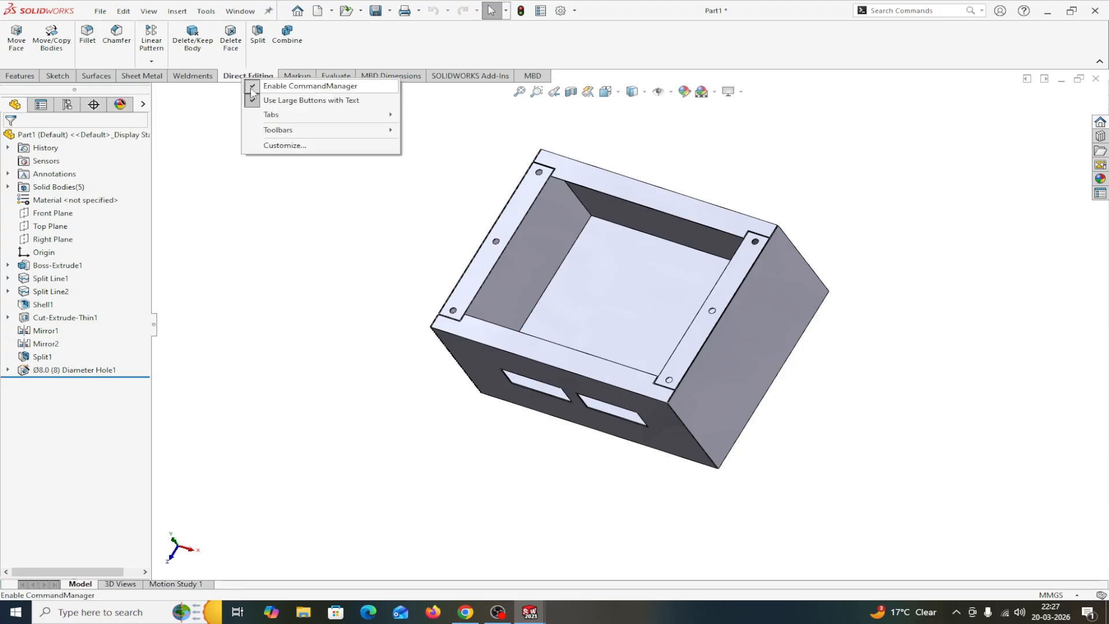
{"action": "mouse_move", "coordinate": [272, 115]}
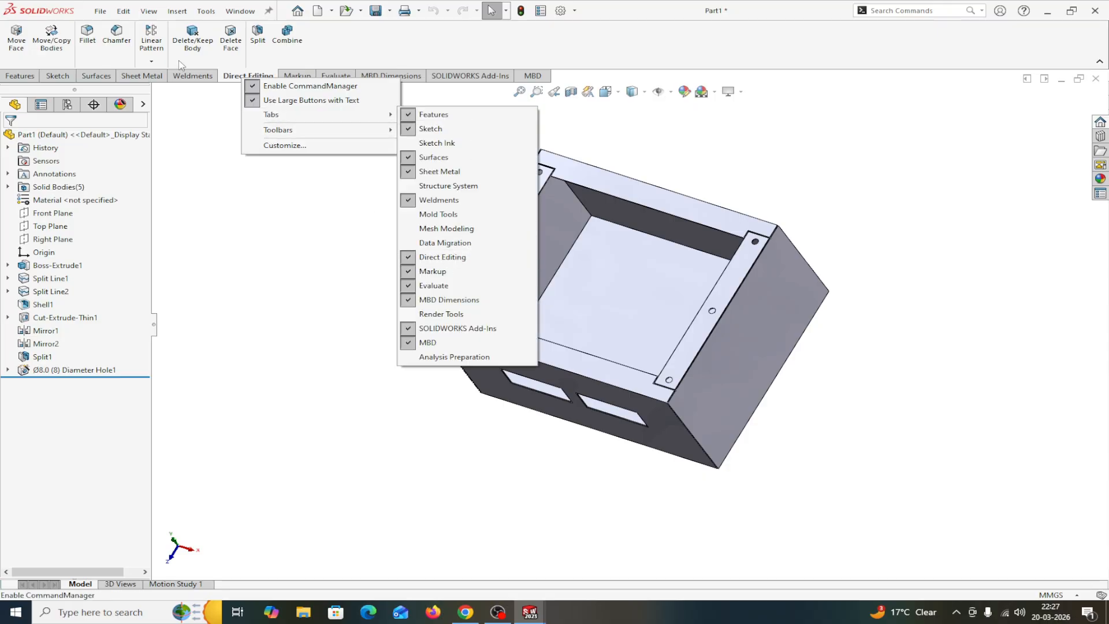
{"action": "left_click", "coordinate": [232, 82]}
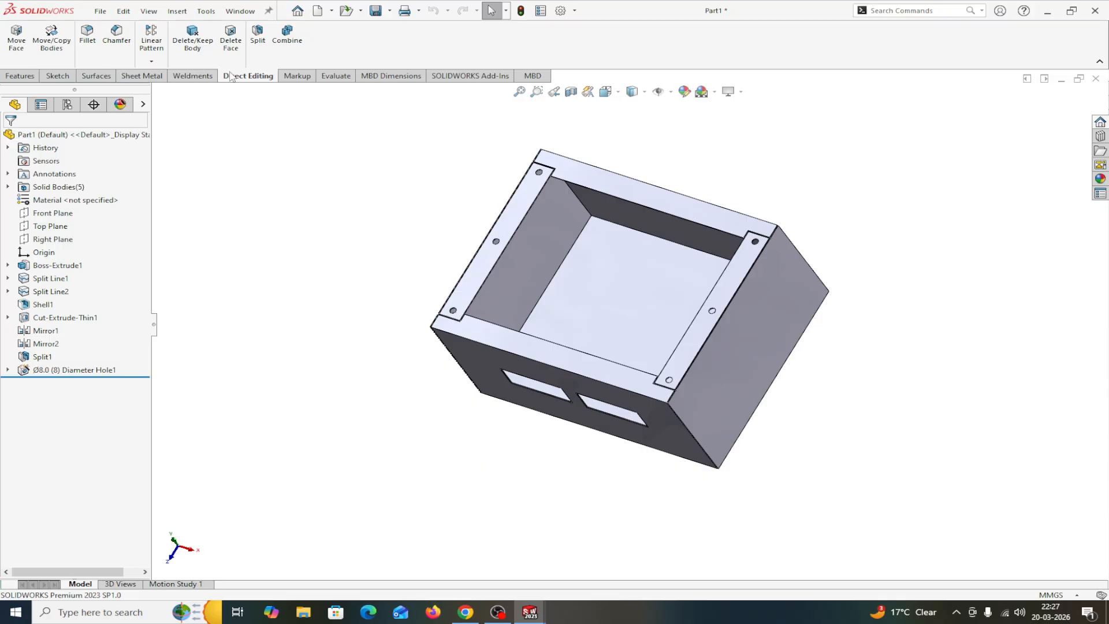
{"action": "left_click", "coordinate": [287, 35]}
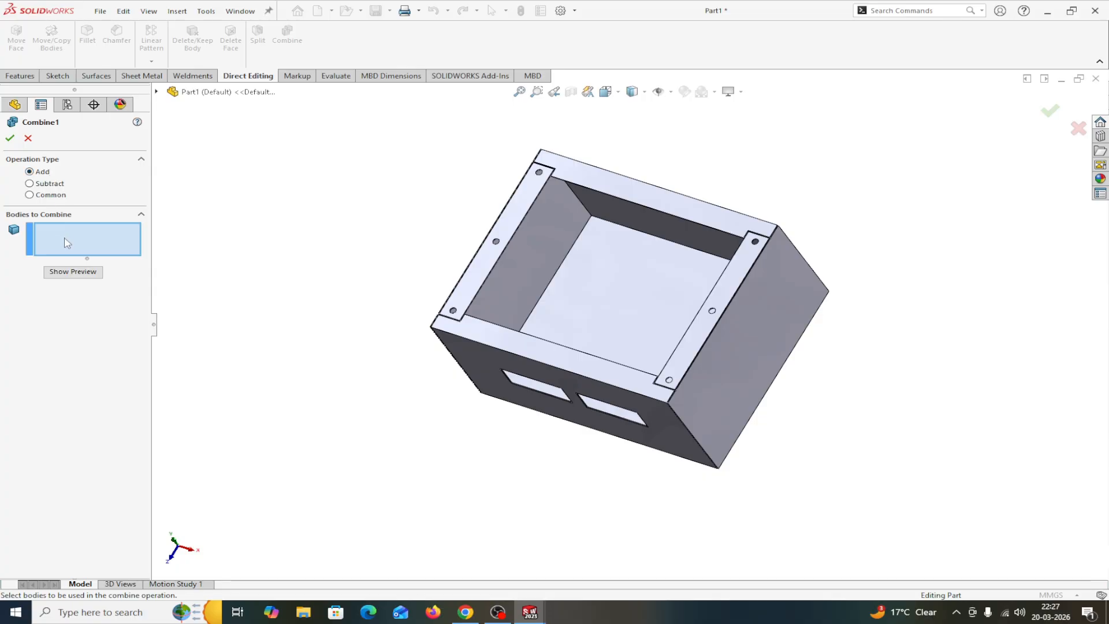
{"action": "left_click", "coordinate": [717, 345]}
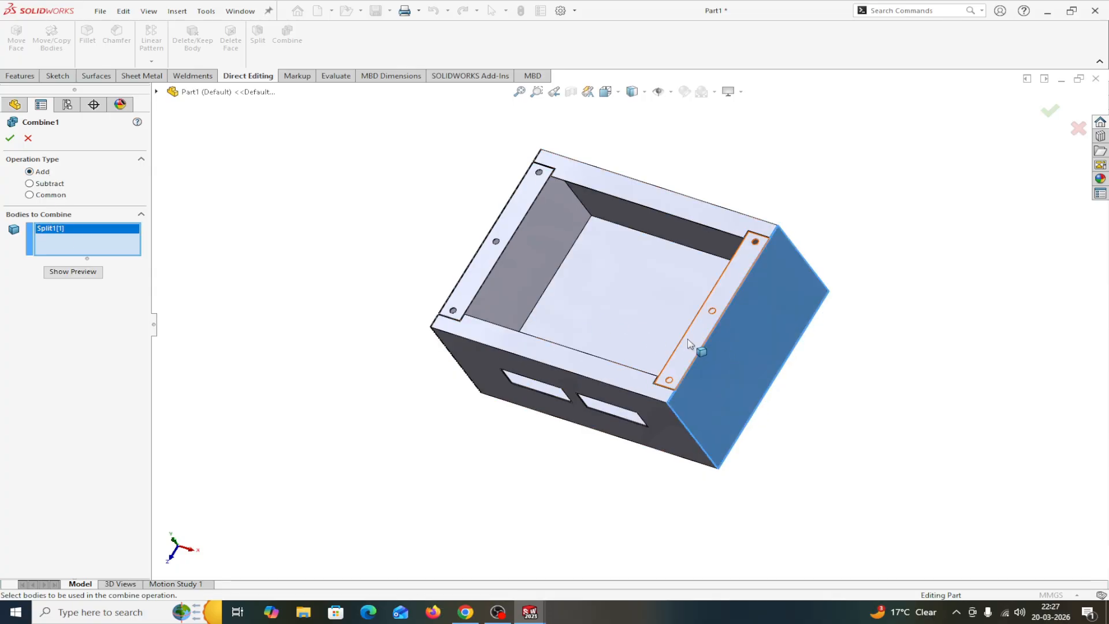
{"action": "left_click", "coordinate": [695, 340]}
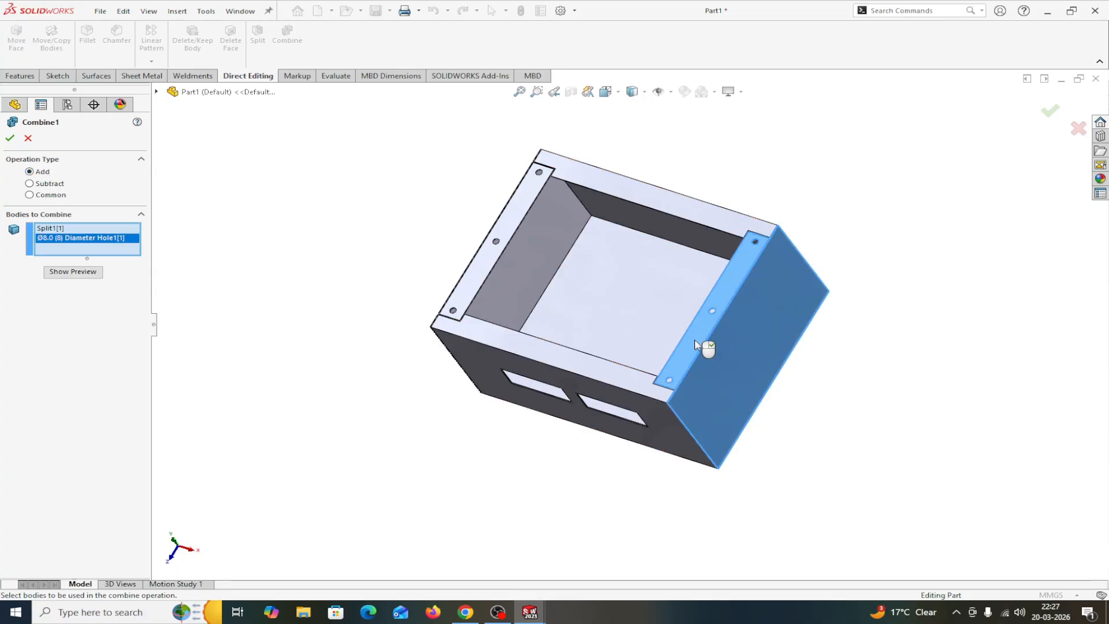
{"action": "left_click", "coordinate": [75, 271]}
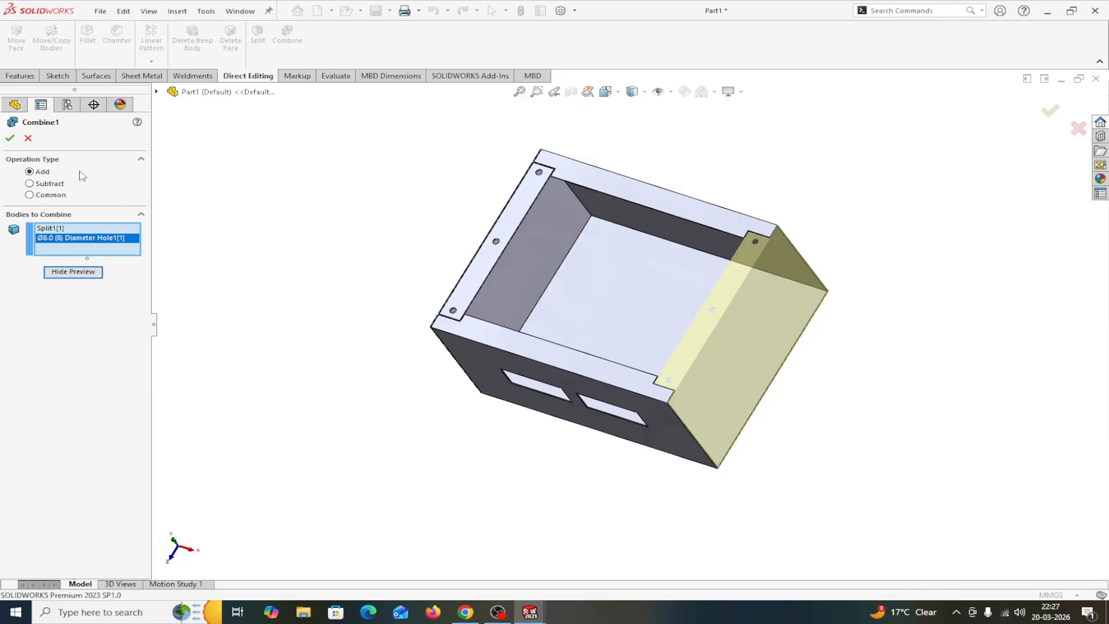
{"action": "left_click", "coordinate": [10, 138]}
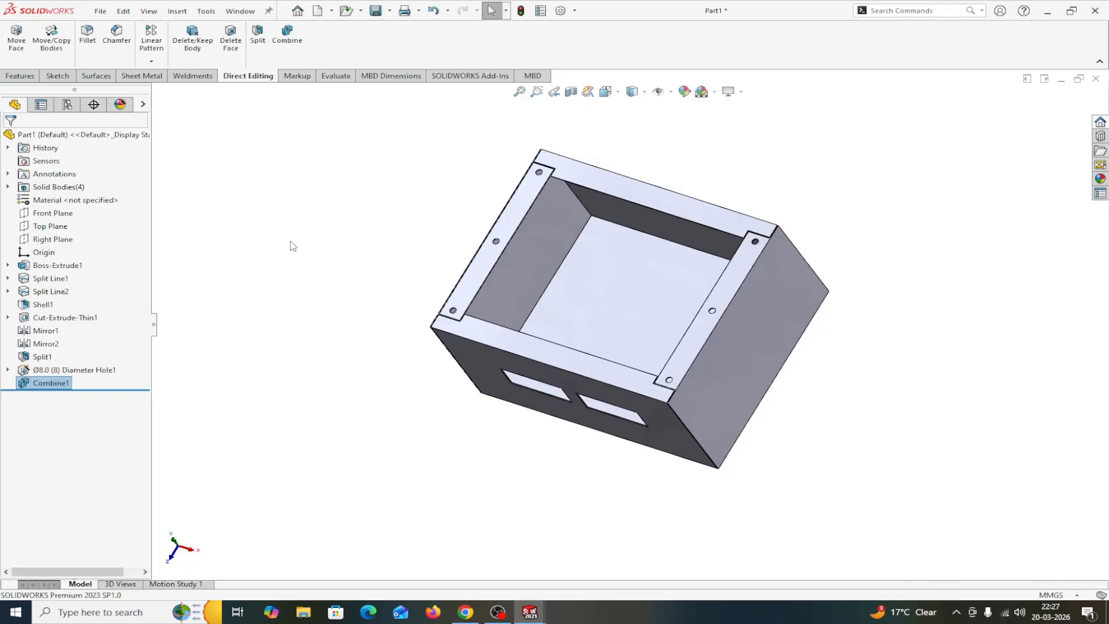
- Combine the -X side wall with the -X rim strip using the Add operation
{"action": "left_click", "coordinate": [287, 34]}
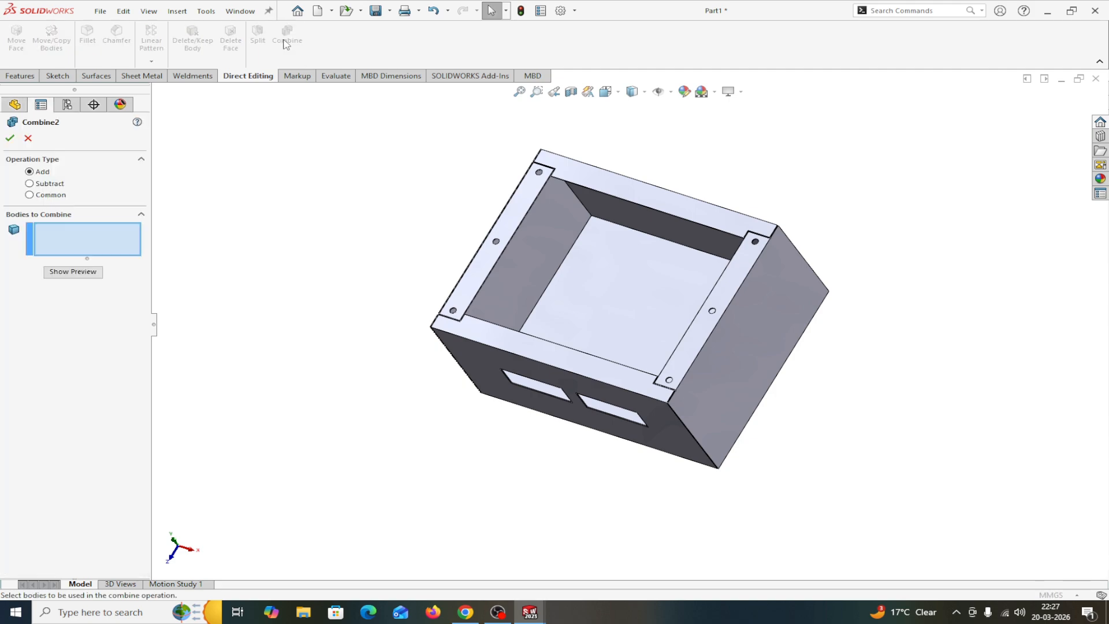
{"action": "left_click", "coordinate": [520, 239]}
{"action": "left_click", "coordinate": [516, 233]}
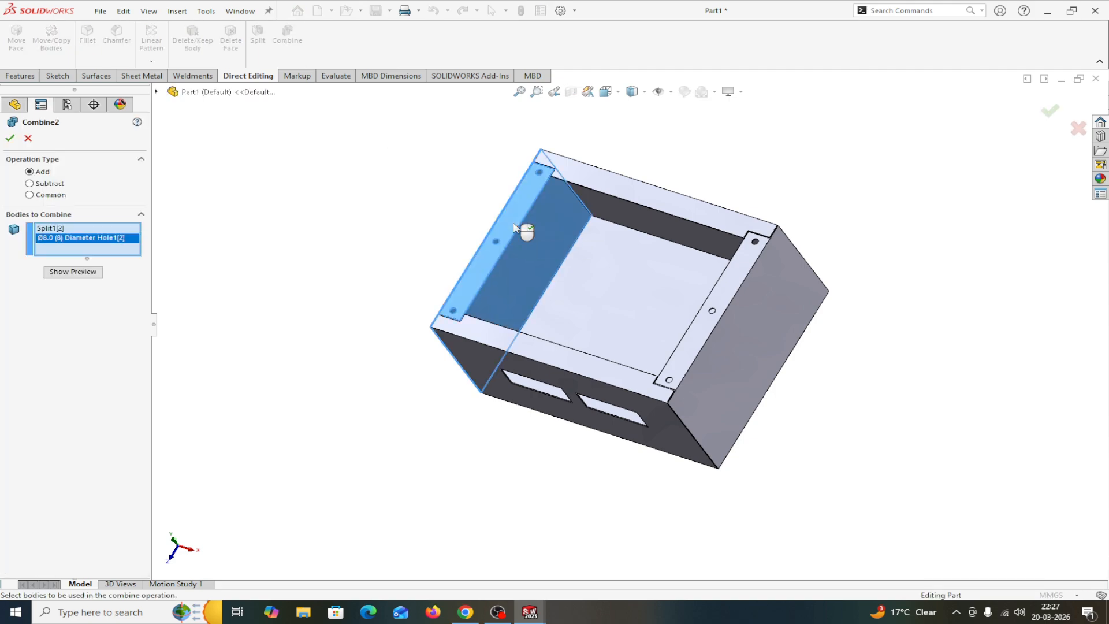
{"action": "left_click", "coordinate": [73, 271]}
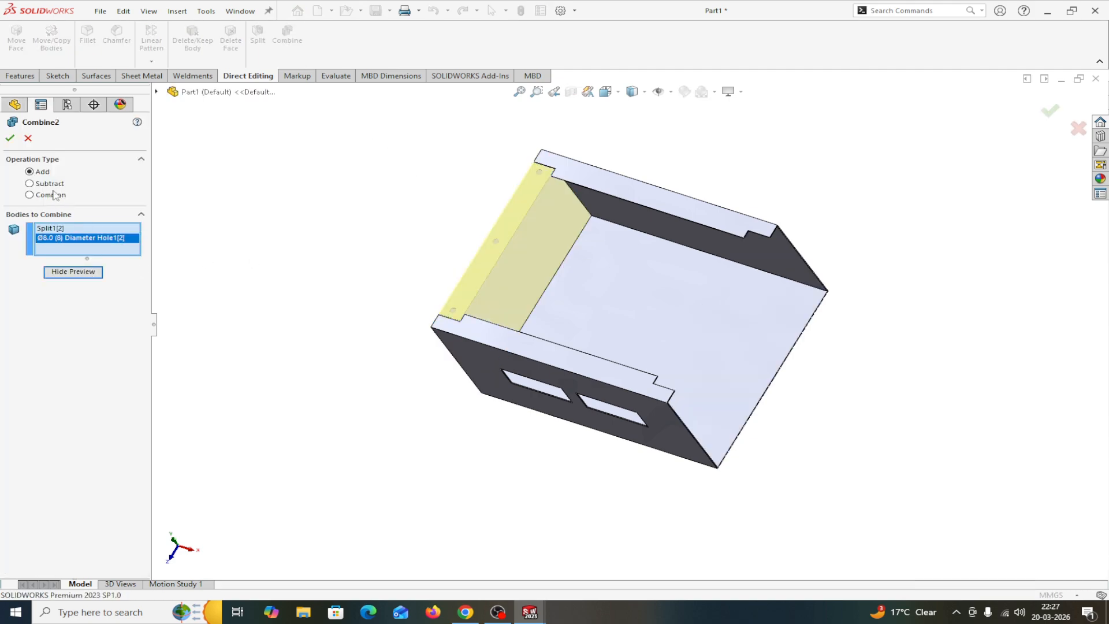
{"action": "left_click", "coordinate": [10, 139]}
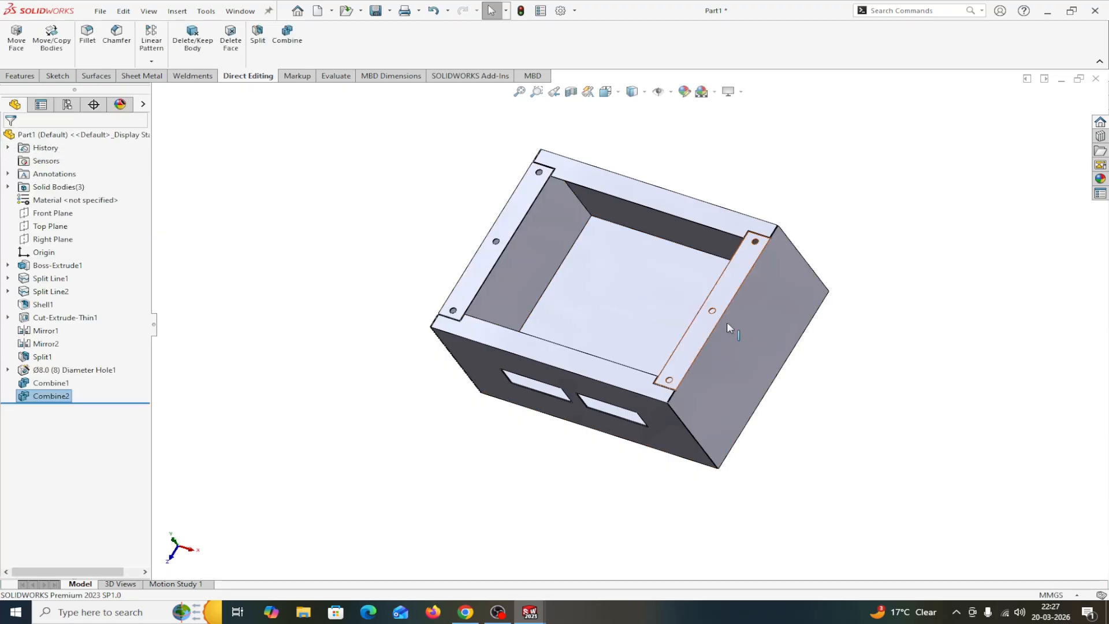
- Isolate the combined +X and -X side bodies one at a time to inspect them, and return to the full model
{"action": "right_click", "coordinate": [768, 329]}
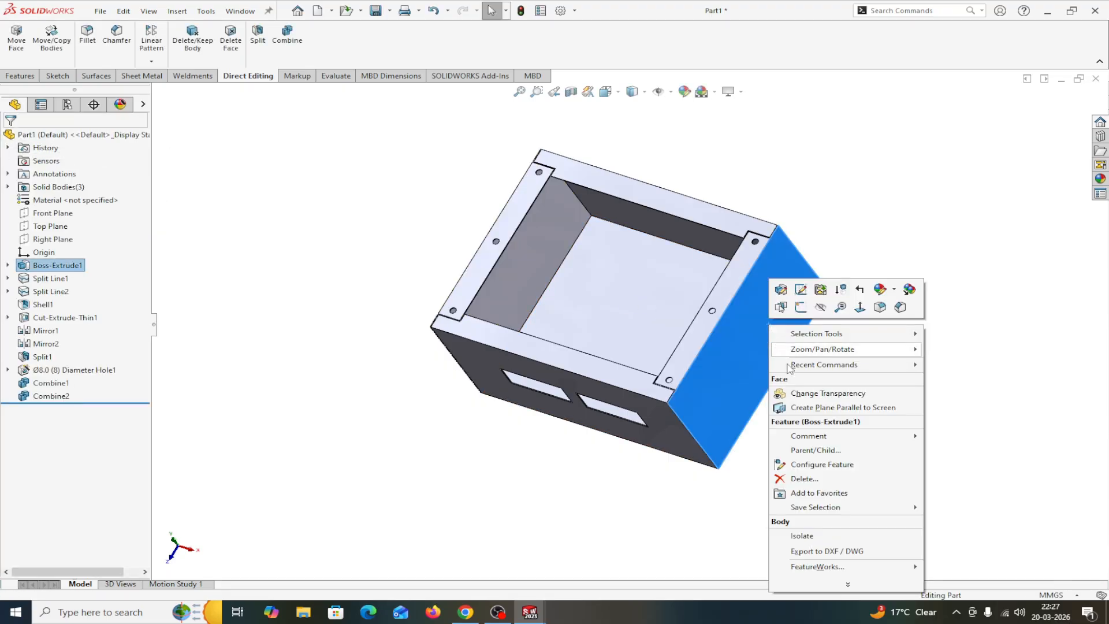
{"action": "left_click", "coordinate": [805, 547]}
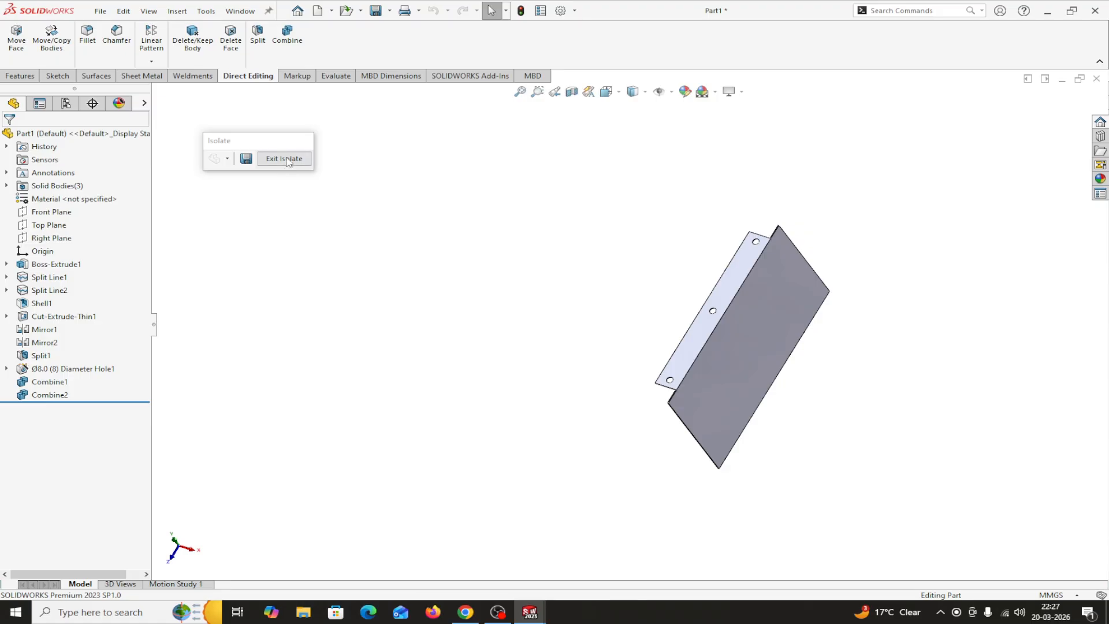
{"action": "right_click", "coordinate": [518, 258]}
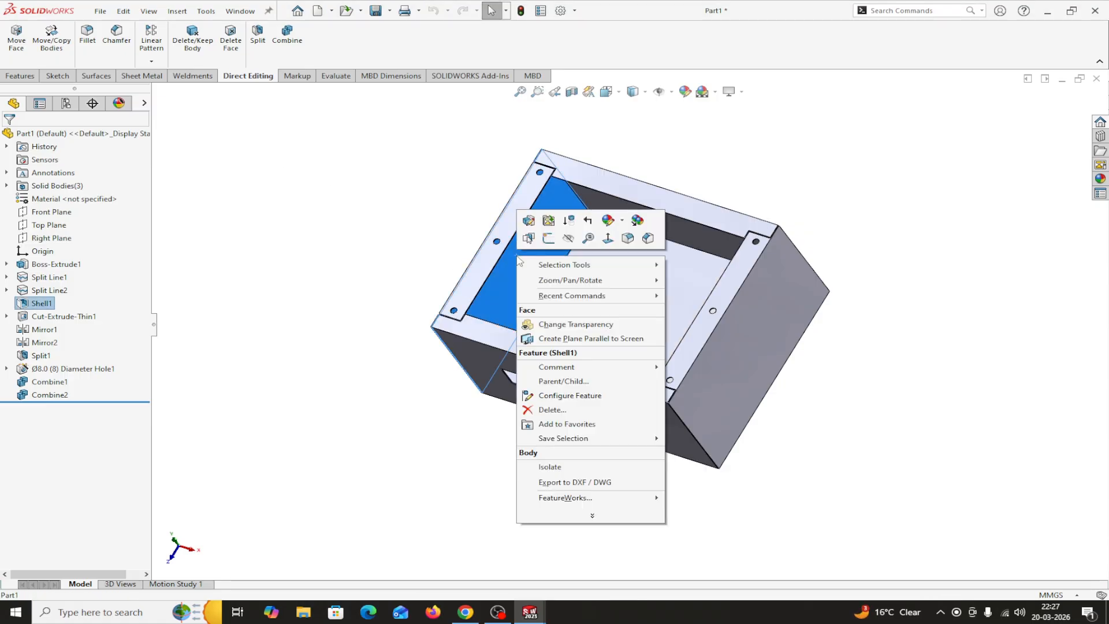
{"action": "left_click", "coordinate": [550, 466]}
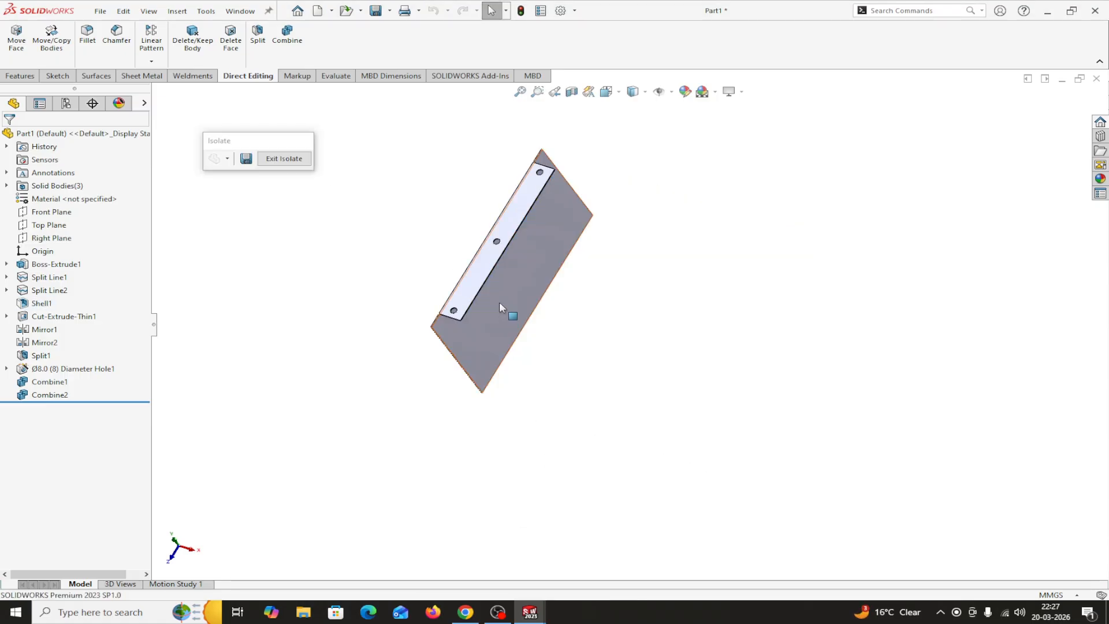
{"action": "left_click", "coordinate": [282, 161]}
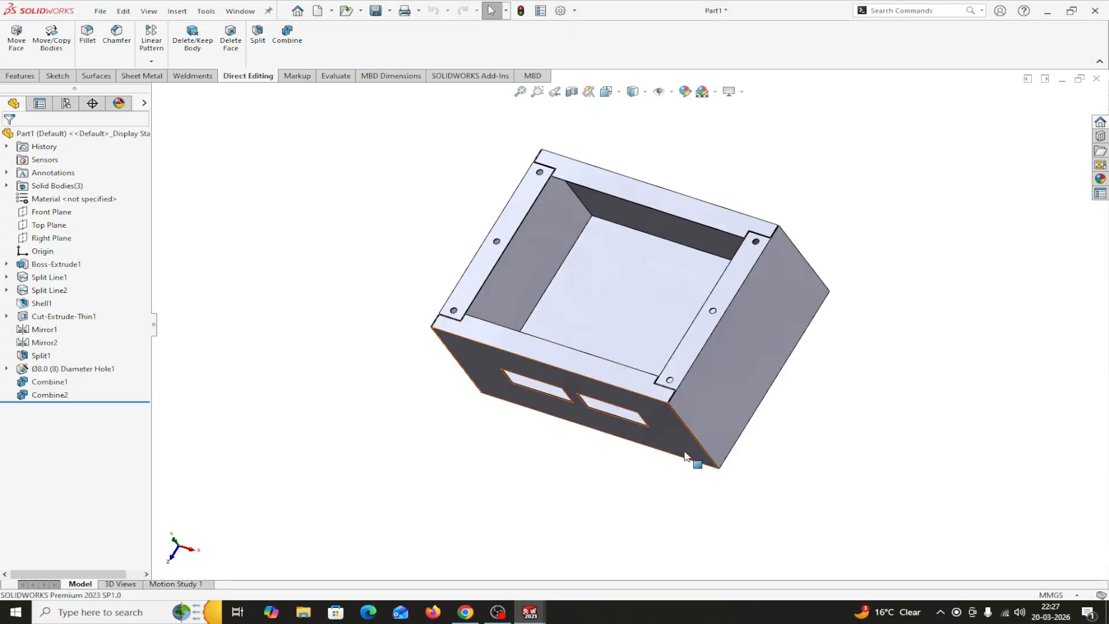
{"action": "middle_click_drag", "start_coordinate": [750, 490], "coordinate": [774, 475]}
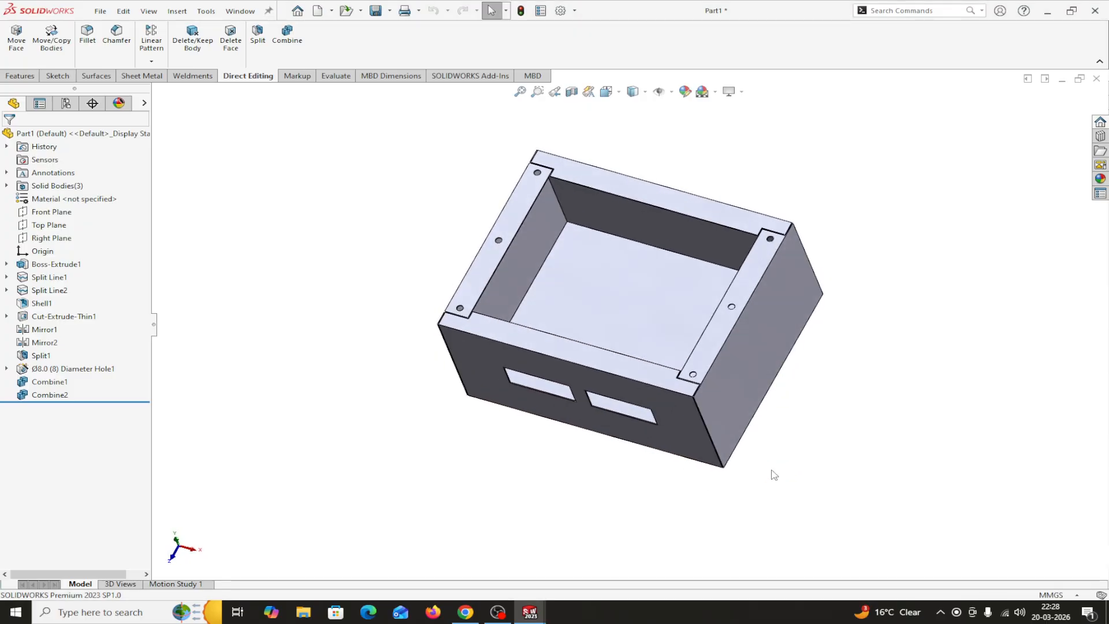
- Isolate the U-shaped body formed by the floor and the front and back walls, and return to the full model
{"action": "right_click", "coordinate": [654, 312]}
{"action": "left_click", "coordinate": [684, 517]}
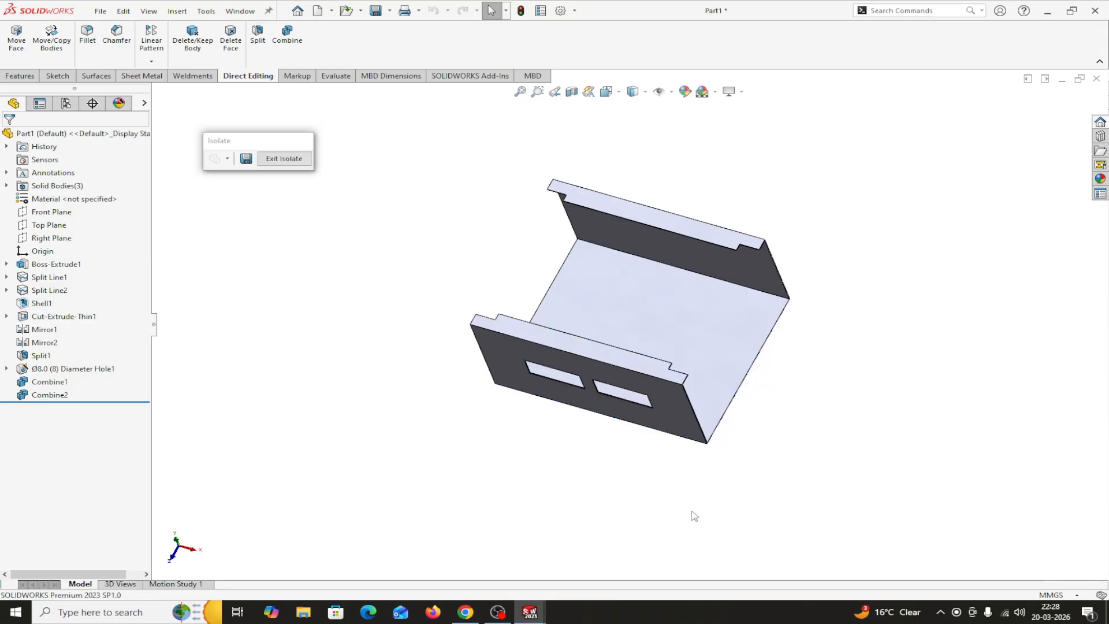
{"action": "left_click", "coordinate": [286, 159]}
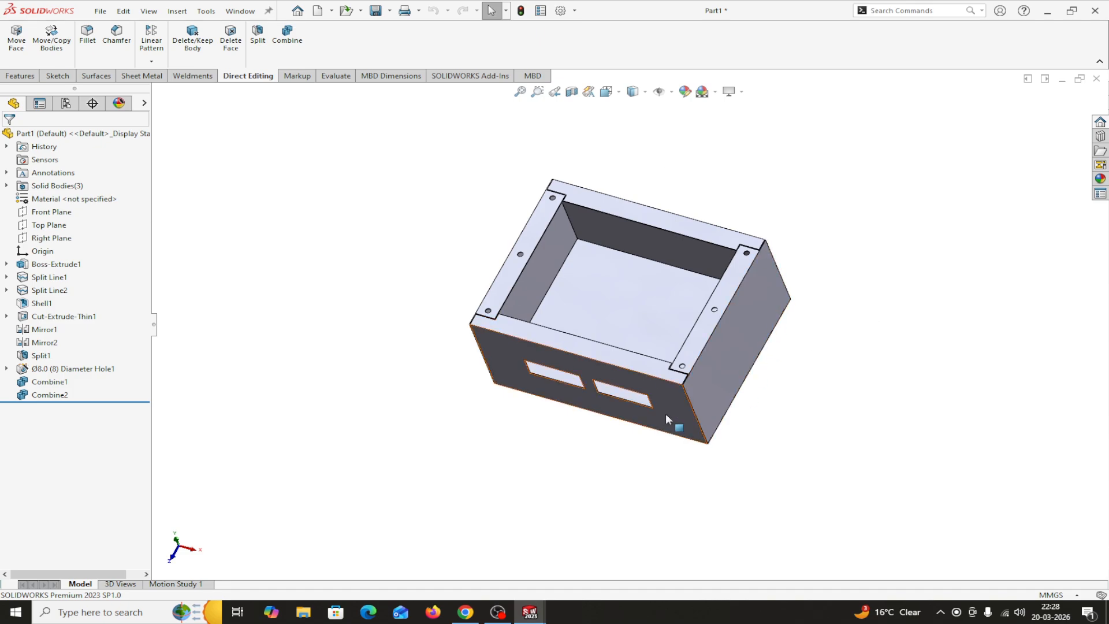
- Insert sheet-metal bends in the +X side body, fixing its inner wall face, with a 1.20 mm bend radius and rectangular auto relief of 0.5
{"action": "left_click", "coordinate": [154, 77]}
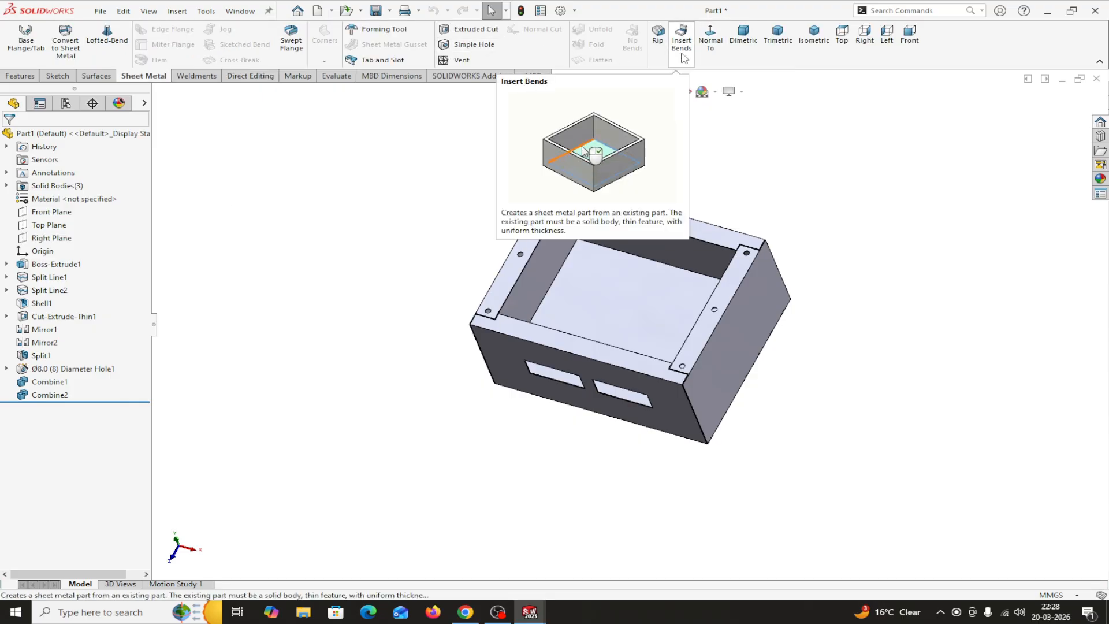
{"action": "left_click", "coordinate": [683, 40]}
{"action": "middle_click_drag", "start_coordinate": [859, 304], "coordinate": [930, 306]}
{"action": "left_click", "coordinate": [729, 314]}
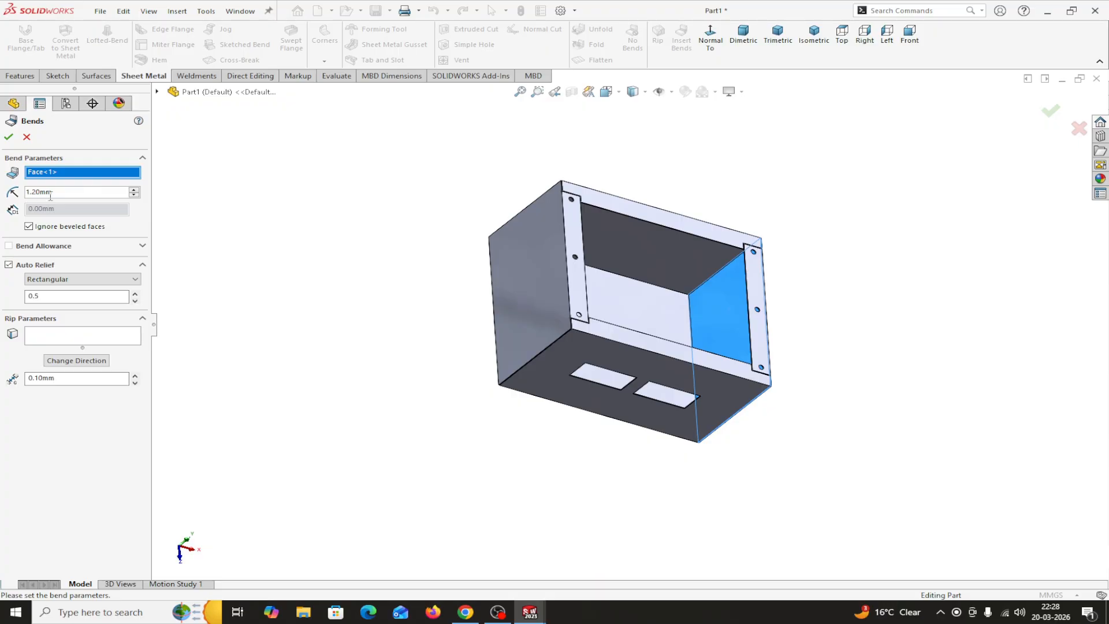
{"action": "middle_click_drag", "start_coordinate": [237, 228], "coordinate": [272, 209]}
{"action": "scroll", "coordinate": [728, 238], "scroll_direction": "down", "scroll_amount": 4}
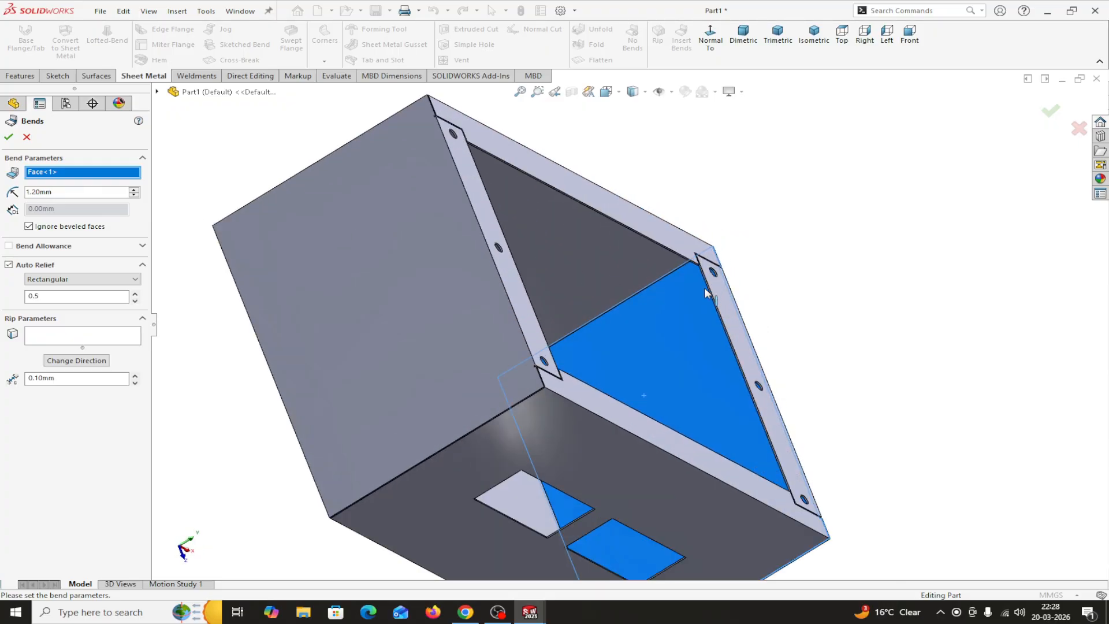
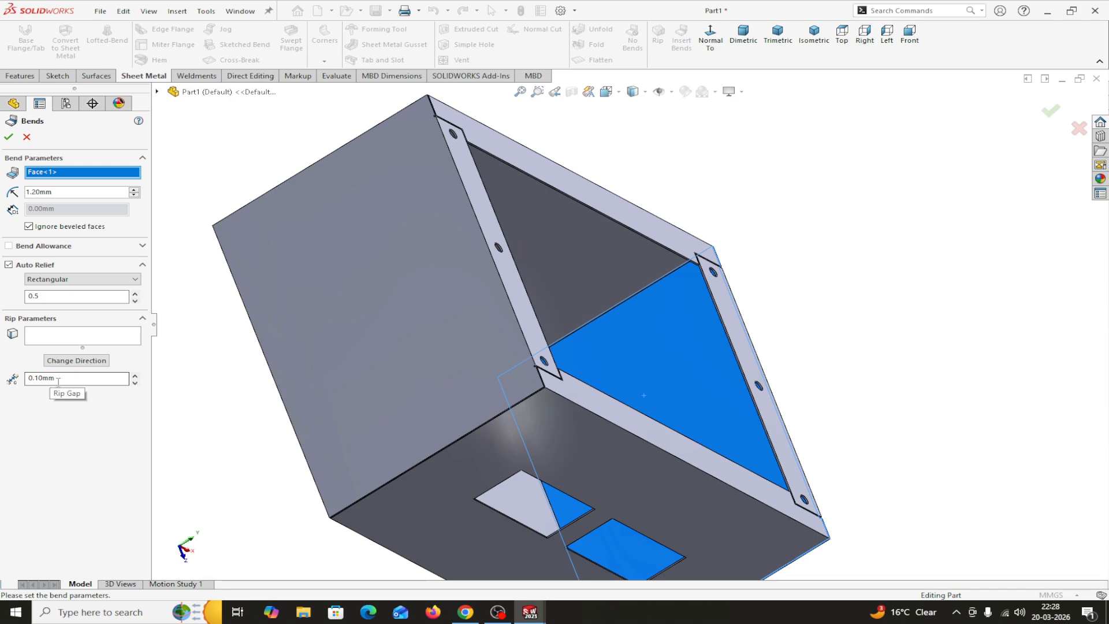
{"action": "left_click", "coordinate": [8, 136]}
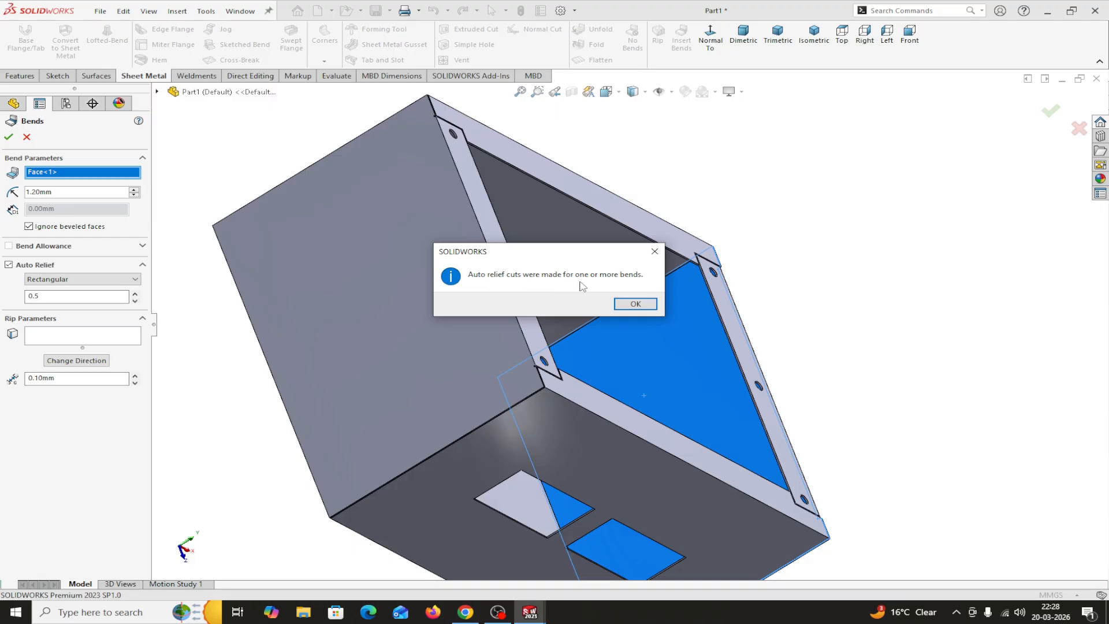
{"action": "left_click", "coordinate": [643, 303]}
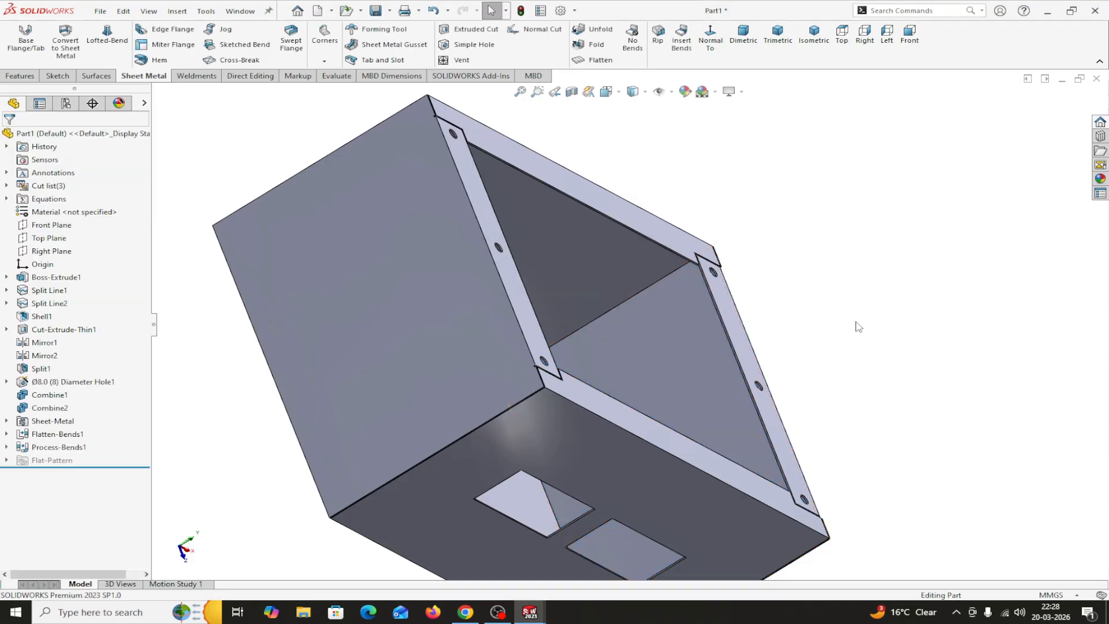
- Check the cut list to see which body is listed as a sheet-metal item
{"action": "middle_click_drag", "start_coordinate": [800, 300], "coordinate": [817, 382]}
{"action": "scroll", "coordinate": [817, 383], "scroll_direction": "up", "scroll_amount": 3}
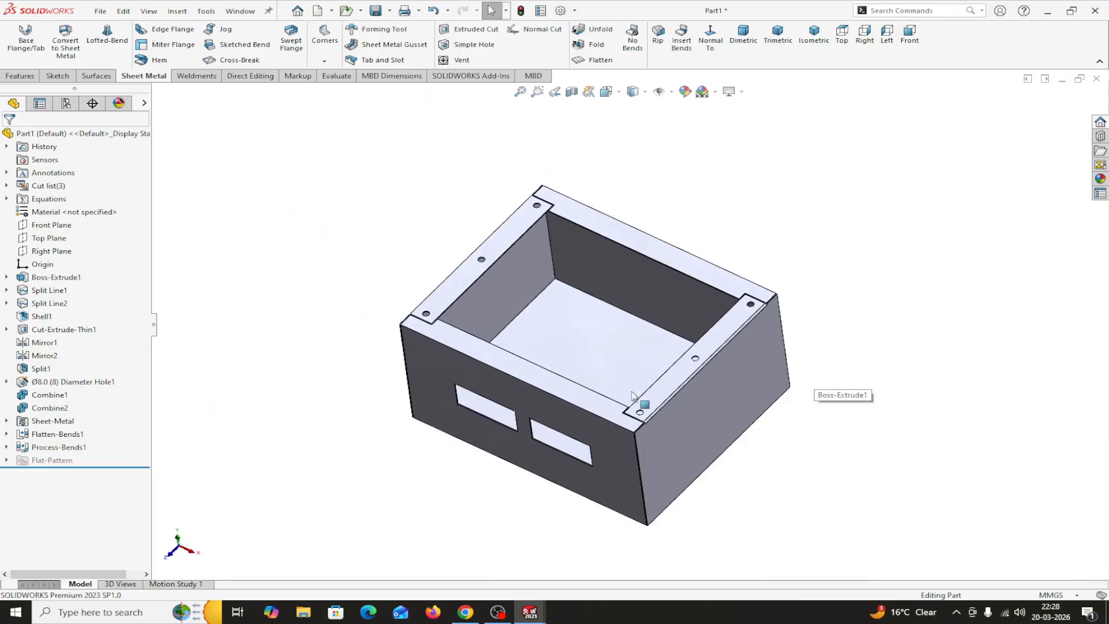
{"action": "left_click", "coordinate": [6, 185]}
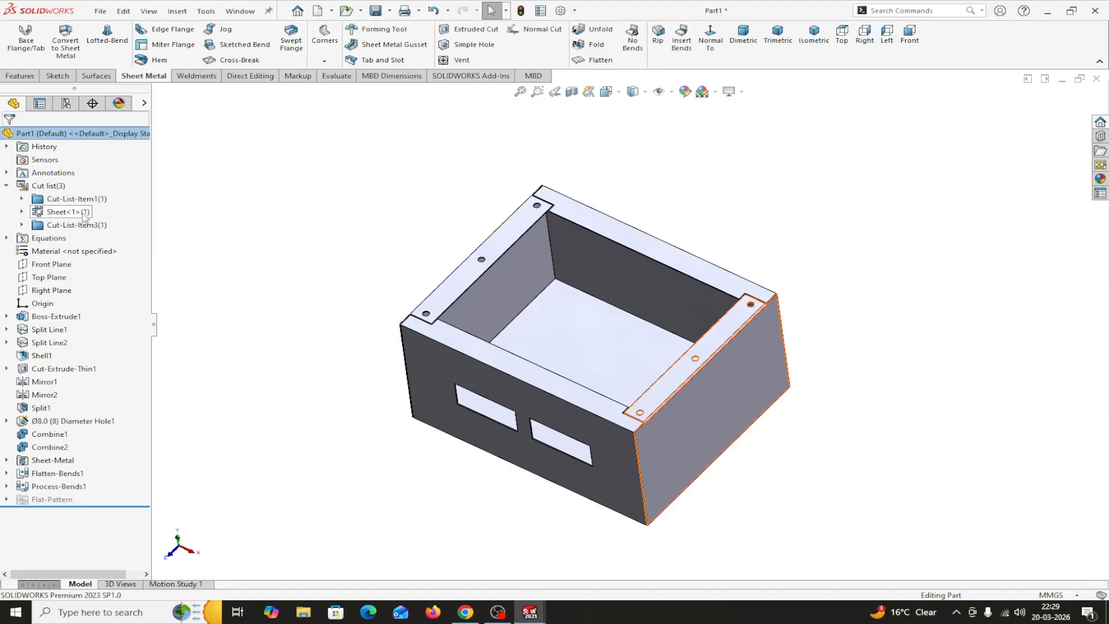
{"action": "left_click", "coordinate": [58, 212]}
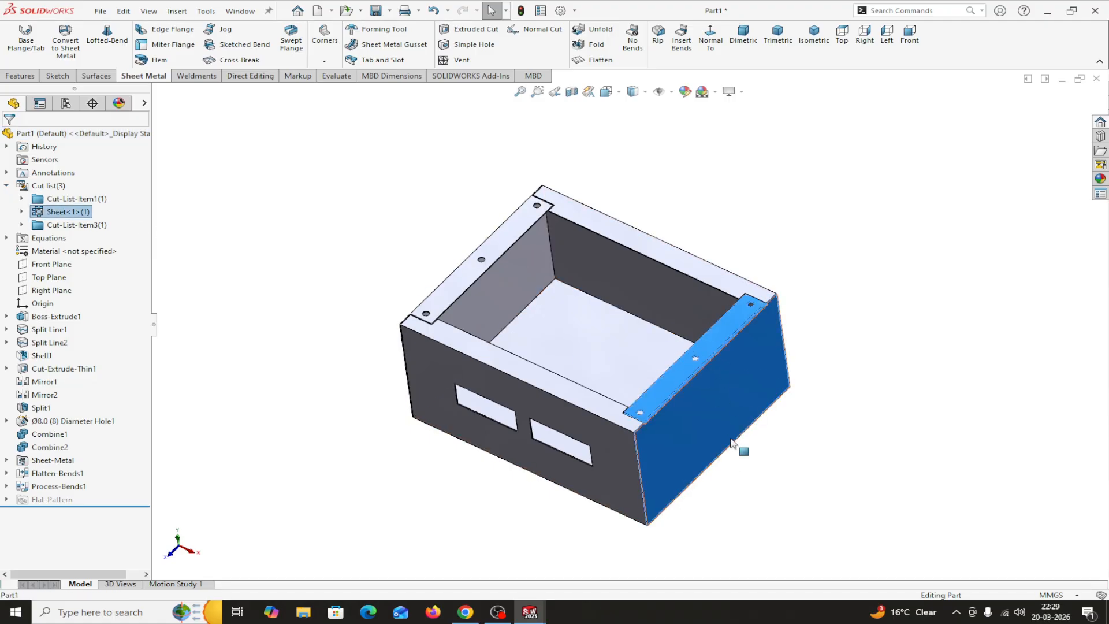
{"action": "left_click", "coordinate": [7, 186]}
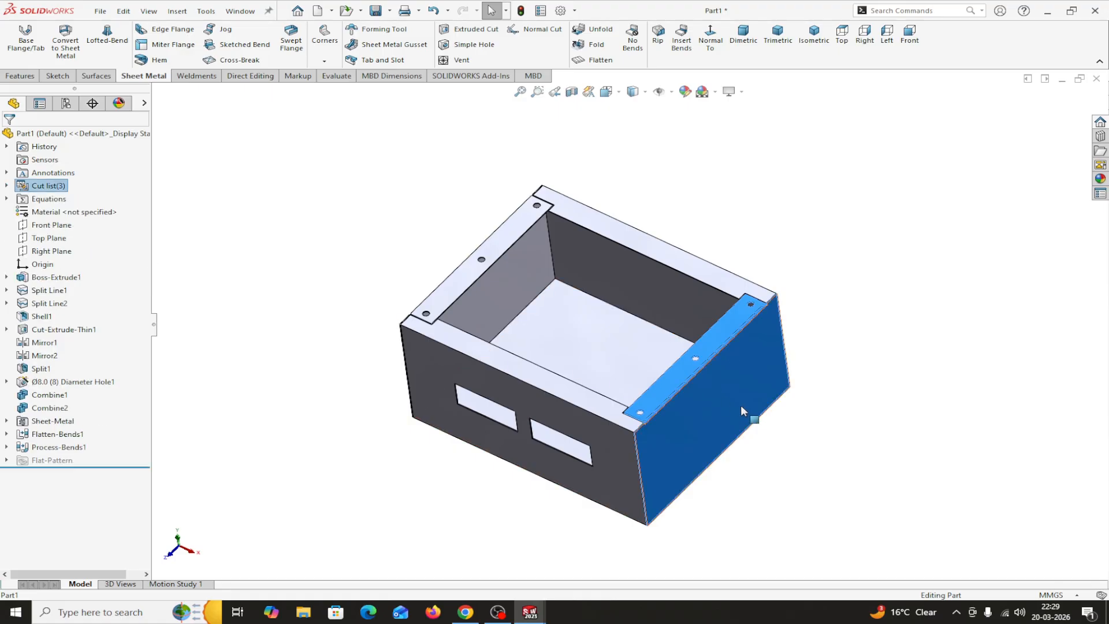
{"action": "middle_click_drag", "start_coordinate": [848, 474], "coordinate": [852, 472]}
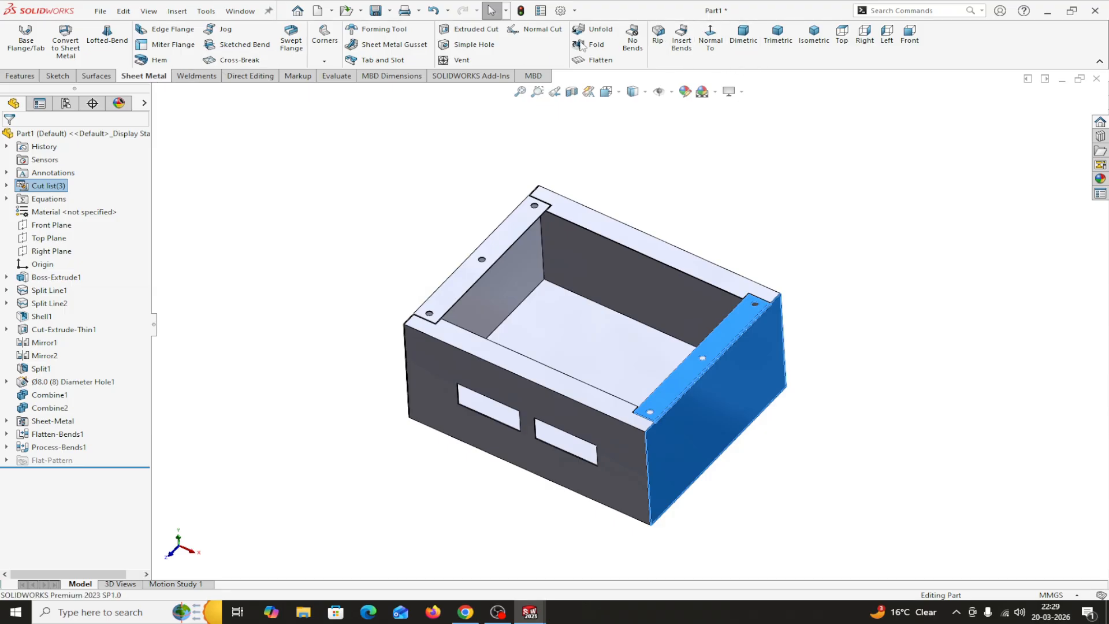
- Insert sheet-metal bends in the -X side body, fixing its inner wall face and keeping the default bend parameters
{"action": "left_click", "coordinate": [682, 35]}
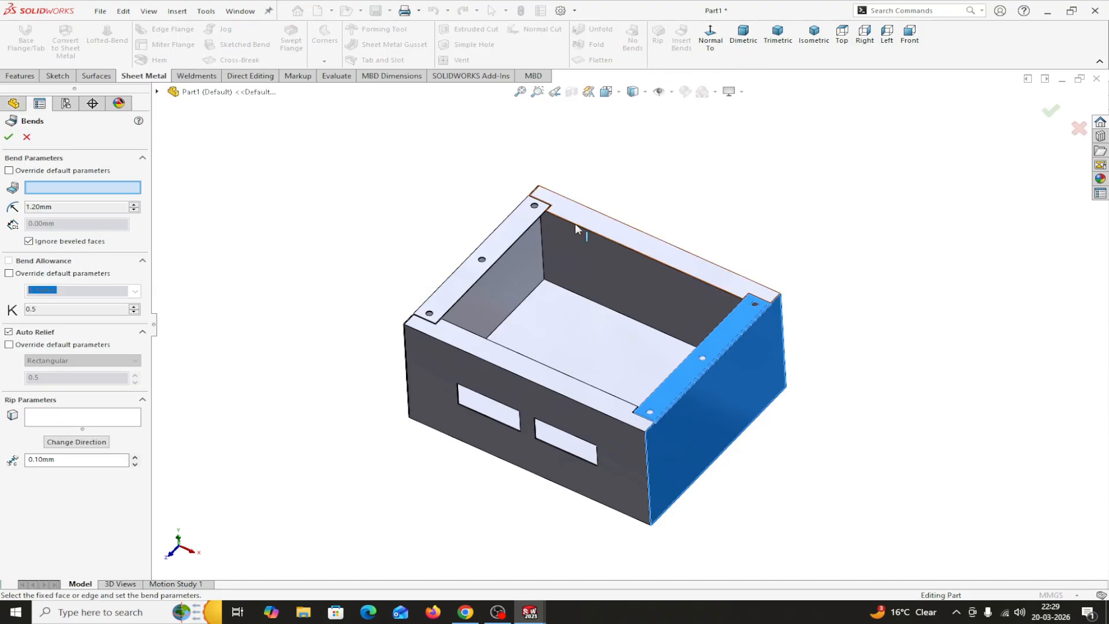
{"action": "left_click", "coordinate": [507, 280]}
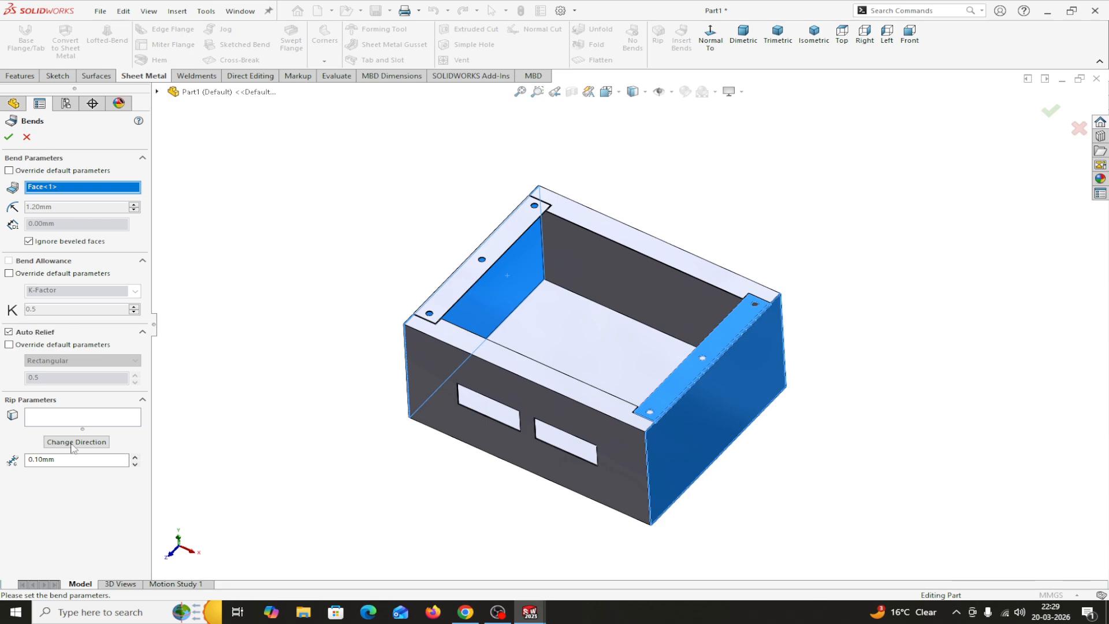
{"action": "left_click", "coordinate": [9, 135]}
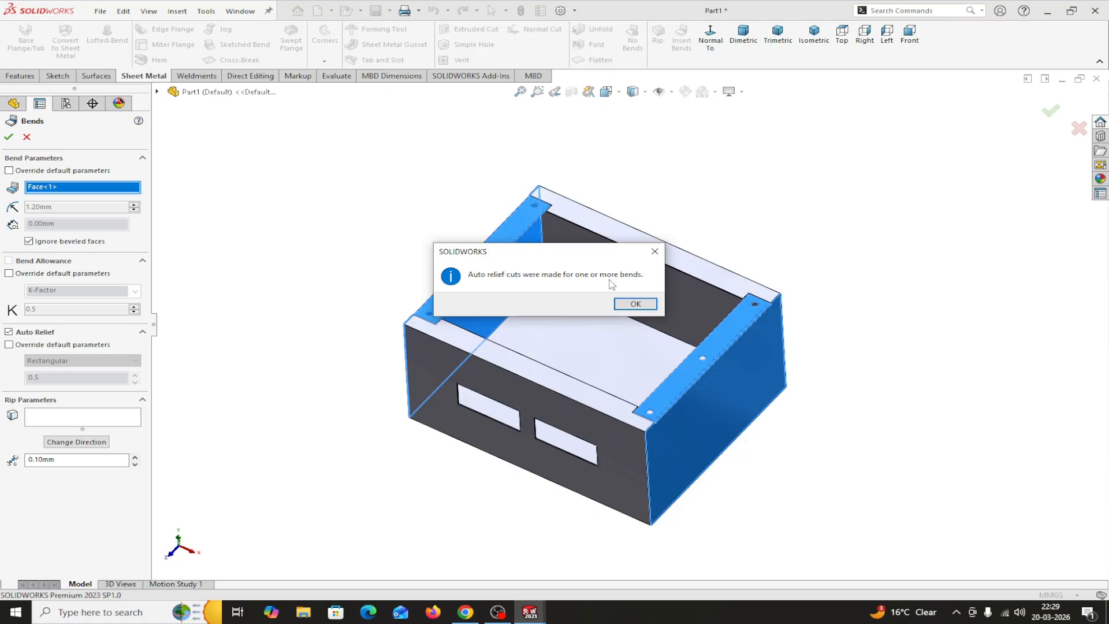
{"action": "left_click", "coordinate": [635, 303]}
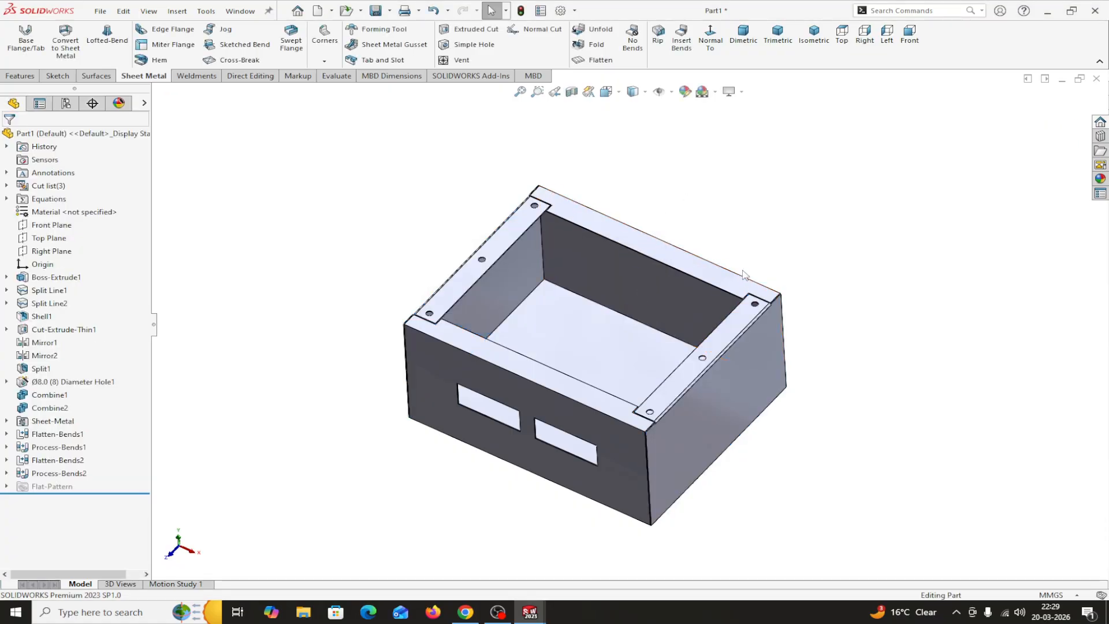
- Examine the cut list and the two side walls to identify which body still needs conversion to sheet metal
{"action": "left_click", "coordinate": [725, 395]}
{"action": "left_click", "coordinate": [511, 288]}
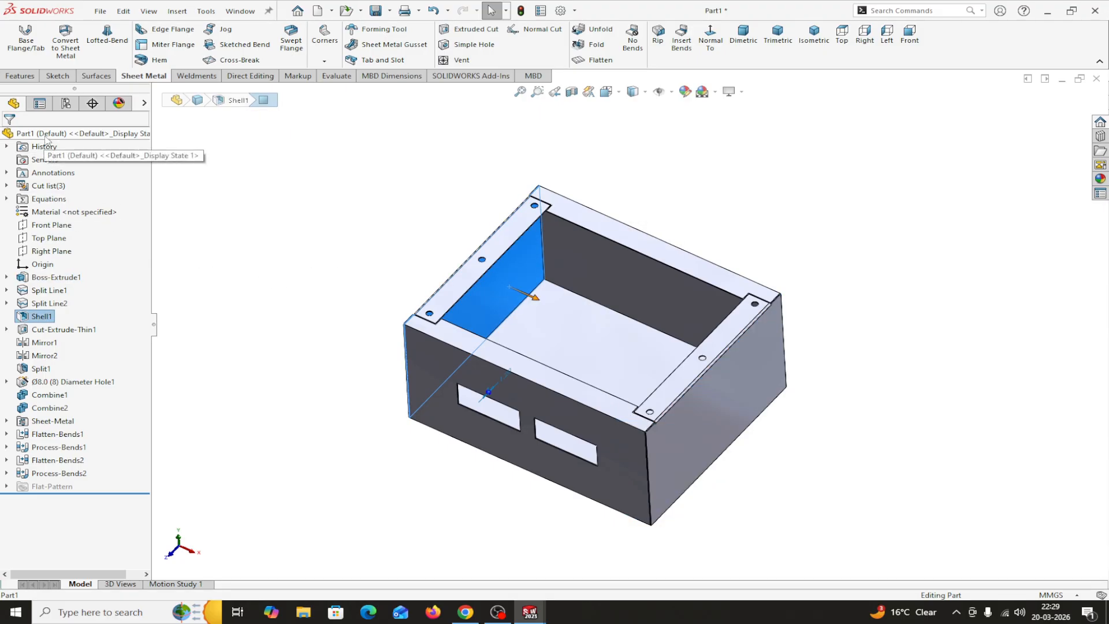
{"action": "left_click", "coordinate": [6, 185]}
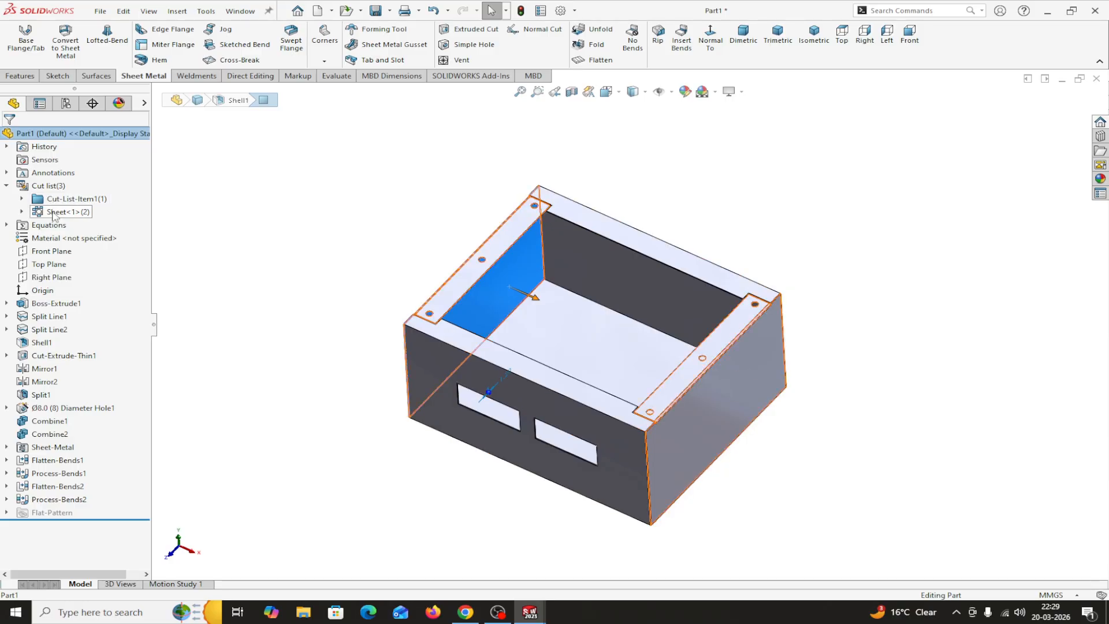
{"action": "left_click", "coordinate": [54, 212]}
{"action": "left_click", "coordinate": [22, 199]}
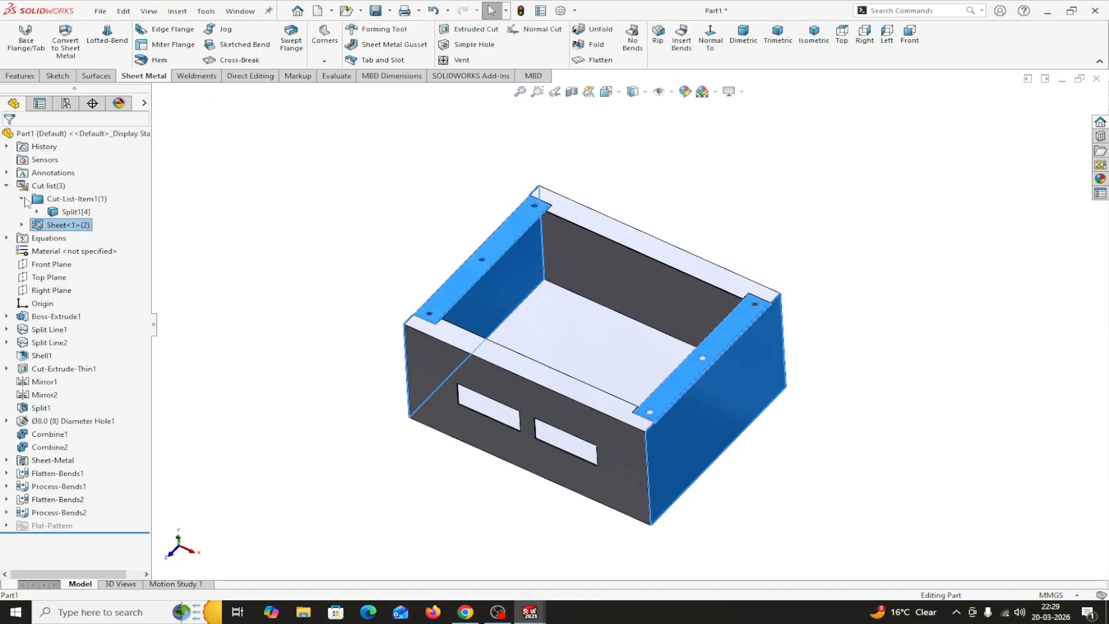
{"action": "left_click", "coordinate": [278, 238]}
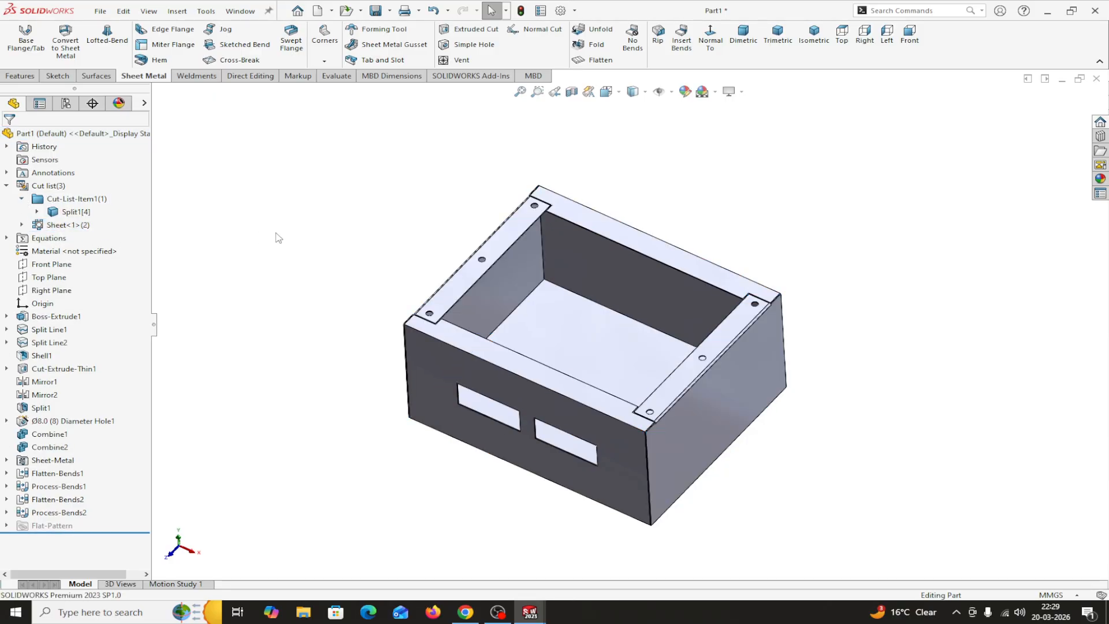
{"action": "left_click", "coordinate": [493, 274]}
{"action": "left_click", "coordinate": [741, 383]}
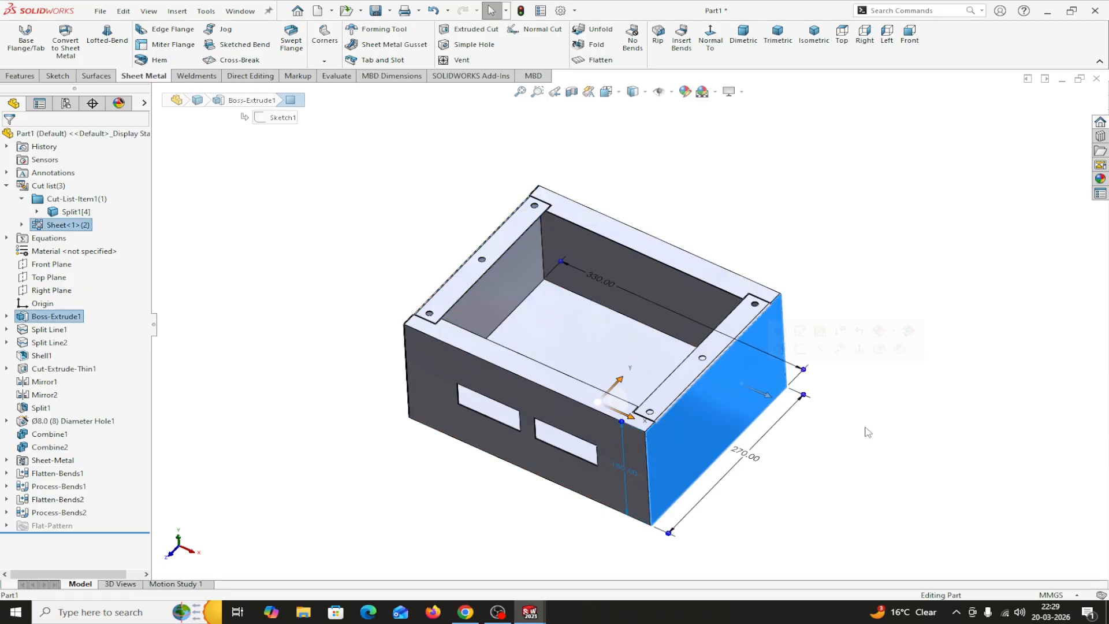
{"action": "scroll", "coordinate": [594, 336], "scroll_direction": "down", "scroll_amount": 1}
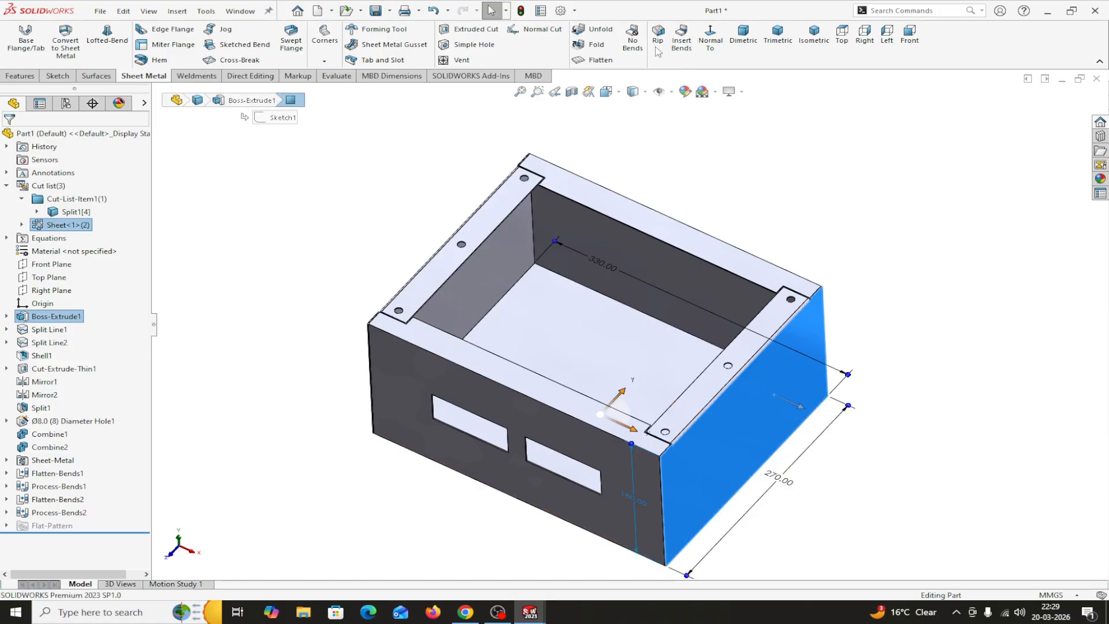
- Insert sheet-metal bends in the U-shaped body, fixing the inner floor face and keeping the default bend parameters
{"action": "left_click", "coordinate": [682, 37]}
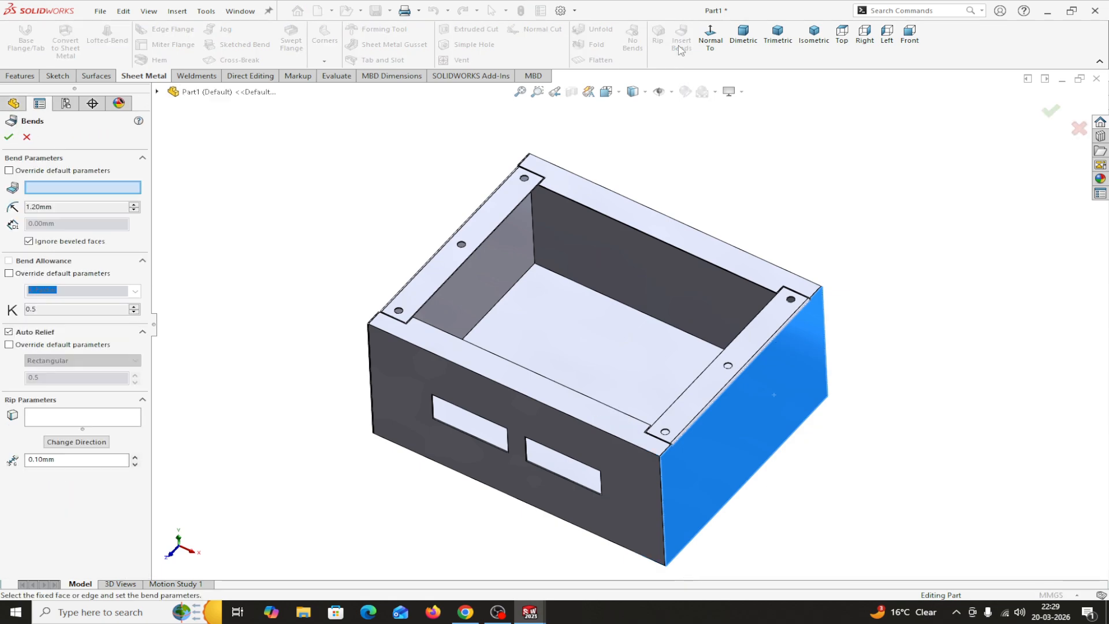
{"action": "left_click", "coordinate": [542, 335]}
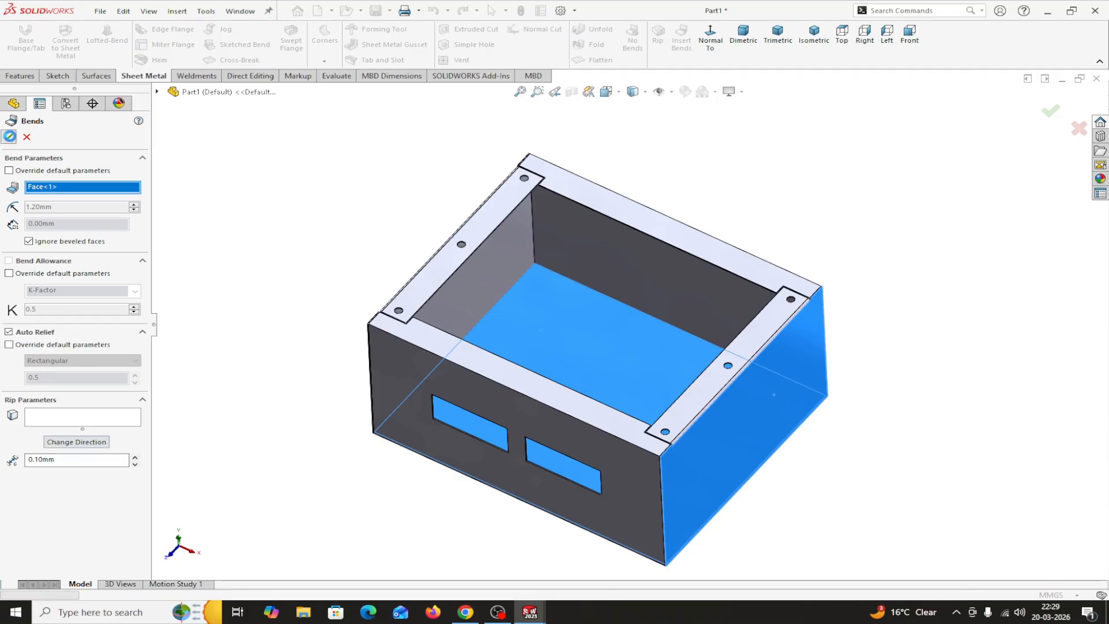
{"action": "left_click", "coordinate": [9, 137]}
- Isolate the bent U-shaped body to inspect it, restore the full model and review the cut list
{"action": "right_click", "coordinate": [566, 327]}
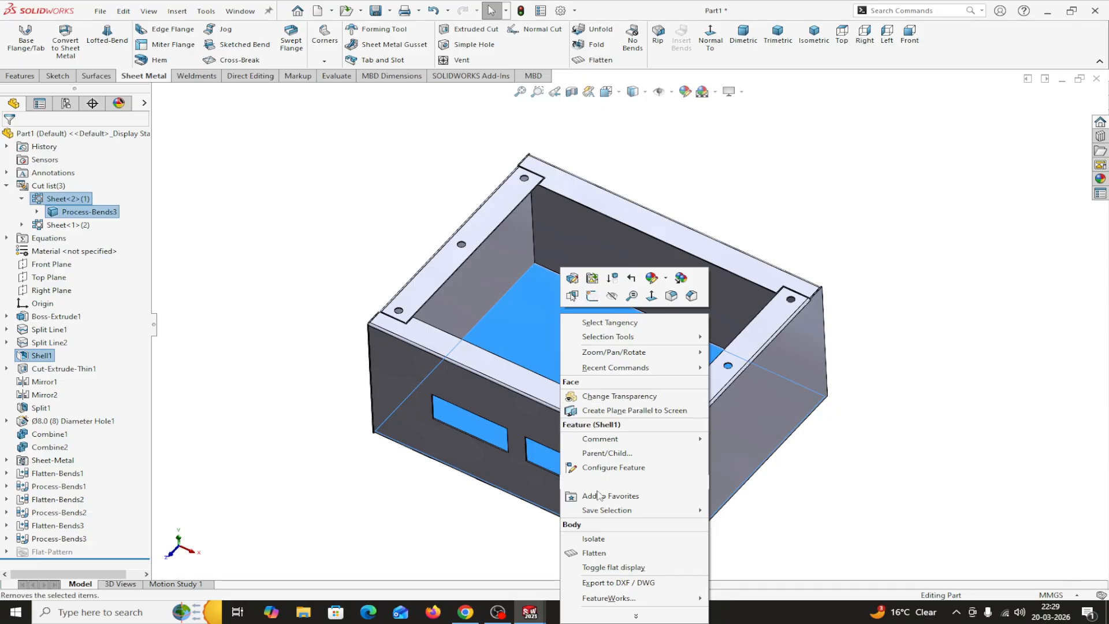
{"action": "left_click", "coordinate": [597, 541]}
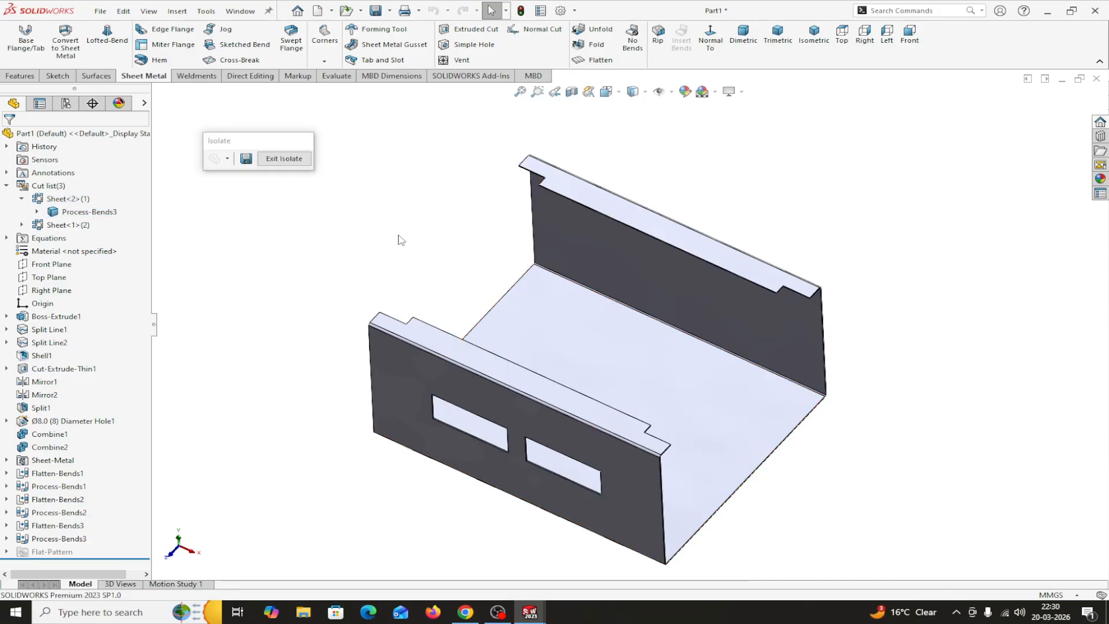
{"action": "left_click", "coordinate": [283, 158]}
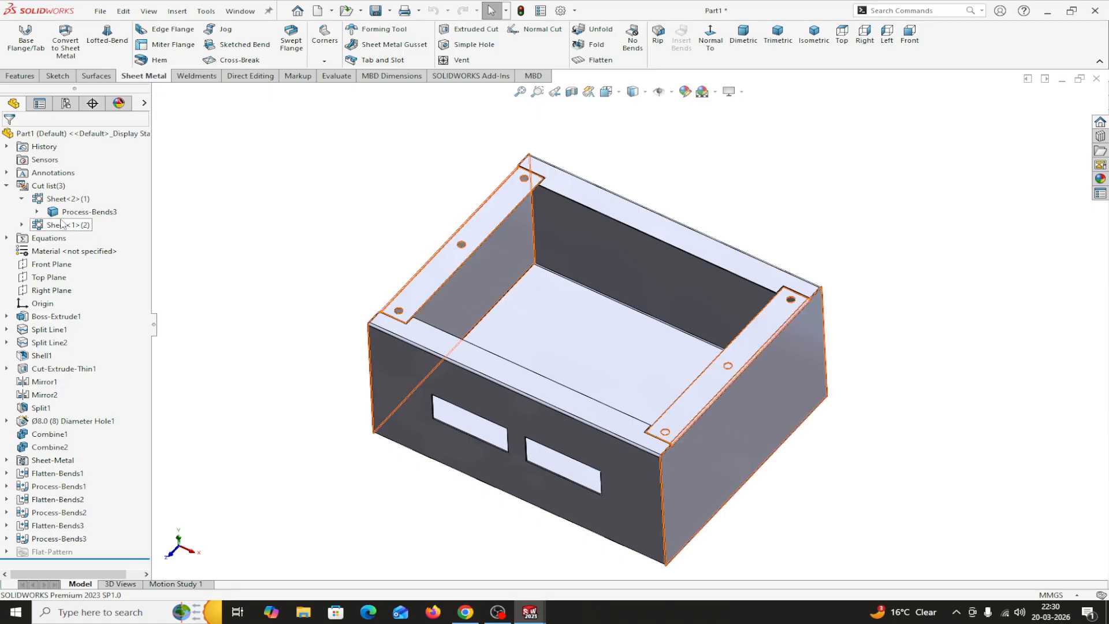
{"action": "left_click", "coordinate": [7, 186]}
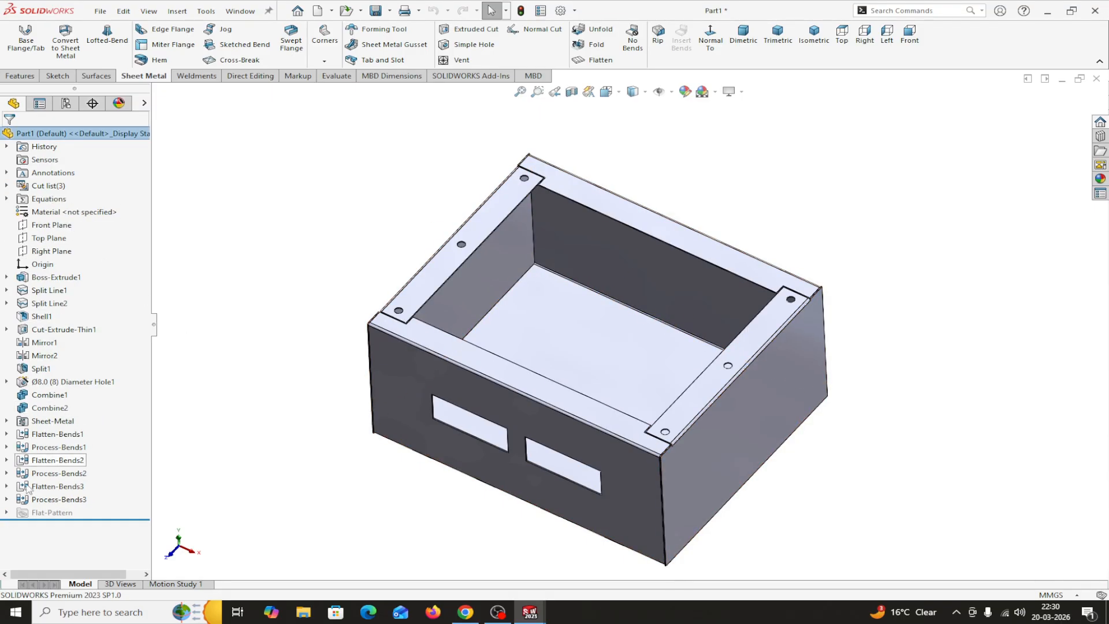
- Flatten the U-shaped body using Flat-Pattern18 to view its developed shape, and fold it back
{"action": "left_click", "coordinate": [7, 513]}
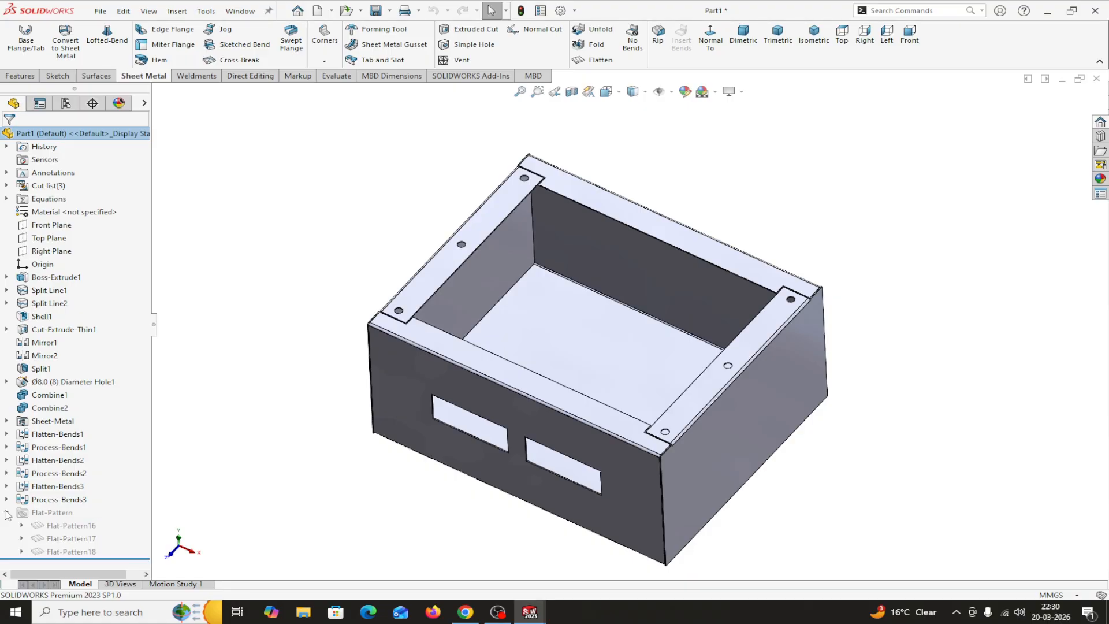
{"action": "left_click", "coordinate": [67, 552]}
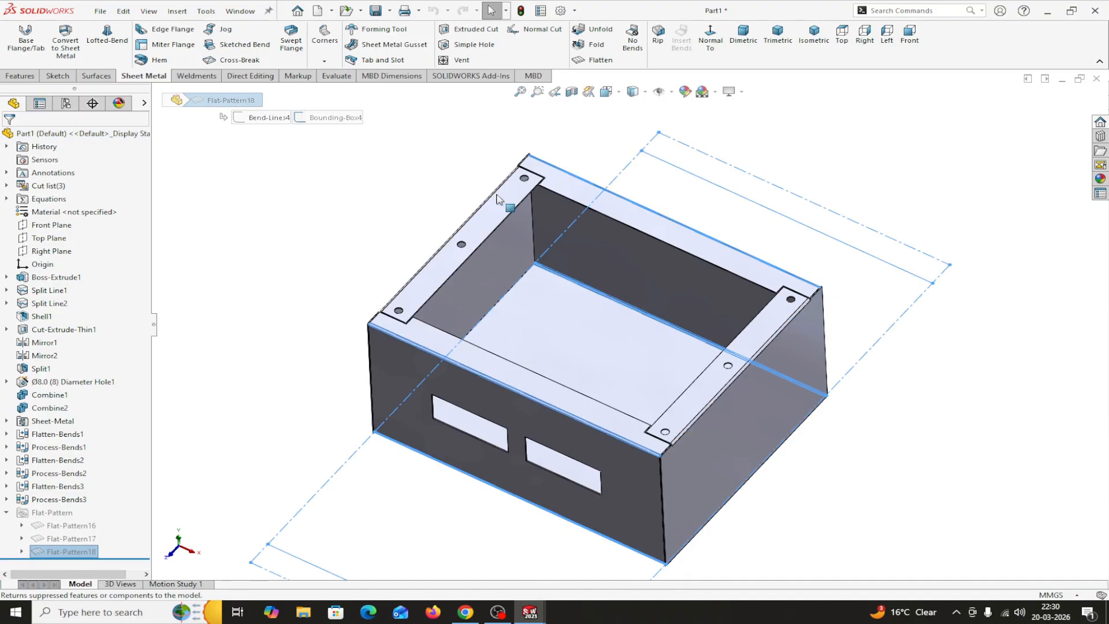
{"action": "left_click", "coordinate": [600, 59]}
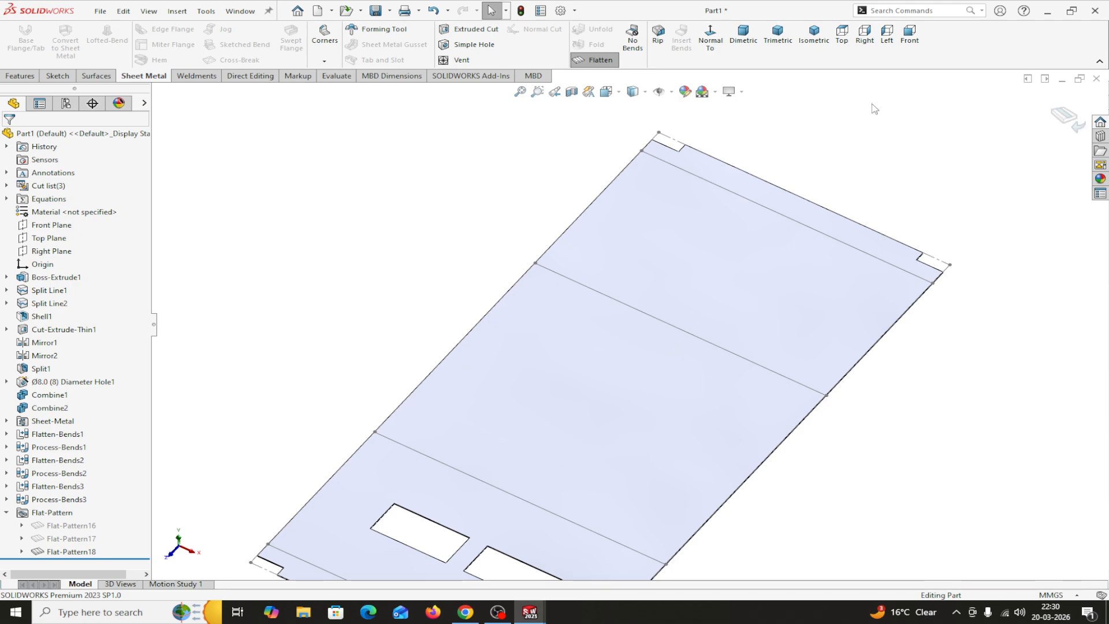
{"action": "left_click", "coordinate": [592, 60]}
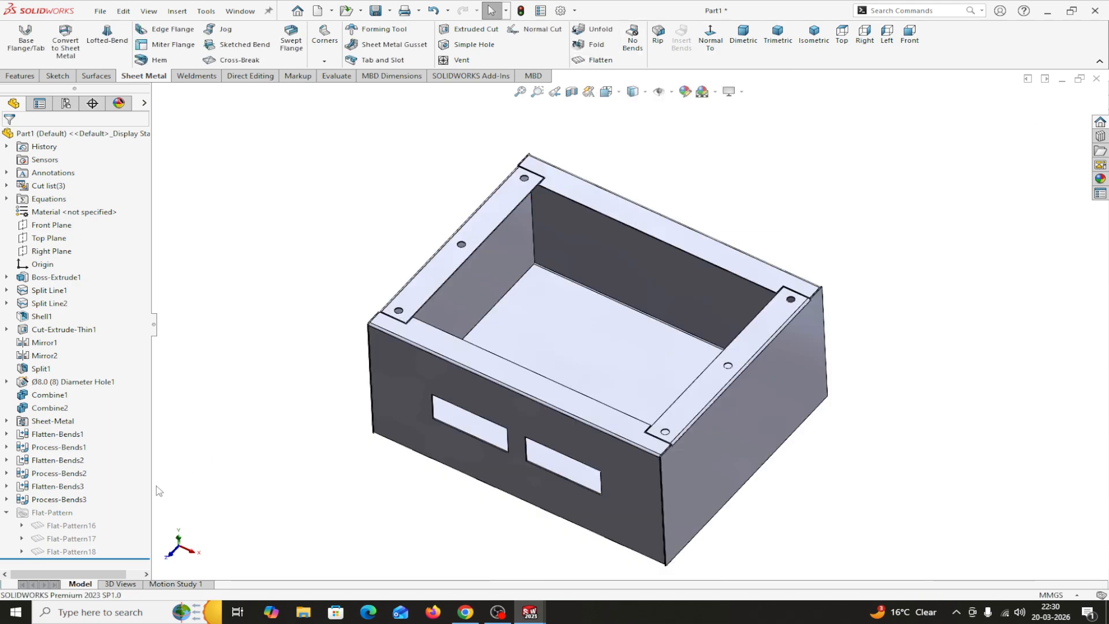
- Flatten one perforation-side wall using Flat-Pattern17 to view its developed shape, and fold it back
{"action": "left_click", "coordinate": [69, 538]}
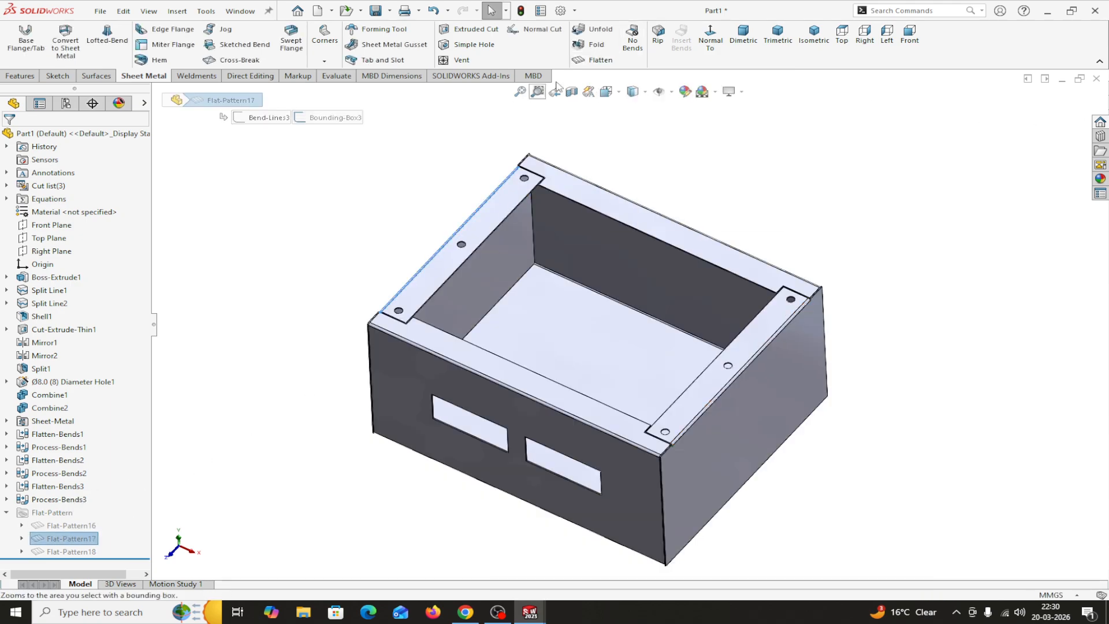
{"action": "left_click", "coordinate": [595, 60]}
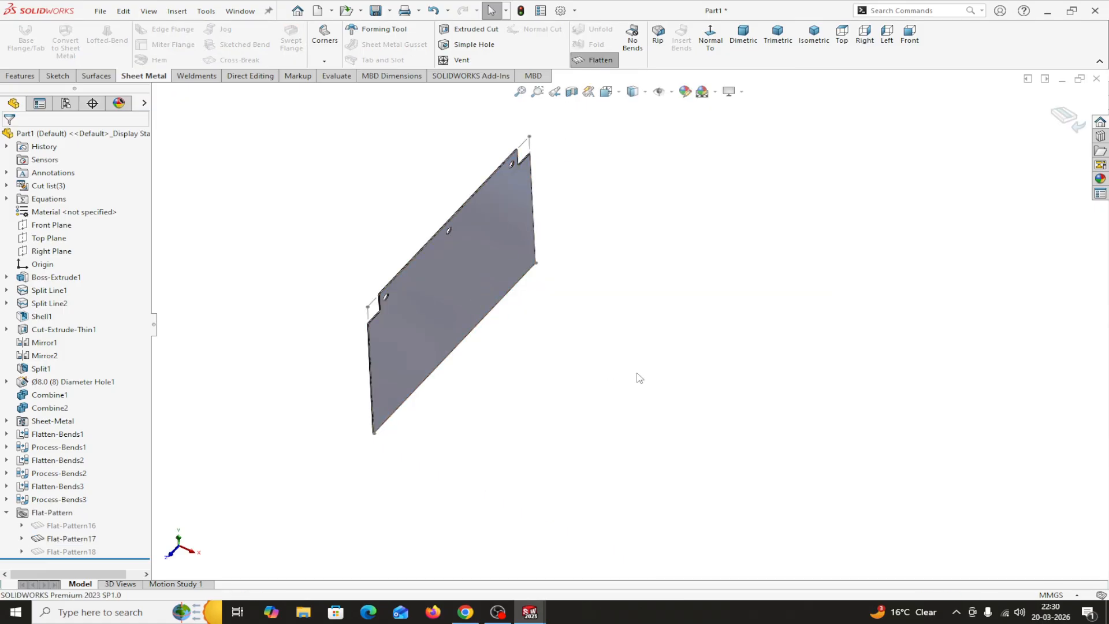
{"action": "middle_click_drag", "start_coordinate": [639, 377], "coordinate": [578, 323]}
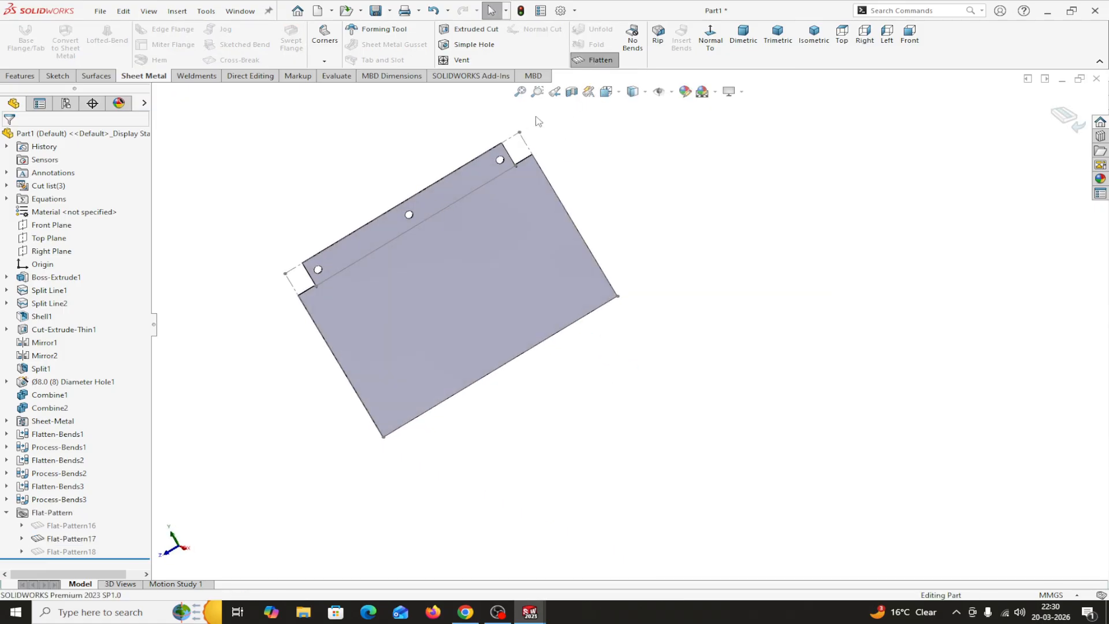
{"action": "left_click", "coordinate": [598, 59]}
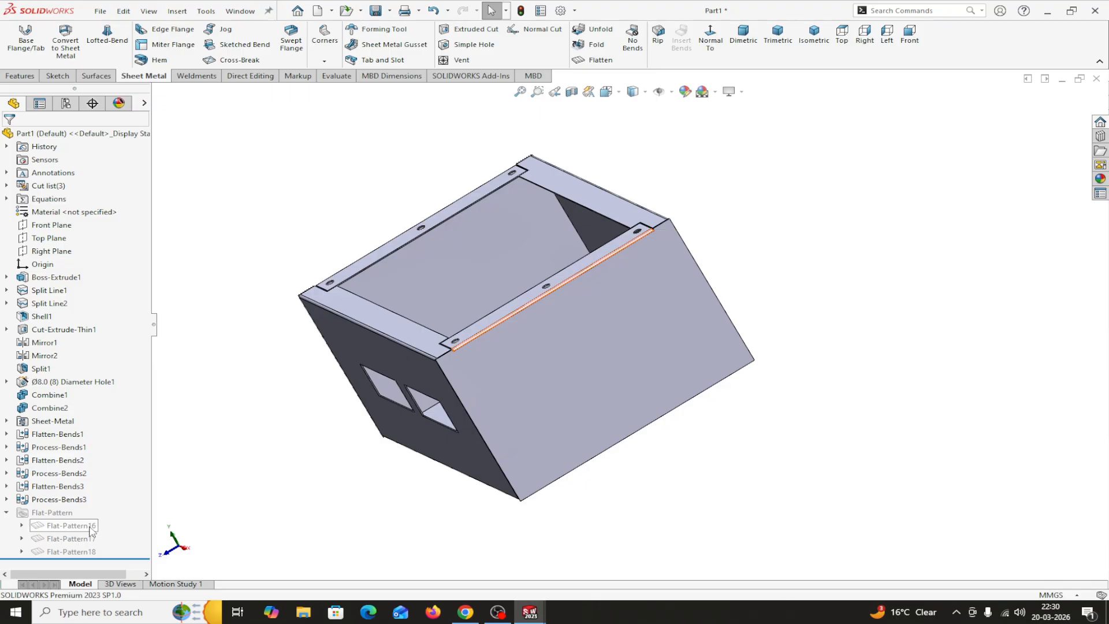
- Flatten the opposite side wall using Flat-Pattern16 to view its developed shape, and fold it back
{"action": "left_click", "coordinate": [66, 526]}
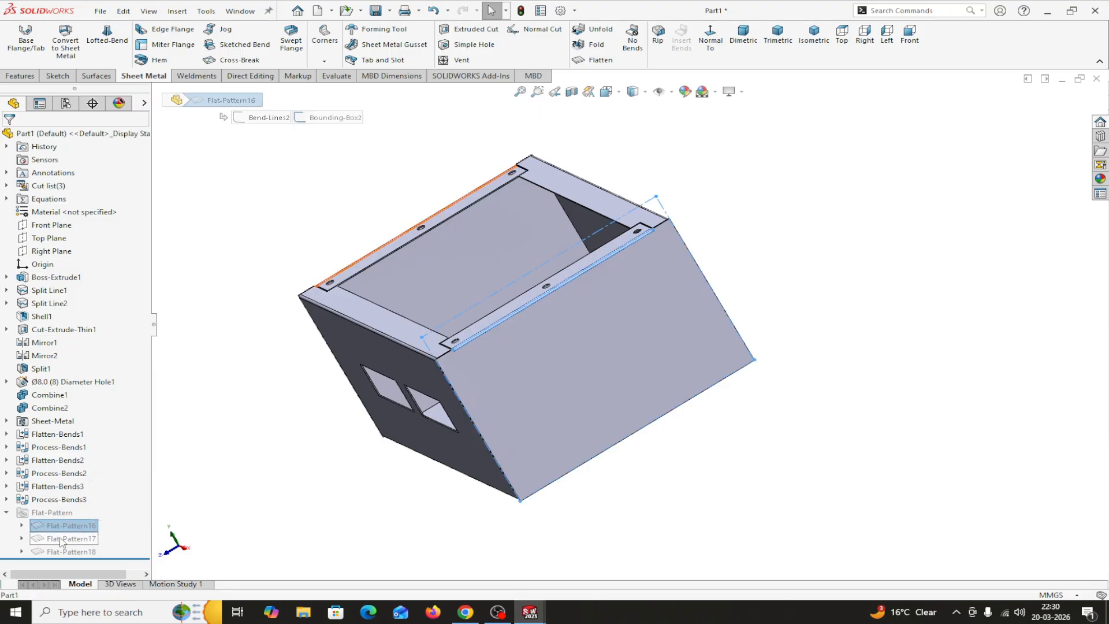
{"action": "left_click", "coordinate": [7, 512]}
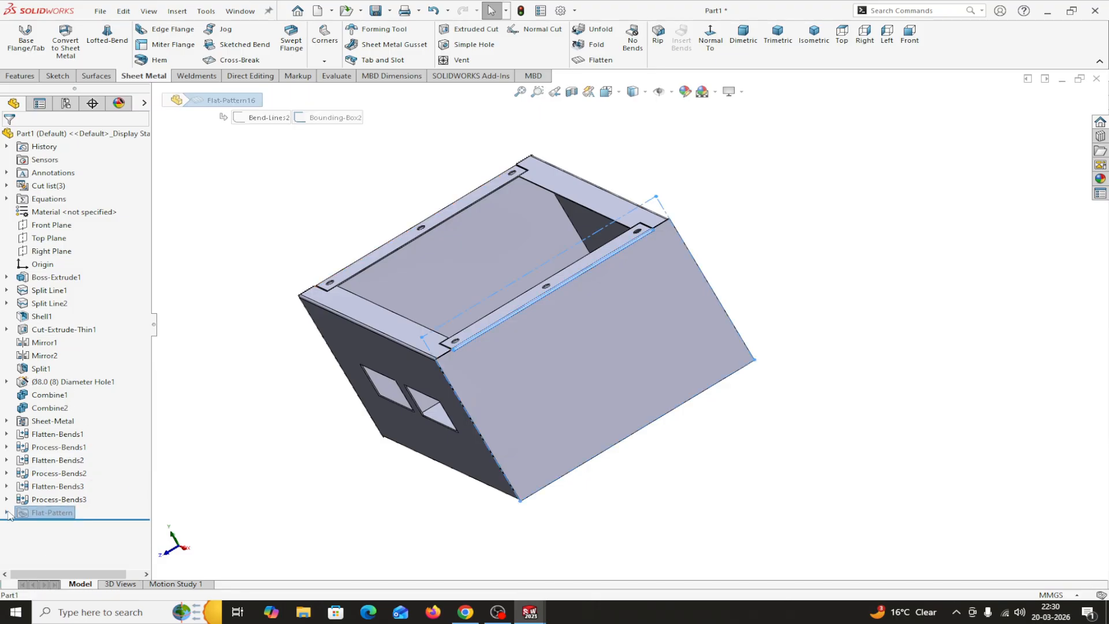
{"action": "left_click", "coordinate": [6, 513]}
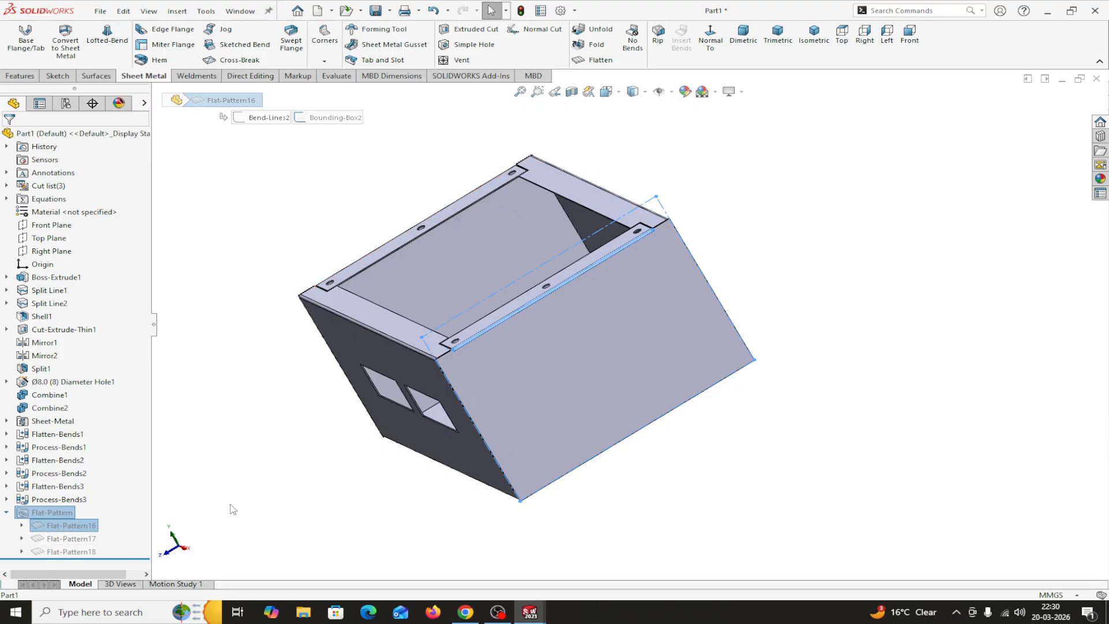
{"action": "left_click", "coordinate": [291, 507]}
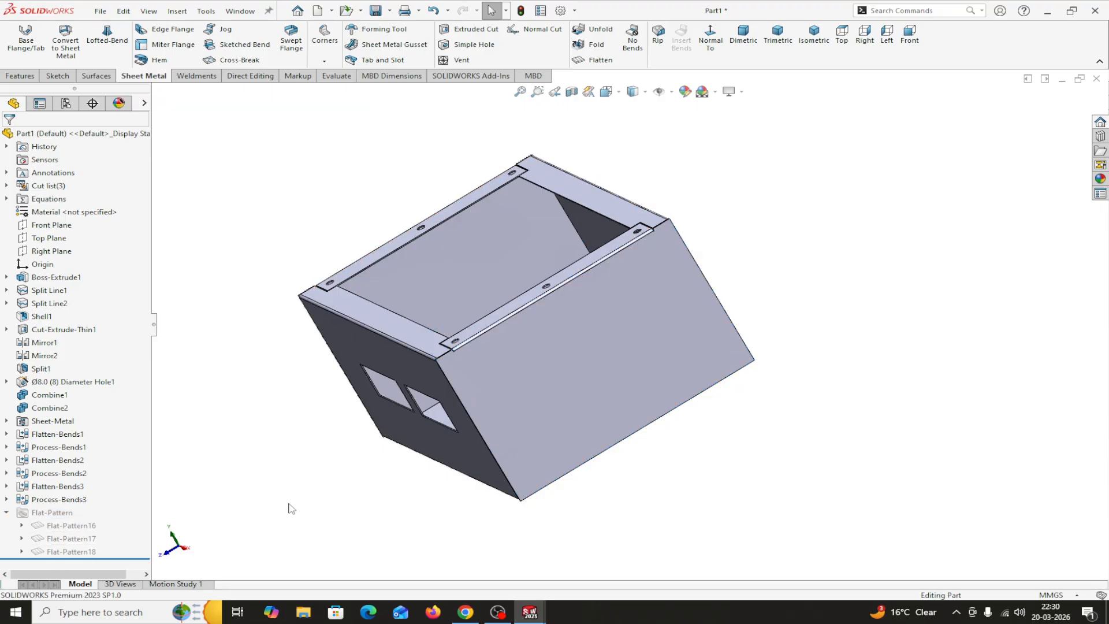
{"action": "left_click", "coordinate": [63, 525]}
{"action": "left_click", "coordinate": [600, 61]}
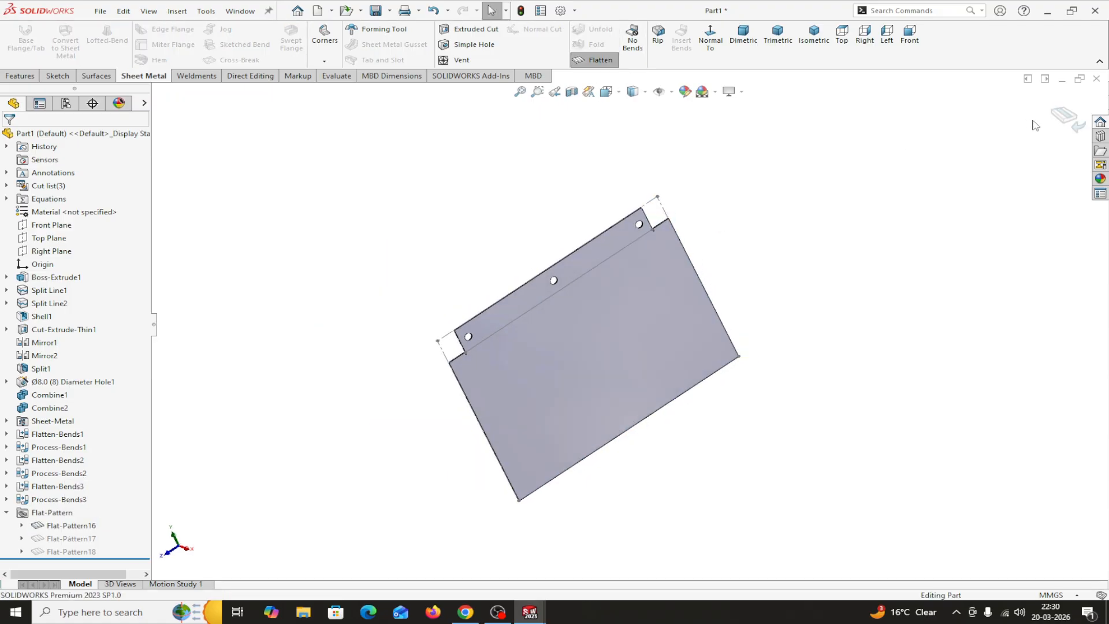
{"action": "left_click", "coordinate": [1066, 119]}
{"action": "scroll", "coordinate": [778, 215], "scroll_direction": "up", "scroll_amount": 2}
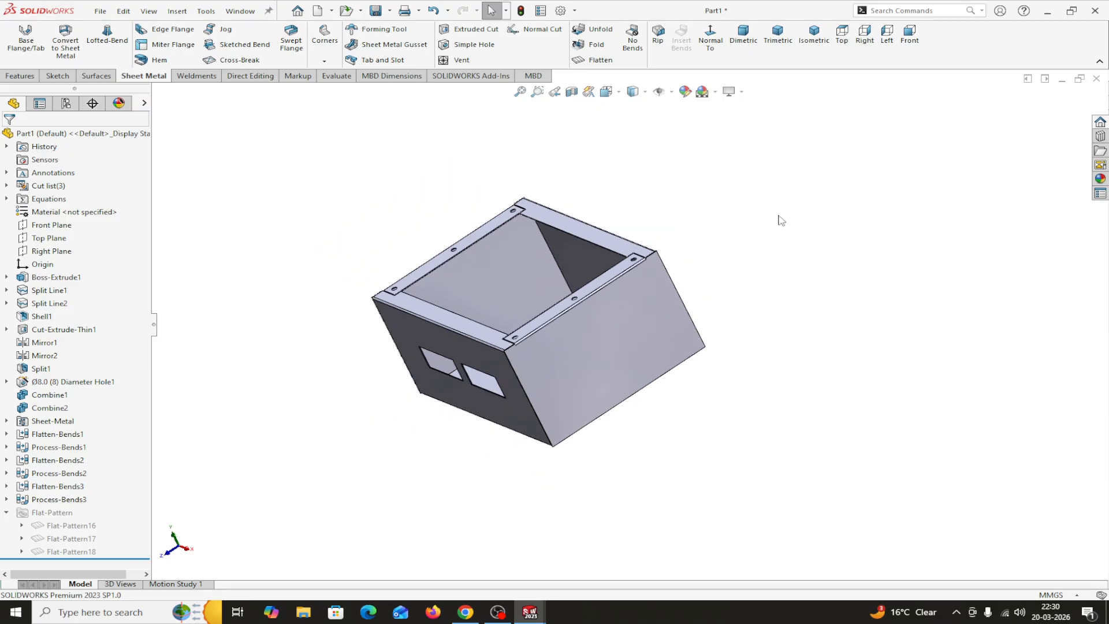
- Expand the cut list and inspect the folded sheet-metal enclosure from several angles
{"action": "middle_click_drag", "start_coordinate": [758, 220], "coordinate": [818, 250]}
{"action": "scroll", "coordinate": [393, 208], "scroll_direction": "down", "scroll_amount": 1}
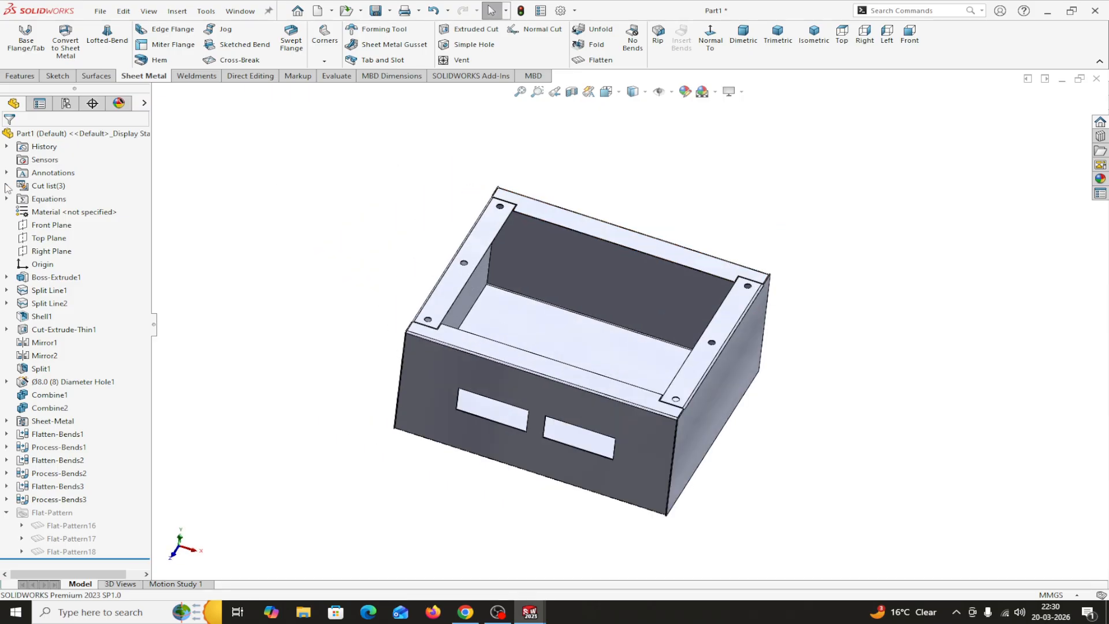
{"action": "left_click", "coordinate": [7, 185]}
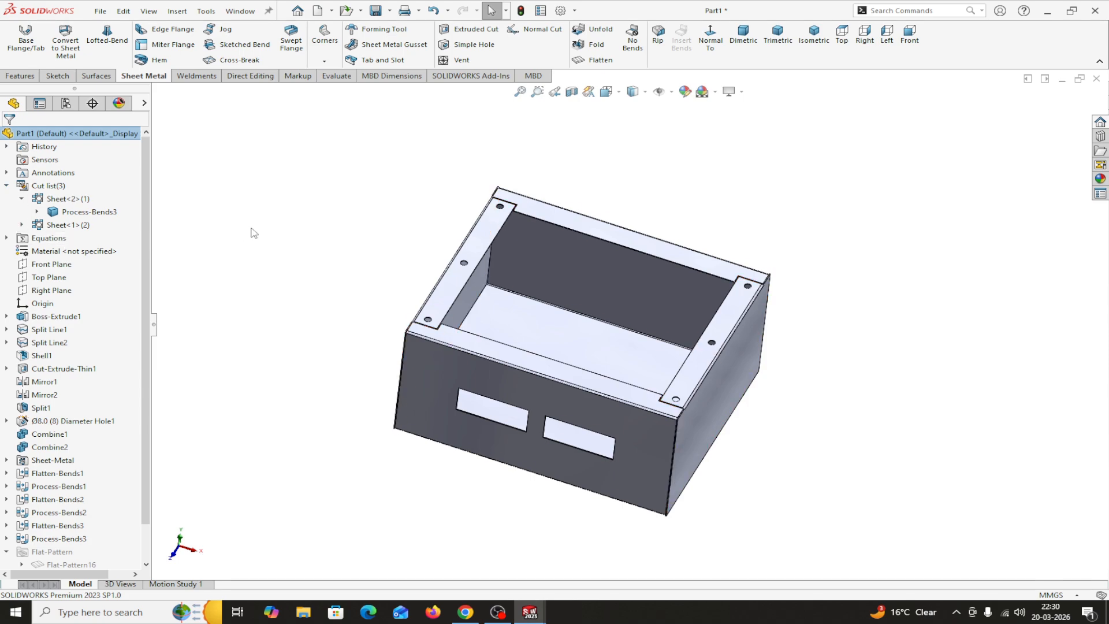
{"action": "middle_click_drag", "start_coordinate": [838, 226], "coordinate": [644, 384]}
{"action": "scroll", "coordinate": [680, 380], "scroll_direction": "down", "scroll_amount": 3}
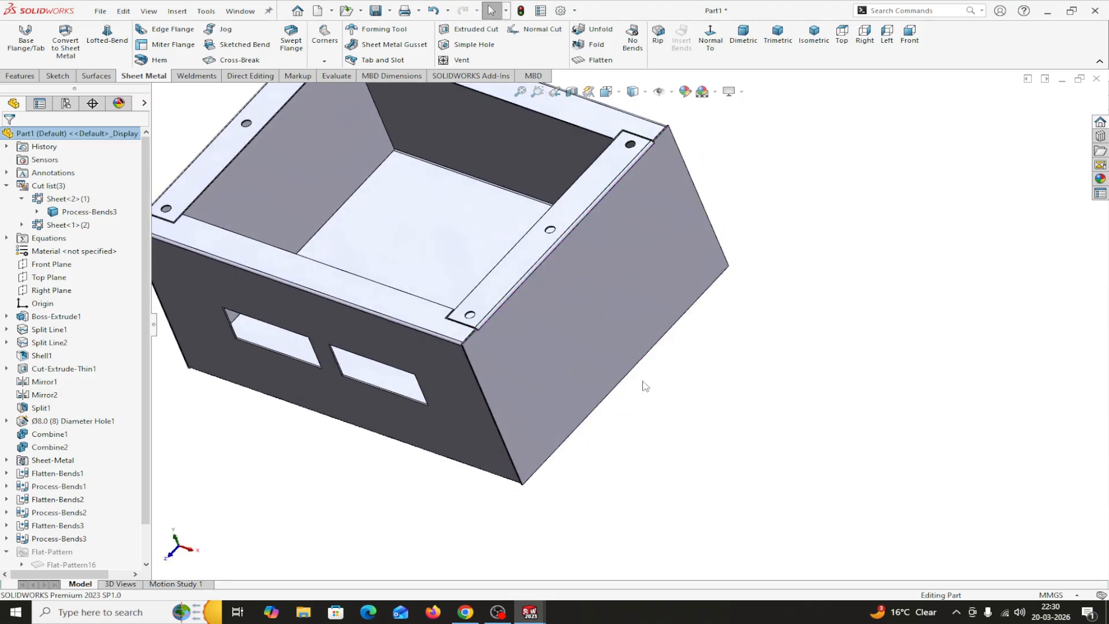
{"action": "scroll", "coordinate": [644, 384], "scroll_direction": "up", "scroll_amount": 3}
{"action": "scroll", "coordinate": [632, 363], "scroll_direction": "down", "scroll_amount": 3}
{"action": "scroll", "coordinate": [656, 335], "scroll_direction": "up", "scroll_amount": 2}
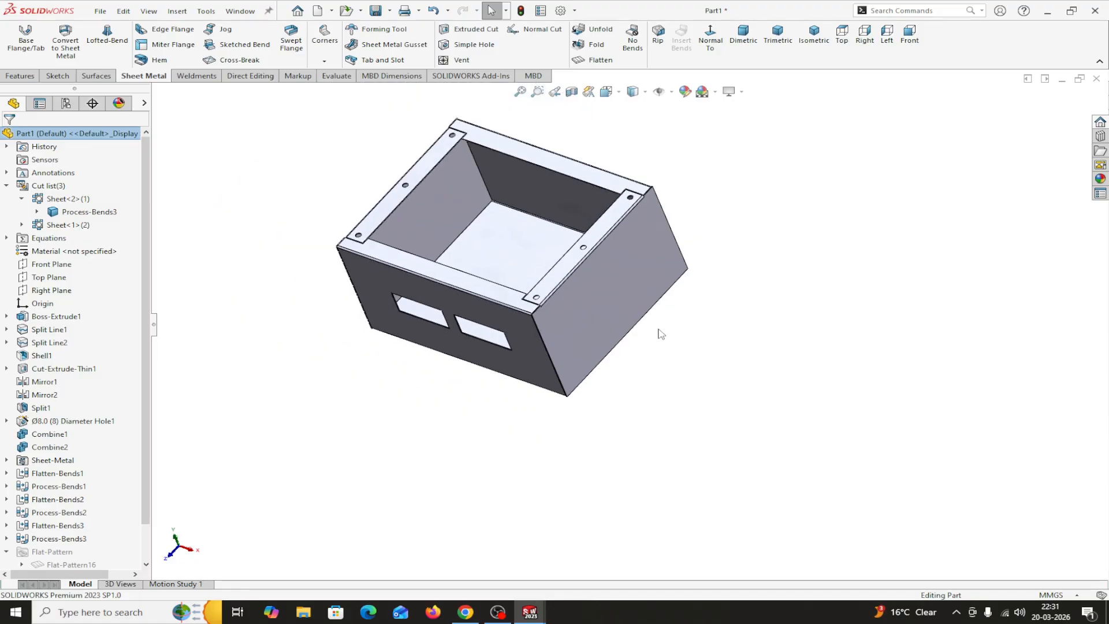
{"action": "middle_click_drag", "start_coordinate": [618, 399], "coordinate": [641, 383]}
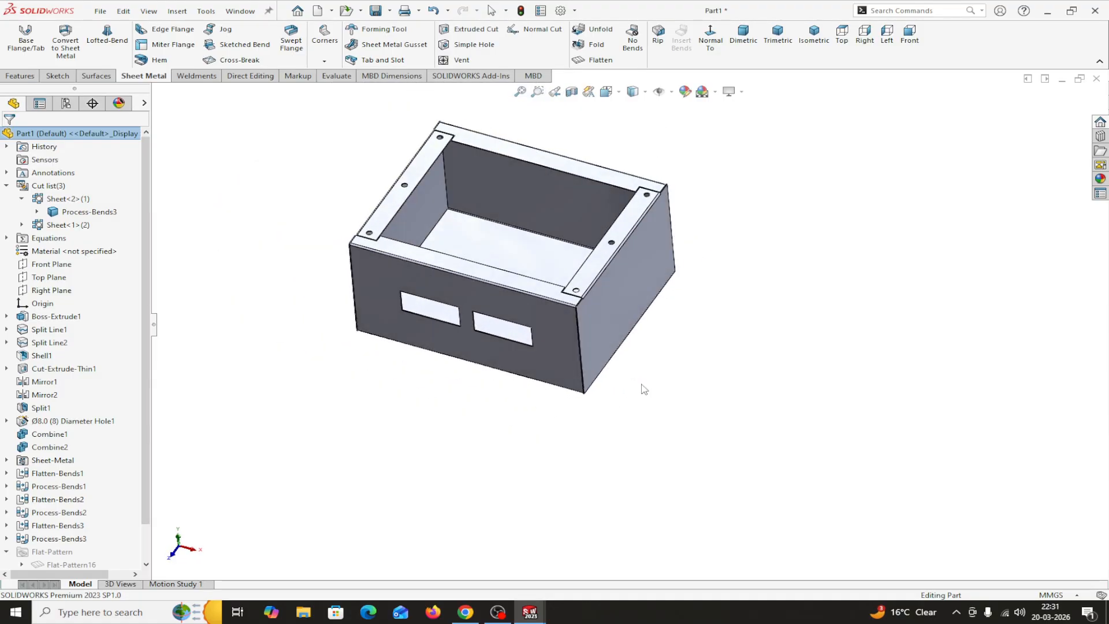
{"action": "scroll", "coordinate": [612, 245], "scroll_direction": "down", "scroll_amount": 2}
{"action": "scroll", "coordinate": [775, 316], "scroll_direction": "up", "scroll_amount": 3}
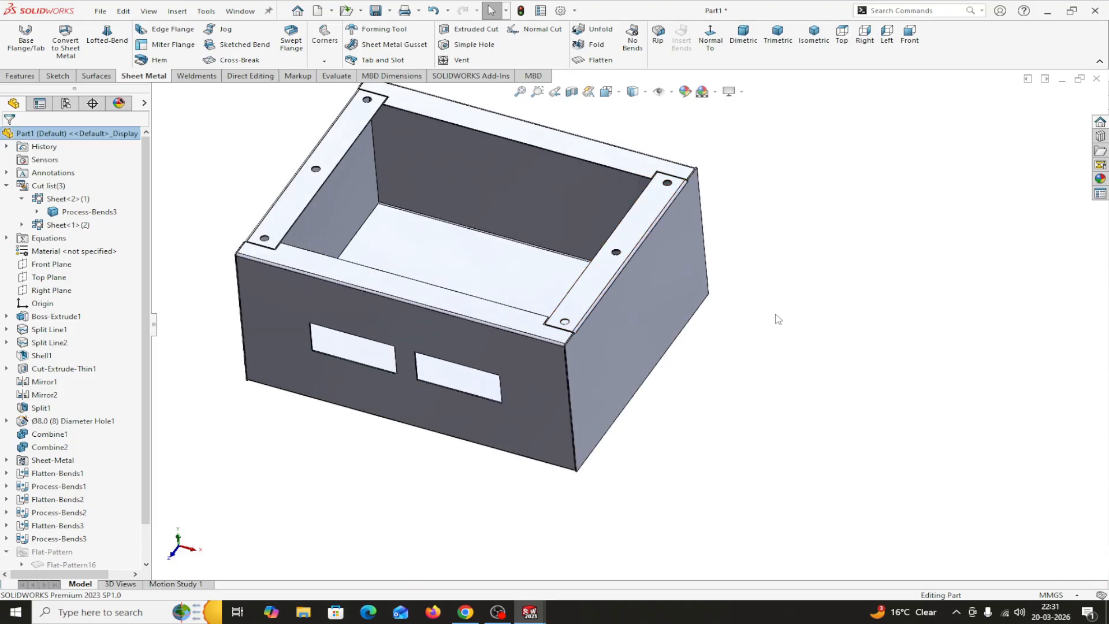
{"action": "middle_click_drag", "start_coordinate": [774, 316], "coordinate": [748, 300]}
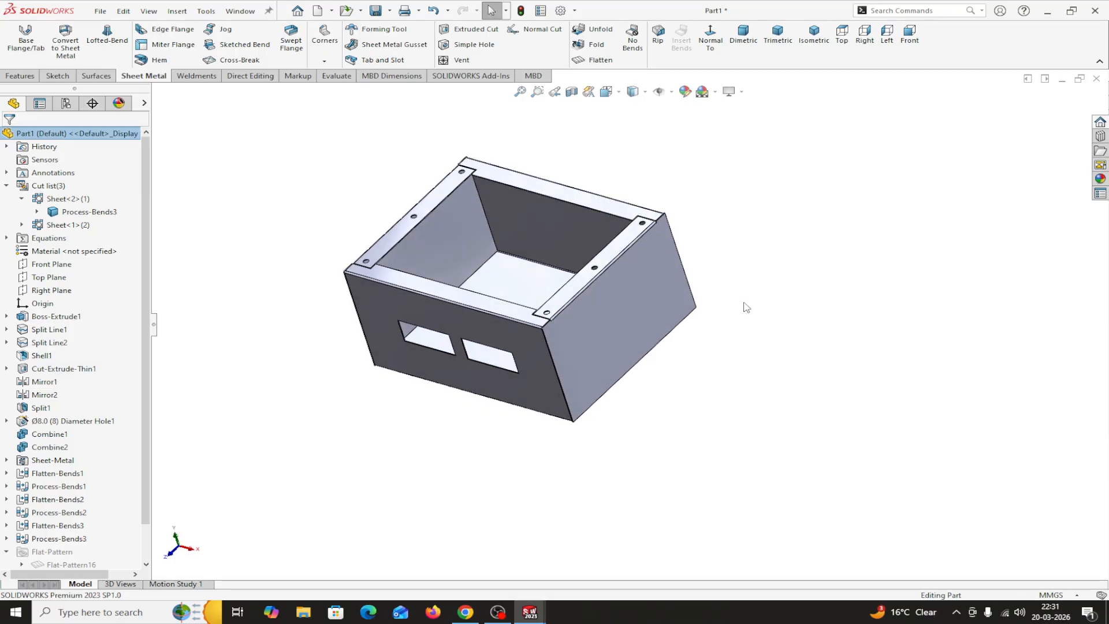
- Examine the drawing's front view for the extrude flange and round flange positions, and return to the Part1 model
{"action": "mouse_move", "coordinate": [530, 612]}
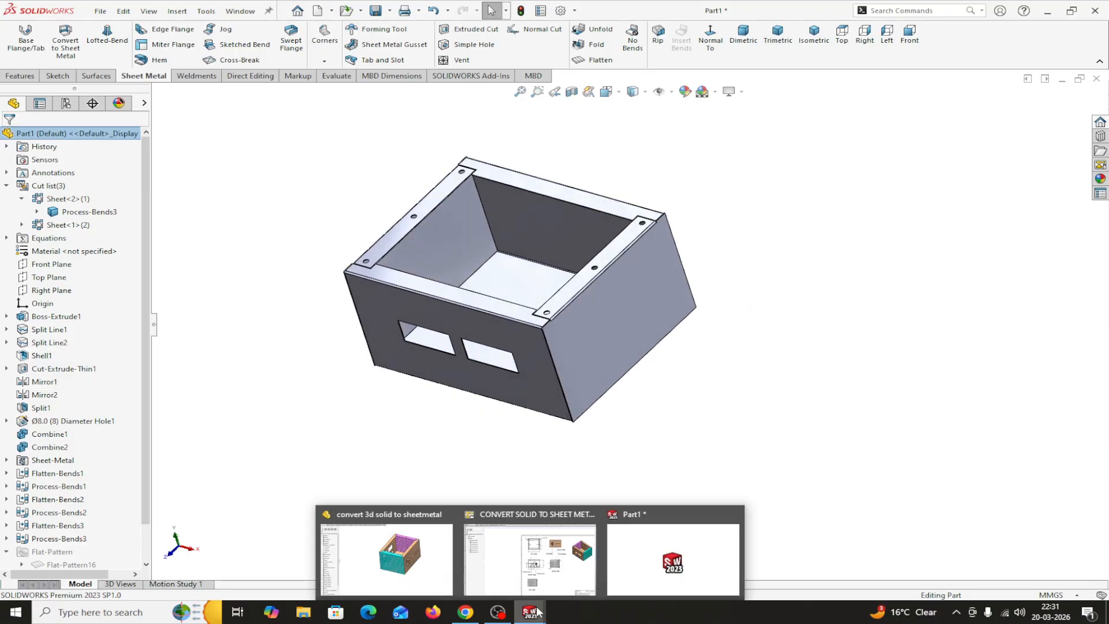
{"action": "left_click", "coordinate": [509, 578]}
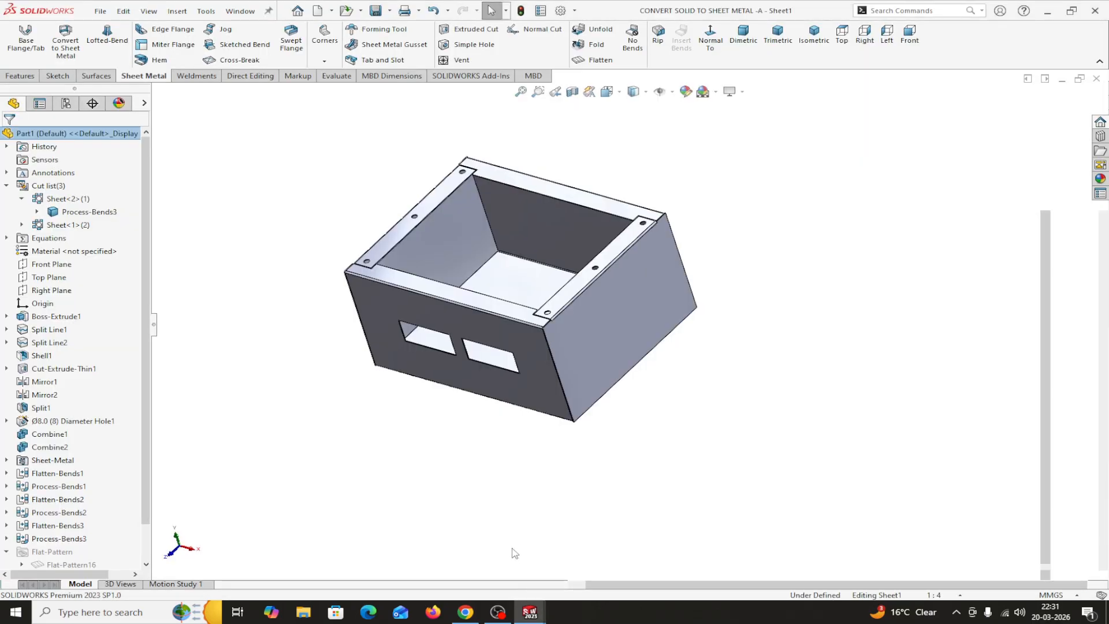
{"action": "scroll", "coordinate": [379, 408], "scroll_direction": "down", "scroll_amount": 5}
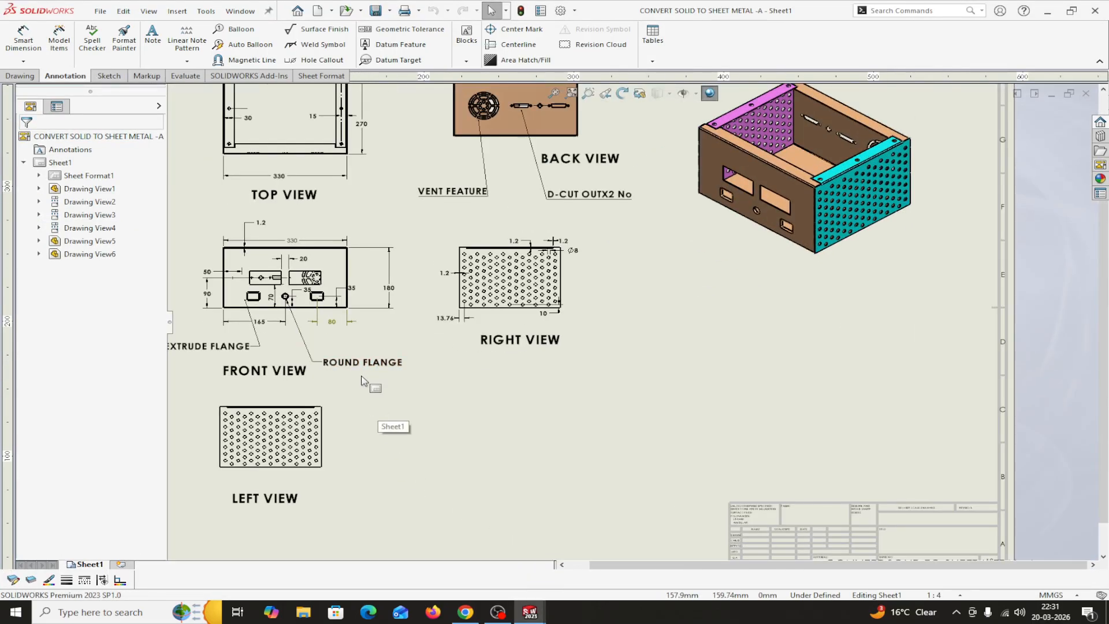
{"action": "scroll", "coordinate": [358, 330], "scroll_direction": "up", "scroll_amount": 2}
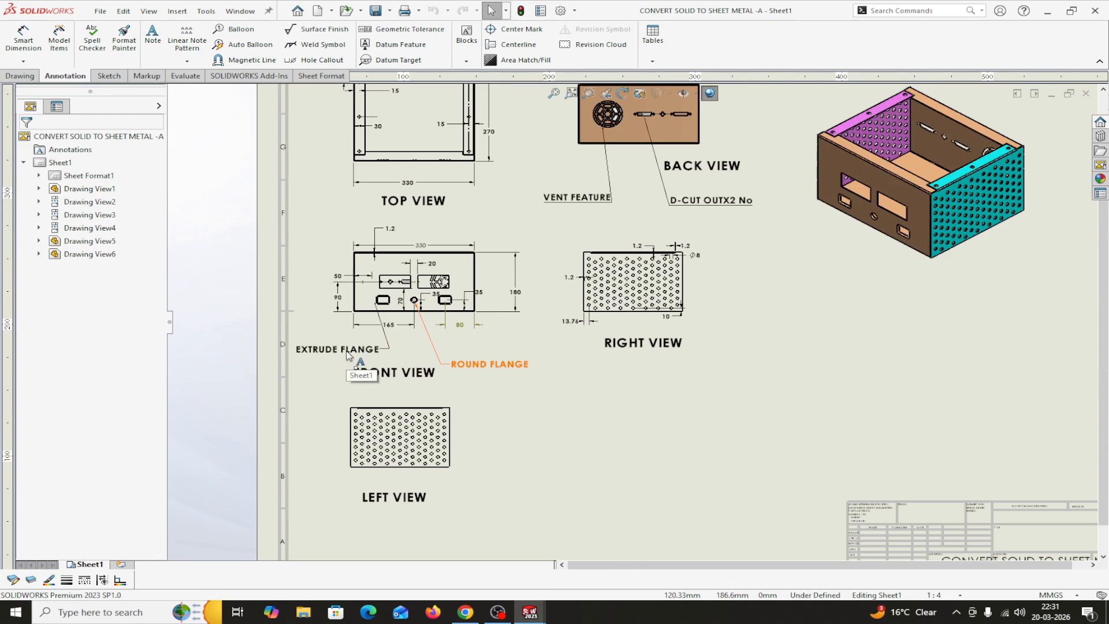
{"action": "scroll", "coordinate": [457, 319], "scroll_direction": "down", "scroll_amount": 1}
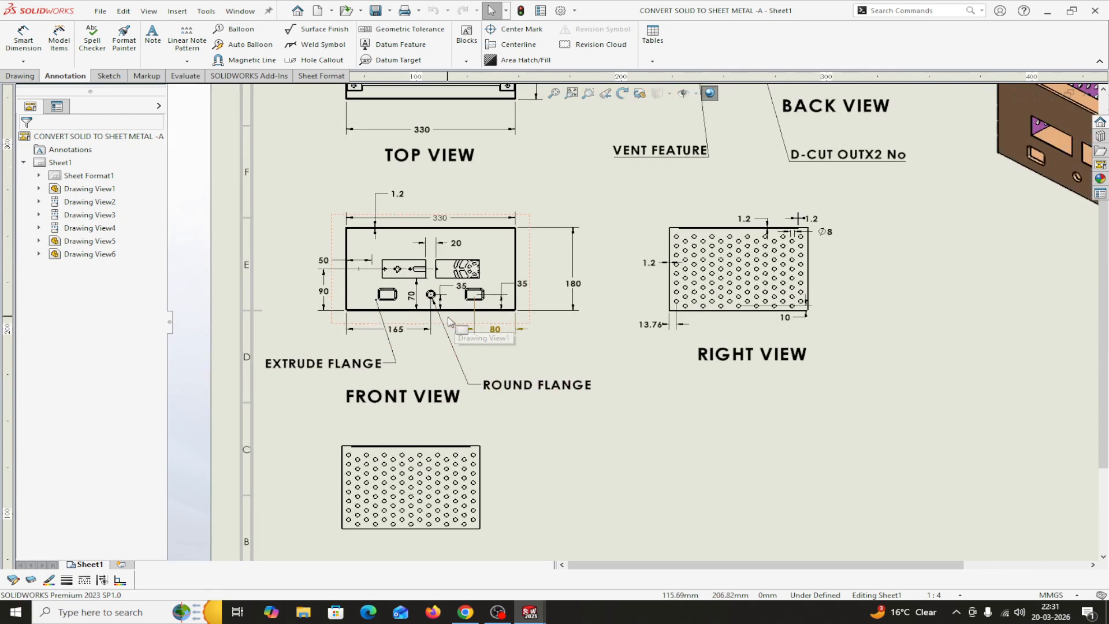
{"action": "scroll", "coordinate": [453, 315], "scroll_direction": "down", "scroll_amount": 1}
{"action": "scroll", "coordinate": [451, 312], "scroll_direction": "down", "scroll_amount": 1}
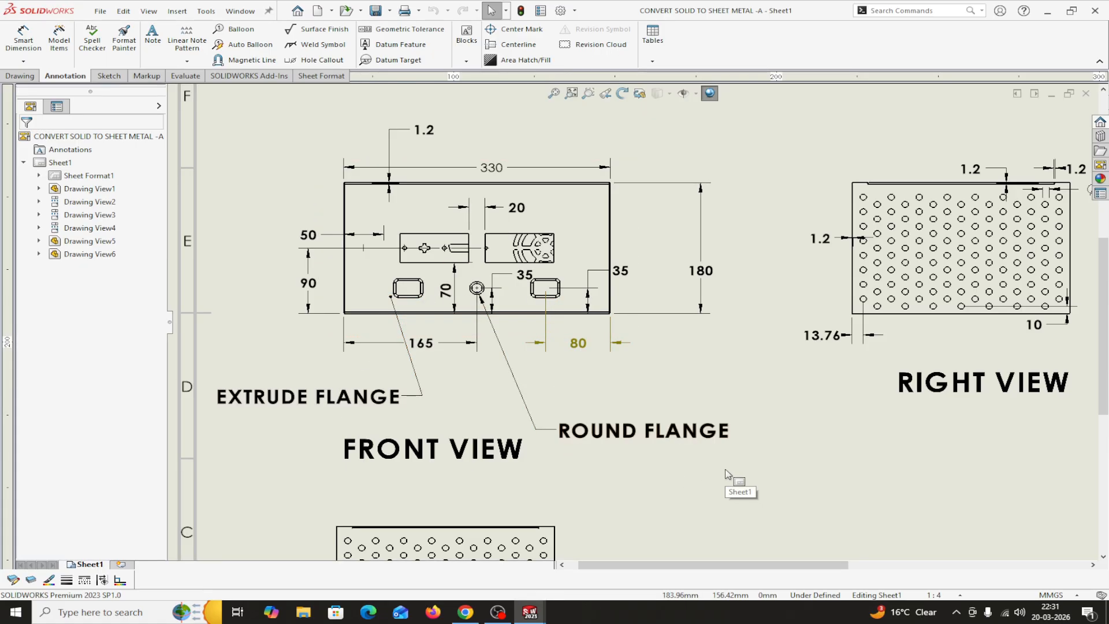
{"action": "scroll", "coordinate": [742, 451], "scroll_direction": "up", "scroll_amount": 2}
{"action": "scroll", "coordinate": [741, 404], "scroll_direction": "up", "scroll_amount": 1}
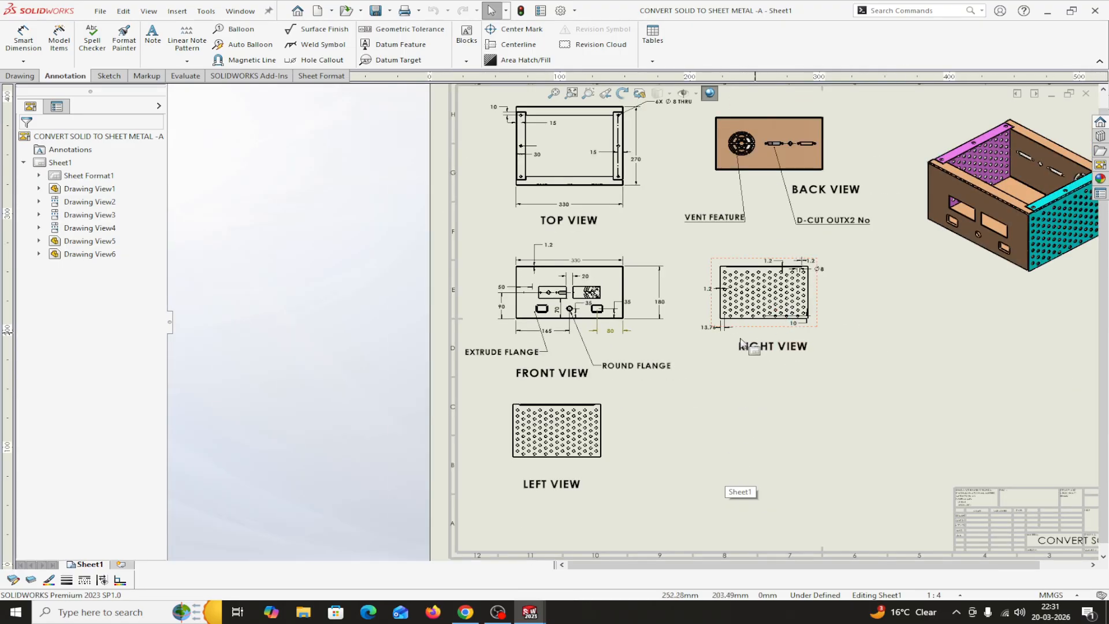
{"action": "mouse_move", "coordinate": [530, 611]}
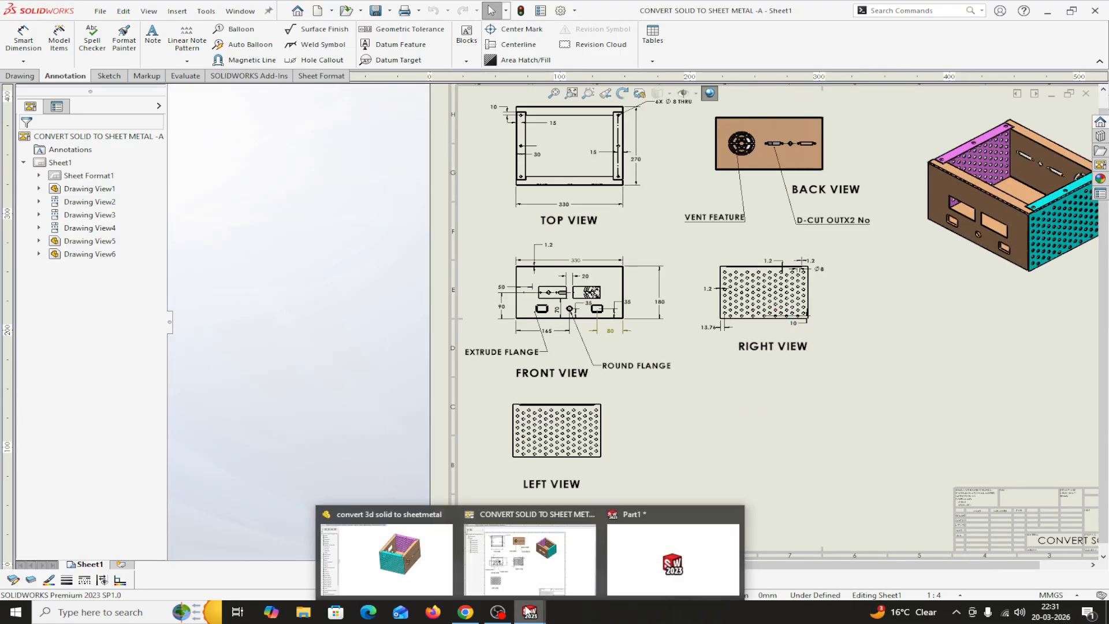
{"action": "left_click", "coordinate": [669, 569]}
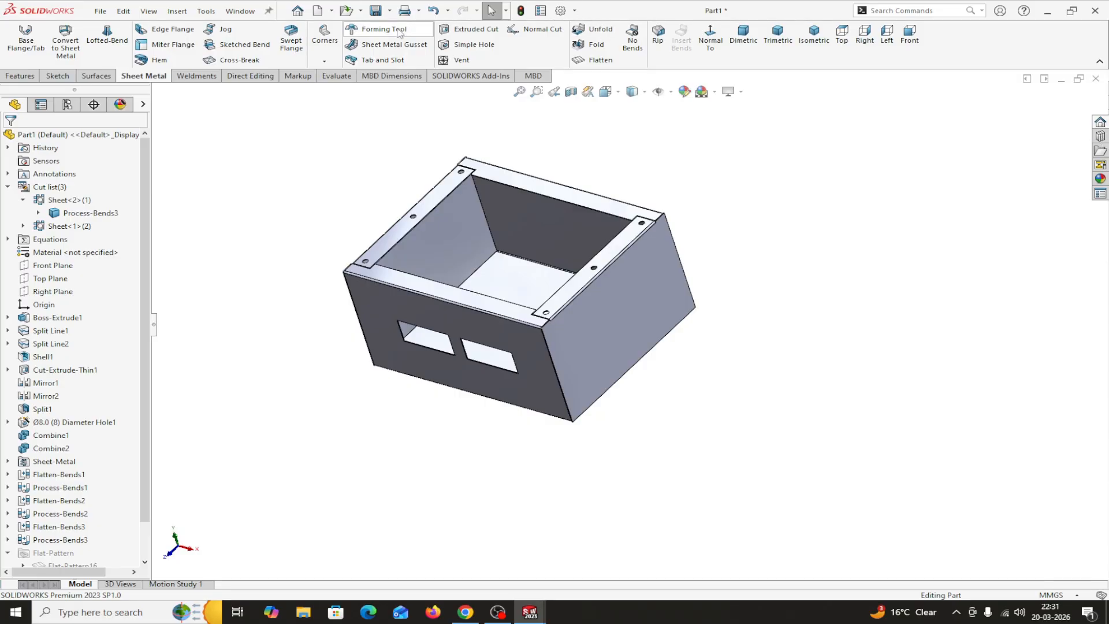
{"action": "left_click", "coordinate": [149, 13]}
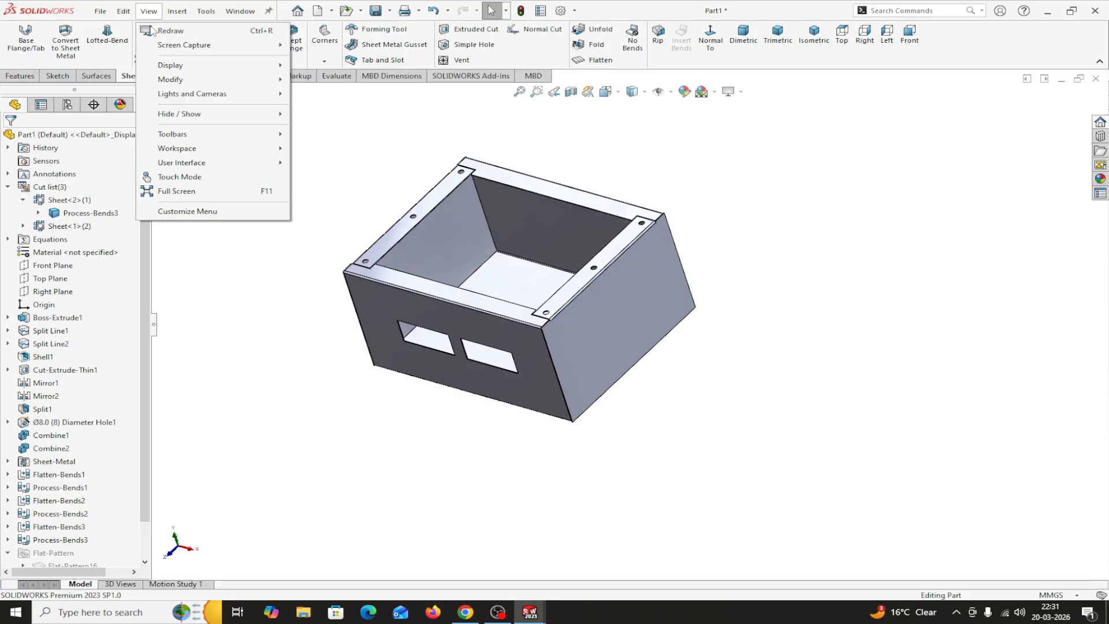
{"action": "mouse_move", "coordinate": [167, 166]}
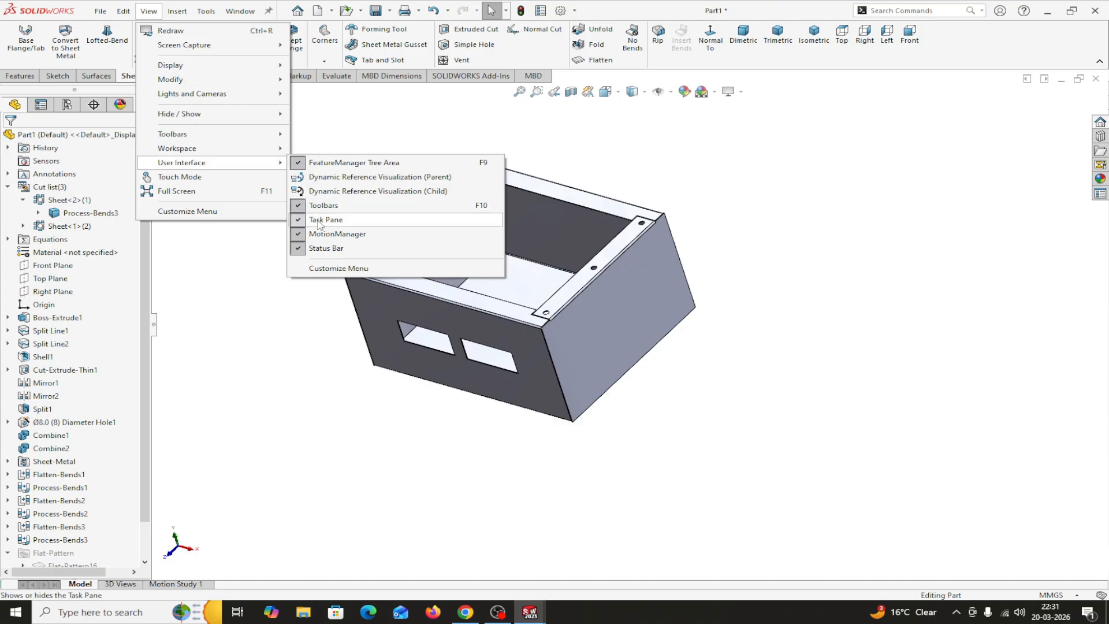
{"action": "left_click", "coordinate": [471, 125]}
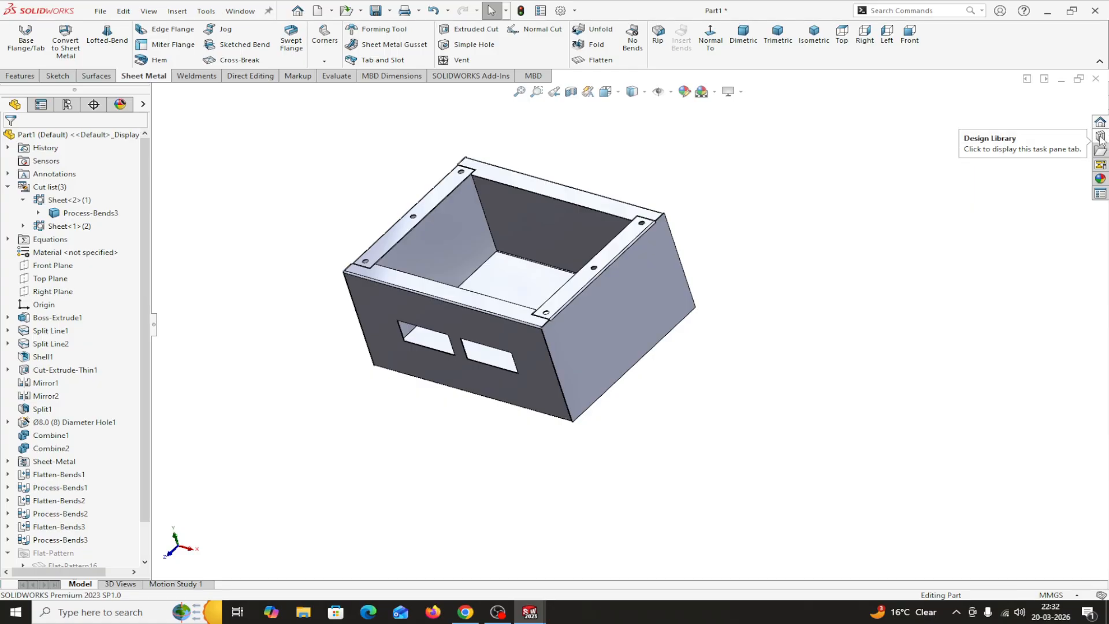
- Place the rectangular flange forming tool from the Design Library's extruded flanges folder on the box's front face, below the right-hand window
{"action": "left_click", "coordinate": [1101, 137]}
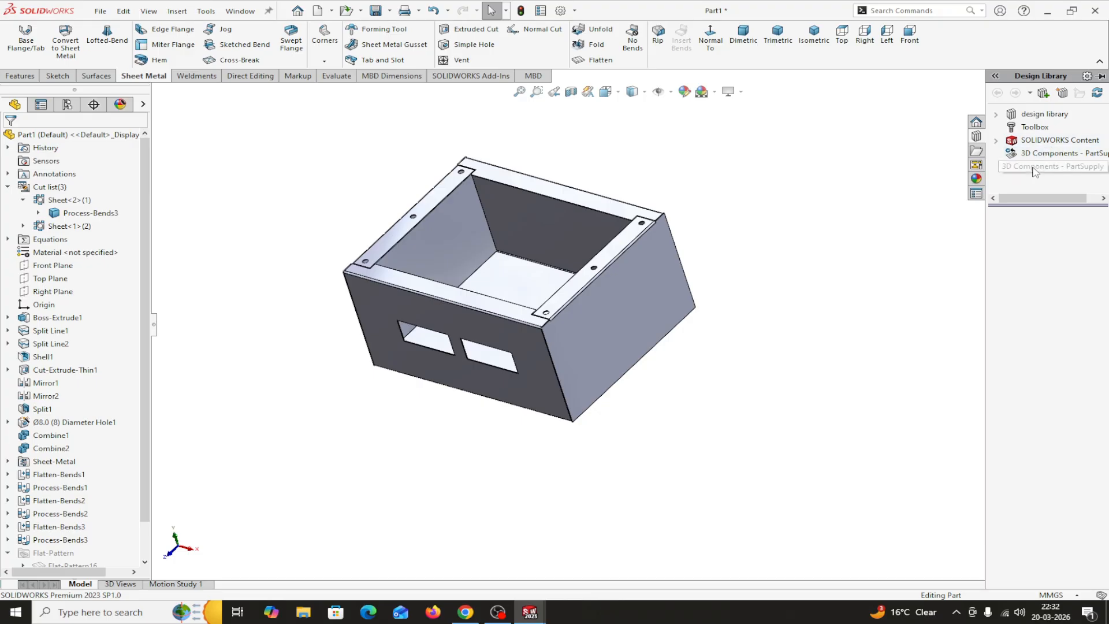
{"action": "left_click", "coordinate": [1001, 119]}
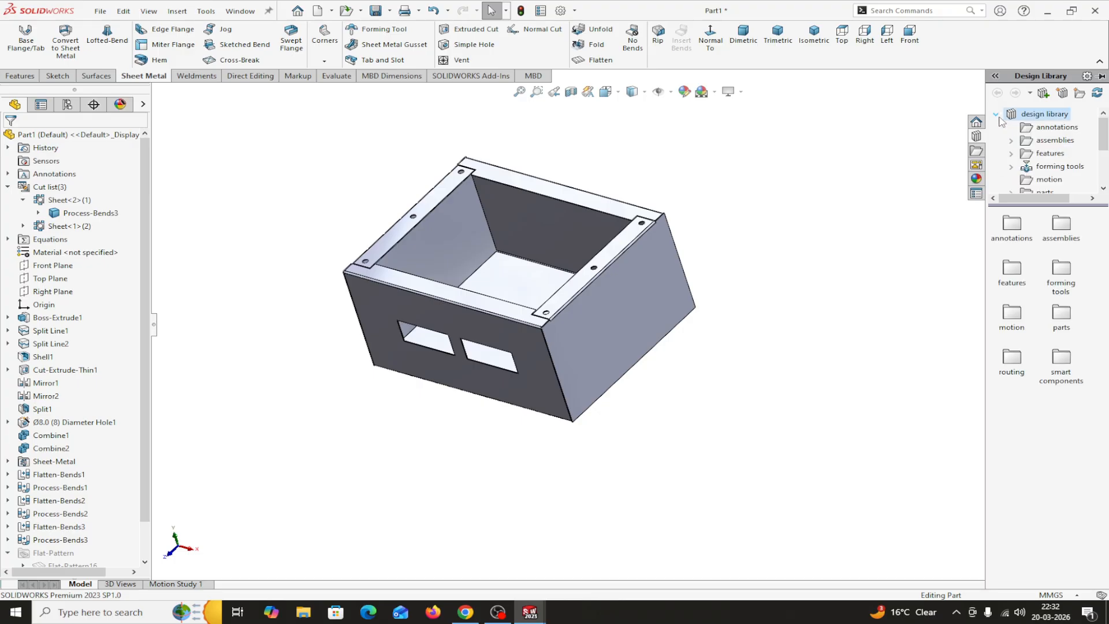
{"action": "left_click", "coordinate": [1057, 276]}
{"action": "double_click", "coordinate": [1057, 275]}
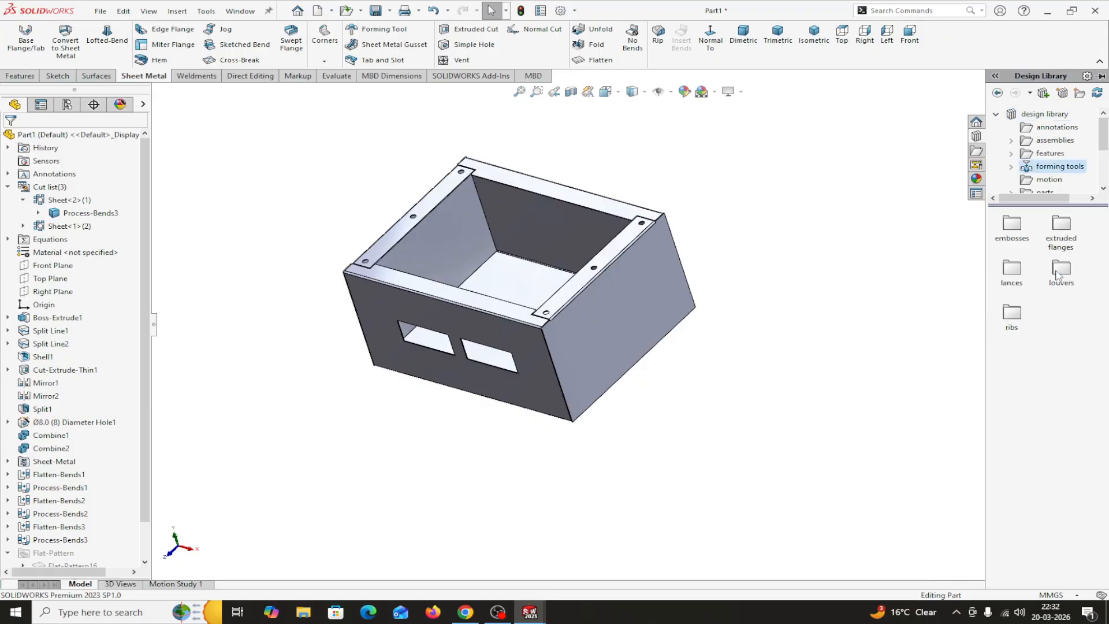
{"action": "double_click", "coordinate": [1061, 234]}
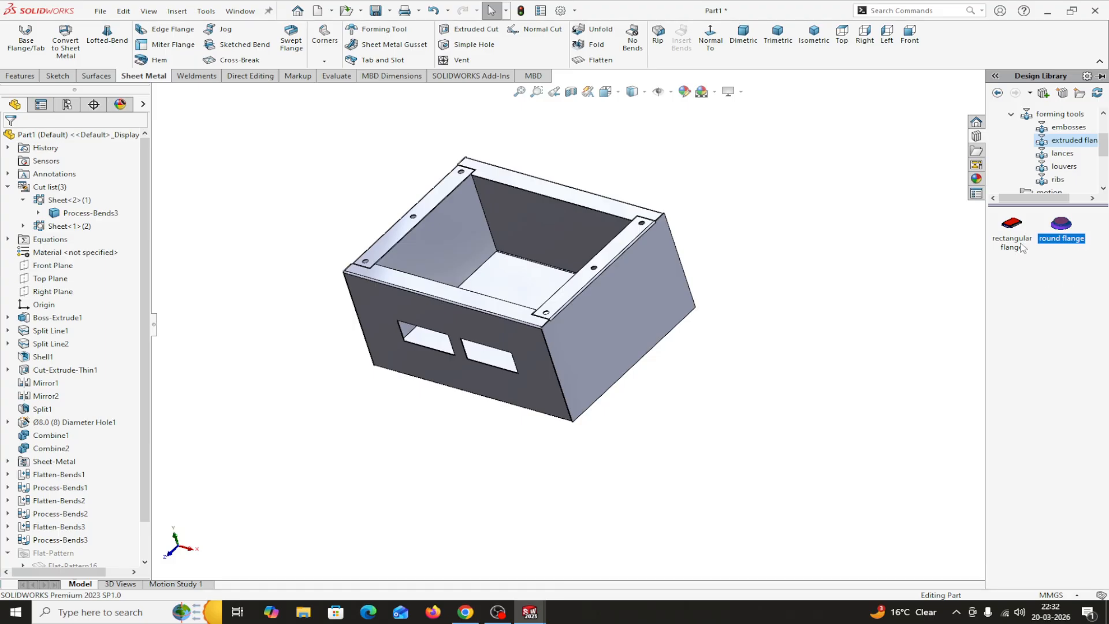
{"action": "mouse_move", "coordinate": [1012, 230]}
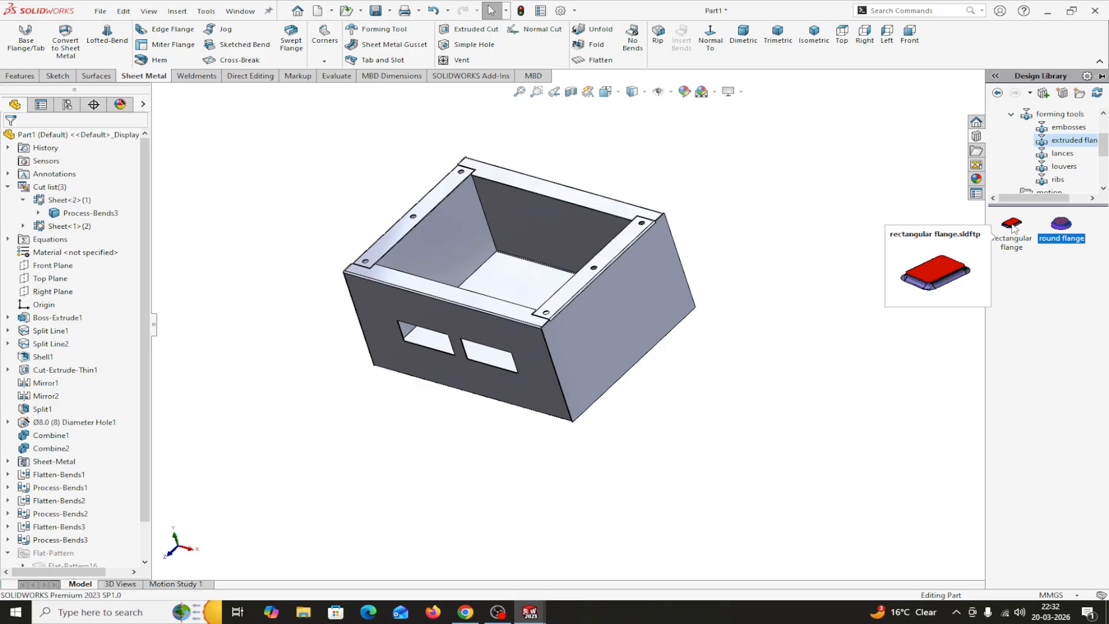
{"action": "left_click_drag", "start_coordinate": [1012, 229], "coordinate": [501, 395]}
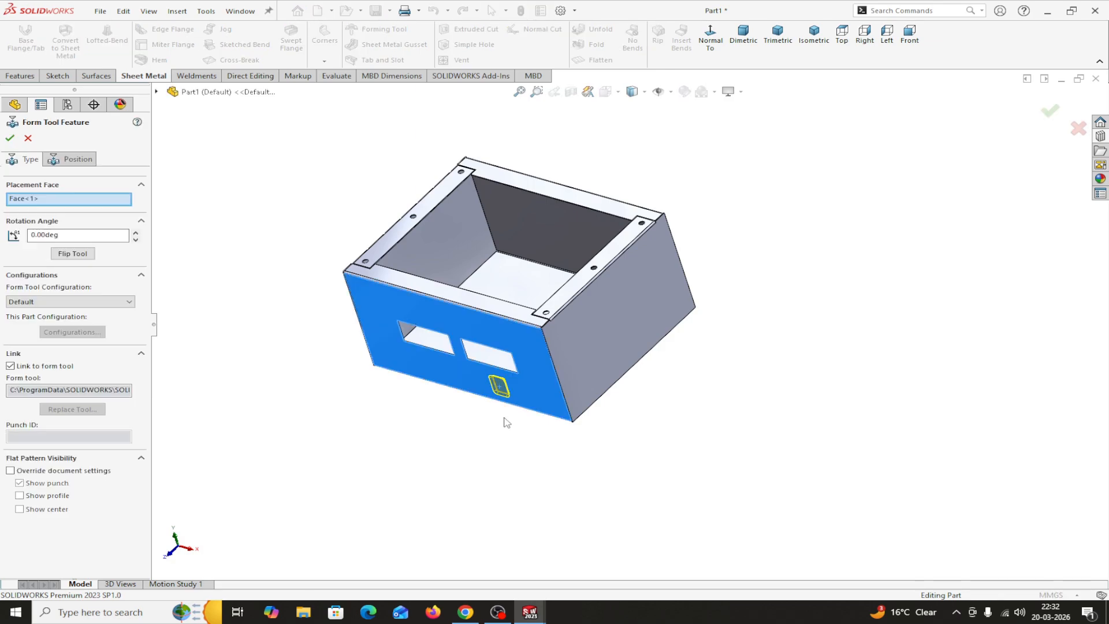
{"action": "middle_click_drag", "start_coordinate": [550, 416], "coordinate": [470, 383]}
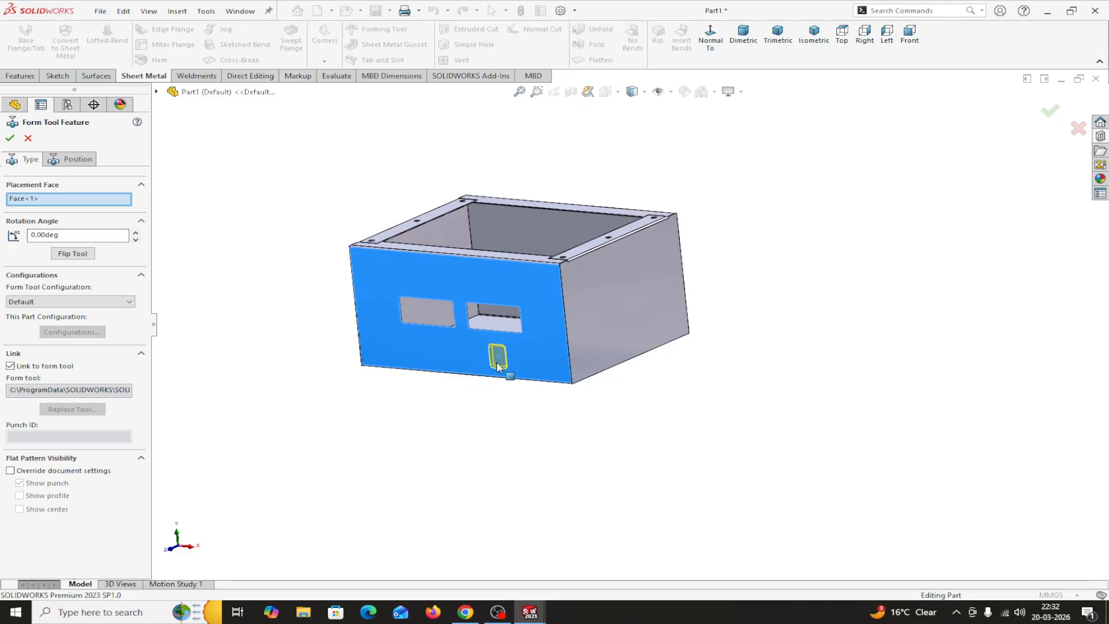
- Set the rectangular flange's rotation angle to 90 degrees so that its long side runs horizontally
{"action": "scroll", "coordinate": [509, 370], "scroll_direction": "down", "scroll_amount": 4}
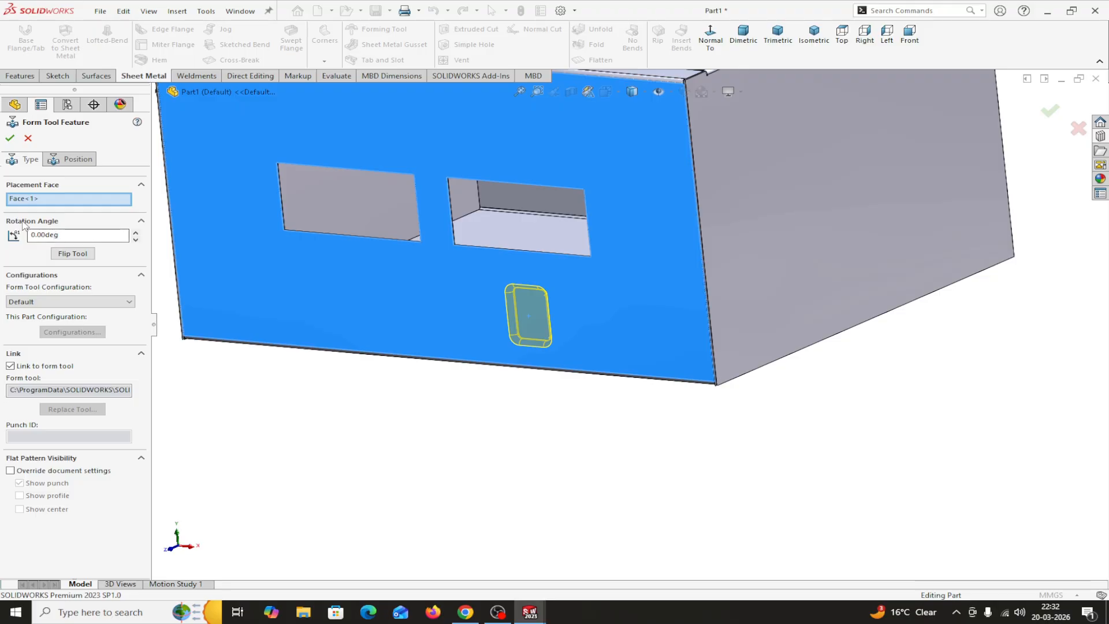
{"action": "left_click_drag", "start_coordinate": [63, 236], "coordinate": [55, 239]}
{"action": "type", "text": "90"}
{"action": "left_click", "coordinate": [248, 398]}
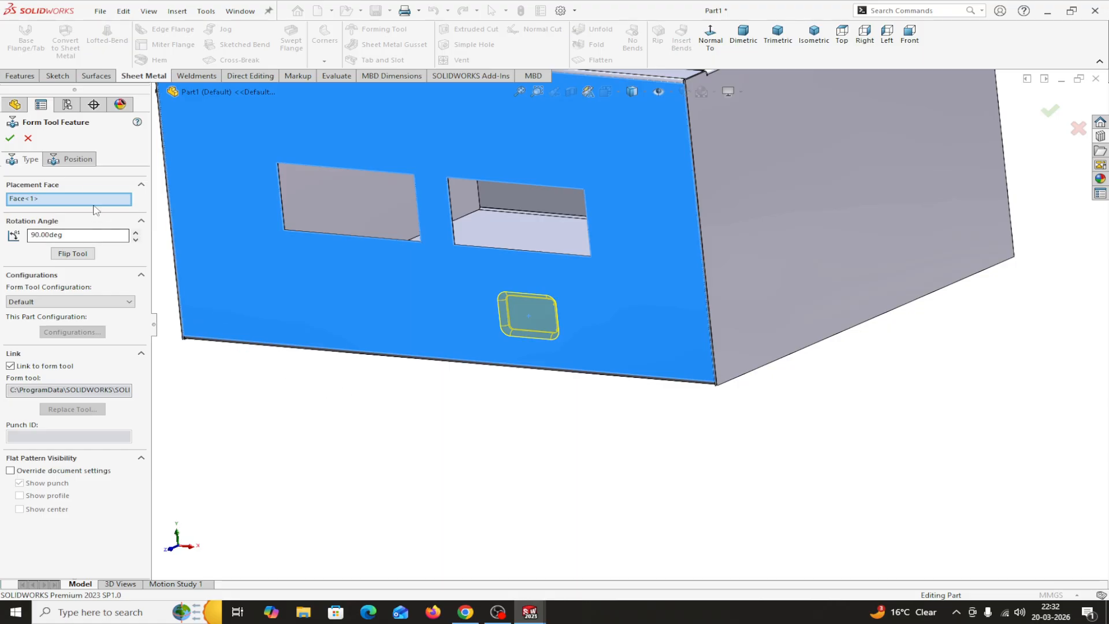
- In the forming tool's position sketch, dimension the flange's centre point 35 mm above the front face's bottom edge
{"action": "left_click", "coordinate": [81, 164]}
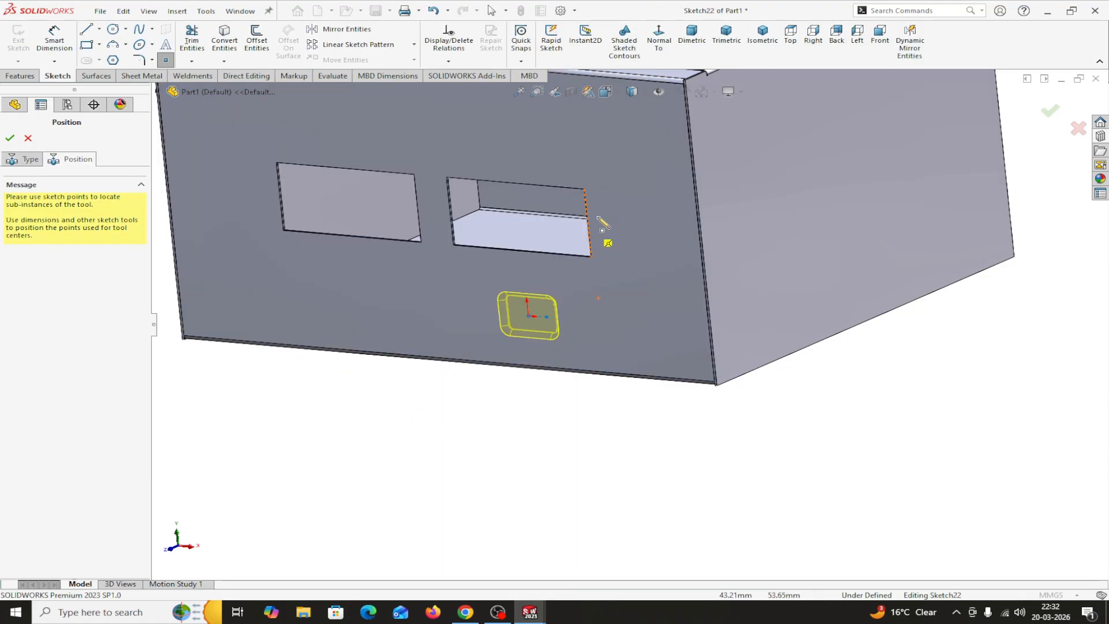
{"action": "left_click", "coordinate": [659, 38]}
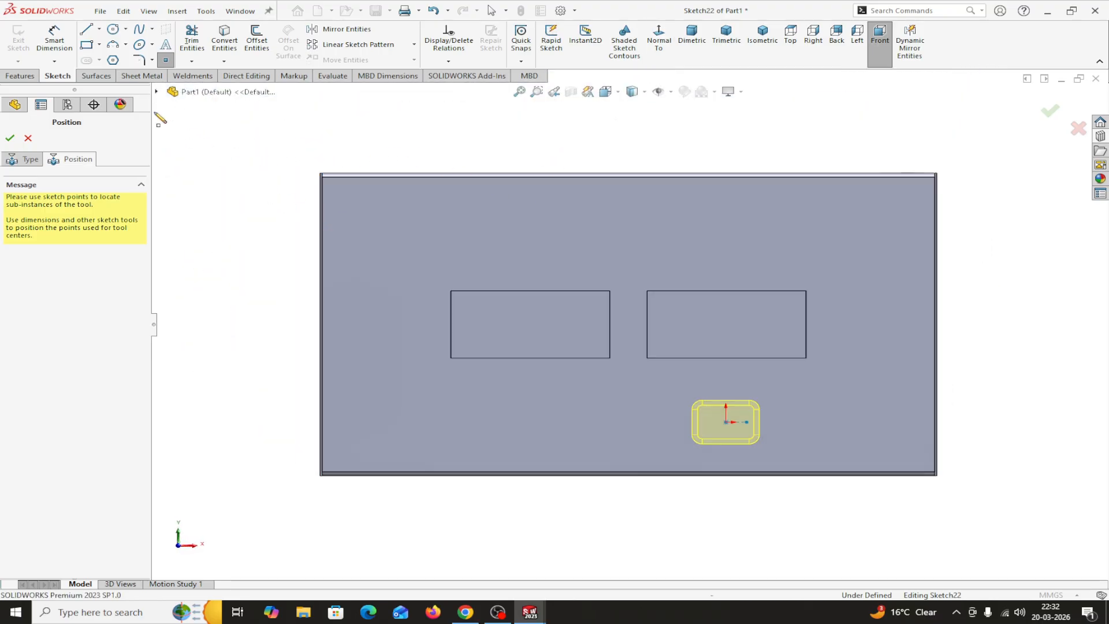
{"action": "left_click", "coordinate": [63, 38]}
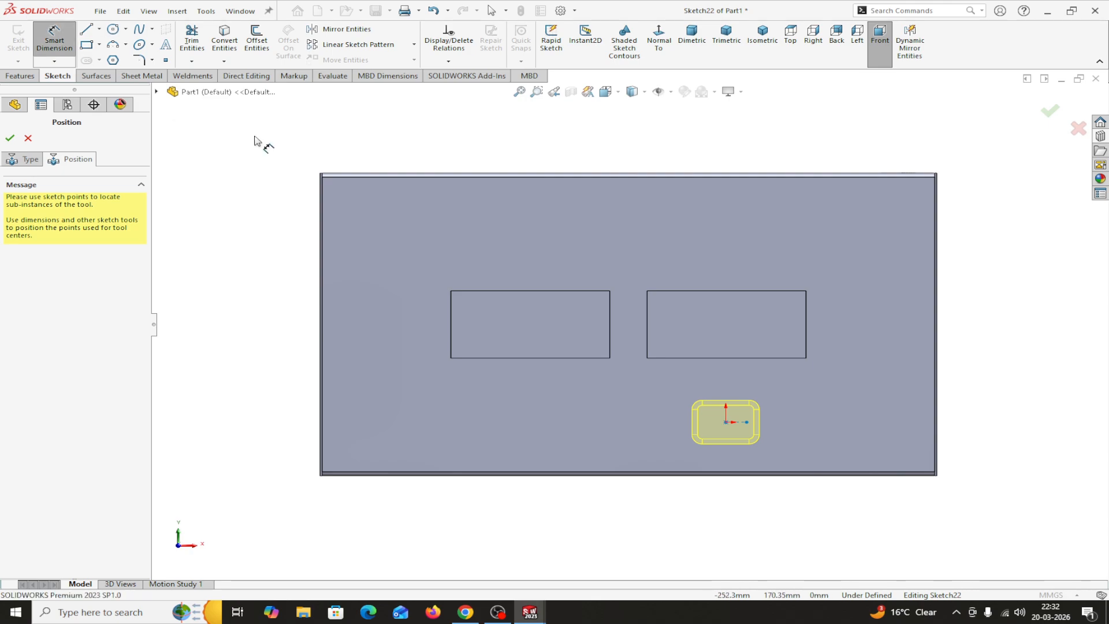
{"action": "scroll", "coordinate": [735, 405], "scroll_direction": "up", "scroll_amount": 1}
{"action": "scroll", "coordinate": [725, 410], "scroll_direction": "down", "scroll_amount": 3}
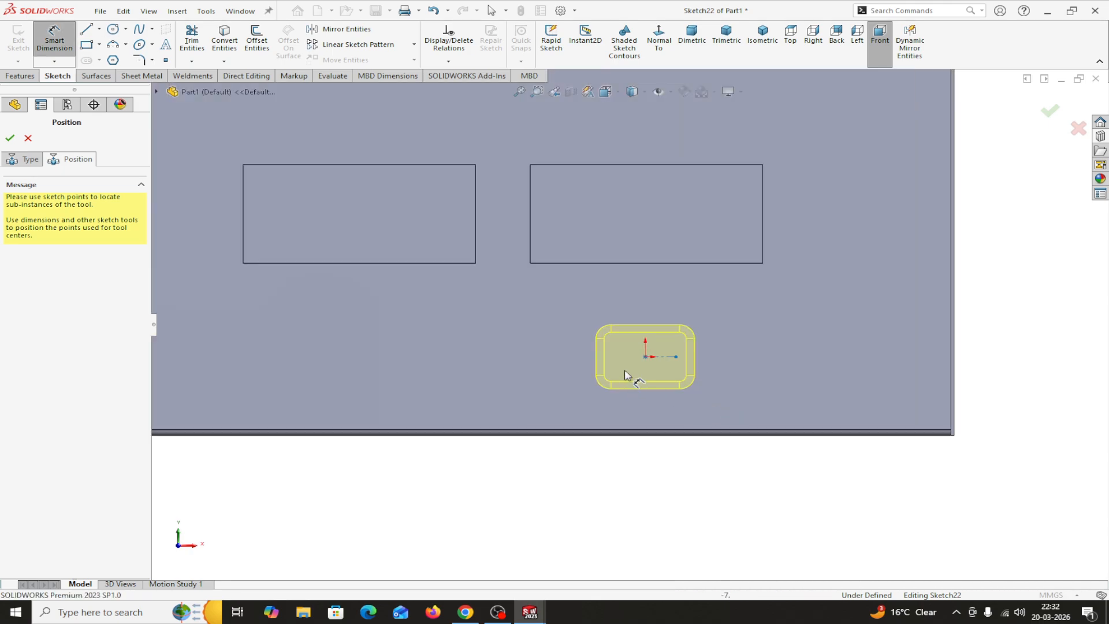
{"action": "left_click", "coordinate": [645, 357]}
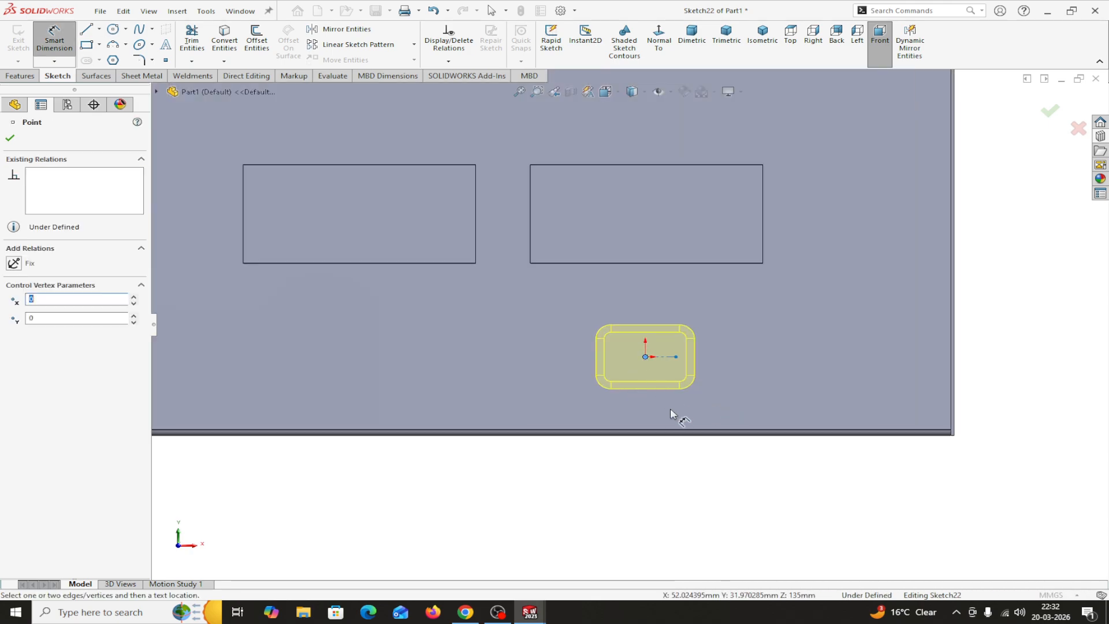
{"action": "left_click", "coordinate": [700, 433]}
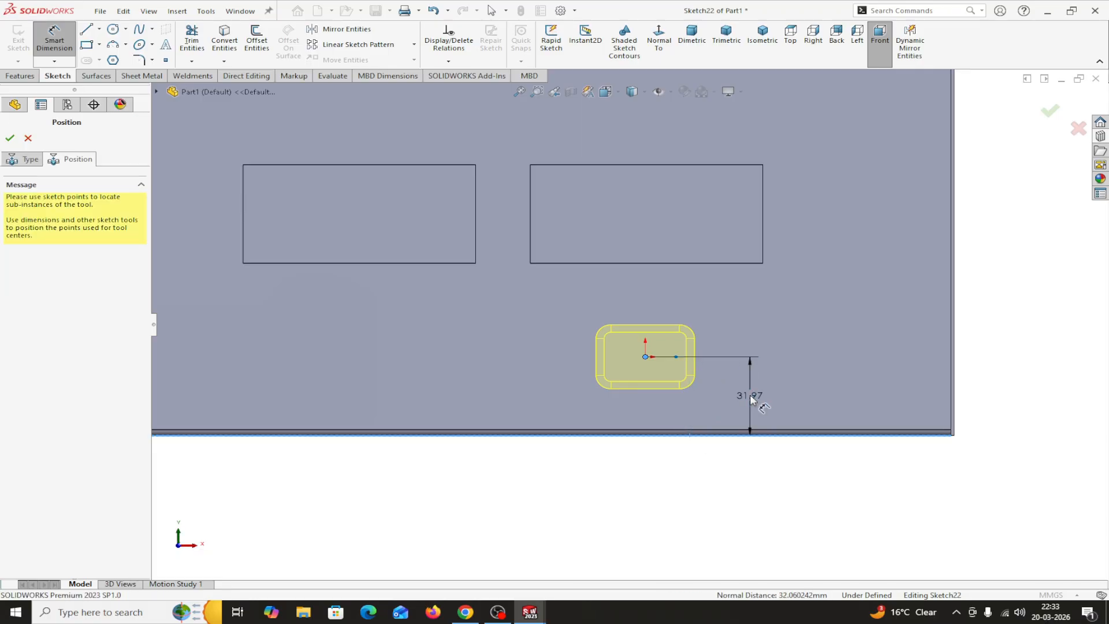
{"action": "left_click", "coordinate": [751, 397]}
{"action": "type", "text": "35"}
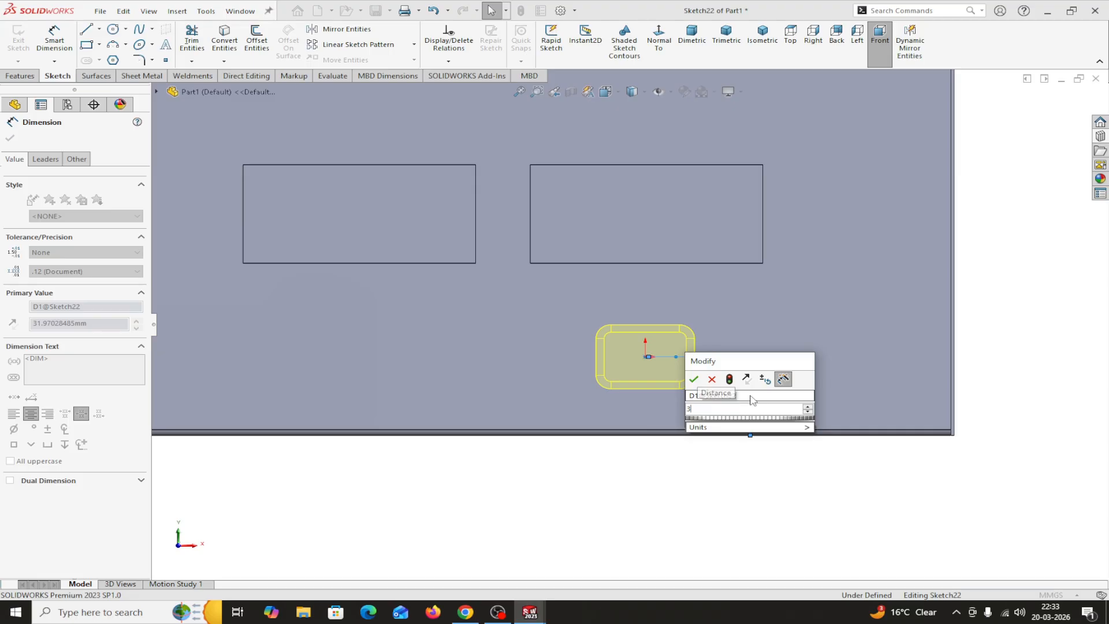
{"action": "left_click", "coordinate": [694, 380]}
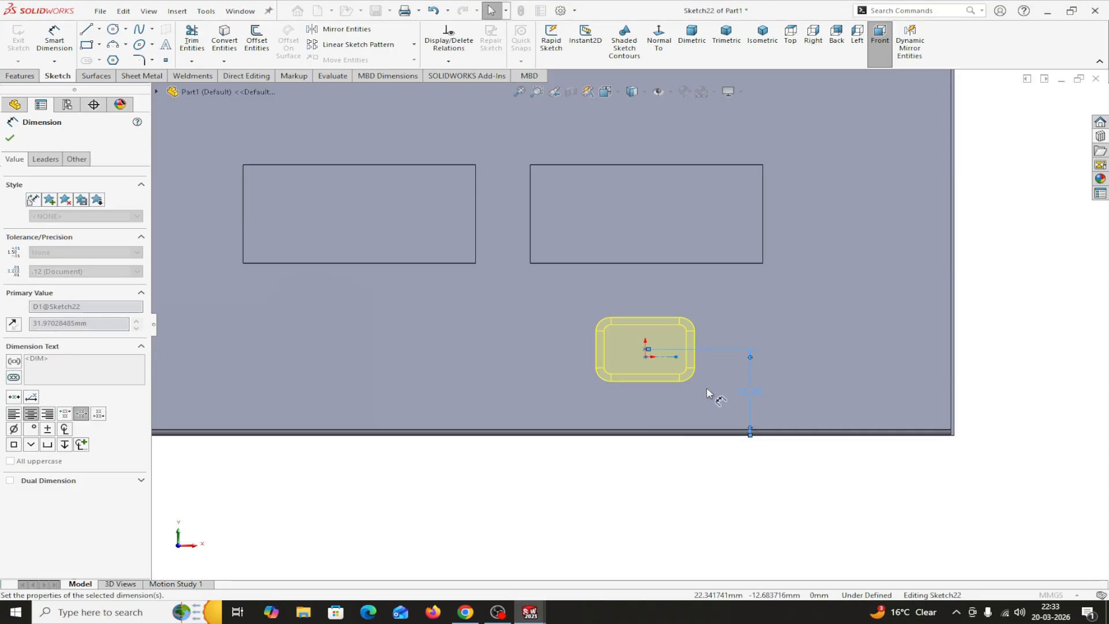
- Start a second position dimension from the rectangular flange's centre point
{"action": "scroll", "coordinate": [684, 396], "scroll_direction": "down", "scroll_amount": 4}
{"action": "scroll", "coordinate": [640, 342], "scroll_direction": "down", "scroll_amount": 1}
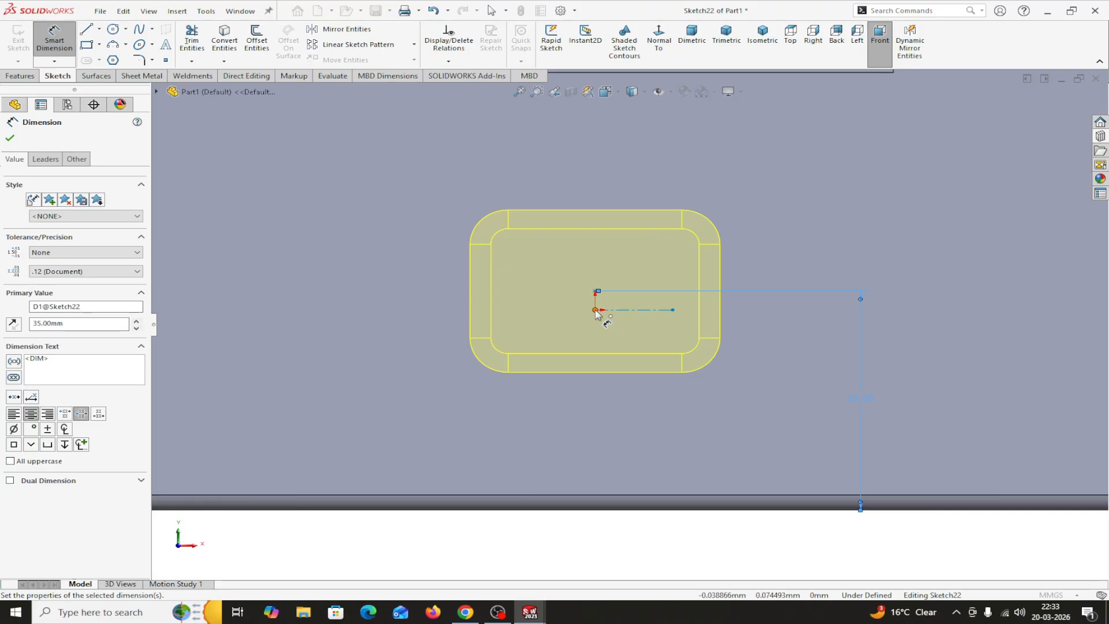
{"action": "scroll", "coordinate": [601, 306], "scroll_direction": "down", "scroll_amount": 2}
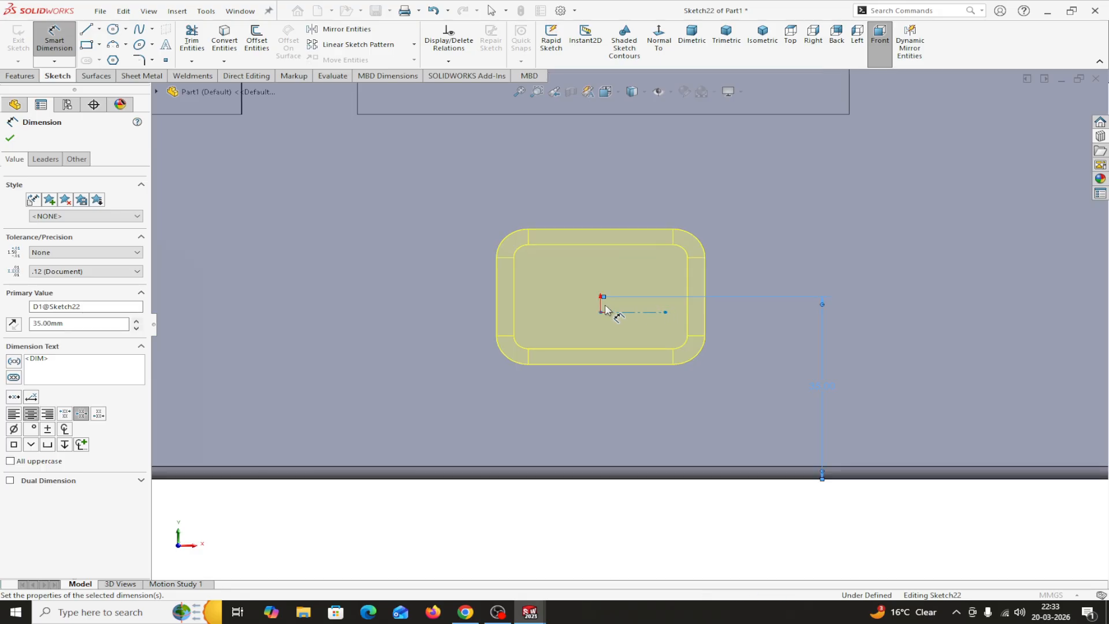
{"action": "scroll", "coordinate": [613, 295], "scroll_direction": "down", "scroll_amount": 2}
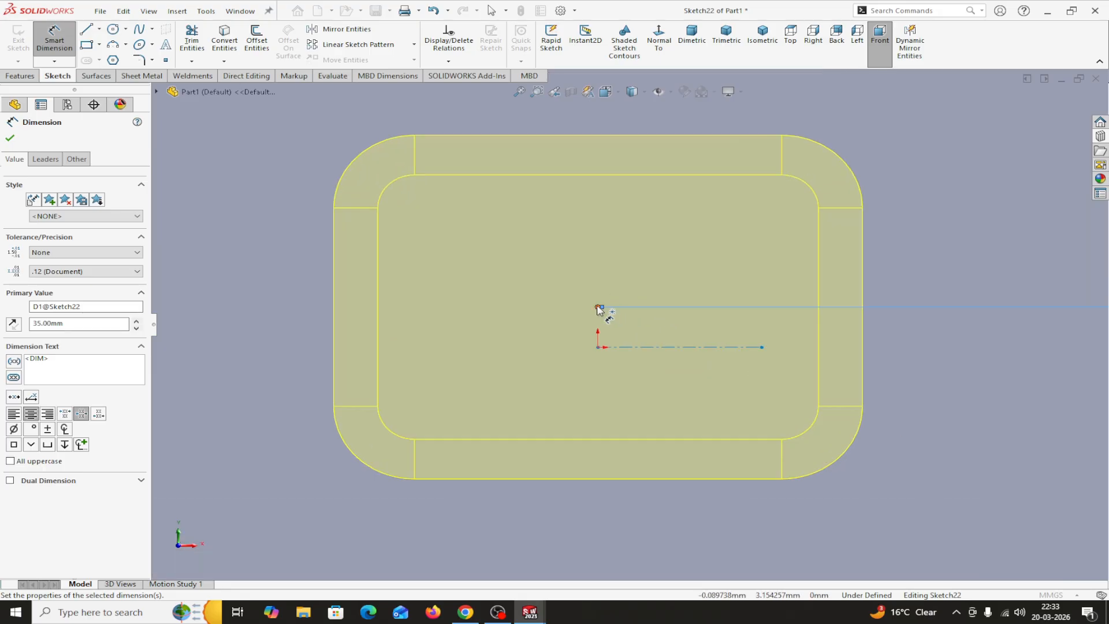
{"action": "left_click", "coordinate": [599, 307]}
{"action": "scroll", "coordinate": [809, 331], "scroll_direction": "up", "scroll_amount": 6}
{"action": "scroll", "coordinate": [751, 333], "scroll_direction": "down", "scroll_amount": 3}
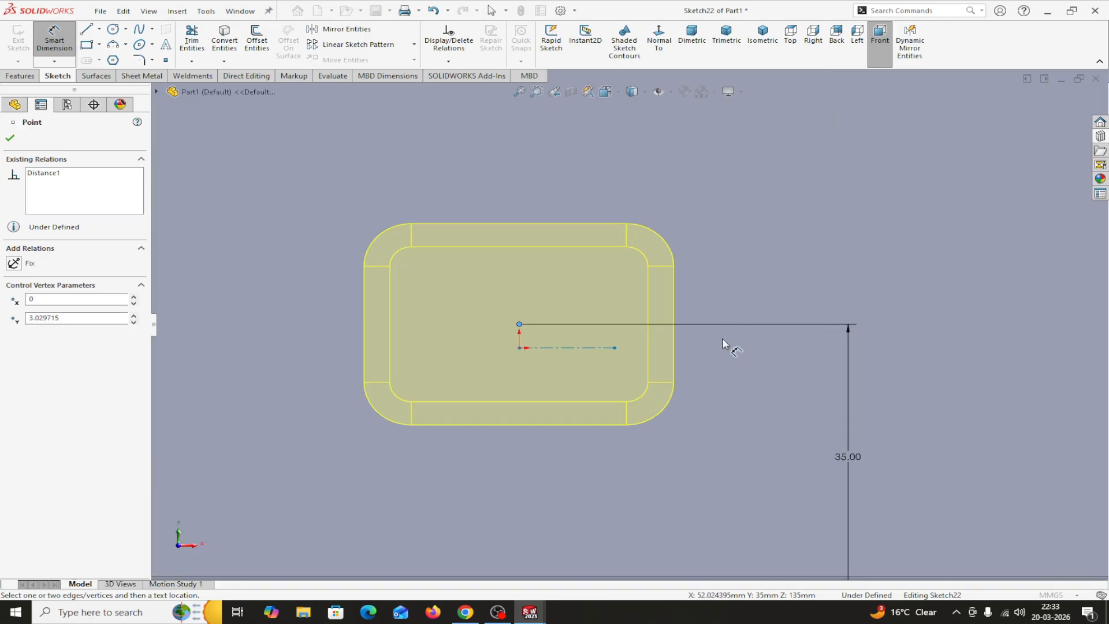
- Dimension the rectangular flange's centre point 80 mm from the front face's right edge
{"action": "scroll", "coordinate": [841, 352], "scroll_direction": "up", "scroll_amount": 4}
{"action": "scroll", "coordinate": [884, 350], "scroll_direction": "up", "scroll_amount": 1}
{"action": "scroll", "coordinate": [924, 346], "scroll_direction": "down", "scroll_amount": 2}
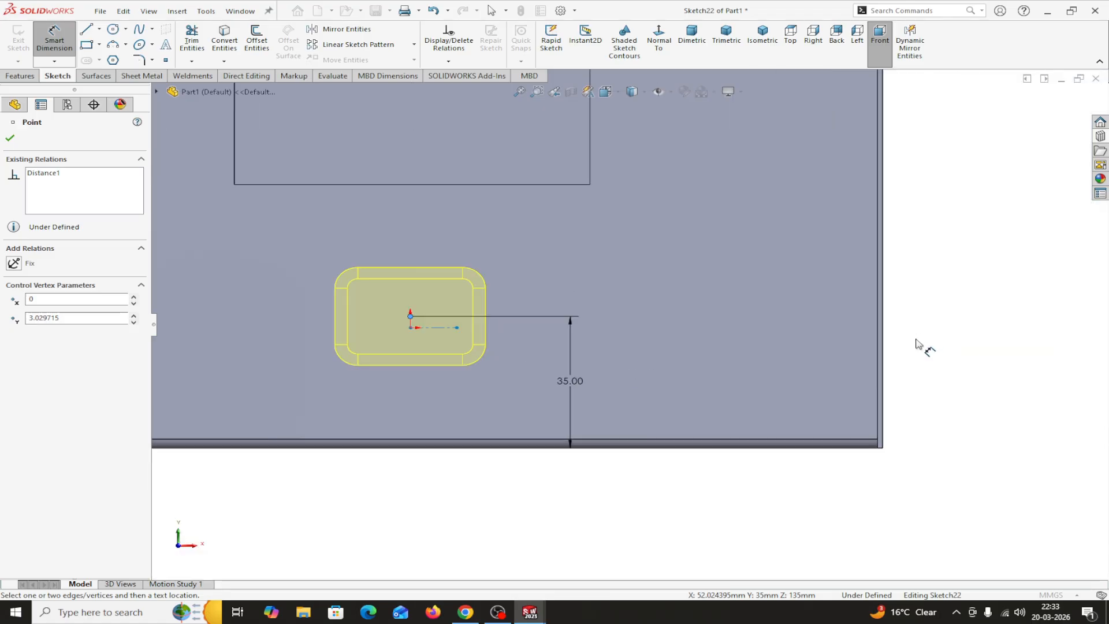
{"action": "left_click", "coordinate": [887, 341]}
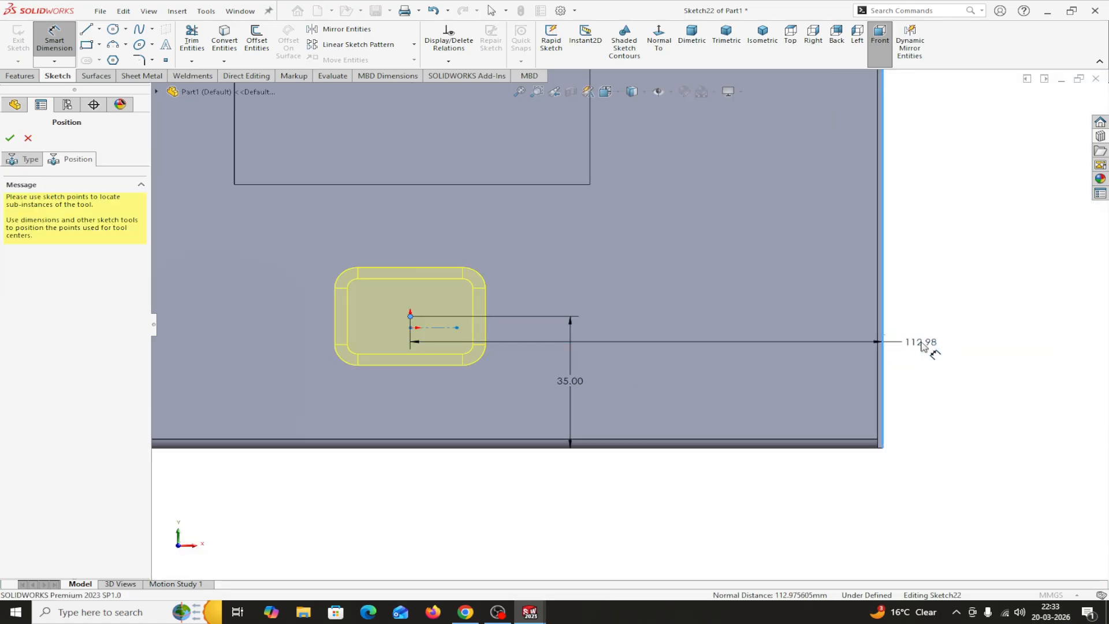
{"action": "left_click", "coordinate": [923, 342]}
{"action": "type", "text": "80"}
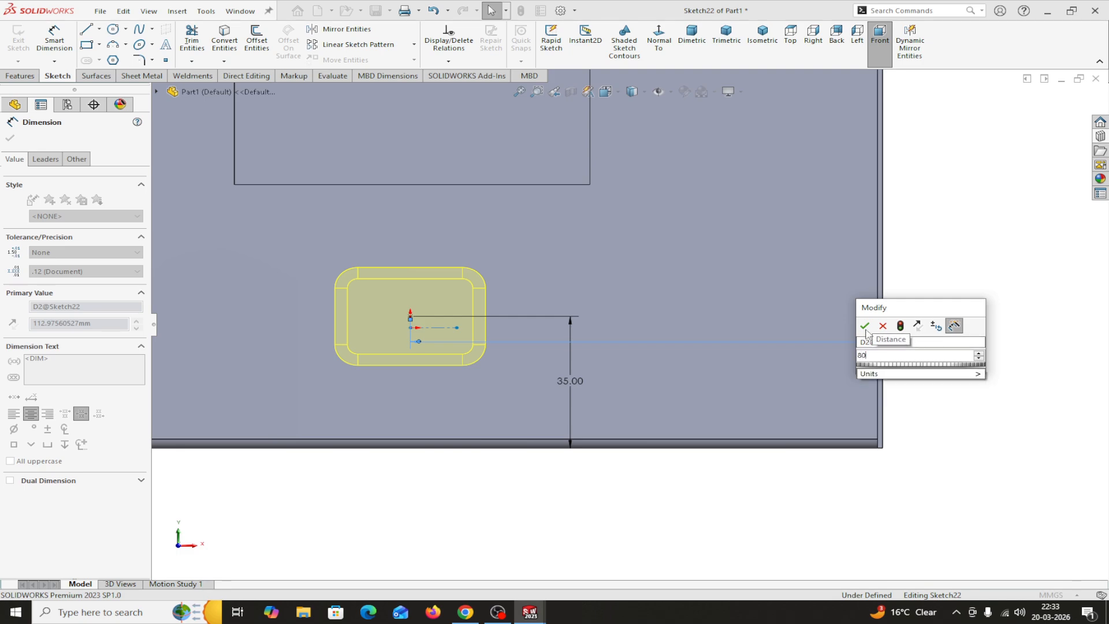
{"action": "left_click", "coordinate": [864, 327]}
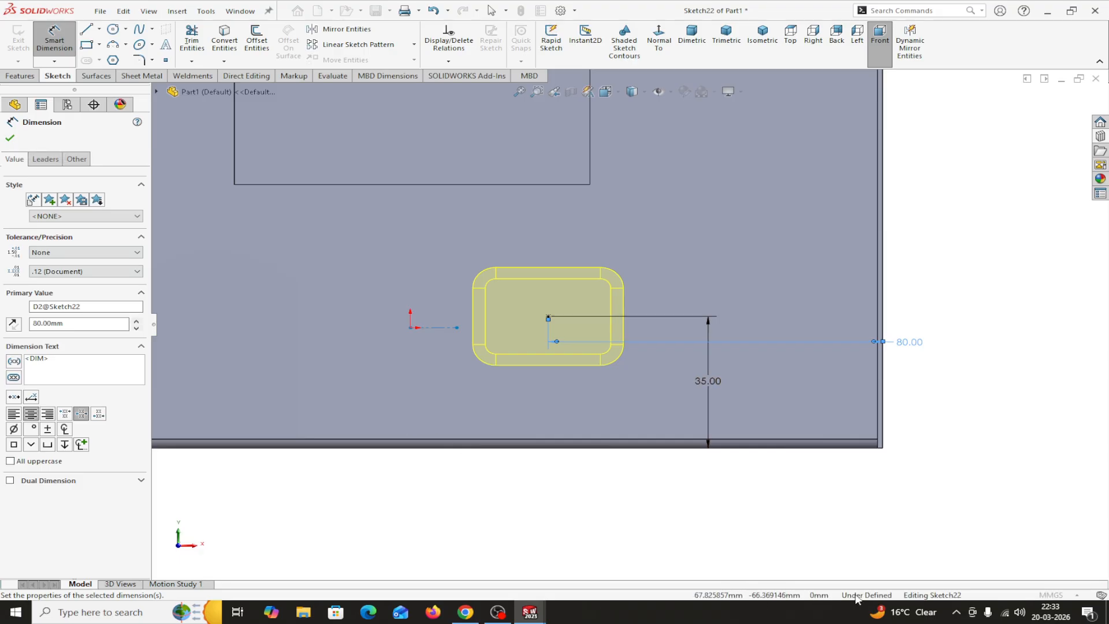
{"action": "key", "text": "Escape"}
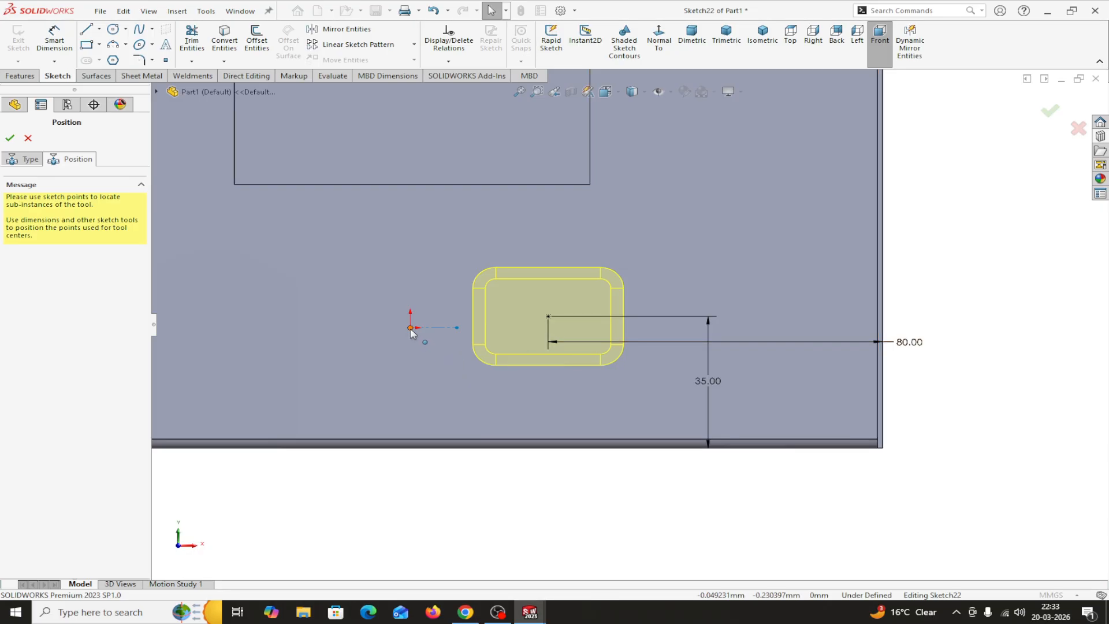
- Move both endpoints of the leftover construction line onto the rectangular flange's centre point and accept the forming tool placement
{"action": "left_click_drag", "start_coordinate": [411, 328], "coordinate": [549, 317]}
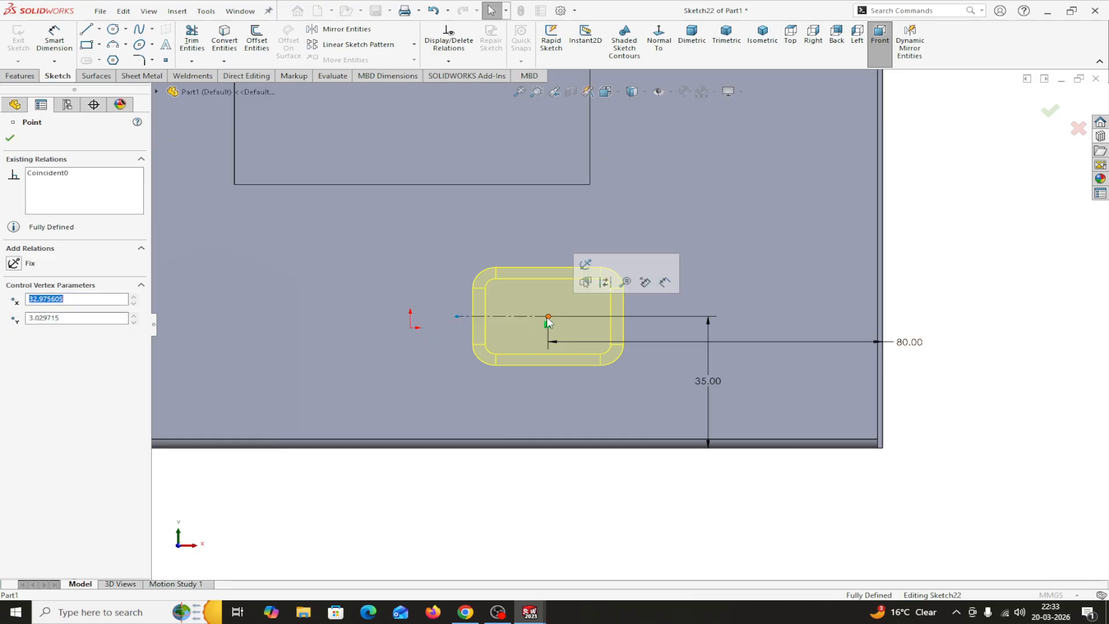
{"action": "left_click_drag", "start_coordinate": [457, 318], "coordinate": [548, 317]}
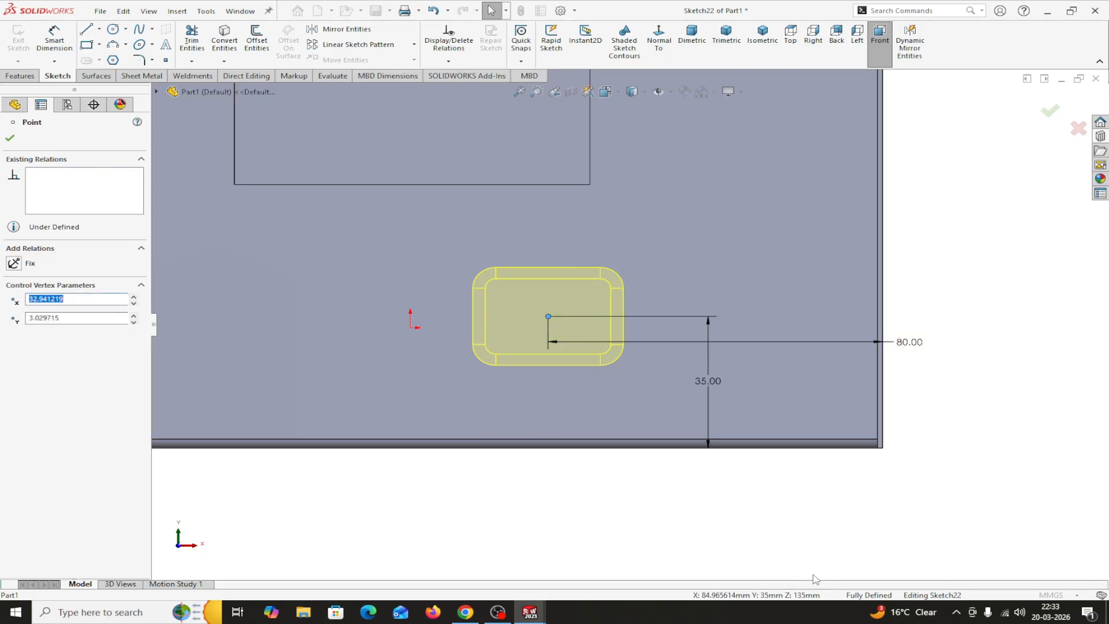
{"action": "left_click", "coordinate": [9, 139]}
{"action": "scroll", "coordinate": [319, 392], "scroll_direction": "up", "scroll_amount": 3}
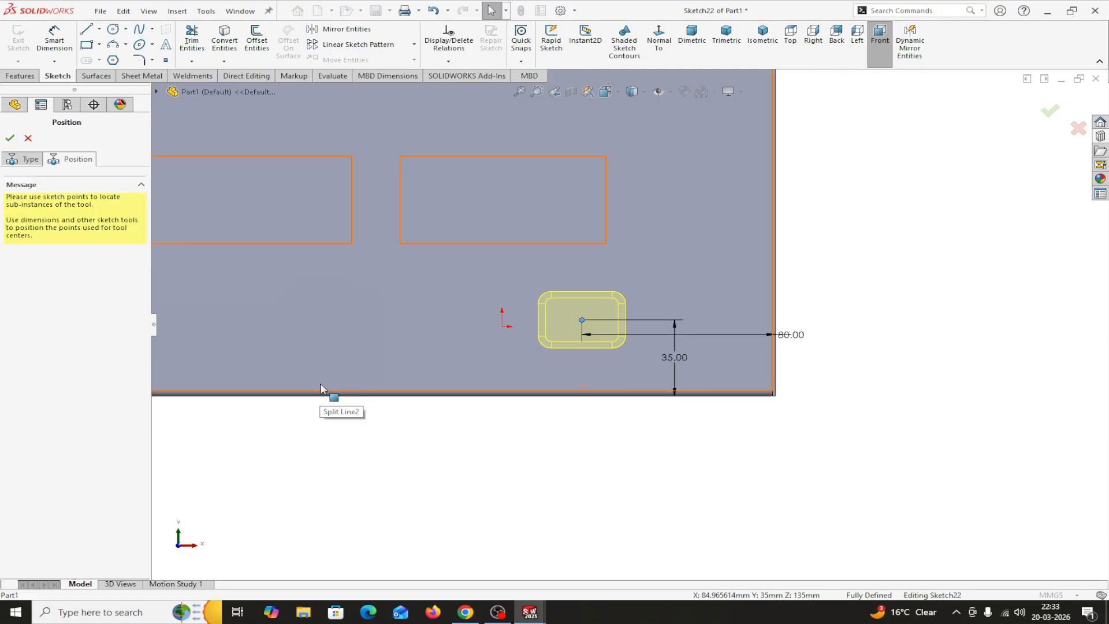
{"action": "left_click", "coordinate": [9, 138]}
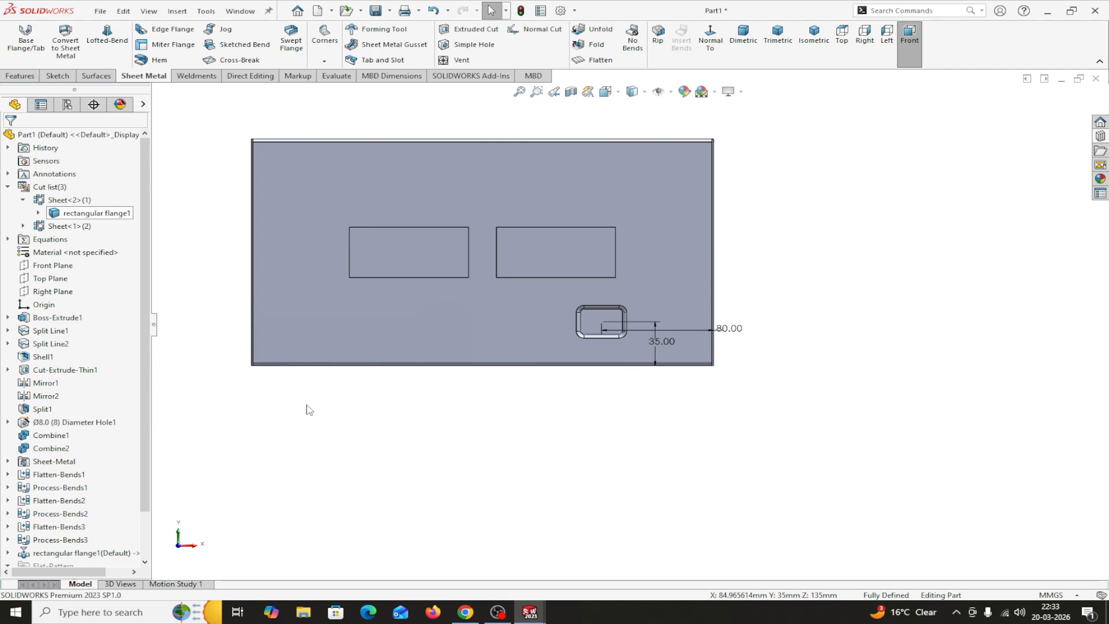
- Mirror the rectangular flange feature about the Right Plane
{"action": "middle_click_drag", "start_coordinate": [565, 509], "coordinate": [549, 524]}
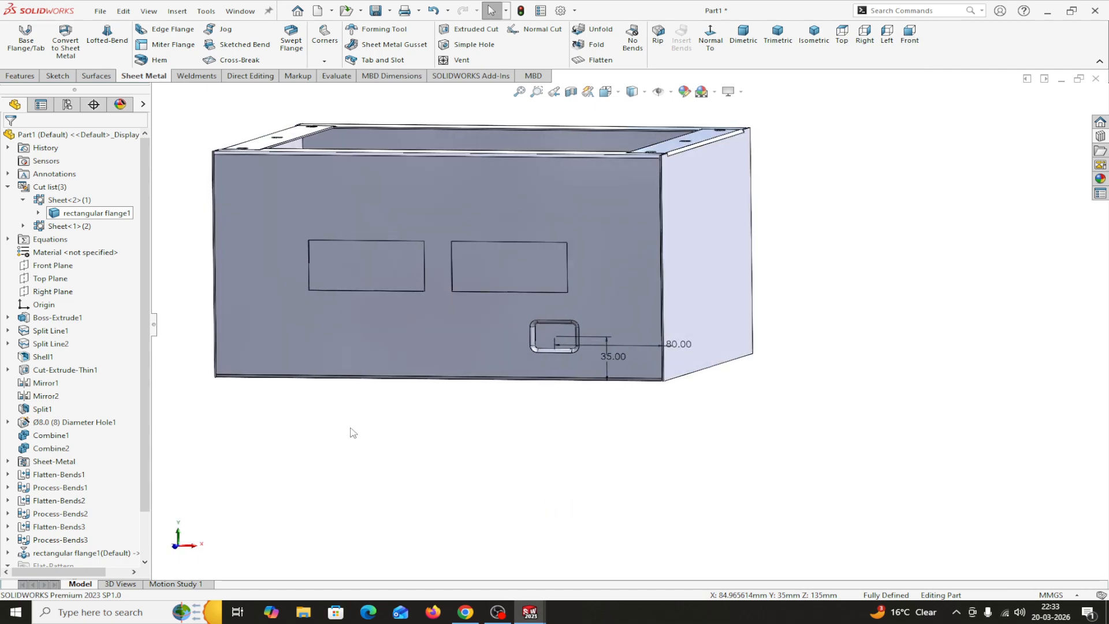
{"action": "left_click", "coordinate": [22, 76]}
{"action": "left_click", "coordinate": [494, 65]}
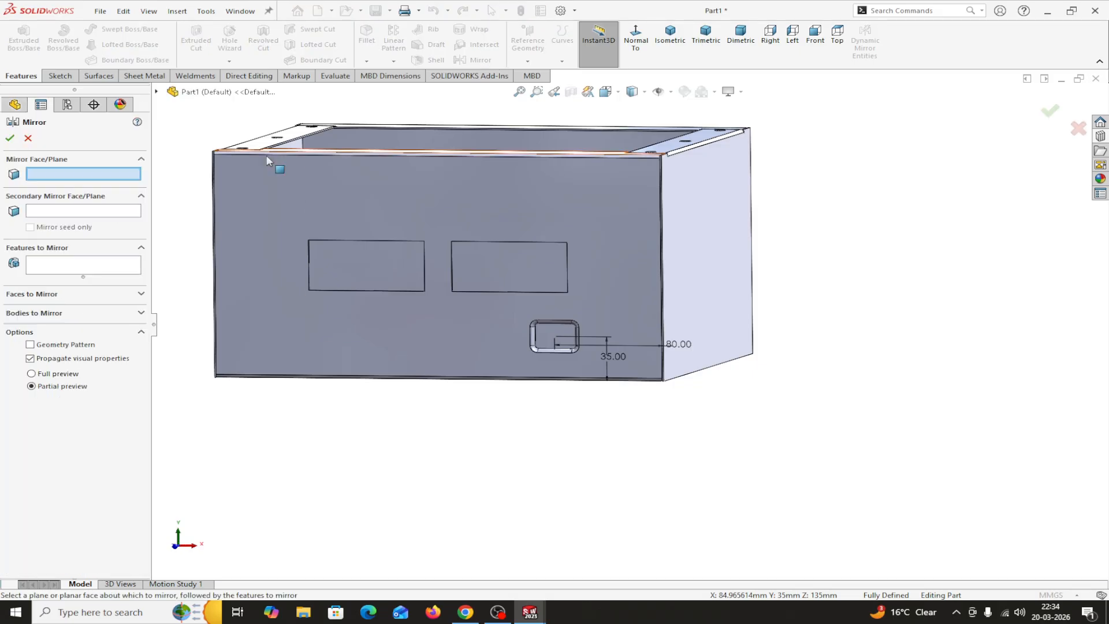
{"action": "left_click", "coordinate": [156, 92]}
{"action": "left_click", "coordinate": [190, 211]}
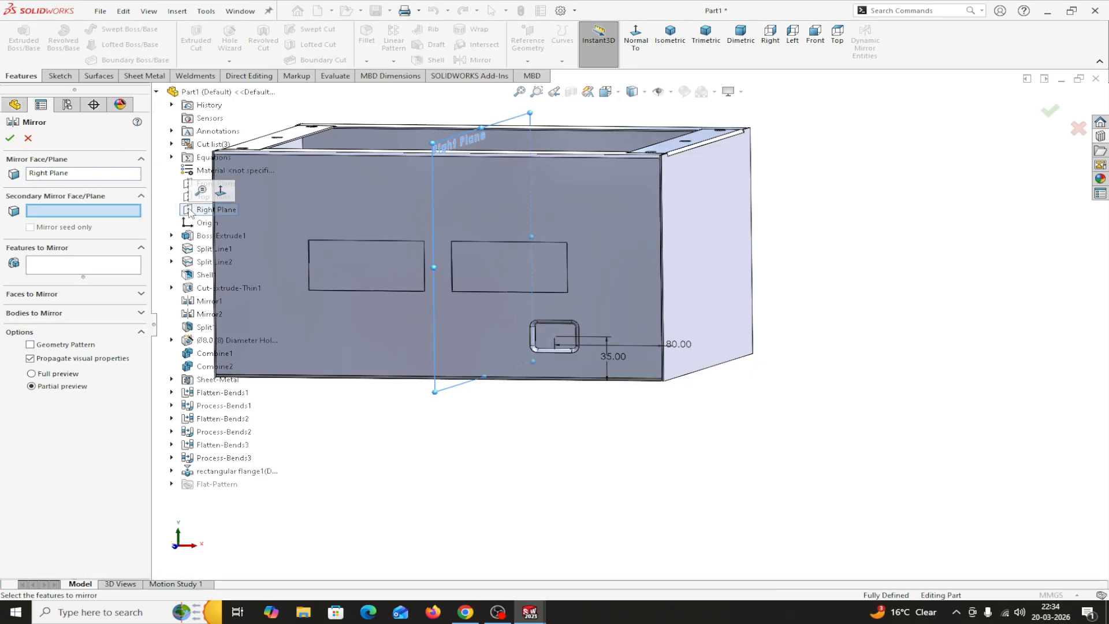
{"action": "left_click", "coordinate": [65, 262]}
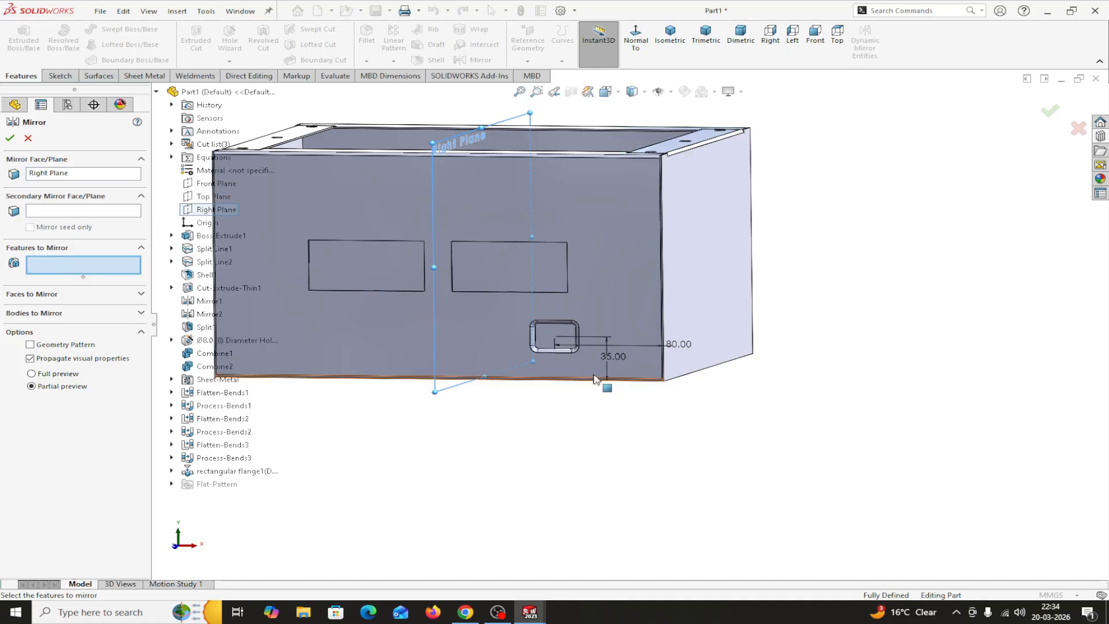
{"action": "scroll", "coordinate": [528, 355], "scroll_direction": "down", "scroll_amount": 5}
{"action": "left_click", "coordinate": [543, 322]}
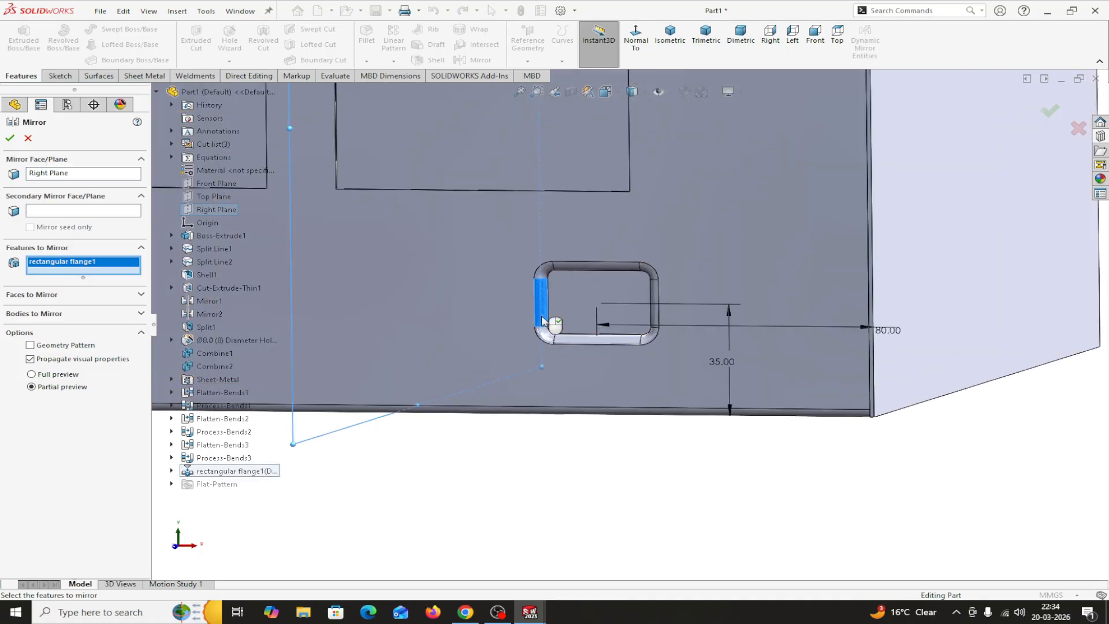
{"action": "scroll", "coordinate": [473, 363], "scroll_direction": "up", "scroll_amount": 3}
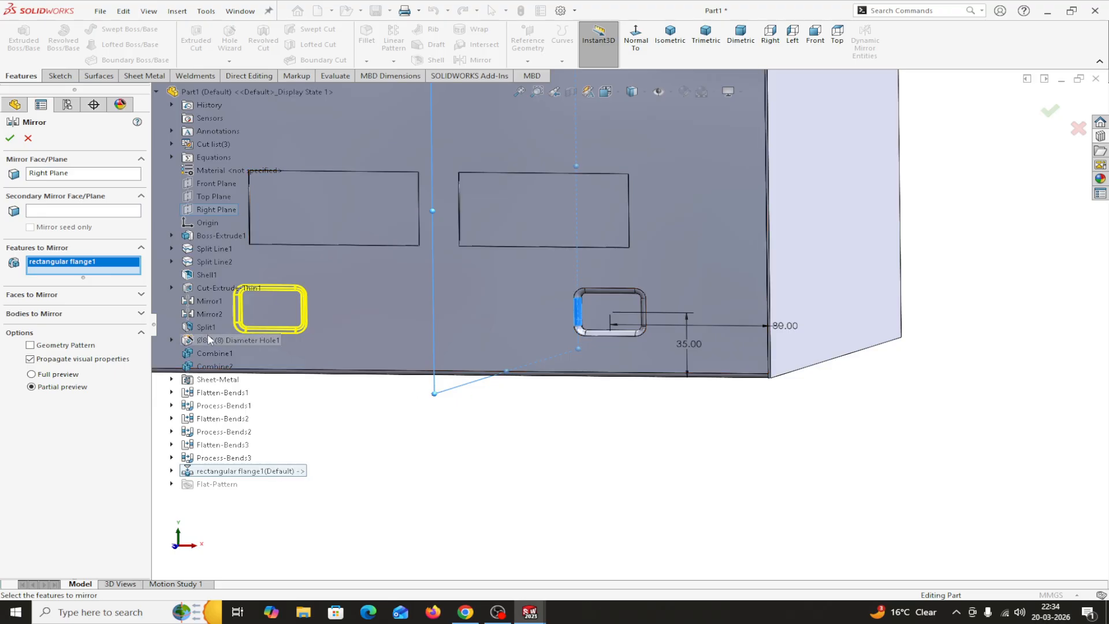
{"action": "left_click", "coordinate": [10, 140]}
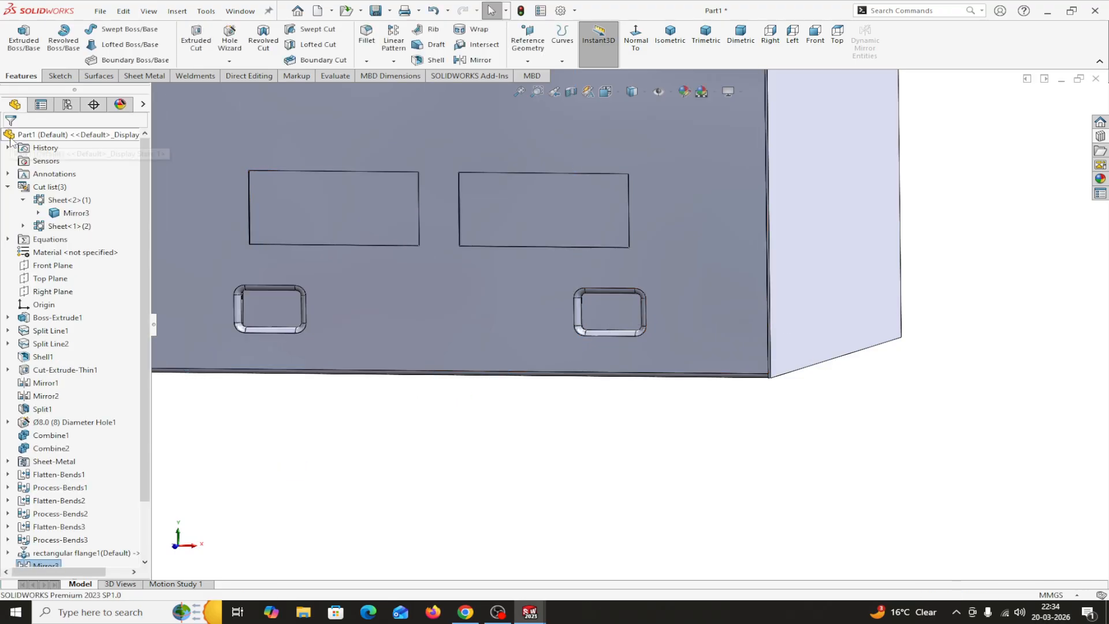
- Place the round flange forming tool from the extruded flanges library on the front face, between the two rectangular flanges
{"action": "middle_click_drag", "start_coordinate": [581, 465], "coordinate": [698, 448]}
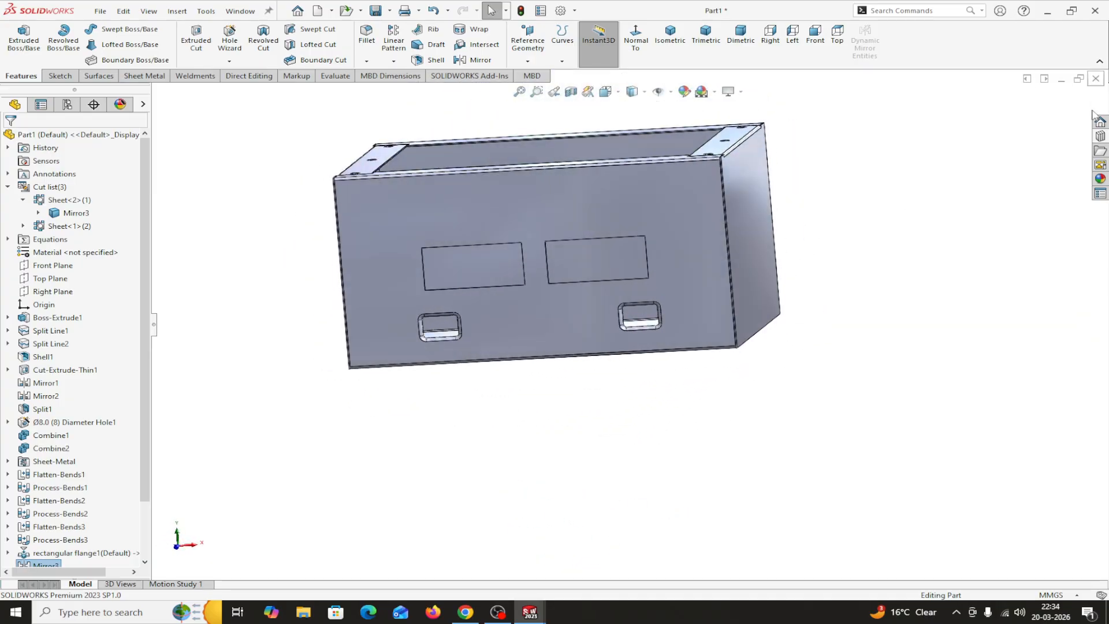
{"action": "left_click", "coordinate": [1100, 136]}
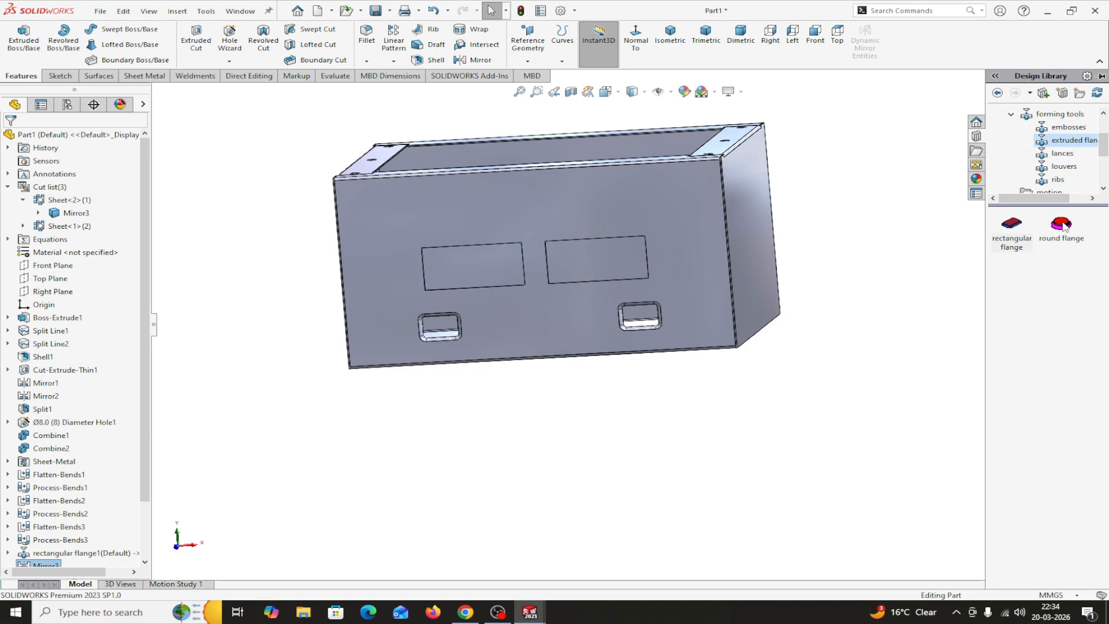
{"action": "mouse_move", "coordinate": [1065, 226]}
{"action": "left_click_drag", "start_coordinate": [1064, 225], "coordinate": [546, 322]}
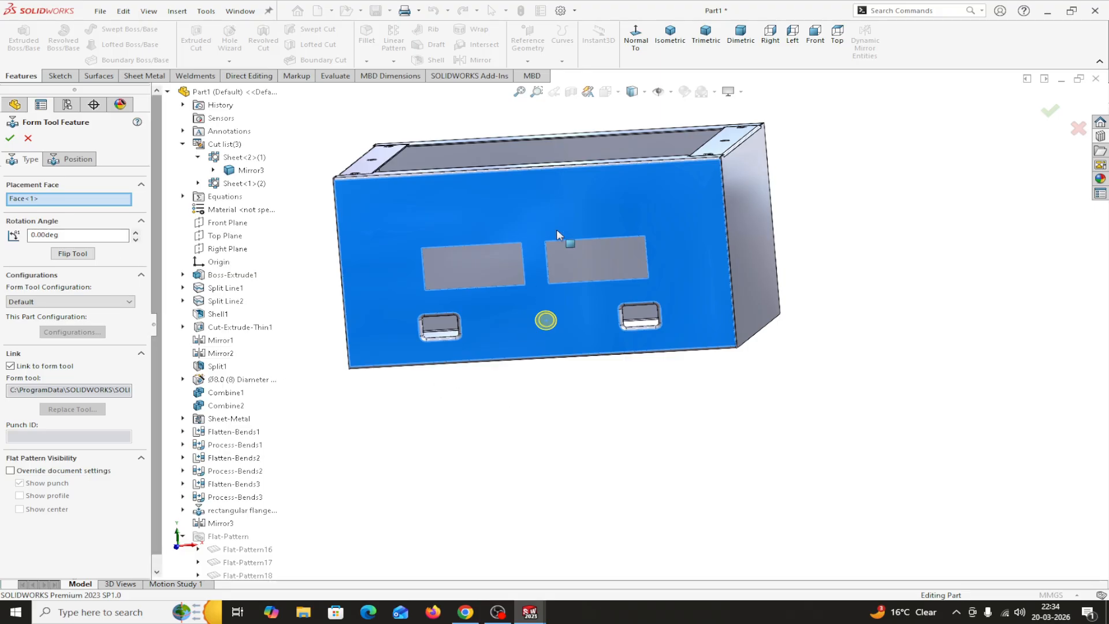
{"action": "left_click", "coordinate": [636, 37]}
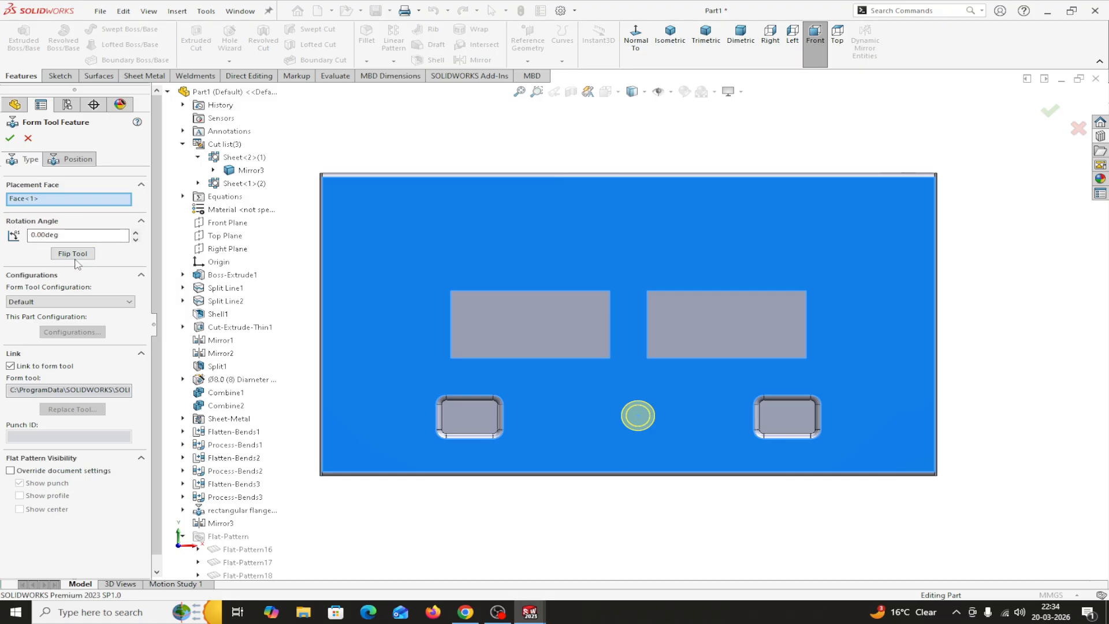
- In the round flange's position sketch, dimension its centre point 35 mm from the front face's bottom edge
{"action": "left_click", "coordinate": [81, 160]}
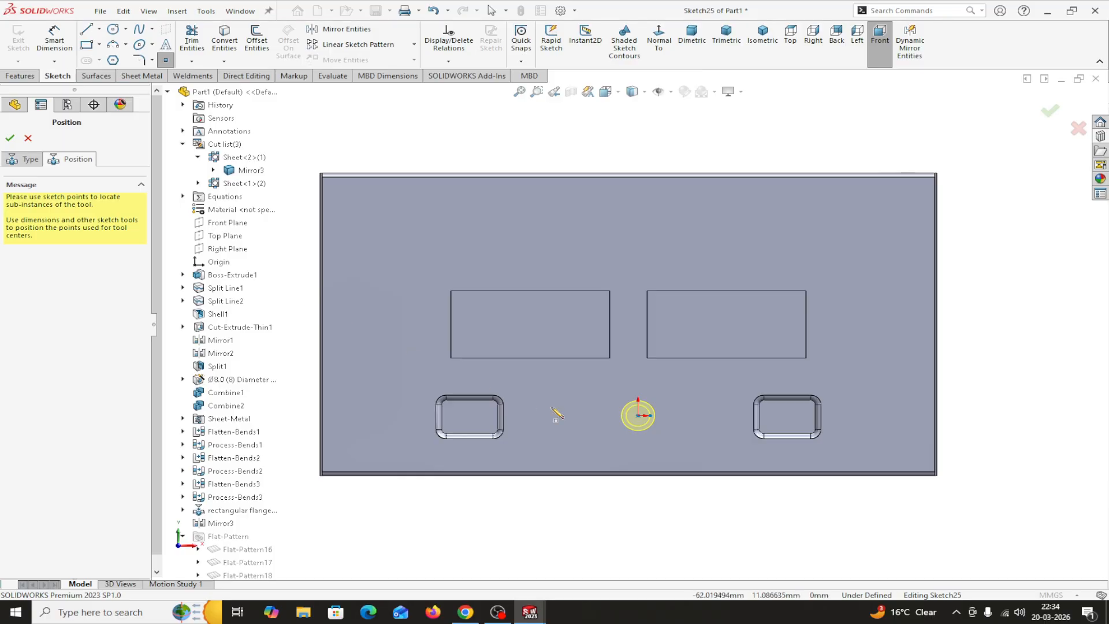
{"action": "left_click", "coordinate": [54, 41]}
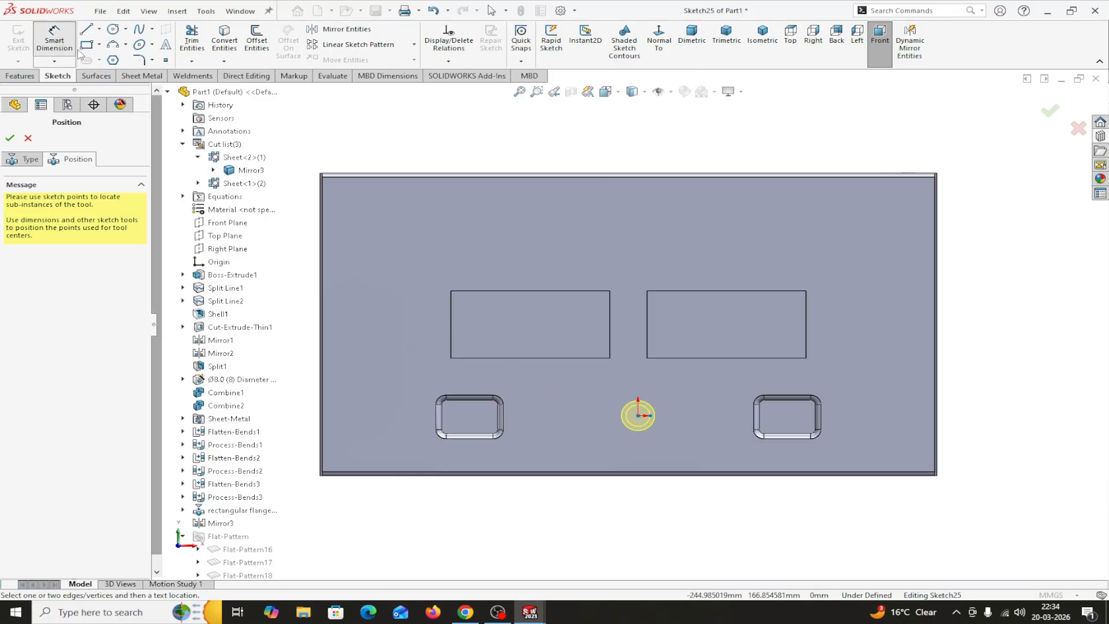
{"action": "scroll", "coordinate": [669, 446], "scroll_direction": "down", "scroll_amount": 2}
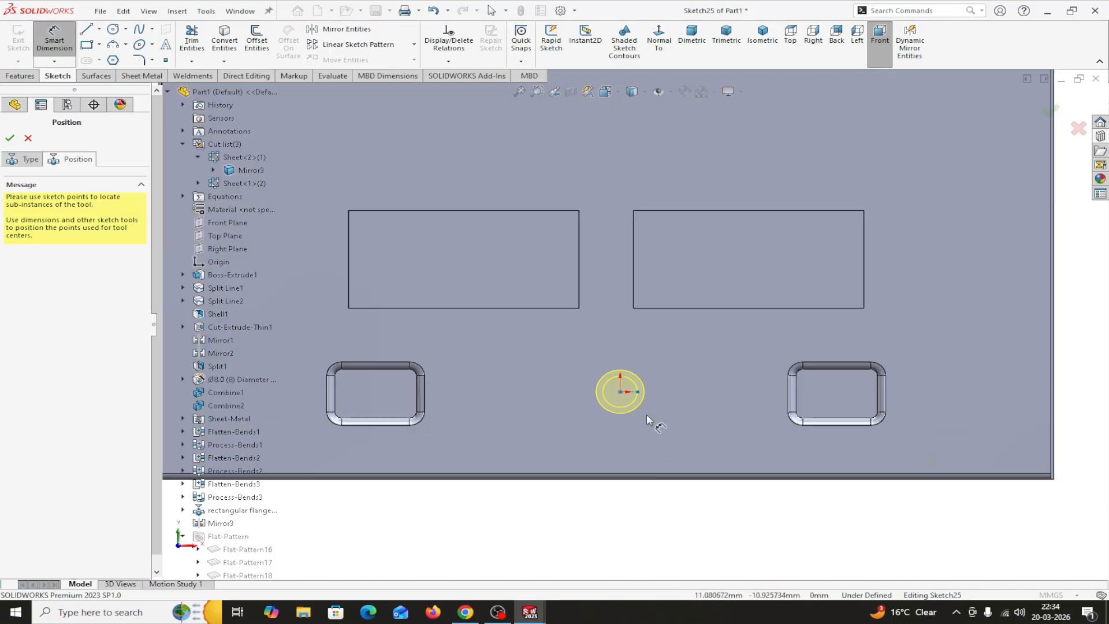
{"action": "left_click", "coordinate": [620, 392]}
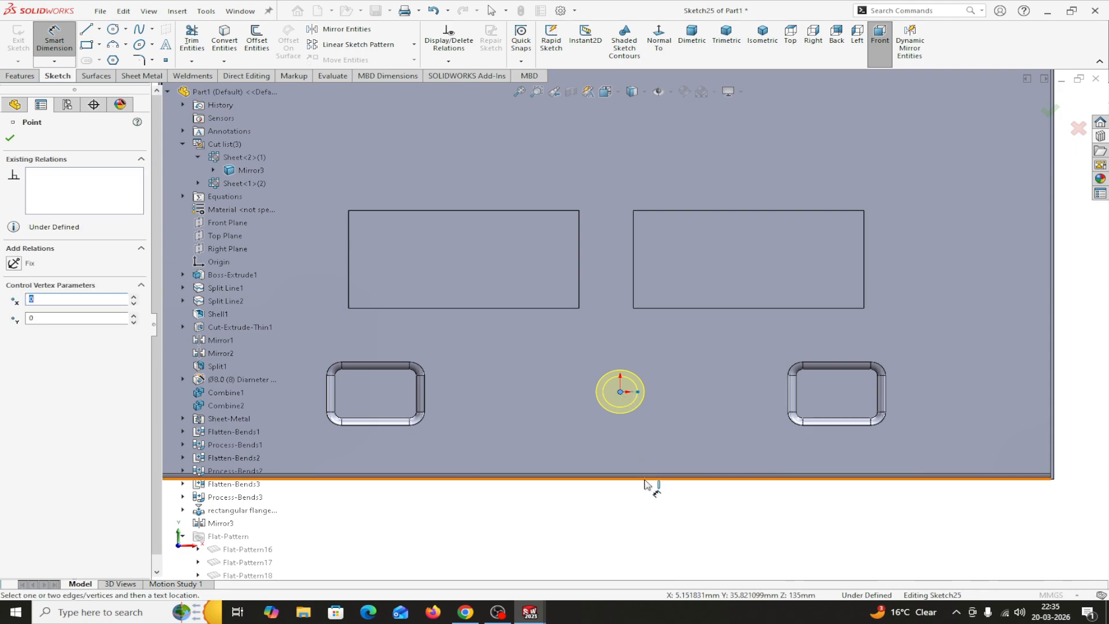
{"action": "left_click", "coordinate": [647, 478]}
{"action": "left_click", "coordinate": [679, 444]}
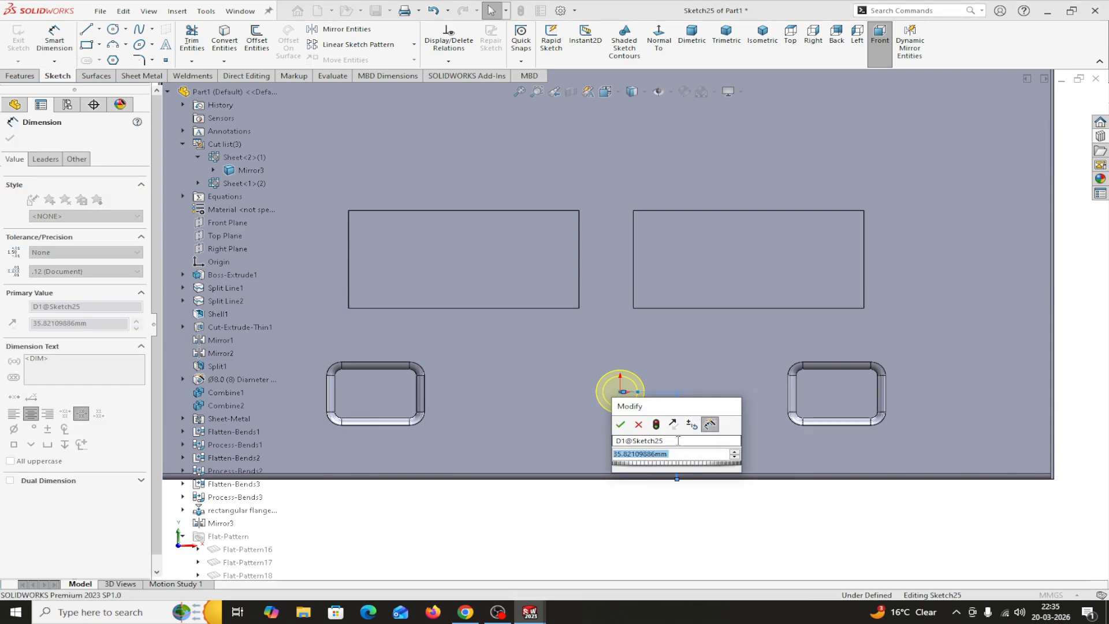
{"action": "type", "text": "35"}
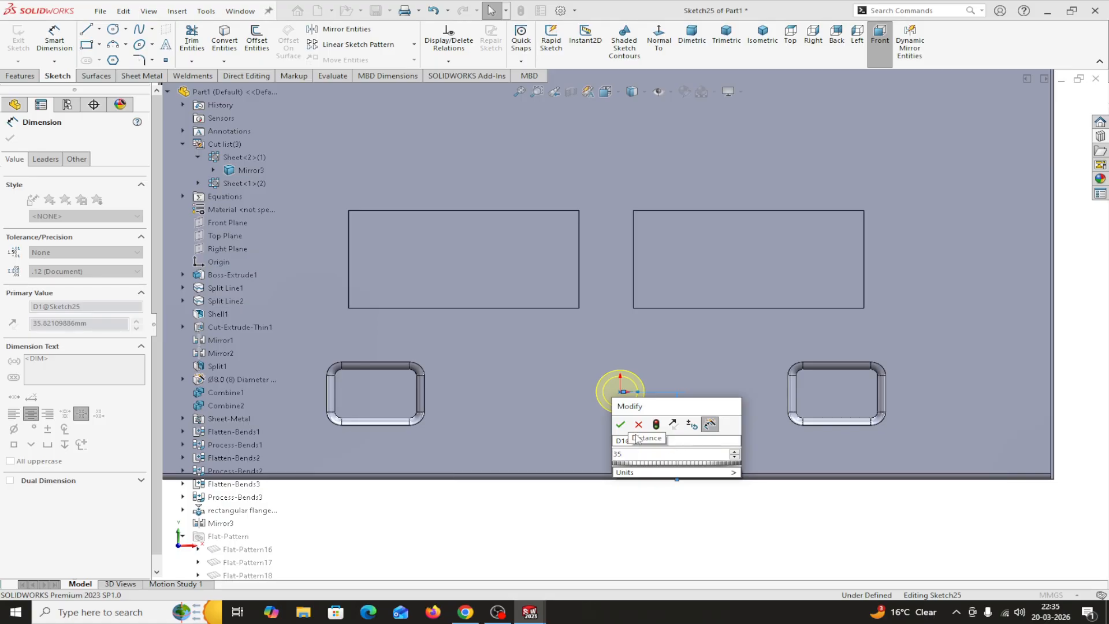
{"action": "left_click", "coordinate": [621, 425]}
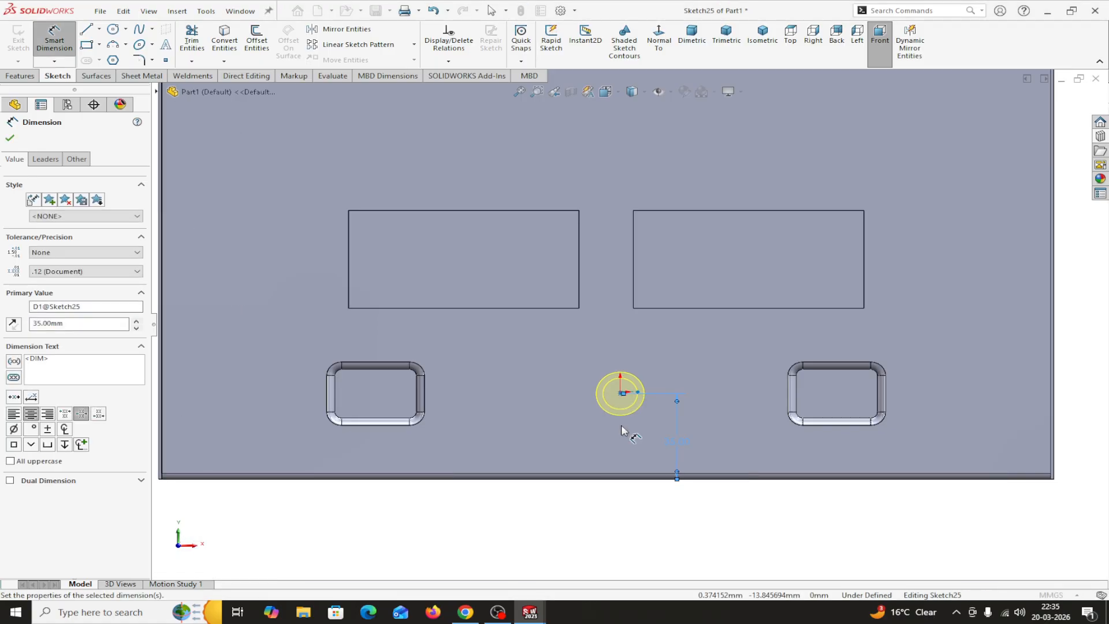
- Dimension the round flange's centre point horizontally from the front face's right edge with the value 330/2 mm
{"action": "scroll", "coordinate": [616, 409], "scroll_direction": "down", "scroll_amount": 5}
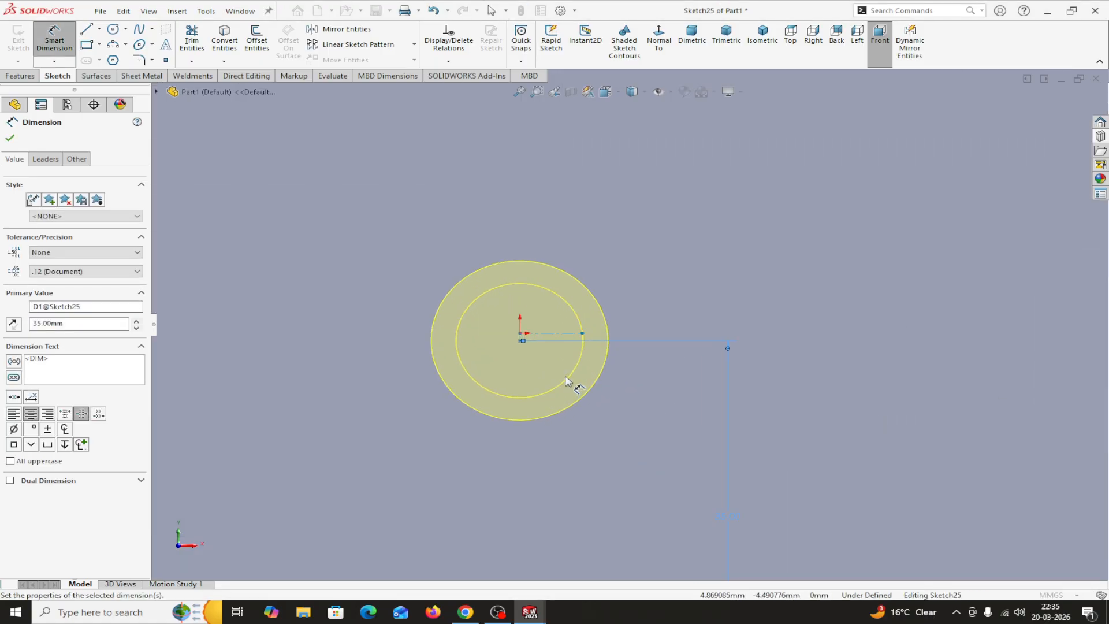
{"action": "left_click", "coordinate": [520, 342]}
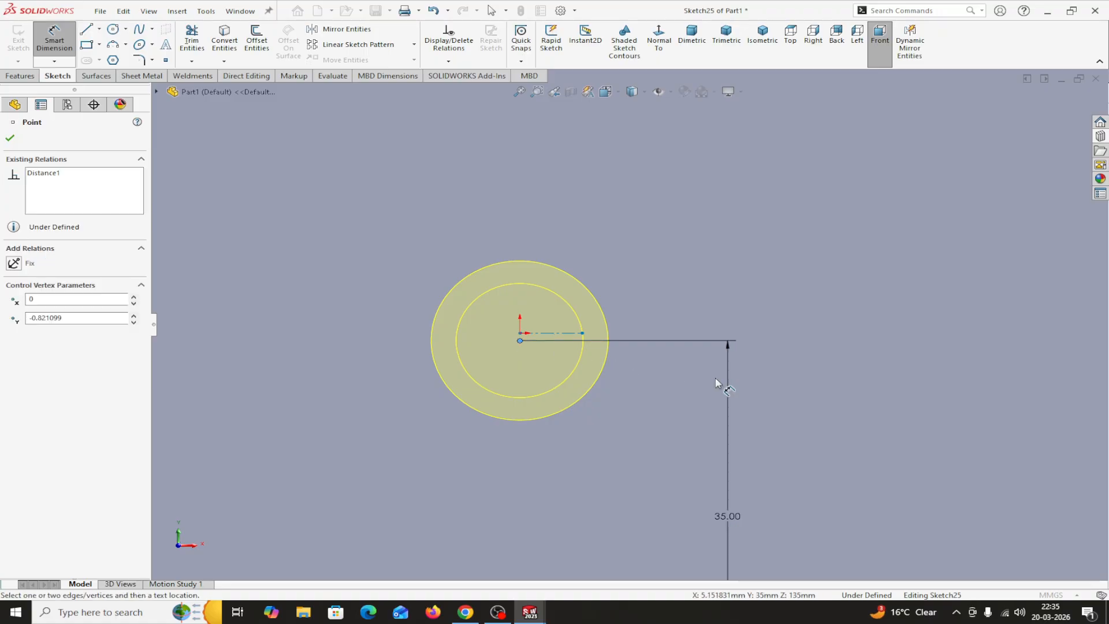
{"action": "scroll", "coordinate": [720, 378], "scroll_direction": "up", "scroll_amount": 4}
{"action": "scroll", "coordinate": [984, 337], "scroll_direction": "down", "scroll_amount": 3}
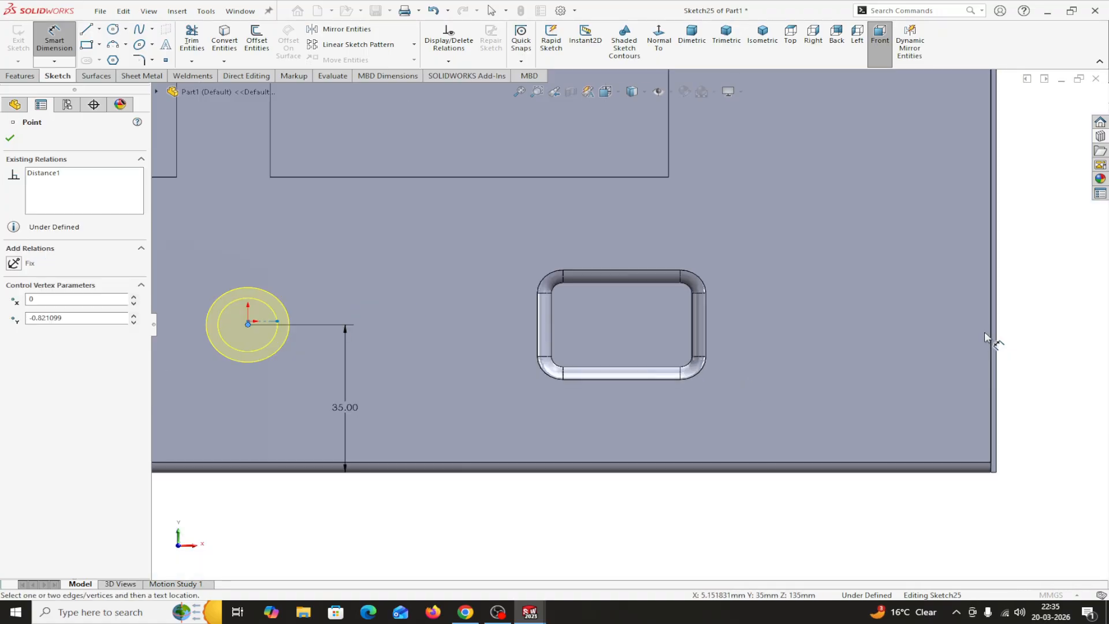
{"action": "left_click", "coordinate": [997, 344]}
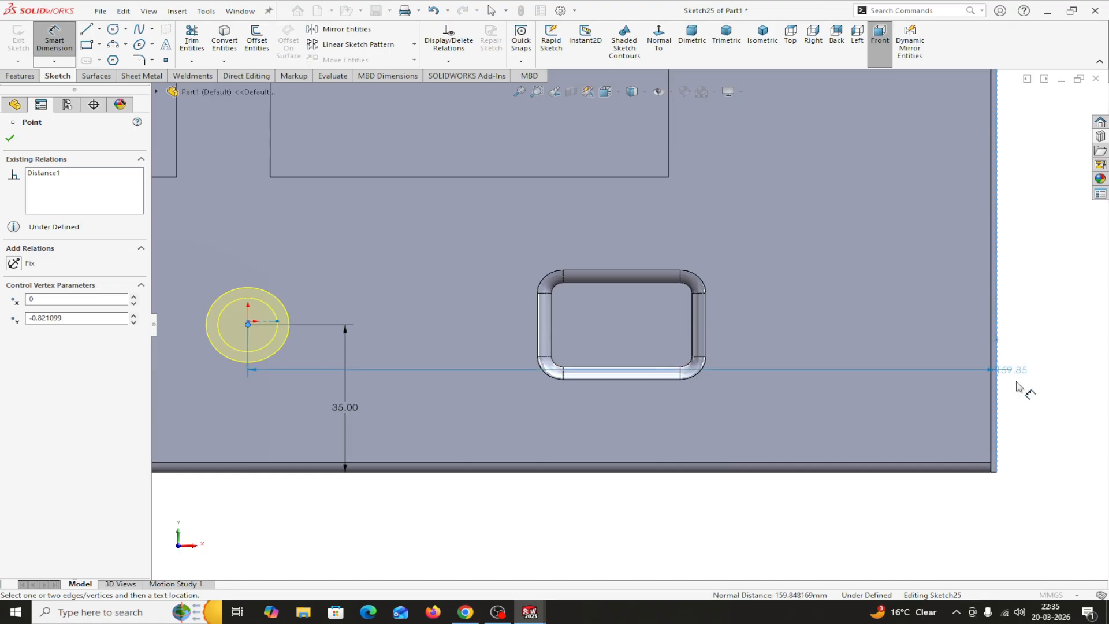
{"action": "left_click", "coordinate": [822, 523]}
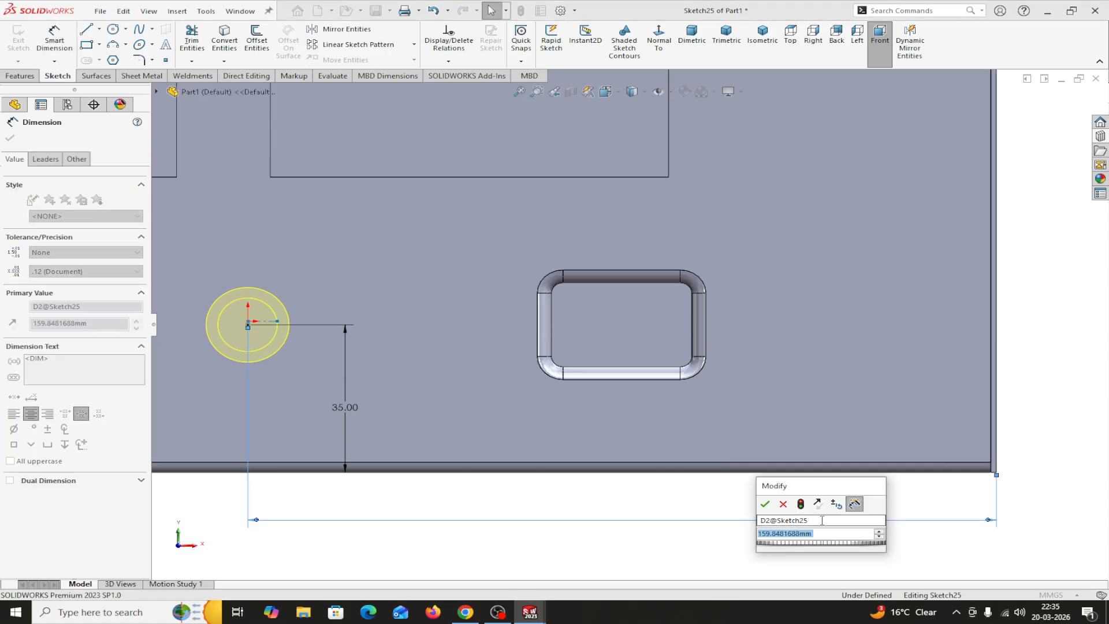
{"action": "type", "text": "33"}
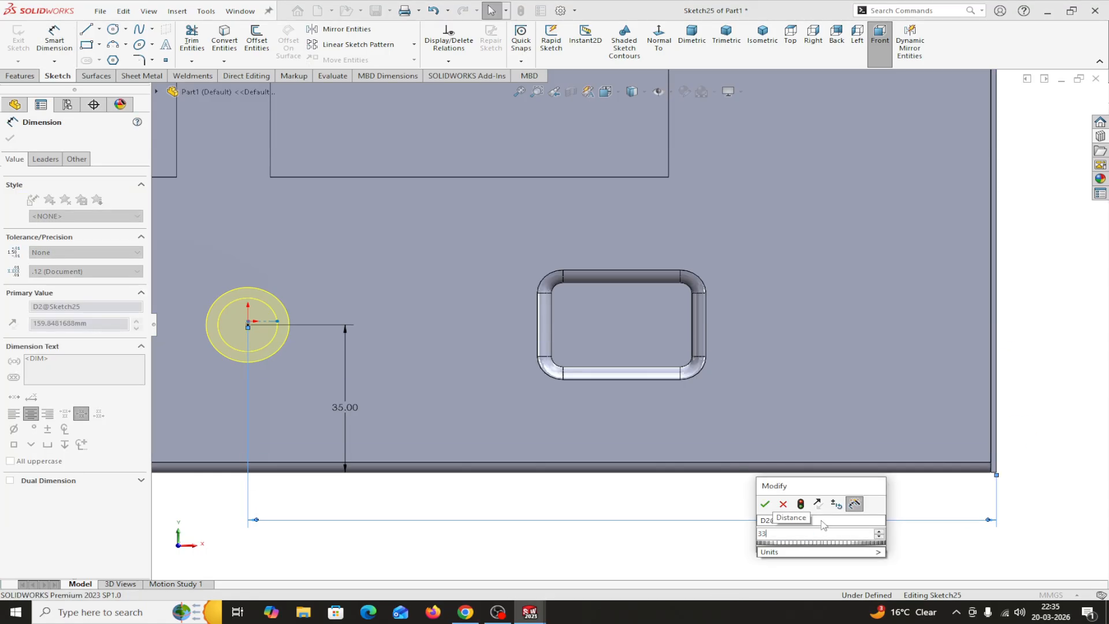
{"action": "type", "text": "0/2"}
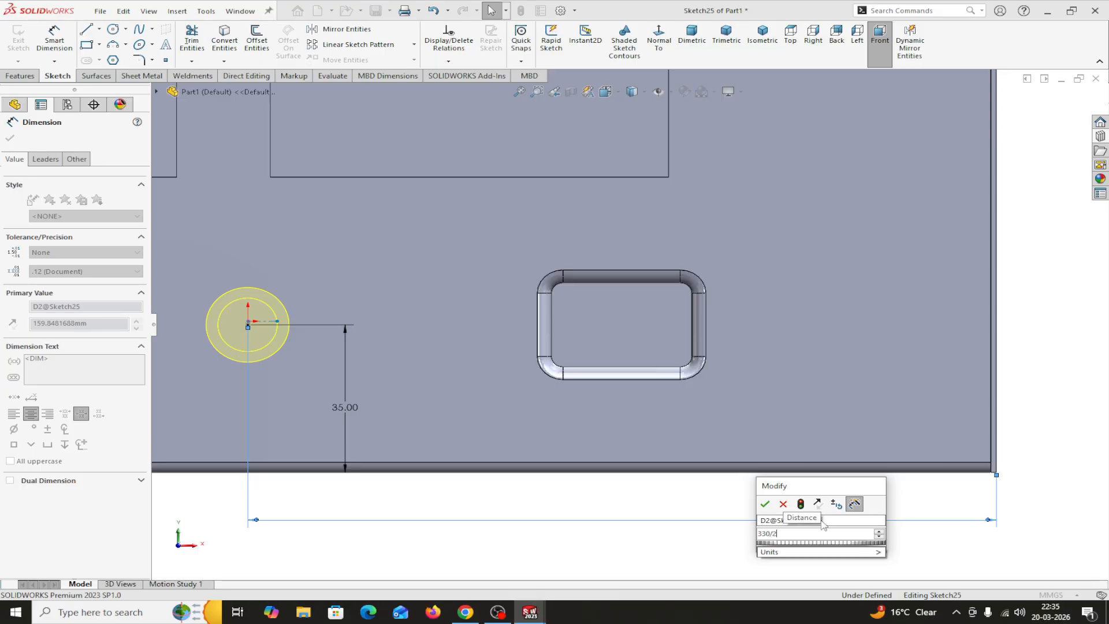
{"action": "left_click", "coordinate": [771, 504]}
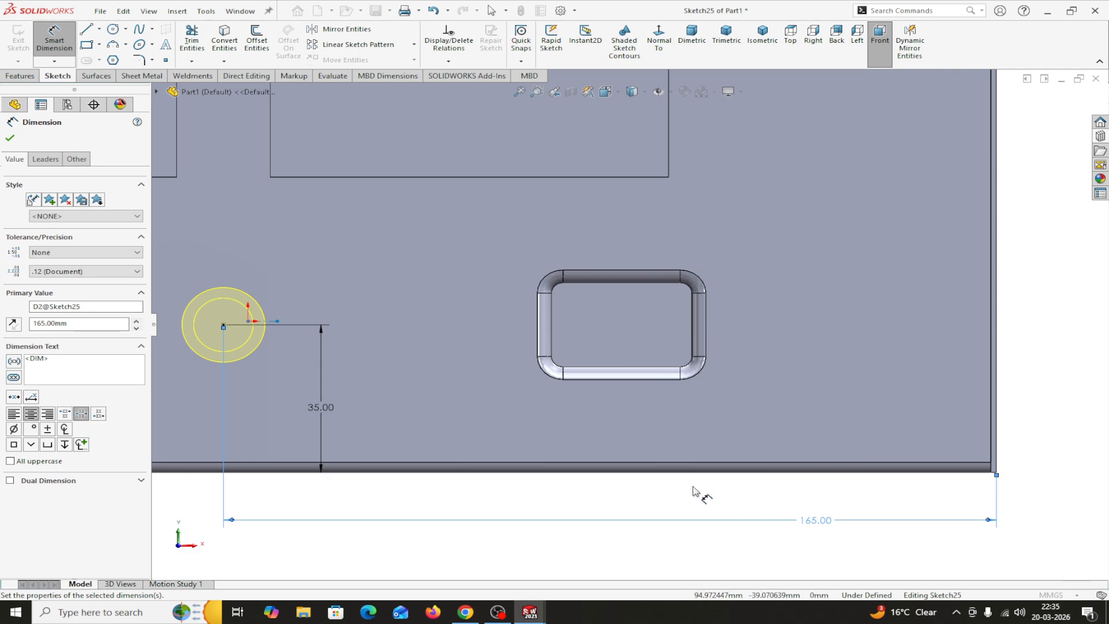
- Snap the free end of the short horizontal line onto the round flange's centre point and finish the forming tool feature
{"action": "scroll", "coordinate": [402, 340], "scroll_direction": "down", "scroll_amount": 5}
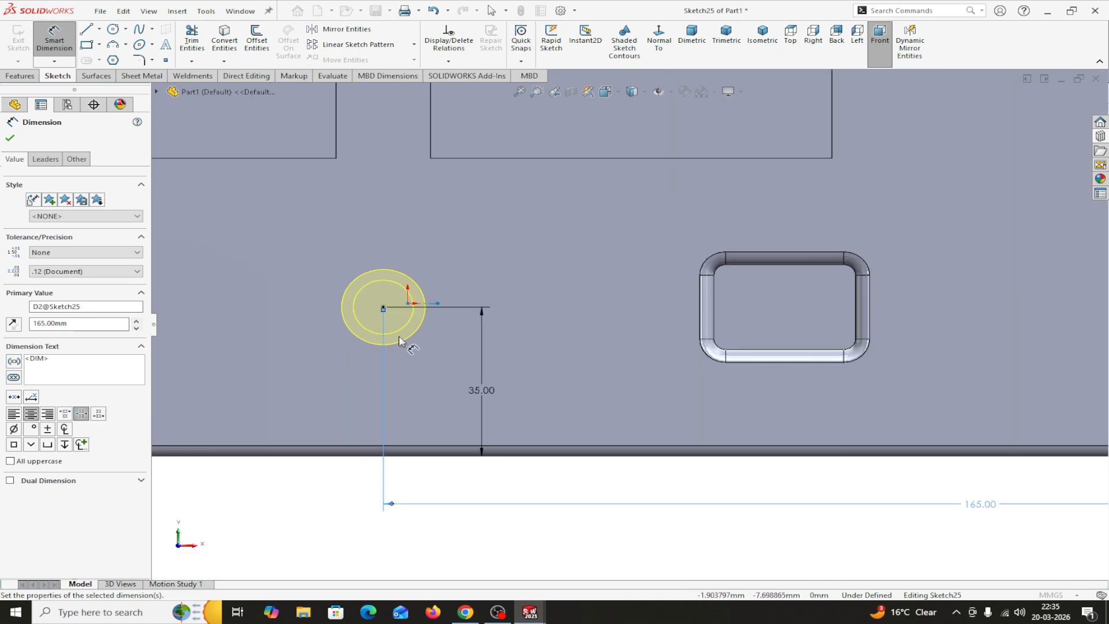
{"action": "left_click", "coordinate": [11, 138]}
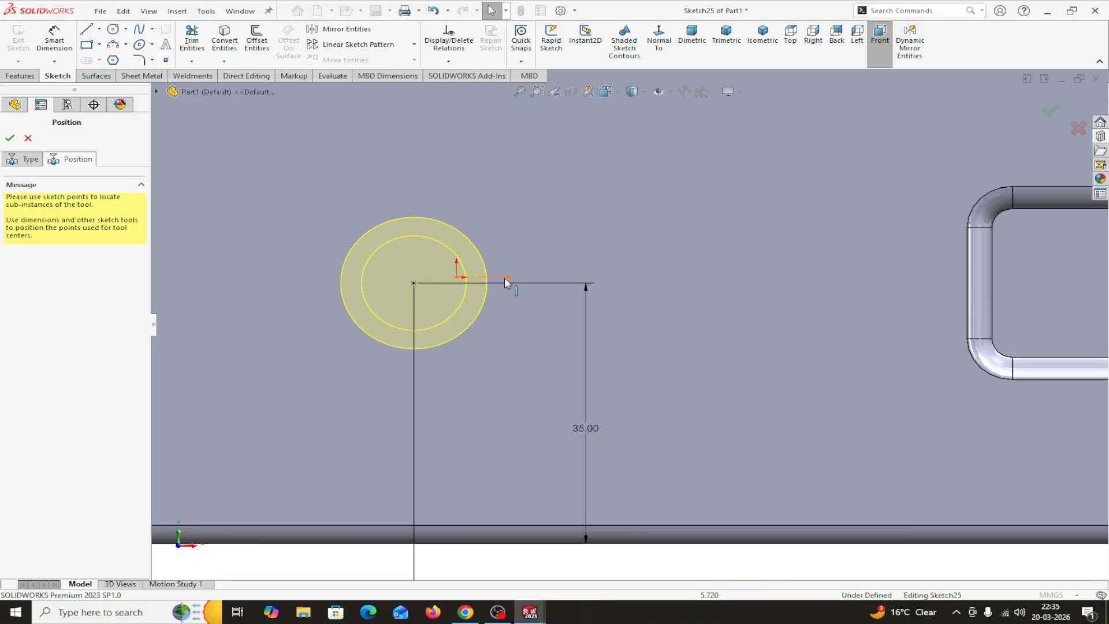
{"action": "left_click_drag", "start_coordinate": [507, 280], "coordinate": [415, 283]}
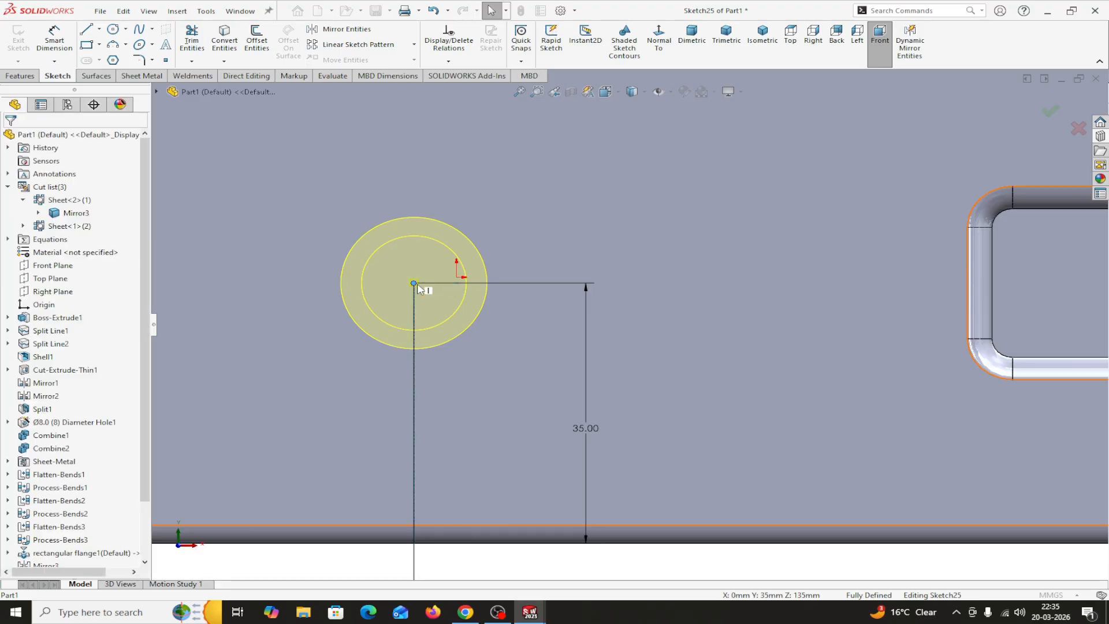
{"action": "left_click", "coordinate": [11, 138]}
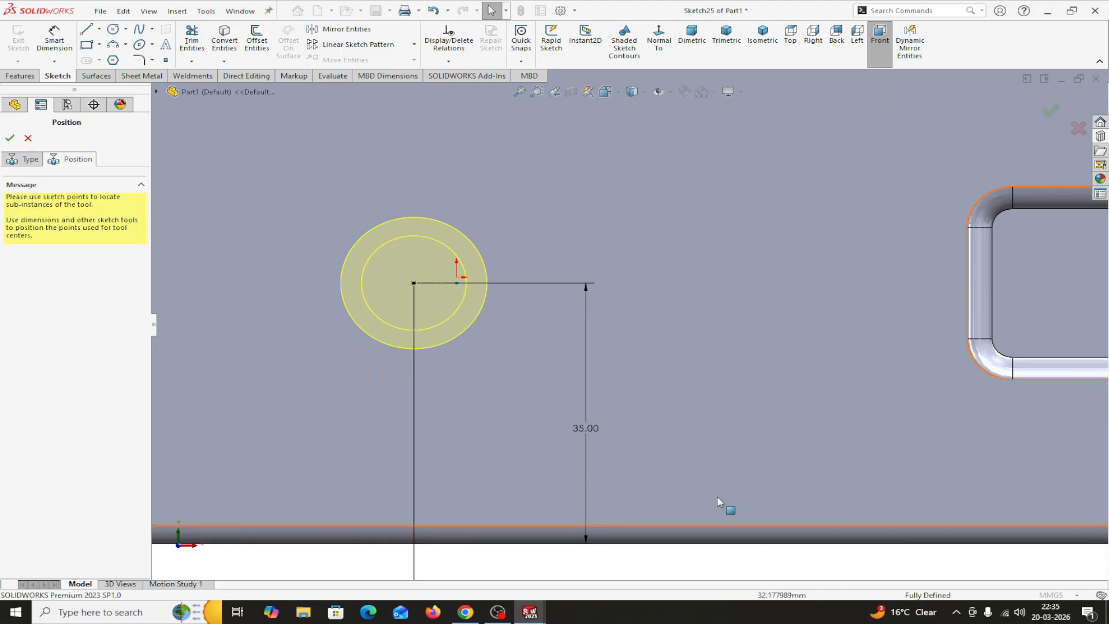
{"action": "left_click", "coordinate": [10, 138]}
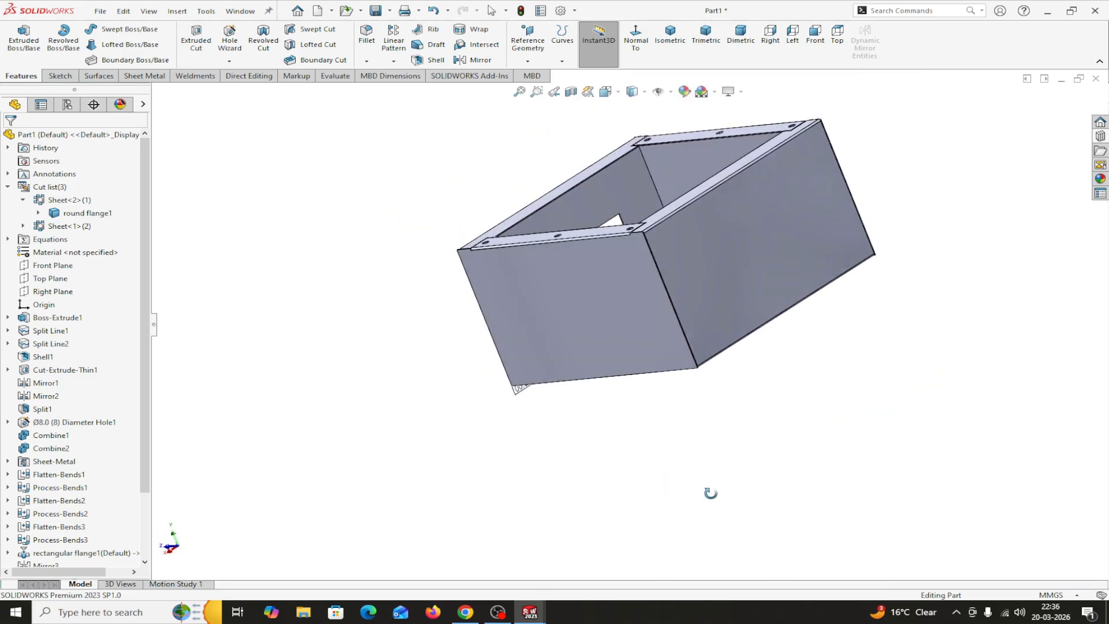
- Switch to the CONVERT SOLID TO SHEET METAL drawing and examine the back view's vent feature and D-cut-outs
{"action": "middle_click_drag", "start_coordinate": [770, 329], "coordinate": [761, 441]}
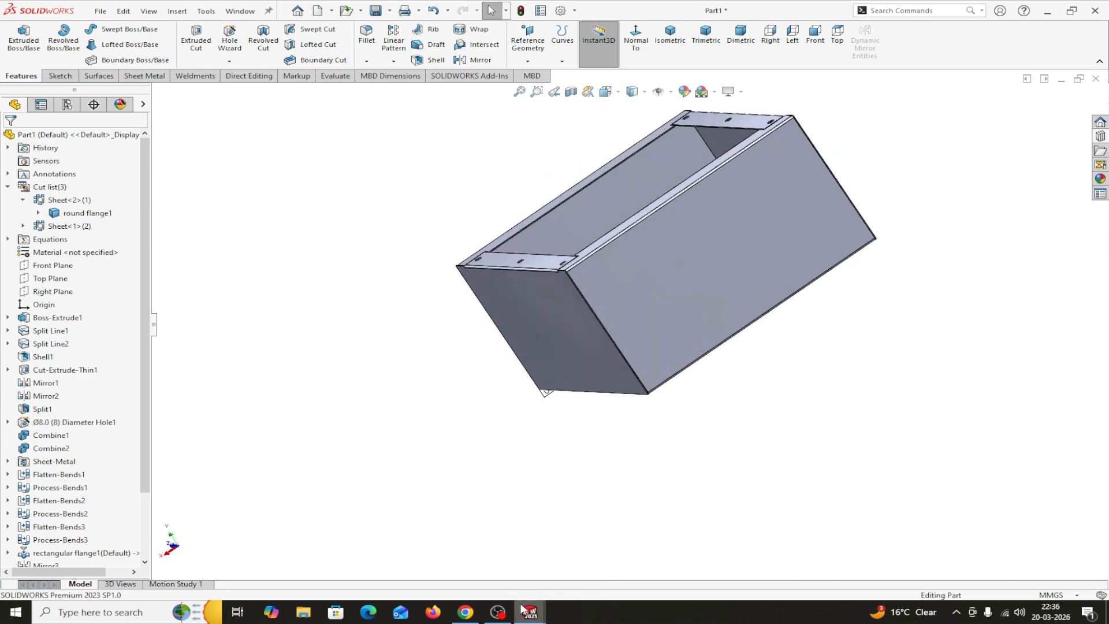
{"action": "mouse_move", "coordinate": [527, 607]}
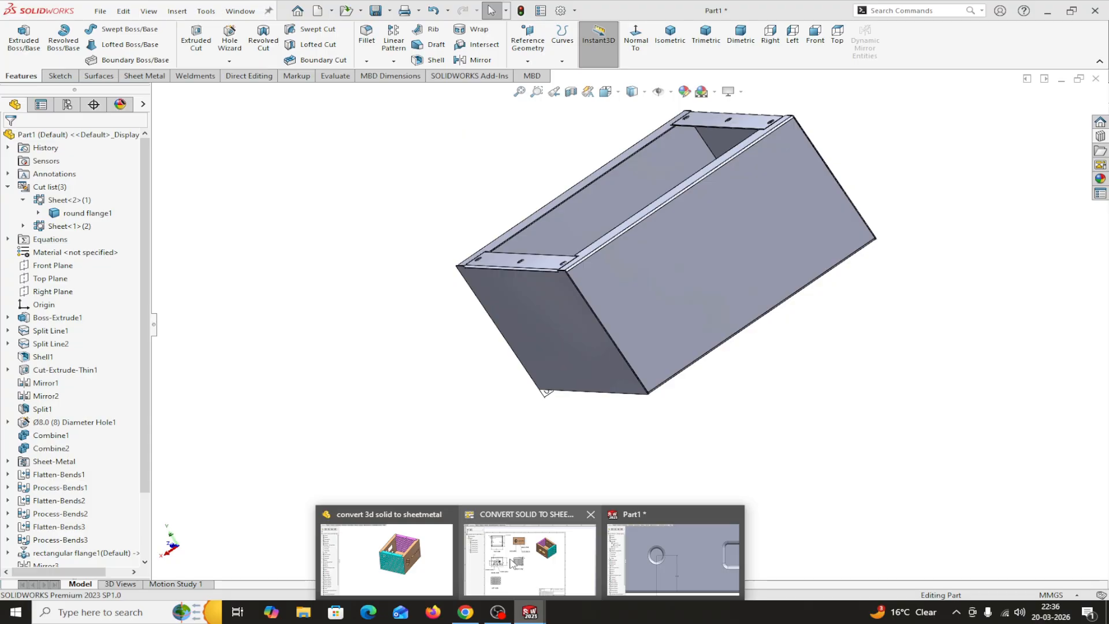
{"action": "mouse_move", "coordinate": [512, 563]}
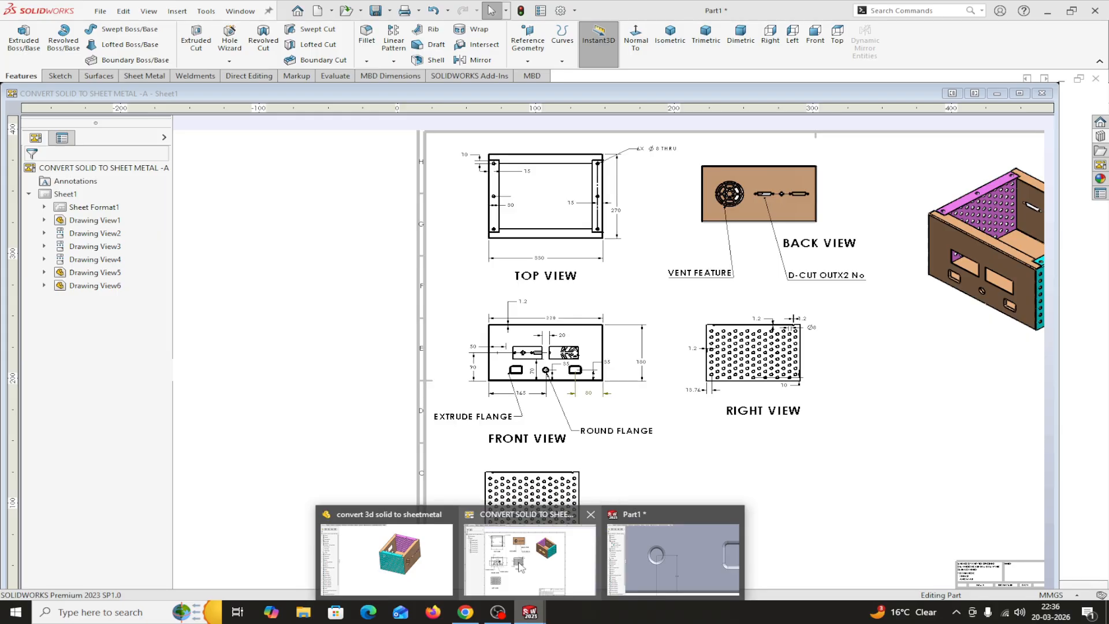
{"action": "left_click", "coordinate": [519, 563]}
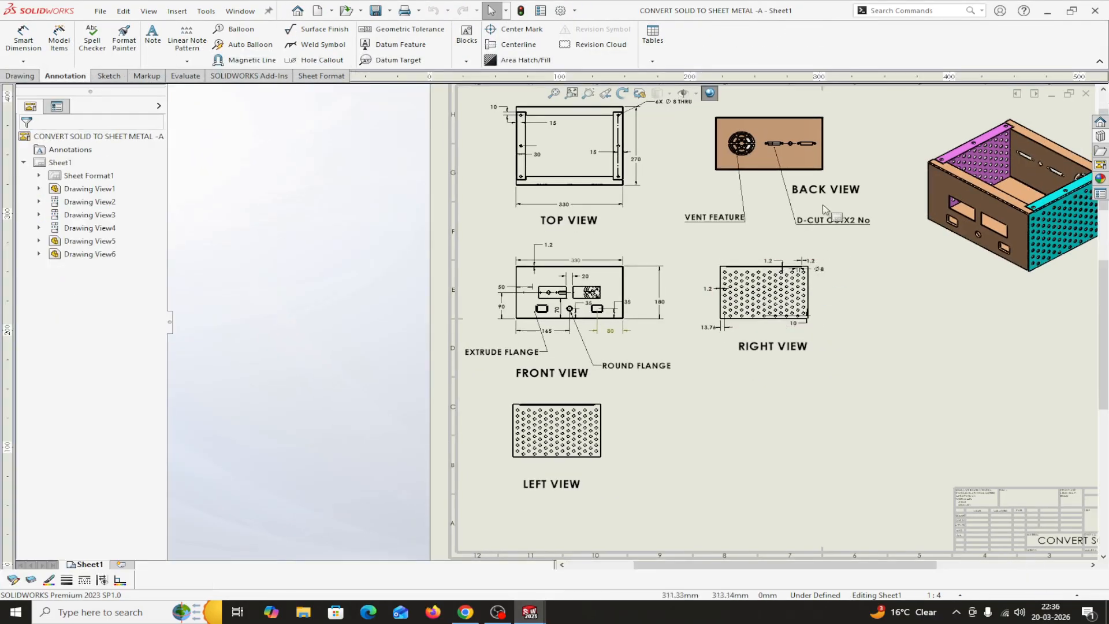
{"action": "scroll", "coordinate": [780, 226], "scroll_direction": "down", "scroll_amount": 5}
{"action": "scroll", "coordinate": [779, 226], "scroll_direction": "up", "scroll_amount": 5}
{"action": "scroll", "coordinate": [579, 281], "scroll_direction": "down", "scroll_amount": 3}
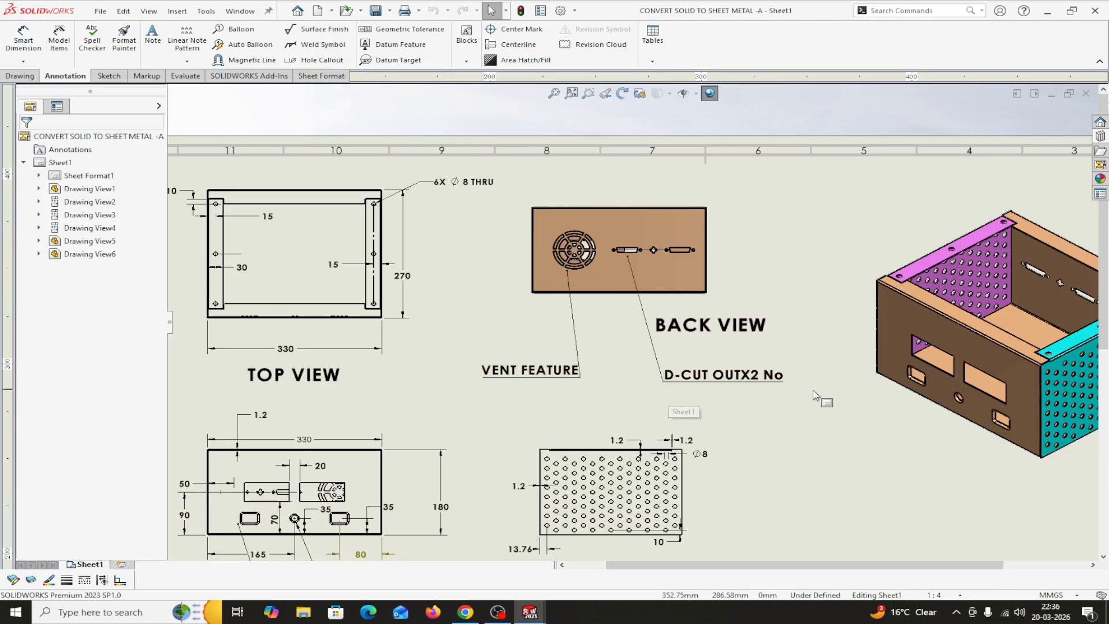
{"action": "scroll", "coordinate": [761, 370], "scroll_direction": "up", "scroll_amount": 5}
{"action": "scroll", "coordinate": [680, 306], "scroll_direction": "down", "scroll_amount": 4}
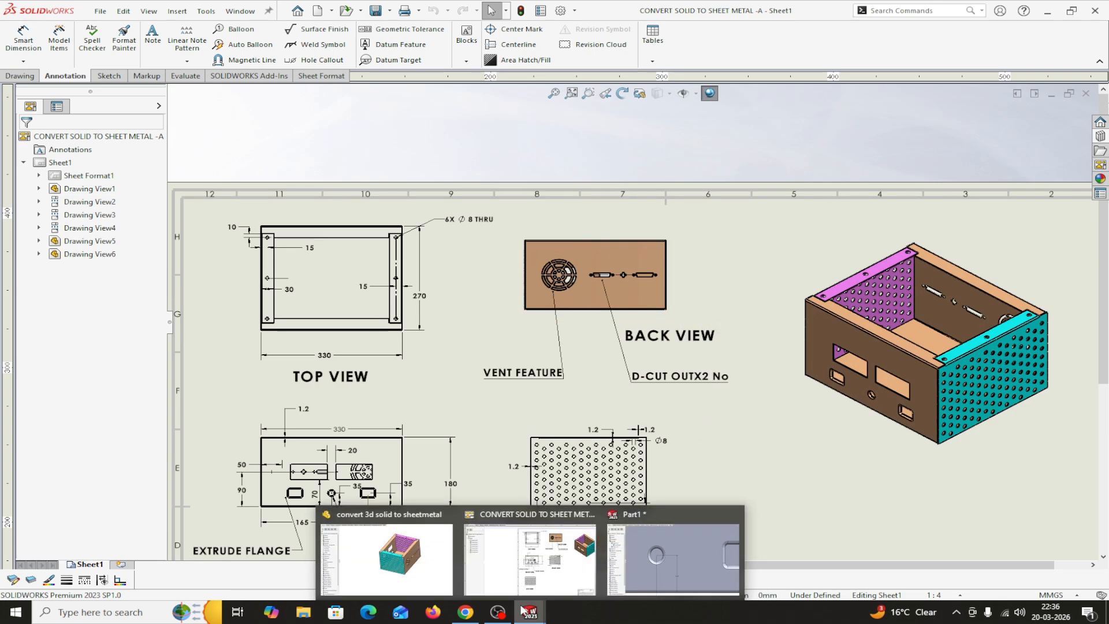
- Return to Part1 and open the Sheetmetal folder of the Design Library's features to find the d-cutout
{"action": "left_click", "coordinate": [660, 566]}
{"action": "mouse_move", "coordinate": [737, 341]}
{"action": "middle_mouse_down"}
{"action": "mouse_move", "coordinate": [782, 341]}
{"action": "mouse_move", "coordinate": [817, 285]}
{"action": "mouse_move", "coordinate": [756, 305]}
{"action": "mouse_move", "coordinate": [746, 346]}
{"action": "middle_mouse_up"}
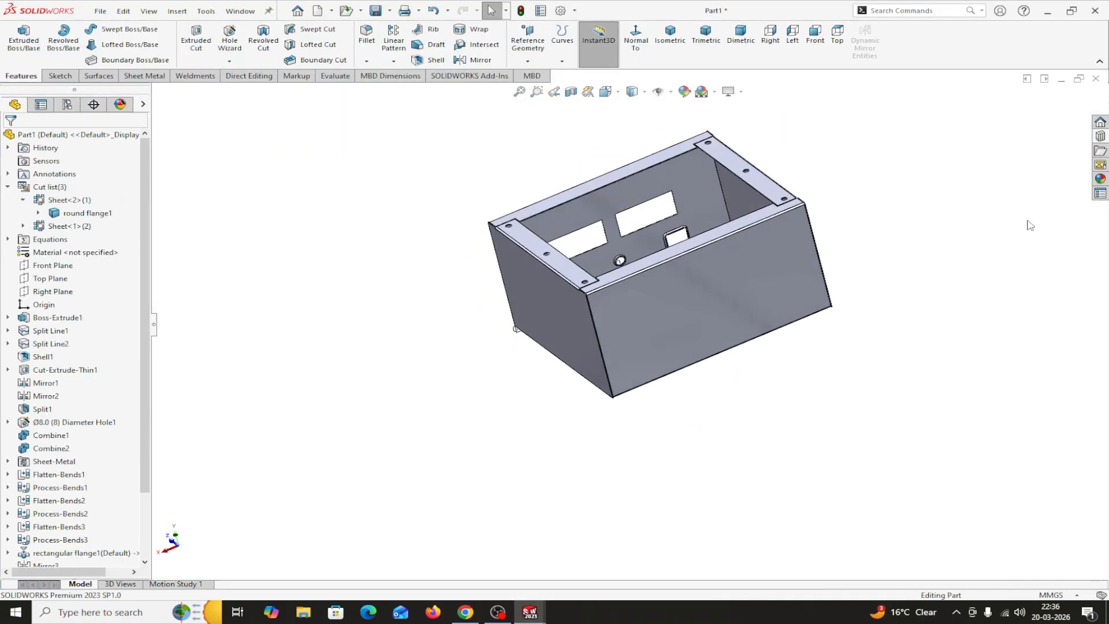
{"action": "left_click", "coordinate": [1100, 136]}
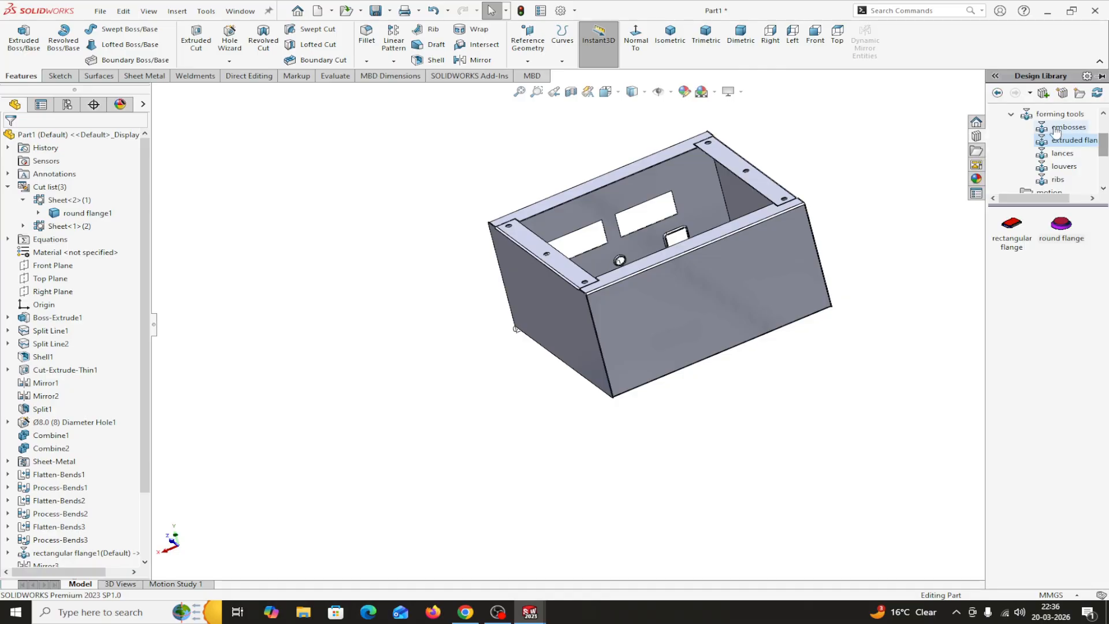
{"action": "left_click", "coordinate": [1016, 115]}
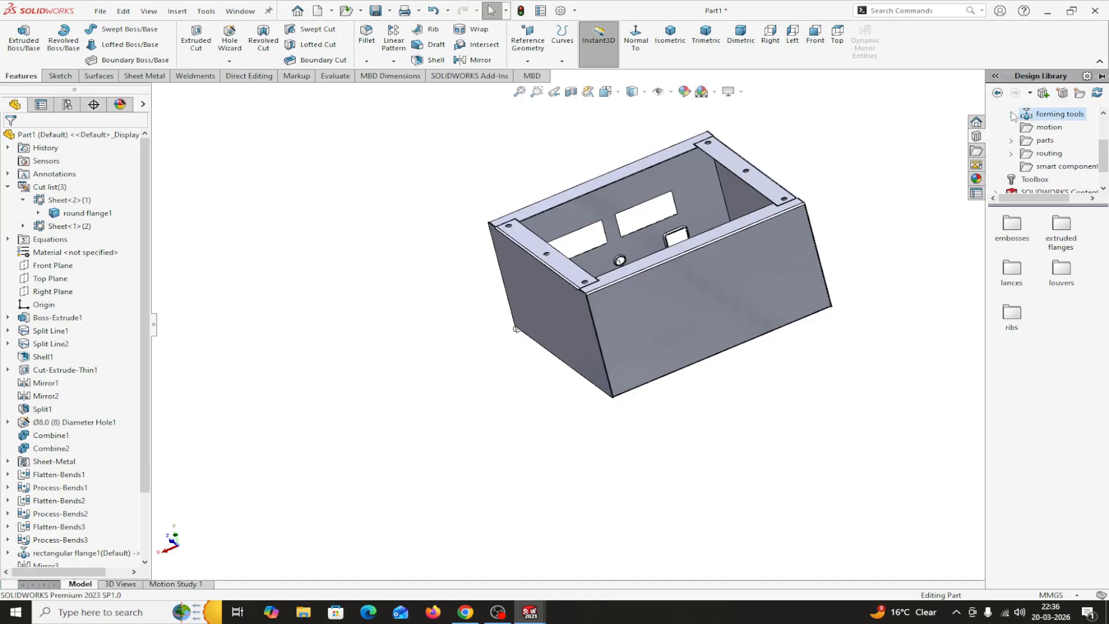
{"action": "scroll", "coordinate": [1008, 119], "scroll_direction": "up", "scroll_amount": 4}
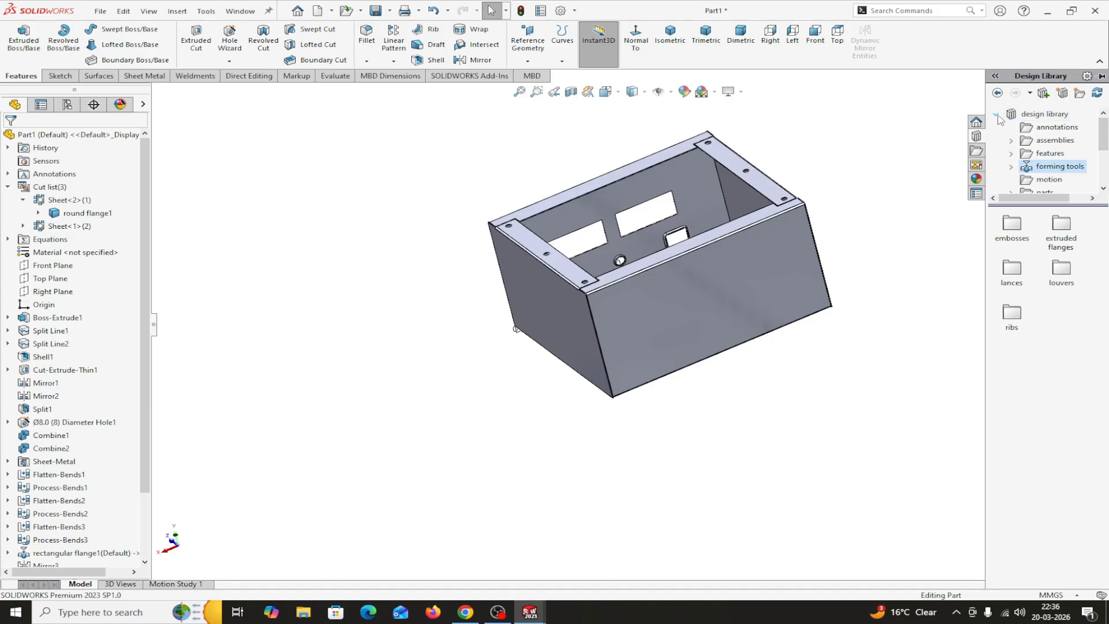
{"action": "left_click", "coordinate": [1011, 155]}
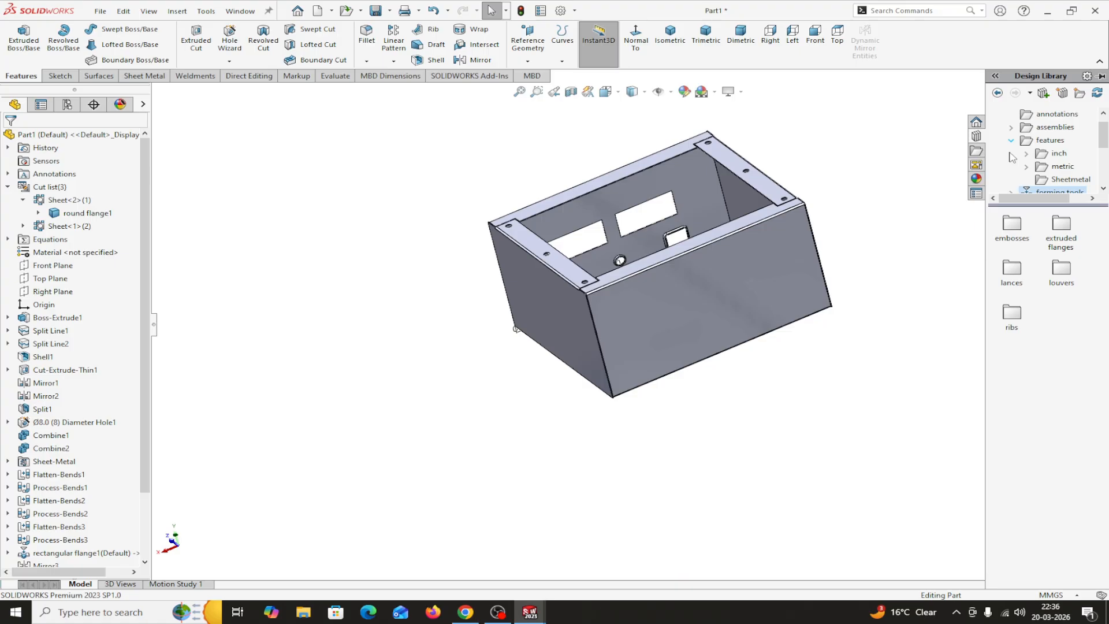
{"action": "left_click", "coordinate": [1057, 181]}
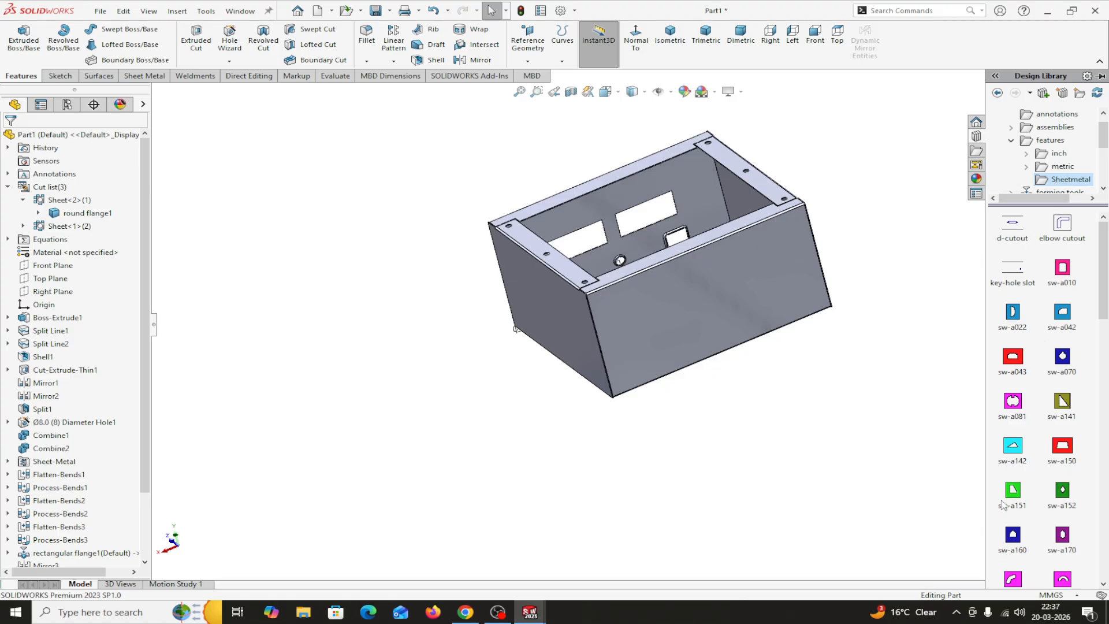
{"action": "mouse_move", "coordinate": [1002, 501]}
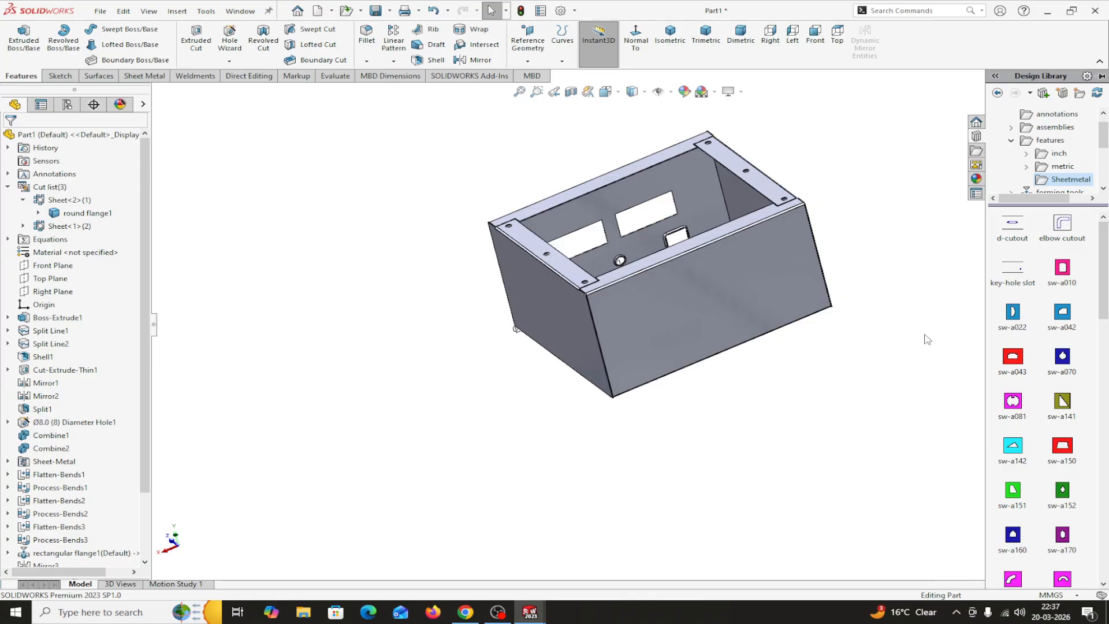
{"action": "mouse_move", "coordinate": [1012, 231]}
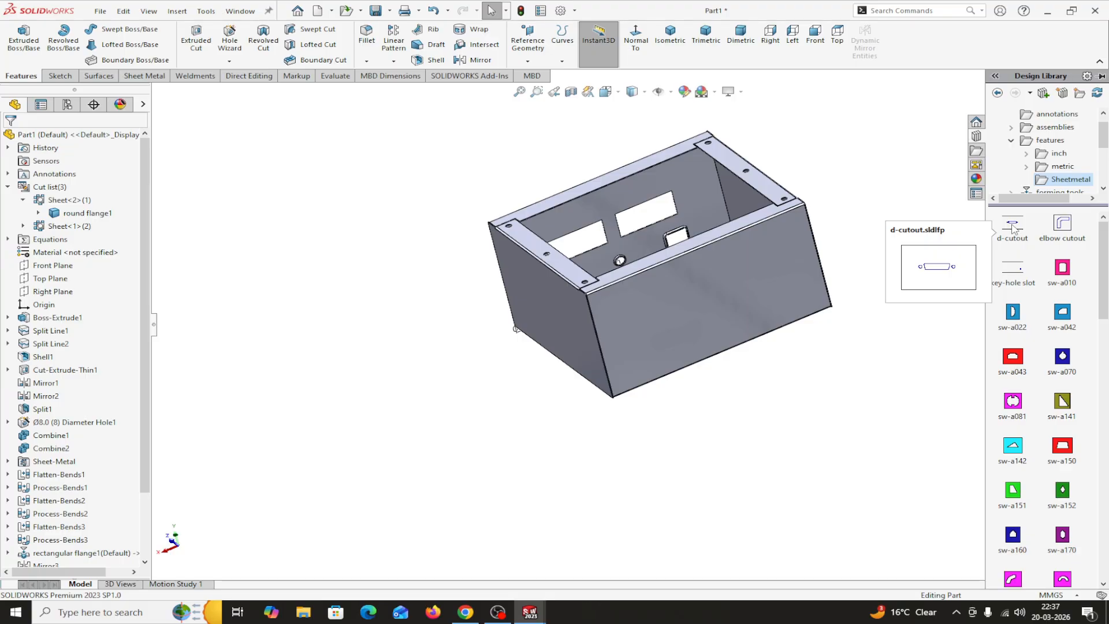
{"action": "middle_click_drag", "start_coordinate": [785, 379], "coordinate": [910, 384]}
{"action": "middle_click_drag", "start_coordinate": [644, 383], "coordinate": [663, 472]}
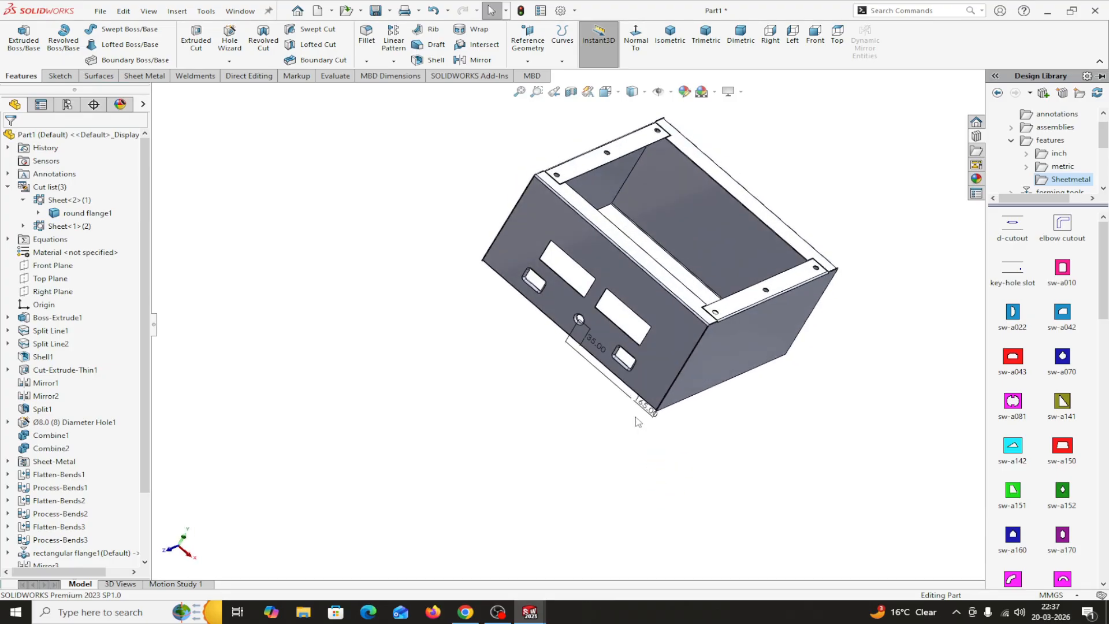
{"action": "scroll", "coordinate": [682, 234], "scroll_direction": "down", "scroll_amount": 1}
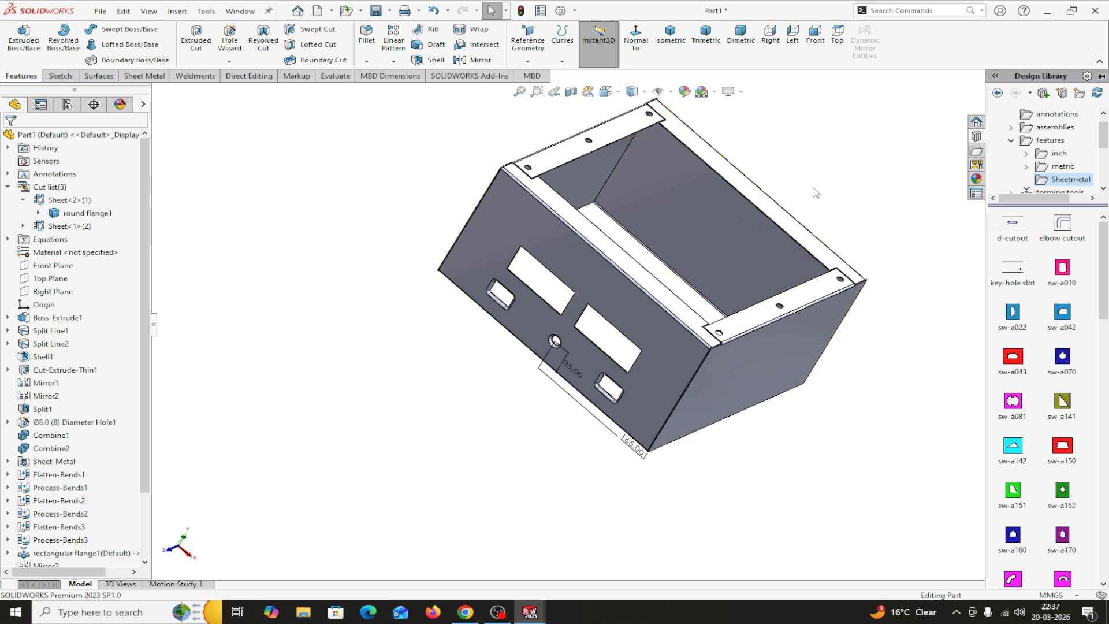
{"action": "middle_click_drag", "start_coordinate": [855, 182], "coordinate": [701, 230]}
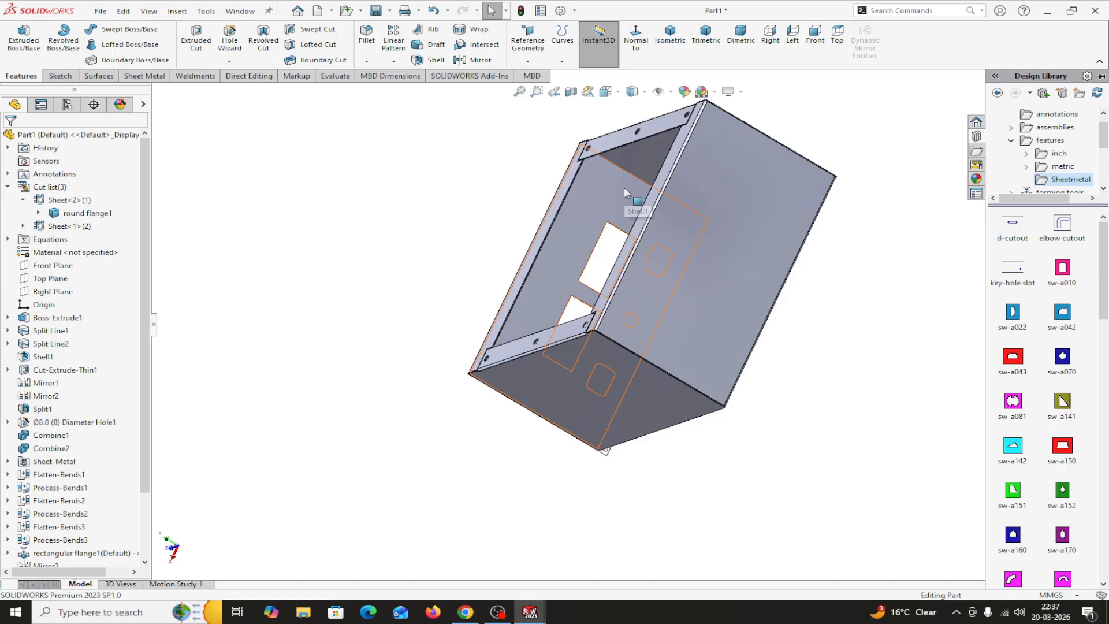
{"action": "mouse_move", "coordinate": [462, 266]}
{"action": "middle_mouse_down"}
{"action": "mouse_move", "coordinate": [463, 250]}
{"action": "mouse_move", "coordinate": [479, 257]}
{"action": "middle_mouse_up"}
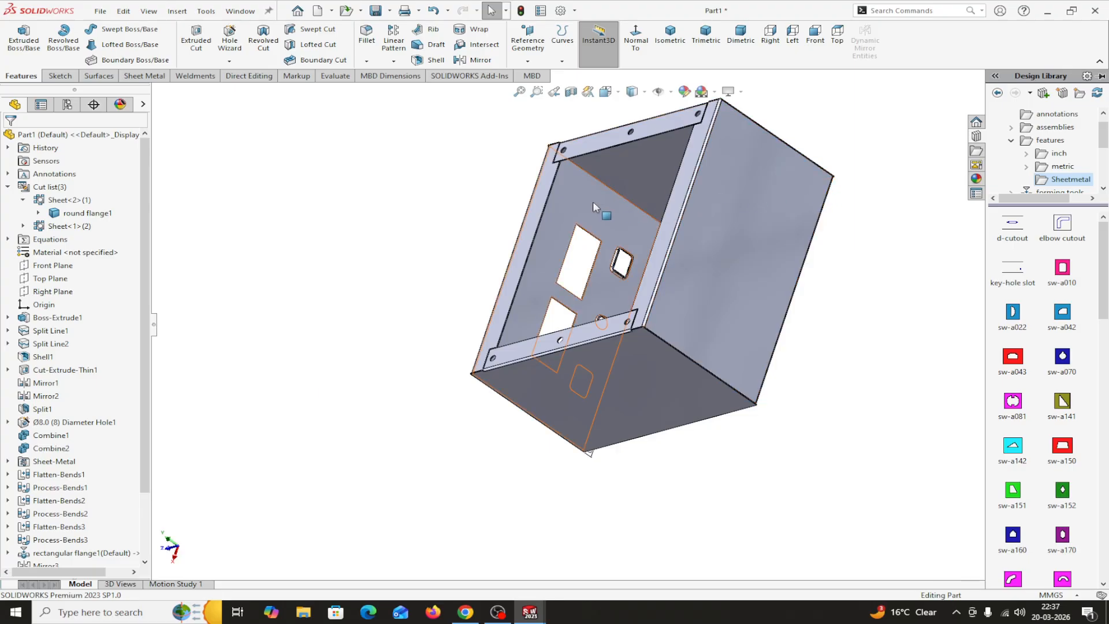
{"action": "middle_click_drag", "start_coordinate": [859, 292], "coordinate": [966, 219]}
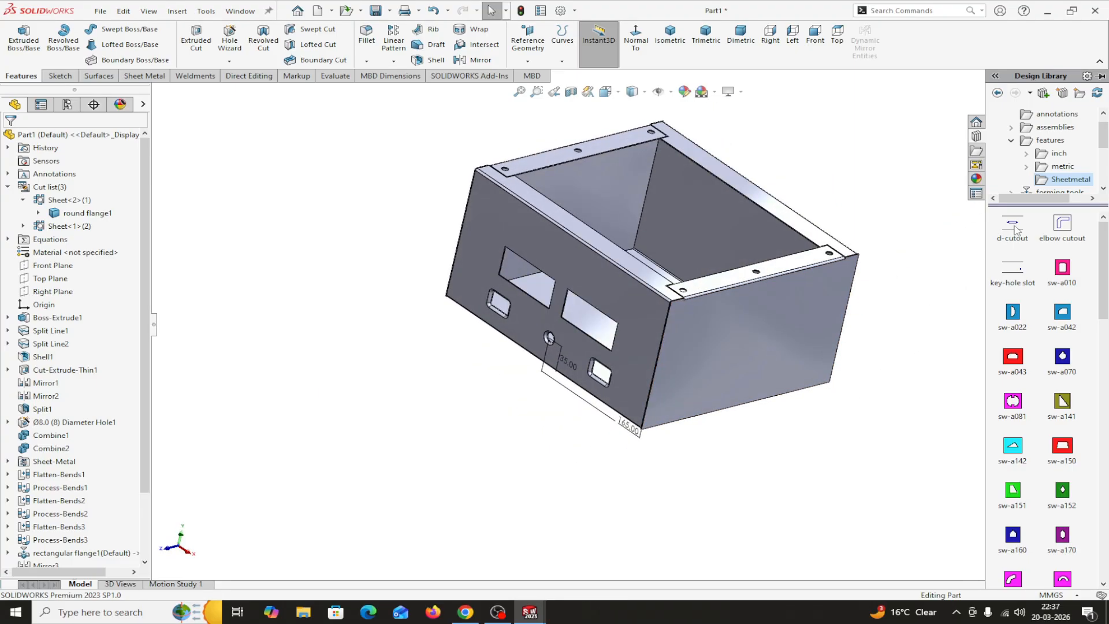
{"action": "left_click_drag", "start_coordinate": [1015, 230], "coordinate": [687, 209]}
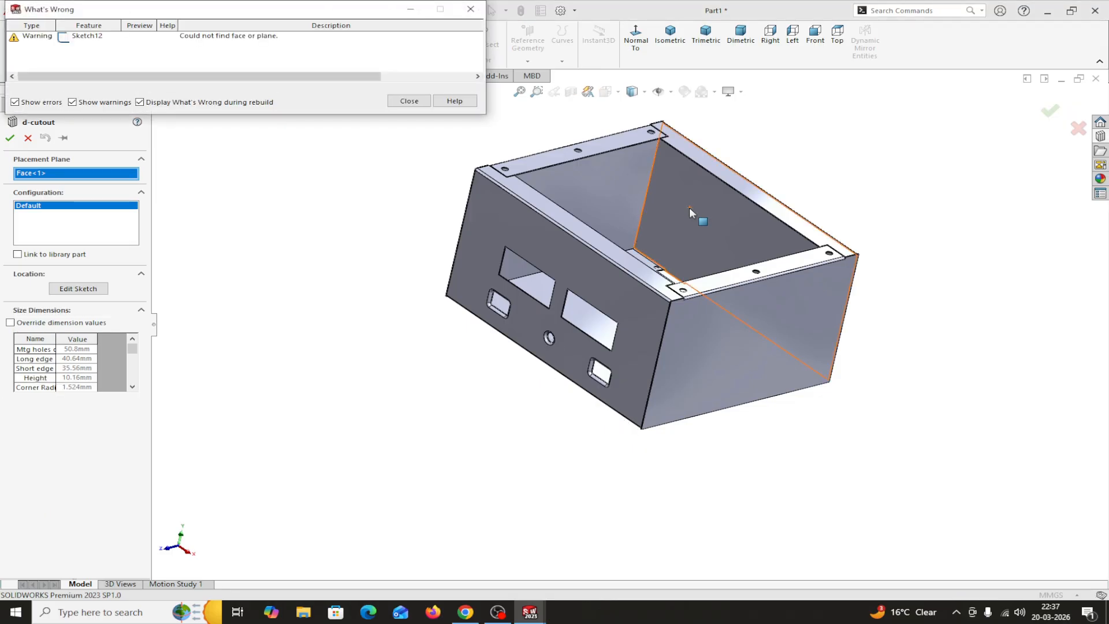
{"action": "left_click", "coordinate": [471, 9]}
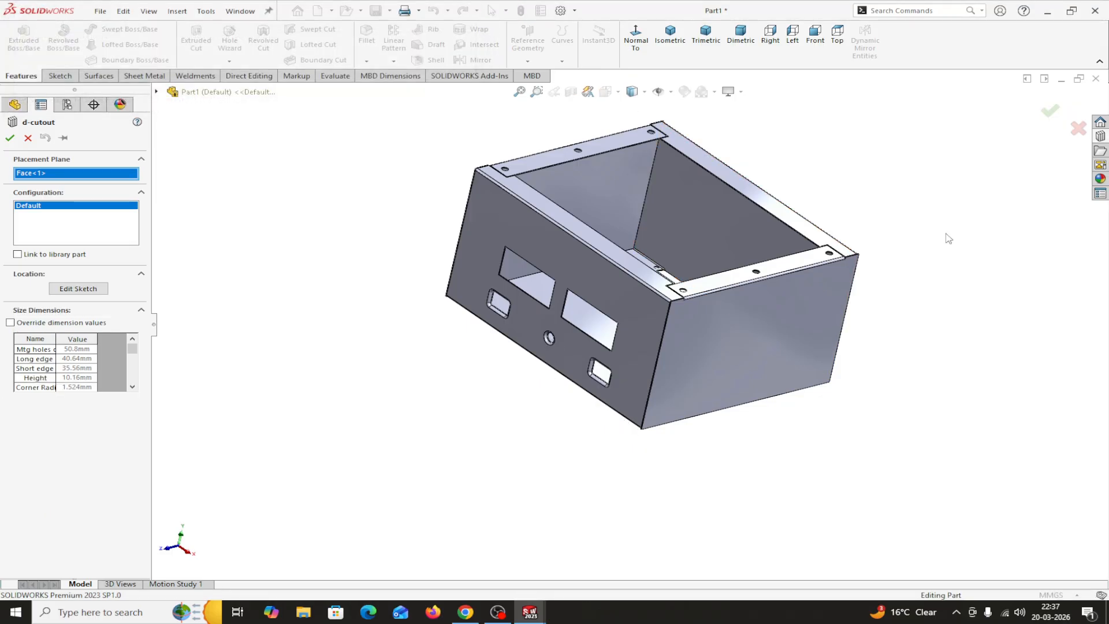
{"action": "left_click", "coordinate": [28, 138]}
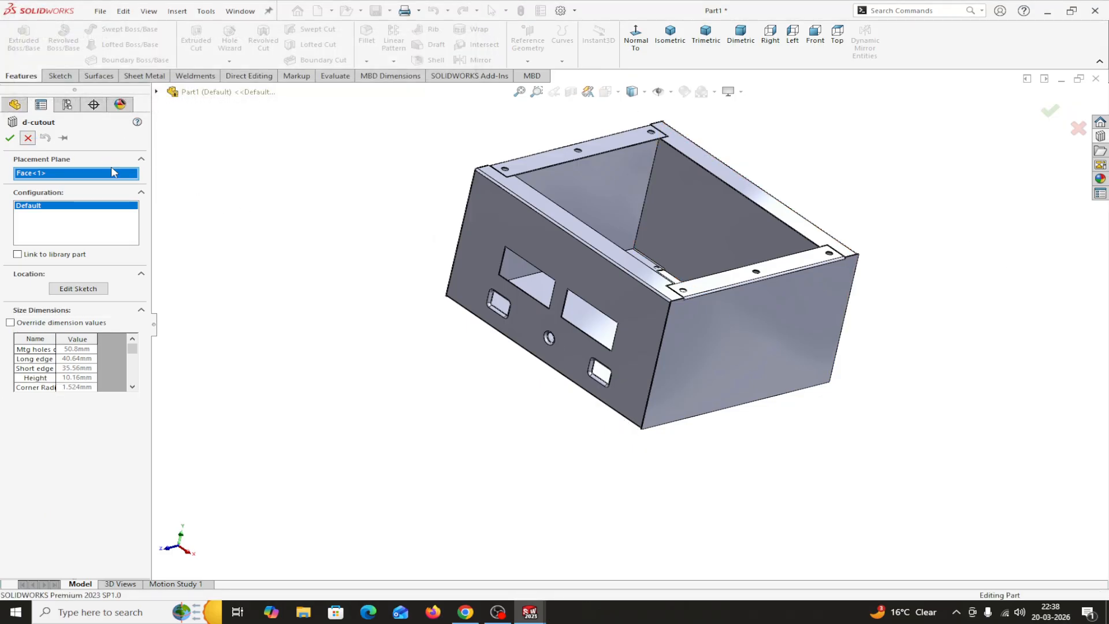
- Start a sketch on the box's outer back face and draw a circle about 64 mm in diameter near one end
{"action": "middle_click_drag", "start_coordinate": [791, 366], "coordinate": [628, 362]}
{"action": "left_click", "coordinate": [616, 337]}
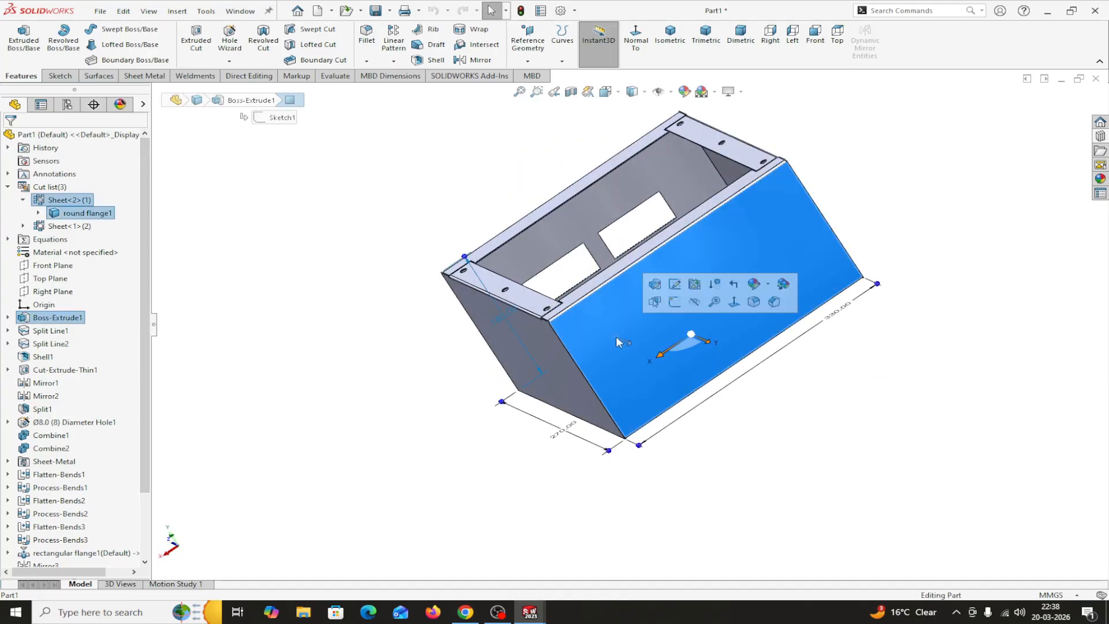
{"action": "left_click", "coordinate": [675, 301]}
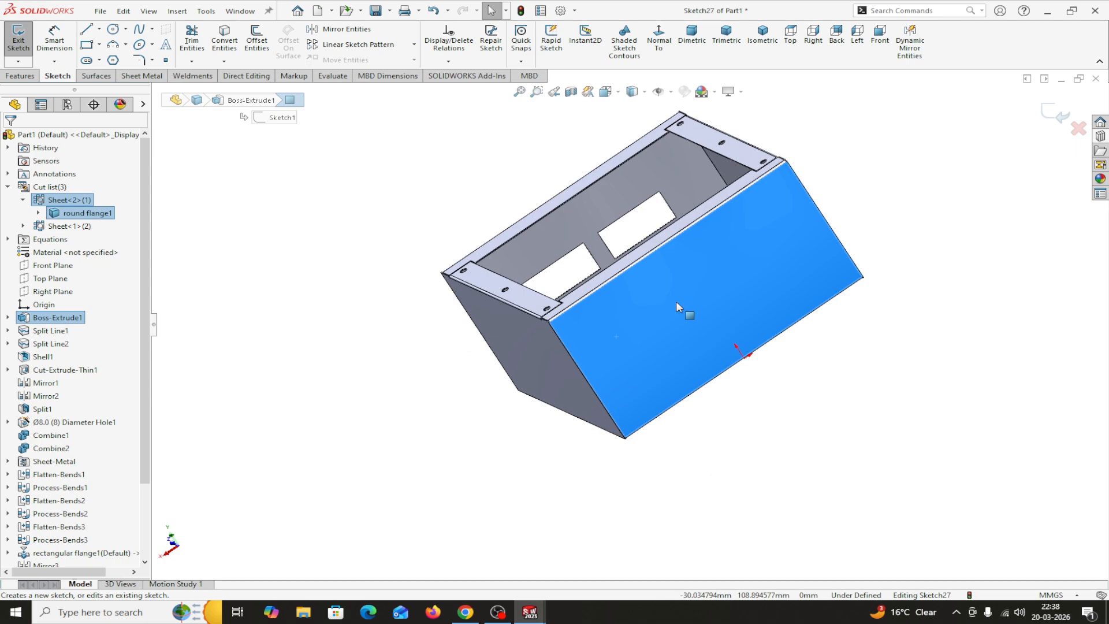
{"action": "left_click", "coordinate": [661, 52]}
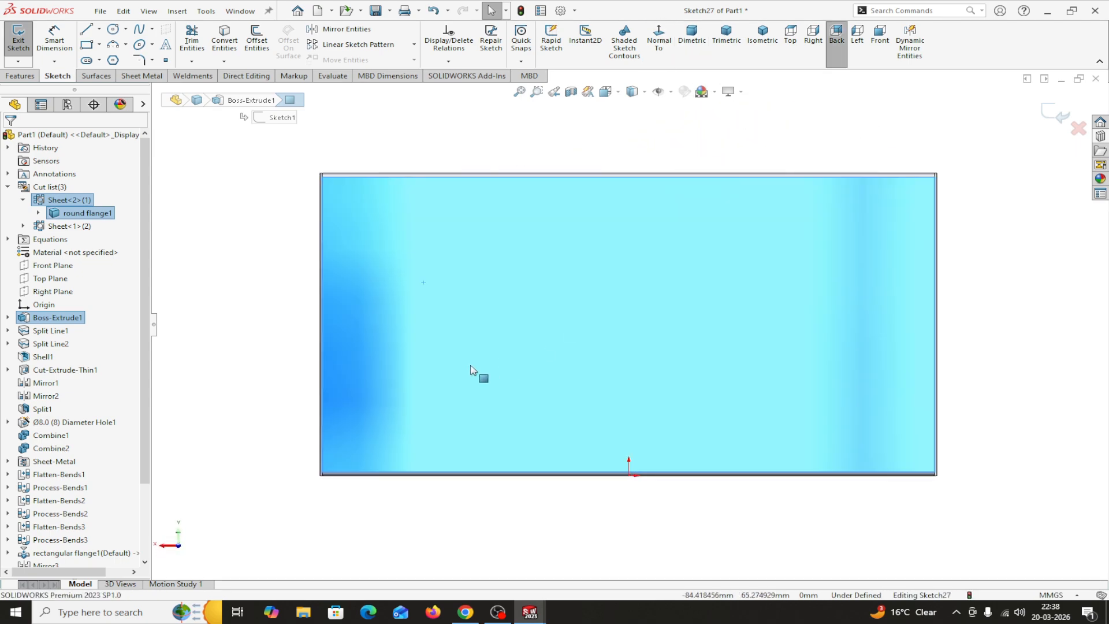
{"action": "left_click", "coordinate": [113, 29]}
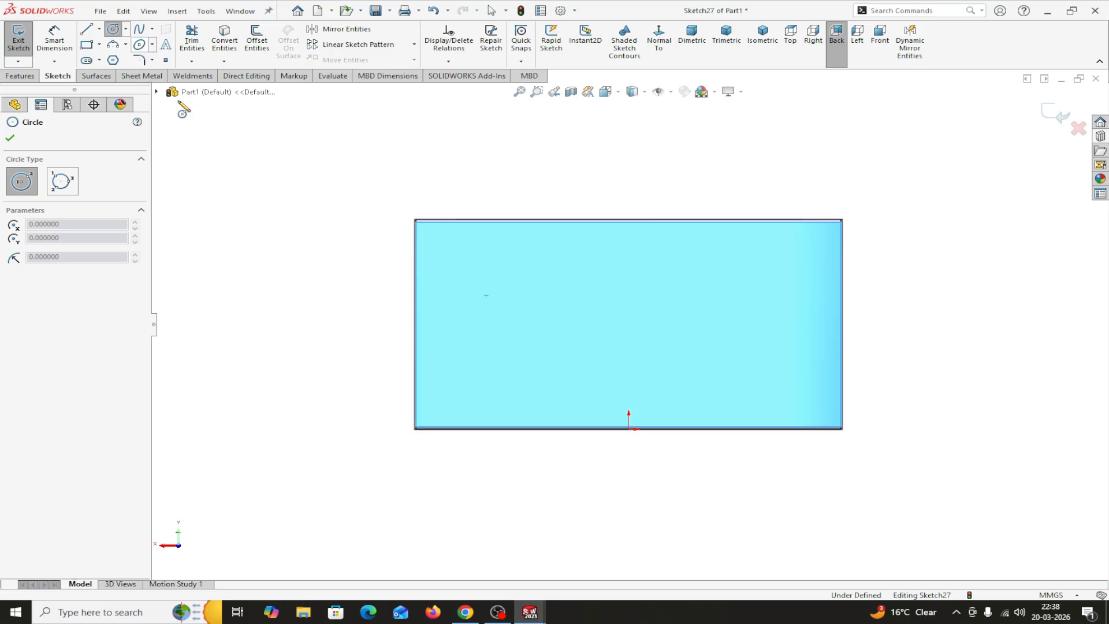
{"action": "left_click", "coordinate": [486, 305]}
{"action": "left_click", "coordinate": [523, 287]}
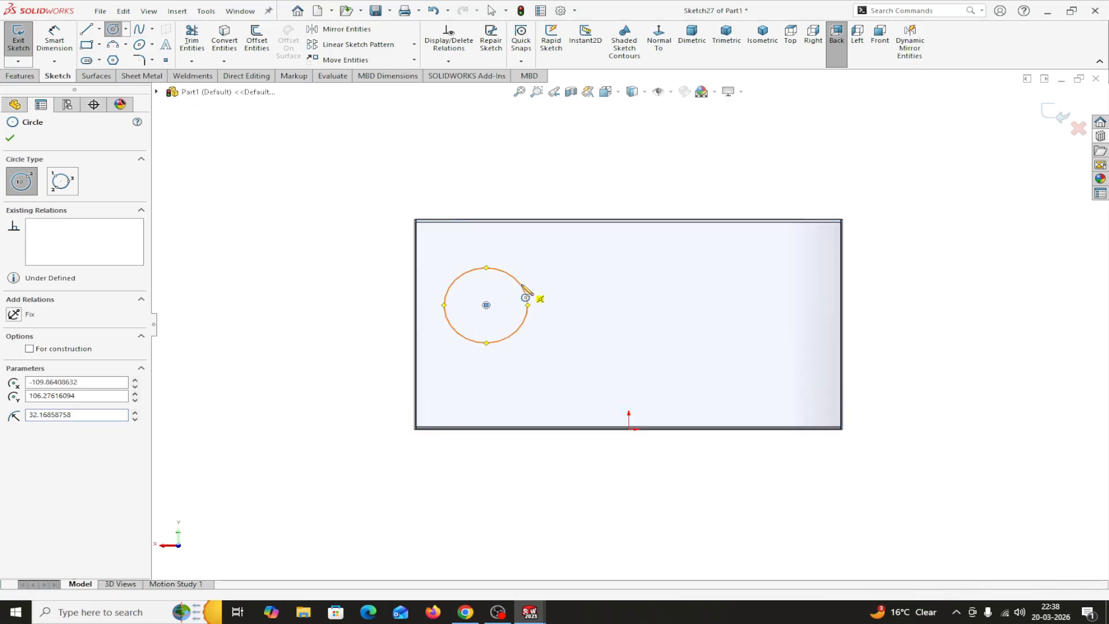
{"action": "right_click", "coordinate": [523, 286]}
{"action": "left_click", "coordinate": [542, 292]}
- Dimension the circle on the back face and set its diameter to 80 mm
{"action": "left_click", "coordinate": [55, 36]}
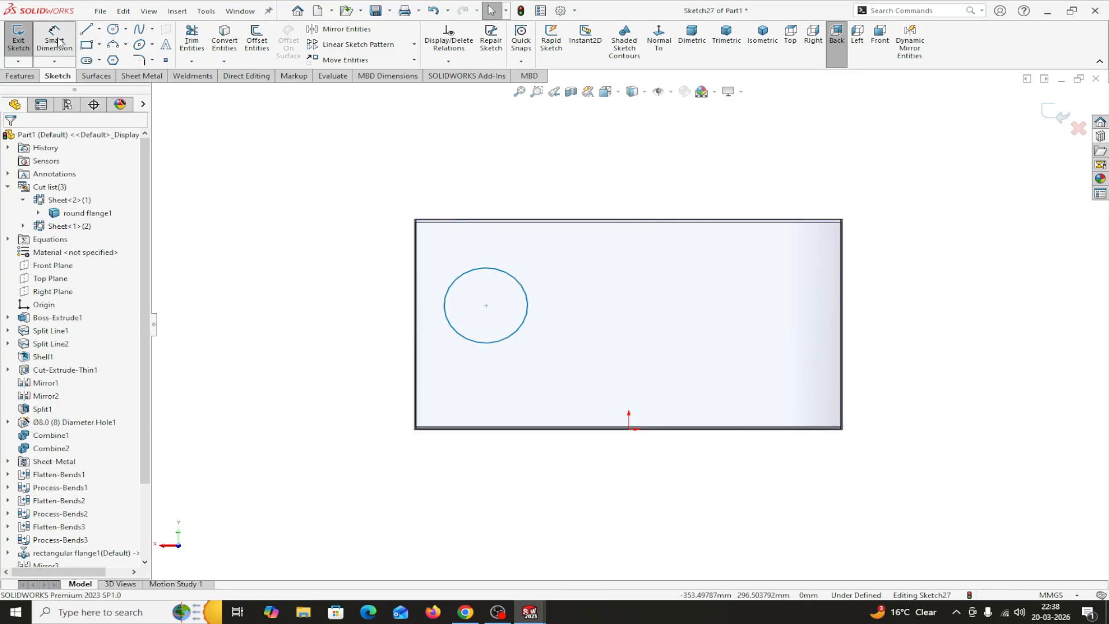
{"action": "left_click", "coordinate": [469, 272]}
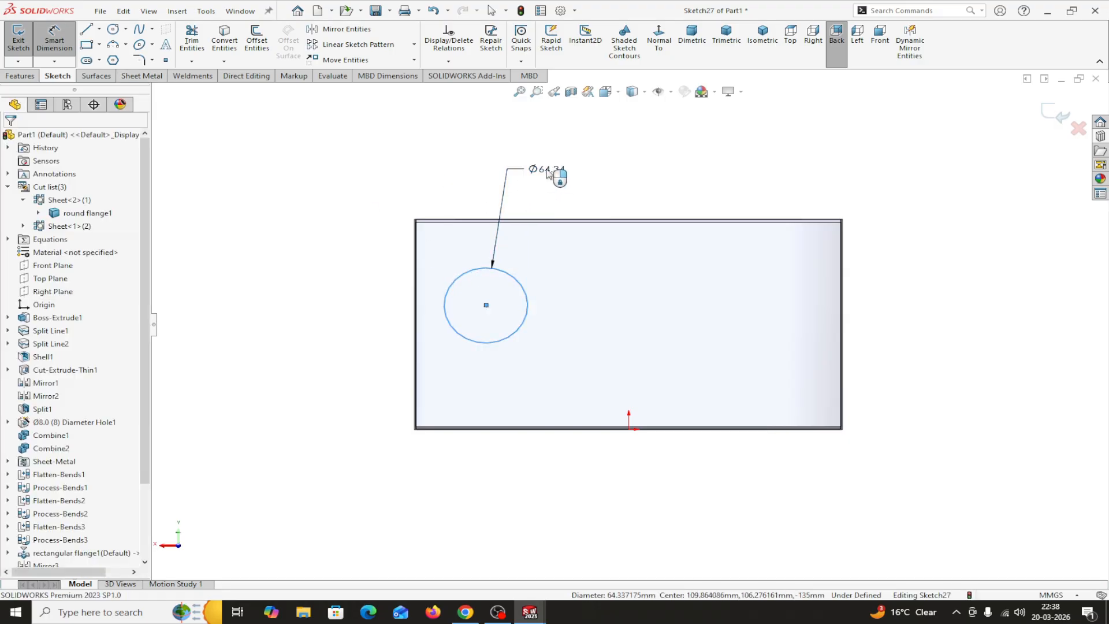
{"action": "left_click", "coordinate": [547, 170]}
{"action": "type", "text": "80"}
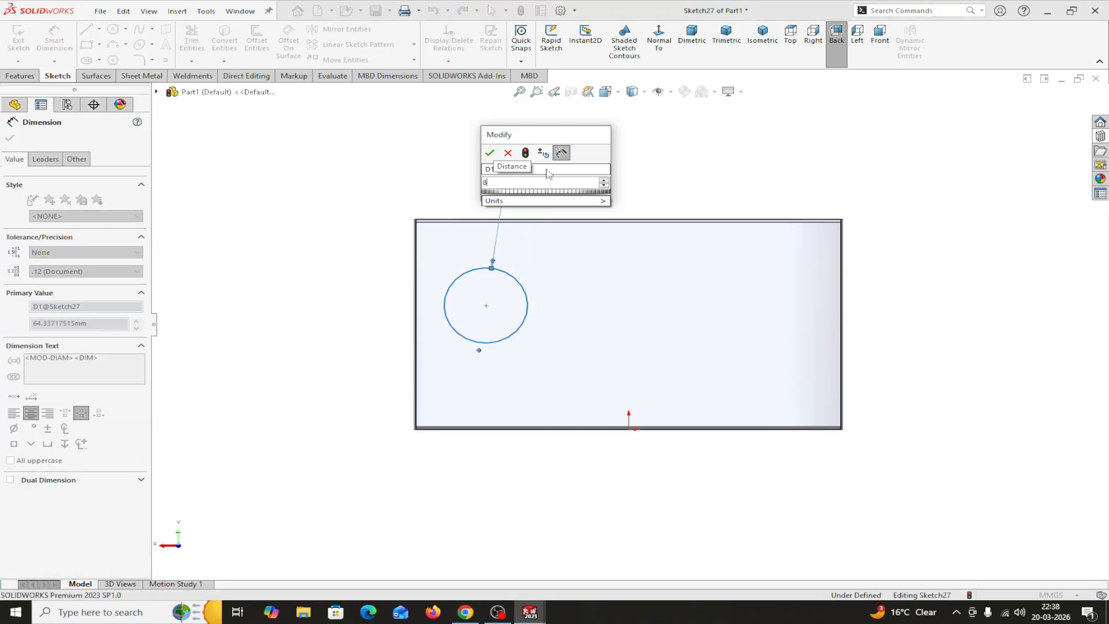
{"action": "left_click", "coordinate": [490, 153]}
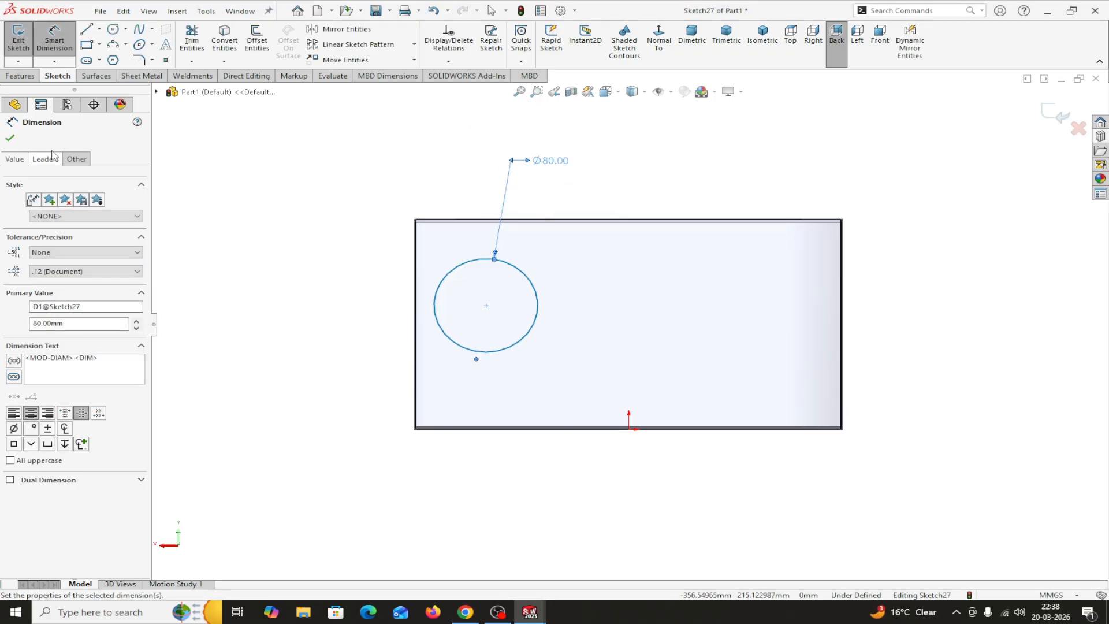
{"action": "key", "text": "Escape"}
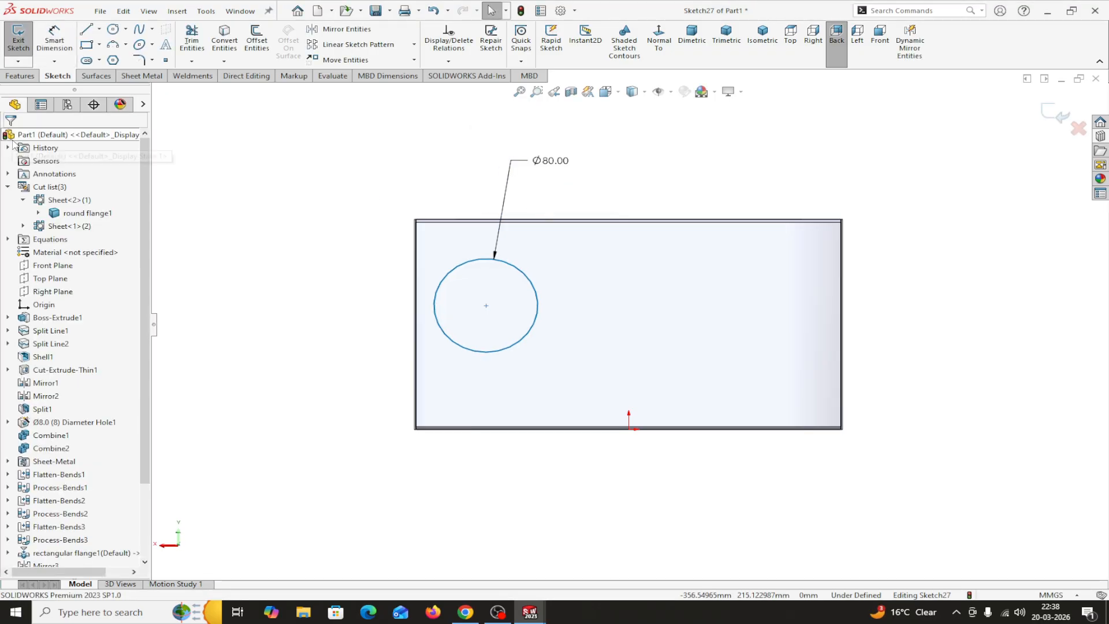
- Offset the 80 mm circle inward by 8 mm to start the vent's concentric rings
{"action": "left_click", "coordinate": [256, 40]}
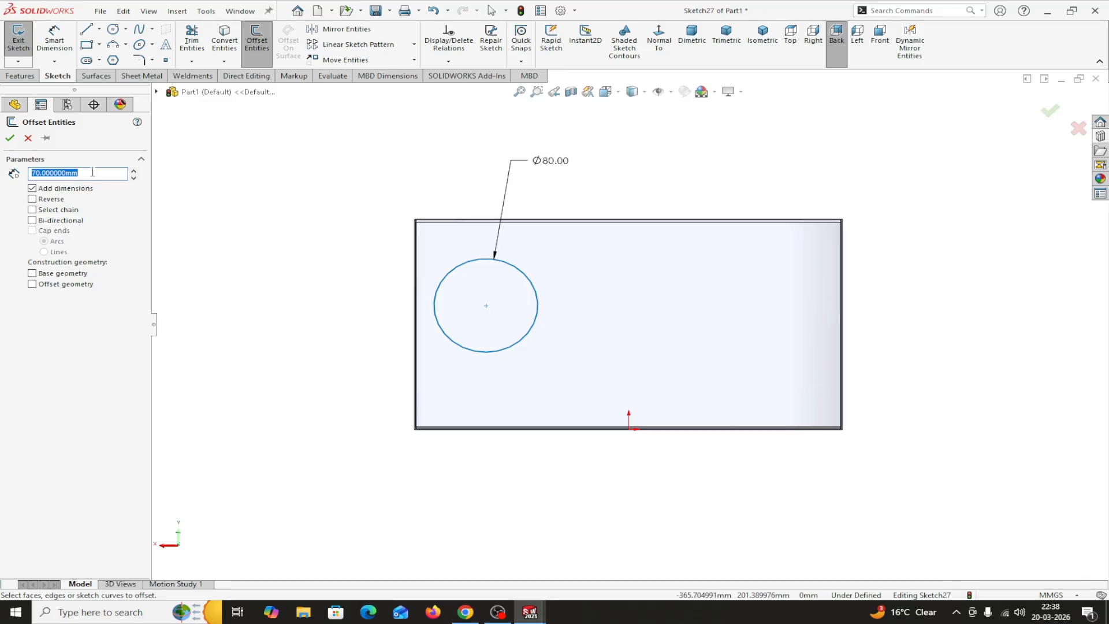
{"action": "type", "text": "8"}
{"action": "left_click", "coordinate": [455, 272]}
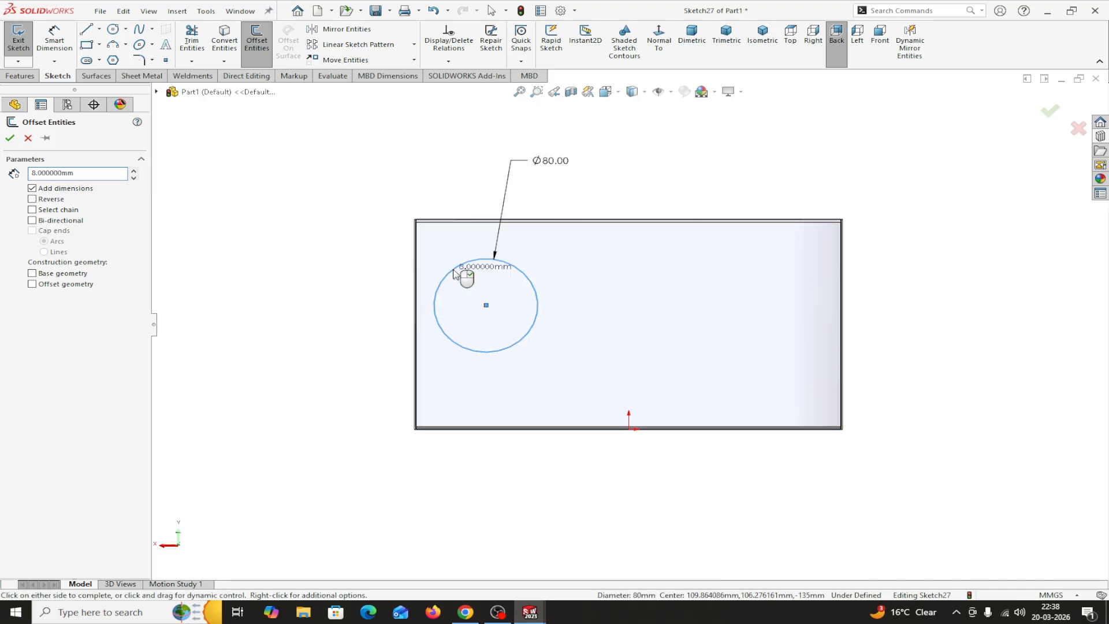
{"action": "left_click", "coordinate": [32, 200]}
{"action": "left_click", "coordinate": [10, 137]}
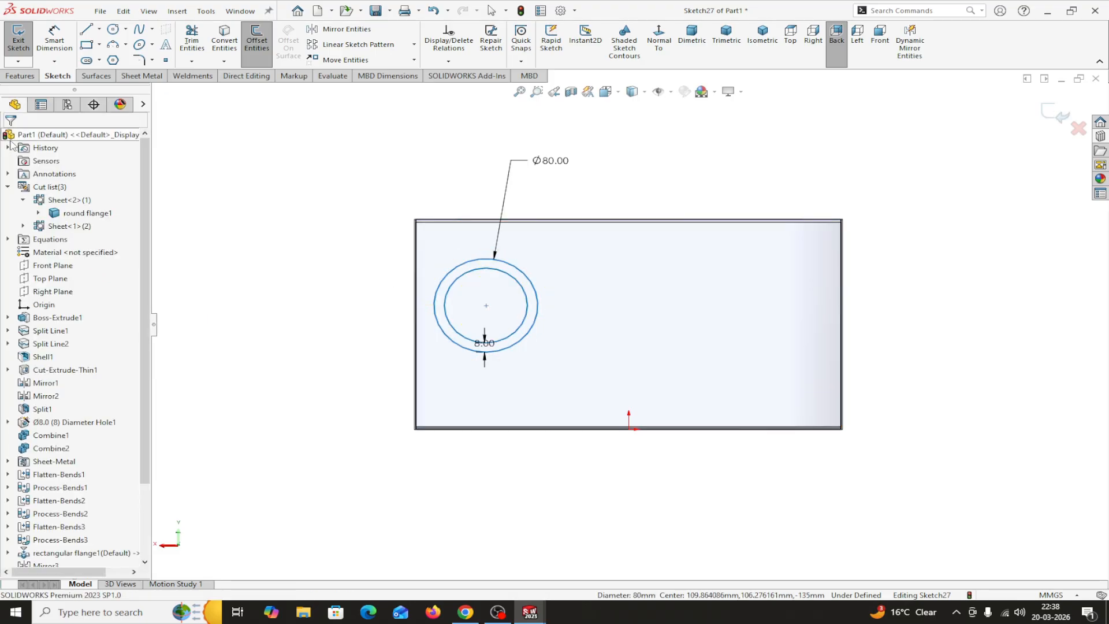
- Offset the second, 64 mm circle inward by 8 mm to add a third concentric circle
{"action": "left_click", "coordinate": [257, 41]}
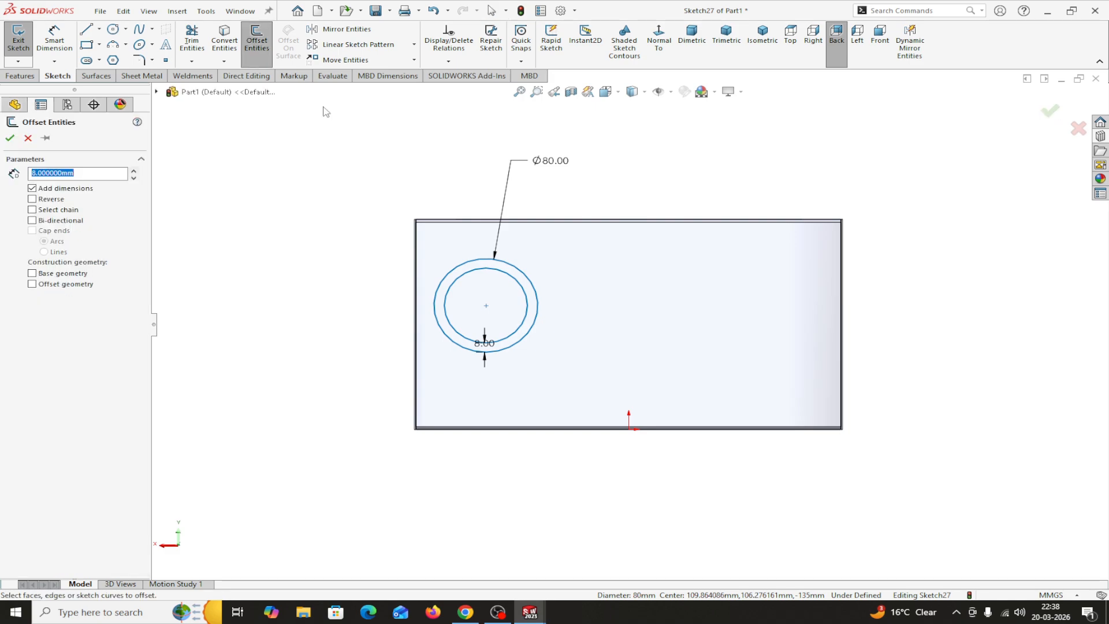
{"action": "left_click", "coordinate": [473, 270]}
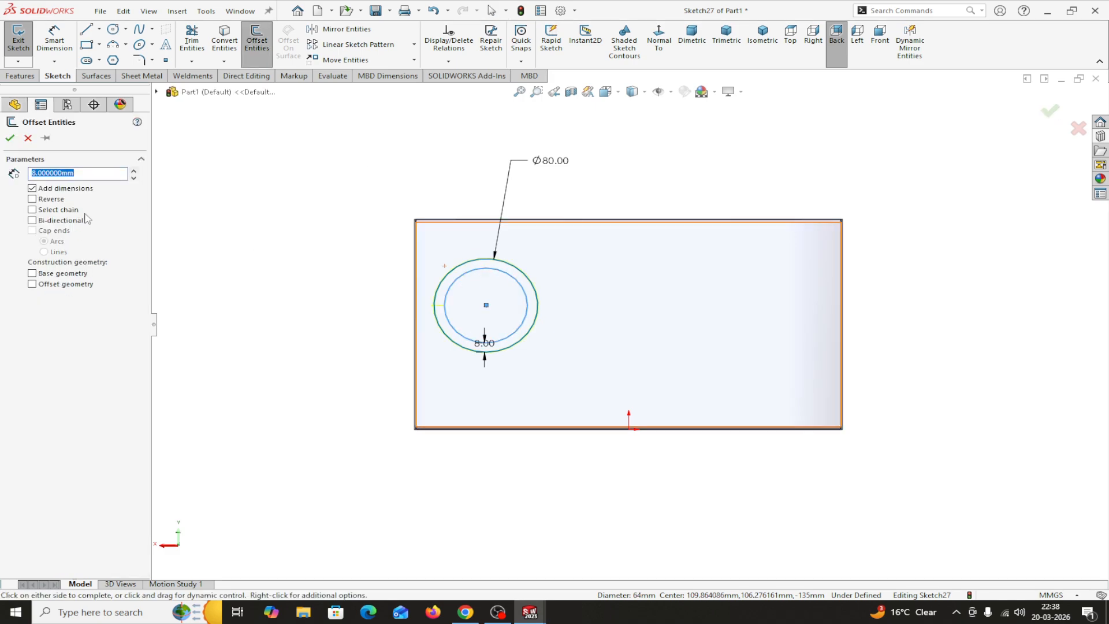
{"action": "left_click", "coordinate": [32, 199]}
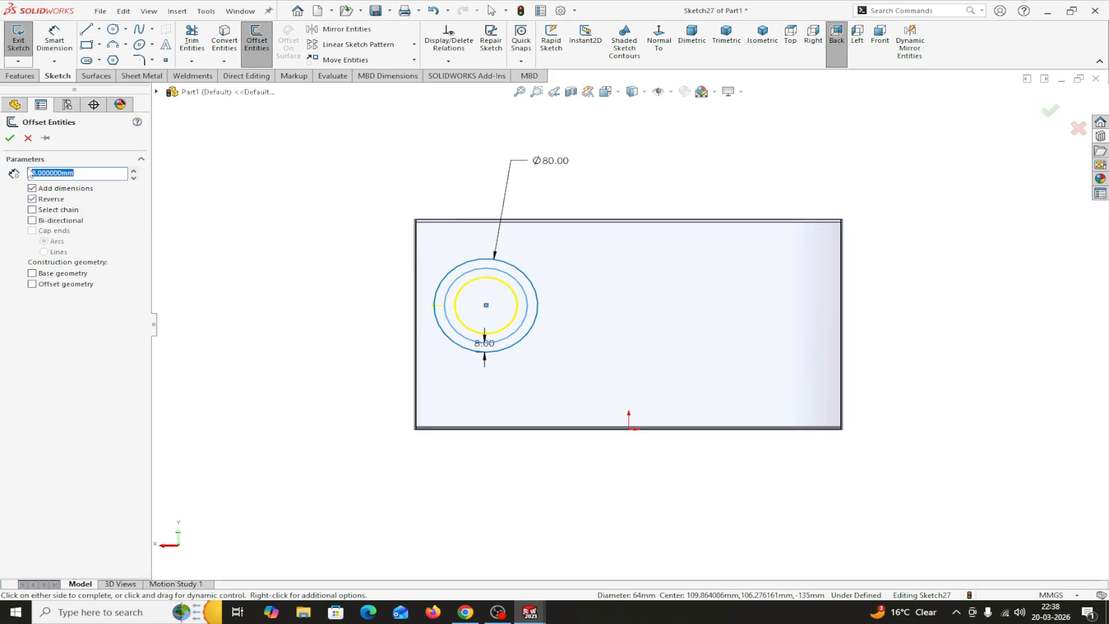
{"action": "left_click", "coordinate": [10, 138]}
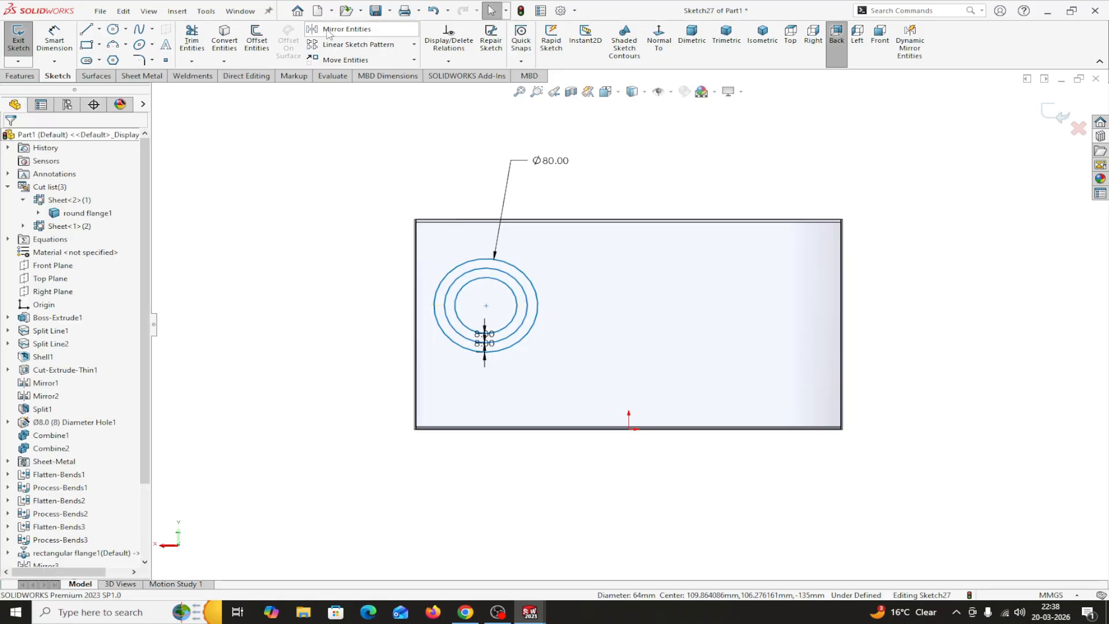
- Offset the third, 48 mm circle inward by 8 mm to add a fourth concentric circle
{"action": "left_click", "coordinate": [256, 38]}
{"action": "left_click", "coordinate": [507, 284]}
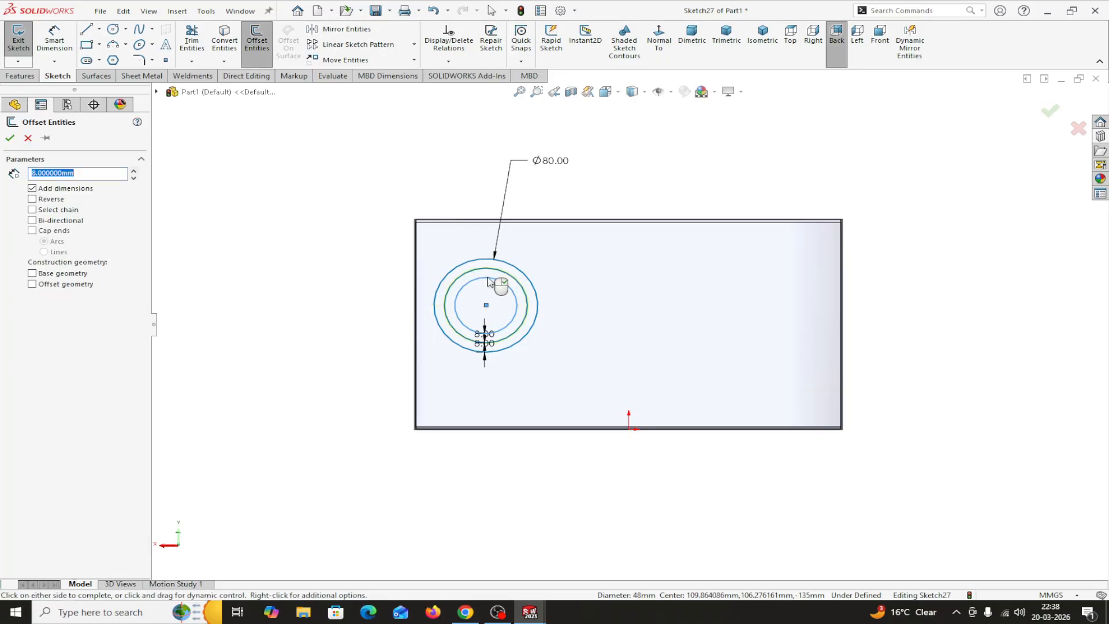
{"action": "left_click", "coordinate": [32, 199]}
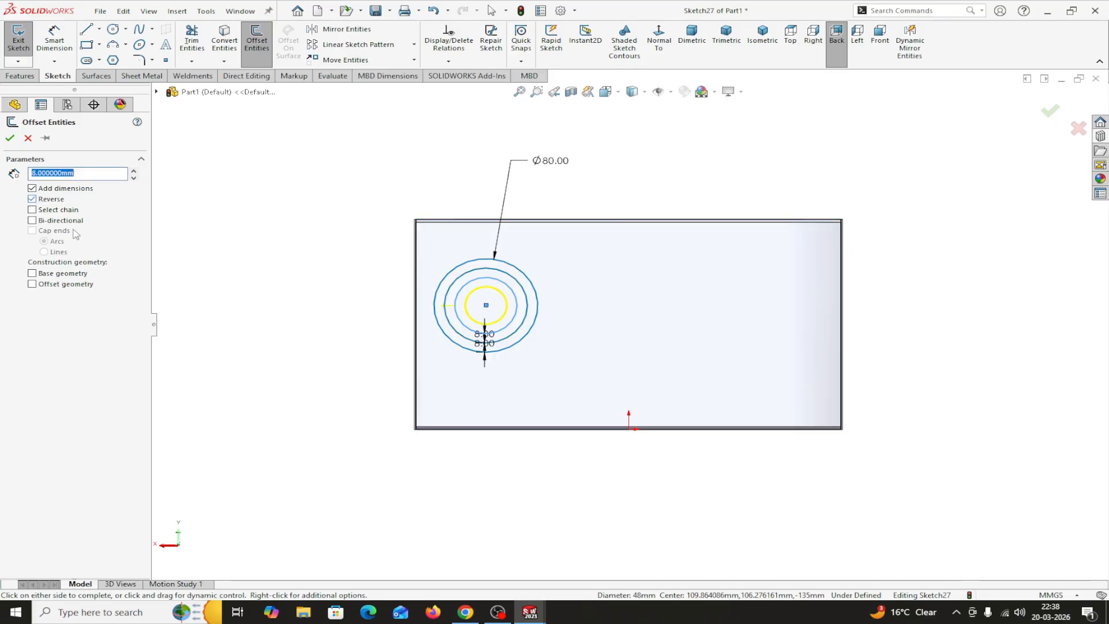
{"action": "left_click", "coordinate": [10, 138]}
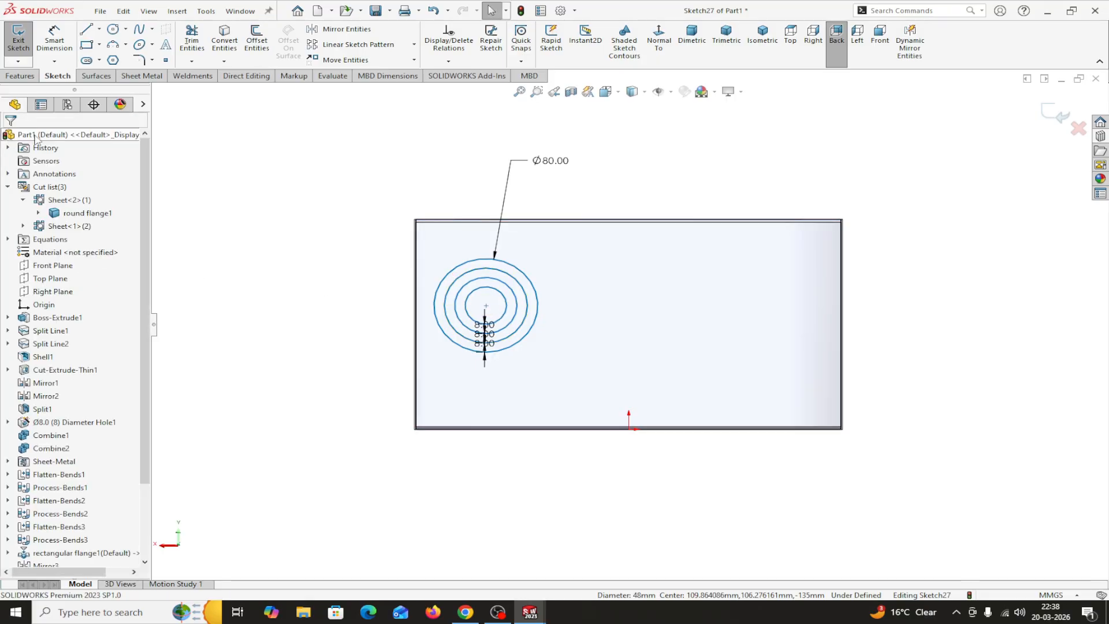
- Offset the innermost 32 mm circle inward by 8 mm to complete the five concentric circles
{"action": "left_click", "coordinate": [256, 38]}
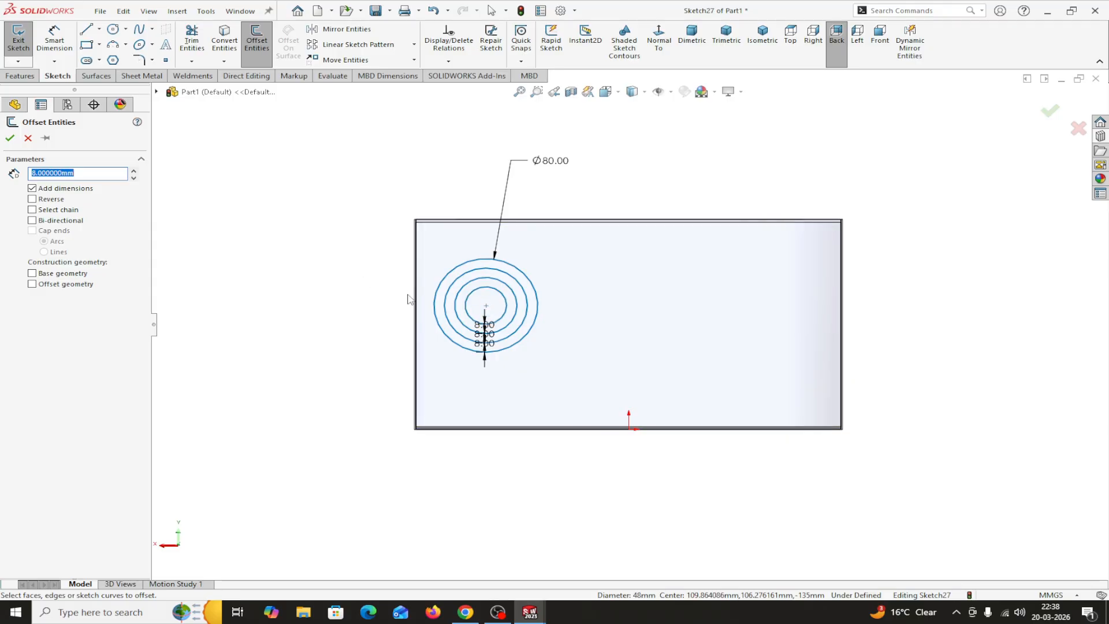
{"action": "left_click", "coordinate": [456, 305]}
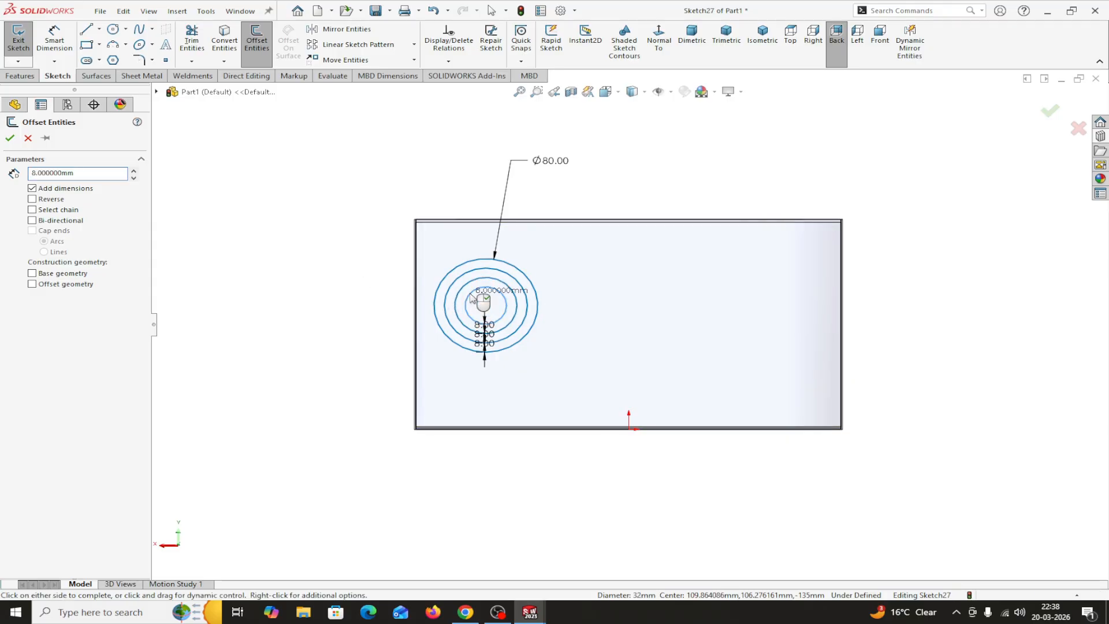
{"action": "left_click", "coordinate": [39, 201]}
{"action": "left_click", "coordinate": [9, 137]}
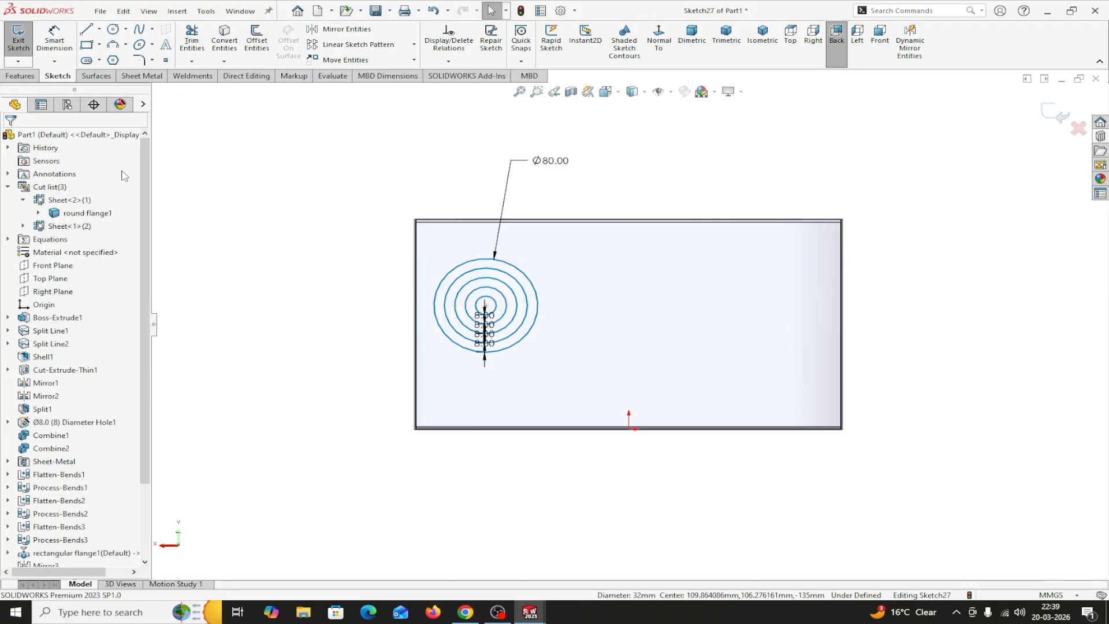
- Draw a horizontal line across the full diameter of the outermost circle, between its two side quadrant points
{"action": "scroll", "coordinate": [555, 347], "scroll_direction": "down", "scroll_amount": 3}
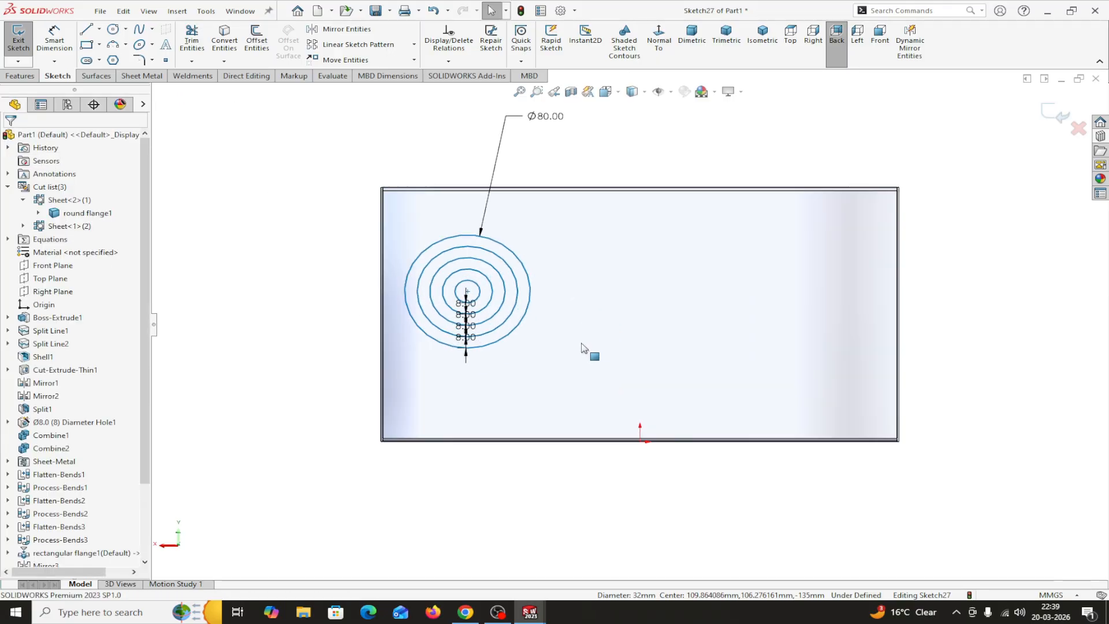
{"action": "left_click", "coordinate": [85, 33]}
{"action": "left_click", "coordinate": [382, 286]}
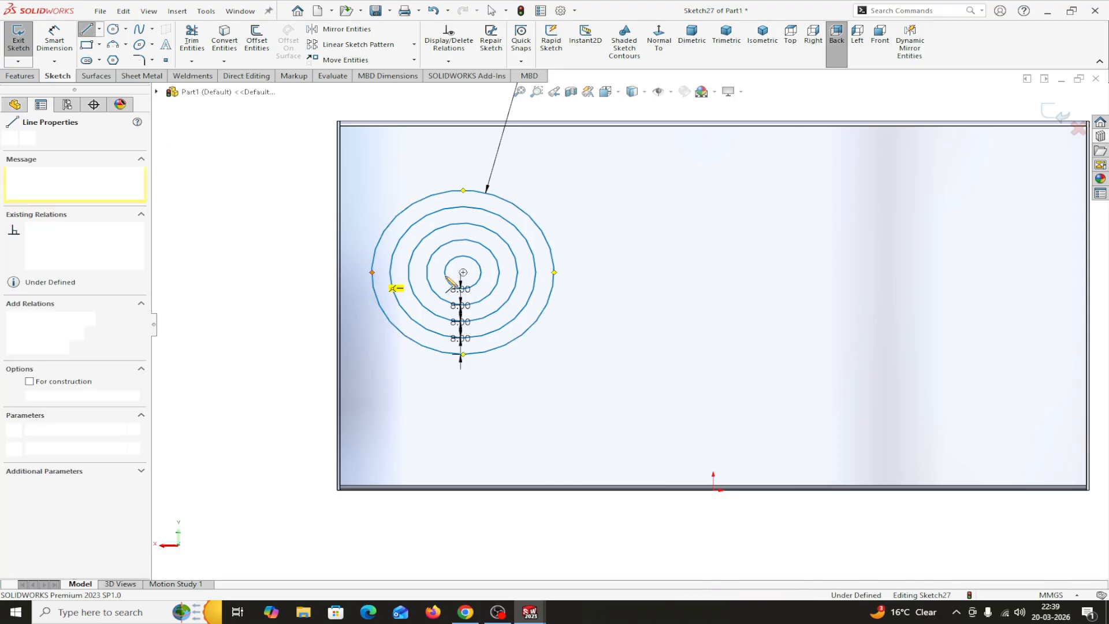
{"action": "left_click", "coordinate": [554, 272]}
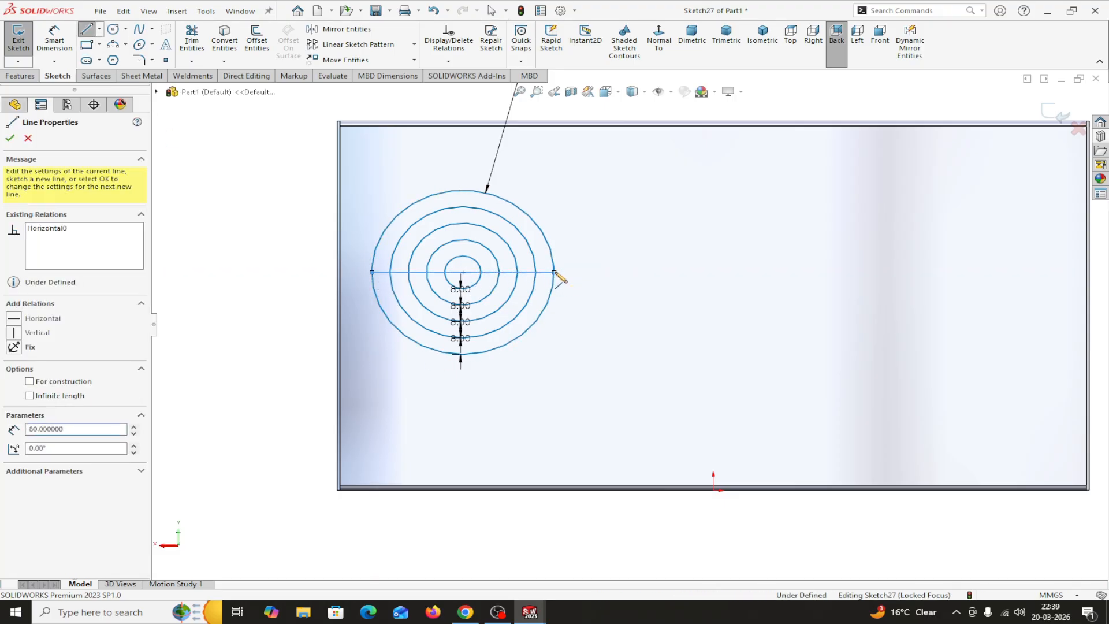
{"action": "right_click", "coordinate": [555, 273]}
{"action": "left_click", "coordinate": [594, 278]}
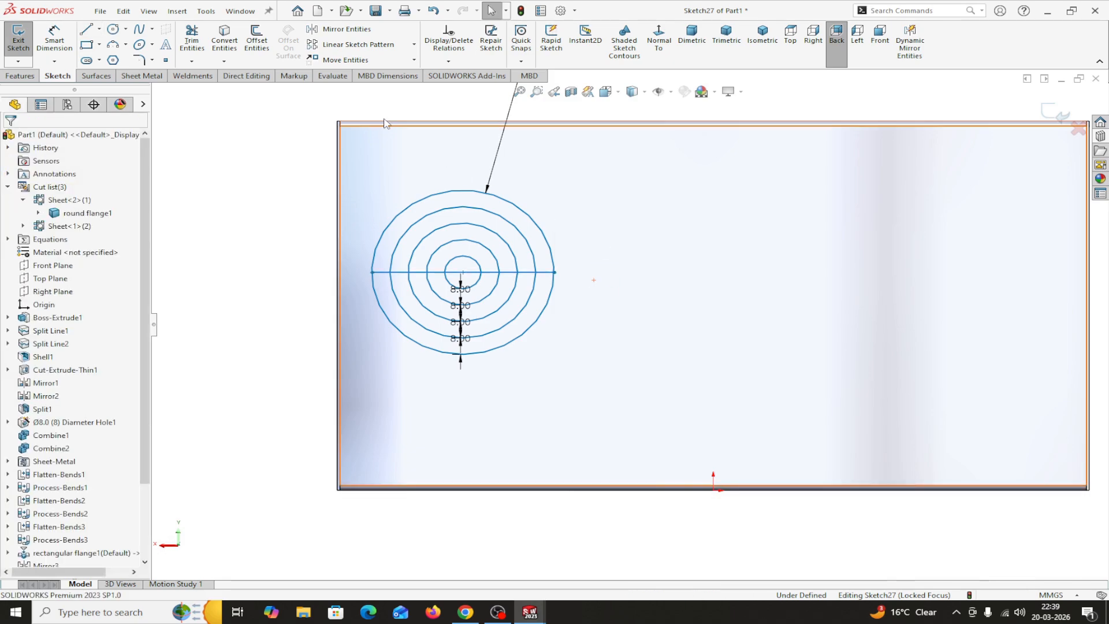
- Create a circular sketch pattern of the horizontal line about the circles' centre with 6 equally spaced instances over 360 degrees
{"action": "left_click", "coordinate": [414, 44]}
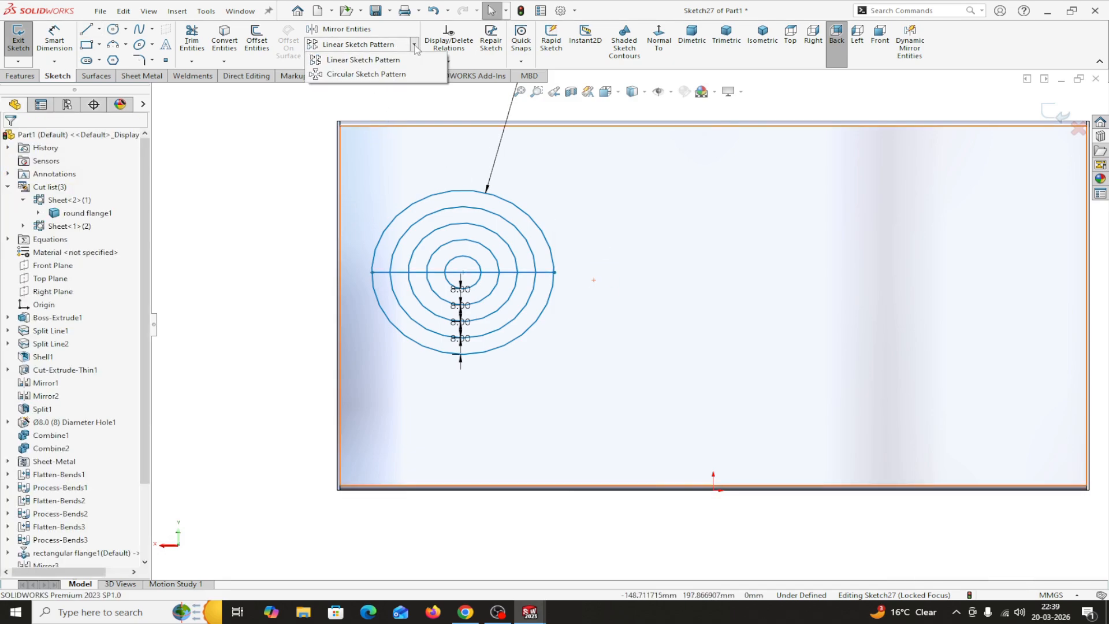
{"action": "left_click", "coordinate": [353, 69]}
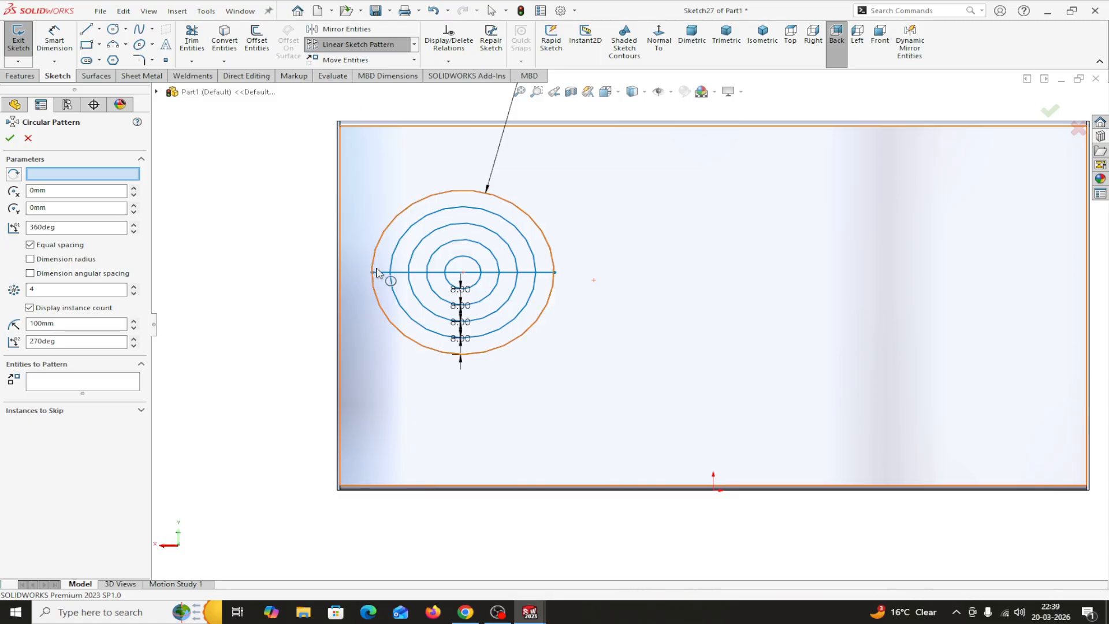
{"action": "left_click", "coordinate": [397, 273]}
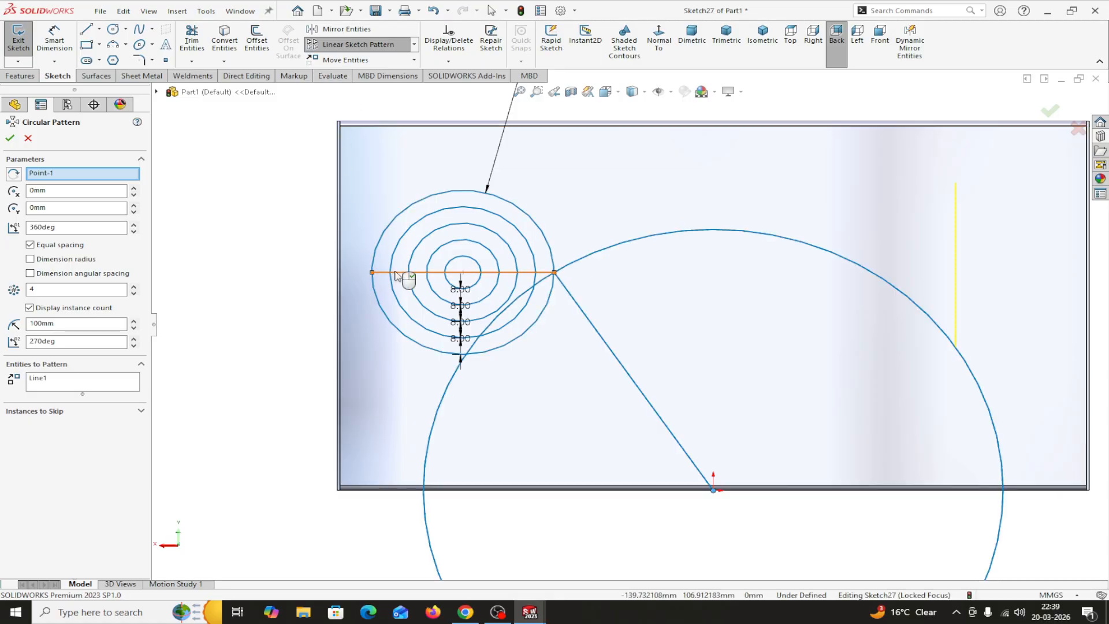
{"action": "right_click", "coordinate": [84, 178]}
{"action": "left_click", "coordinate": [173, 198]}
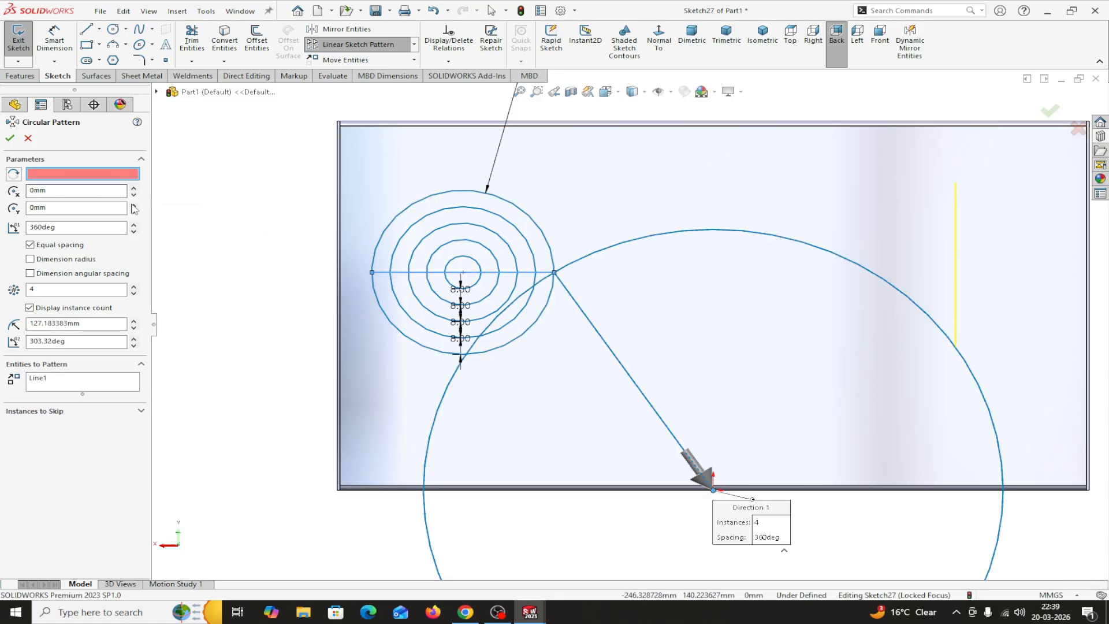
{"action": "left_click", "coordinate": [463, 273]}
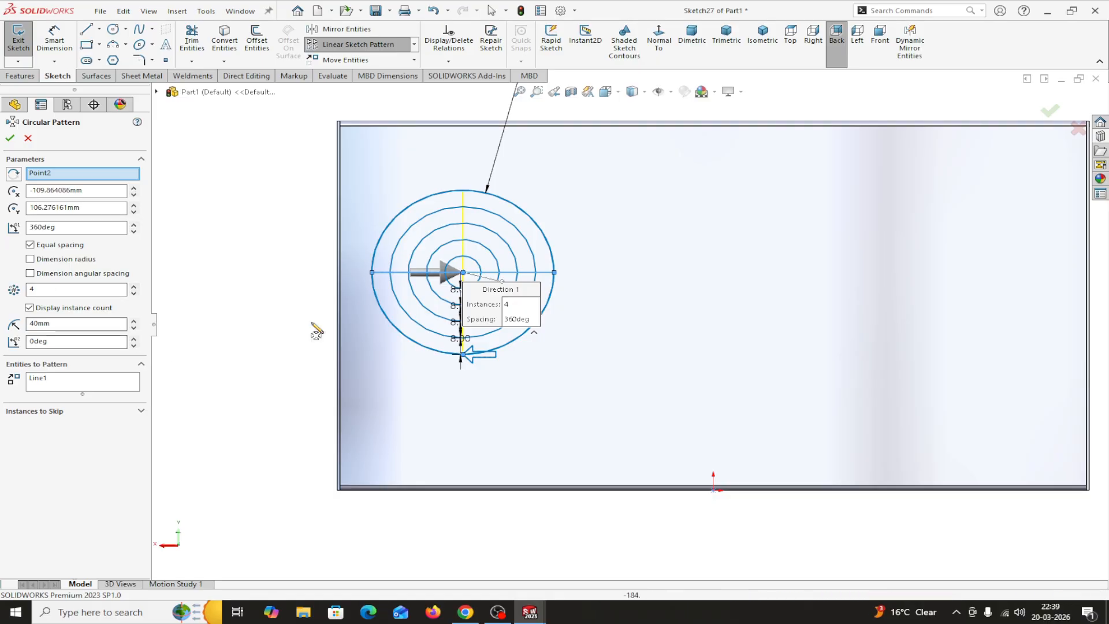
{"action": "left_click", "coordinate": [133, 287]}
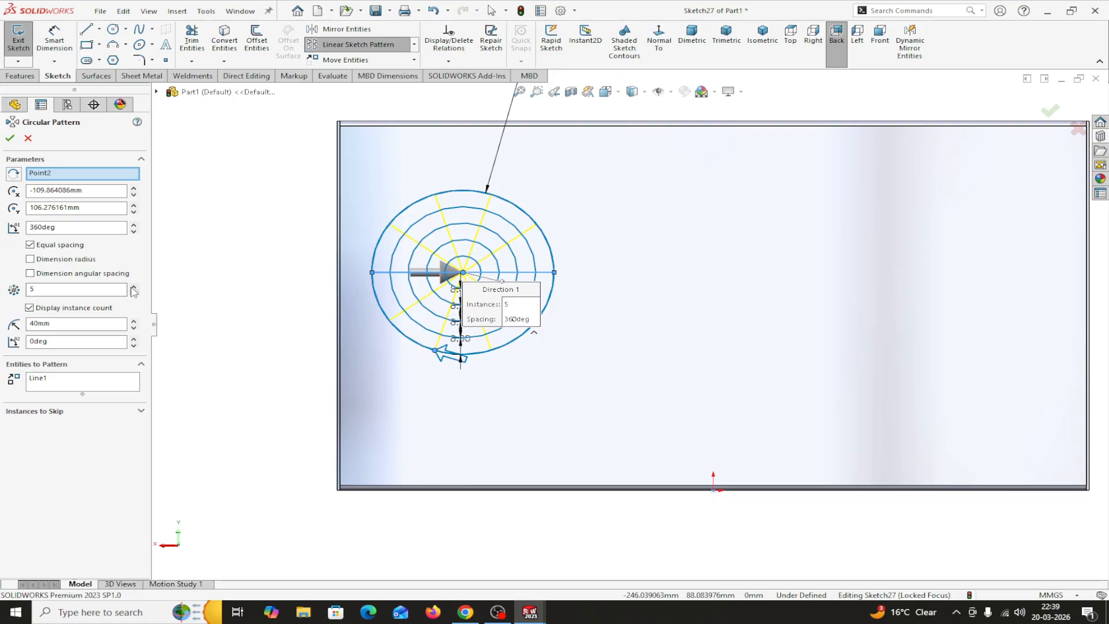
{"action": "left_click", "coordinate": [134, 287]}
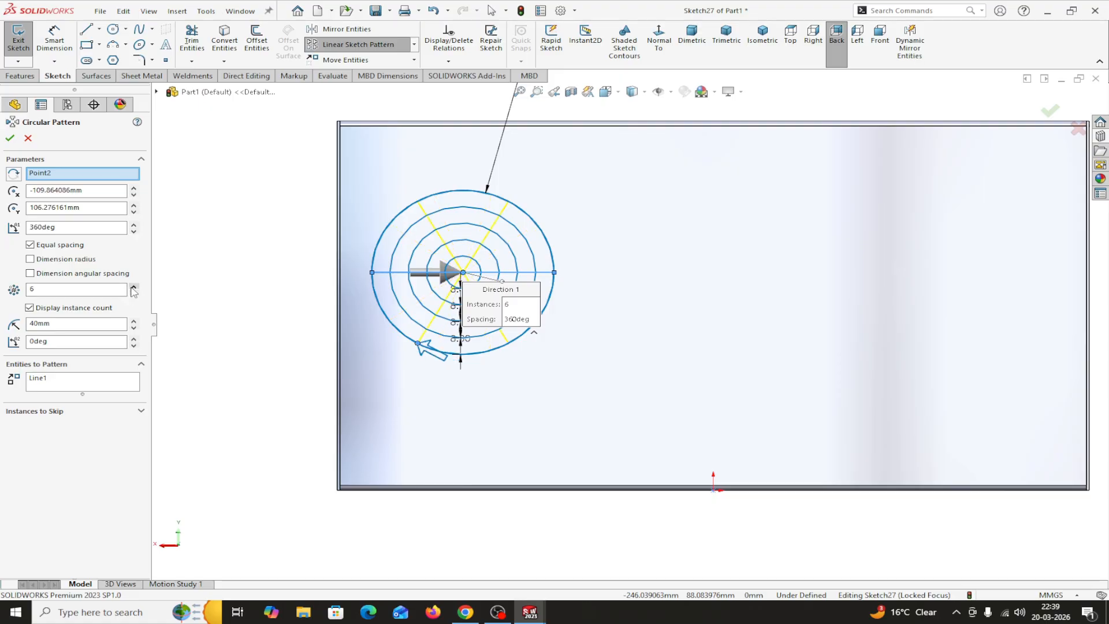
{"action": "left_click", "coordinate": [10, 138]}
- Dimension the vent circles' centre 90 mm above the bottom edge of the back face
{"action": "scroll", "coordinate": [477, 325], "scroll_direction": "up", "scroll_amount": 2}
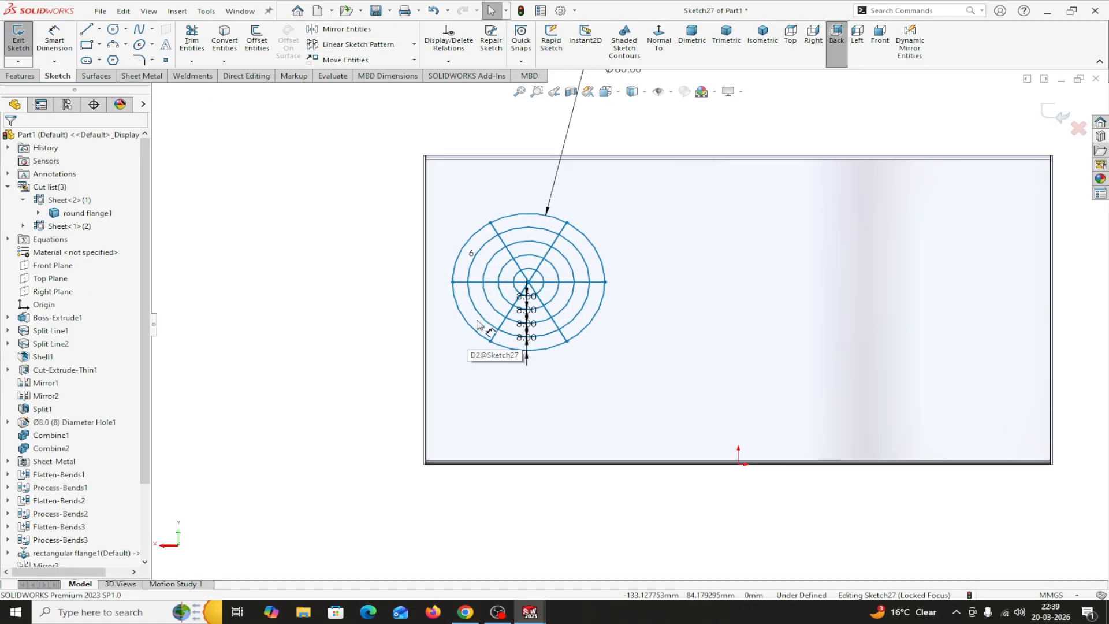
{"action": "scroll", "coordinate": [477, 324], "scroll_direction": "down", "scroll_amount": 2}
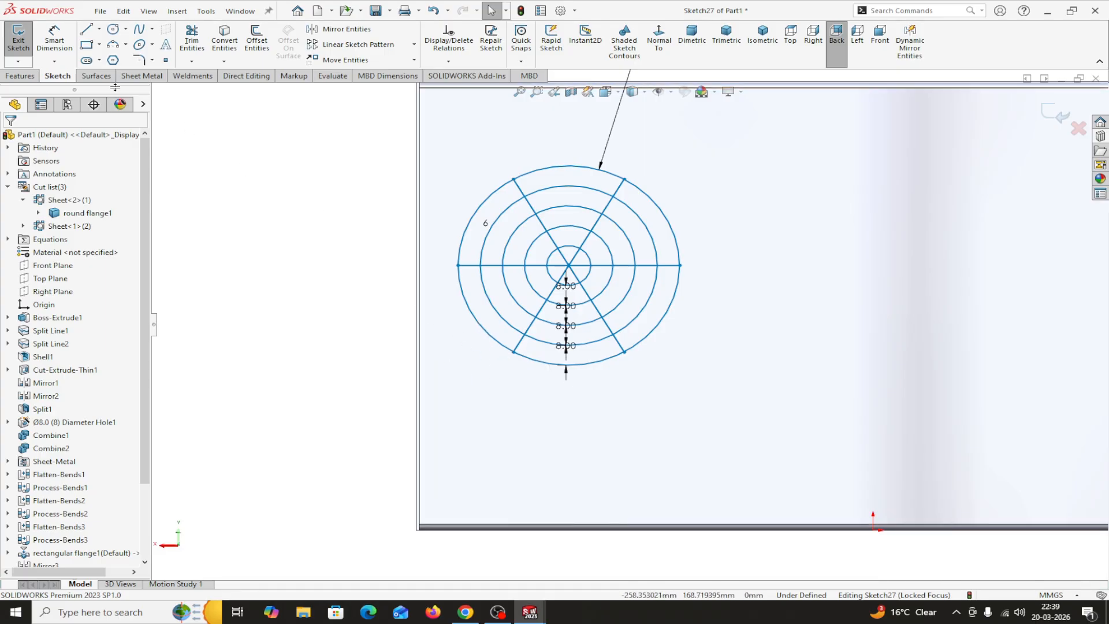
{"action": "left_click", "coordinate": [55, 40]}
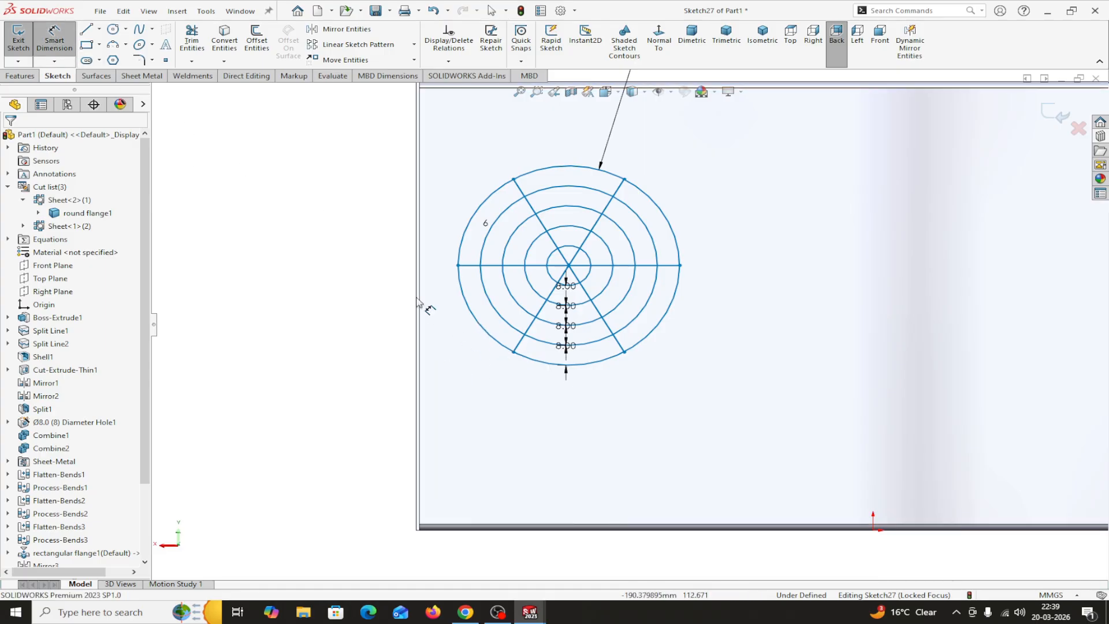
{"action": "left_click", "coordinate": [577, 528]}
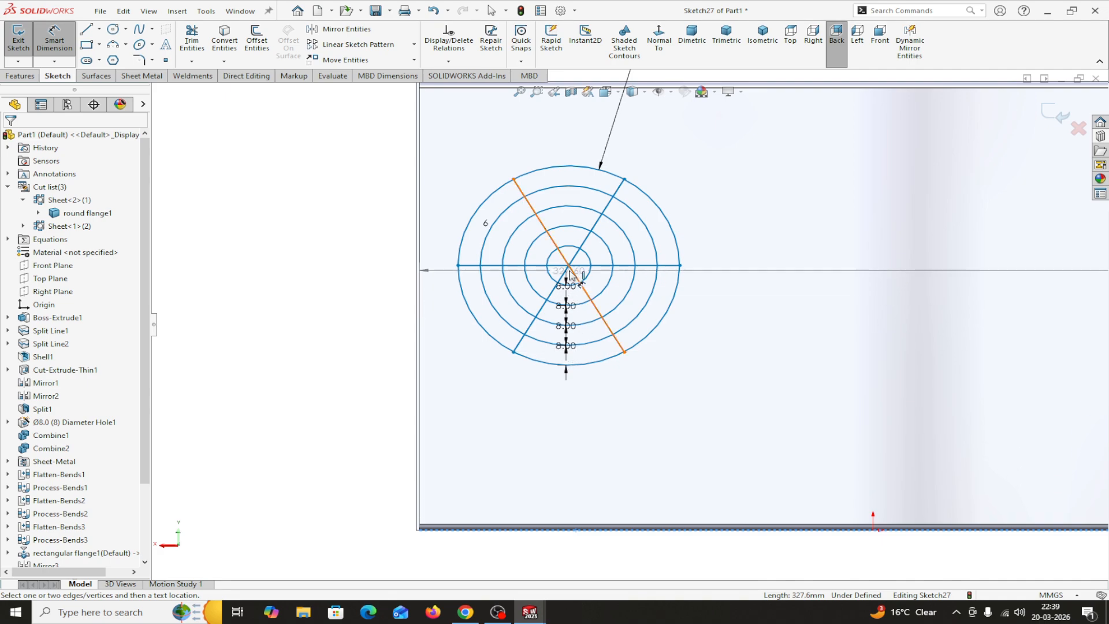
{"action": "left_click", "coordinate": [569, 265]}
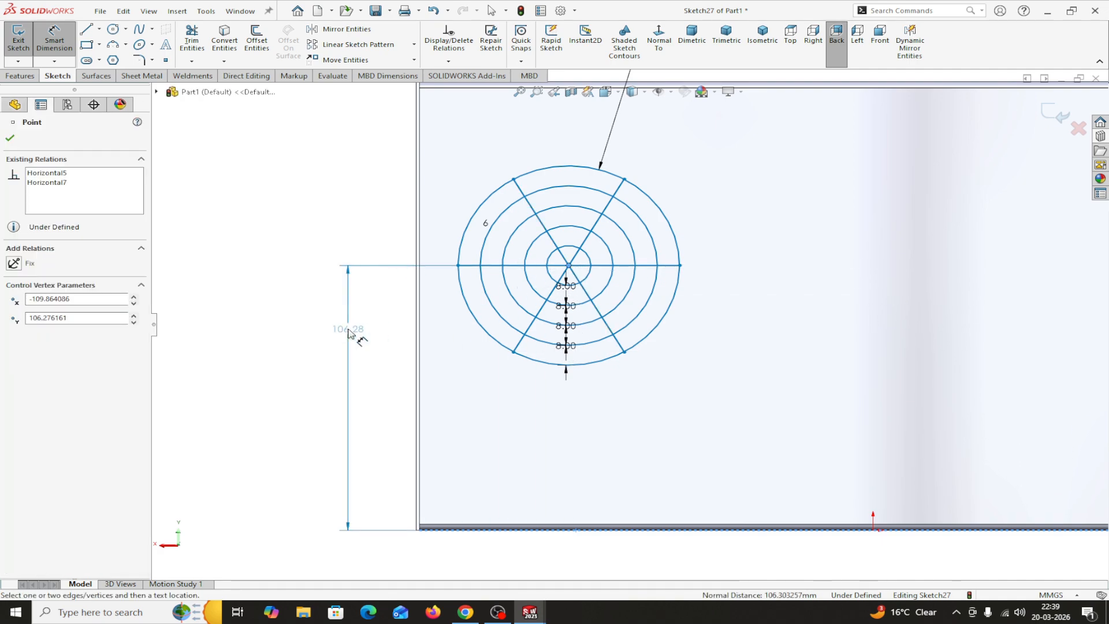
{"action": "left_click", "coordinate": [352, 330]}
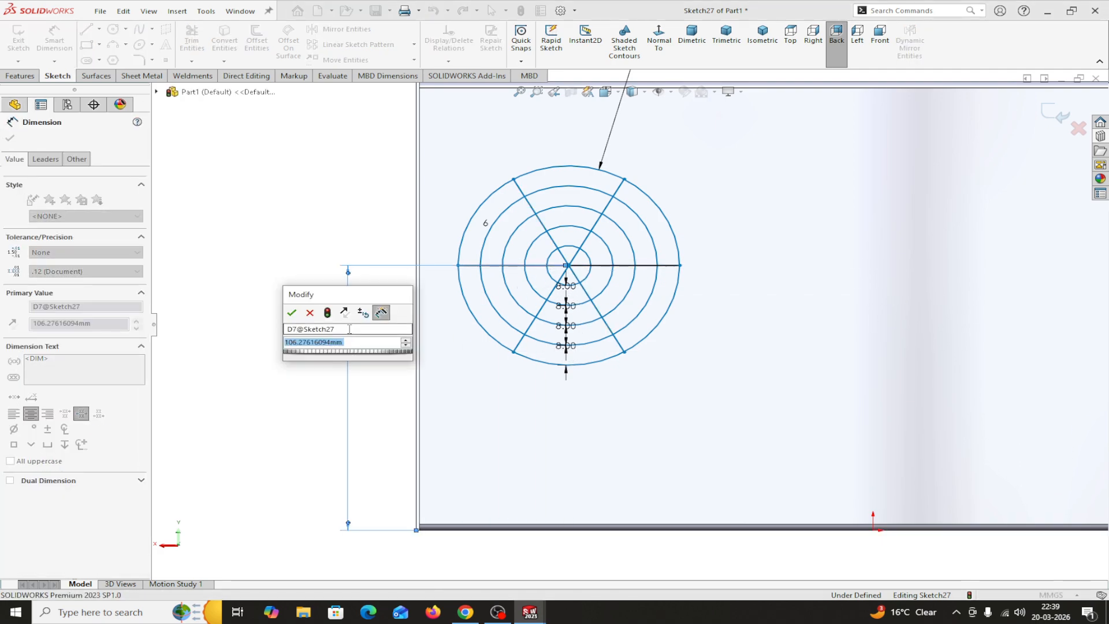
{"action": "type", "text": "90"}
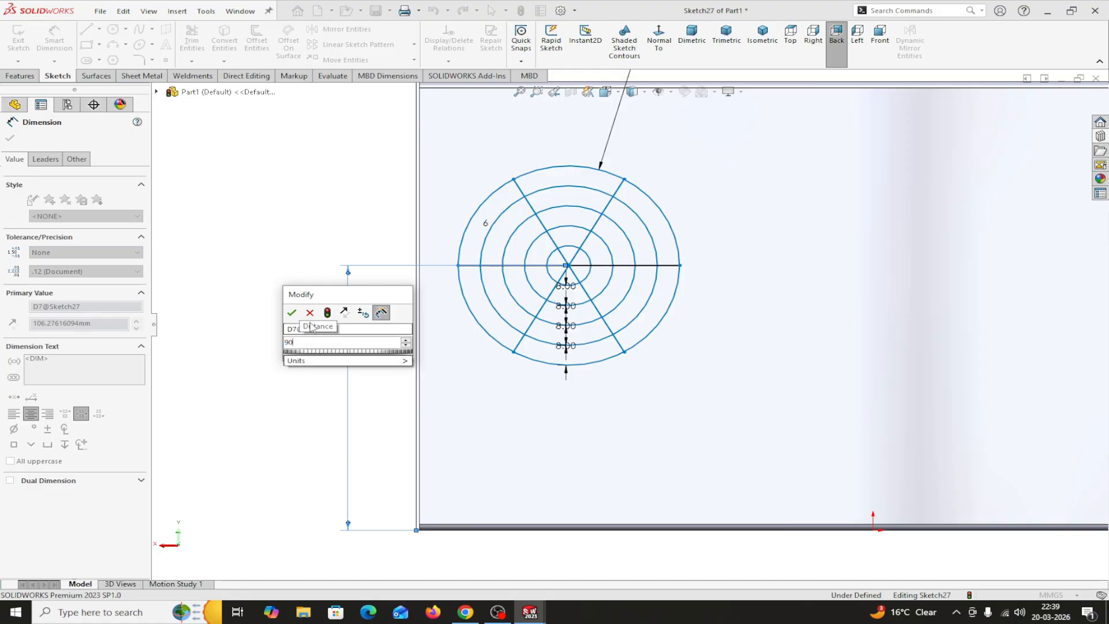
{"action": "left_click", "coordinate": [292, 313]}
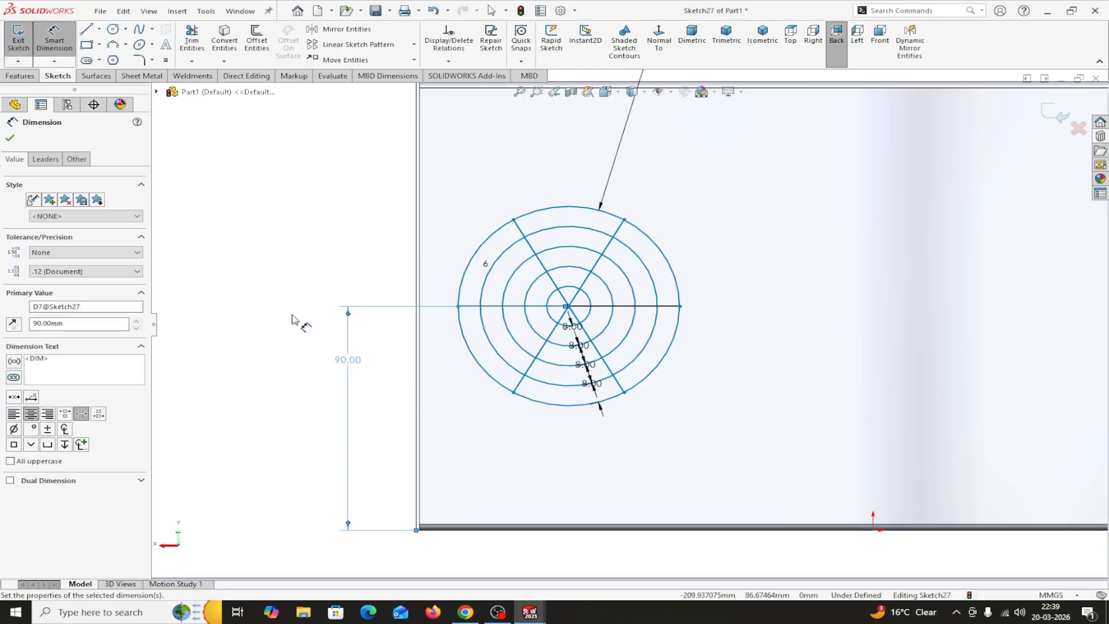
- Dimension the circles' centre 80 mm from the back face's nearest vertical edge and close the sketch
{"action": "left_click", "coordinate": [416, 354]}
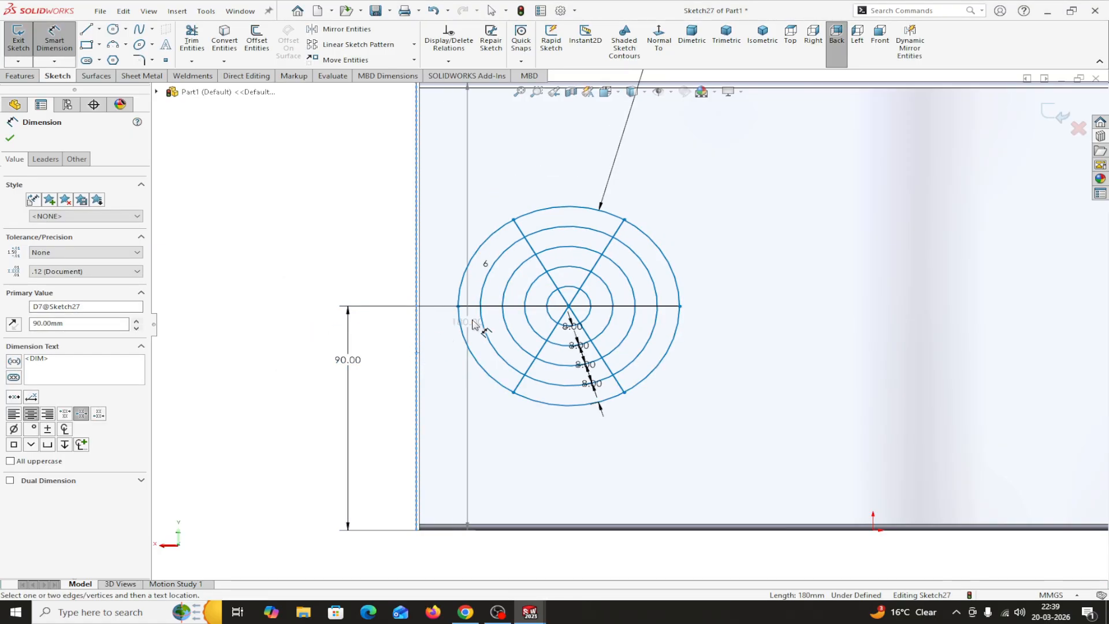
{"action": "left_click", "coordinate": [569, 306]}
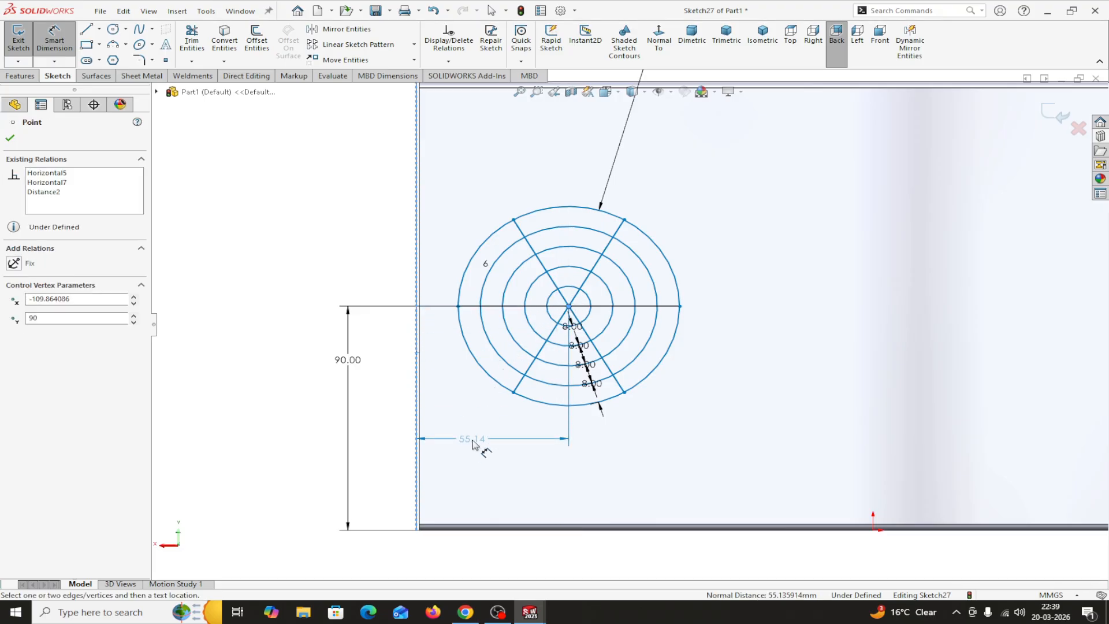
{"action": "left_click", "coordinate": [473, 453]}
{"action": "type", "text": "80"}
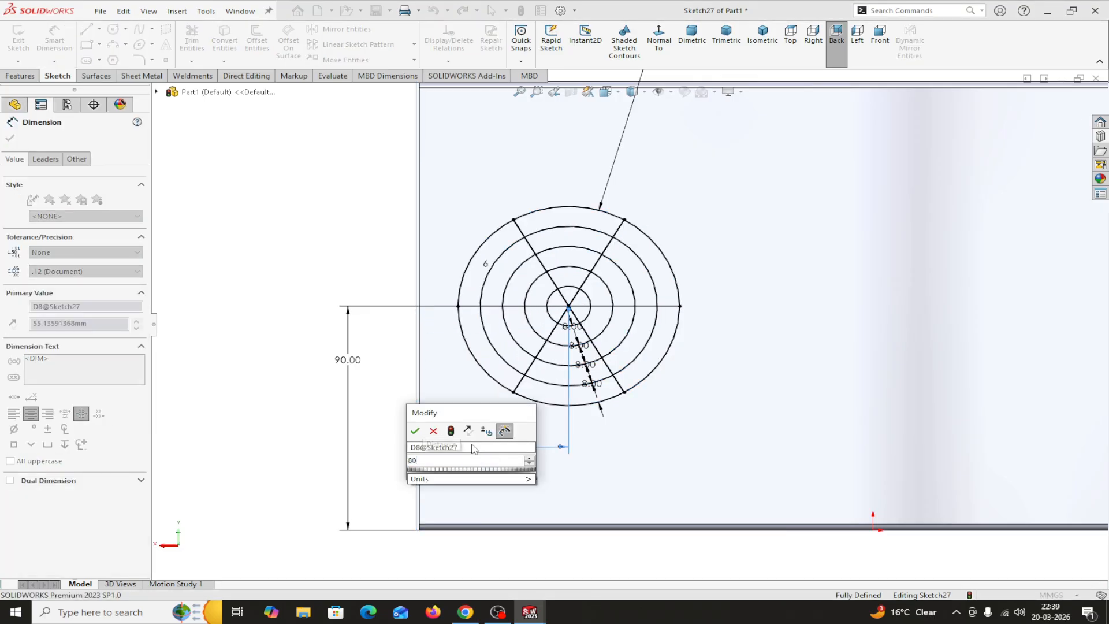
{"action": "left_click", "coordinate": [415, 431]}
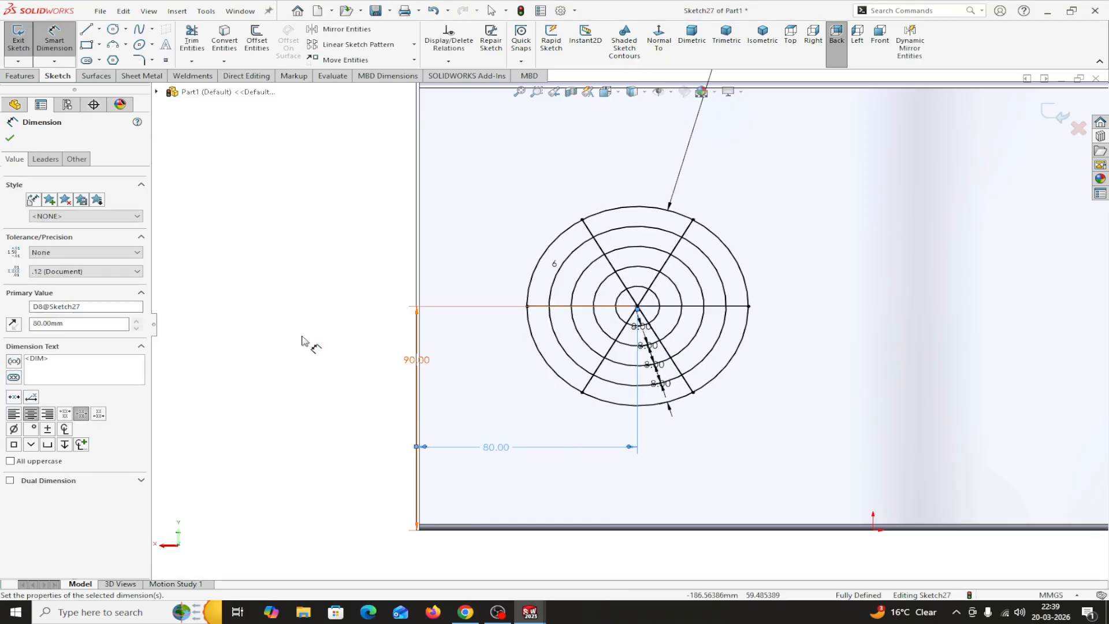
{"action": "left_click", "coordinate": [9, 139]}
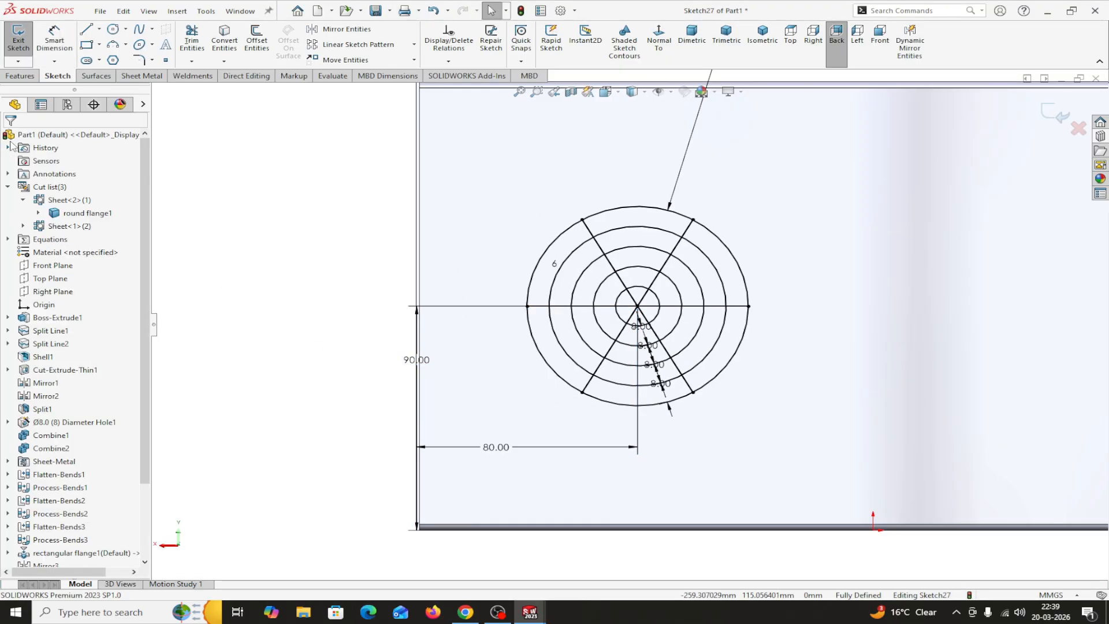
{"action": "left_click", "coordinate": [1063, 117]}
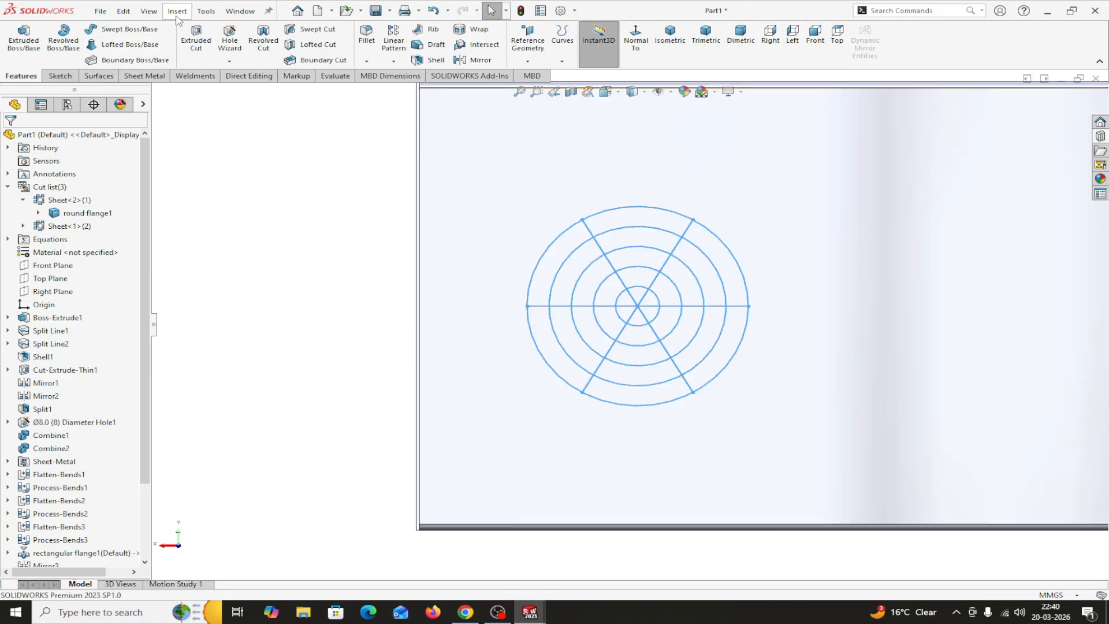
- Start a Vent feature on the back face with the outermost sketch circle as its boundary
{"action": "left_click", "coordinate": [143, 75]}
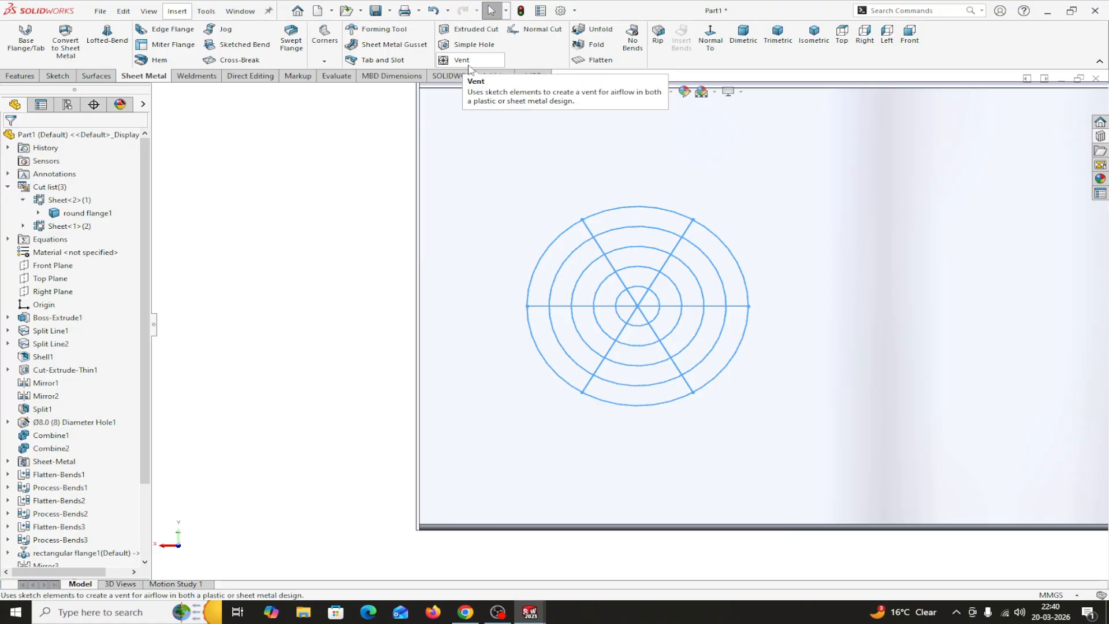
{"action": "left_click", "coordinate": [173, 12]}
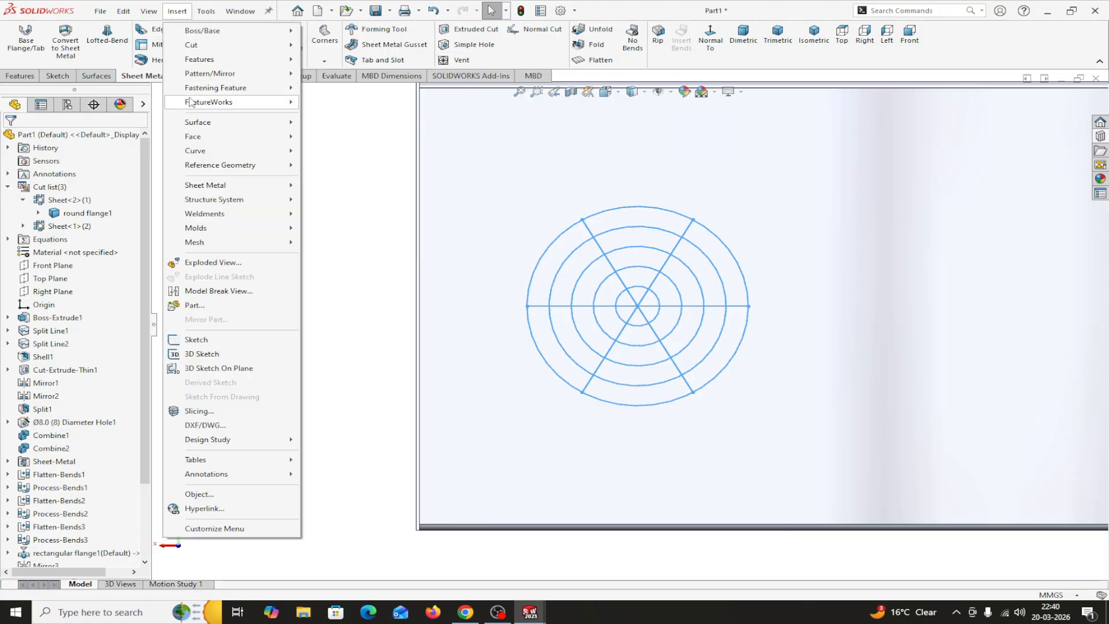
{"action": "mouse_move", "coordinate": [266, 88]}
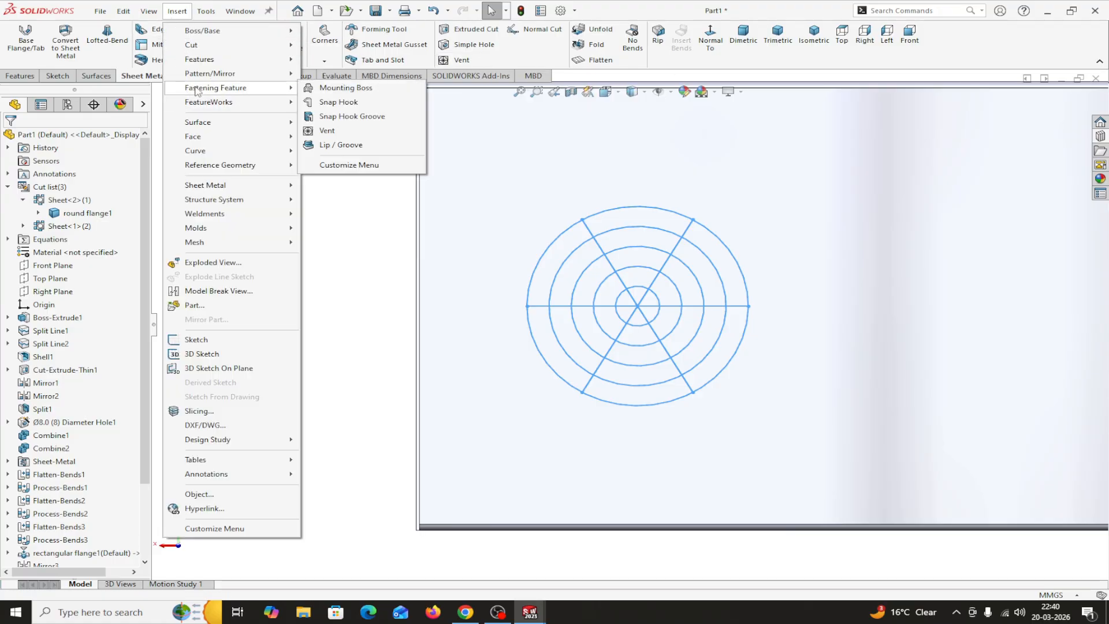
{"action": "left_click", "coordinate": [337, 137]}
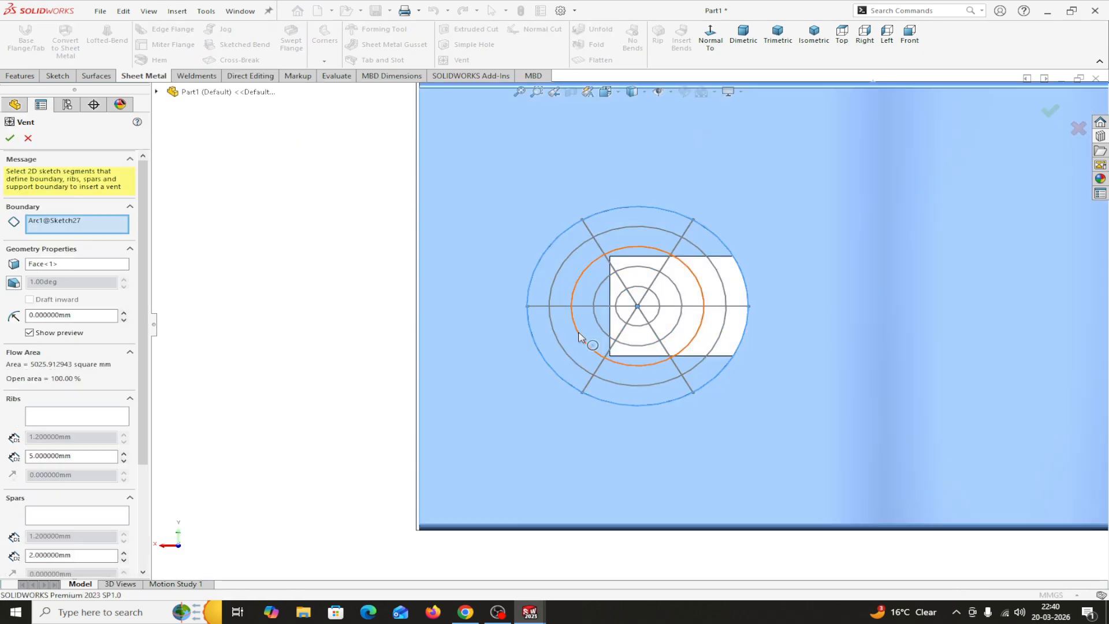
{"action": "left_click", "coordinate": [532, 345]}
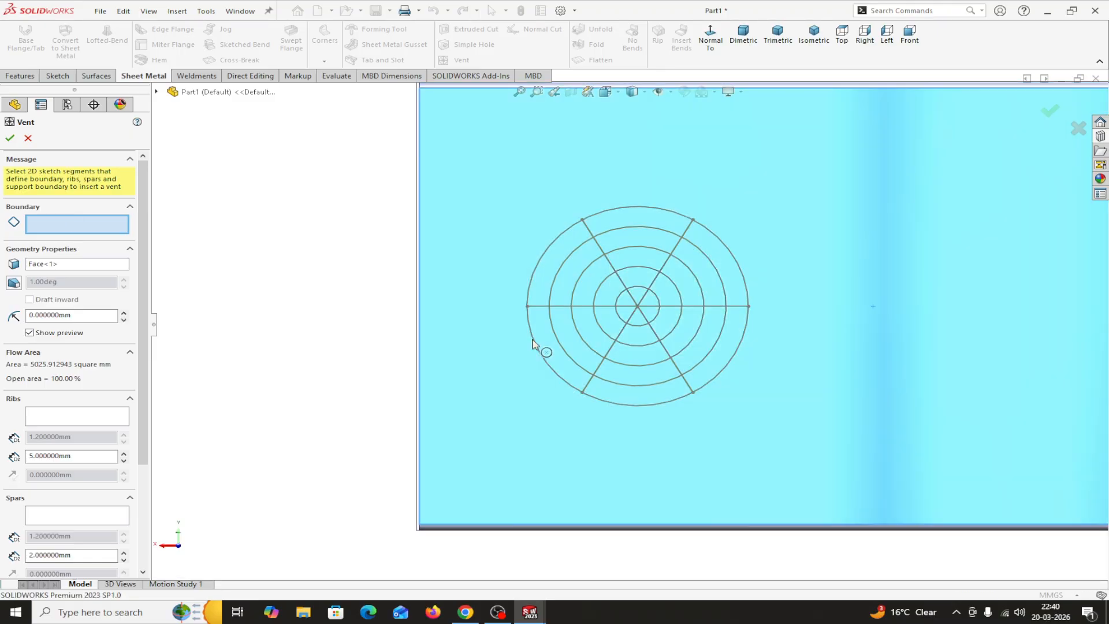
{"action": "left_click", "coordinate": [532, 345]}
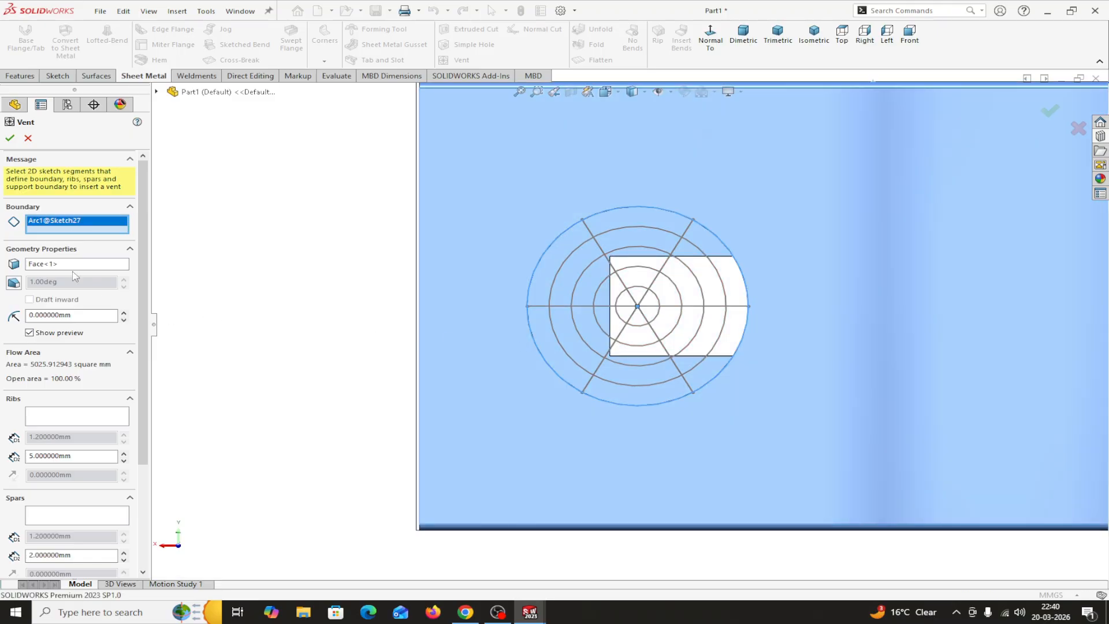
- Use the three lines through the circles' centre as the vent's ribs and set the rib width to 2 mm
{"action": "left_click", "coordinate": [67, 416]}
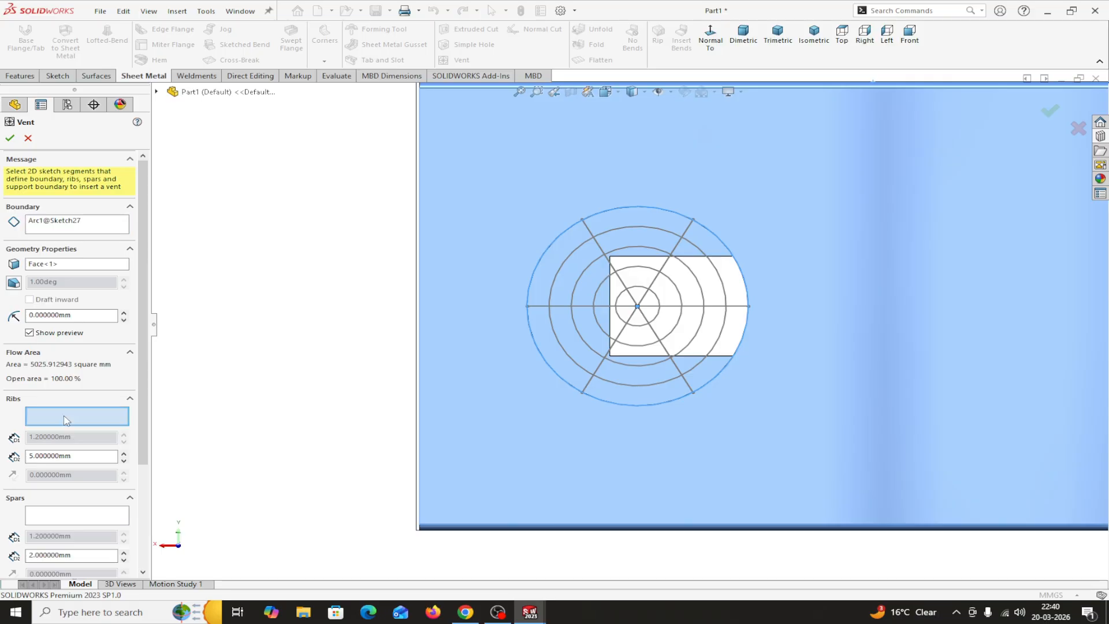
{"action": "left_click", "coordinate": [539, 307]}
{"action": "left_click", "coordinate": [592, 234]}
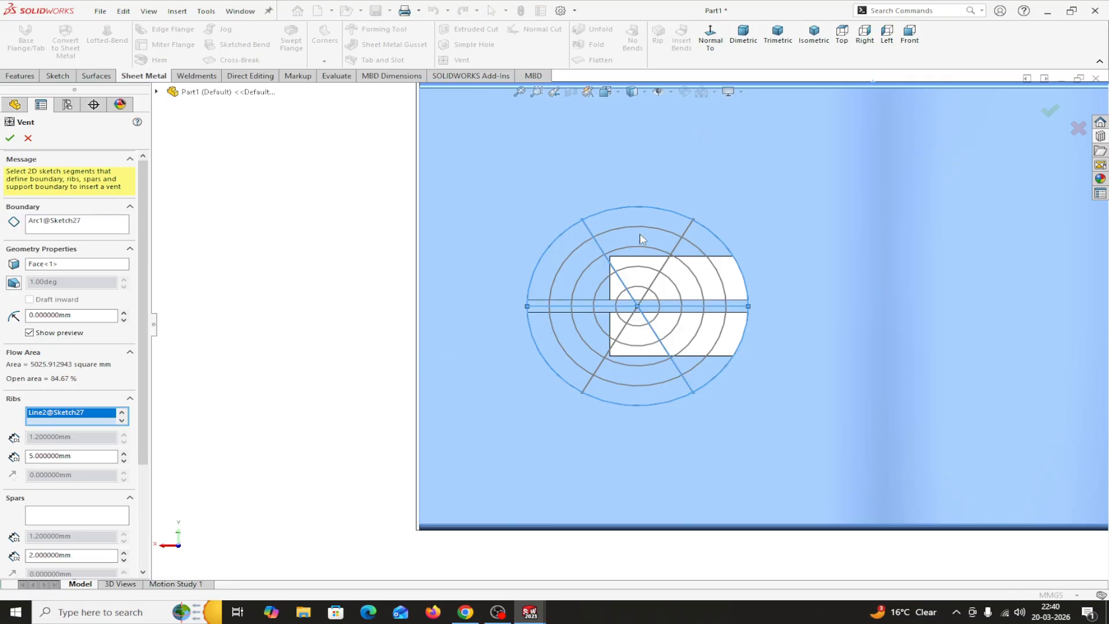
{"action": "left_click", "coordinate": [671, 253]}
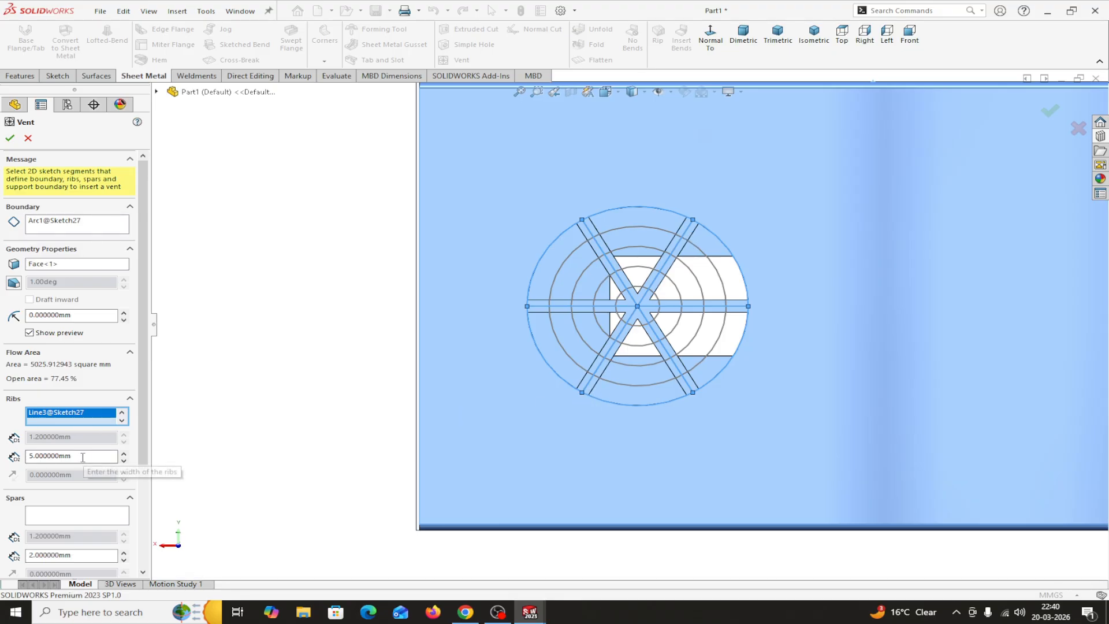
{"action": "double_click", "coordinate": [63, 456]}
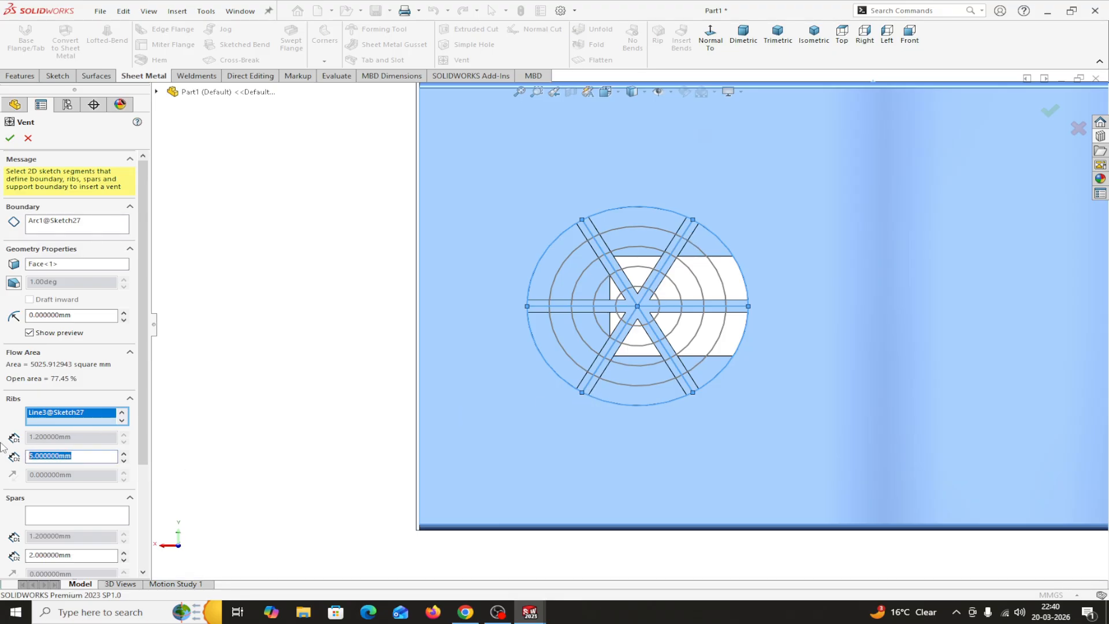
{"action": "type", "text": "2"}
{"action": "left_click", "coordinate": [242, 445]}
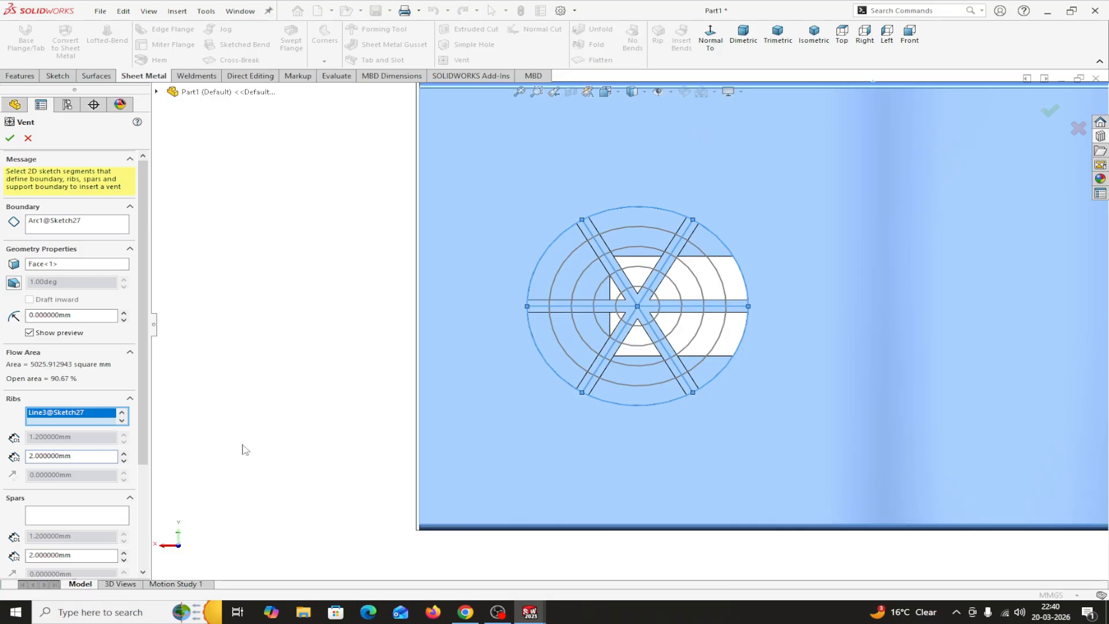
- Use the three intermediate circles between the outermost and innermost ones as the vent's spars
{"action": "left_click", "coordinate": [67, 520]}
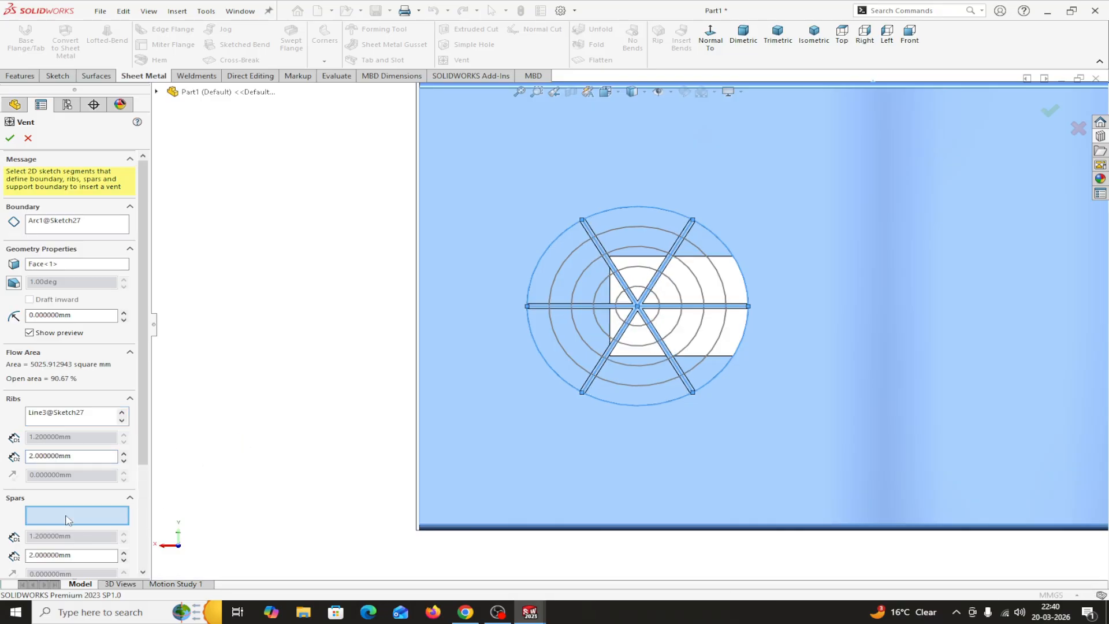
{"action": "left_click", "coordinate": [555, 277]}
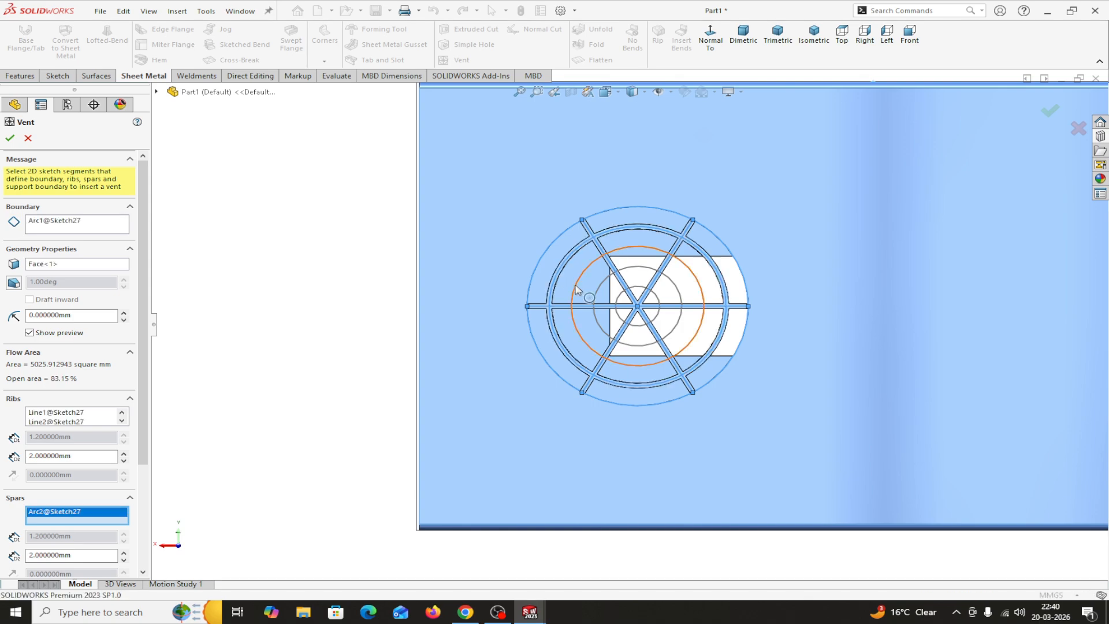
{"action": "left_click", "coordinate": [595, 295]}
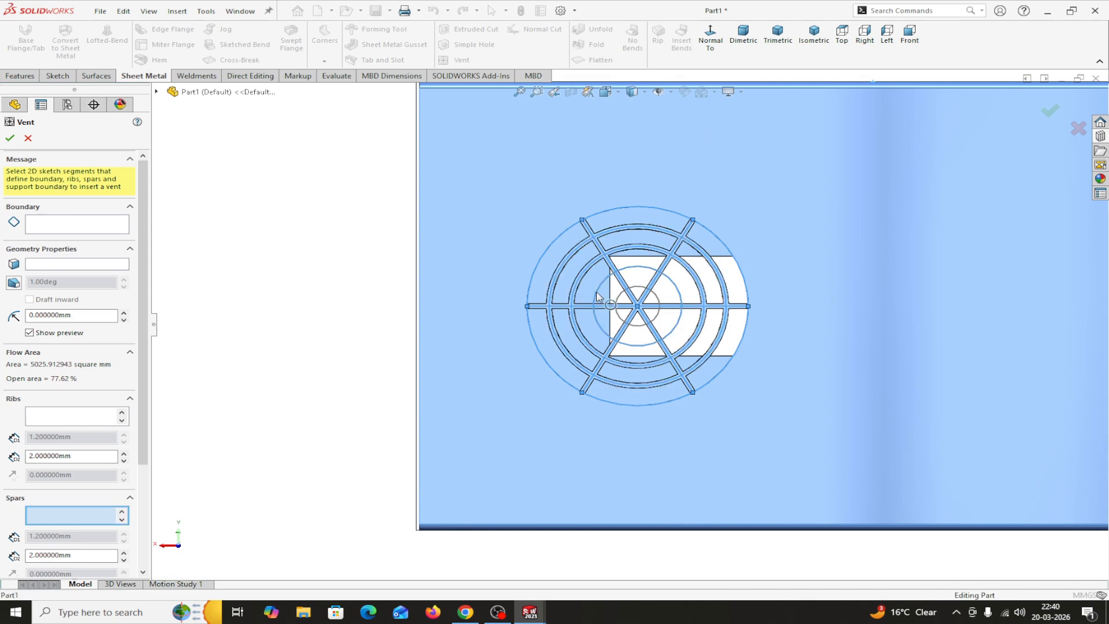
{"action": "left_click", "coordinate": [596, 296]}
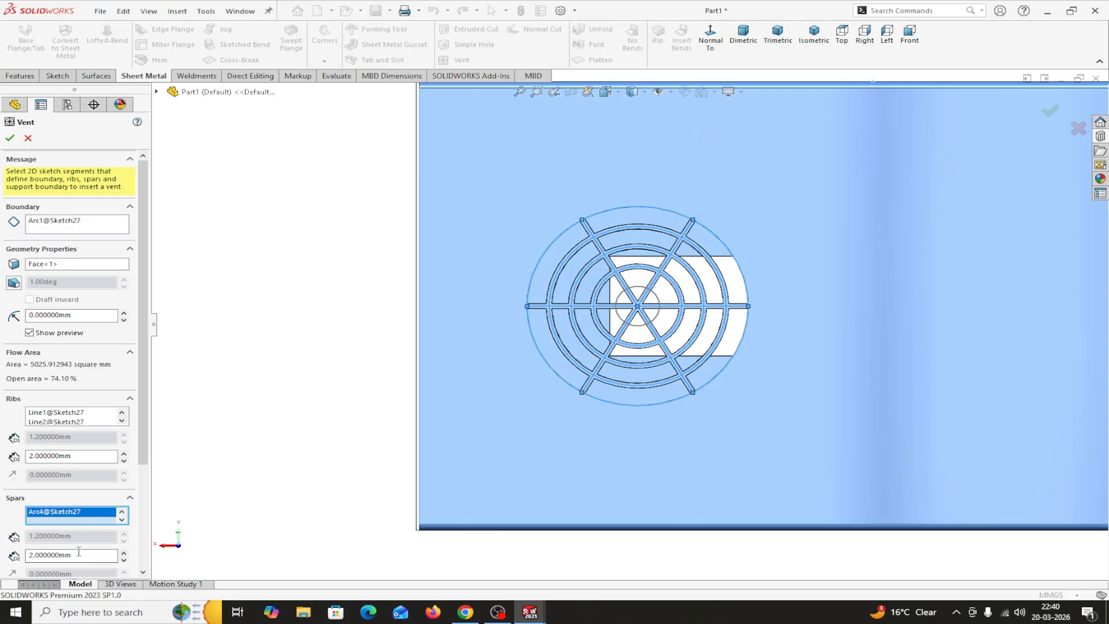
- Use the innermost circle as the vent's fill-in boundary and create the vent
{"action": "scroll", "coordinate": [144, 439], "scroll_direction": "down", "scroll_amount": 3}
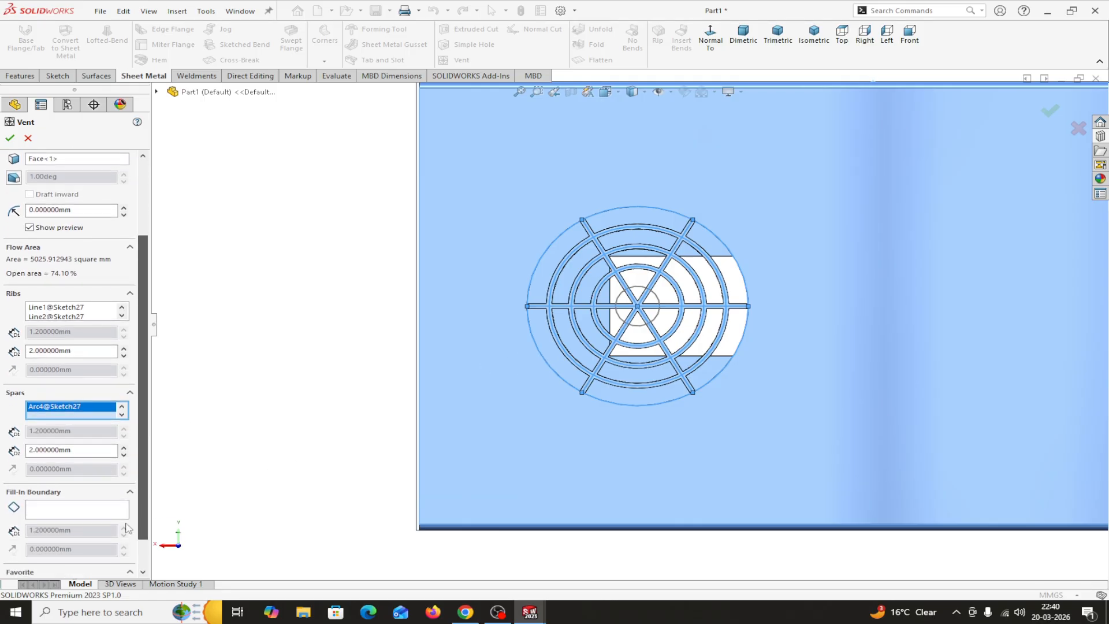
{"action": "left_click", "coordinate": [51, 515]}
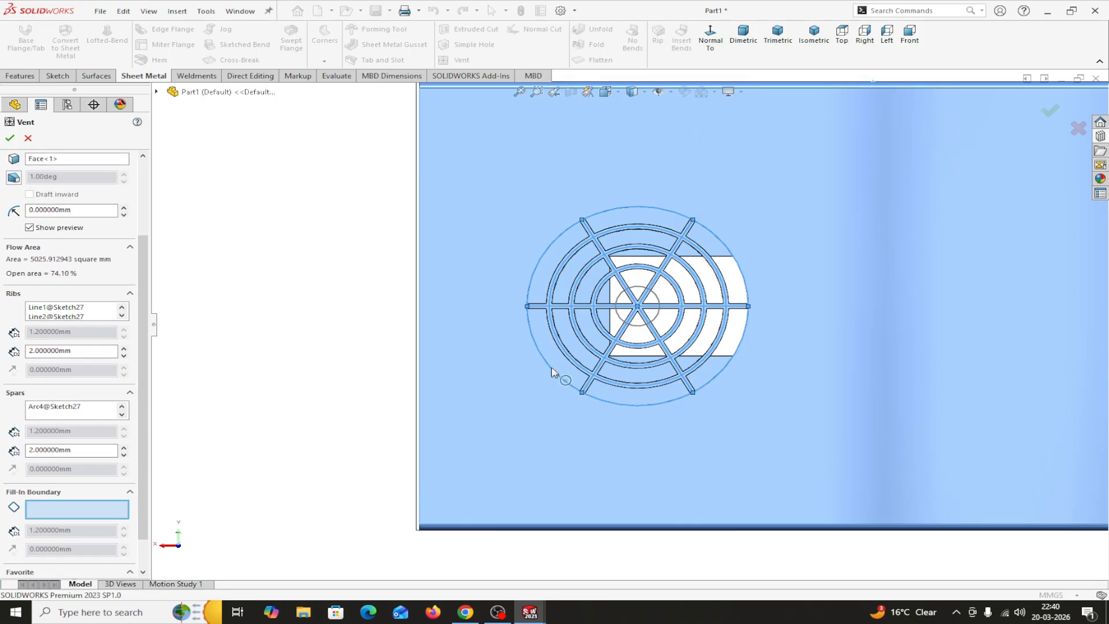
{"action": "left_click", "coordinate": [638, 329]}
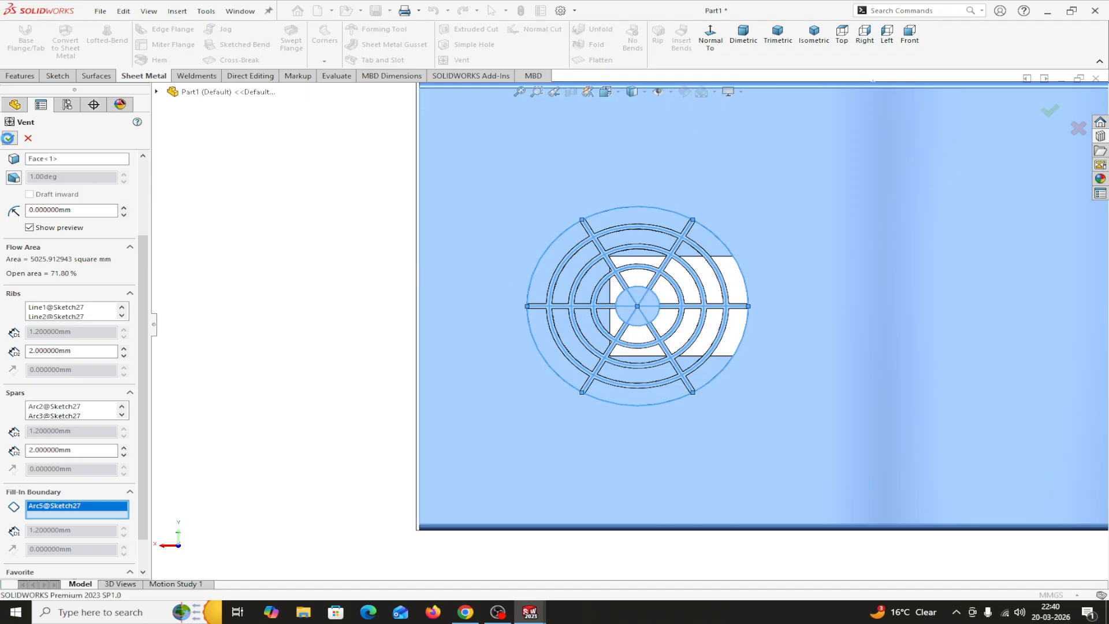
{"action": "left_click", "coordinate": [8, 138]}
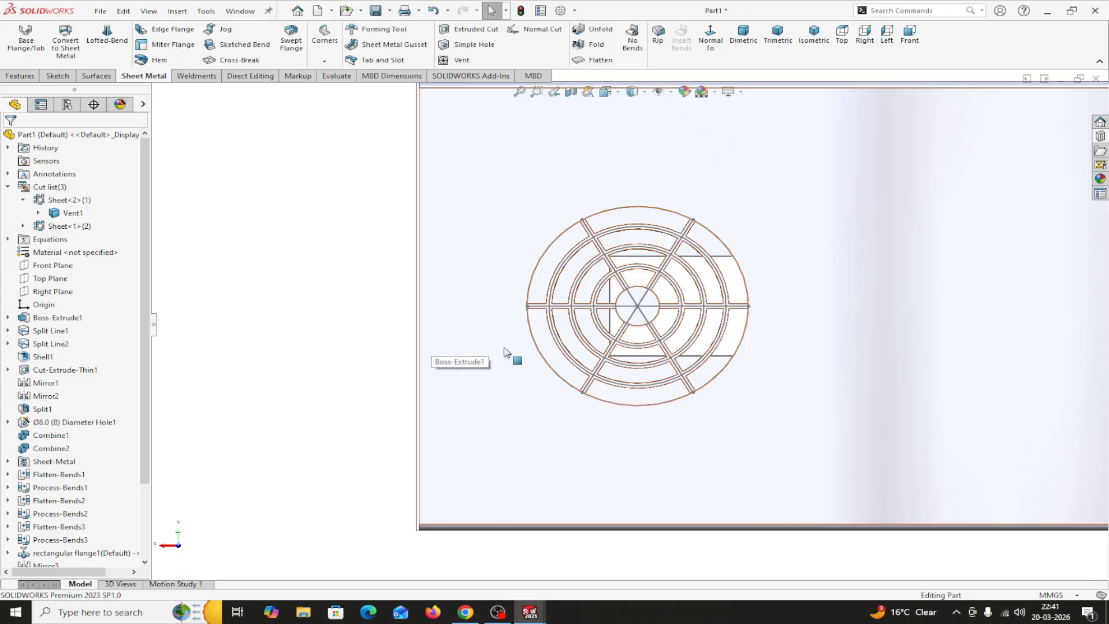
{"action": "middle_click_drag", "start_coordinate": [507, 353], "coordinate": [533, 359]}
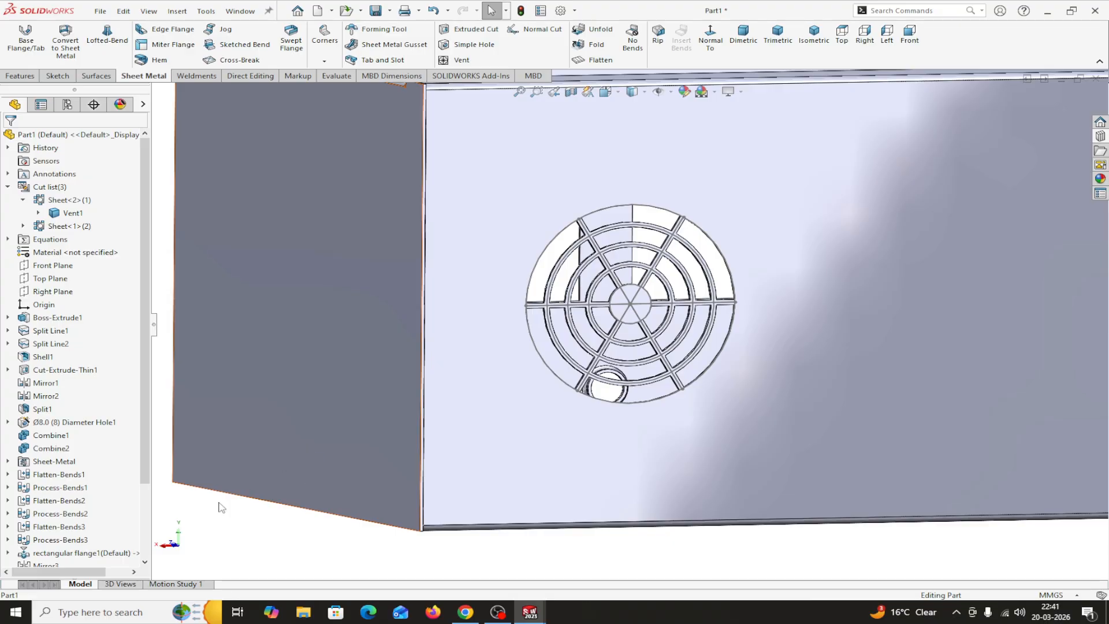
{"action": "key", "text": "f"}
{"action": "mouse_move", "coordinate": [576, 488]}
{"action": "middle_mouse_down"}
{"action": "mouse_move", "coordinate": [644, 503]}
{"action": "mouse_move", "coordinate": [604, 504]}
{"action": "mouse_move", "coordinate": [595, 490]}
{"action": "middle_mouse_up"}
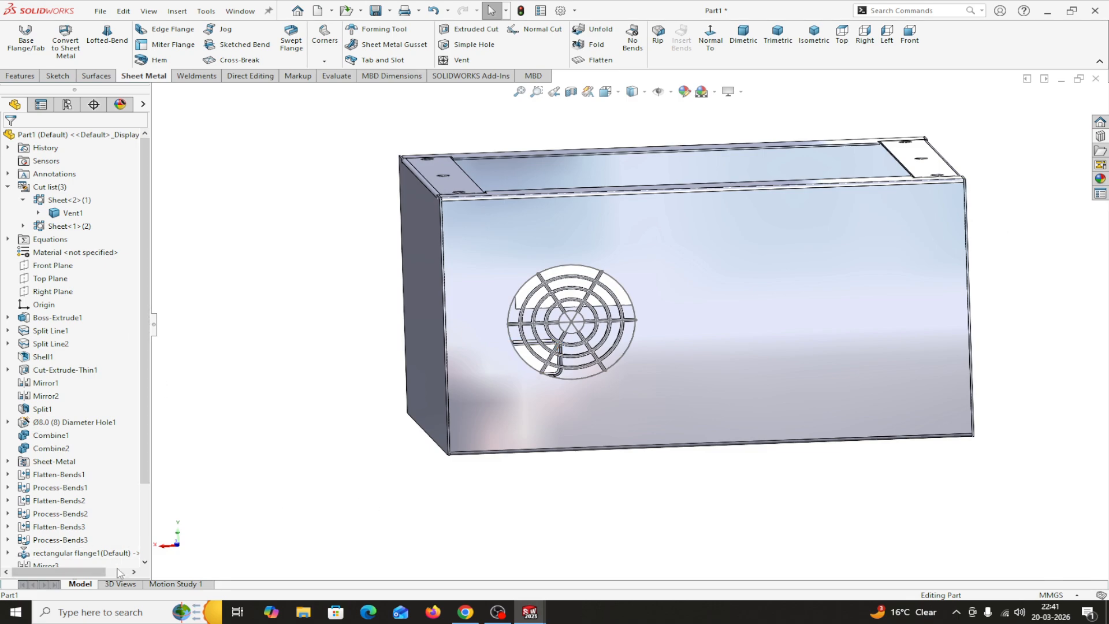
- Reopen the back face vent's feature settings and check which sketch circles are assigned as its spars
{"action": "left_click_drag", "start_coordinate": [147, 462], "coordinate": [147, 535]}
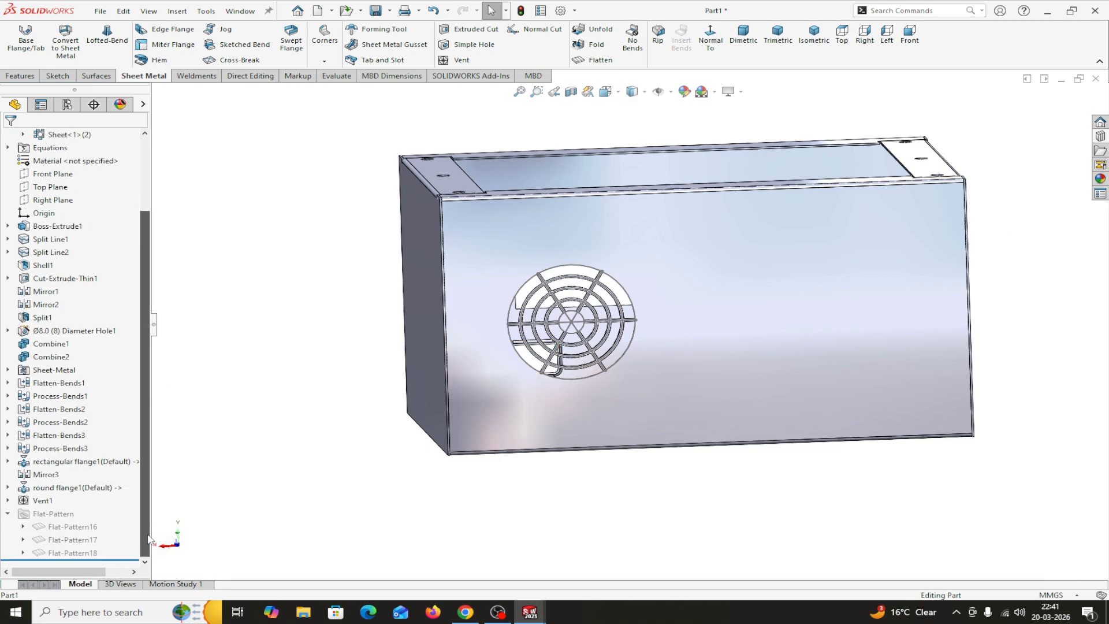
{"action": "right_click", "coordinate": [49, 504]}
{"action": "left_click", "coordinate": [65, 345]}
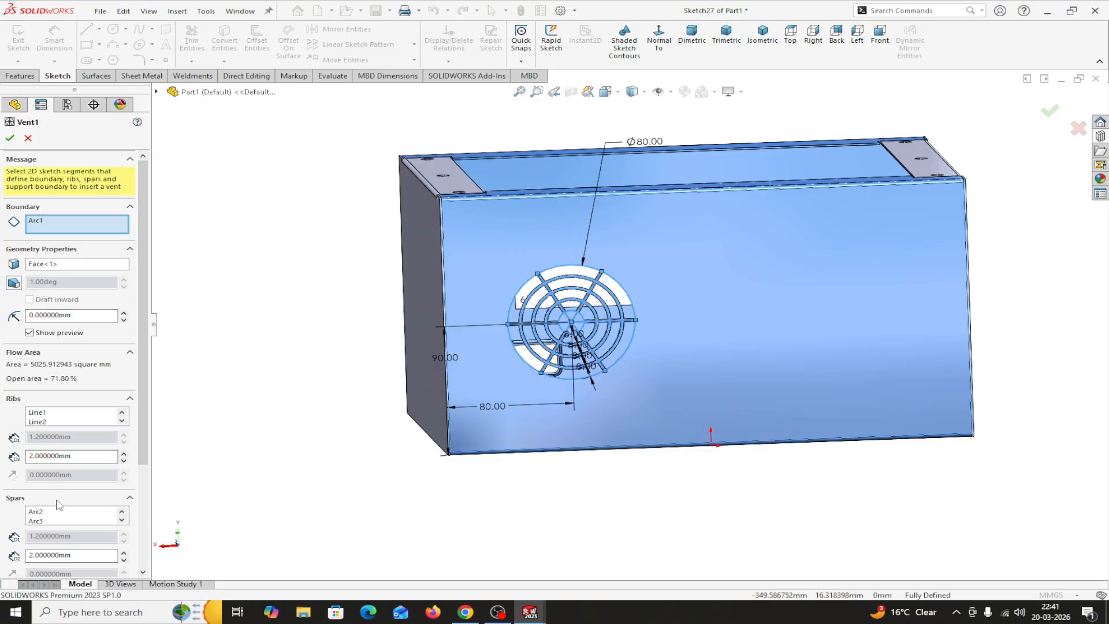
{"action": "left_click", "coordinate": [58, 522]}
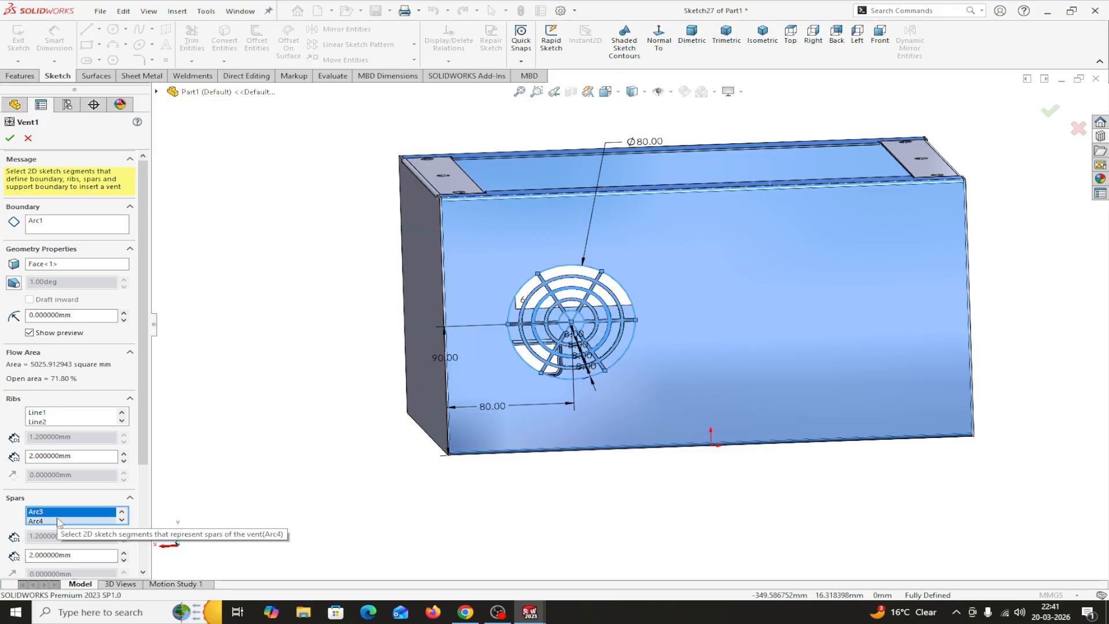
{"action": "left_click", "coordinate": [122, 520]}
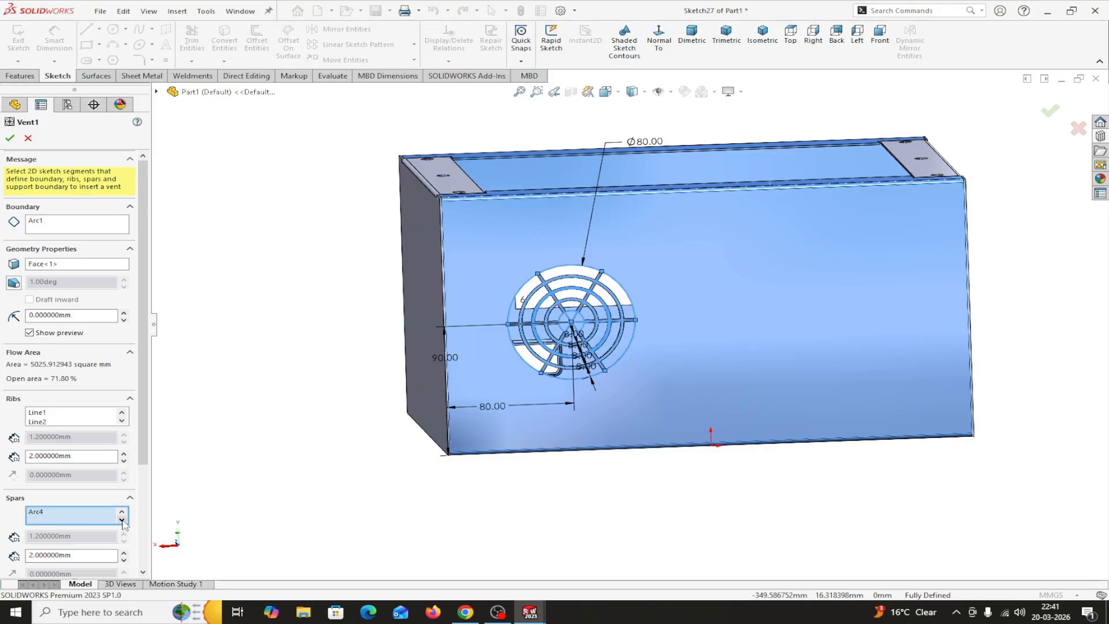
- Reassign the outermost 80 mm sketch circle as the vent's boundary and apply the vent
{"action": "left_click", "coordinate": [511, 308]}
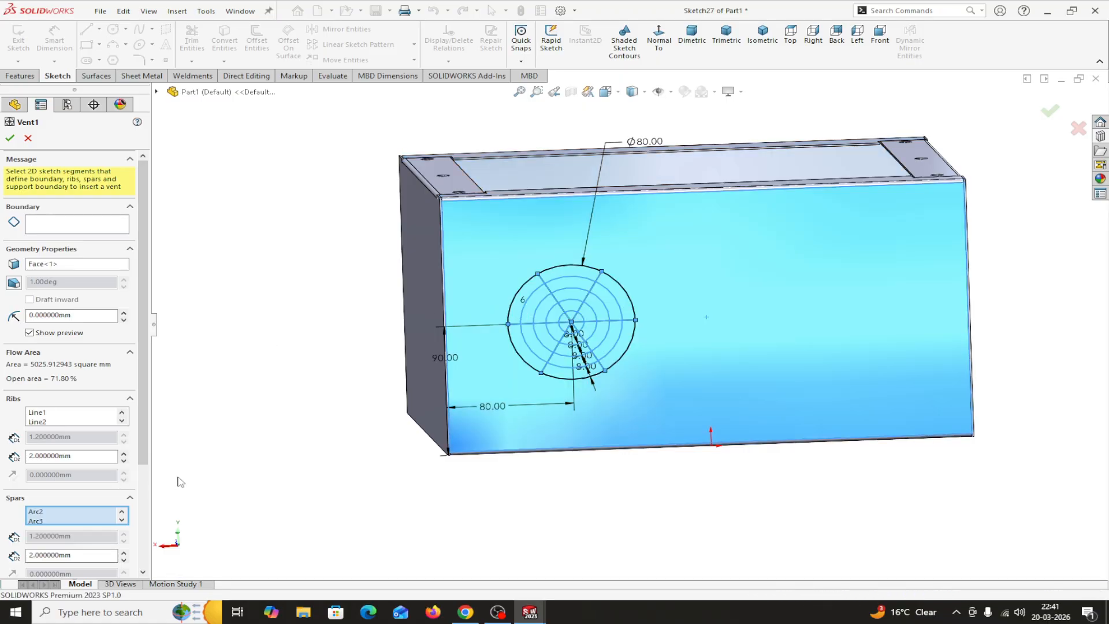
{"action": "left_click", "coordinate": [10, 138]}
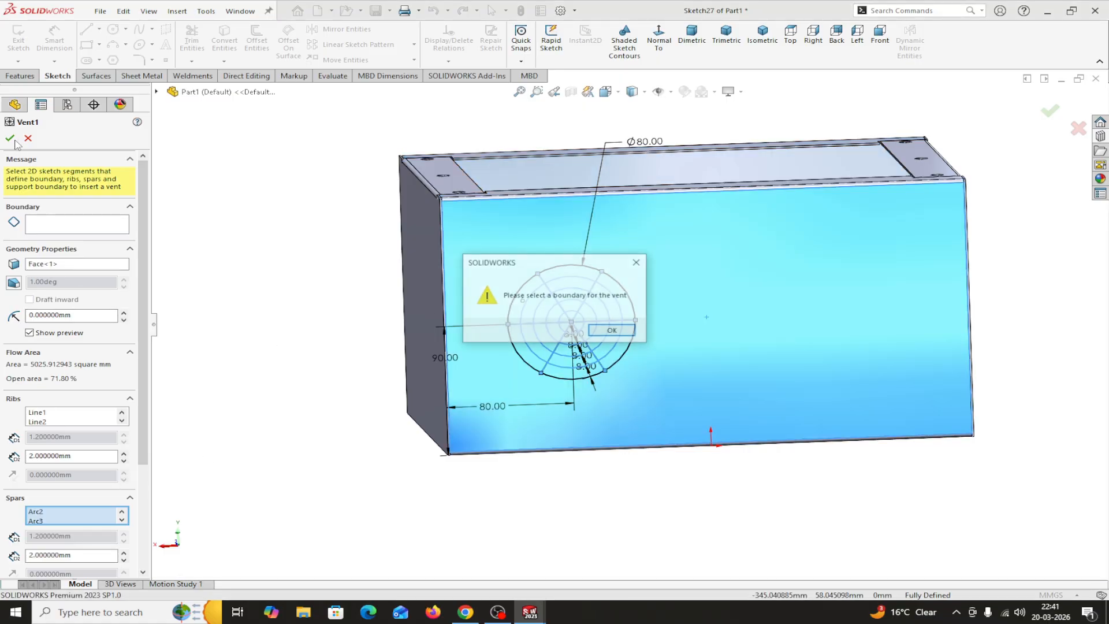
{"action": "left_click", "coordinate": [638, 264]}
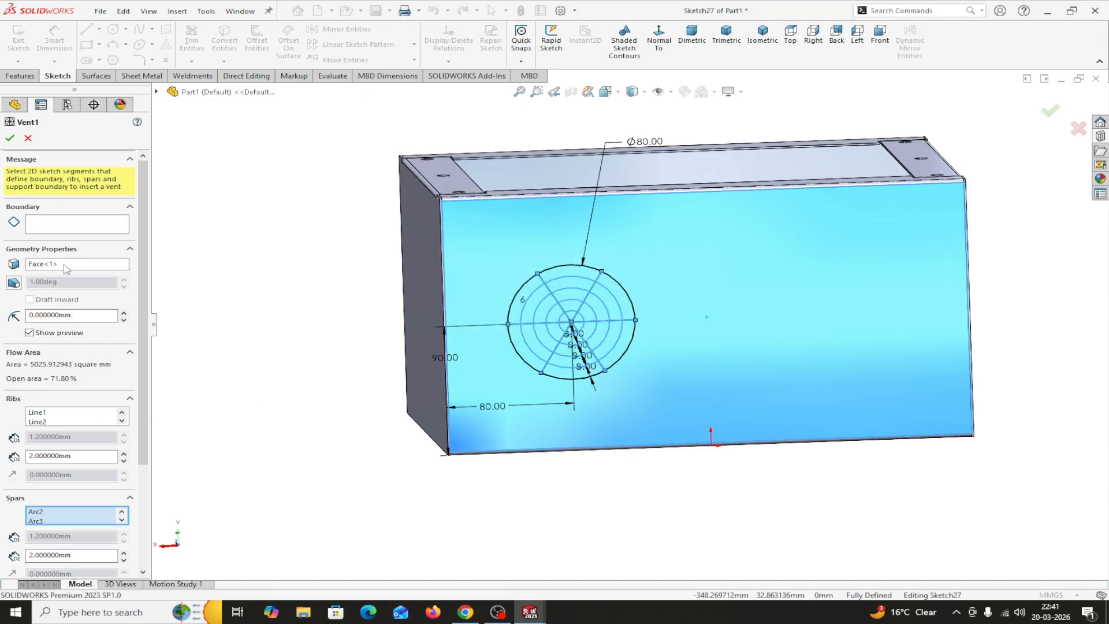
{"action": "left_click", "coordinate": [53, 226]}
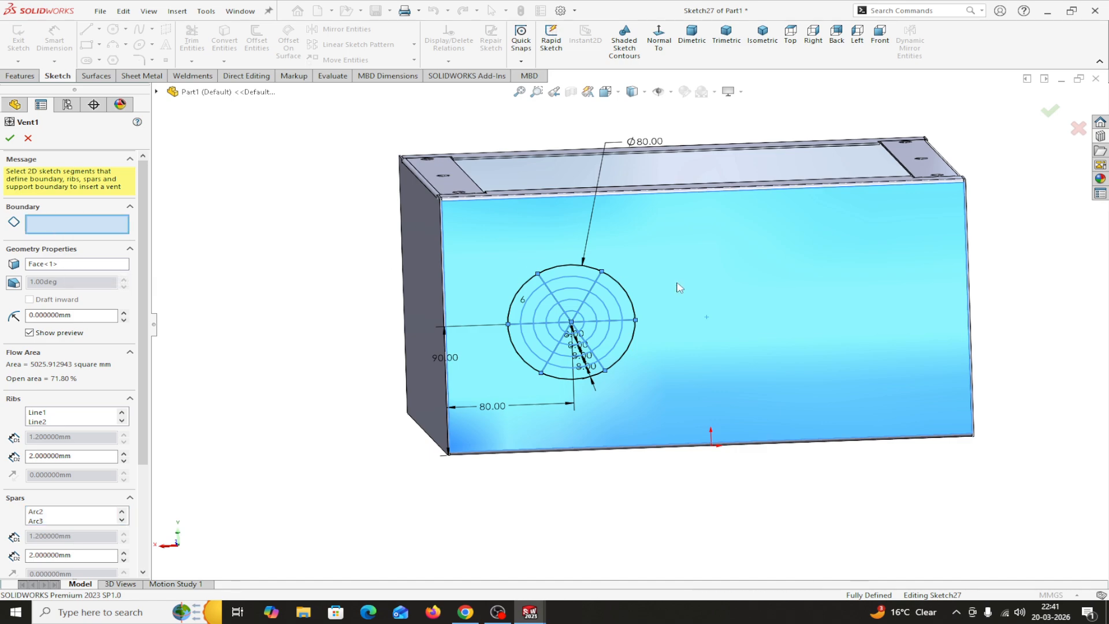
{"action": "left_click", "coordinate": [623, 291]}
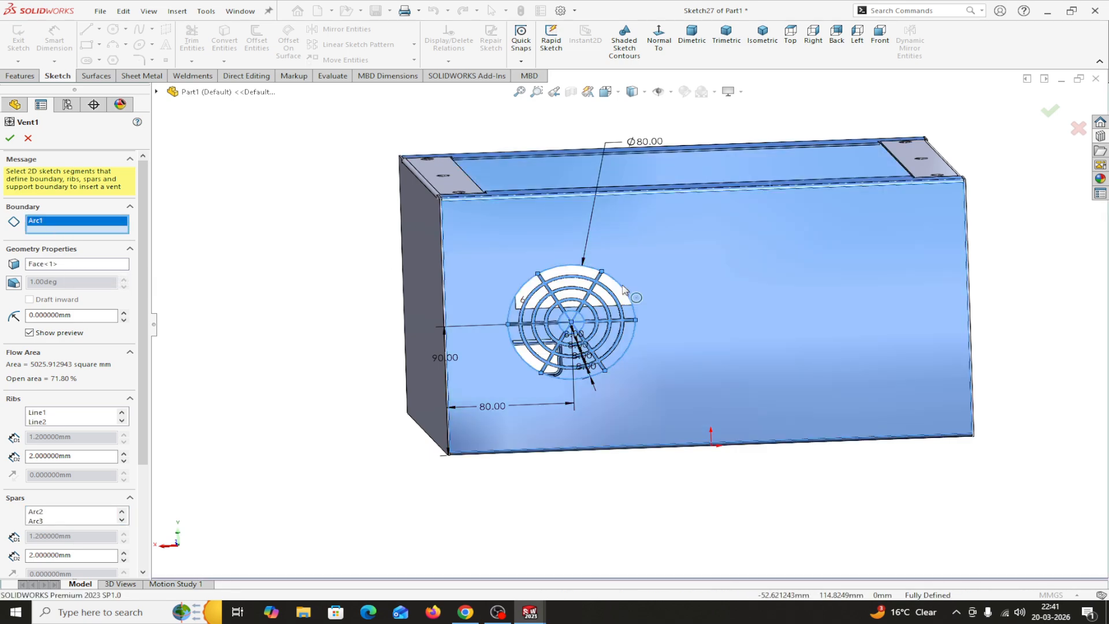
{"action": "left_click", "coordinate": [10, 138]}
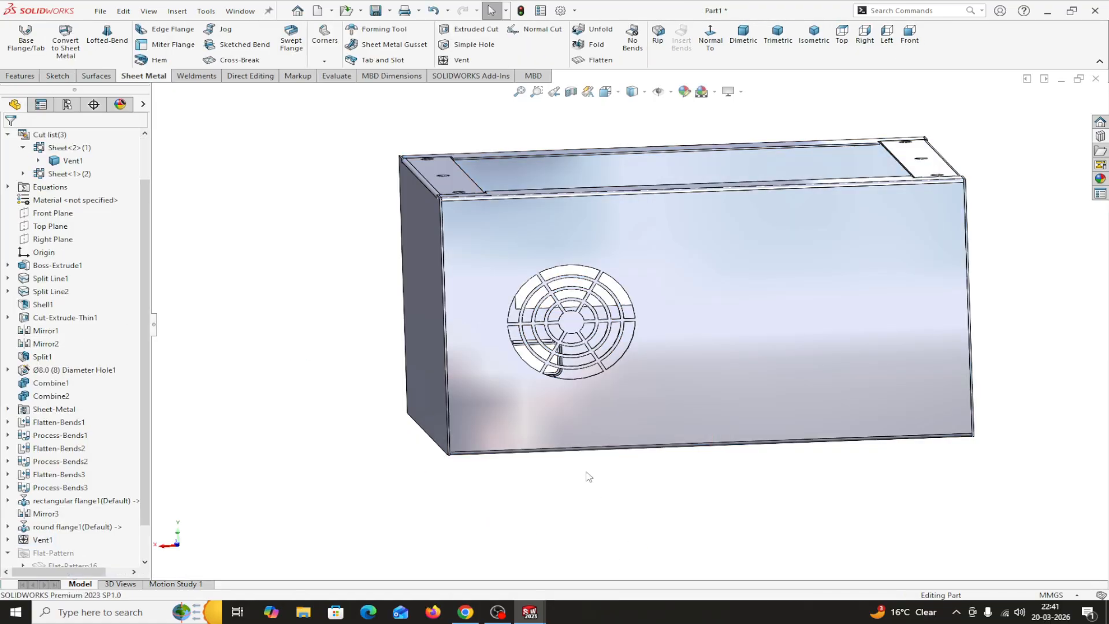
- Try to place the d-cutout feature from the Sheetmetal design library on the inner face of the back wall
{"action": "scroll", "coordinate": [572, 355], "scroll_direction": "down", "scroll_amount": 4}
{"action": "scroll", "coordinate": [639, 407], "scroll_direction": "up", "scroll_amount": 4}
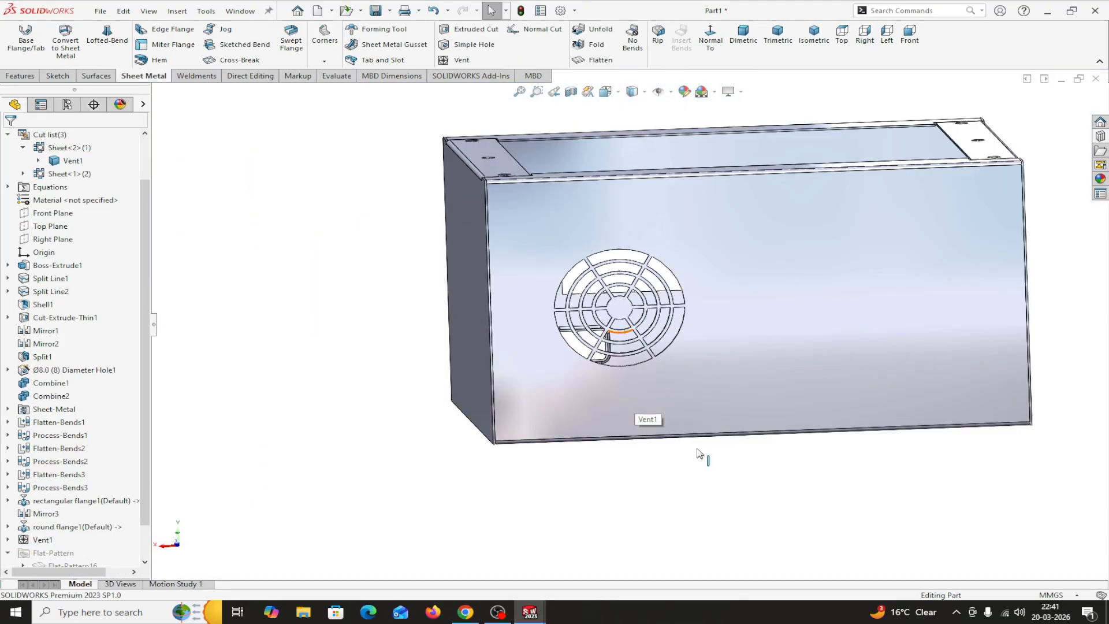
{"action": "middle_click_drag", "start_coordinate": [698, 454], "coordinate": [700, 480]}
{"action": "scroll", "coordinate": [705, 480], "scroll_direction": "up", "scroll_amount": 2}
{"action": "middle_click_drag", "start_coordinate": [764, 455], "coordinate": [786, 444]}
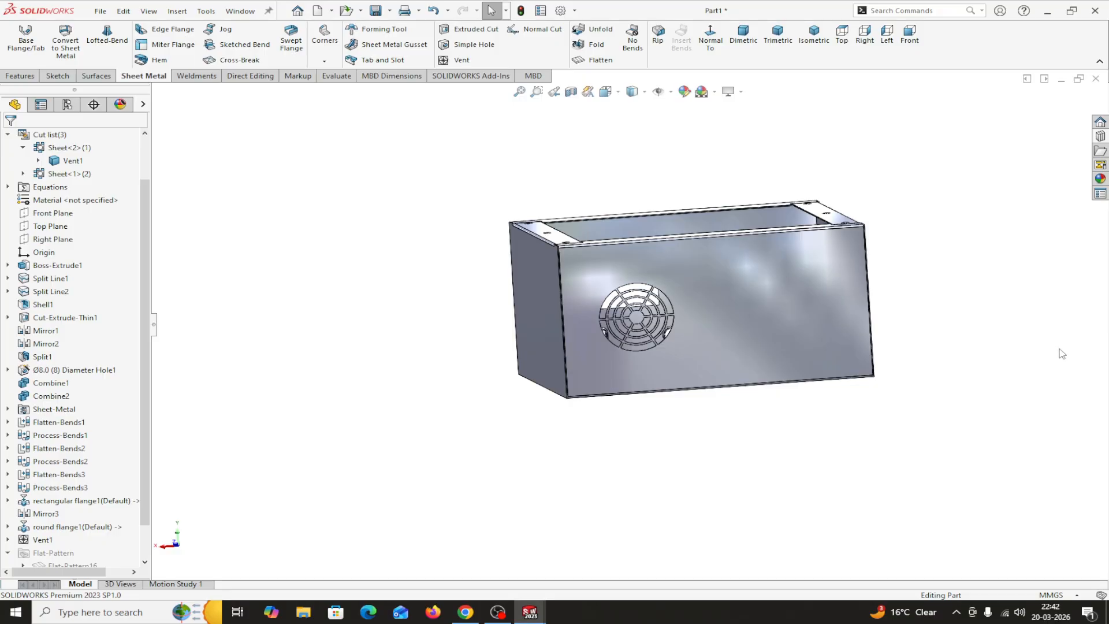
{"action": "left_click", "coordinate": [1100, 137]}
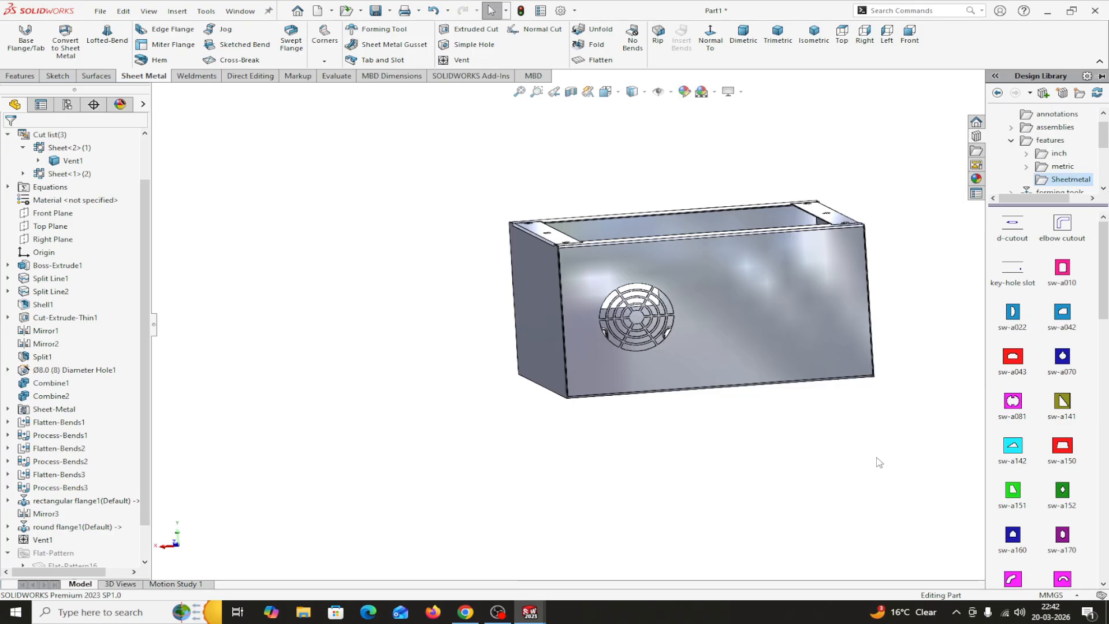
{"action": "middle_click_drag", "start_coordinate": [849, 457], "coordinate": [847, 528]}
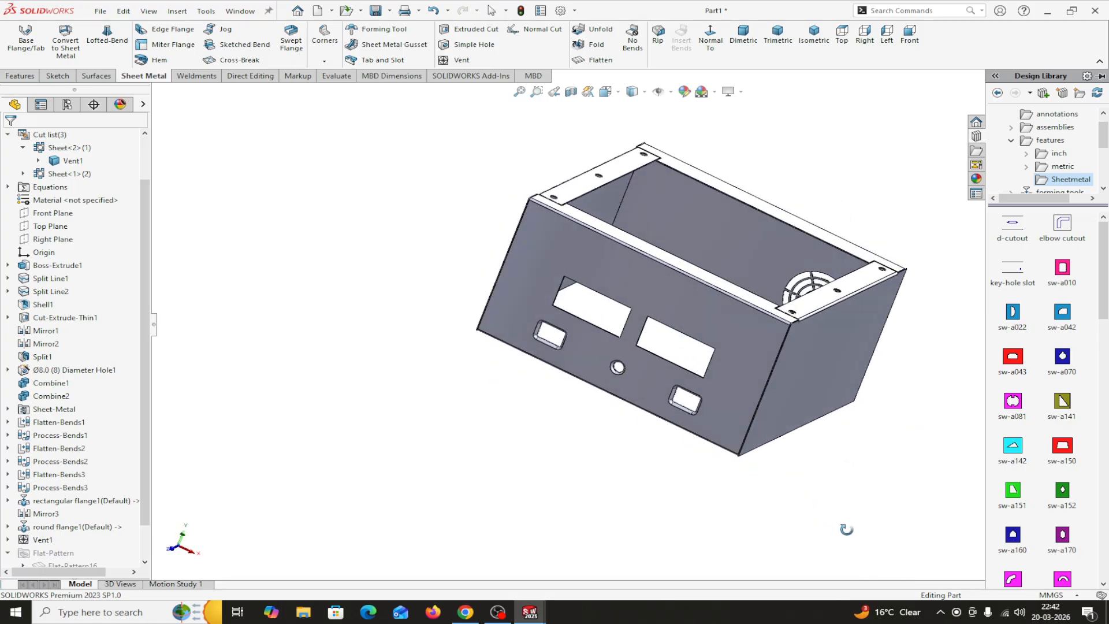
{"action": "scroll", "coordinate": [743, 300], "scroll_direction": "down", "scroll_amount": 2}
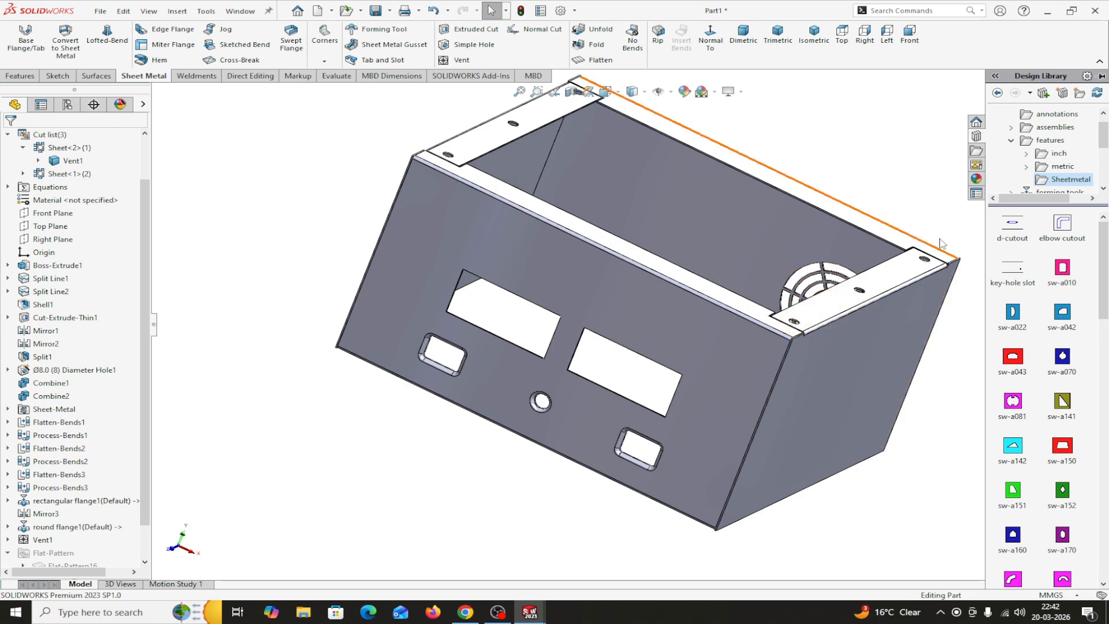
{"action": "mouse_move", "coordinate": [1015, 227]}
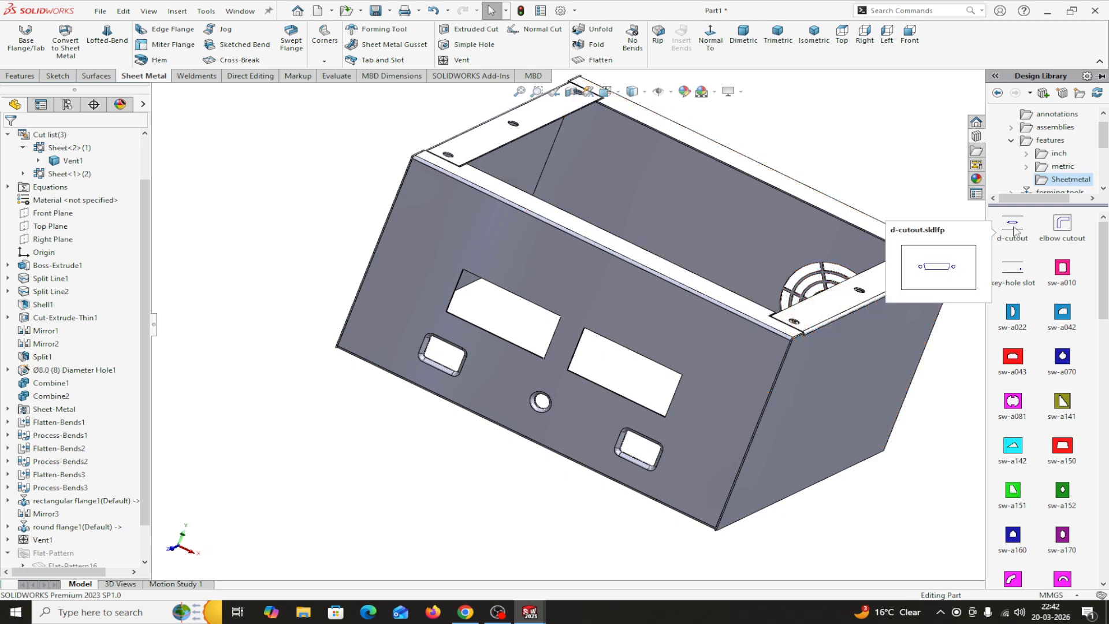
{"action": "left_click_drag", "start_coordinate": [1014, 230], "coordinate": [628, 198]}
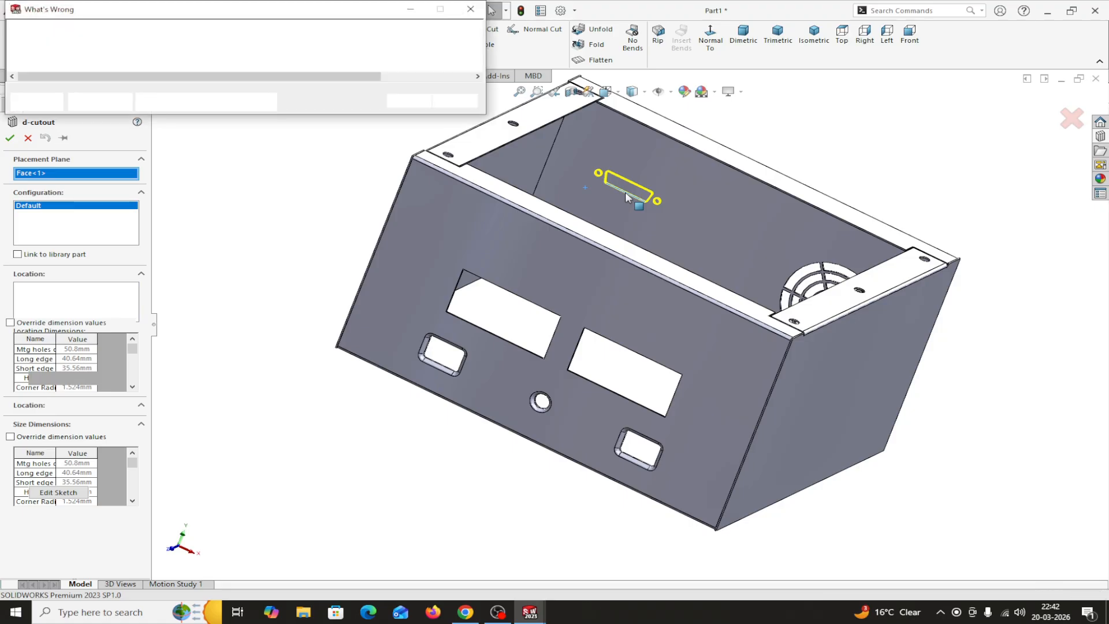
{"action": "left_click", "coordinate": [471, 9]}
{"action": "left_click", "coordinate": [27, 138]}
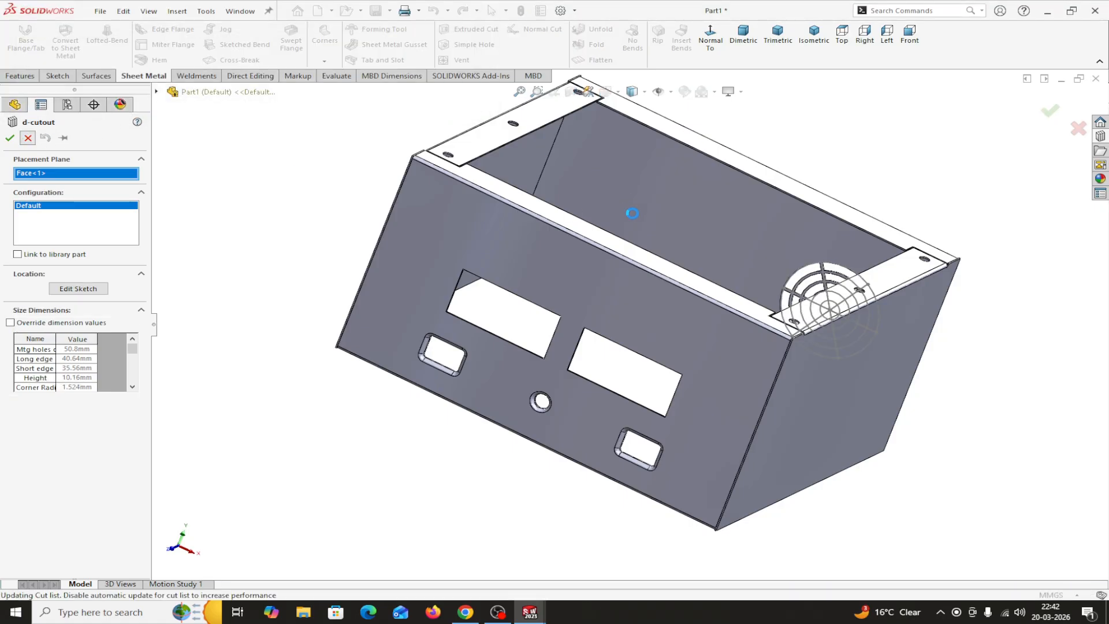
- Insert the d-cutout library feature on the back wall's inner face, at the end away from the vent
{"action": "left_click", "coordinate": [587, 158]}
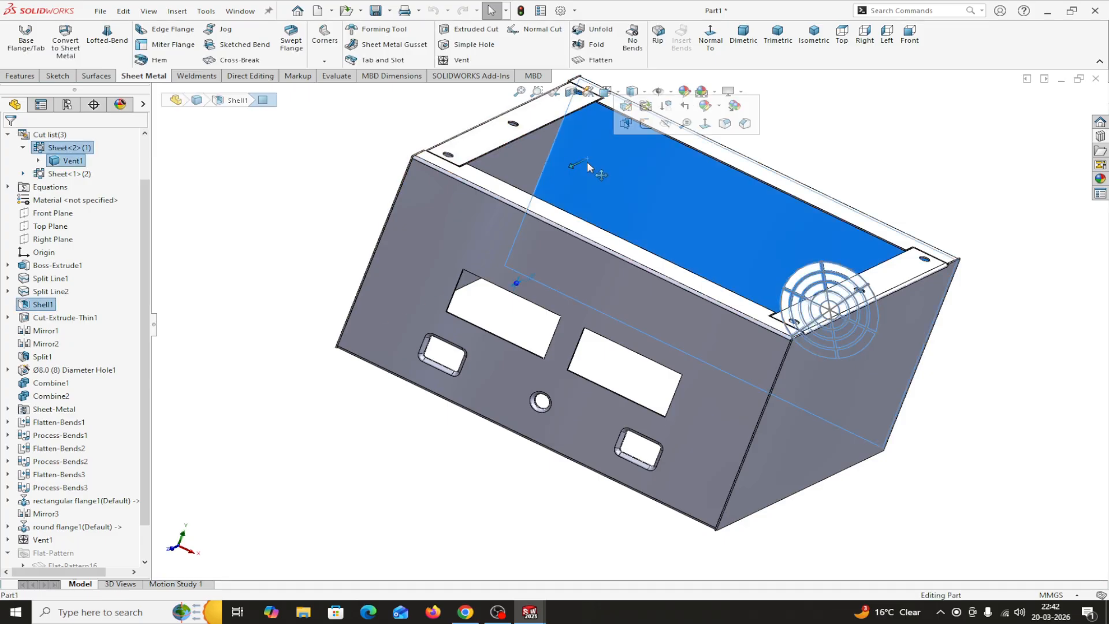
{"action": "left_click", "coordinate": [1100, 137]}
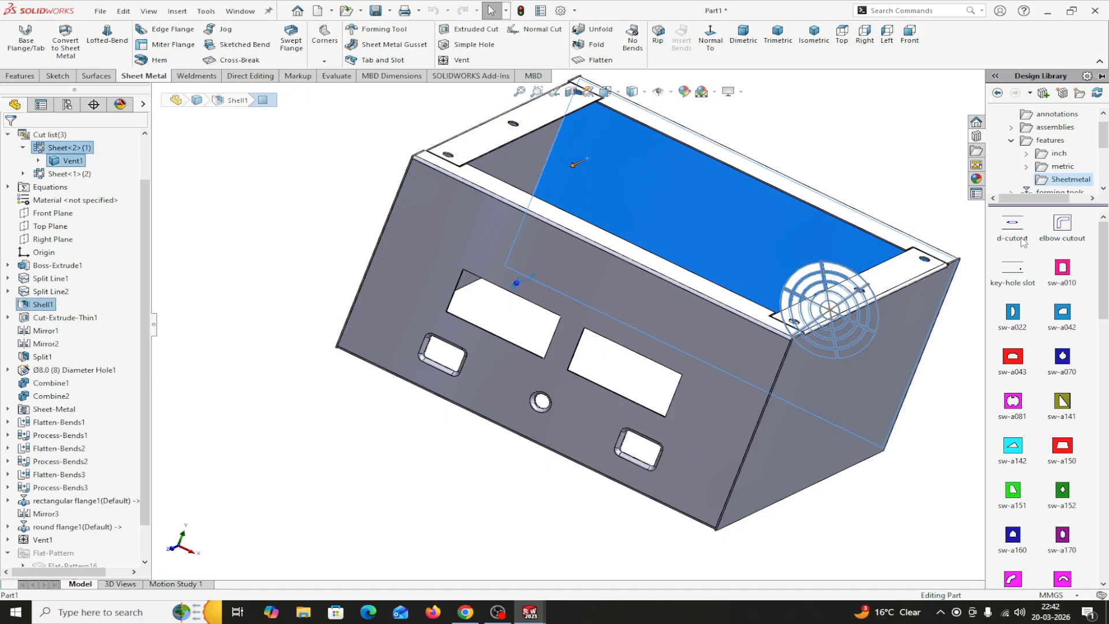
{"action": "left_click_drag", "start_coordinate": [1022, 239], "coordinate": [890, 230]}
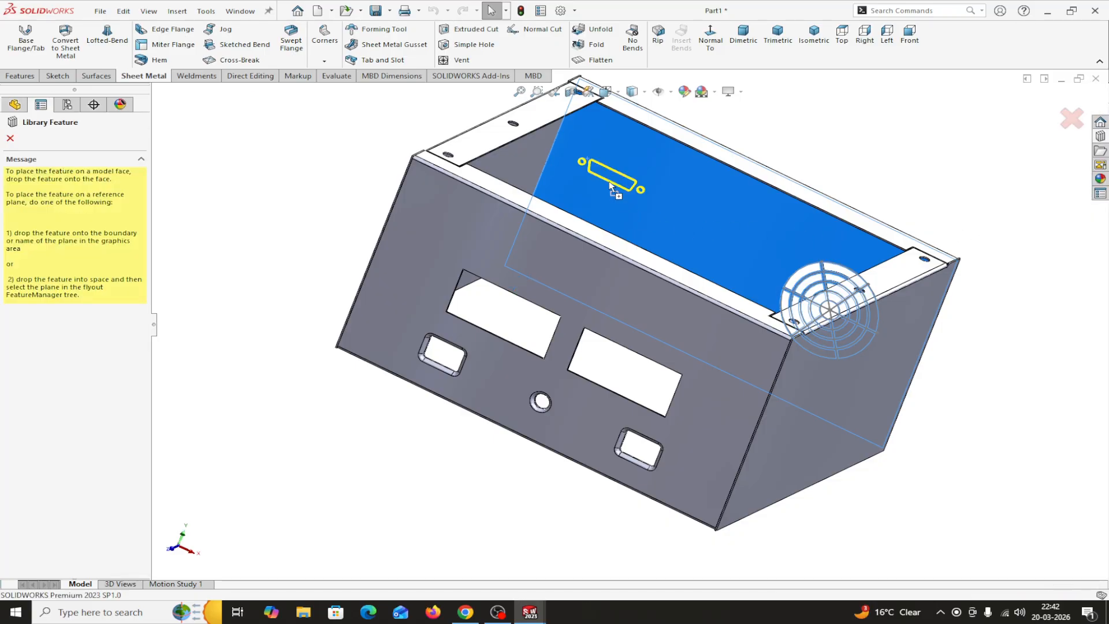
{"action": "left_click_drag", "start_coordinate": [610, 185], "coordinate": [611, 185]}
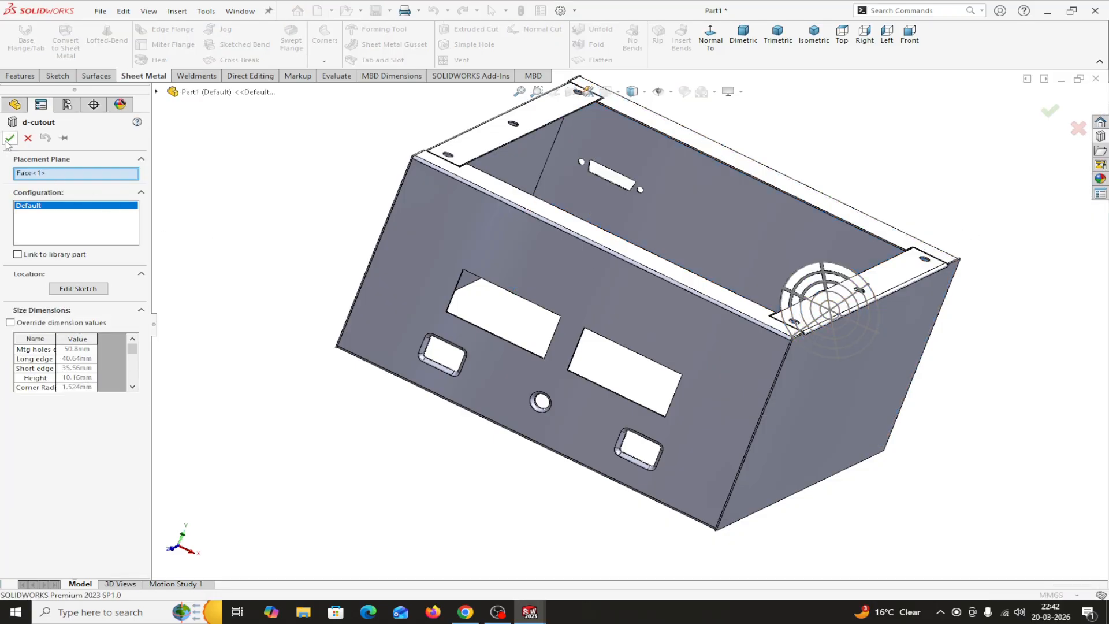
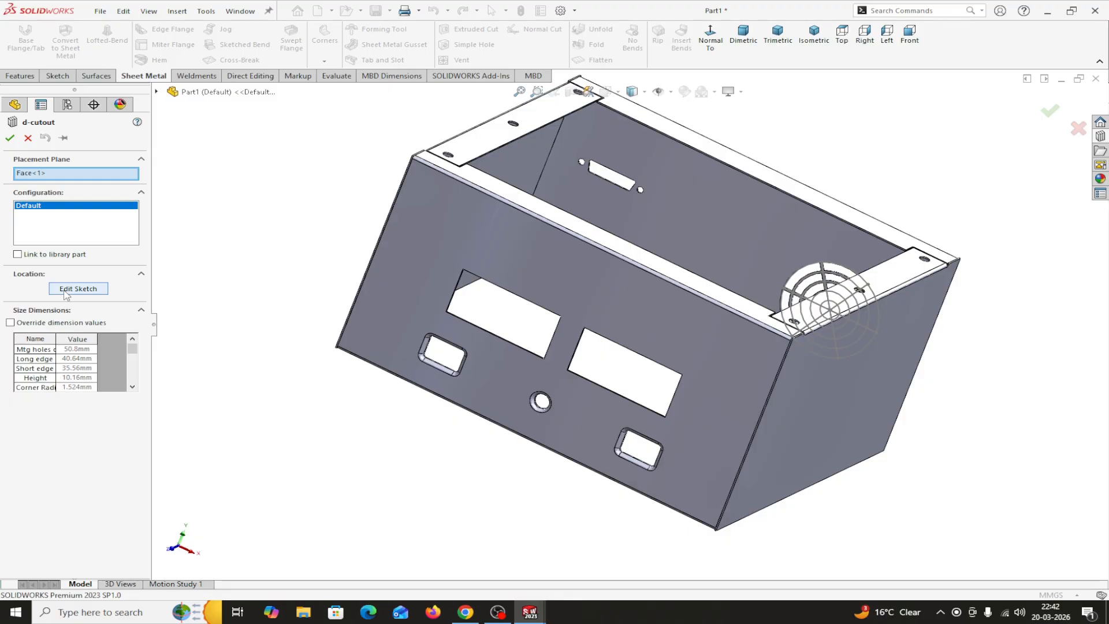
- Edit the d-cutout's location sketch and trim the vertical centreline below the profile without keeping trimmed entities as construction geometry
{"action": "left_click", "coordinate": [65, 295]}
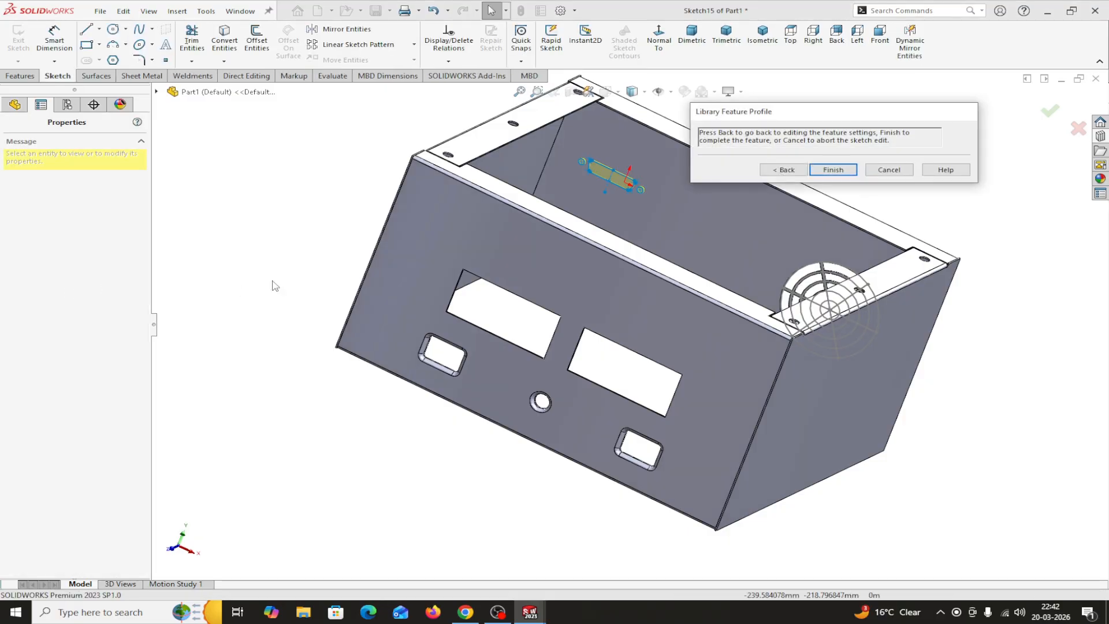
{"action": "left_click", "coordinate": [659, 50]}
{"action": "scroll", "coordinate": [472, 322], "scroll_direction": "down", "scroll_amount": 3}
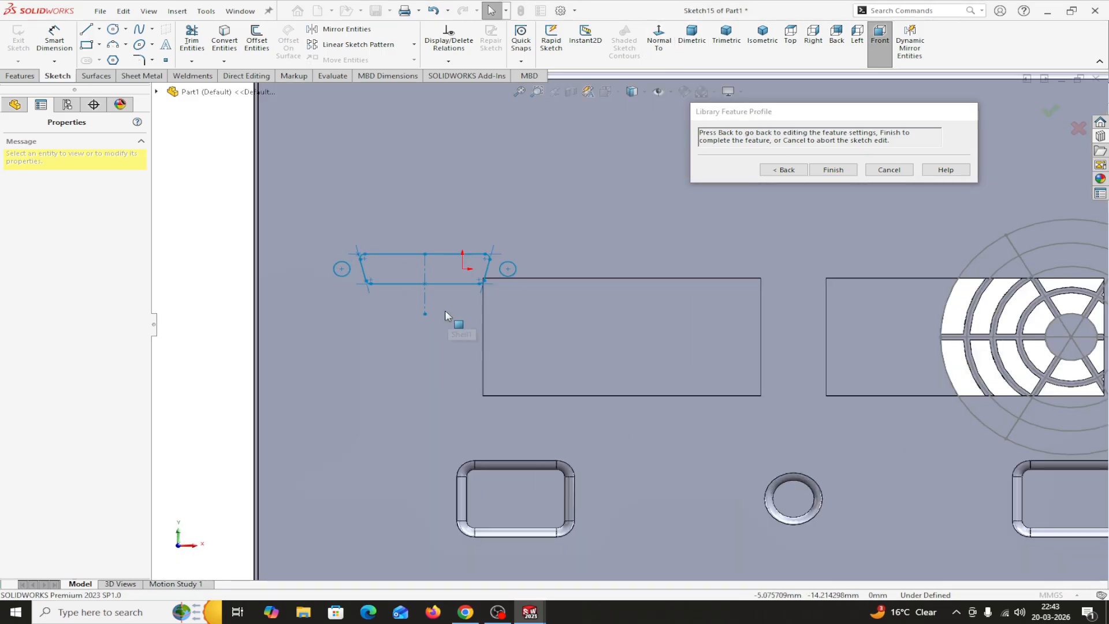
{"action": "middle_click_drag", "start_coordinate": [248, 260], "coordinate": [213, 343]}
{"action": "scroll", "coordinate": [214, 334], "scroll_direction": "up", "scroll_amount": 3}
{"action": "scroll", "coordinate": [215, 334], "scroll_direction": "up", "scroll_amount": 2}
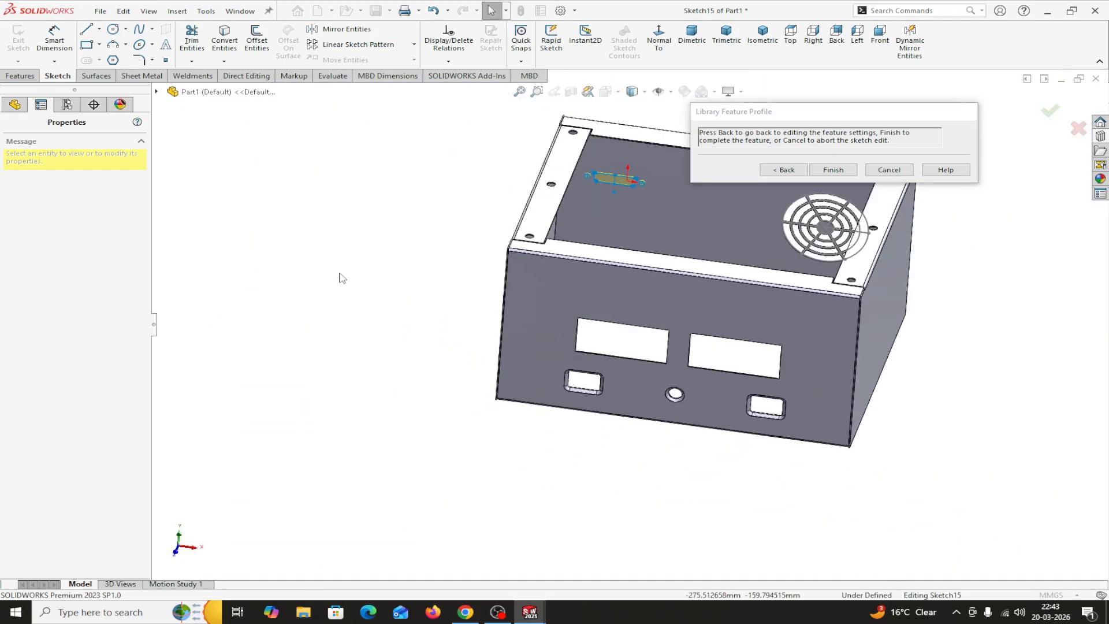
{"action": "middle_click_drag", "start_coordinate": [955, 232], "coordinate": [901, 361]}
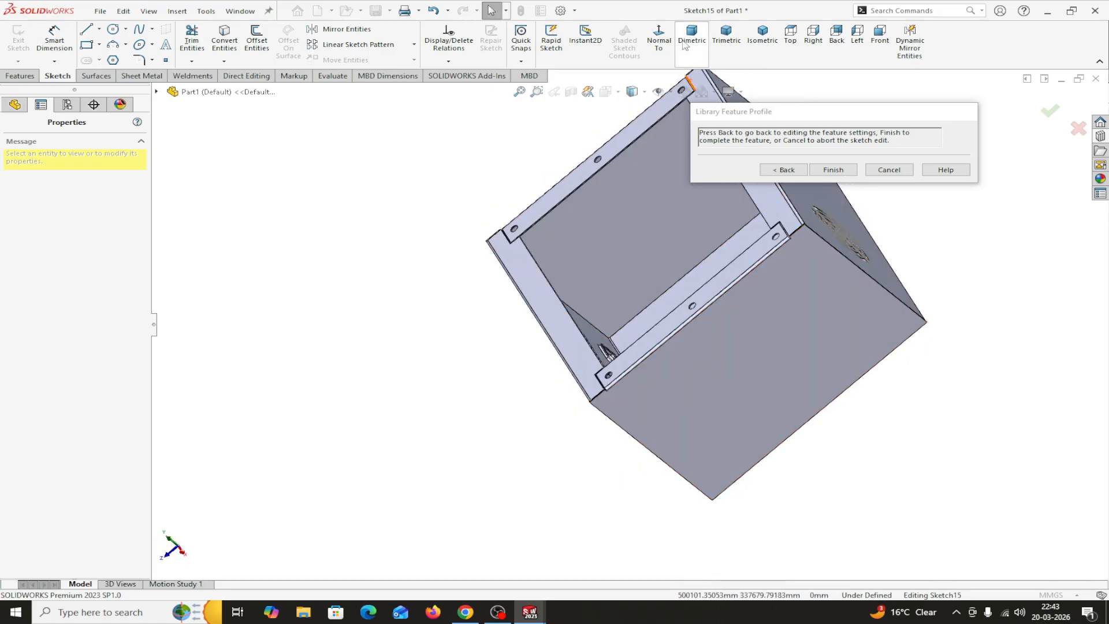
{"action": "left_click", "coordinate": [660, 46]}
{"action": "scroll", "coordinate": [473, 324], "scroll_direction": "down", "scroll_amount": 2}
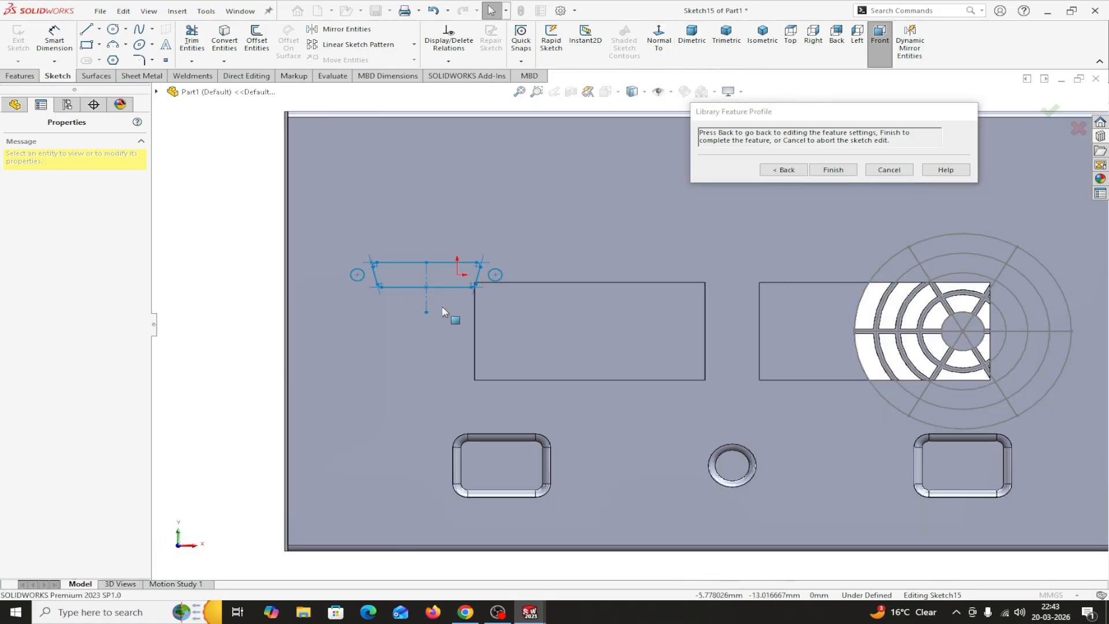
{"action": "left_click", "coordinate": [192, 40]}
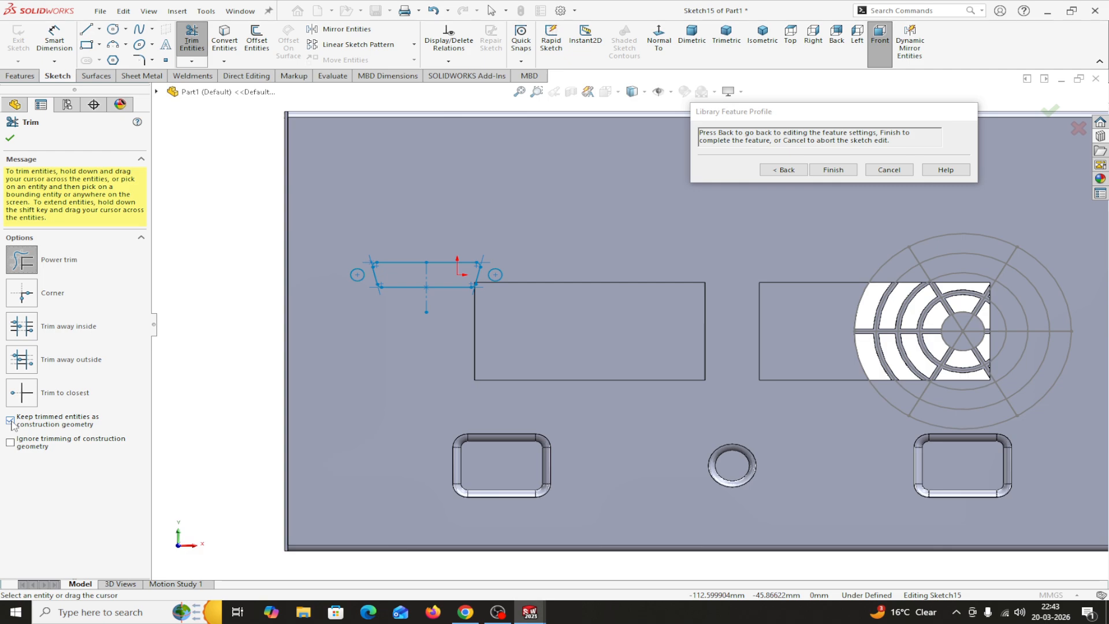
{"action": "left_click_drag", "start_coordinate": [416, 320], "coordinate": [438, 294]}
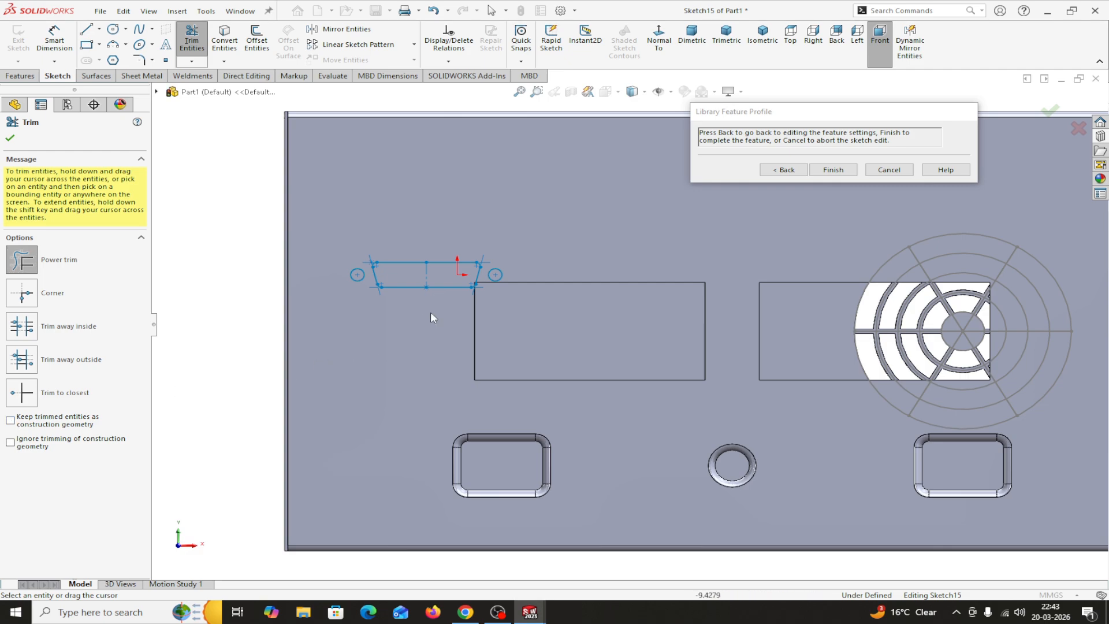
{"action": "left_click", "coordinate": [11, 139]}
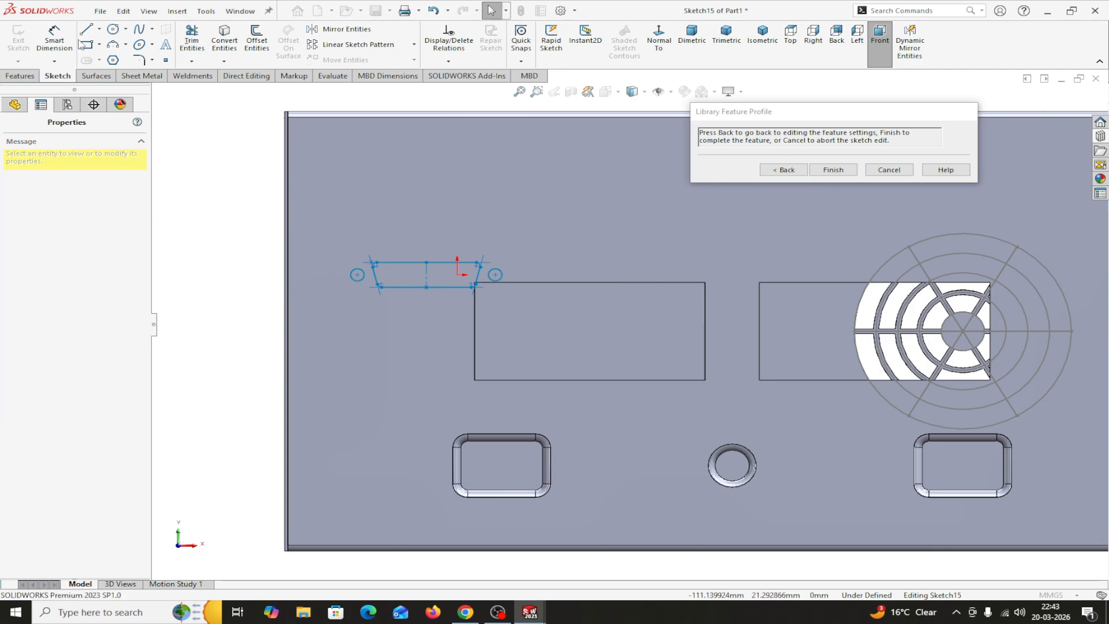
- Draw a horizontal centreline about 5.65 mm long from the midpoint of the d-cutout's vertical centreline
{"action": "left_click", "coordinate": [100, 29]}
{"action": "left_click", "coordinate": [104, 52]}
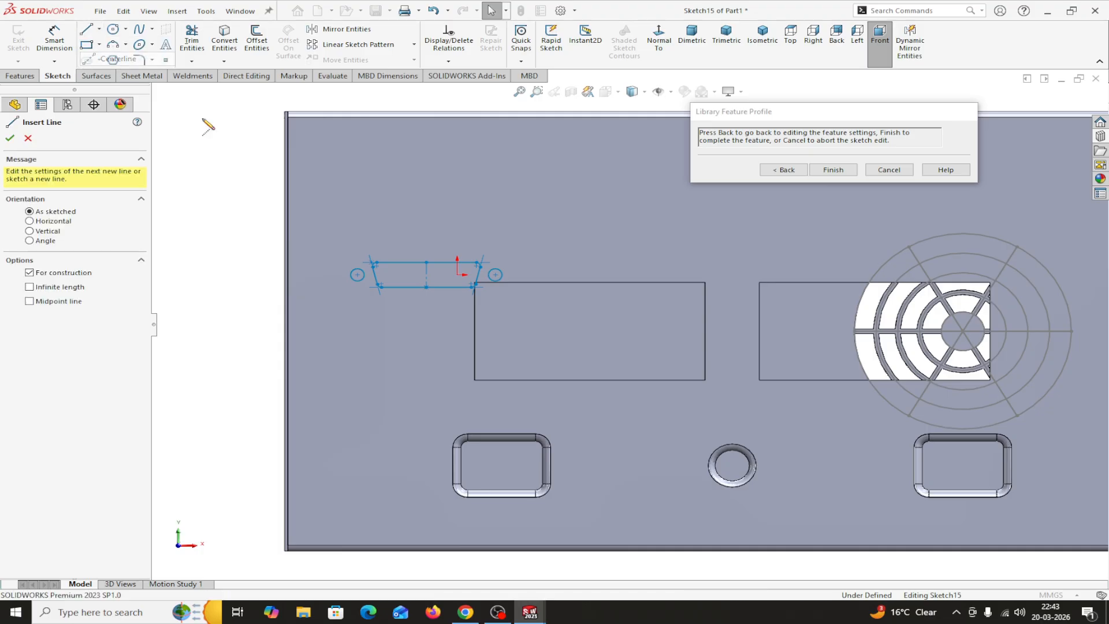
{"action": "left_click", "coordinate": [425, 262]}
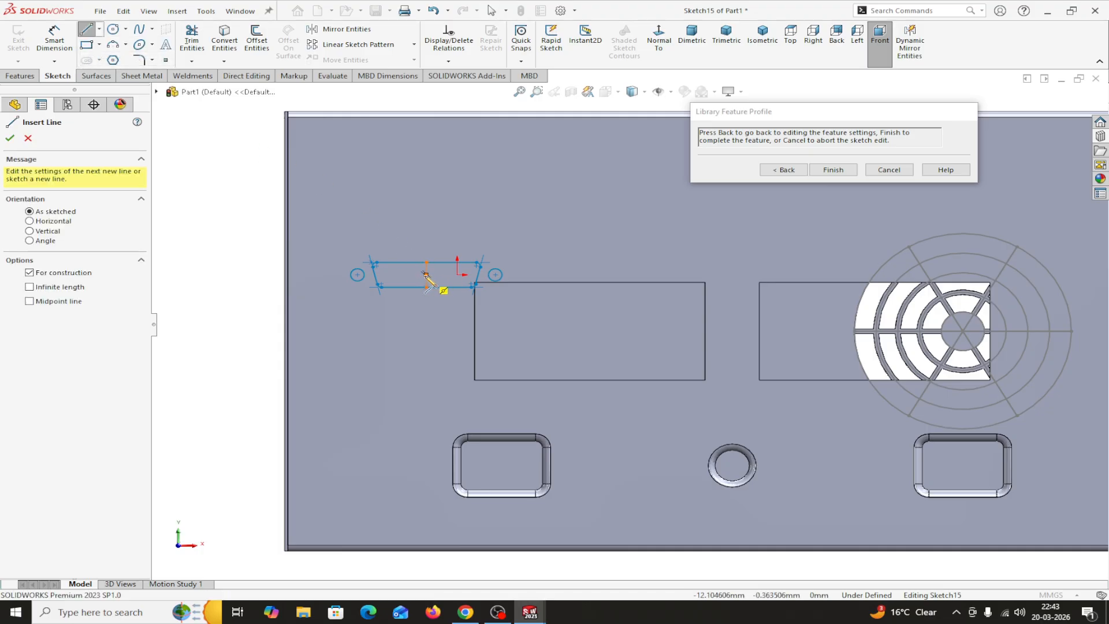
{"action": "left_click", "coordinate": [442, 274]}
{"action": "right_click", "coordinate": [443, 275]}
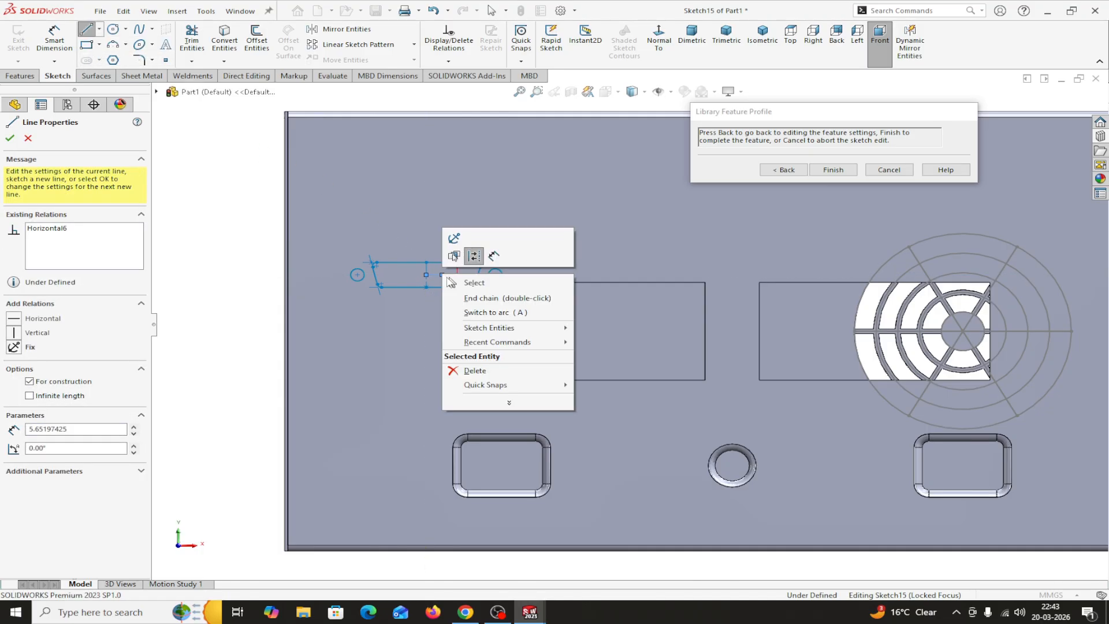
{"action": "left_click", "coordinate": [462, 282]}
{"action": "scroll", "coordinate": [472, 292], "scroll_direction": "down", "scroll_amount": 5}
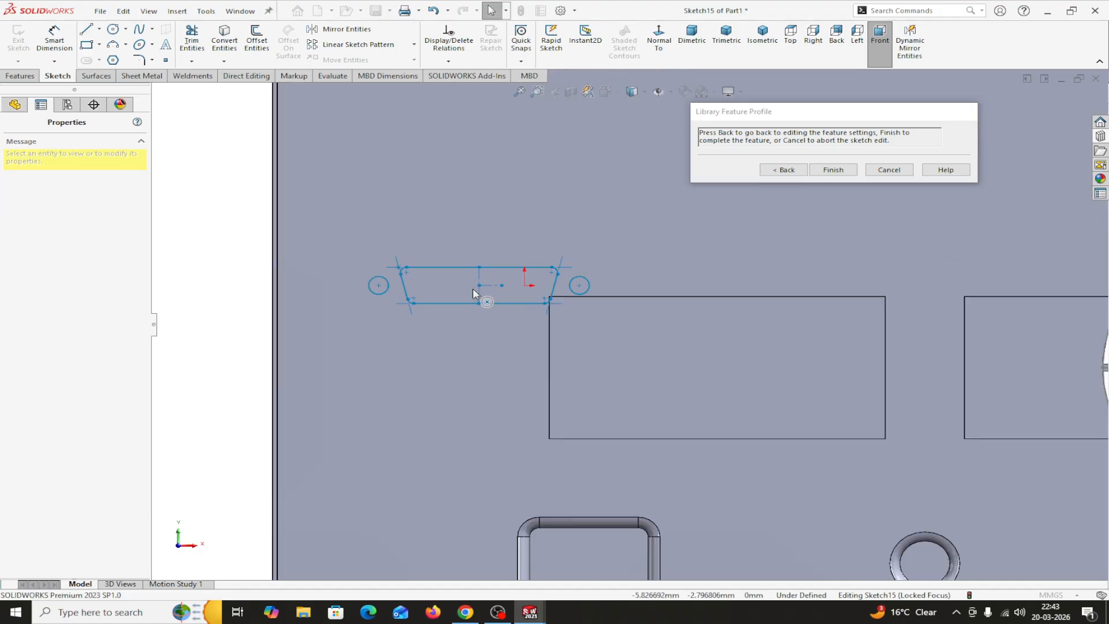
- Dimension the d-cutout's centre 50 mm horizontally from the back wall's nearest side edge
{"action": "left_click", "coordinate": [55, 45]}
{"action": "scroll", "coordinate": [487, 338], "scroll_direction": "up", "scroll_amount": 3}
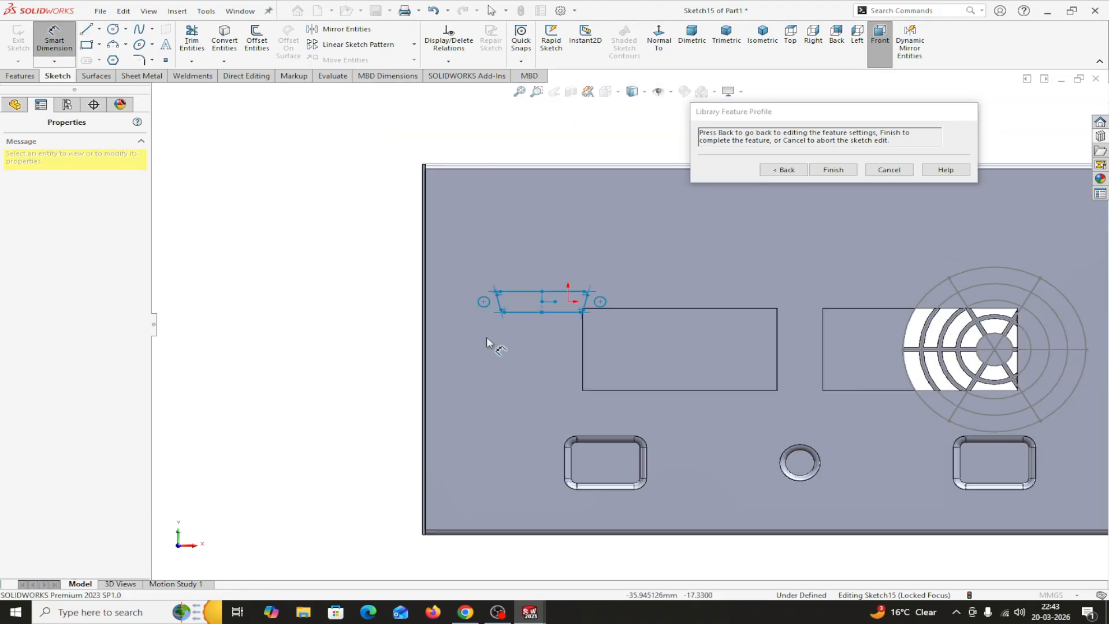
{"action": "left_click", "coordinate": [538, 305]}
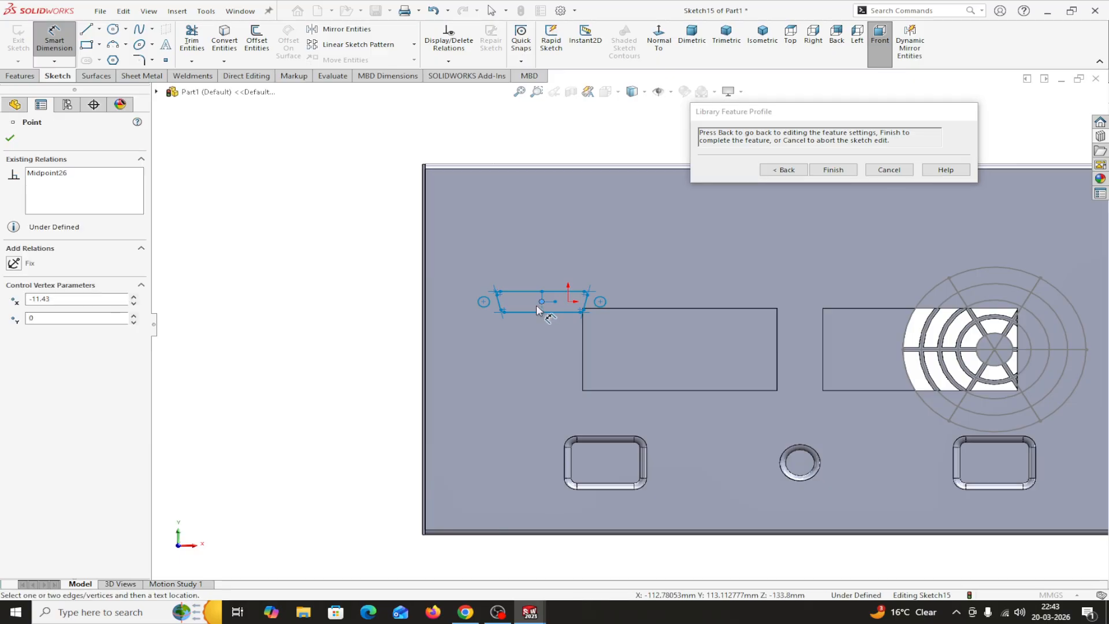
{"action": "left_click", "coordinate": [424, 315]}
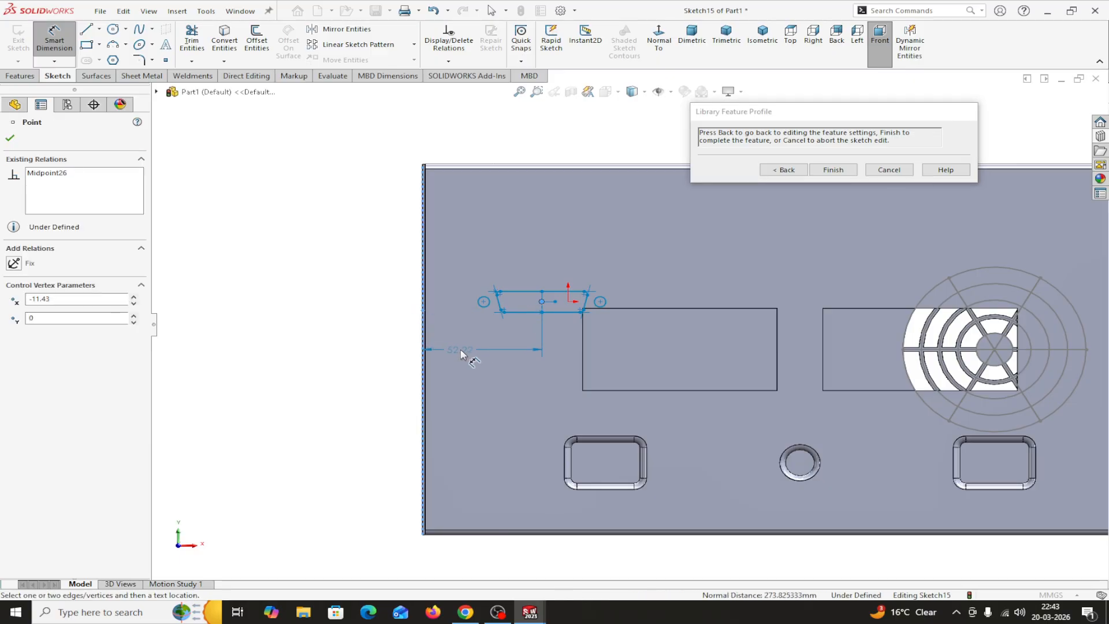
{"action": "left_click", "coordinate": [462, 353]}
{"action": "type", "text": "5"}
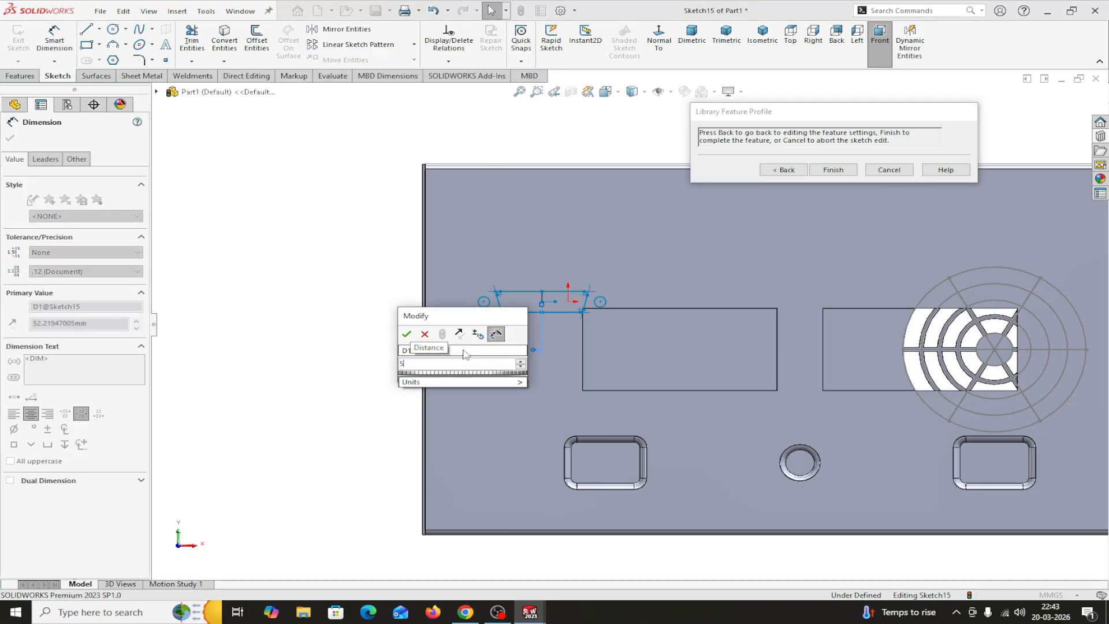
{"action": "type", "text": "0"}
{"action": "left_click", "coordinate": [407, 333]}
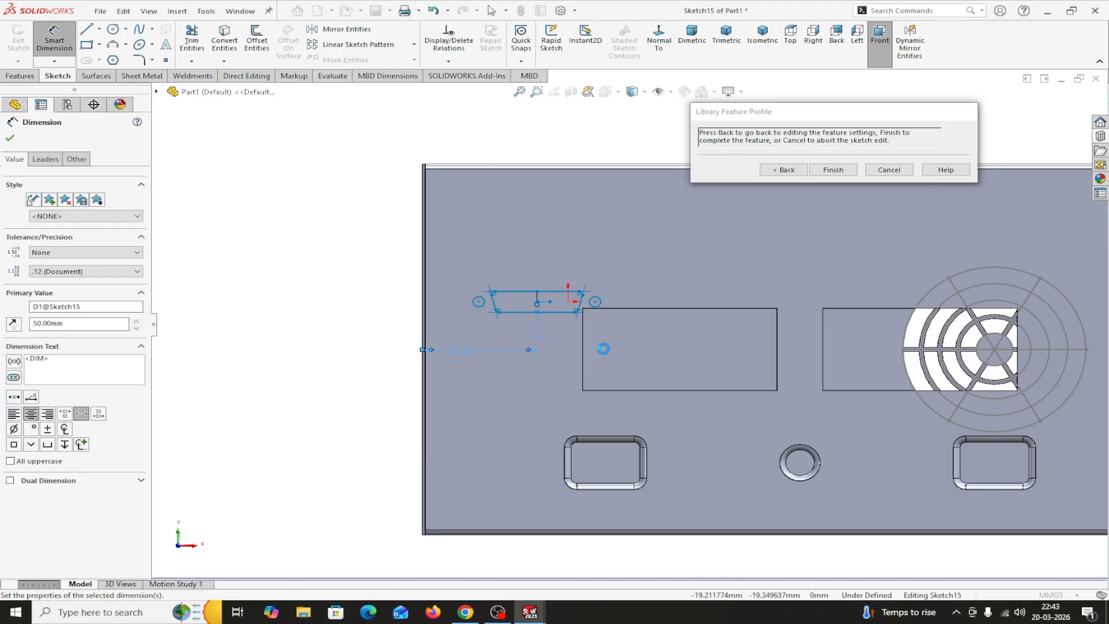
- Dimension the d-cutout's horizontal centreline 90 mm above the back wall's lower edge and finish the library feature
{"action": "scroll", "coordinate": [564, 342], "scroll_direction": "down", "scroll_amount": 3}
{"action": "left_click", "coordinate": [521, 360]}
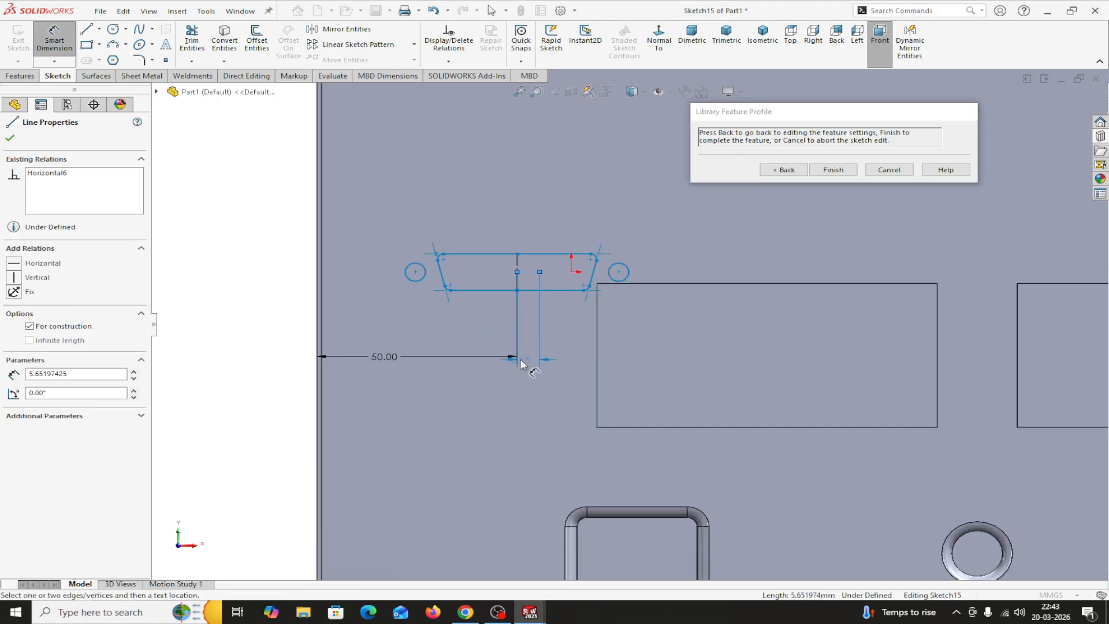
{"action": "scroll", "coordinate": [521, 362], "scroll_direction": "up", "scroll_amount": 4}
{"action": "scroll", "coordinate": [532, 403], "scroll_direction": "down", "scroll_amount": 3}
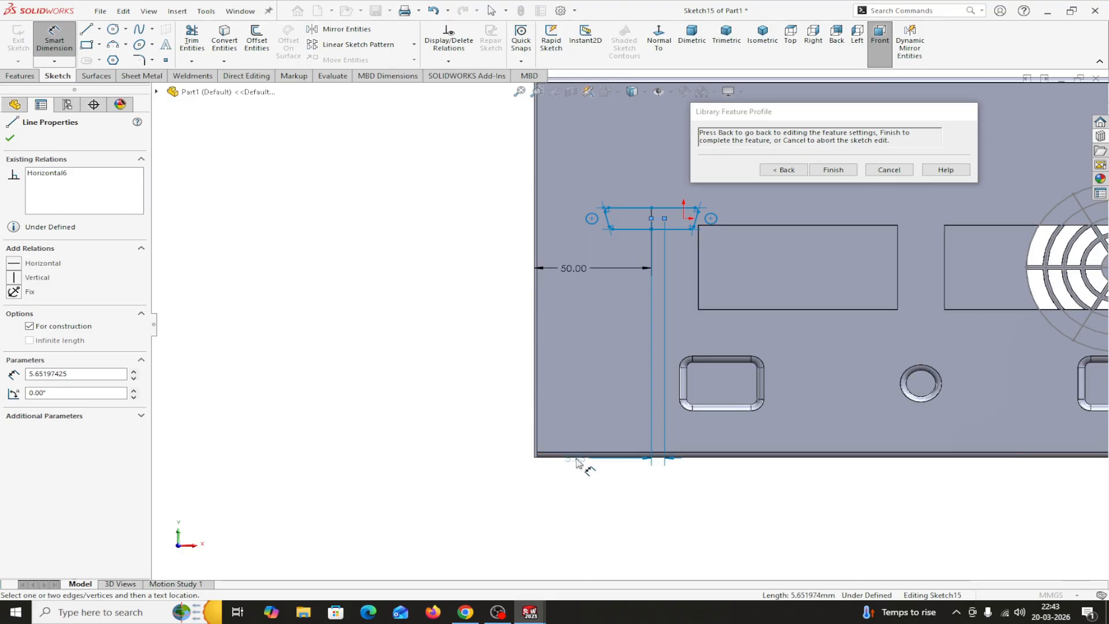
{"action": "left_click", "coordinate": [580, 458]}
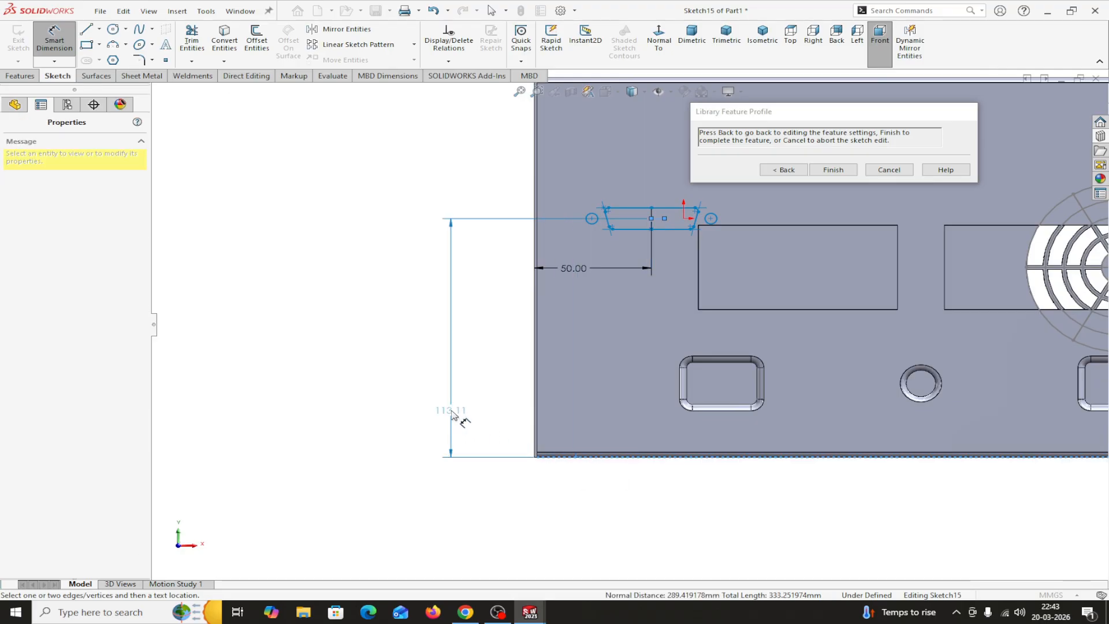
{"action": "left_click", "coordinate": [454, 414]}
{"action": "type", "text": "0"}
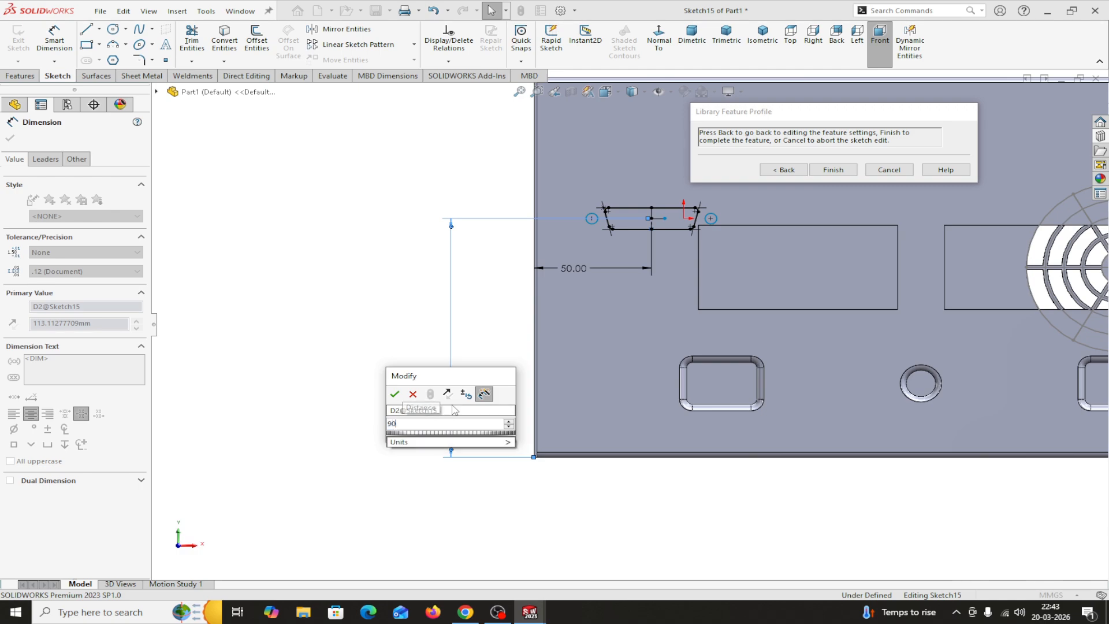
{"action": "left_click", "coordinate": [393, 397]}
{"action": "scroll", "coordinate": [731, 272], "scroll_direction": "up", "scroll_amount": 2}
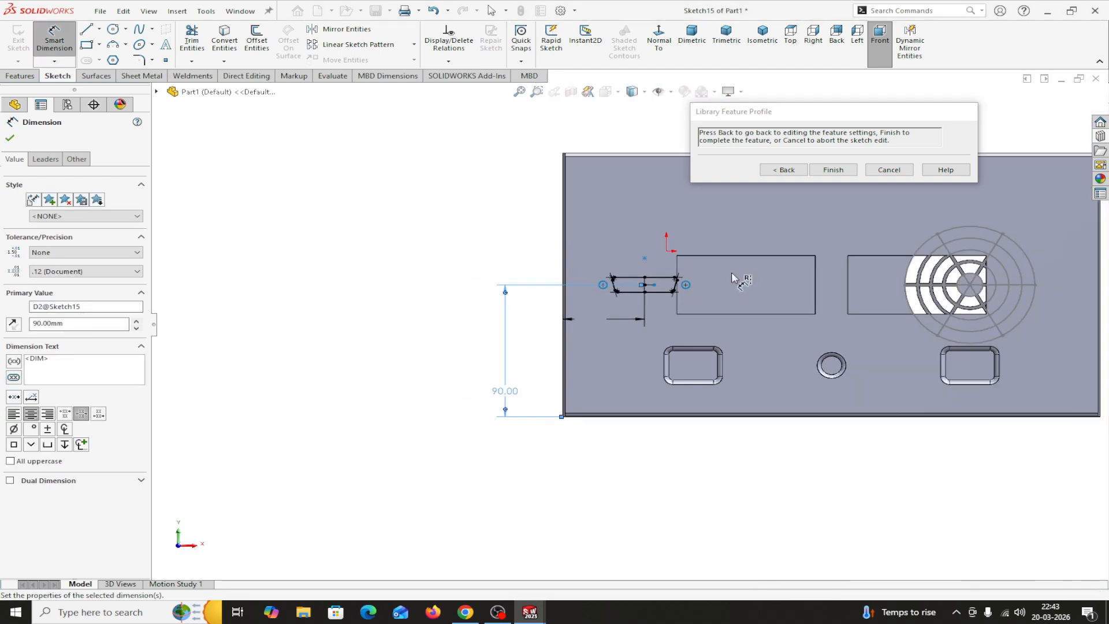
{"action": "scroll", "coordinate": [622, 195], "scroll_direction": "down", "scroll_amount": 1}
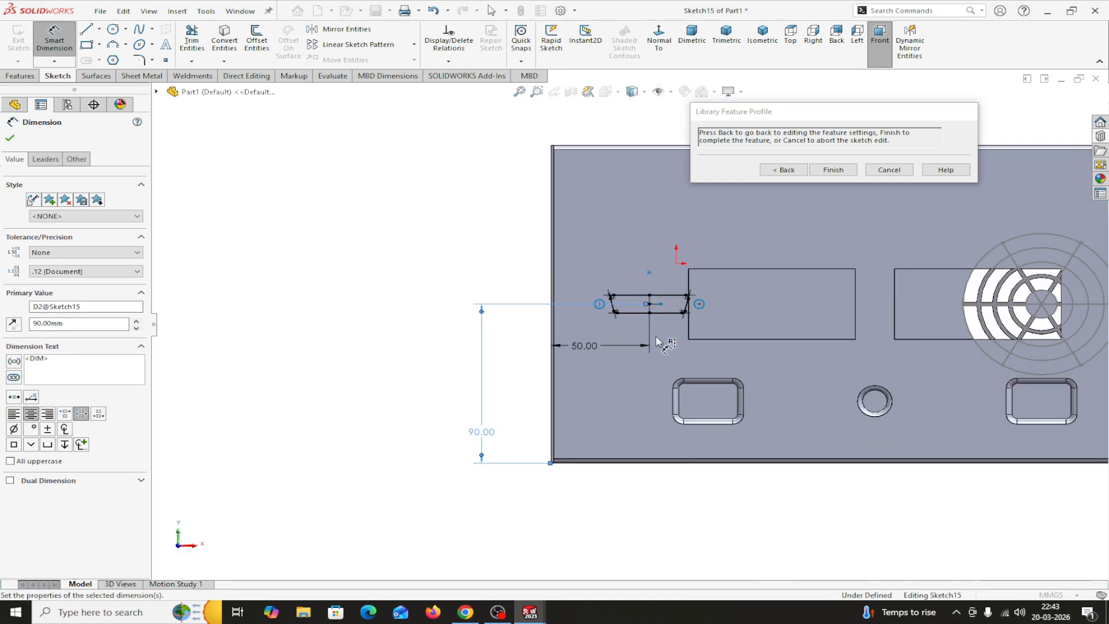
{"action": "left_click", "coordinate": [11, 138]}
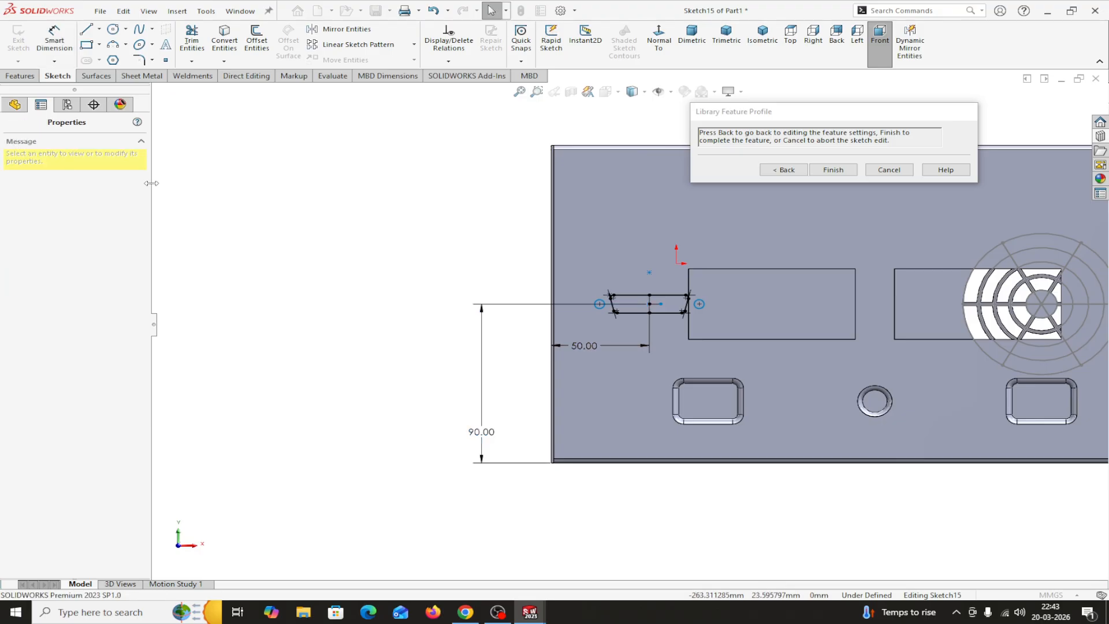
{"action": "left_click", "coordinate": [844, 169]}
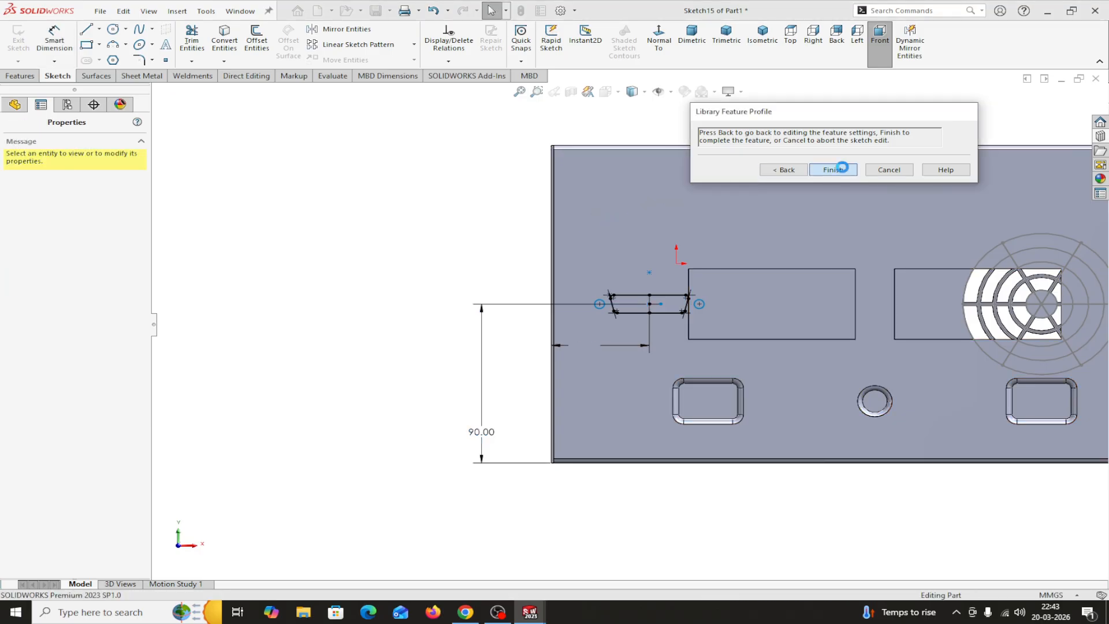
- Linear-pattern the d-cutout along the box's long horizontal flange edge with 100 mm spacing and 2 instances
{"action": "middle_click_drag", "start_coordinate": [862, 125], "coordinate": [890, 196]}
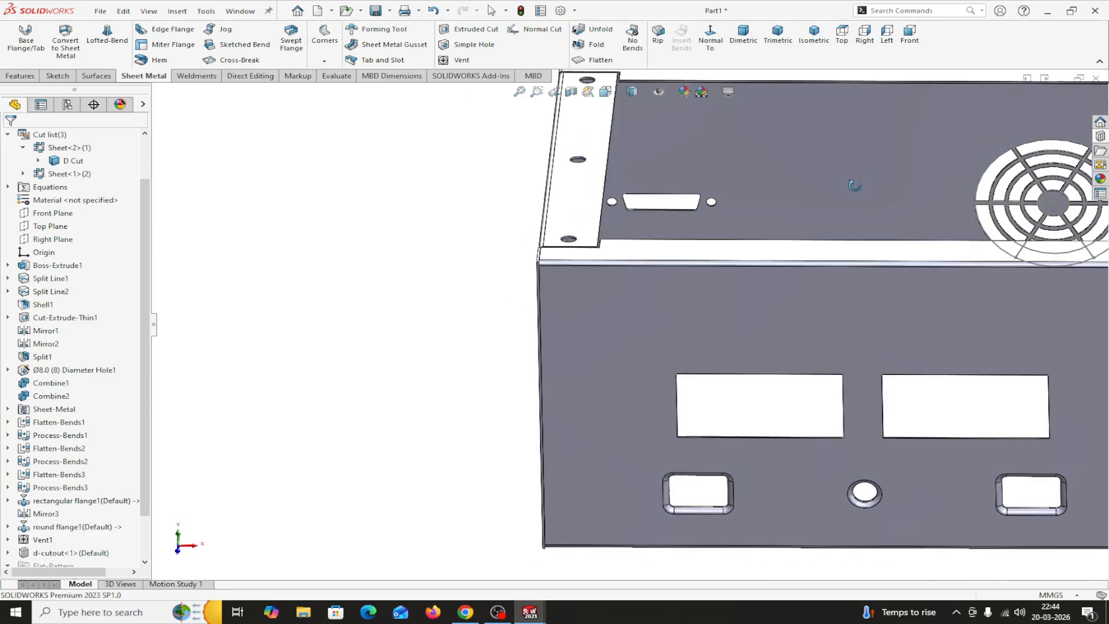
{"action": "left_click", "coordinate": [21, 76]}
{"action": "left_click", "coordinate": [393, 61]}
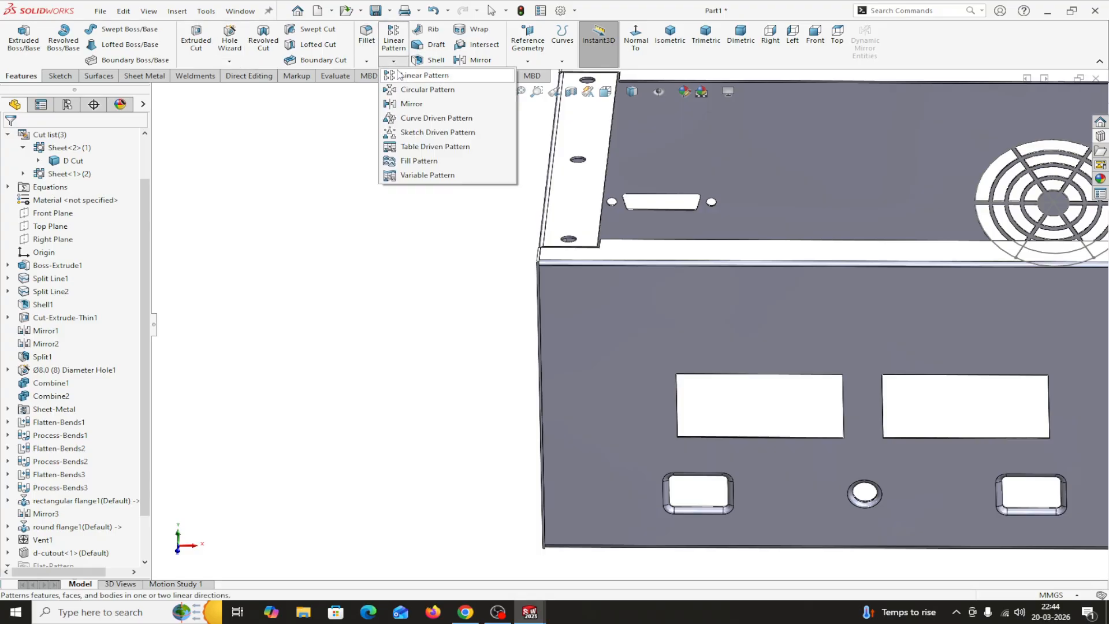
{"action": "left_click", "coordinate": [403, 77]}
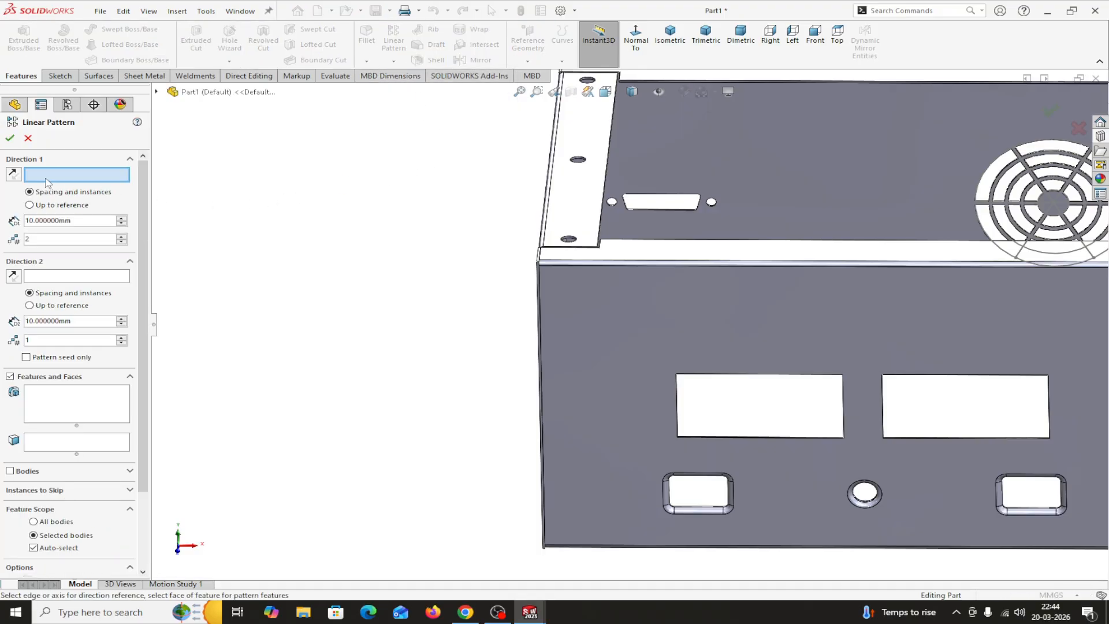
{"action": "left_click", "coordinate": [630, 240]}
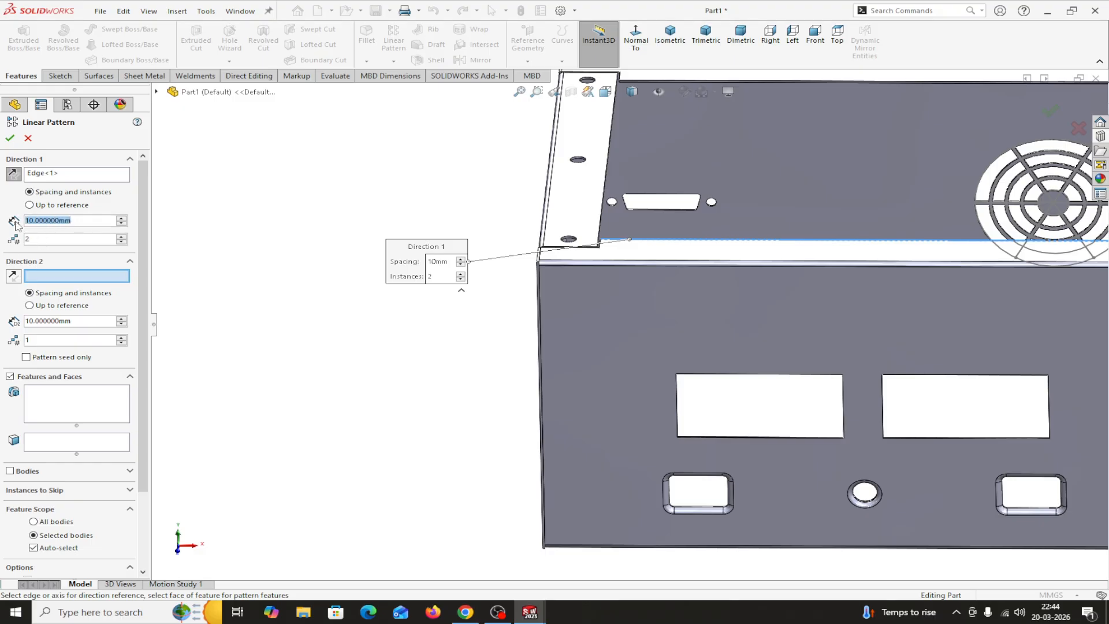
{"action": "type", "text": "100"}
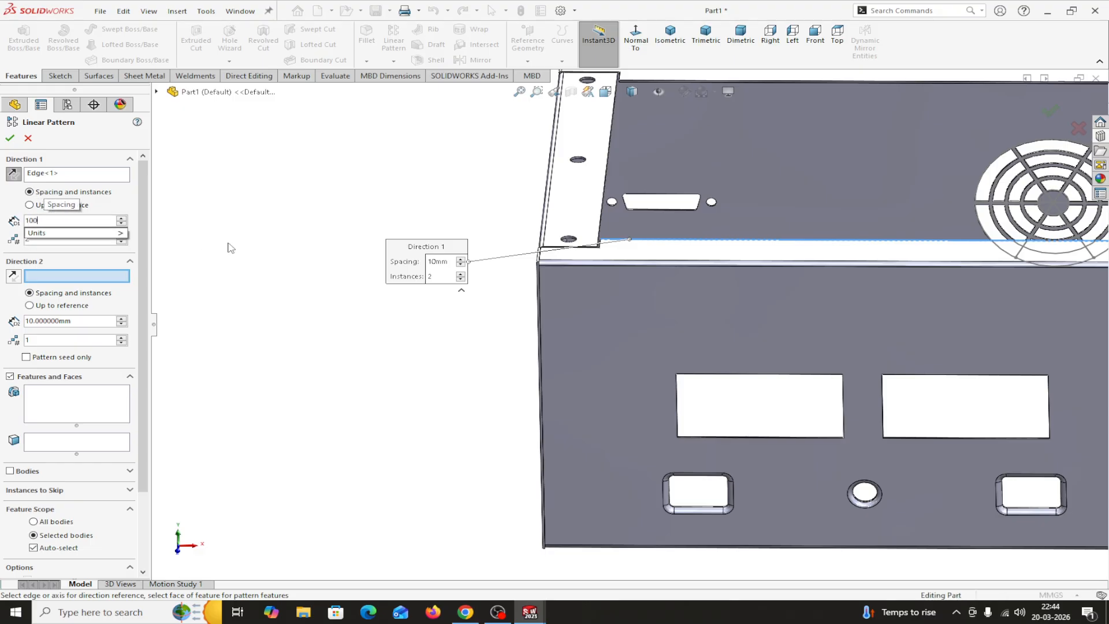
{"action": "left_click", "coordinate": [60, 410]}
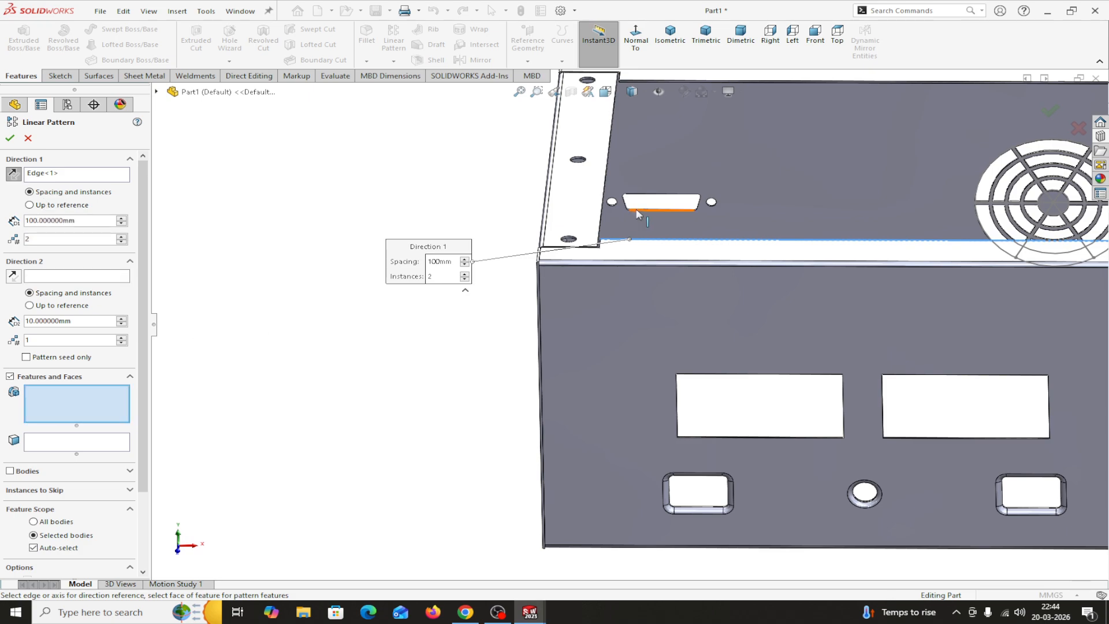
{"action": "scroll", "coordinate": [637, 214], "scroll_direction": "down", "scroll_amount": 5}
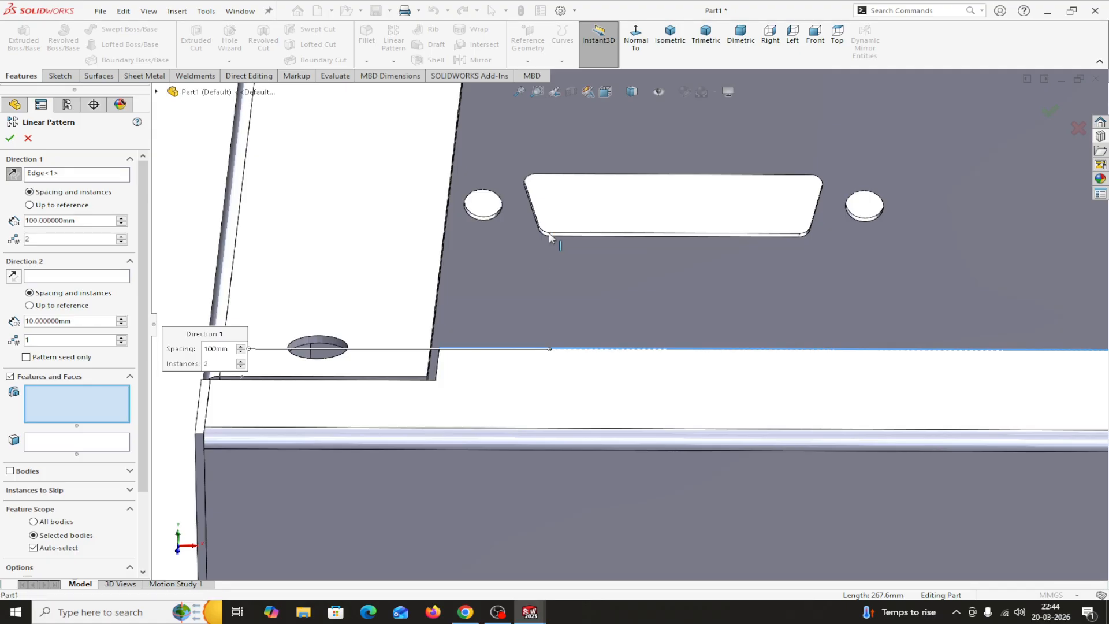
{"action": "left_click", "coordinate": [551, 238]}
{"action": "scroll", "coordinate": [723, 238], "scroll_direction": "up", "scroll_amount": 5}
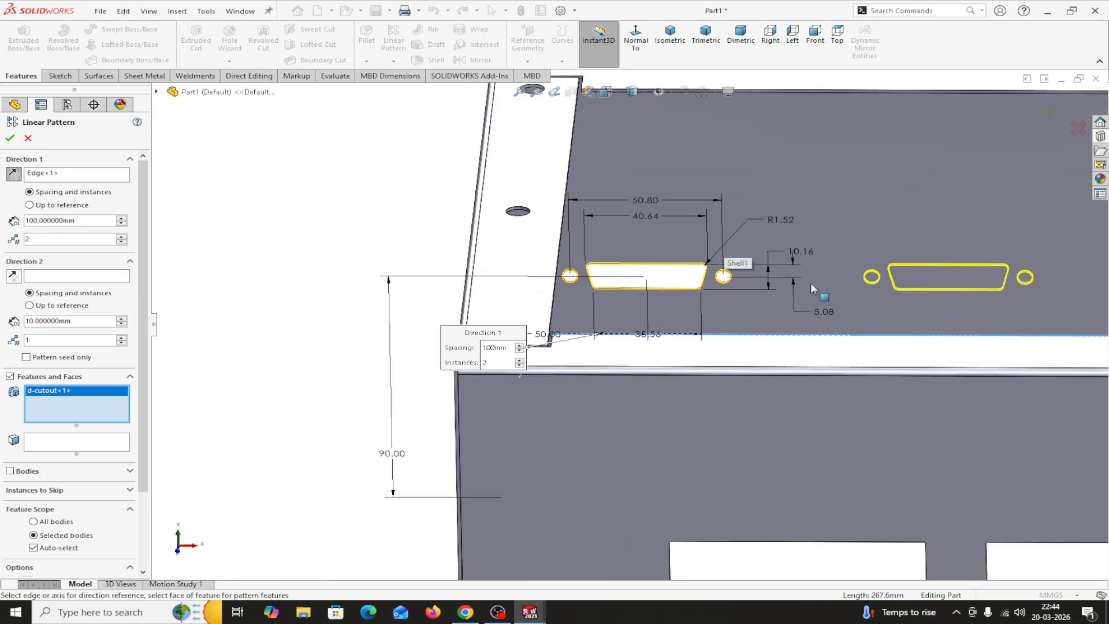
{"action": "left_click", "coordinate": [10, 139]}
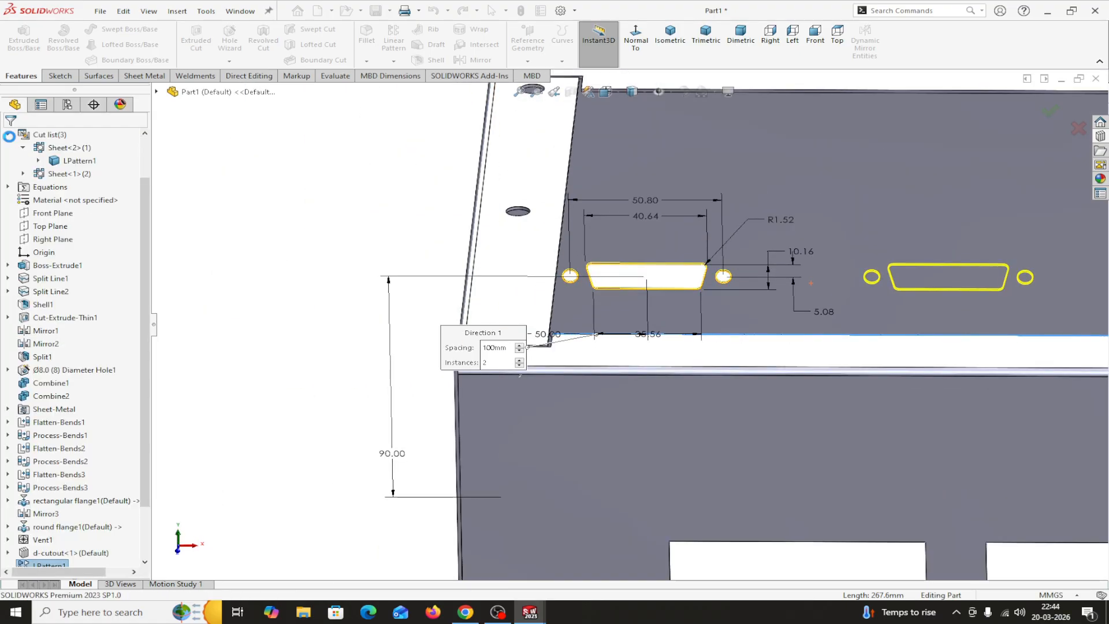
- Try to place the sw-a212 feature from the Sheetmetal design library on the back wall's inner face between the d-cutouts
{"action": "middle_click_drag", "start_coordinate": [317, 215], "coordinate": [332, 270]}
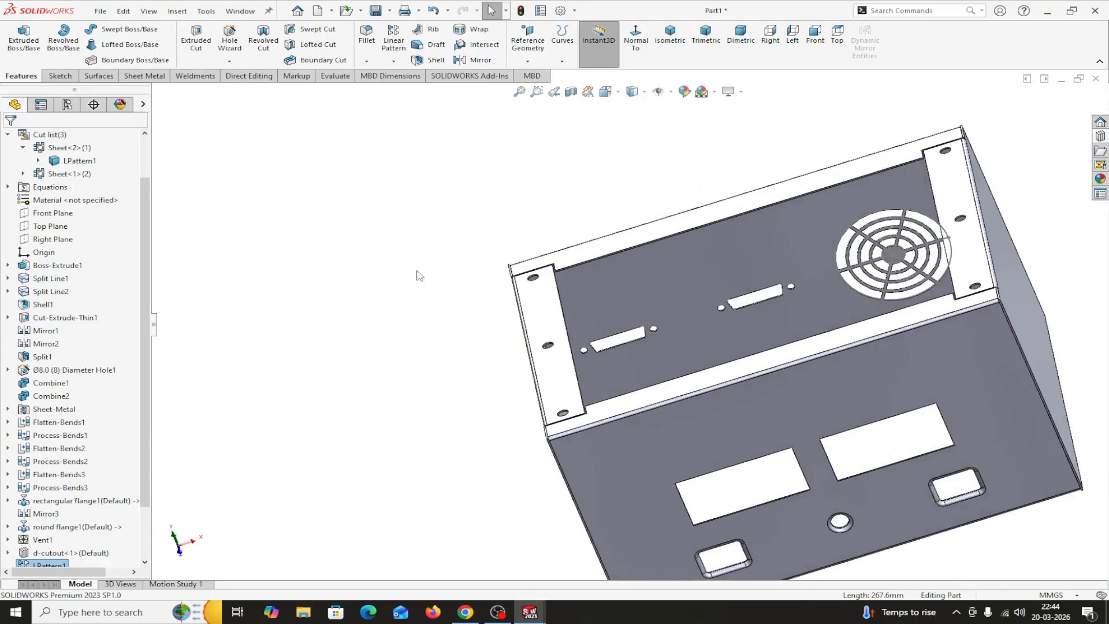
{"action": "middle_click_drag", "start_coordinate": [1053, 283], "coordinate": [964, 329]}
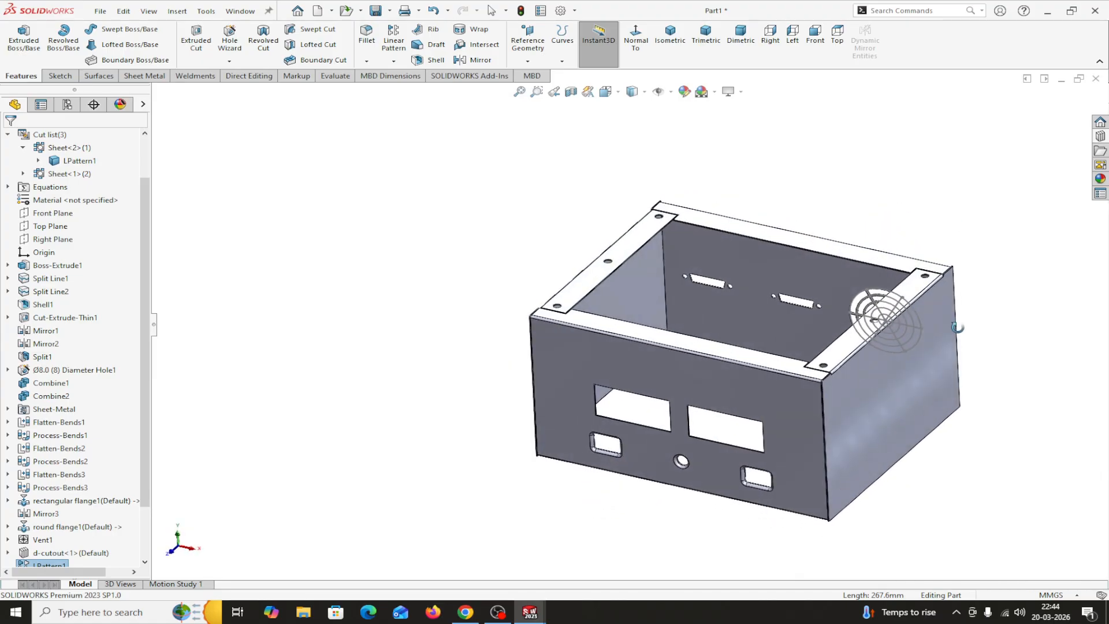
{"action": "scroll", "coordinate": [694, 317], "scroll_direction": "down", "scroll_amount": 5}
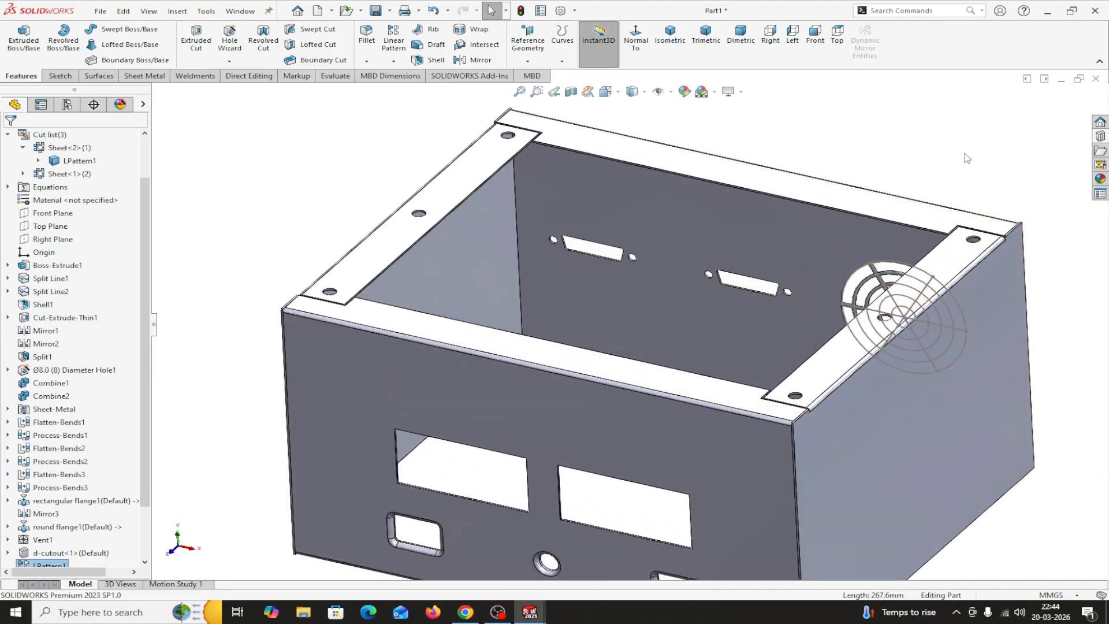
{"action": "middle_click_drag", "start_coordinate": [890, 164], "coordinate": [751, 278]}
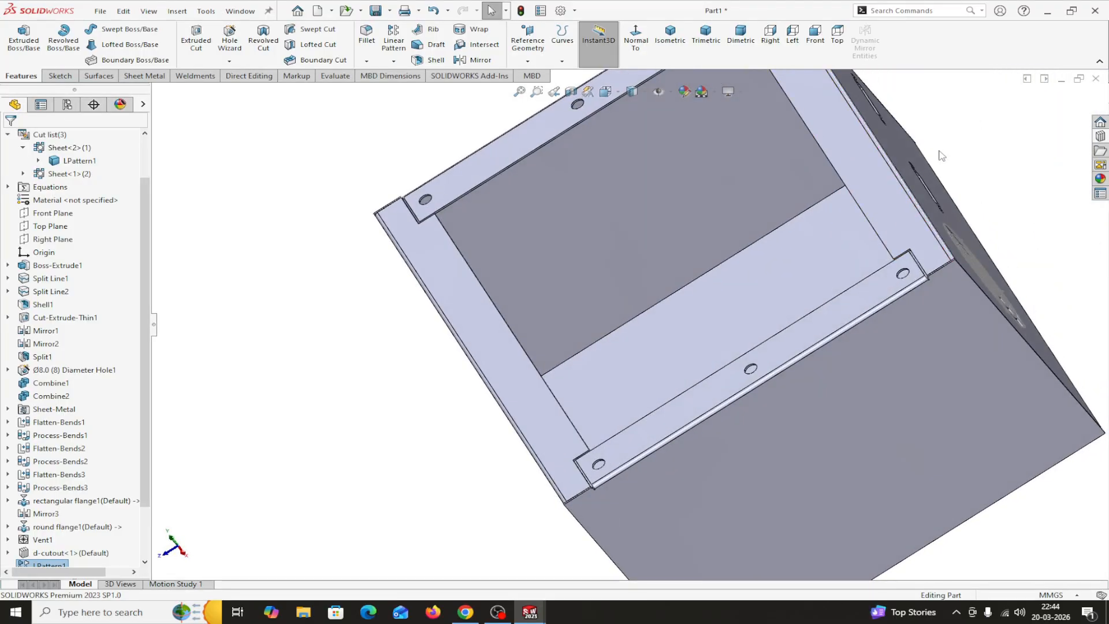
{"action": "middle_click_drag", "start_coordinate": [379, 419], "coordinate": [578, 323]}
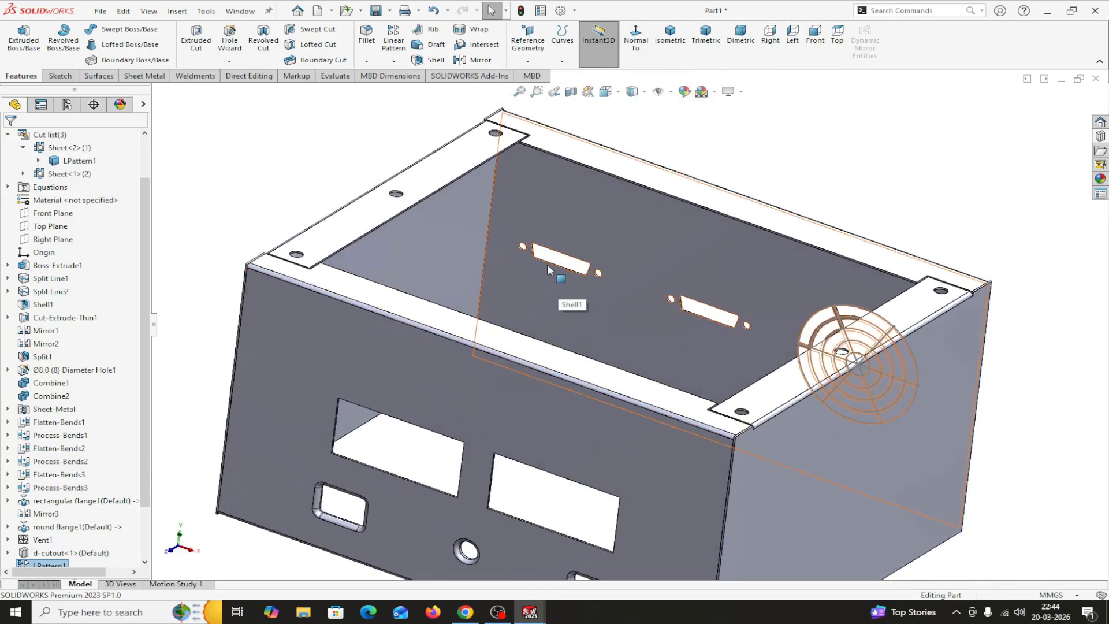
{"action": "left_click", "coordinate": [1101, 137]}
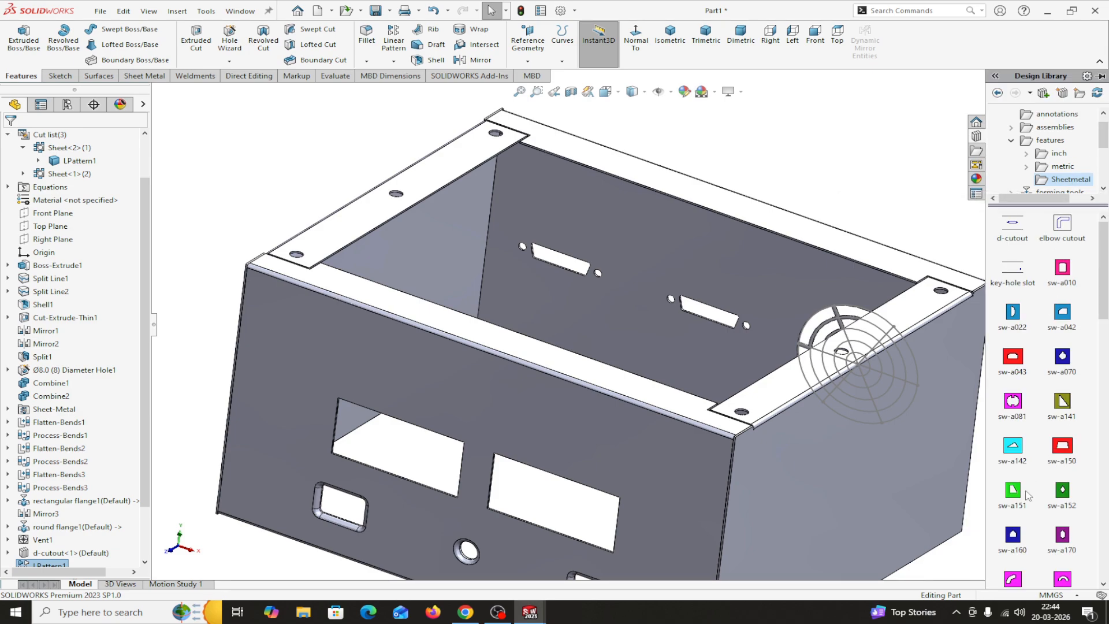
{"action": "scroll", "coordinate": [1027, 496], "scroll_direction": "down", "scroll_amount": 3}
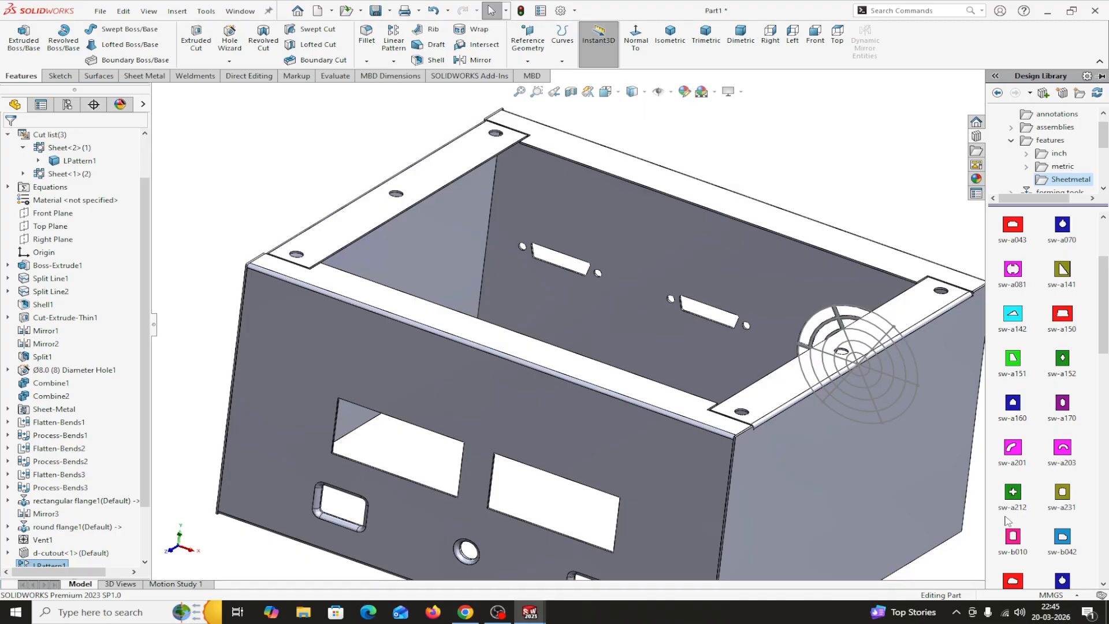
{"action": "mouse_move", "coordinate": [1017, 504]}
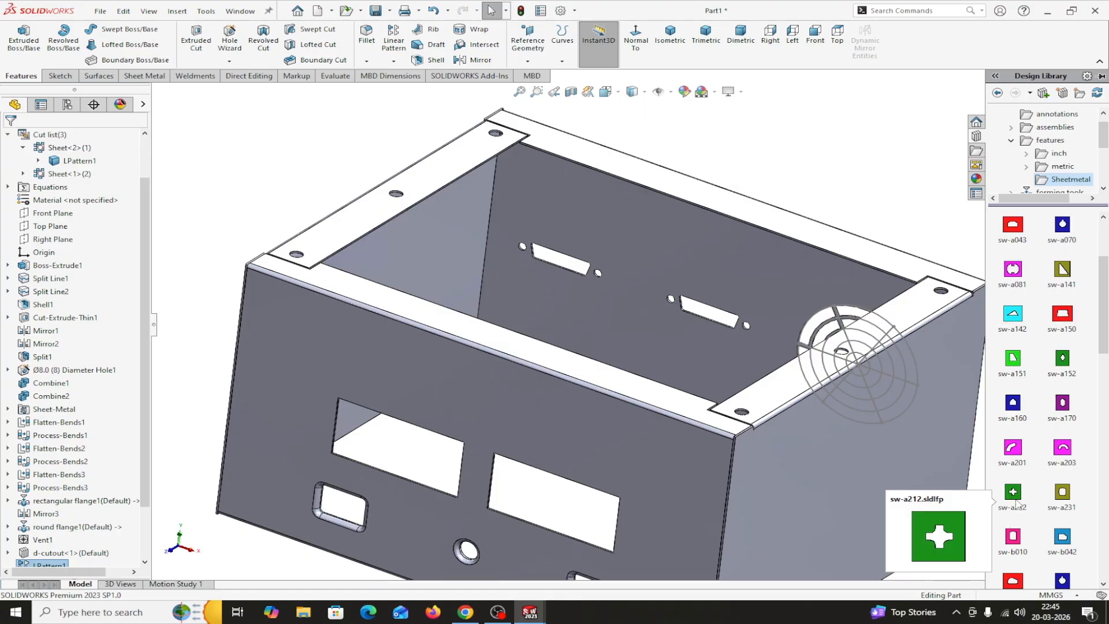
{"action": "left_click_drag", "start_coordinate": [1015, 498], "coordinate": [635, 285]}
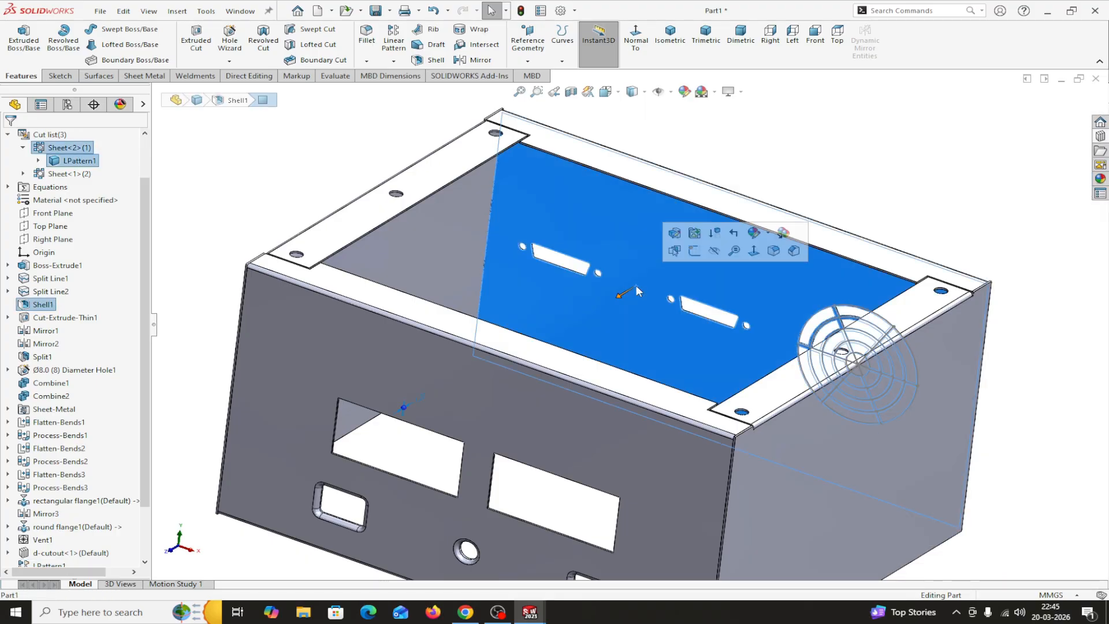
- Insert the sw-a212 cross-shaped library feature on the back wall's inner face, between the two d-cutouts
{"action": "mouse_move", "coordinate": [1103, 149]}
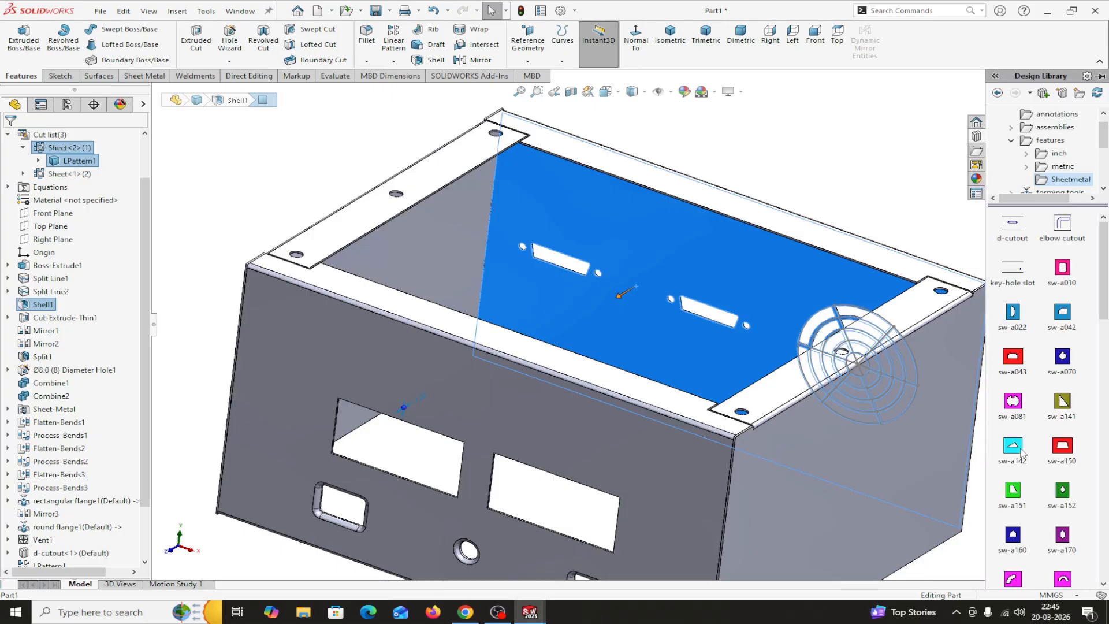
{"action": "scroll", "coordinate": [1022, 538], "scroll_direction": "down", "scroll_amount": 5}
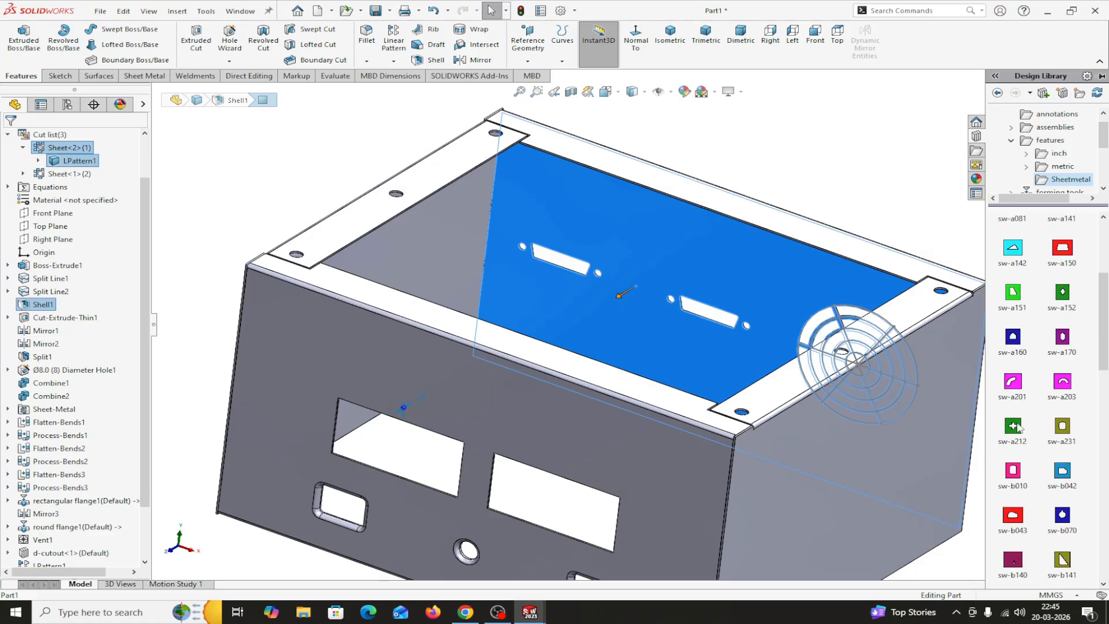
{"action": "left_click_drag", "start_coordinate": [1017, 427], "coordinate": [680, 324]}
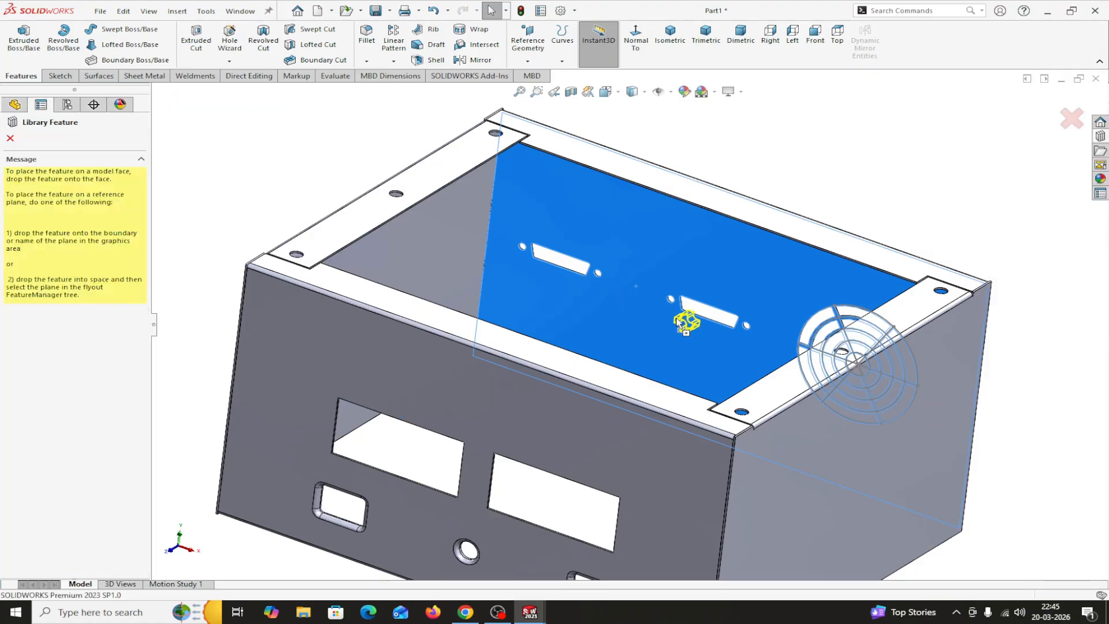
{"action": "left_click_drag", "start_coordinate": [636, 290], "coordinate": [635, 290]}
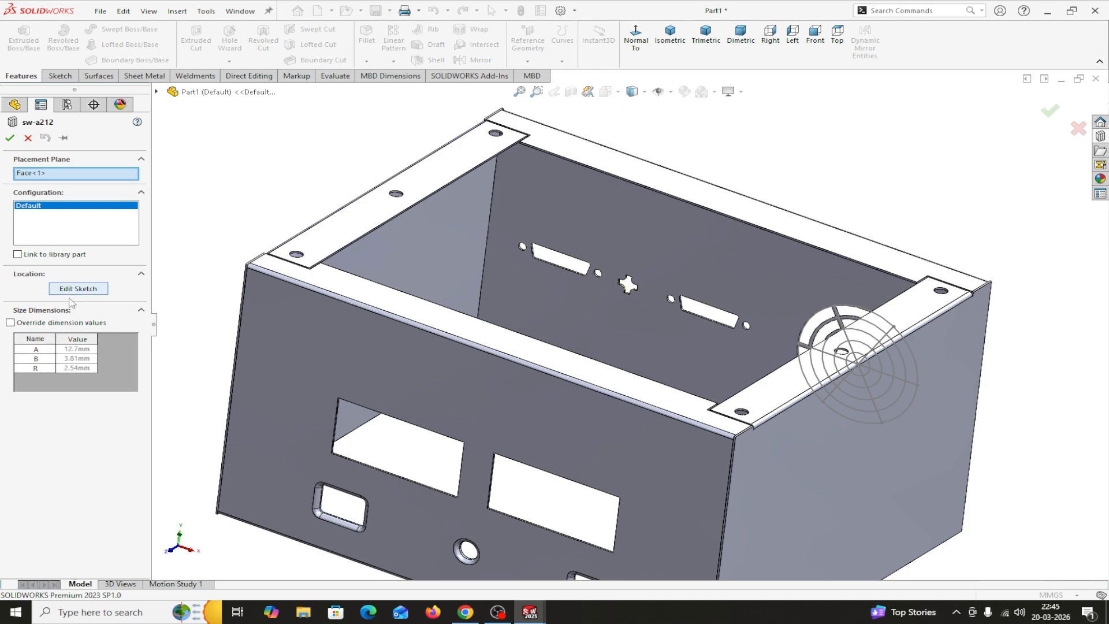
- Enable overriding of the sw-a212 feature's size dimensions and check which cutout dimensions A and R control
{"action": "left_click", "coordinate": [10, 323]}
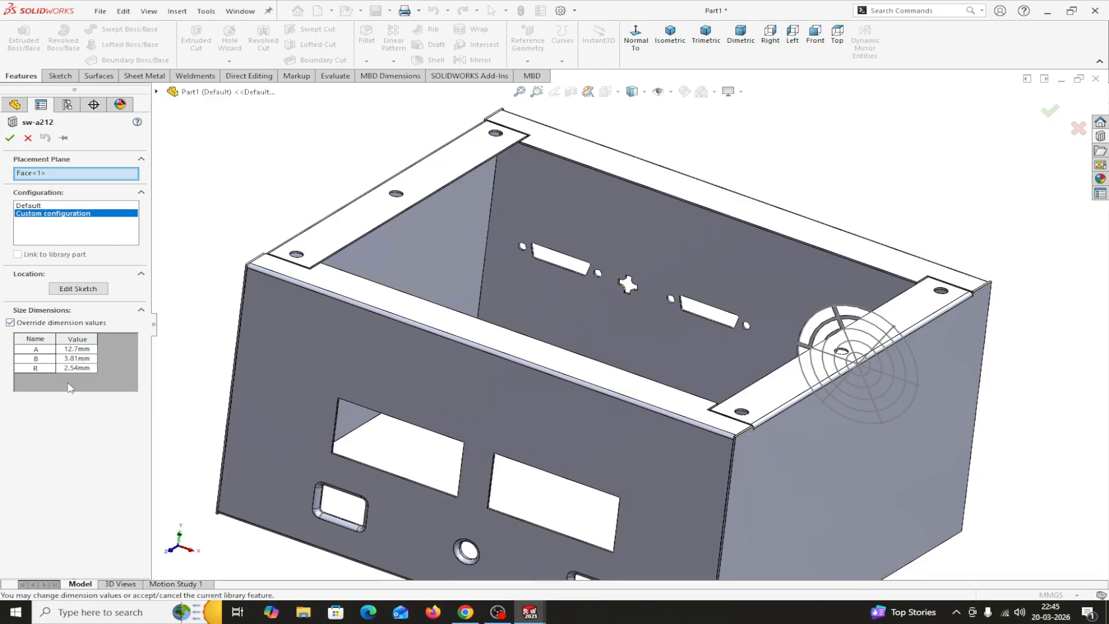
{"action": "left_click", "coordinate": [76, 350]}
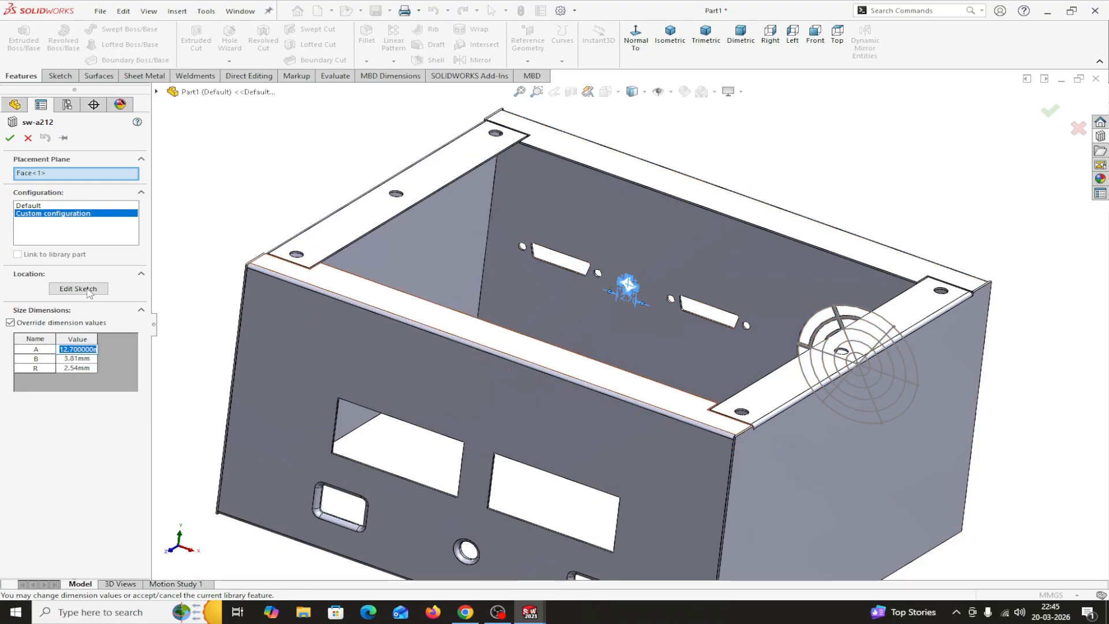
{"action": "scroll", "coordinate": [624, 279], "scroll_direction": "down", "scroll_amount": 3}
{"action": "scroll", "coordinate": [650, 302], "scroll_direction": "down", "scroll_amount": 3}
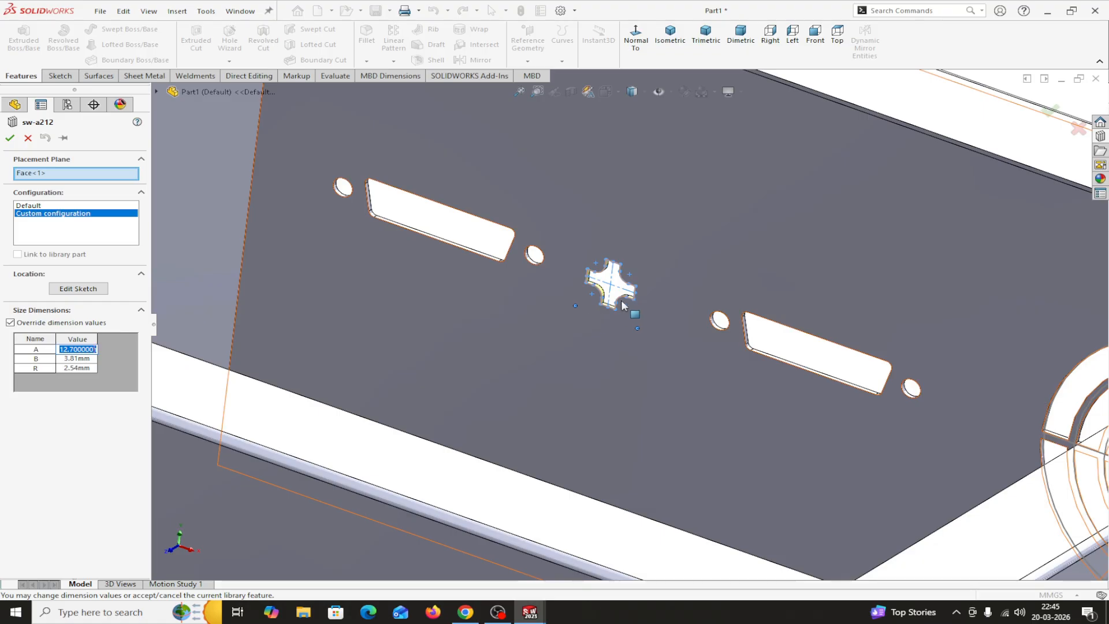
{"action": "left_click", "coordinate": [77, 368]}
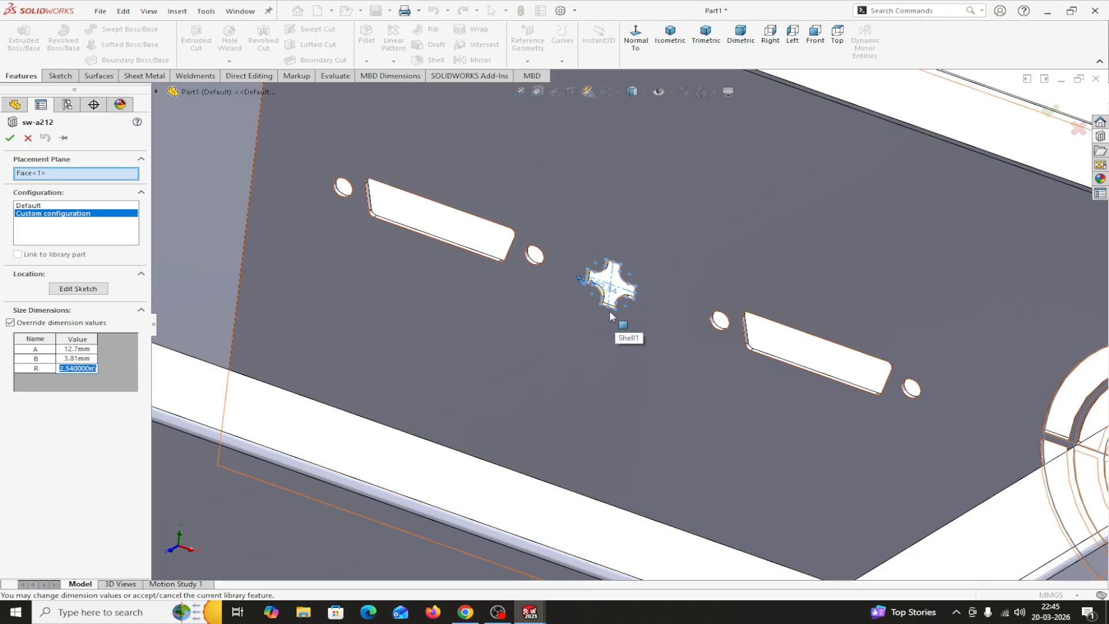
{"action": "scroll", "coordinate": [611, 316], "scroll_direction": "down", "scroll_amount": 3}
{"action": "scroll", "coordinate": [633, 344], "scroll_direction": "up", "scroll_amount": 1}
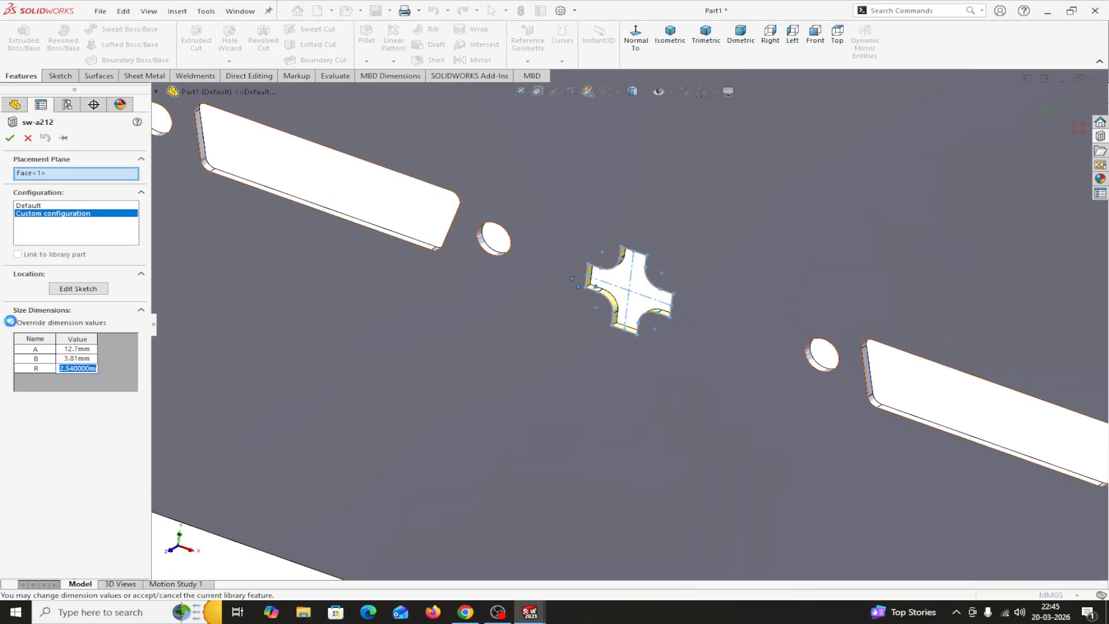
- Edit the sw-a212 location sketch and dimension the cross's vertical centreline 100 mm from the wall's nearer side edge
{"action": "left_click", "coordinate": [78, 288]}
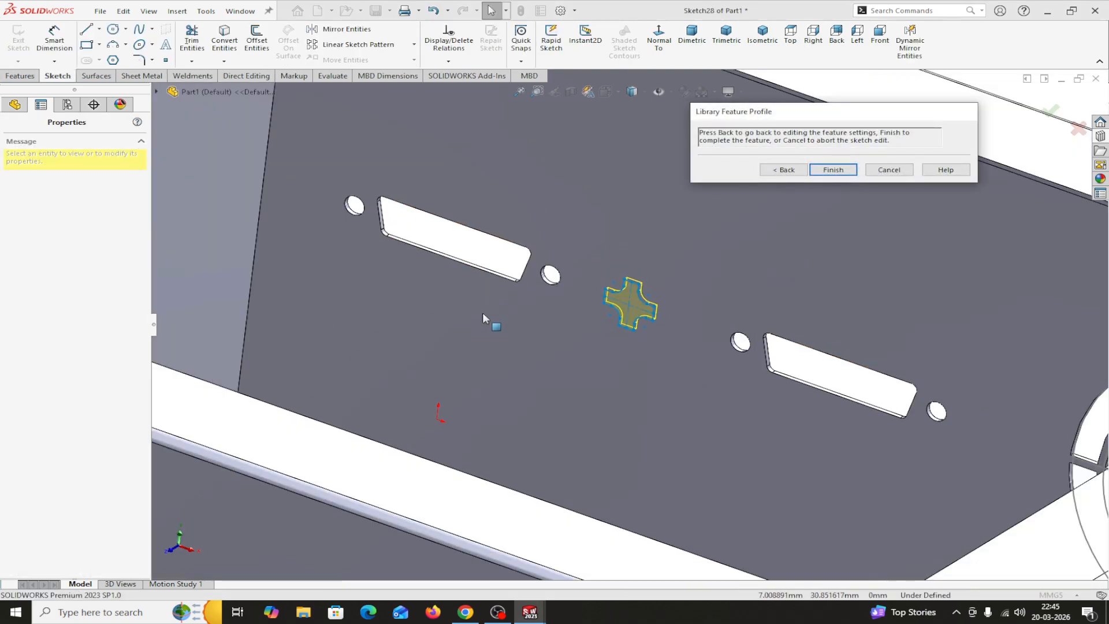
{"action": "left_click", "coordinate": [659, 37]}
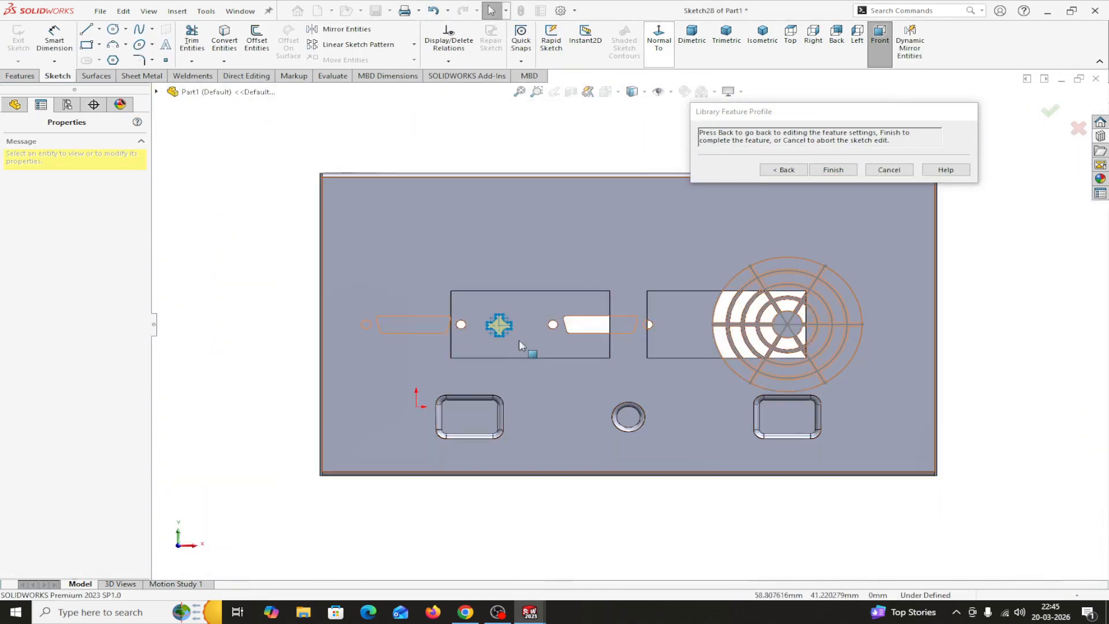
{"action": "scroll", "coordinate": [498, 338], "scroll_direction": "down", "scroll_amount": 5}
{"action": "scroll", "coordinate": [309, 287], "scroll_direction": "up", "scroll_amount": 3}
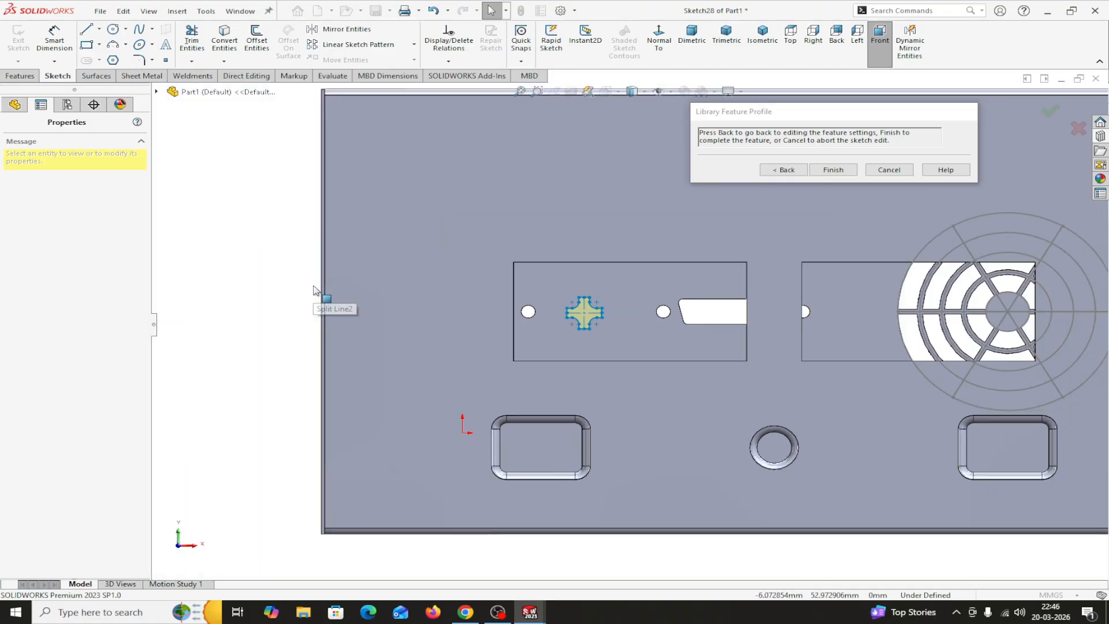
{"action": "left_click", "coordinate": [55, 40]}
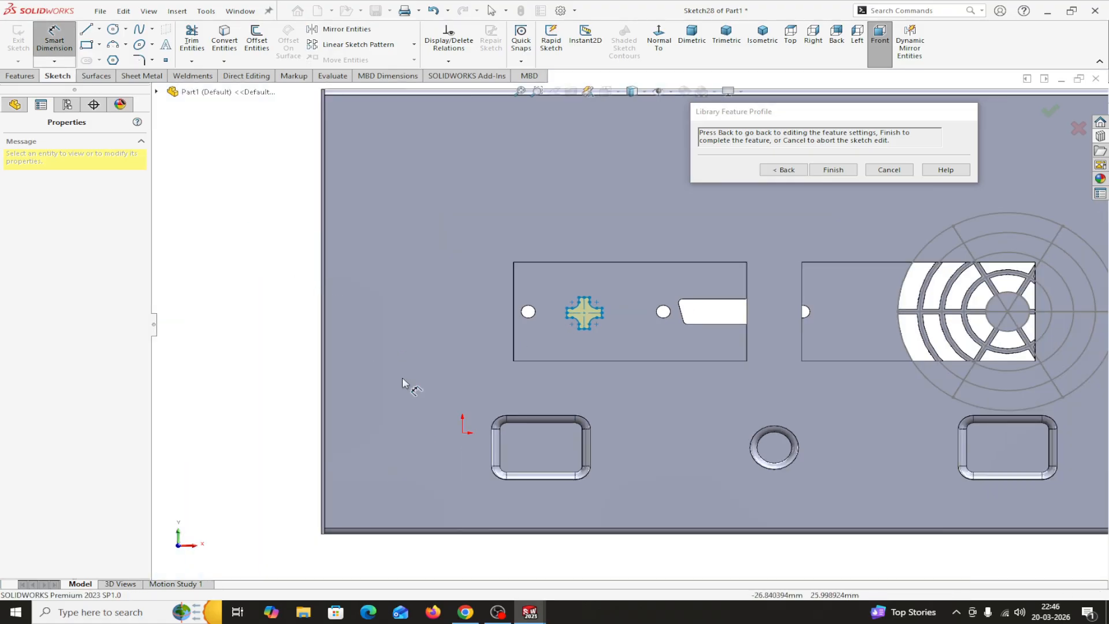
{"action": "scroll", "coordinate": [404, 382], "scroll_direction": "down", "scroll_amount": 2}
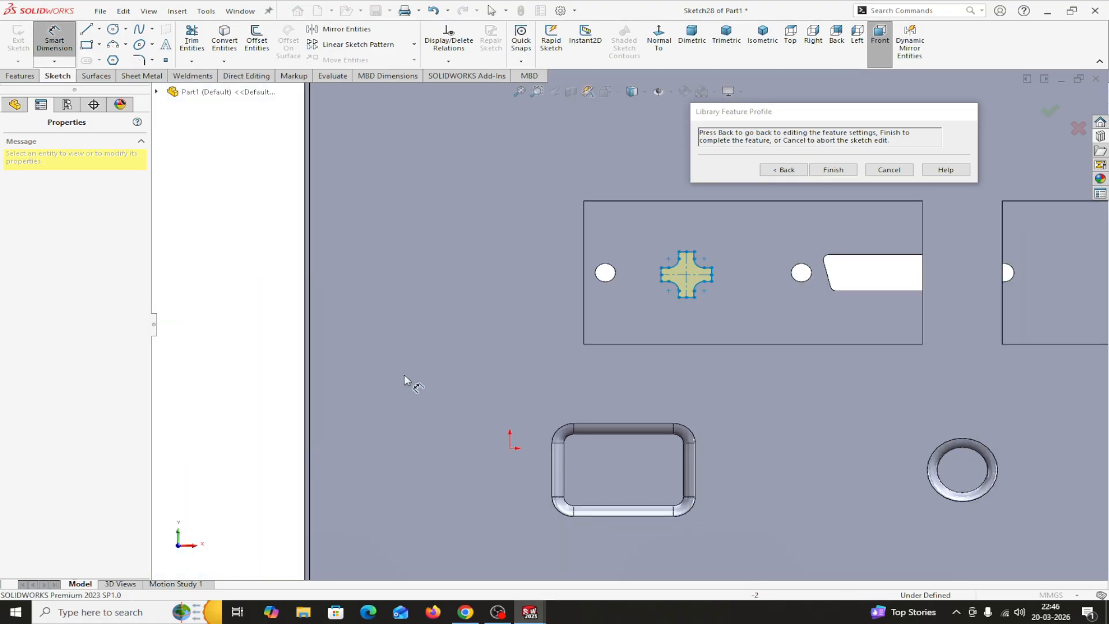
{"action": "left_click", "coordinate": [306, 298]}
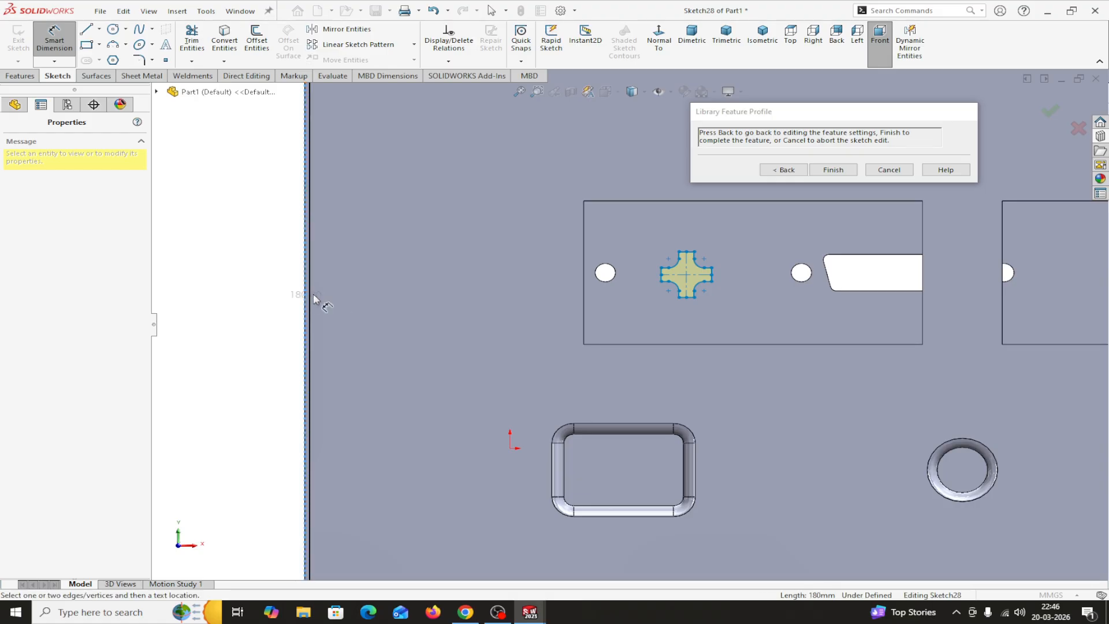
{"action": "left_click", "coordinate": [688, 275]}
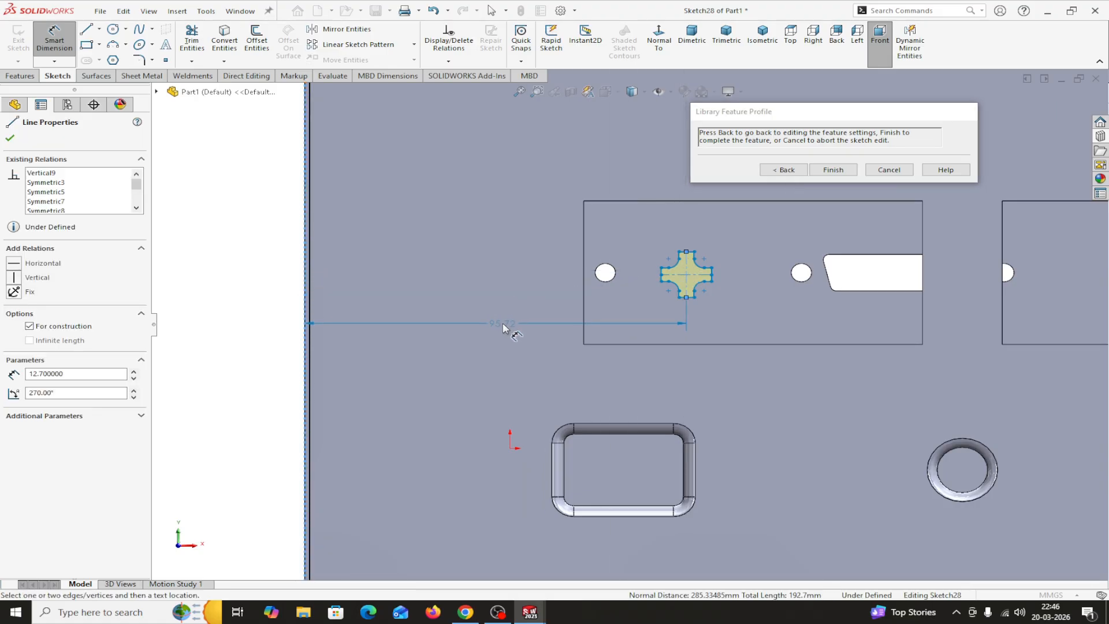
{"action": "left_click", "coordinate": [504, 323]}
{"action": "type", "text": "100"}
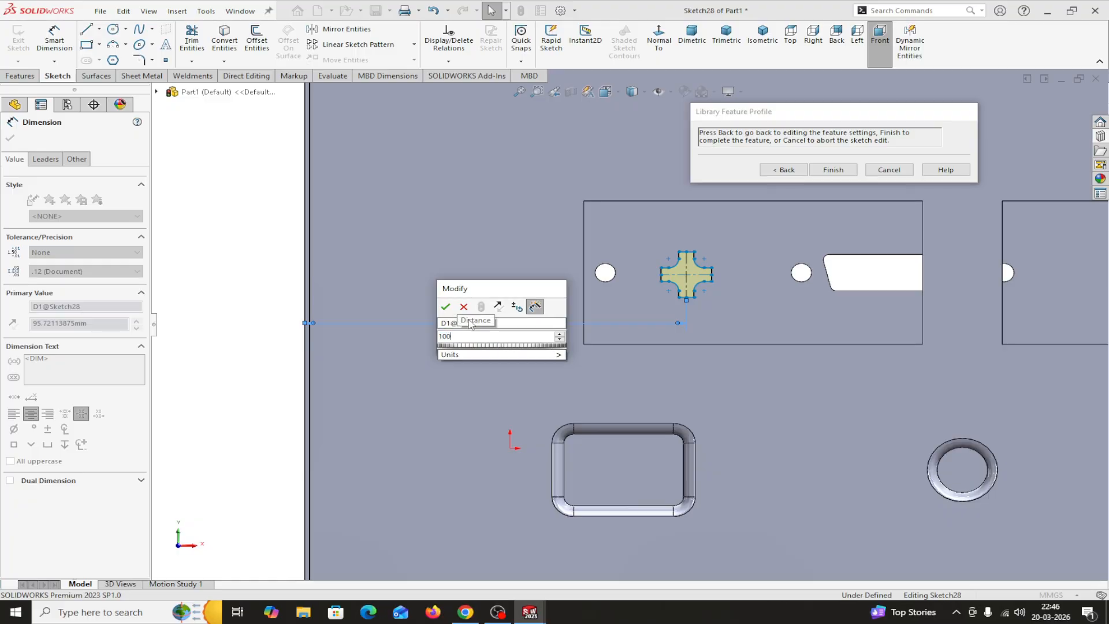
{"action": "left_click", "coordinate": [446, 306]}
- Dimension the cross's horizontal centreline 90 mm above the wall's lower edge and finish the library feature
{"action": "scroll", "coordinate": [627, 346], "scroll_direction": "up", "scroll_amount": 4}
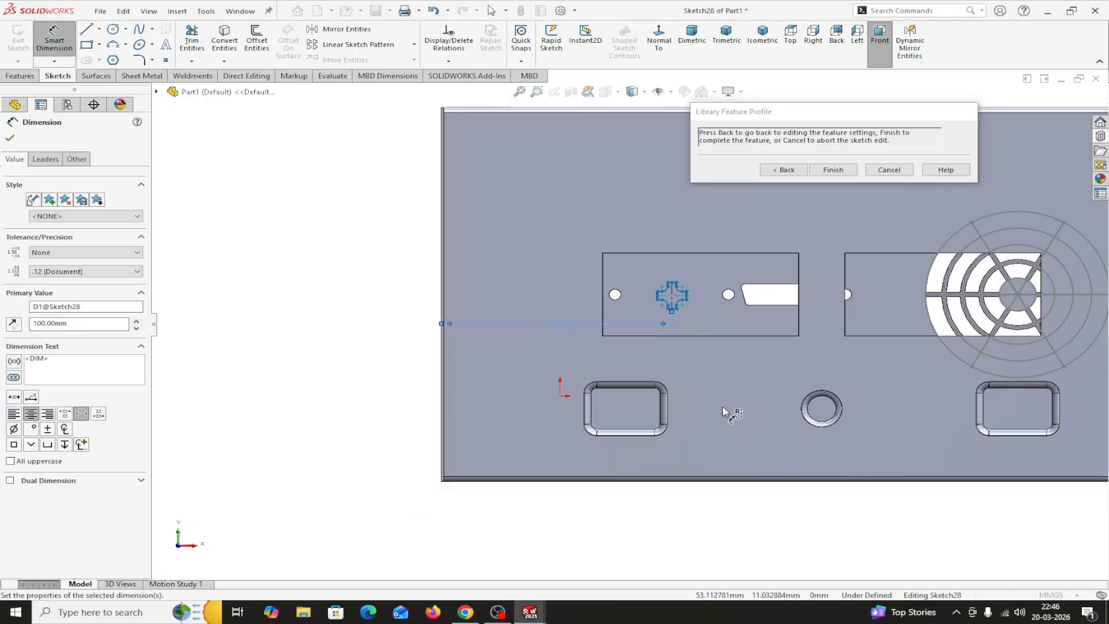
{"action": "scroll", "coordinate": [716, 392], "scroll_direction": "down", "scroll_amount": 1}
{"action": "scroll", "coordinate": [719, 395], "scroll_direction": "down", "scroll_amount": 1}
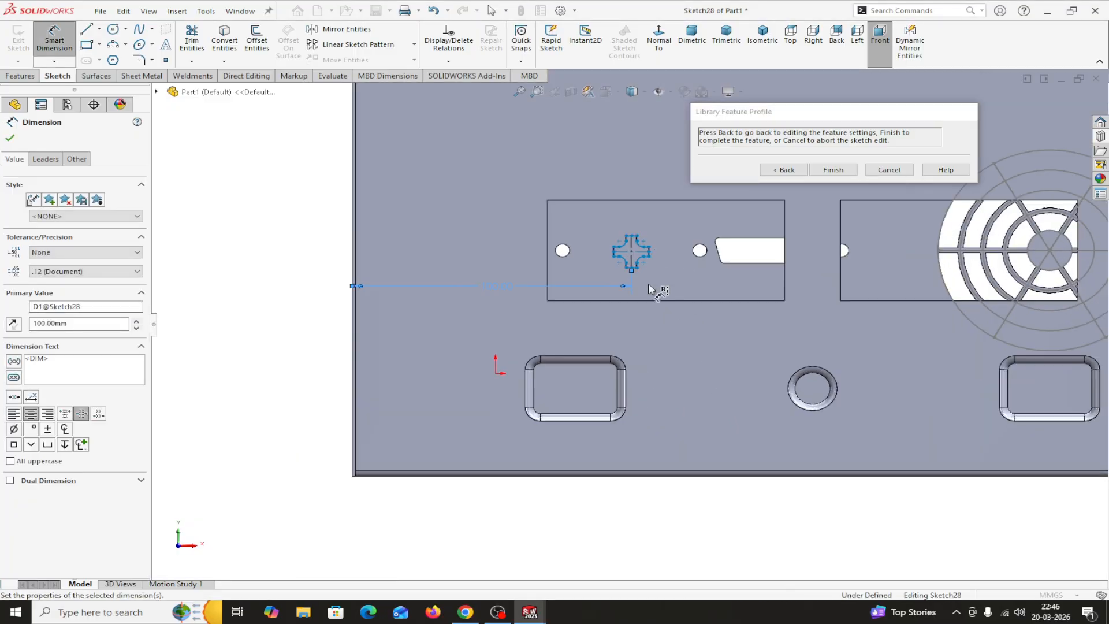
{"action": "left_click", "coordinate": [640, 253]}
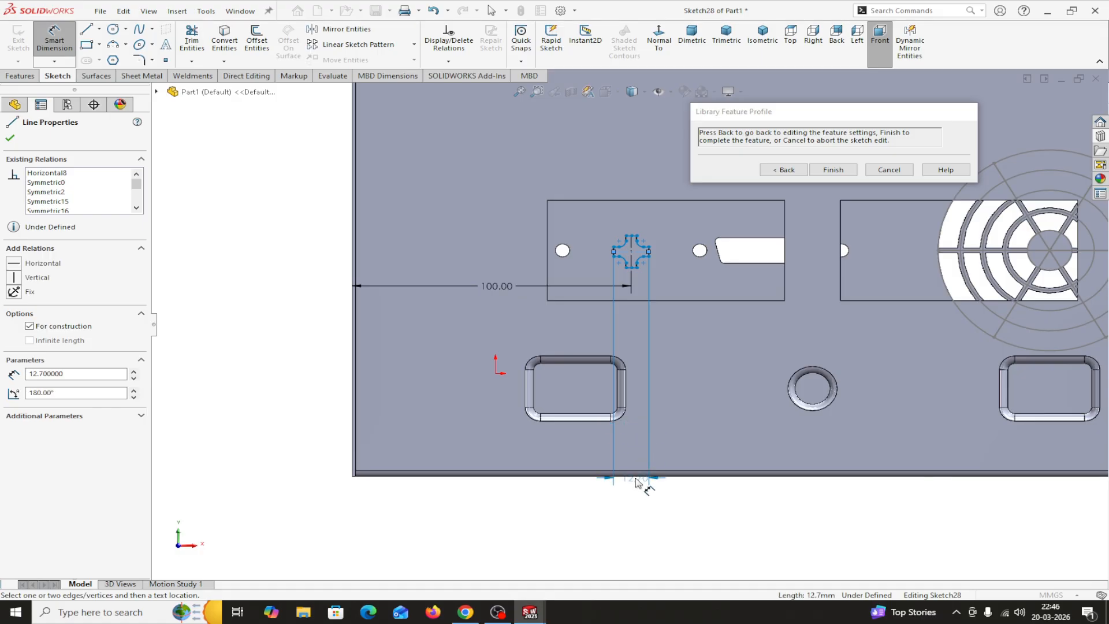
{"action": "left_click", "coordinate": [636, 476]}
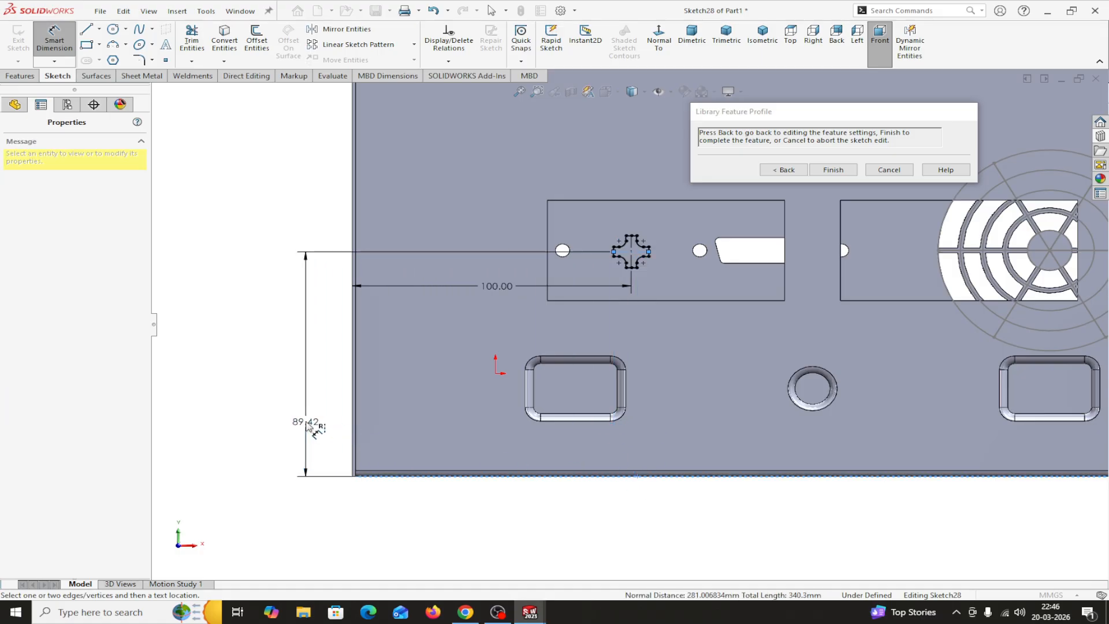
{"action": "left_click", "coordinate": [308, 427]}
{"action": "type", "text": "90"}
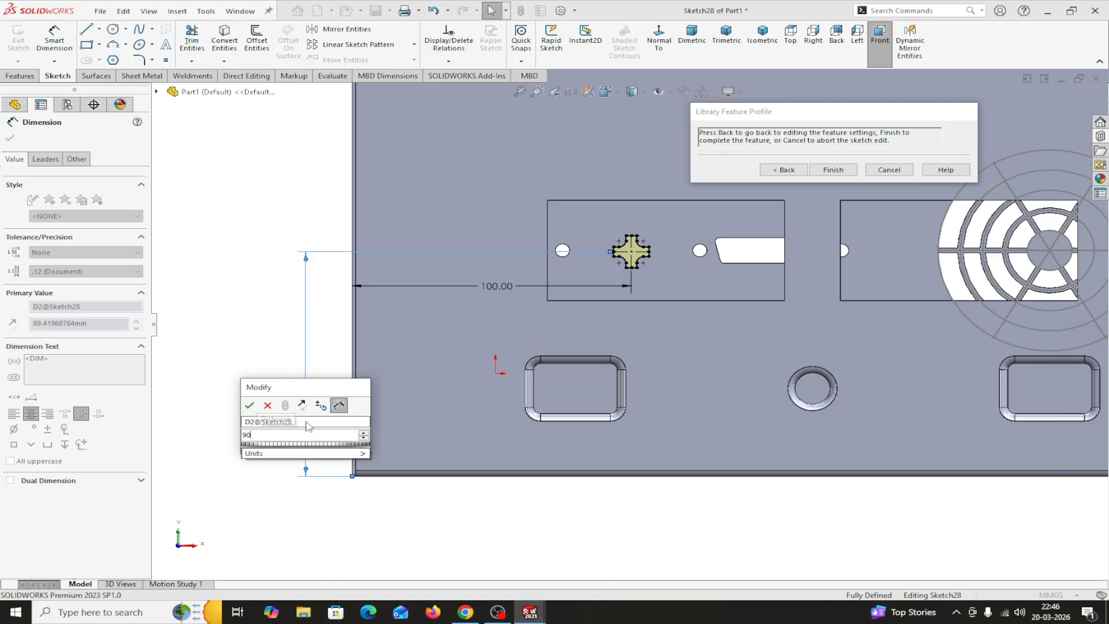
{"action": "left_click", "coordinate": [250, 405]}
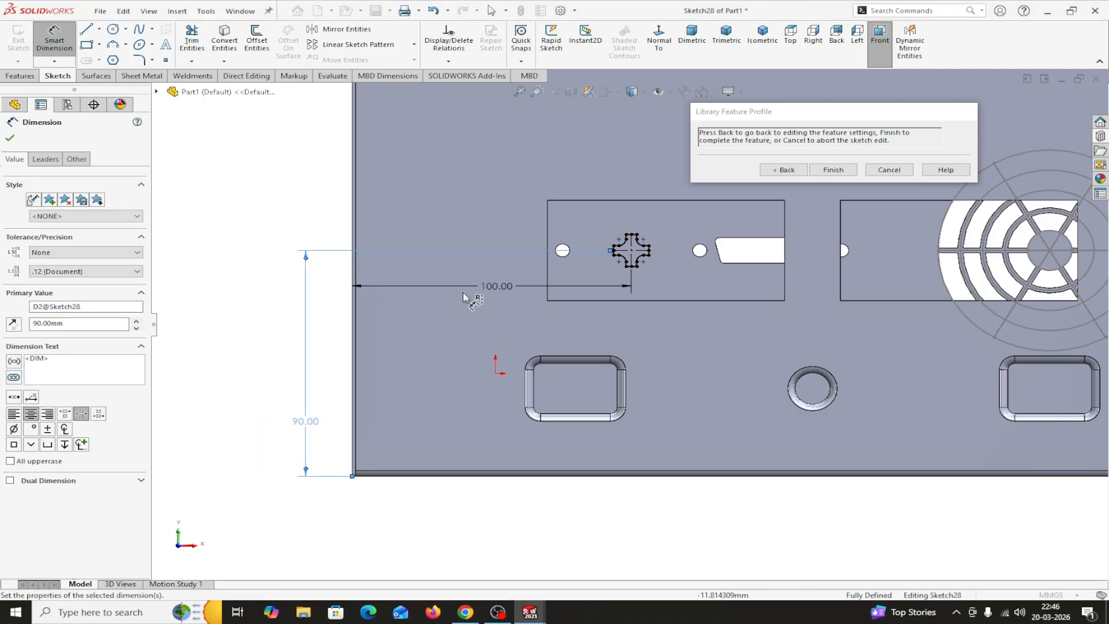
{"action": "left_click", "coordinate": [10, 140]}
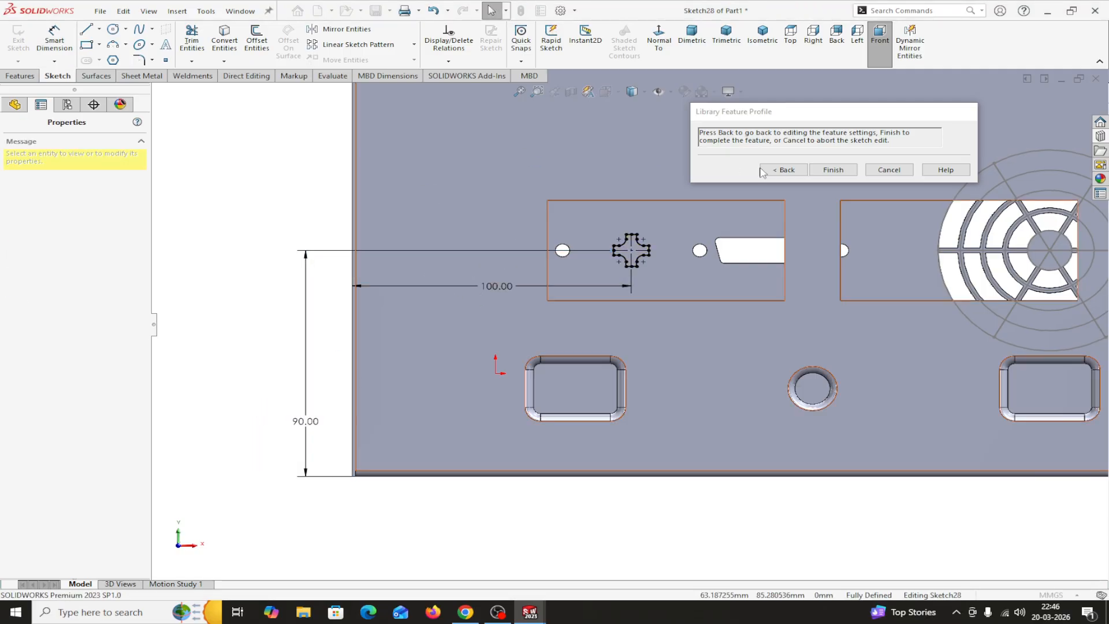
{"action": "left_click", "coordinate": [834, 169]}
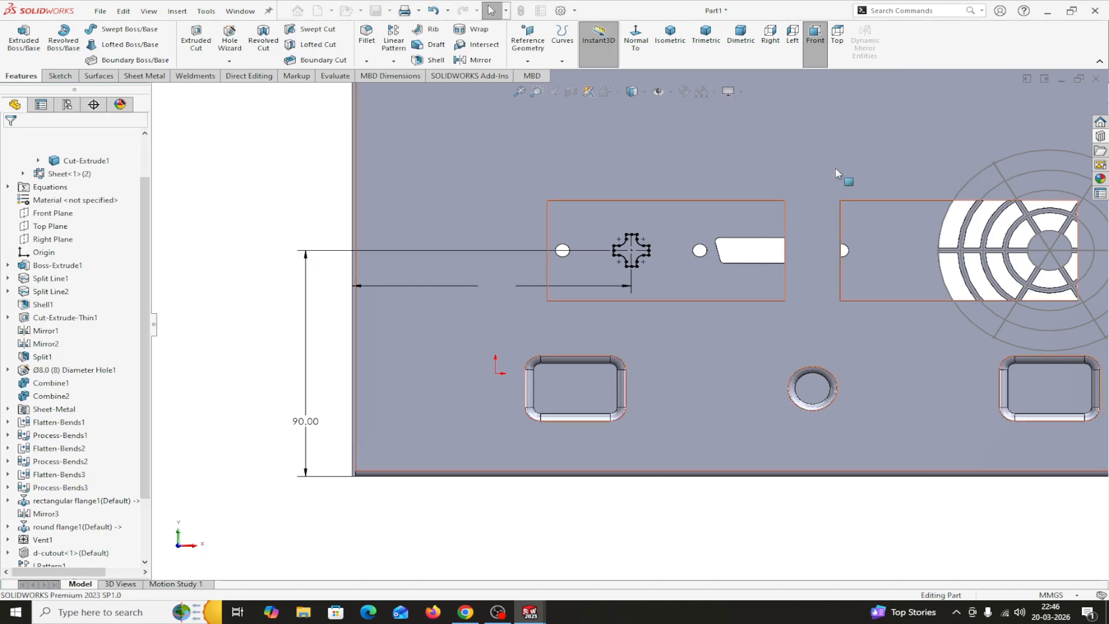
- Examine the box from all sides, checking the back wall cutouts, the vent and the plain side wall
{"action": "scroll", "coordinate": [847, 209], "scroll_direction": "up", "scroll_amount": 5}
{"action": "middle_click_drag", "start_coordinate": [846, 198], "coordinate": [751, 219]}
{"action": "scroll", "coordinate": [748, 217], "scroll_direction": "down", "scroll_amount": 4}
{"action": "scroll", "coordinate": [747, 218], "scroll_direction": "up", "scroll_amount": 4}
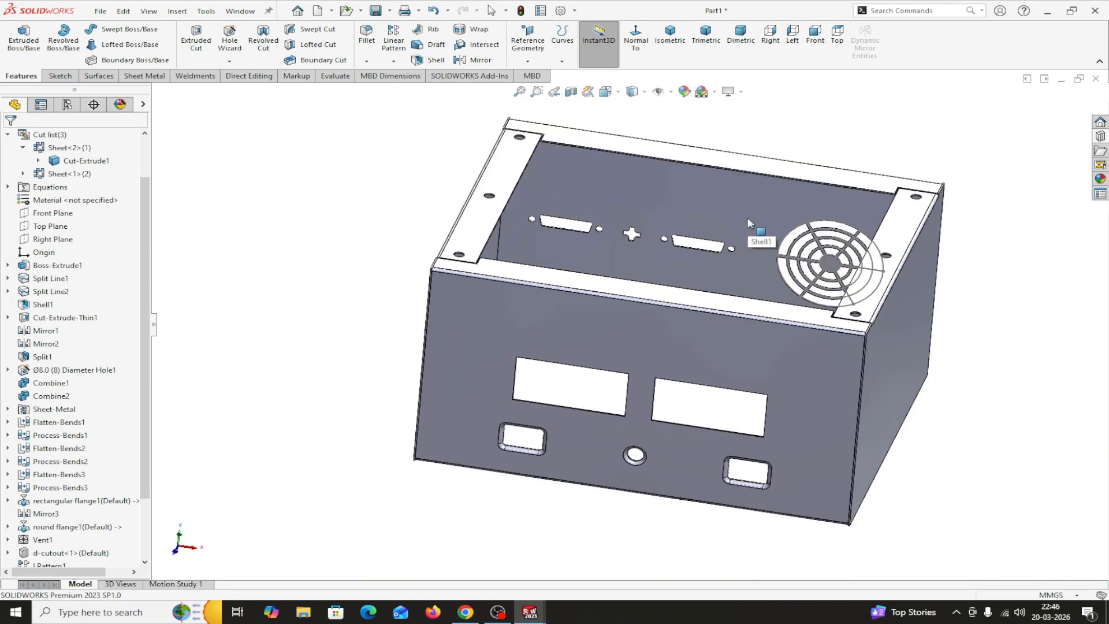
{"action": "middle_click_drag", "start_coordinate": [1007, 255], "coordinate": [979, 270]}
{"action": "scroll", "coordinate": [933, 214], "scroll_direction": "down", "scroll_amount": 4}
{"action": "middle_click_drag", "start_coordinate": [807, 200], "coordinate": [790, 238]}
{"action": "scroll", "coordinate": [625, 246], "scroll_direction": "down", "scroll_amount": 2}
{"action": "scroll", "coordinate": [625, 241], "scroll_direction": "up", "scroll_amount": 8}
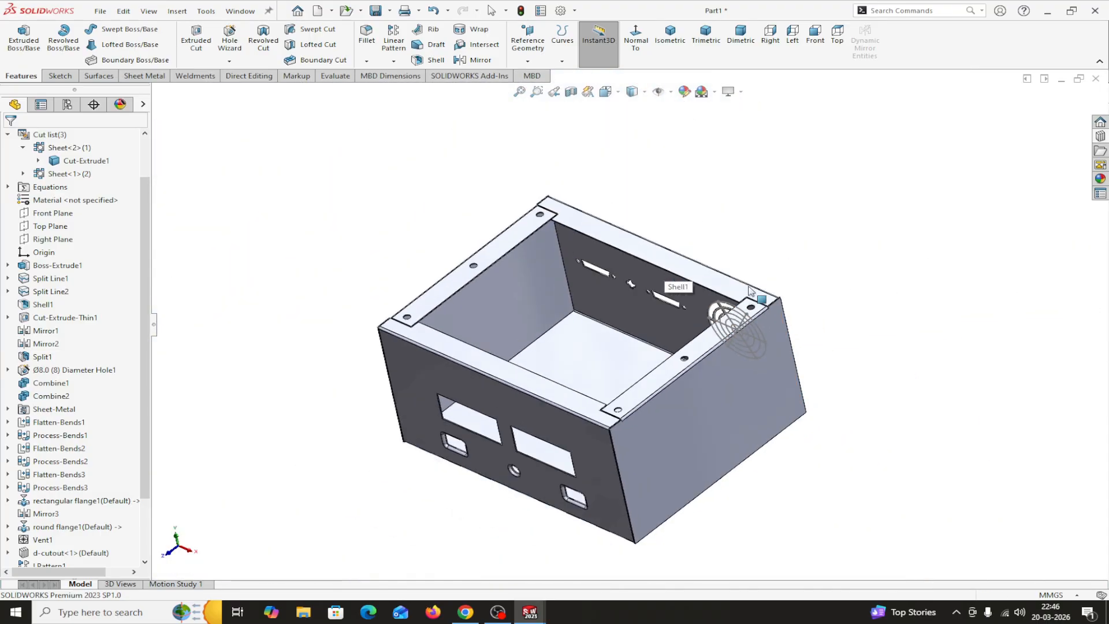
{"action": "middle_click_drag", "start_coordinate": [904, 358], "coordinate": [922, 280]}
{"action": "scroll", "coordinate": [900, 343], "scroll_direction": "down", "scroll_amount": 2}
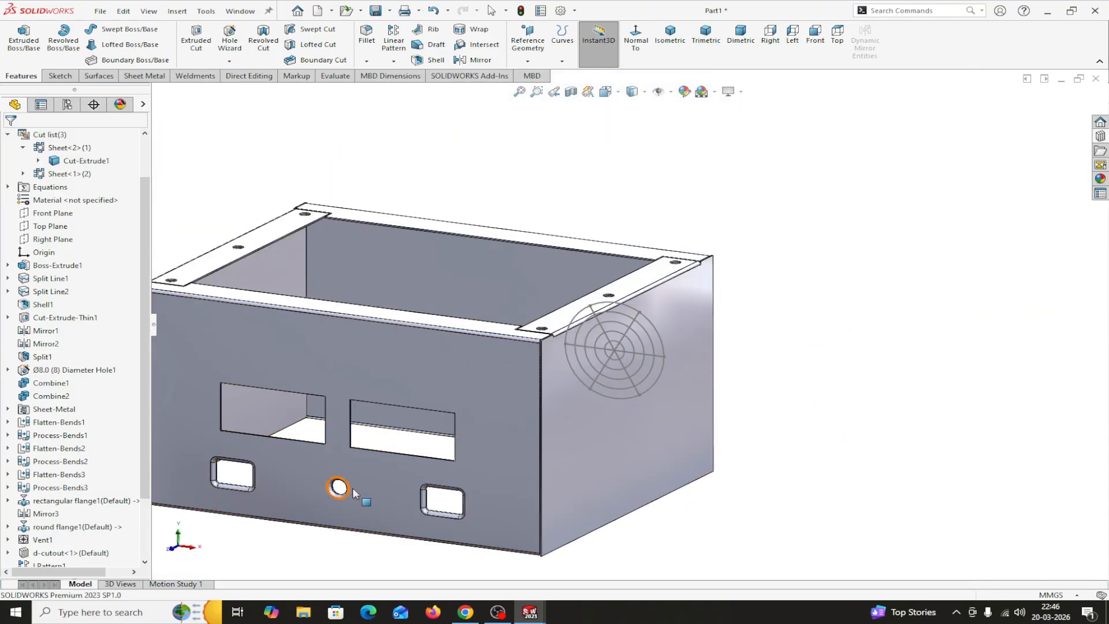
{"action": "middle_click_drag", "start_coordinate": [882, 387], "coordinate": [711, 461]}
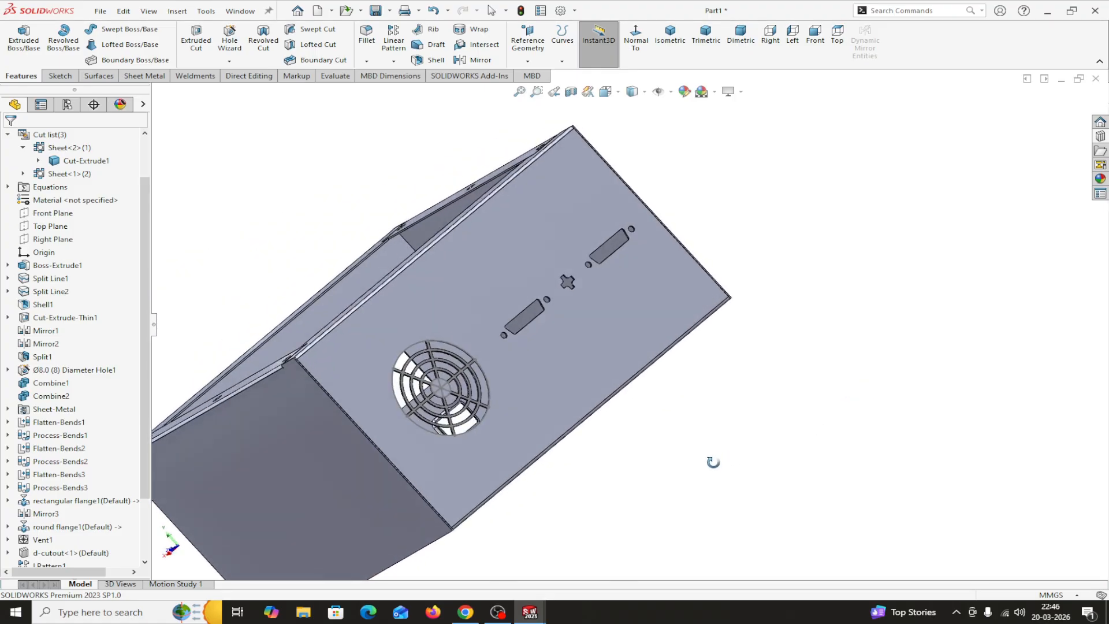
{"action": "middle_click_drag", "start_coordinate": [759, 402], "coordinate": [904, 256]}
{"action": "scroll", "coordinate": [676, 356], "scroll_direction": "down", "scroll_amount": 2}
{"action": "middle_click_drag", "start_coordinate": [925, 360], "coordinate": [889, 399]}
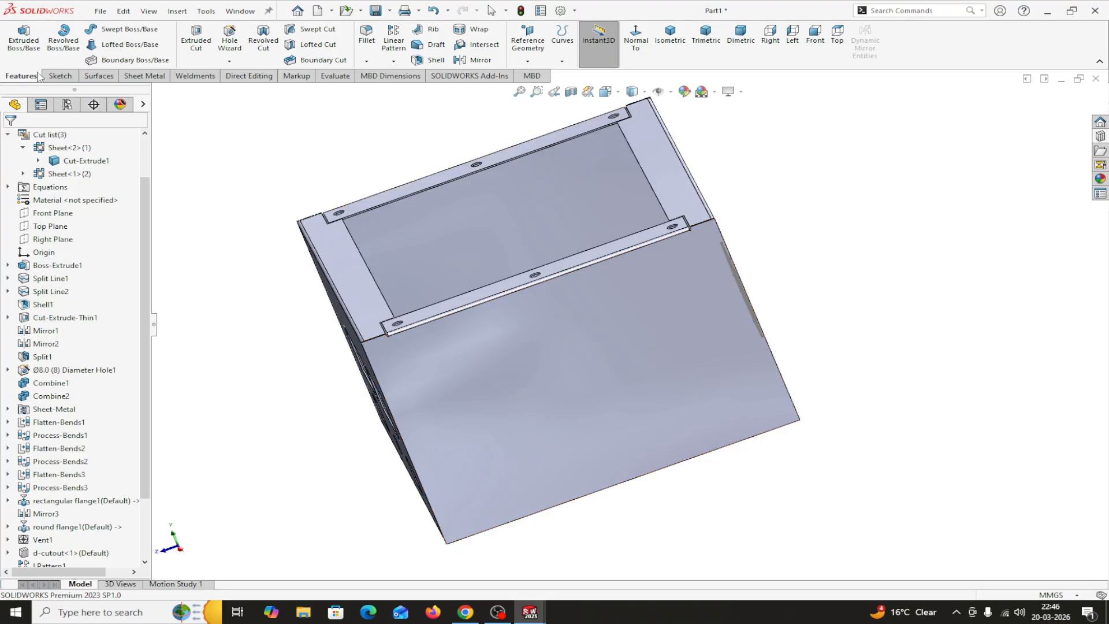
- Start a Fill Pattern using the outer face of the box's right side wall as the fill boundary
{"action": "left_click", "coordinate": [393, 61]}
{"action": "left_click", "coordinate": [392, 62]}
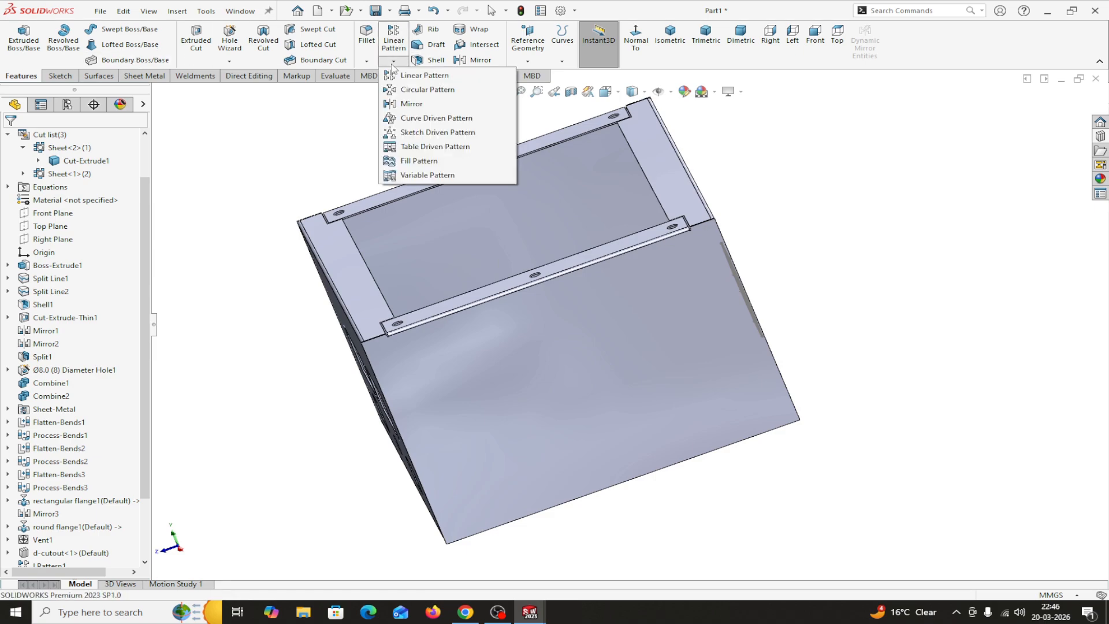
{"action": "left_click", "coordinate": [407, 162]}
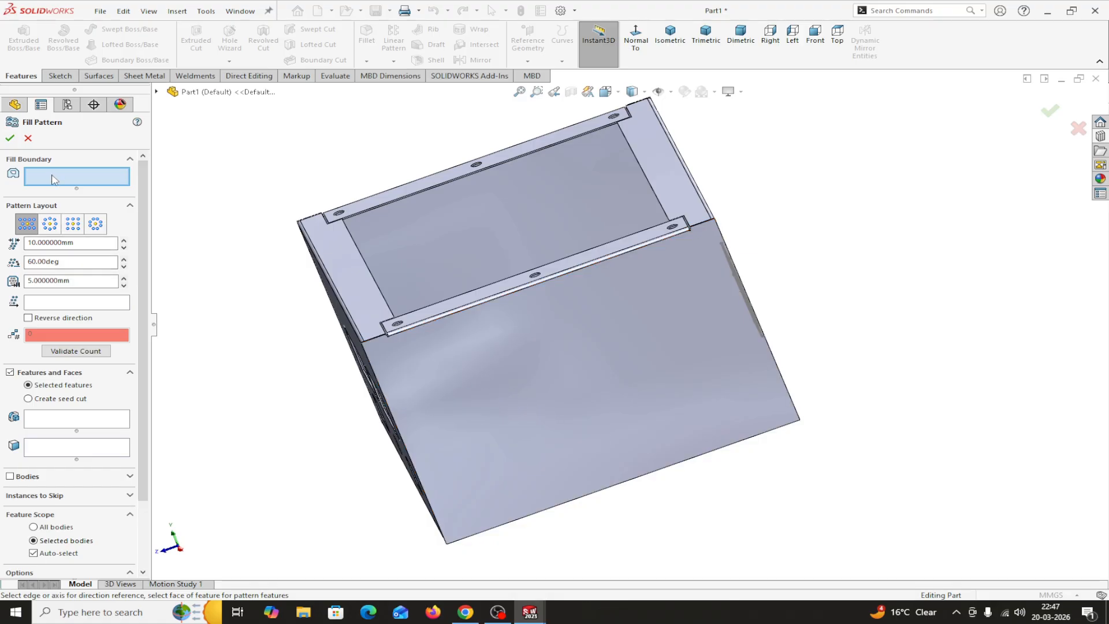
{"action": "left_click", "coordinate": [496, 400]}
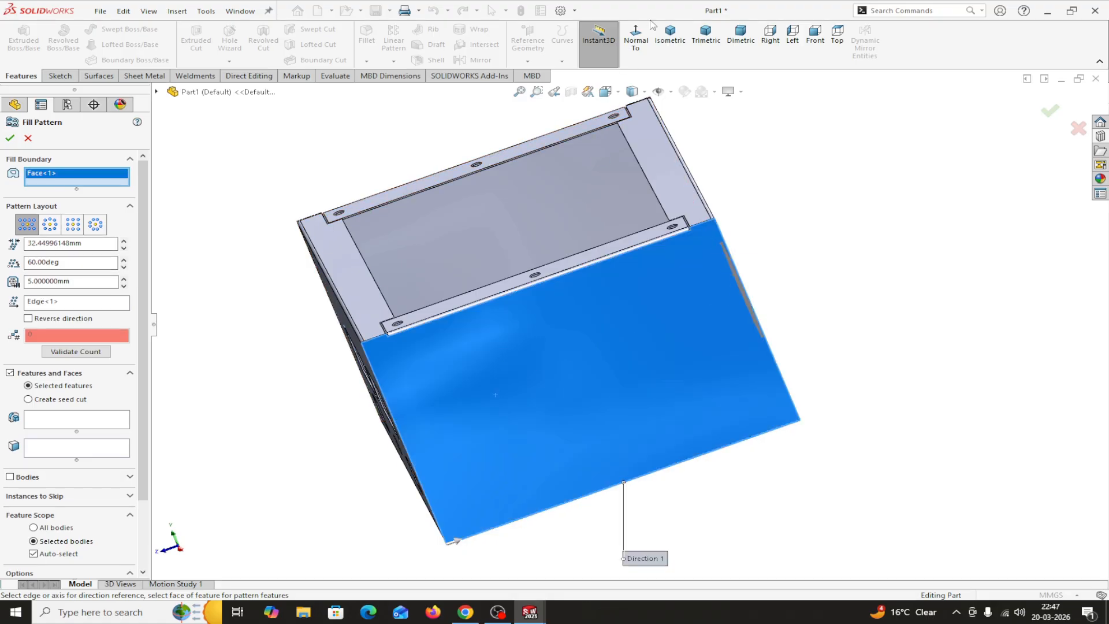
{"action": "left_click", "coordinate": [636, 38]}
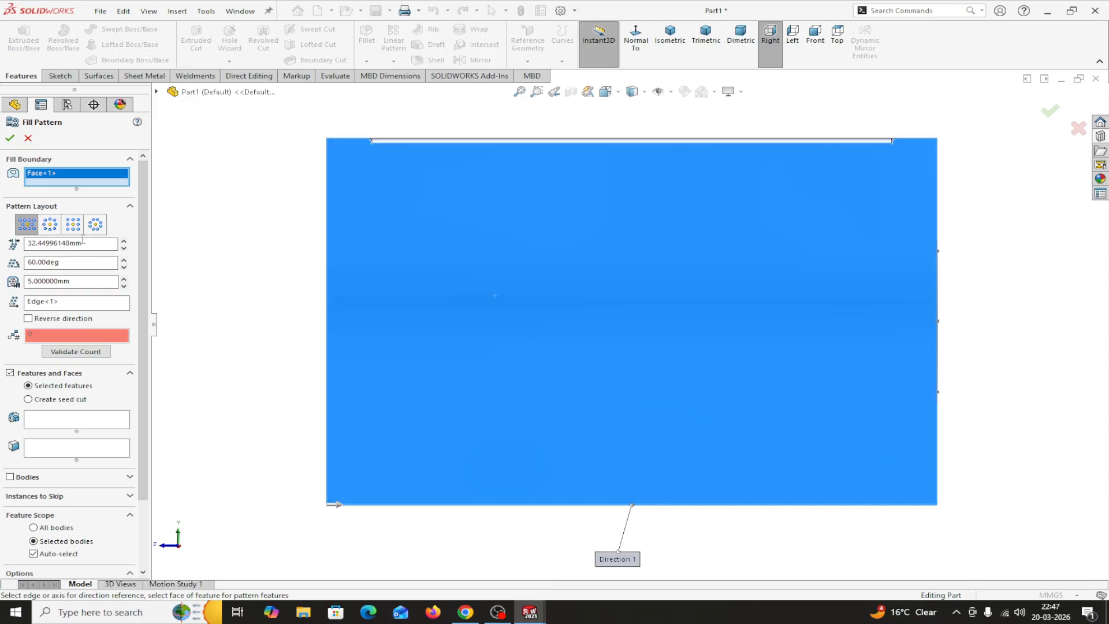
- Set the fill pattern's instance spacing to 20 mm and its stagger angle to 30 degrees
{"action": "left_click_drag", "start_coordinate": [79, 243], "coordinate": [25, 244]}
{"action": "type", "text": "2"}
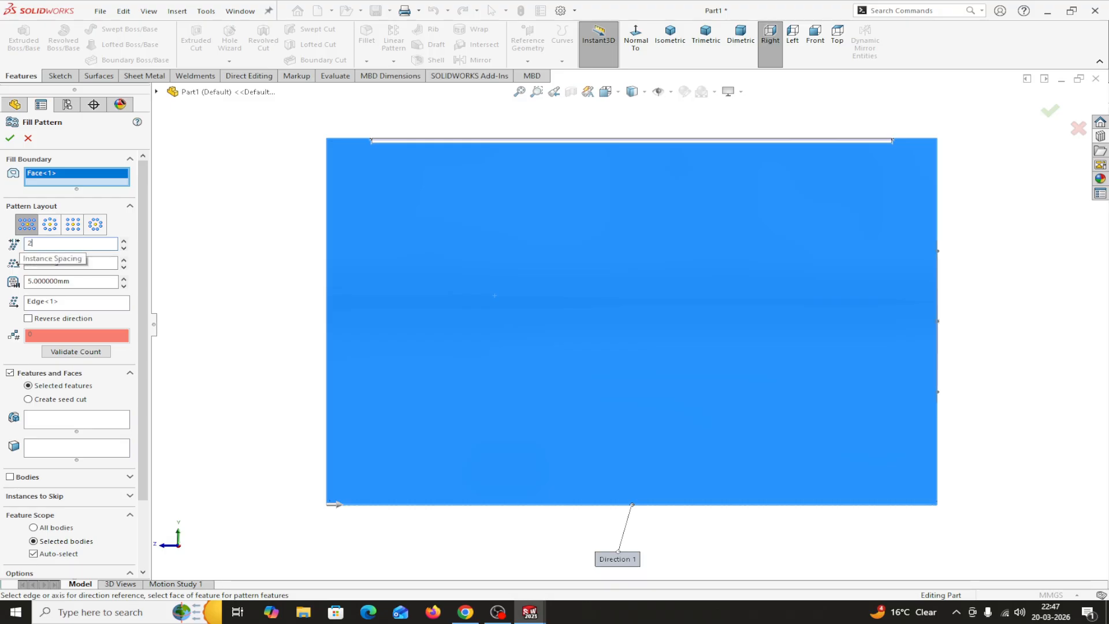
{"action": "type", "text": "0"}
{"action": "key", "text": "Return"}
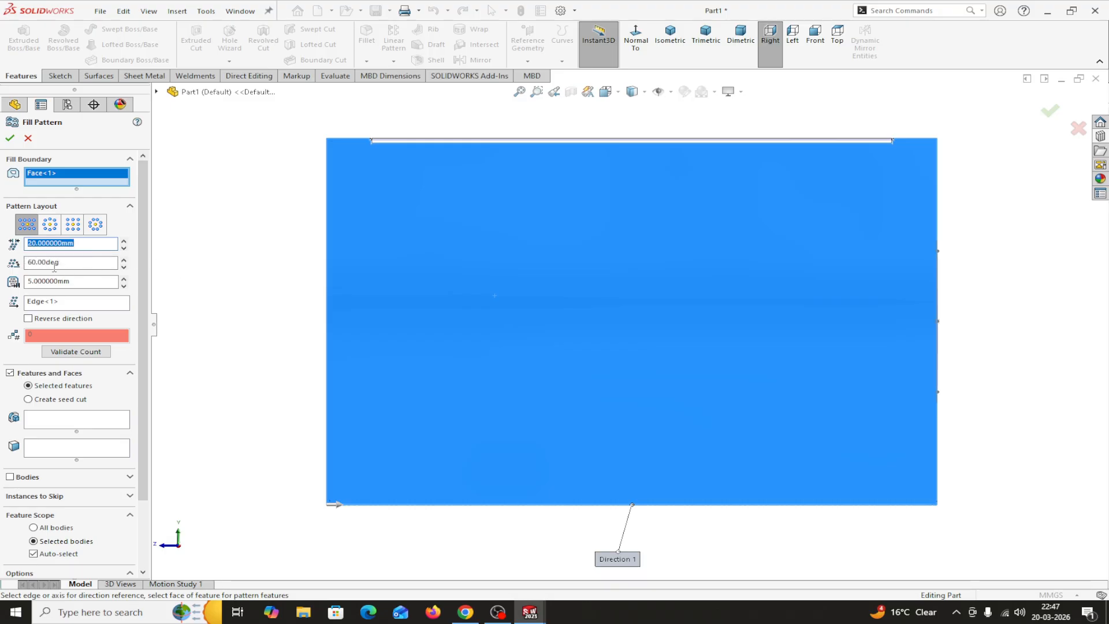
{"action": "left_click_drag", "start_coordinate": [71, 262], "coordinate": [30, 265]}
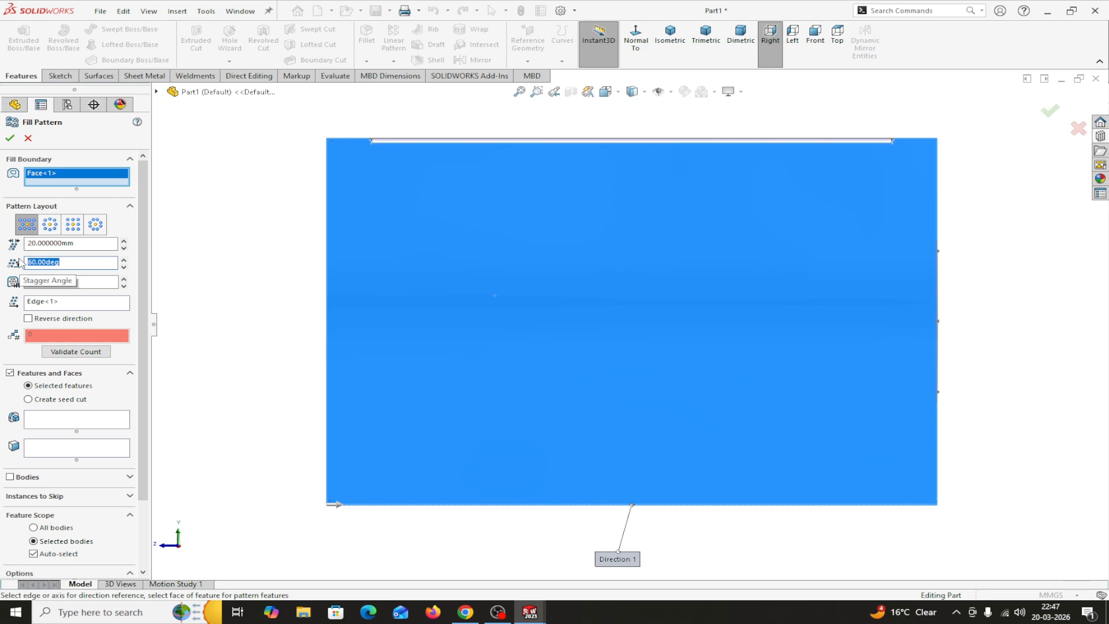
{"action": "type", "text": "30"}
{"action": "key", "text": "Return"}
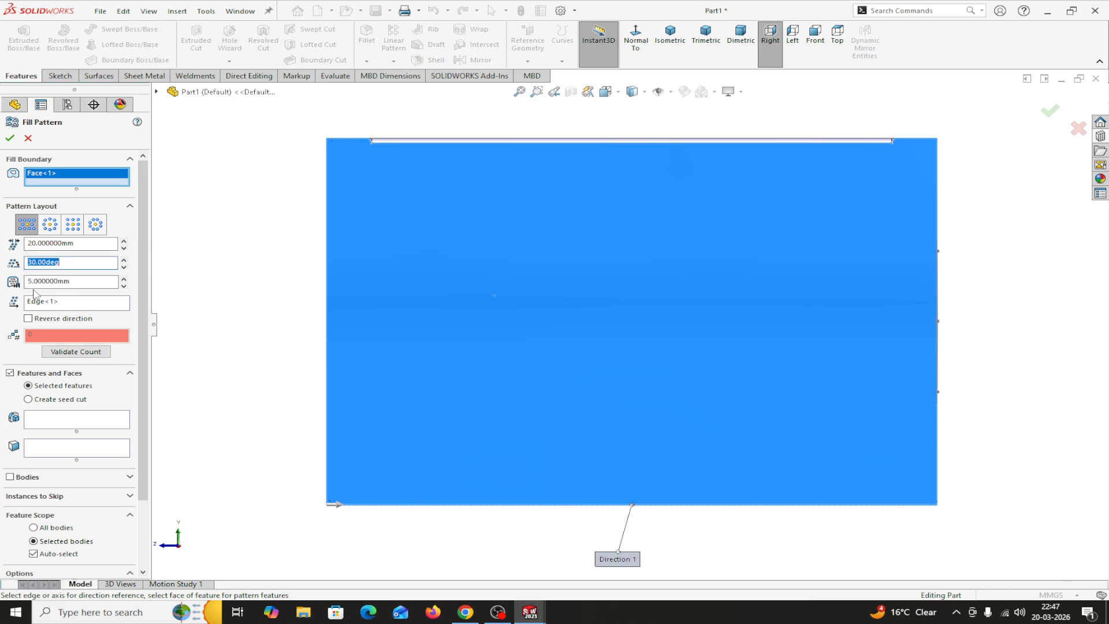
{"action": "left_click_drag", "start_coordinate": [70, 283], "coordinate": [41, 283]}
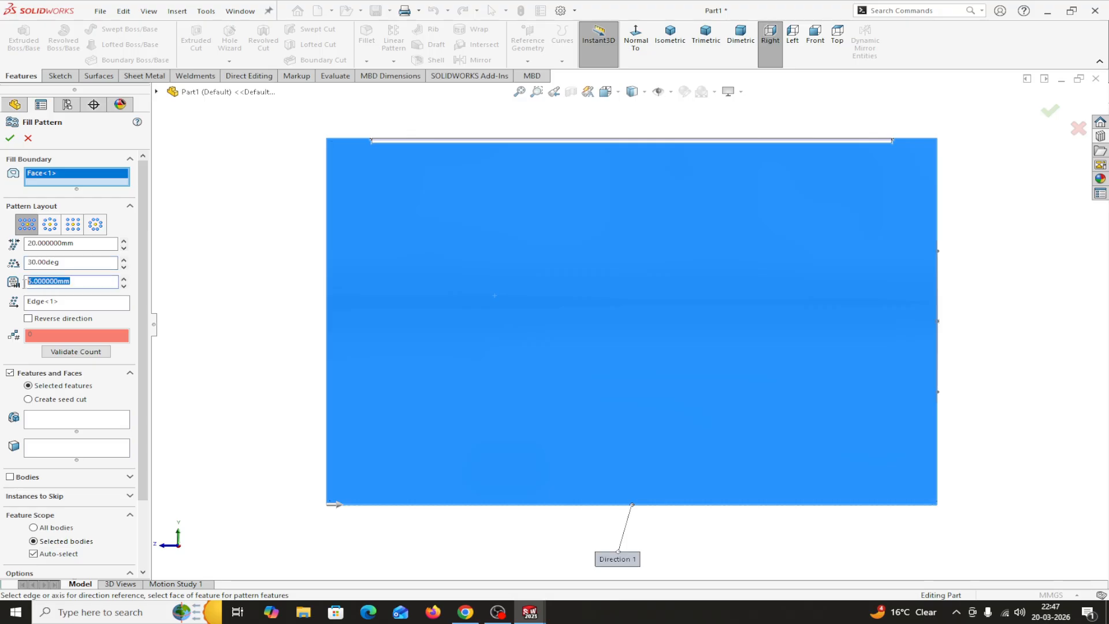
- Clear the pattern direction reference and select the lower edge of the side wall face as the direction
{"action": "right_click", "coordinate": [82, 304]}
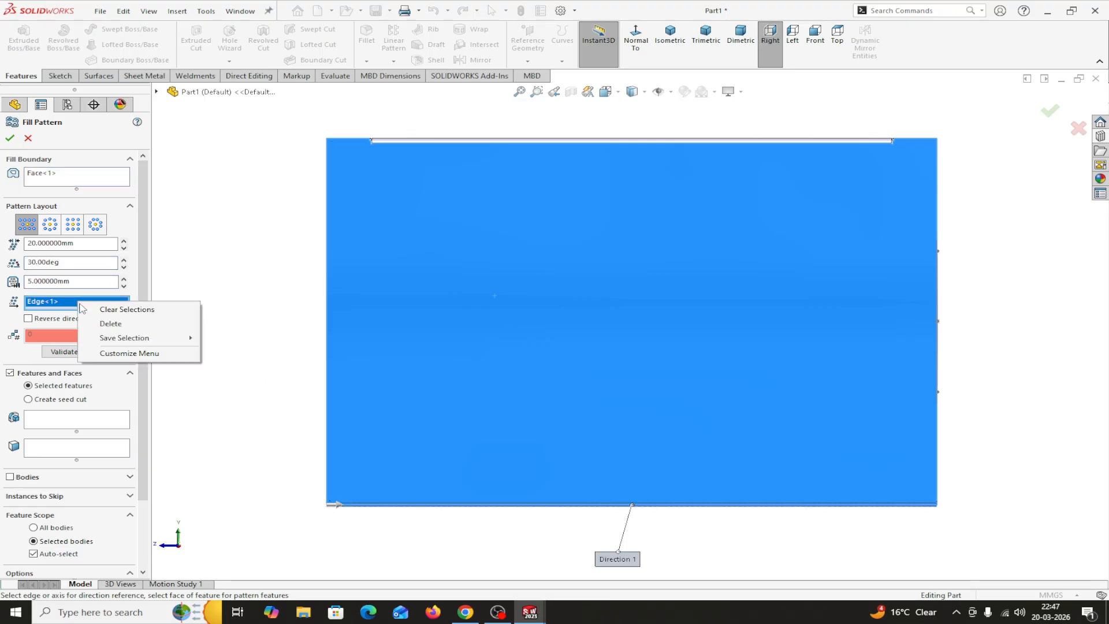
{"action": "left_click", "coordinate": [89, 311]}
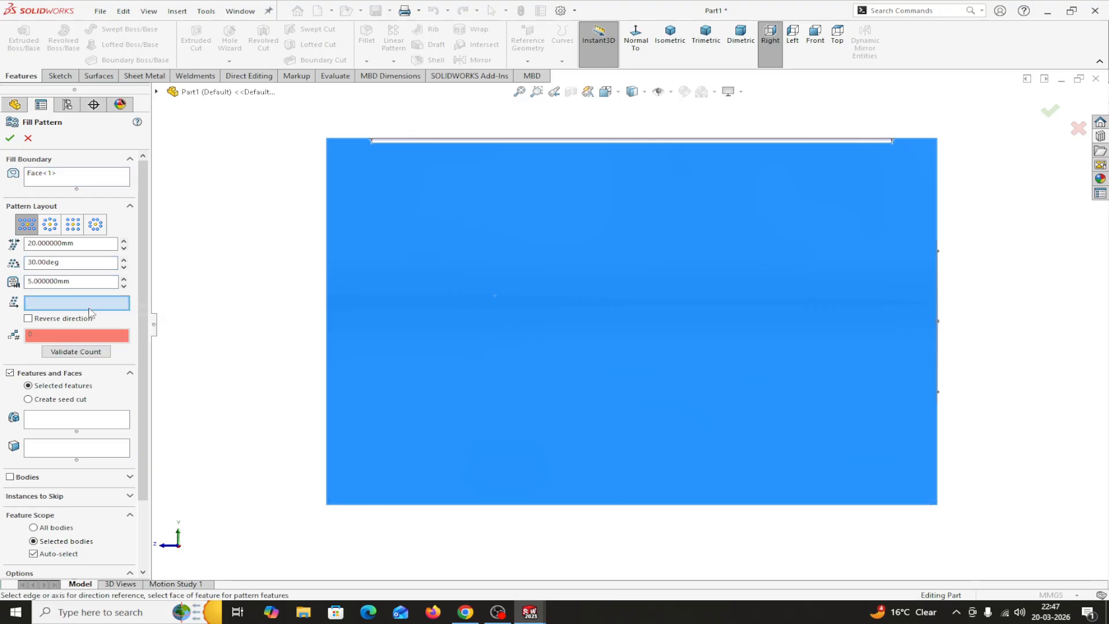
{"action": "left_click", "coordinate": [347, 505]}
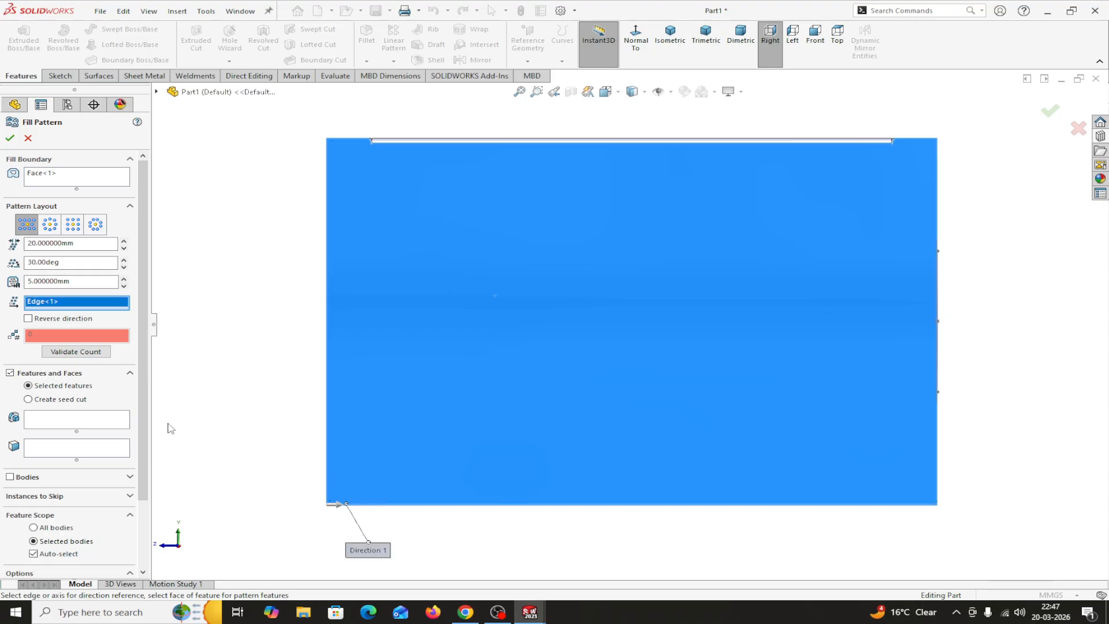
- Use a created circular seed cut of 8 mm diameter after trying the other shapes, and finish the fill pattern
{"action": "scroll", "coordinate": [143, 375], "scroll_direction": "down", "scroll_amount": 3}
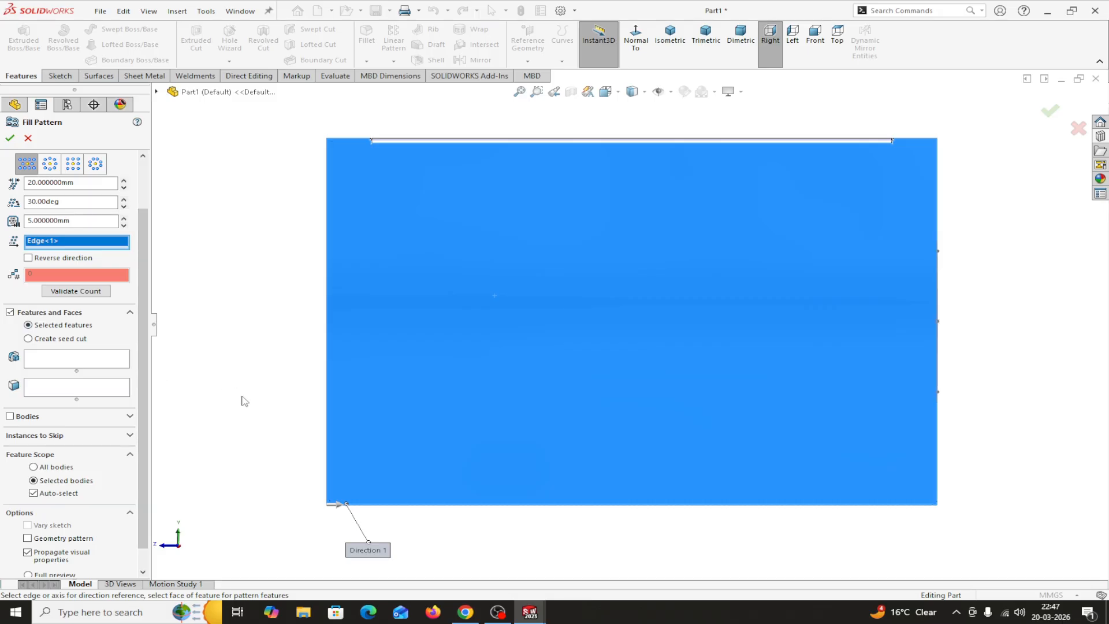
{"action": "left_click", "coordinate": [29, 339]}
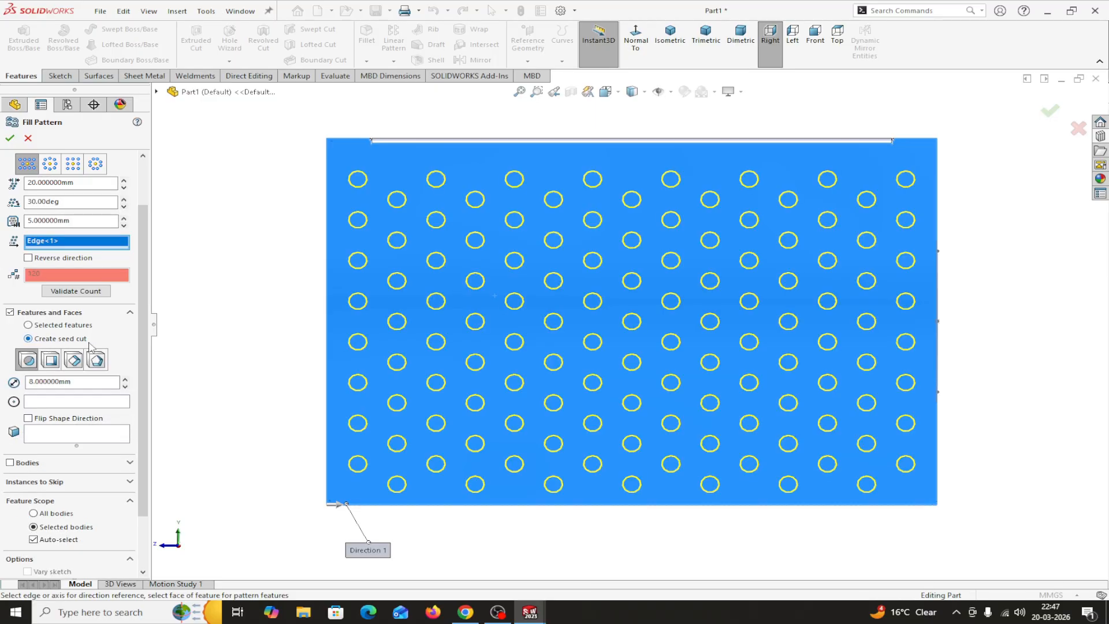
{"action": "left_click", "coordinate": [32, 361]}
{"action": "left_click", "coordinate": [51, 360]}
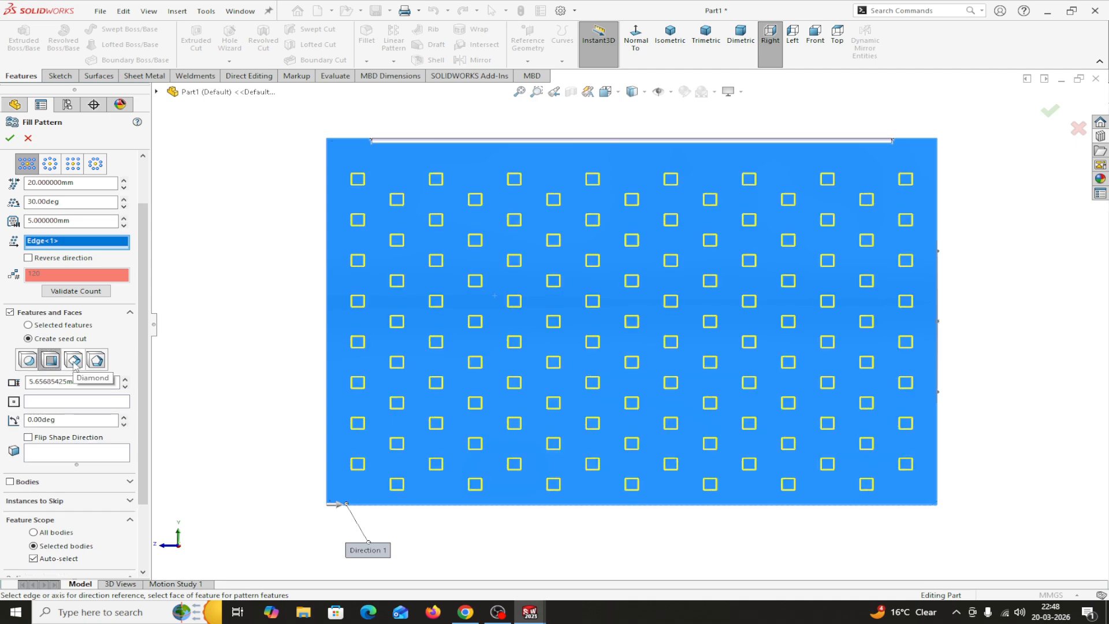
{"action": "left_click", "coordinate": [74, 361]}
{"action": "left_click", "coordinate": [96, 360]}
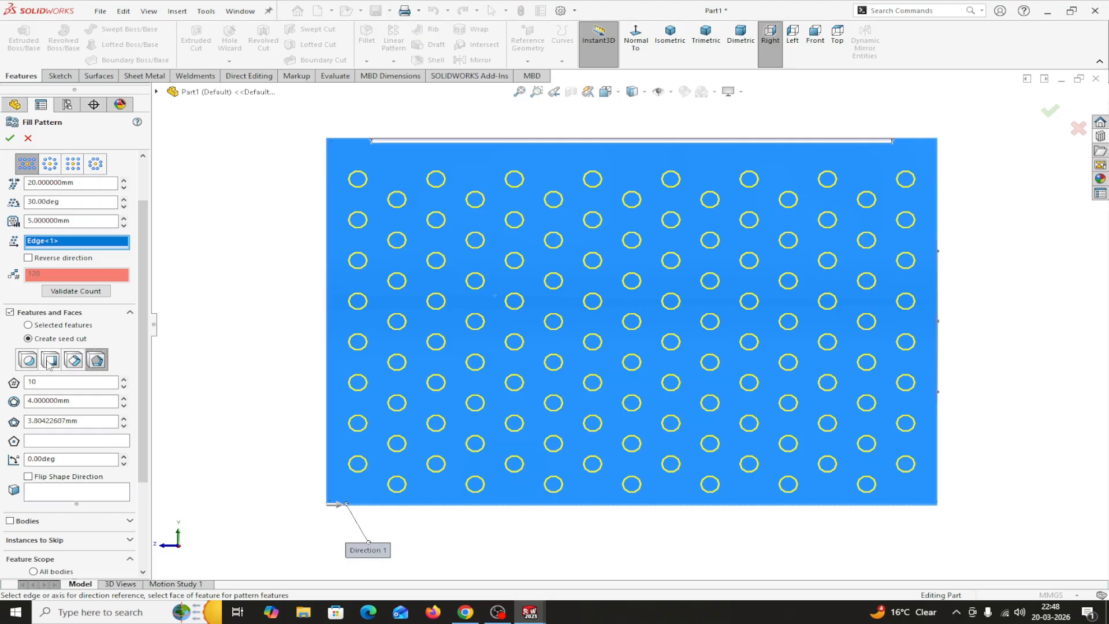
{"action": "left_click", "coordinate": [28, 359]}
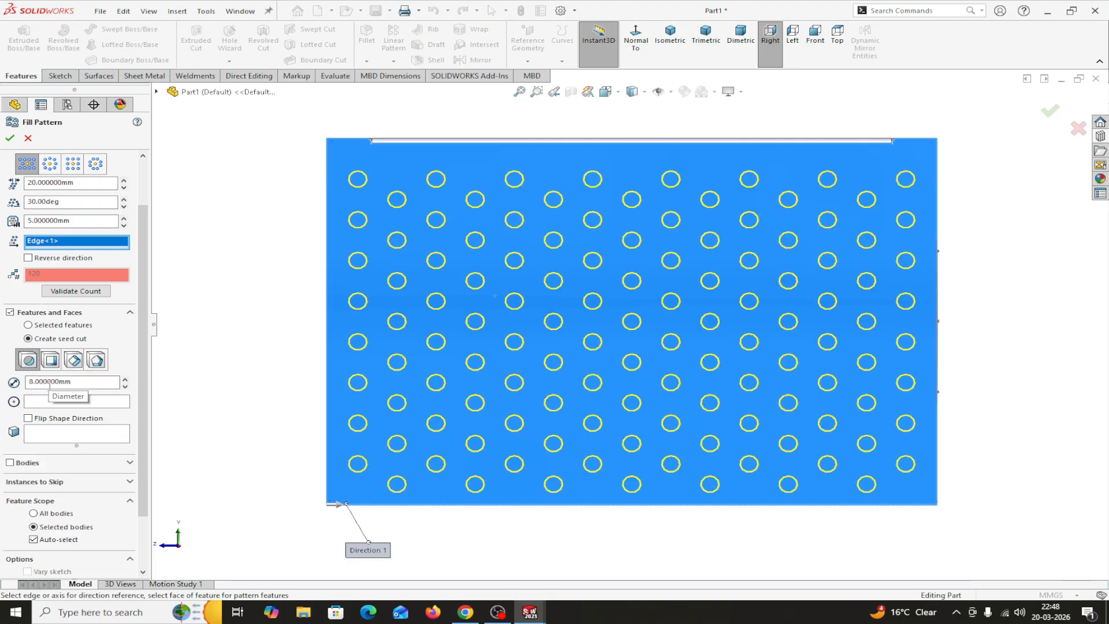
{"action": "scroll", "coordinate": [142, 333], "scroll_direction": "up", "scroll_amount": 3}
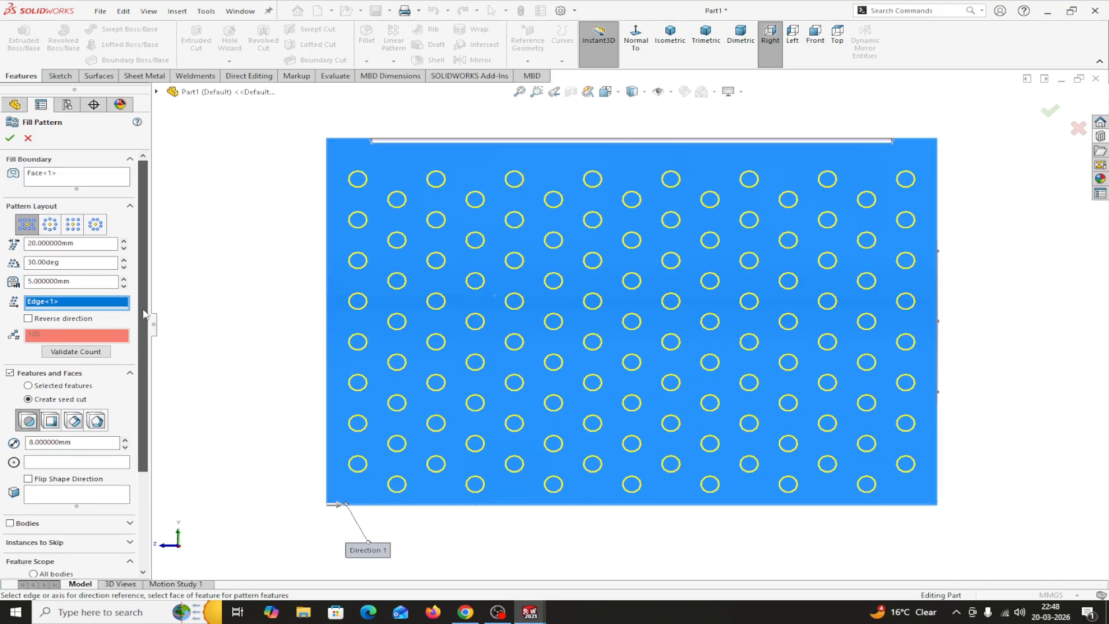
{"action": "middle_click_drag", "start_coordinate": [230, 344], "coordinate": [246, 386]}
{"action": "scroll", "coordinate": [246, 386], "scroll_direction": "up", "scroll_amount": 1}
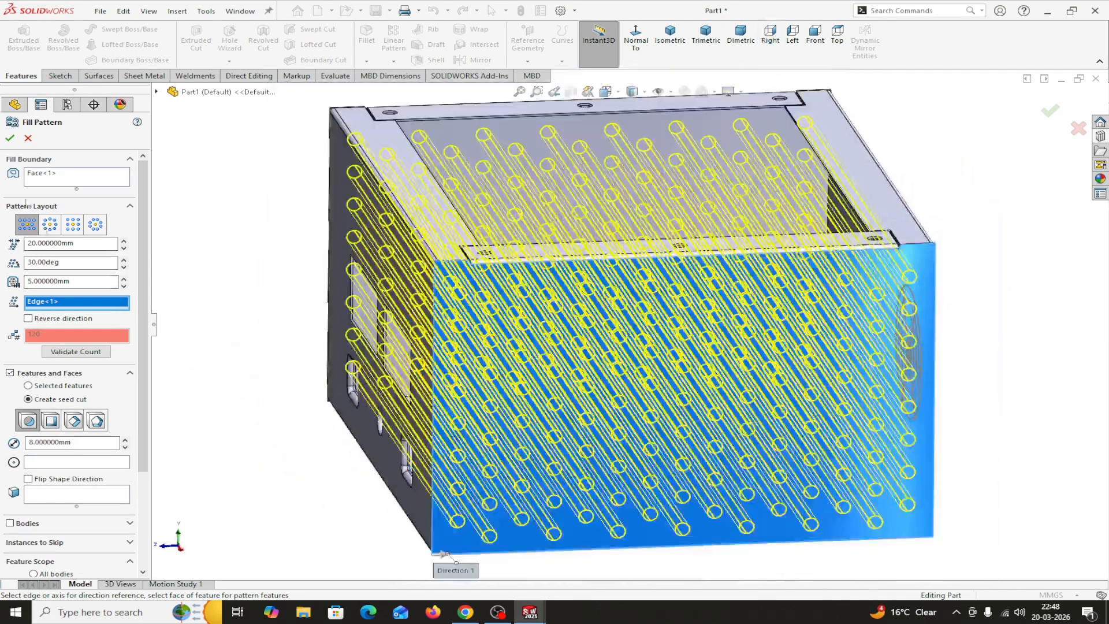
{"action": "left_click", "coordinate": [10, 138]}
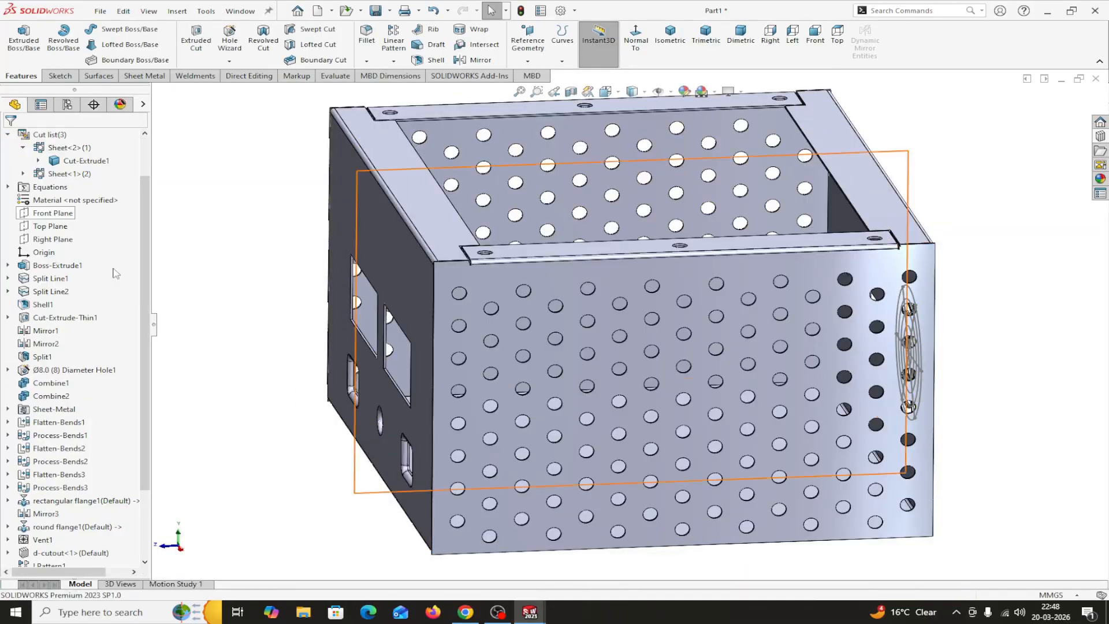
- Apply a cyan appearance (RGB 0, 255, 255) to the perforated right side wall body only, not to the Fill Pattern feature
{"action": "middle_click_drag", "start_coordinate": [199, 347], "coordinate": [229, 340]}
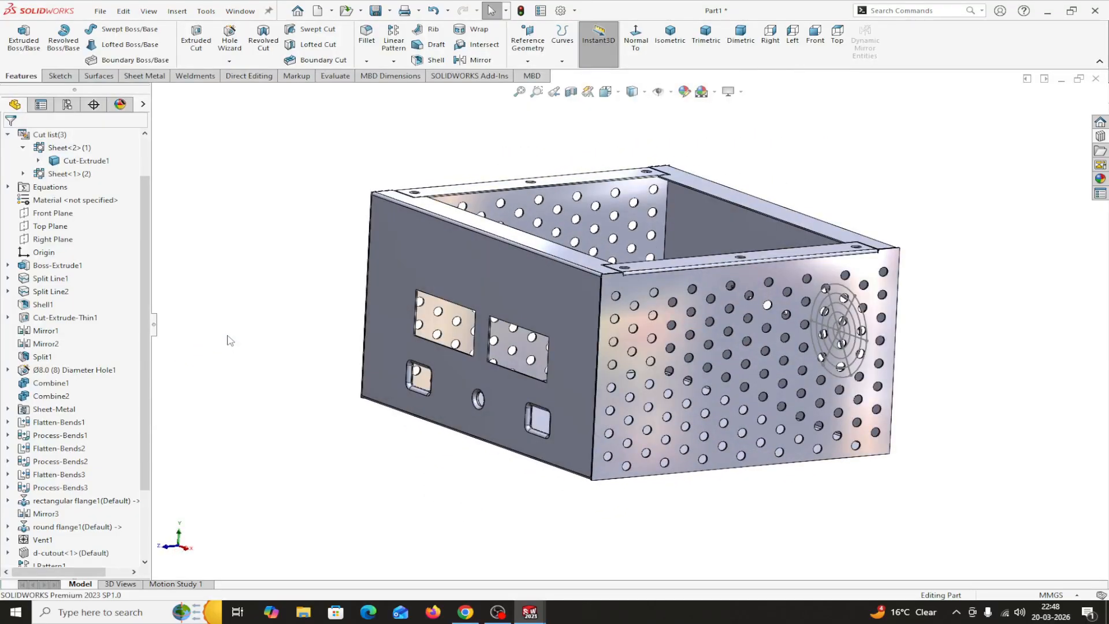
{"action": "middle_click_drag", "start_coordinate": [843, 399], "coordinate": [749, 442]}
{"action": "scroll", "coordinate": [735, 422], "scroll_direction": "down", "scroll_amount": 1}
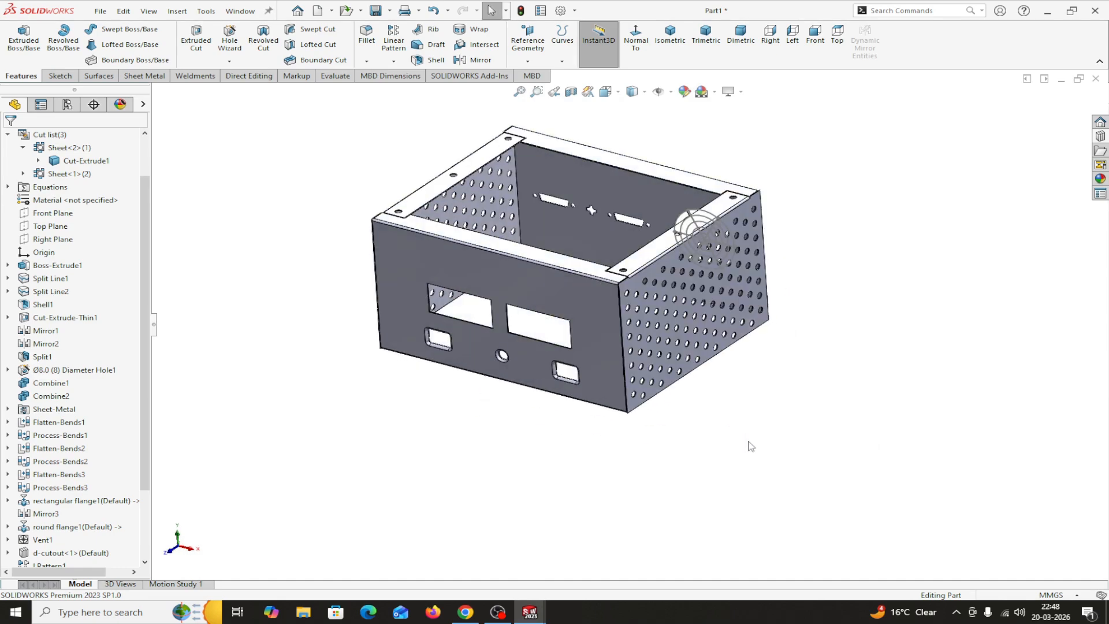
{"action": "left_click", "coordinate": [684, 93]}
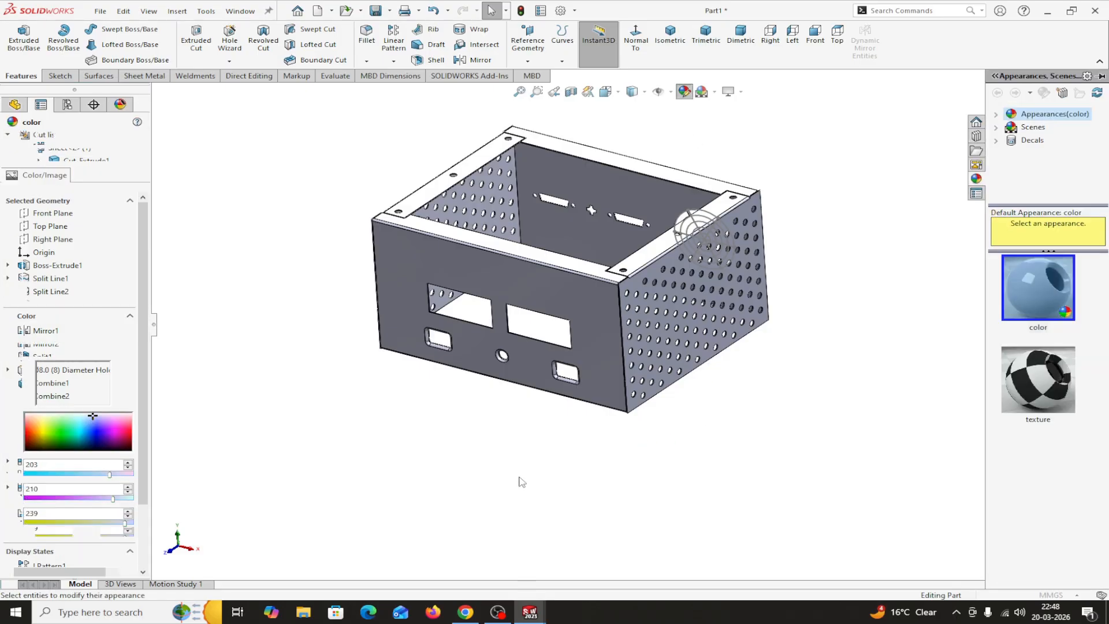
{"action": "right_click", "coordinate": [78, 243]}
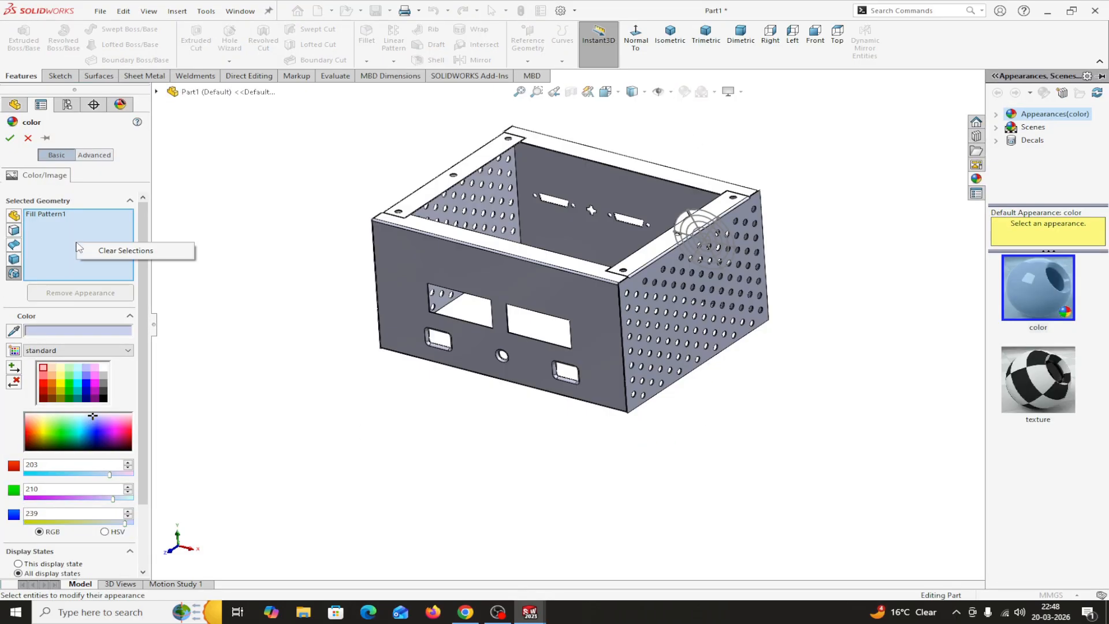
{"action": "left_click", "coordinate": [102, 252]}
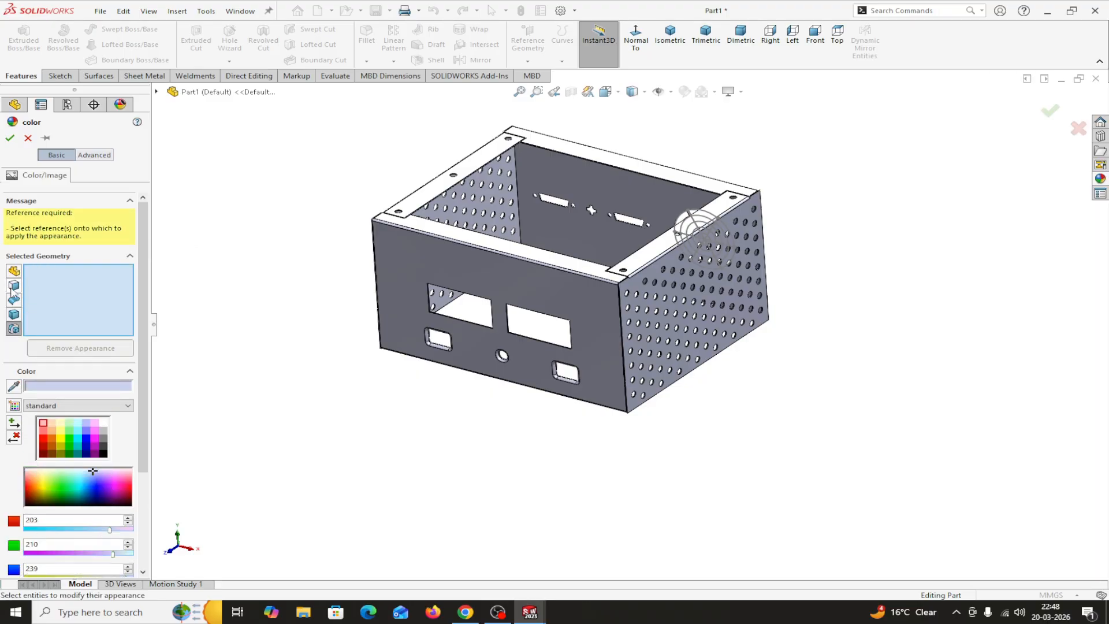
{"action": "left_click", "coordinate": [14, 315]}
{"action": "left_click", "coordinate": [682, 324]}
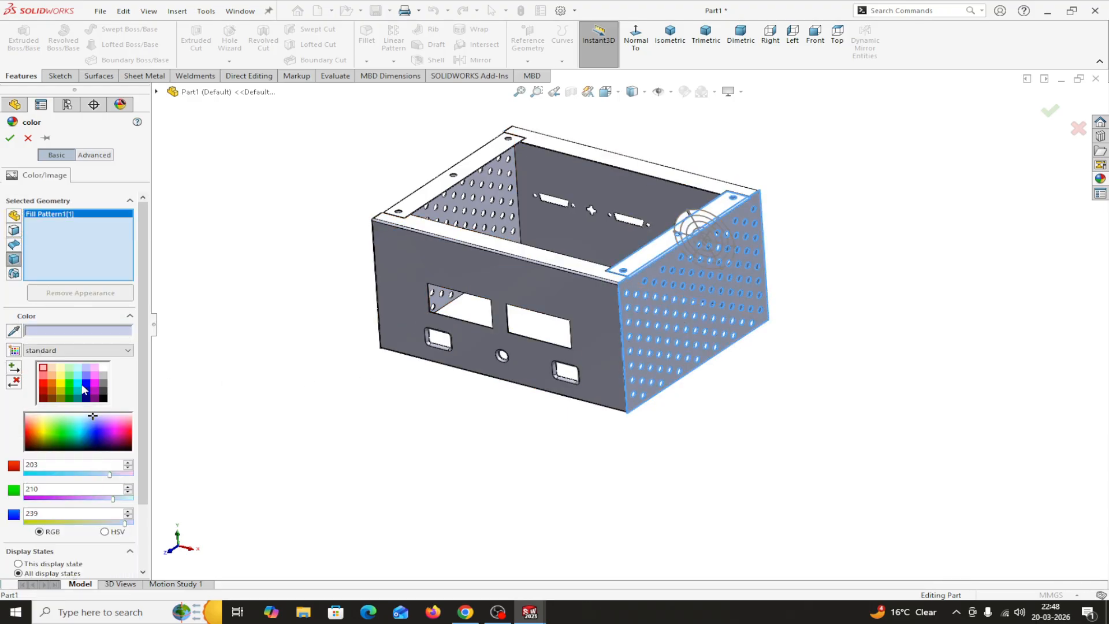
{"action": "left_click", "coordinate": [77, 384]}
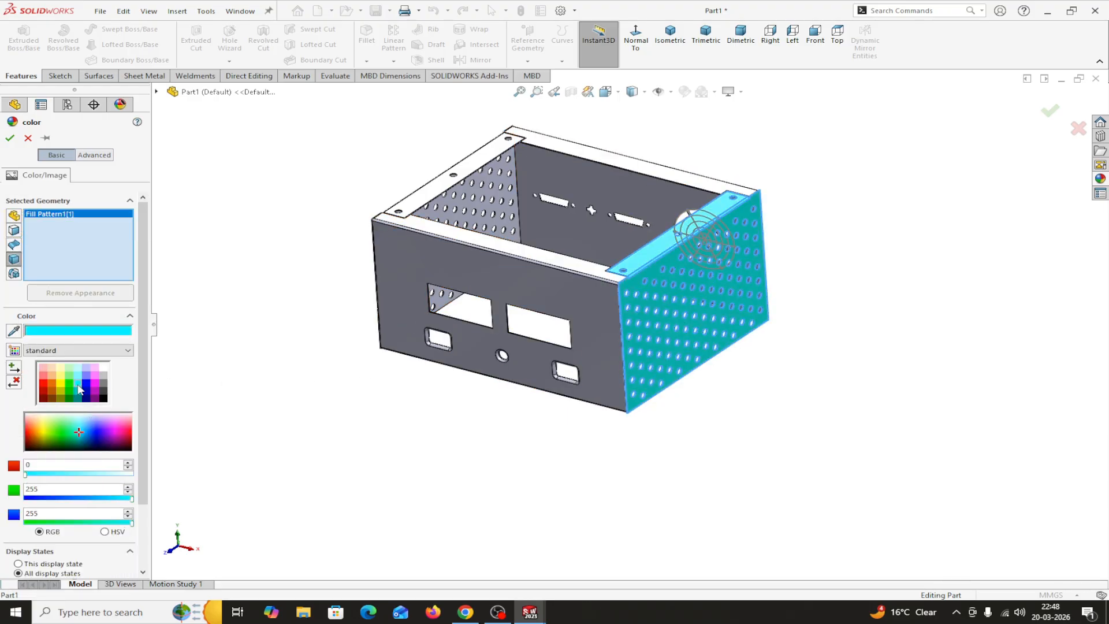
{"action": "left_click", "coordinate": [9, 138]}
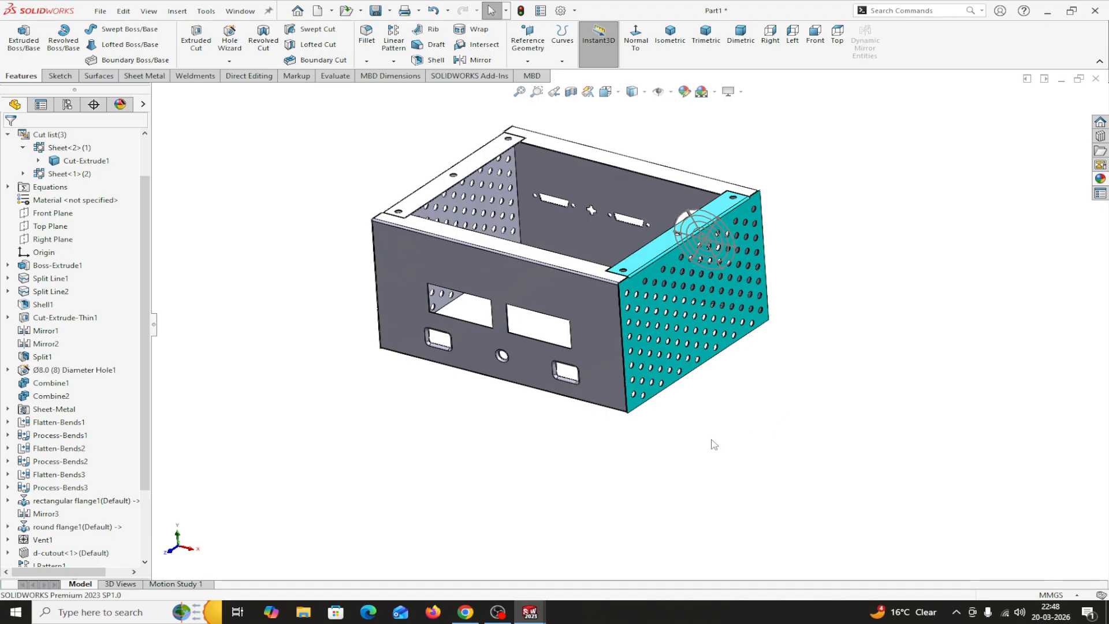
- Hide Sketch27, the layout sketch under the Vent1 feature
{"action": "scroll", "coordinate": [703, 445], "scroll_direction": "up", "scroll_amount": 2}
{"action": "scroll", "coordinate": [703, 411], "scroll_direction": "down", "scroll_amount": 1}
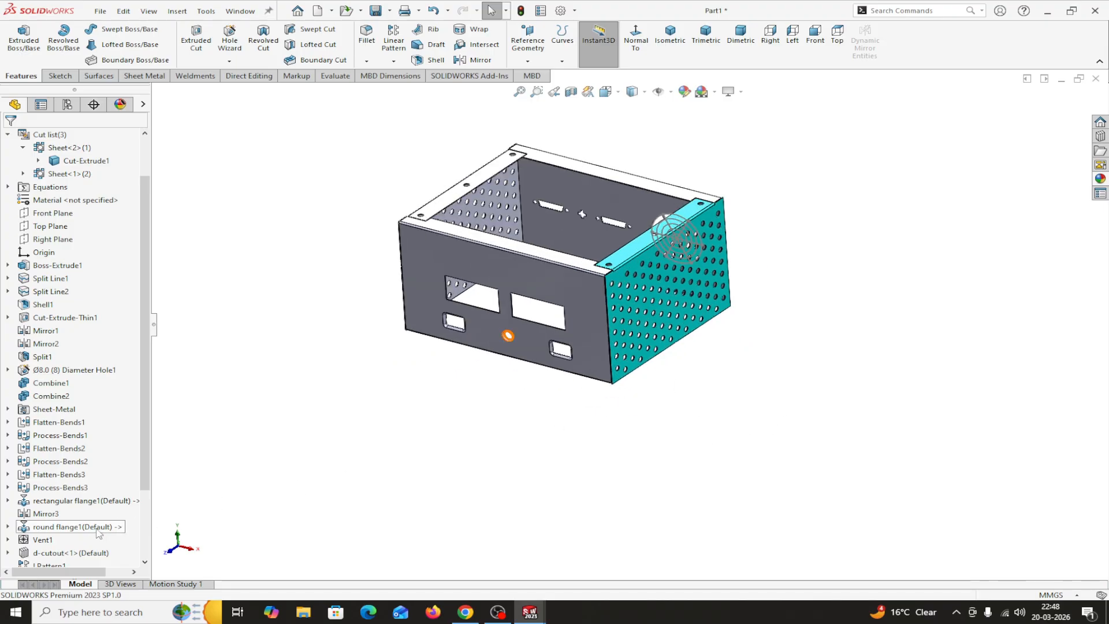
{"action": "left_click", "coordinate": [8, 540]}
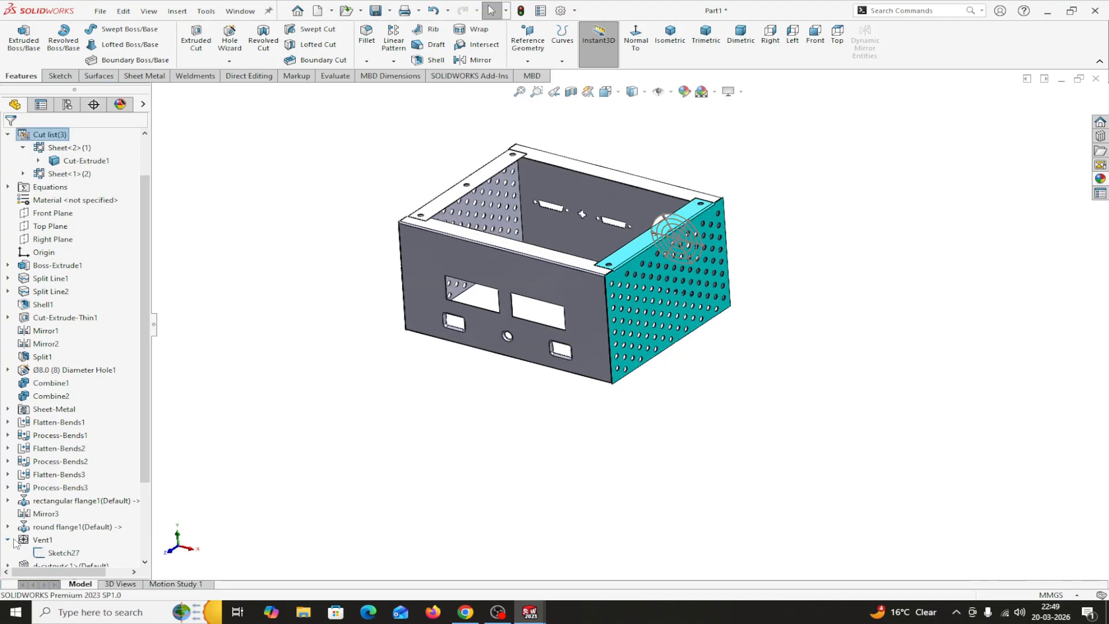
{"action": "right_click", "coordinate": [57, 553]}
{"action": "left_click", "coordinate": [67, 399]}
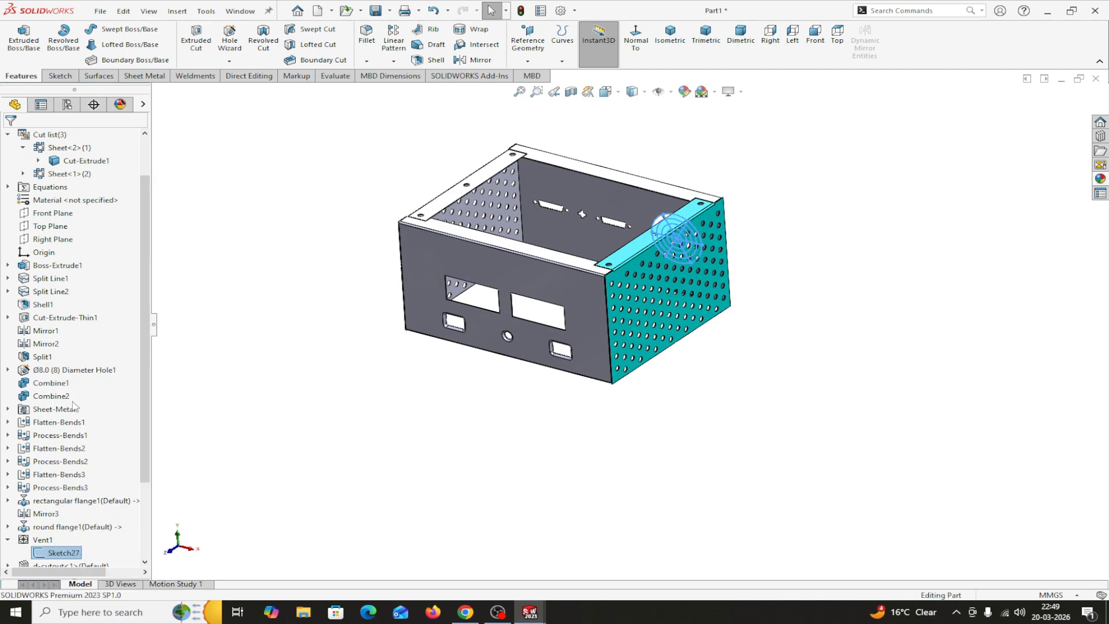
- Toggle the vent's Sketch27 back to visible and hide it again while viewing the back wall
{"action": "mouse_move", "coordinate": [767, 404]}
{"action": "middle_mouse_down"}
{"action": "mouse_move", "coordinate": [649, 477]}
{"action": "mouse_move", "coordinate": [608, 530]}
{"action": "mouse_move", "coordinate": [669, 501]}
{"action": "mouse_move", "coordinate": [659, 506]}
{"action": "middle_mouse_up"}
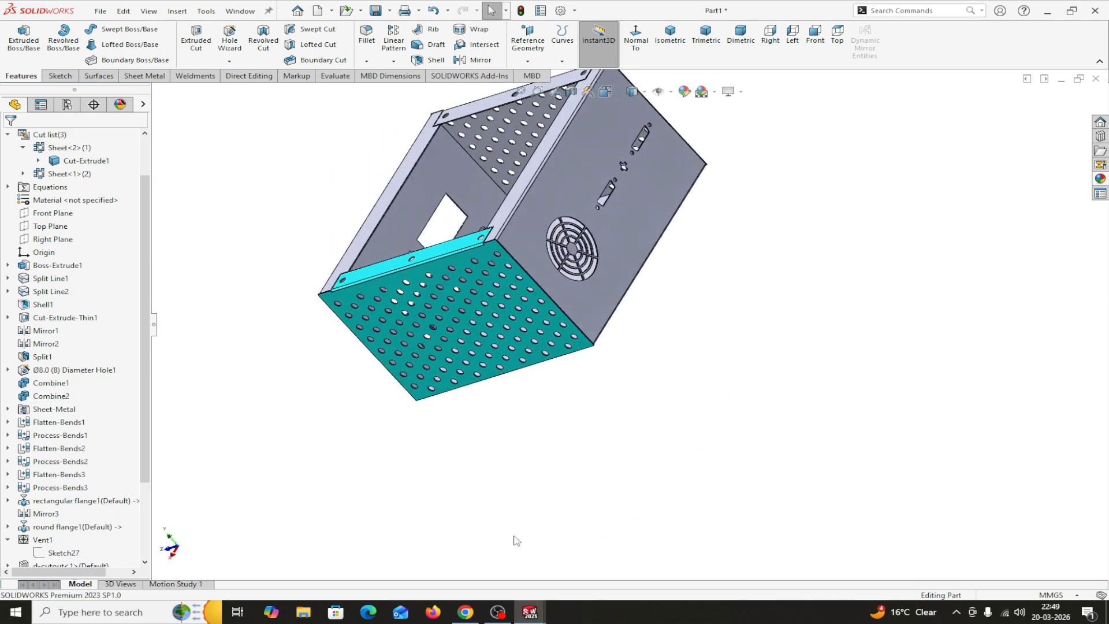
{"action": "right_click", "coordinate": [60, 558]}
{"action": "left_click", "coordinate": [70, 398]}
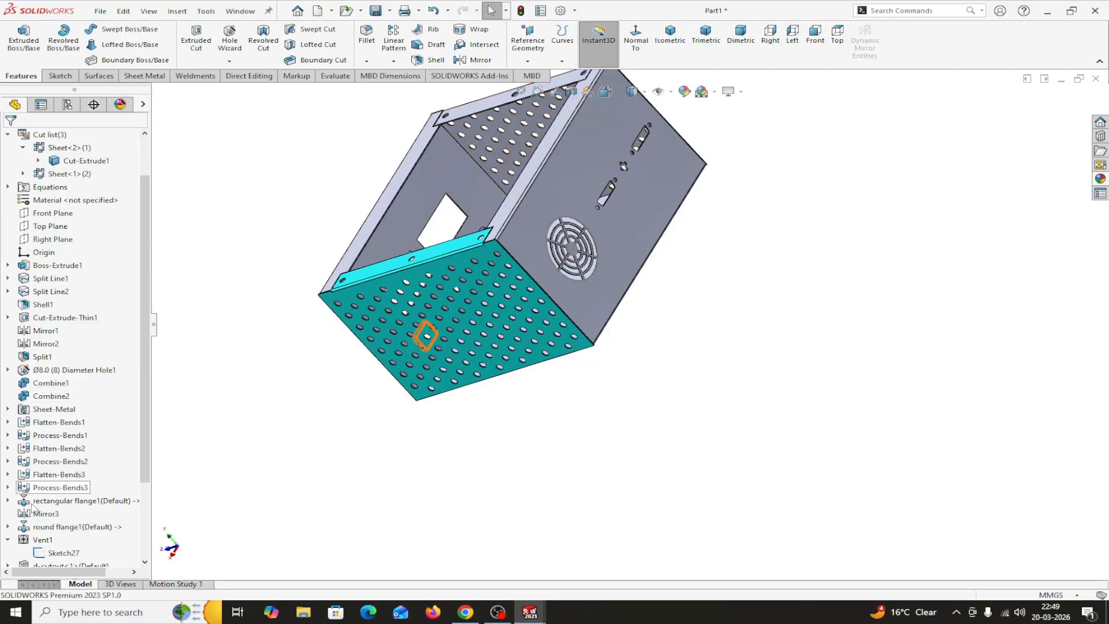
{"action": "right_click", "coordinate": [60, 553]}
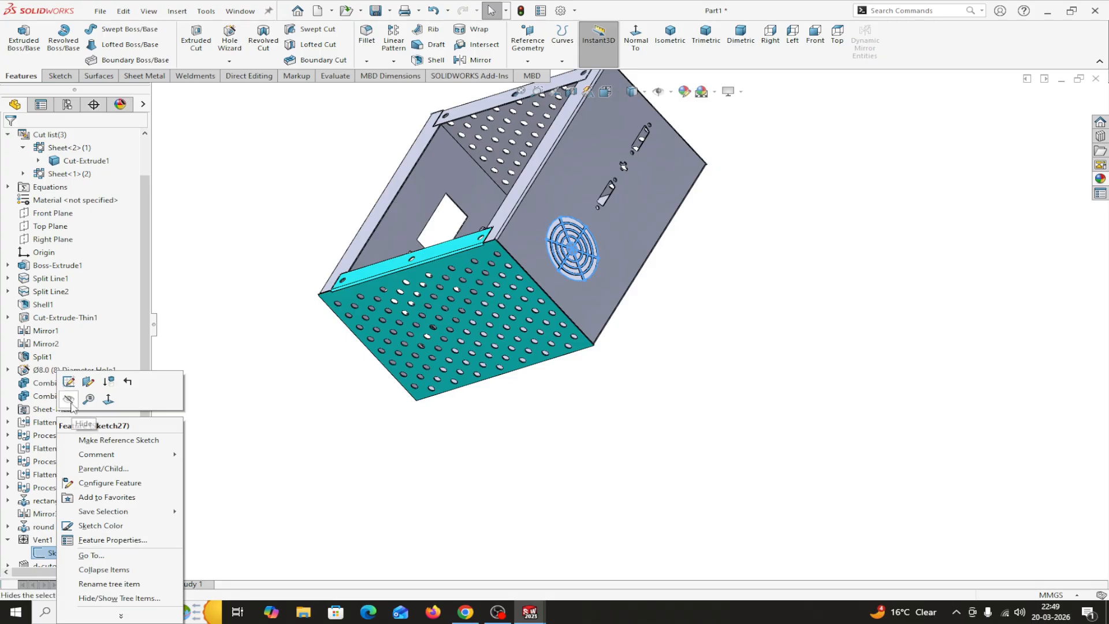
{"action": "left_click", "coordinate": [70, 398]}
- Apply a light orange appearance to the main sheet metal body forming the base, front and back walls
{"action": "scroll", "coordinate": [591, 282], "scroll_direction": "down", "scroll_amount": 3}
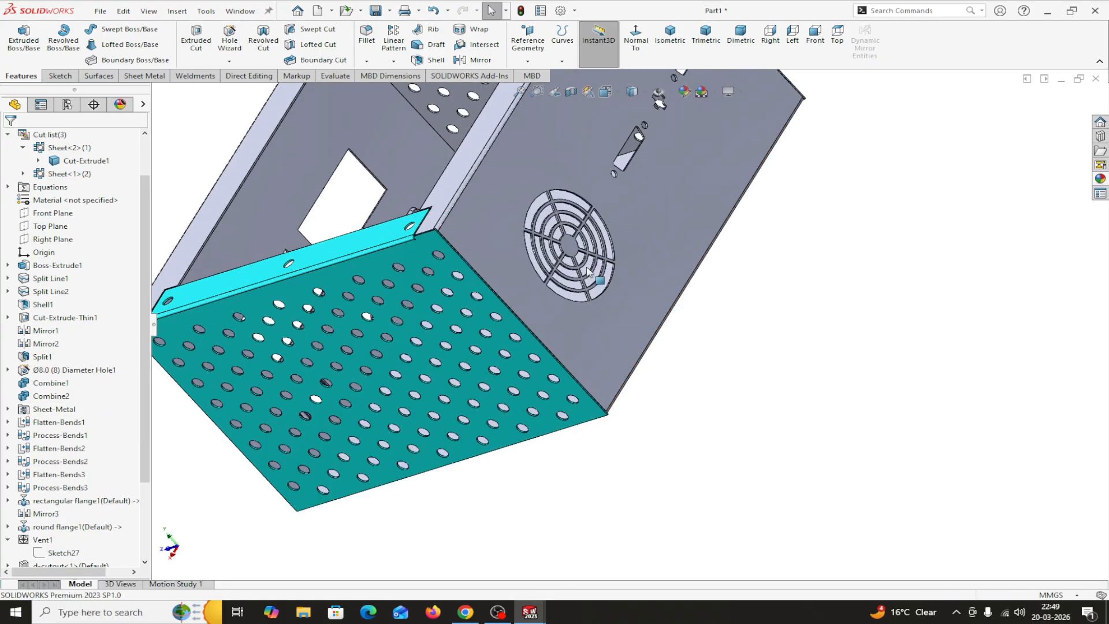
{"action": "middle_click_drag", "start_coordinate": [587, 272], "coordinate": [705, 287]}
{"action": "scroll", "coordinate": [706, 288], "scroll_direction": "up", "scroll_amount": 4}
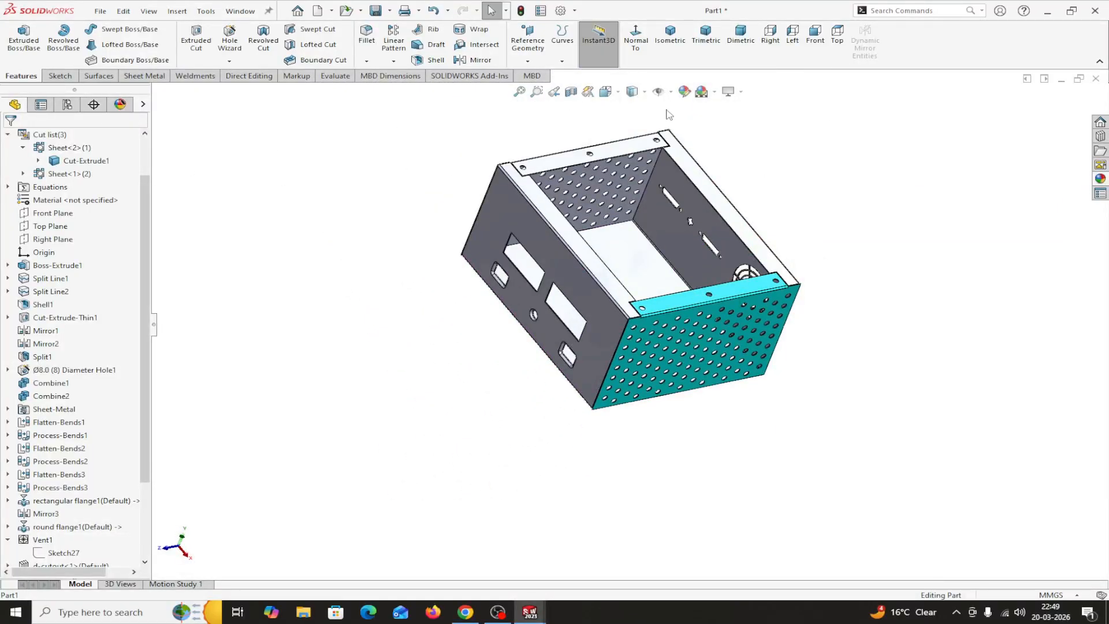
{"action": "left_click", "coordinate": [684, 91]}
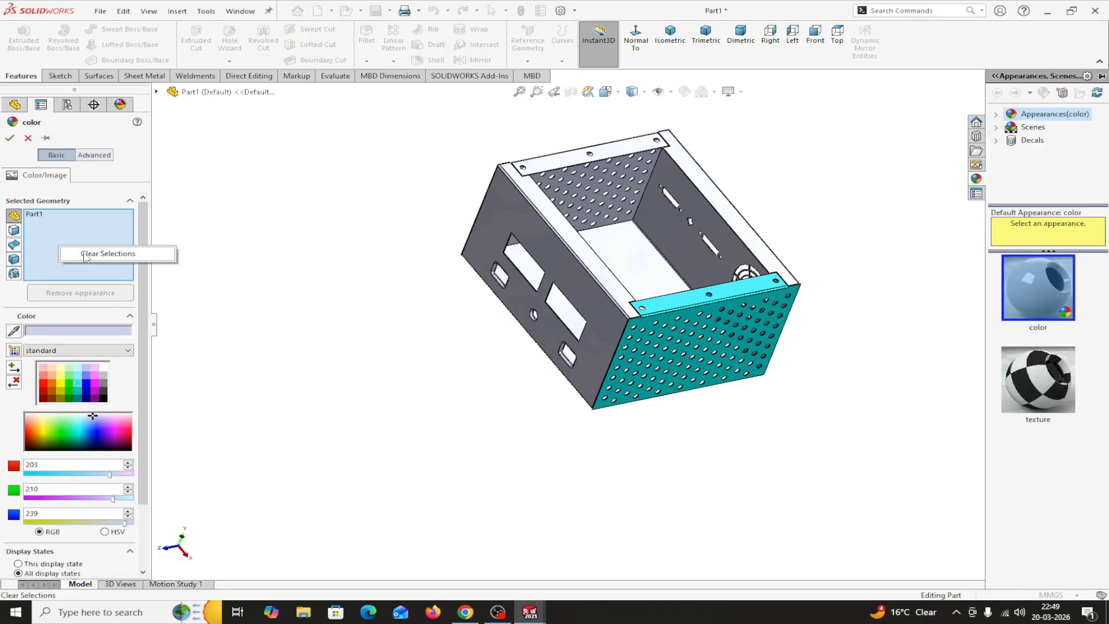
{"action": "left_click", "coordinate": [69, 253]}
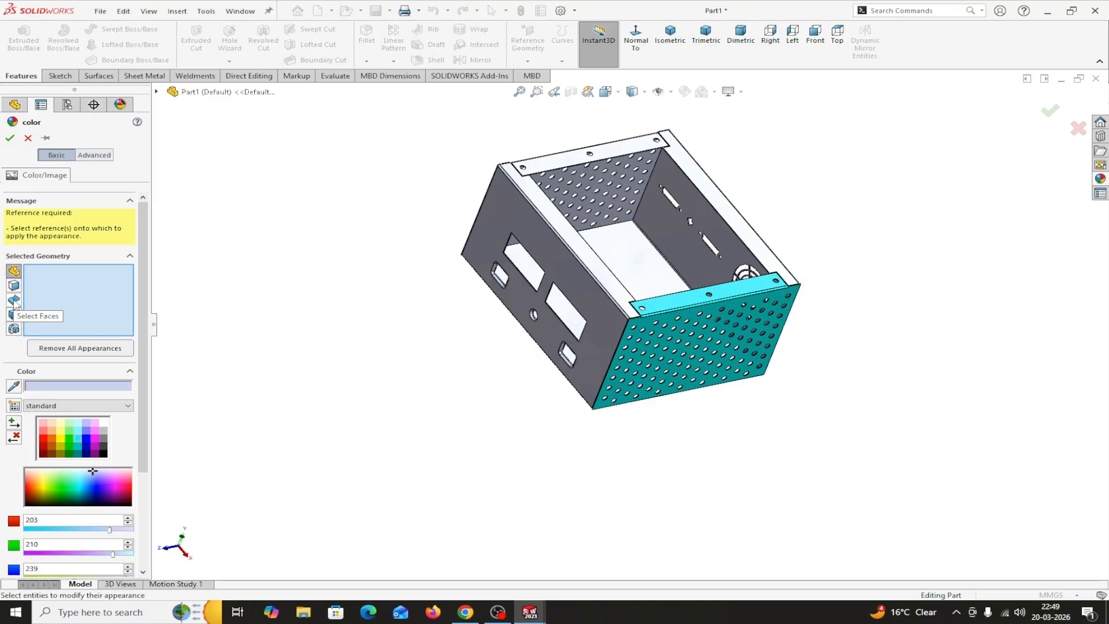
{"action": "left_click", "coordinate": [14, 314]}
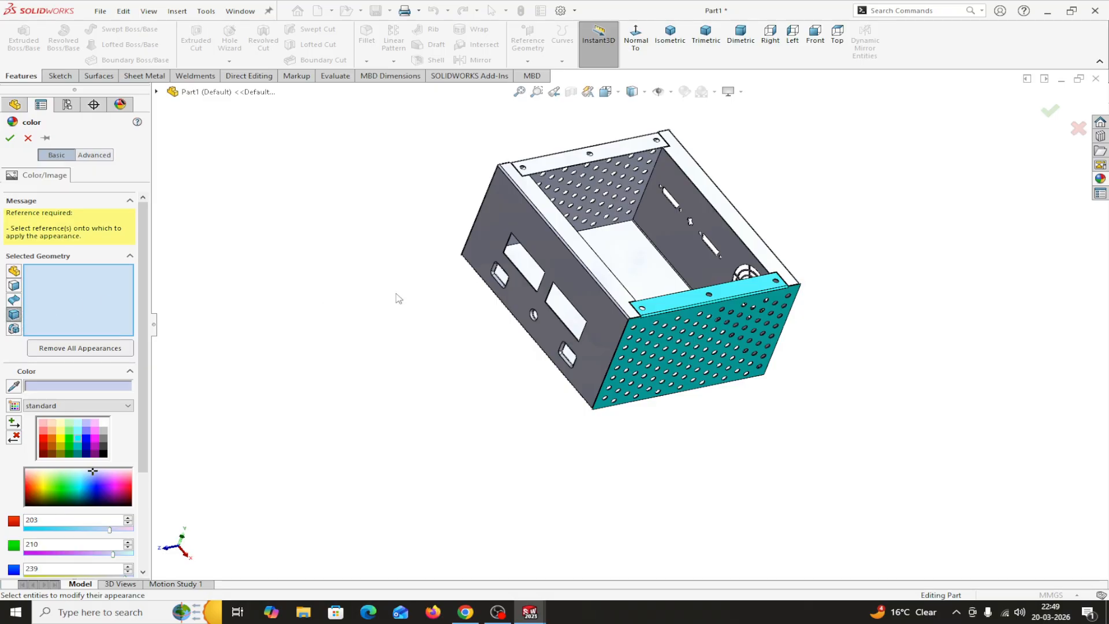
{"action": "left_click", "coordinate": [513, 230]}
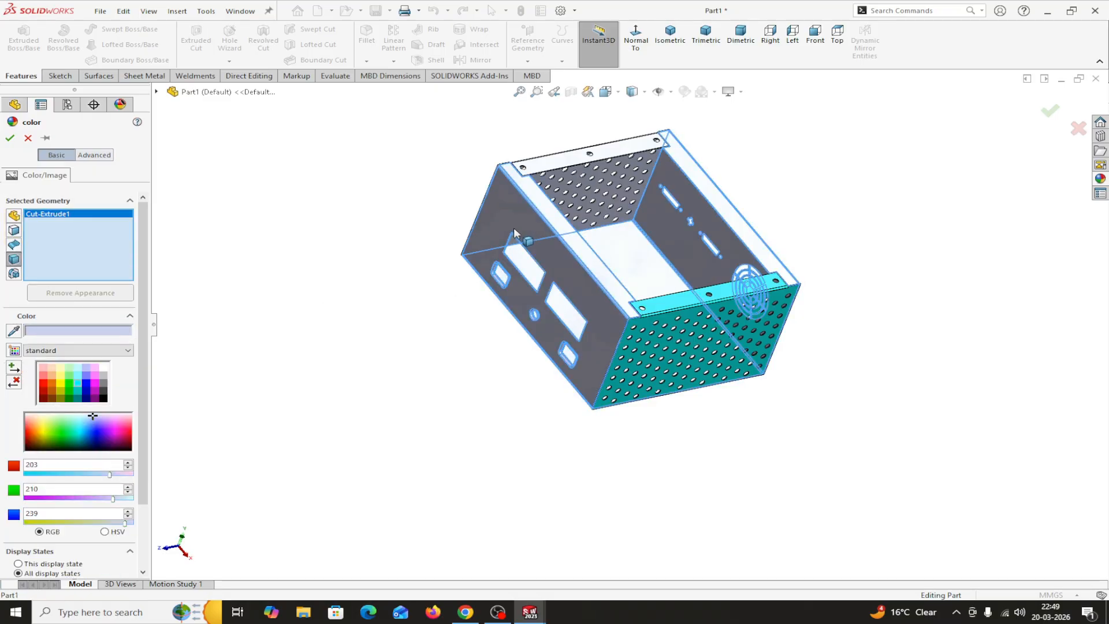
{"action": "left_click", "coordinate": [52, 376]}
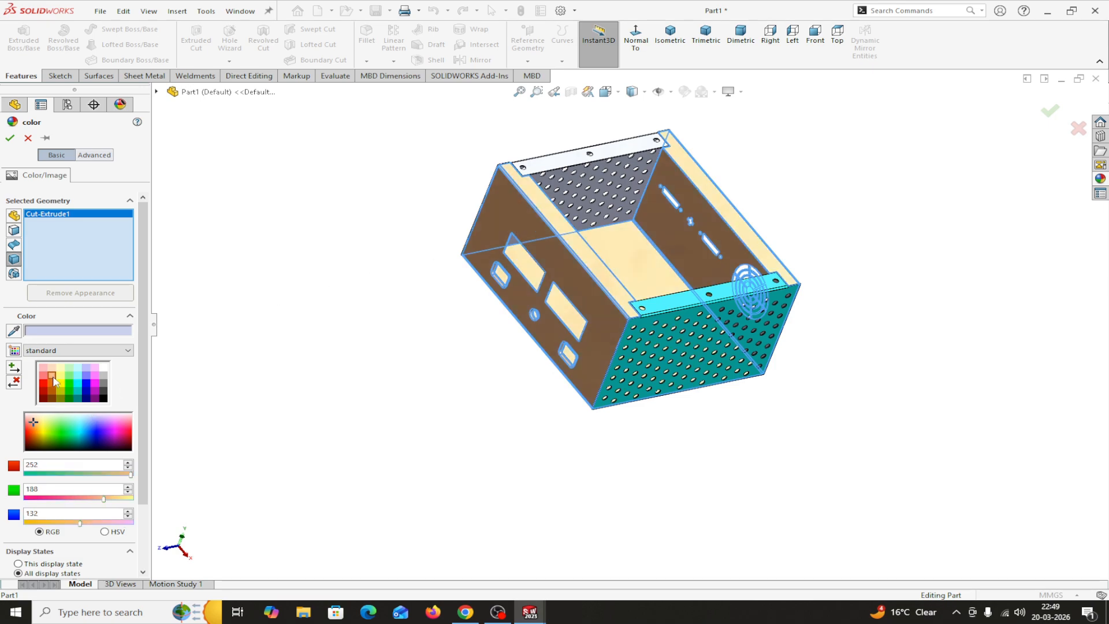
{"action": "left_click", "coordinate": [9, 138]}
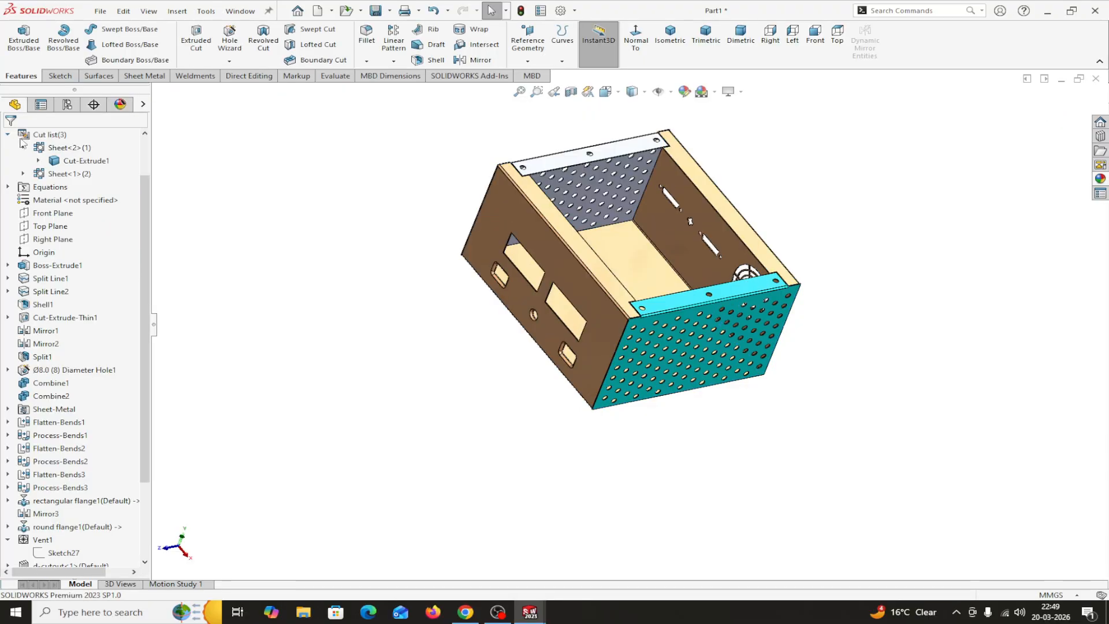
- Apply a light magenta appearance to the uncoloured perforated side wall body opposite the cyan one
{"action": "left_click", "coordinate": [684, 92]}
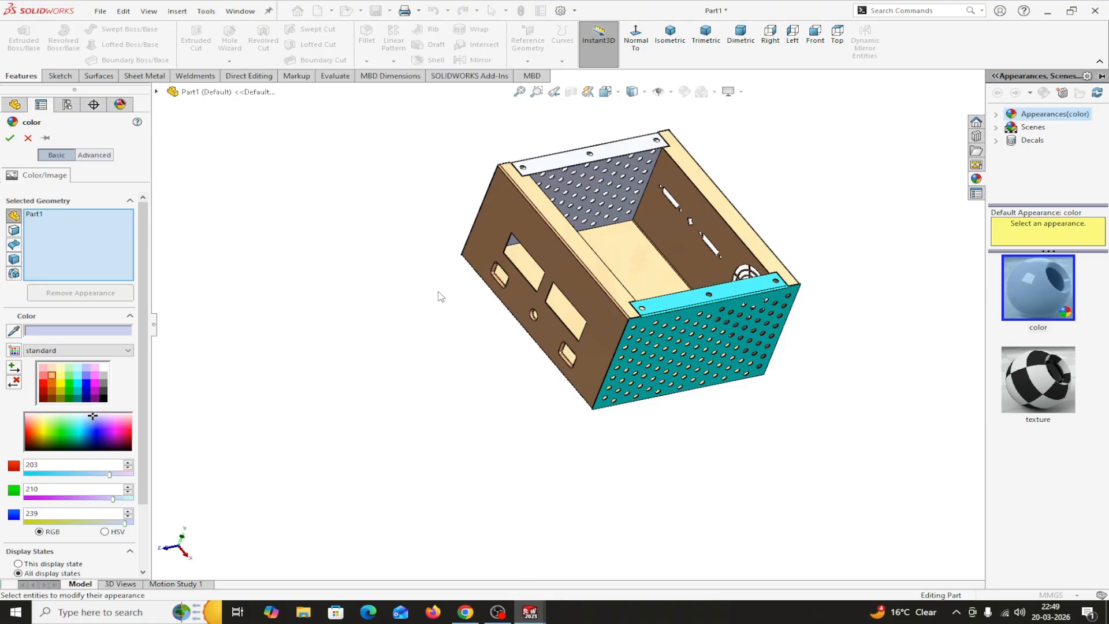
{"action": "right_click", "coordinate": [51, 253]}
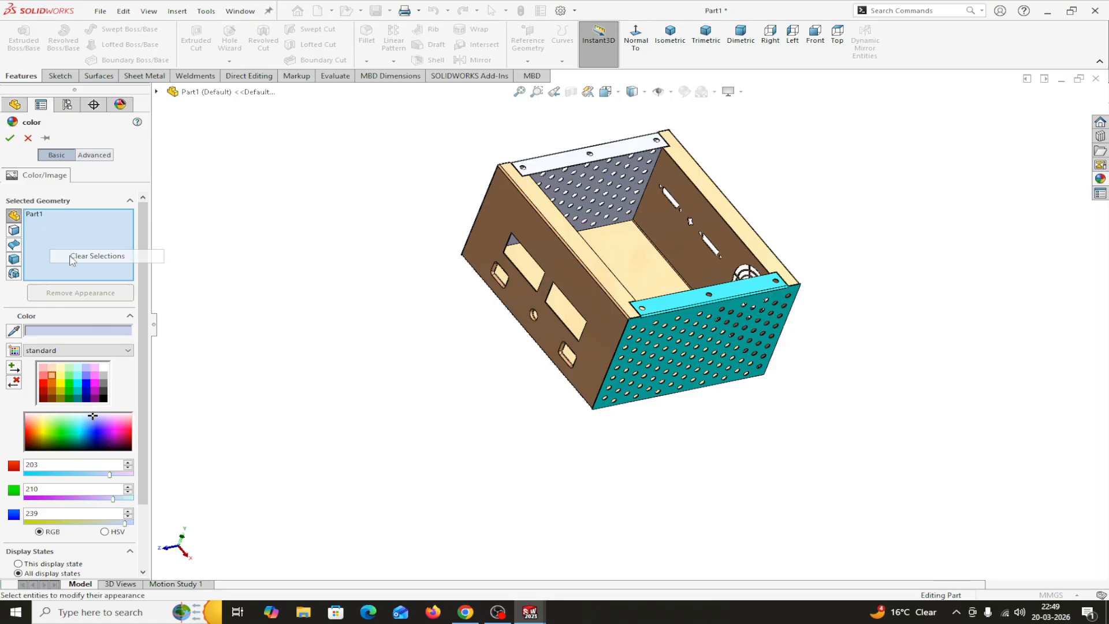
{"action": "left_click", "coordinate": [72, 259]}
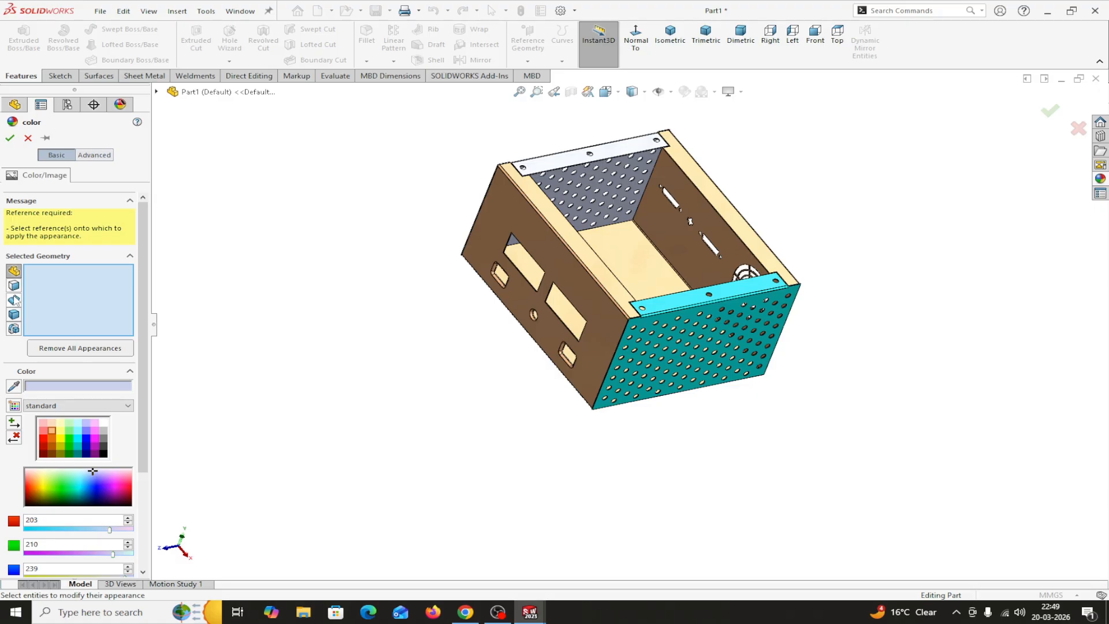
{"action": "left_click", "coordinate": [571, 186]}
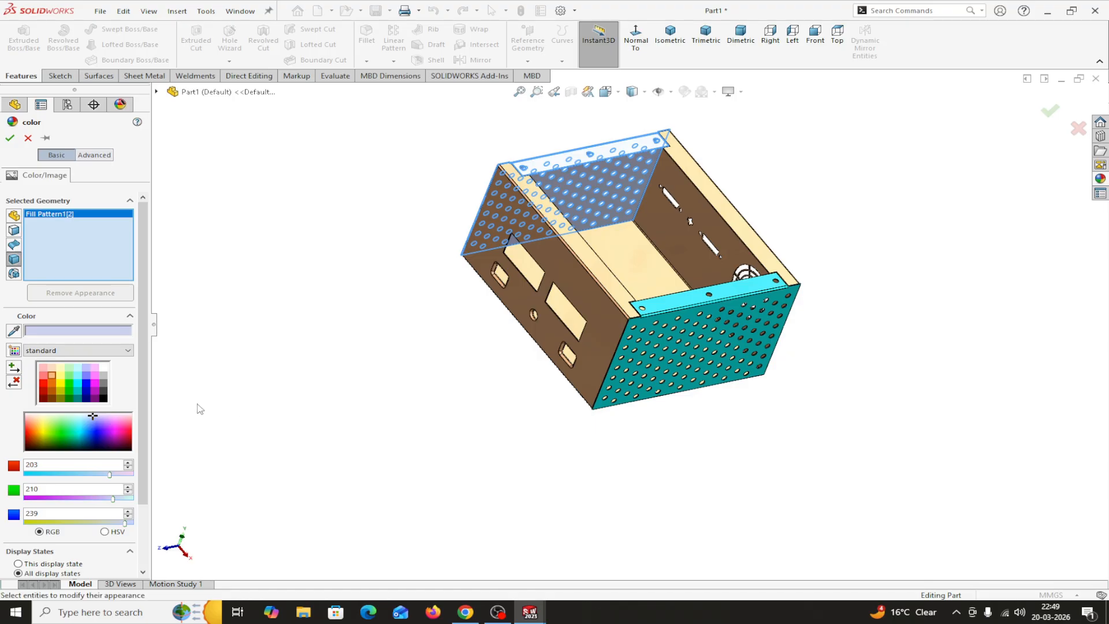
{"action": "left_click", "coordinate": [98, 382]}
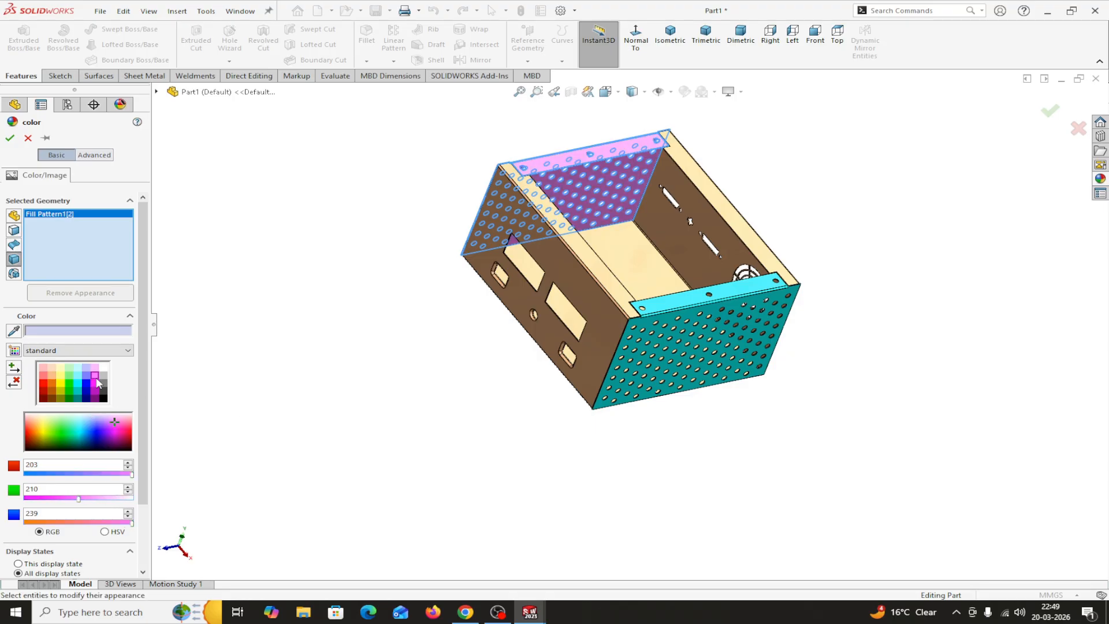
{"action": "left_click", "coordinate": [10, 138]}
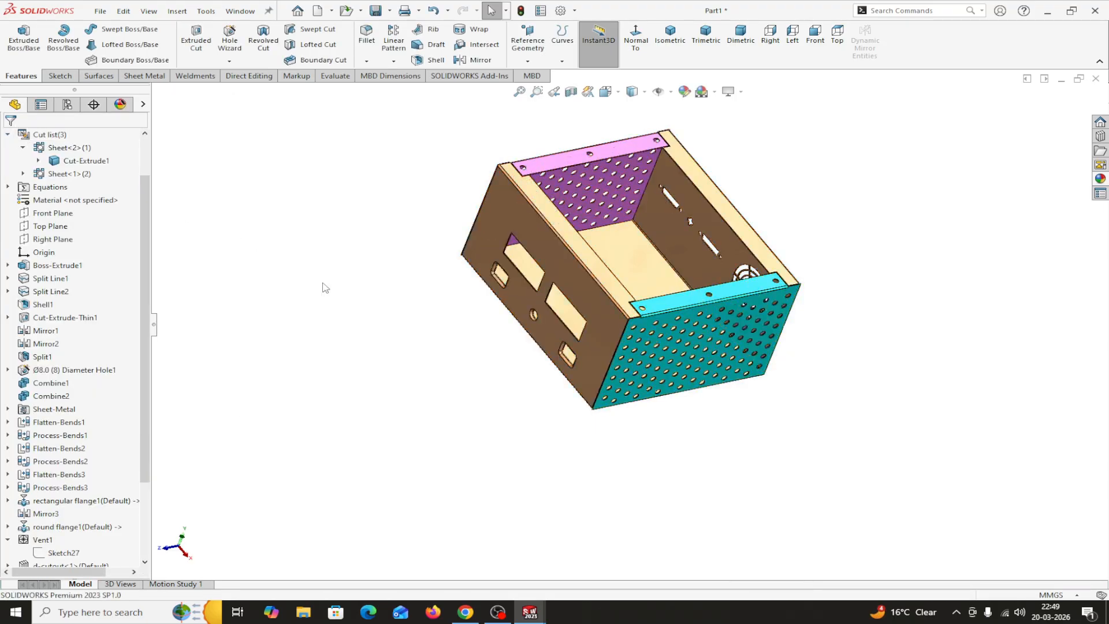
- Examine the coloured box from several angles, checking the front cutouts, perforated side walls and back vent
{"action": "middle_click_drag", "start_coordinate": [371, 307], "coordinate": [380, 263]}
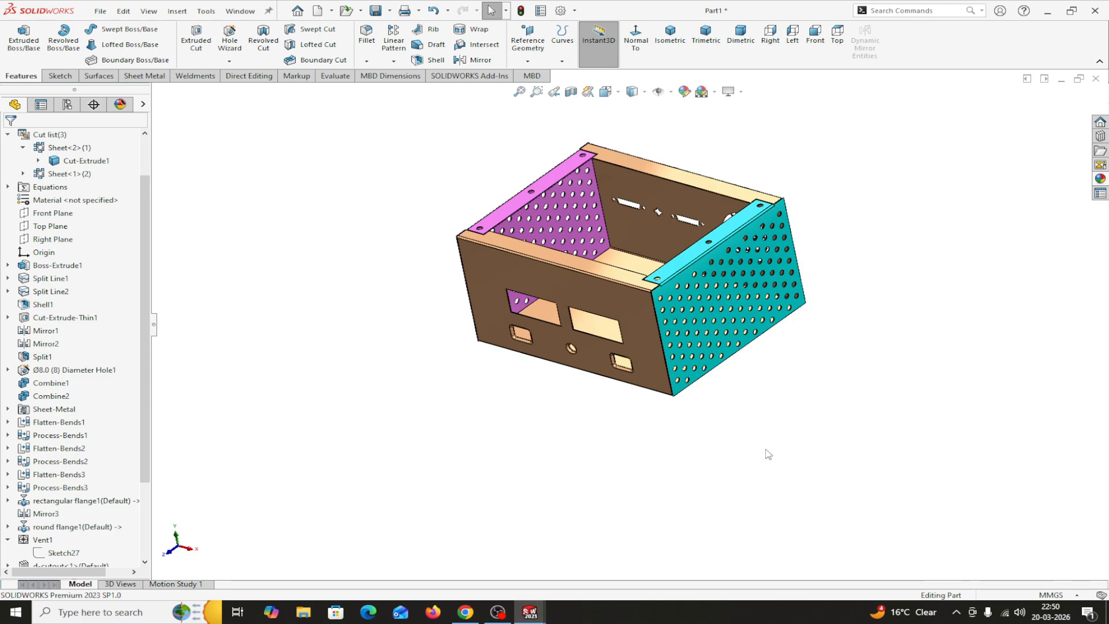
{"action": "middle_click_drag", "start_coordinate": [701, 459], "coordinate": [740, 430]}
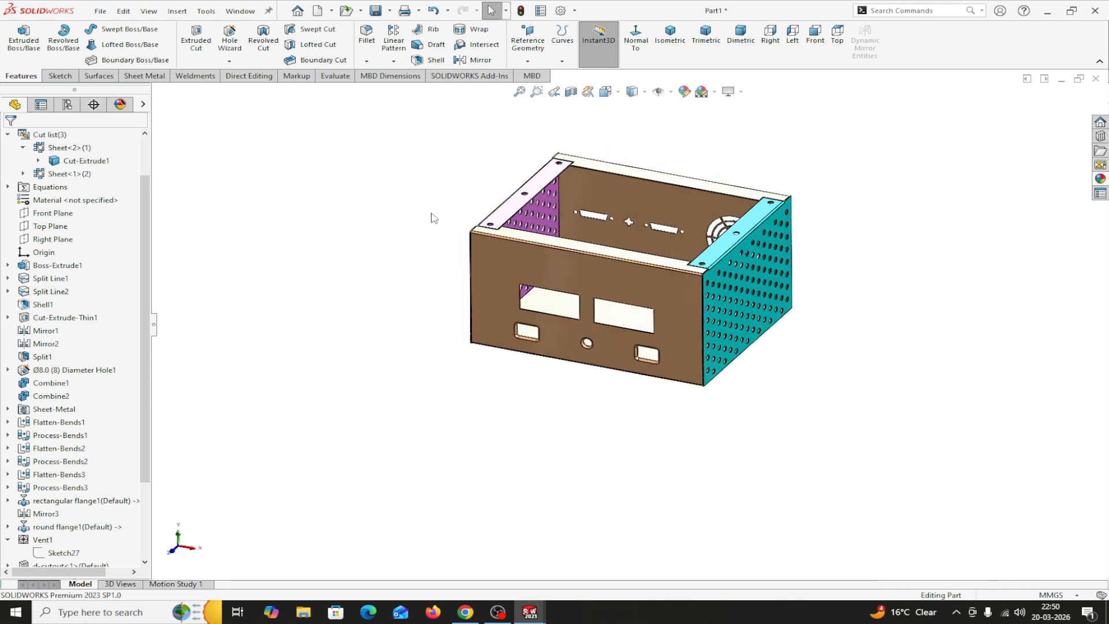
{"action": "middle_click_drag", "start_coordinate": [643, 461], "coordinate": [618, 475]}
{"action": "scroll", "coordinate": [648, 396], "scroll_direction": "down", "scroll_amount": 2}
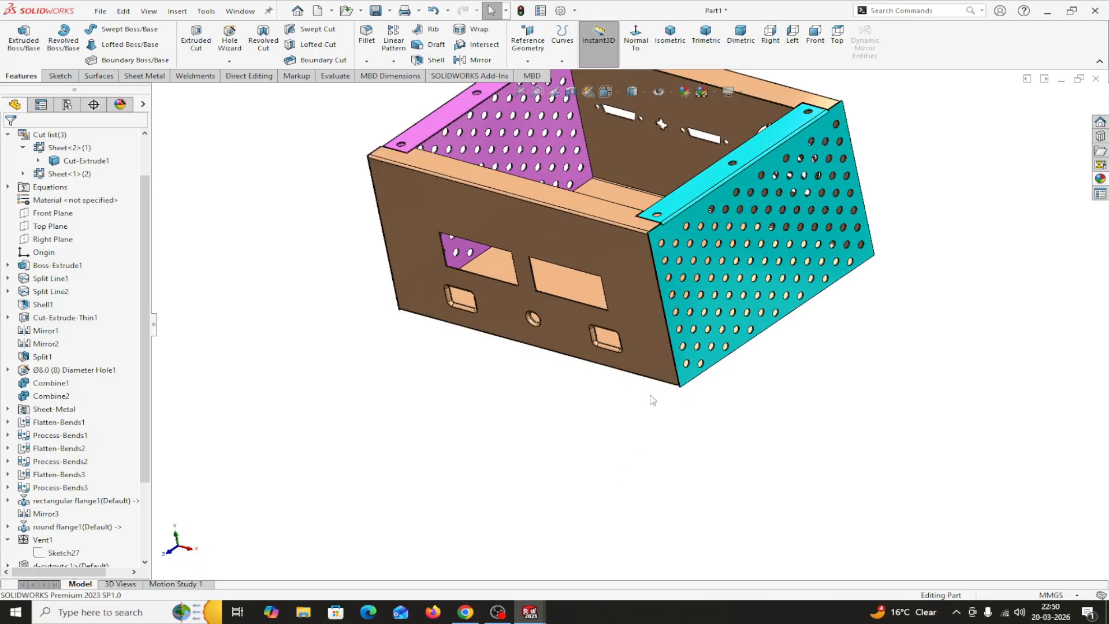
{"action": "scroll", "coordinate": [650, 397], "scroll_direction": "up", "scroll_amount": 1}
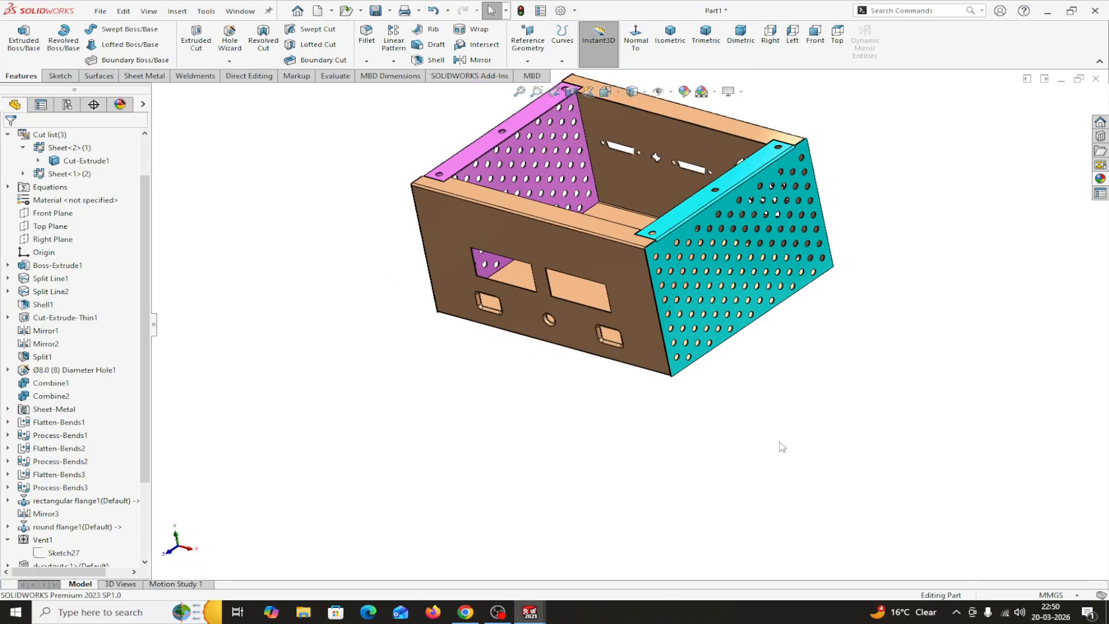
{"action": "scroll", "coordinate": [619, 318], "scroll_direction": "down", "scroll_amount": 3}
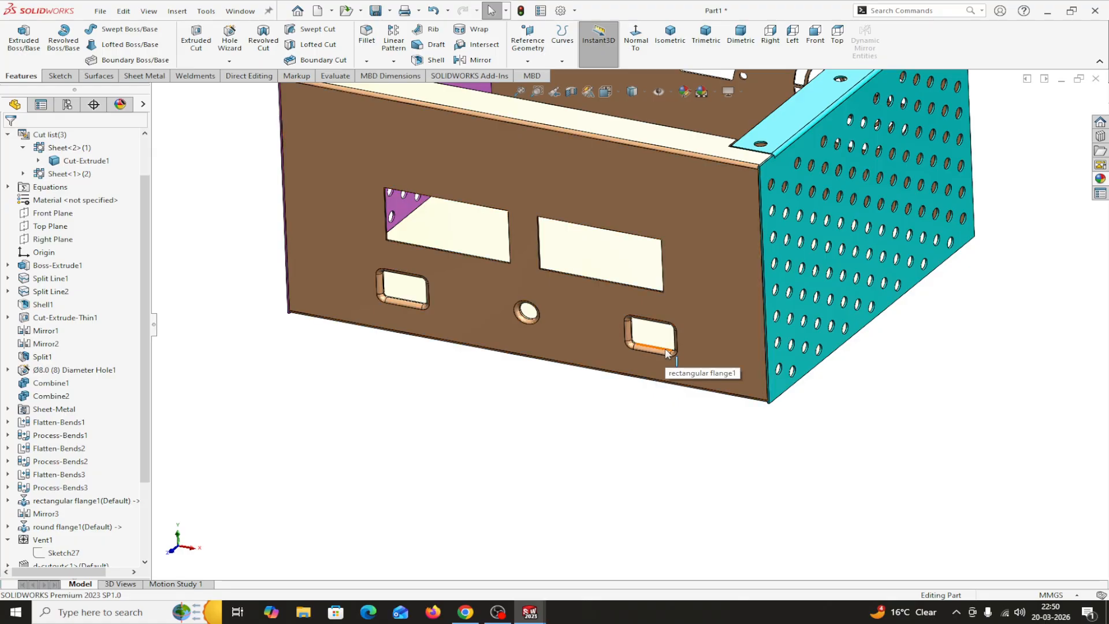
{"action": "scroll", "coordinate": [668, 354], "scroll_direction": "up", "scroll_amount": 5}
{"action": "middle_click_drag", "start_coordinate": [667, 353], "coordinate": [752, 213]}
{"action": "middle_click_drag", "start_coordinate": [955, 354], "coordinate": [988, 280]}
{"action": "scroll", "coordinate": [674, 280], "scroll_direction": "down", "scroll_amount": 5}
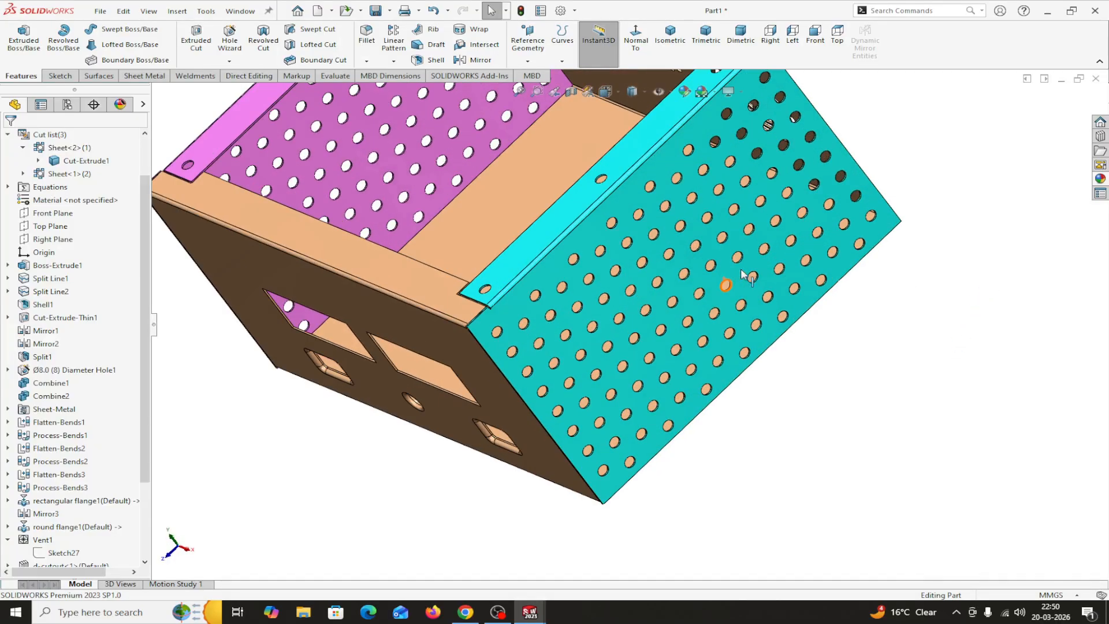
{"action": "scroll", "coordinate": [829, 414], "scroll_direction": "up", "scroll_amount": 8}
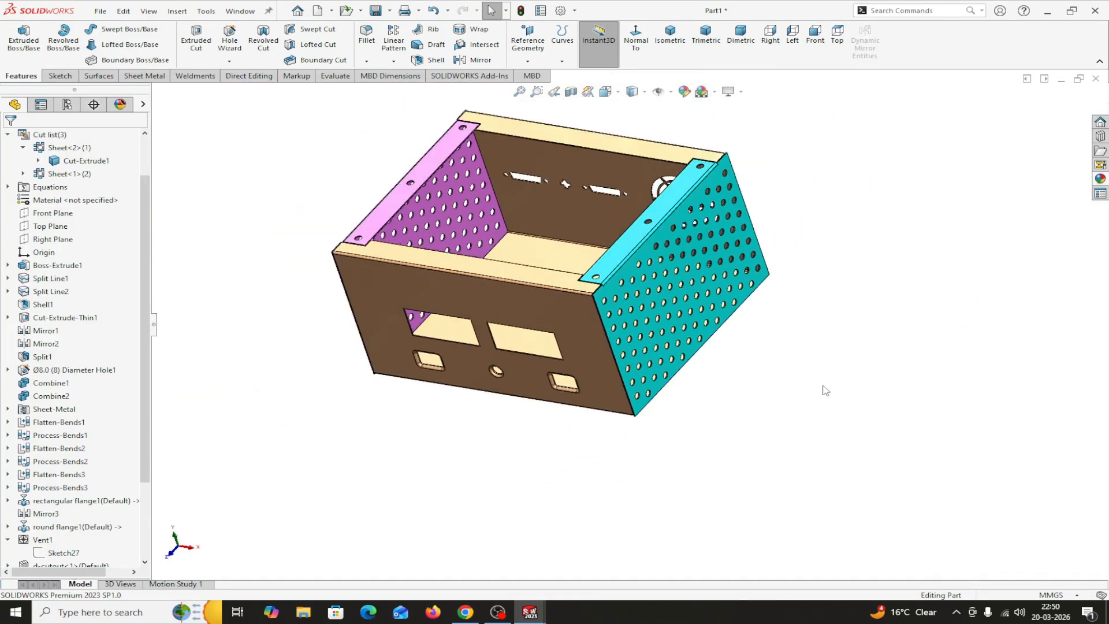
{"action": "middle_click_drag", "start_coordinate": [714, 361], "coordinate": [832, 529]}
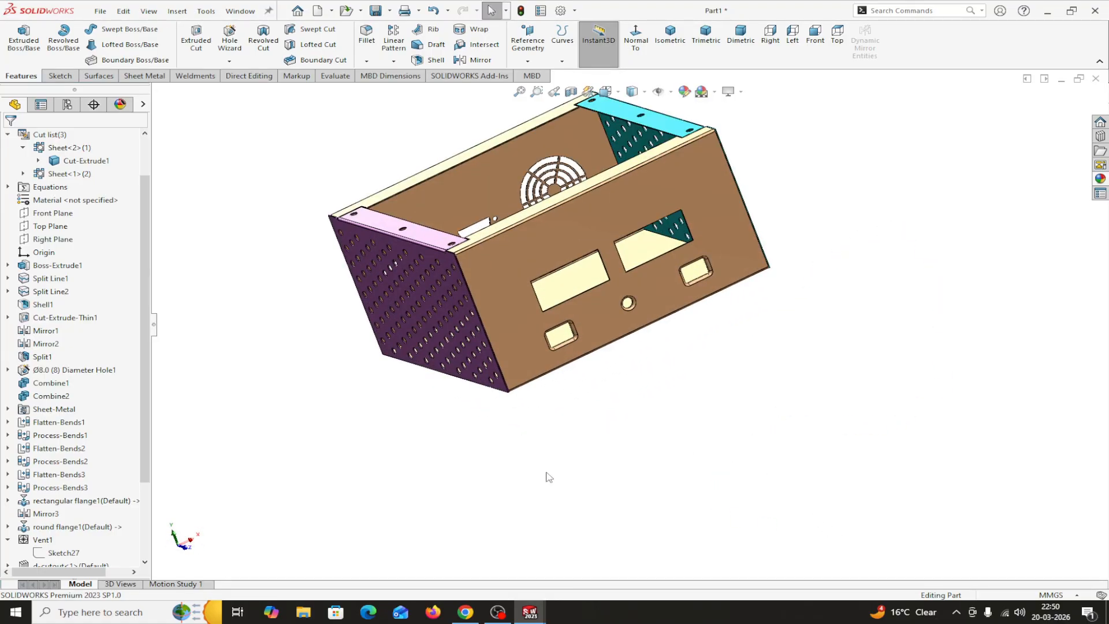
- Flatten the magenta perforated side wall through Flat-Pattern17 to view its unfolded blank, and fold it back
{"action": "left_click_drag", "start_coordinate": [148, 453], "coordinate": [149, 552]}
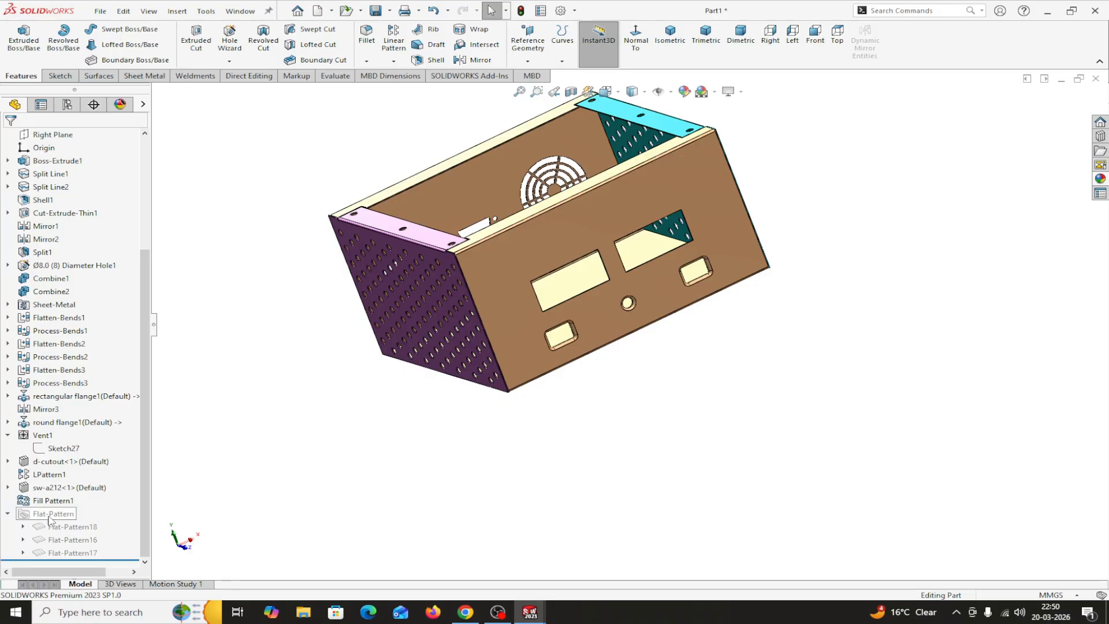
{"action": "left_click", "coordinate": [7, 513]}
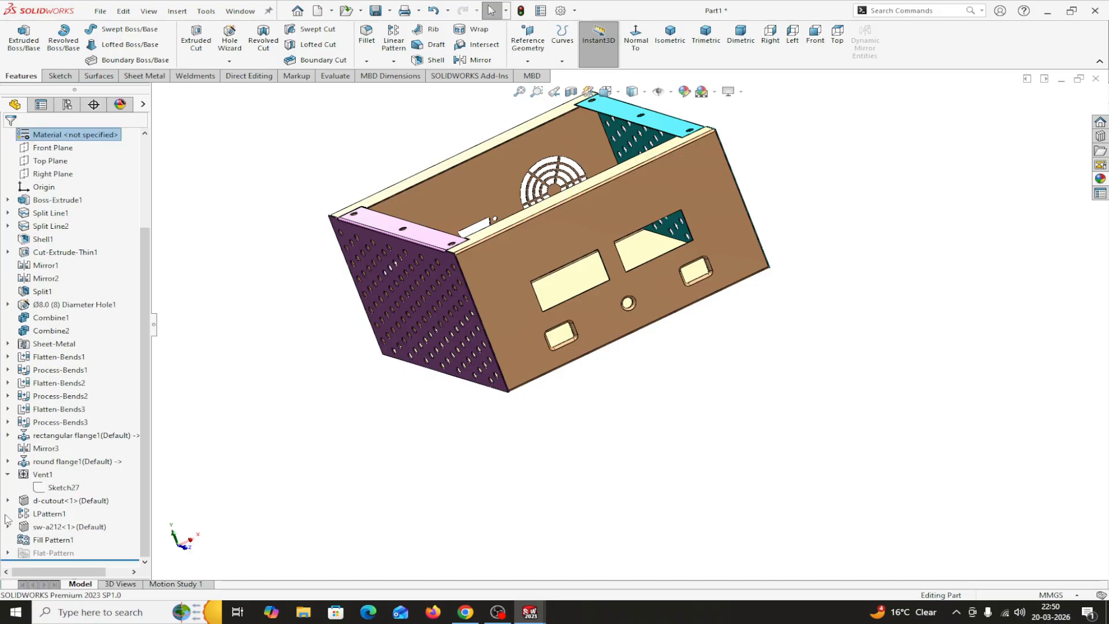
{"action": "left_click", "coordinate": [8, 552]}
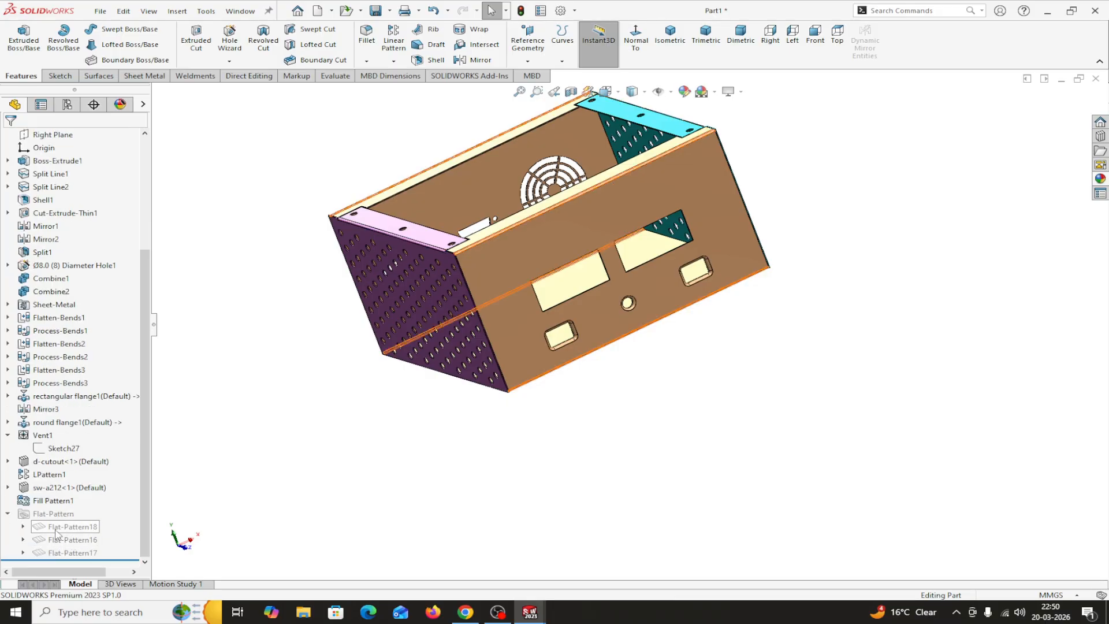
{"action": "left_click", "coordinate": [62, 552]}
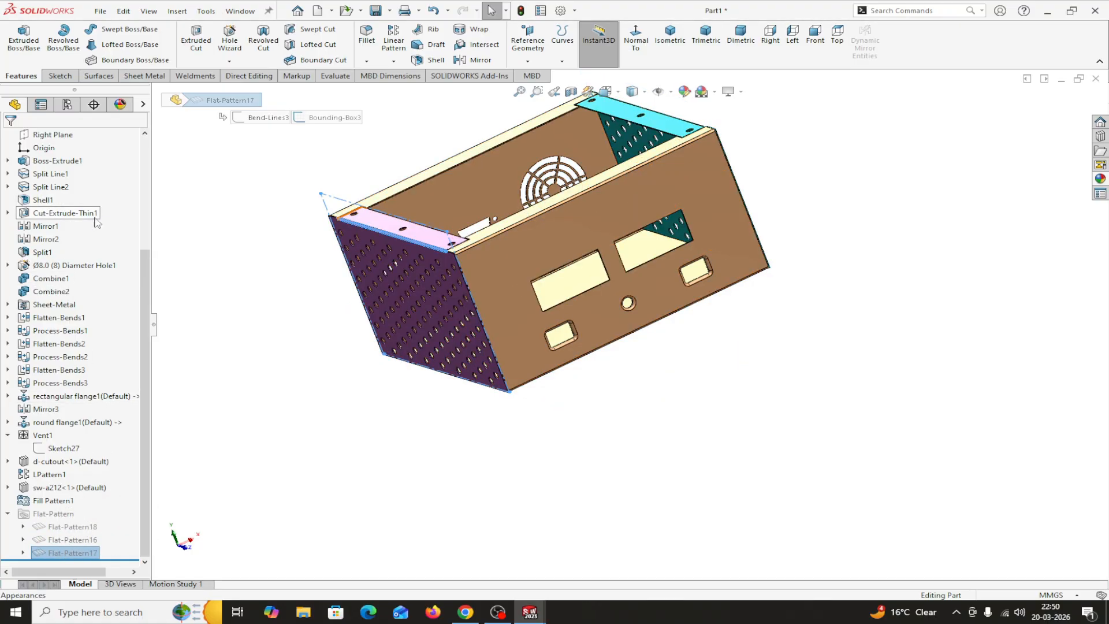
{"action": "left_click_drag", "start_coordinate": [144, 269], "coordinate": [136, 208]}
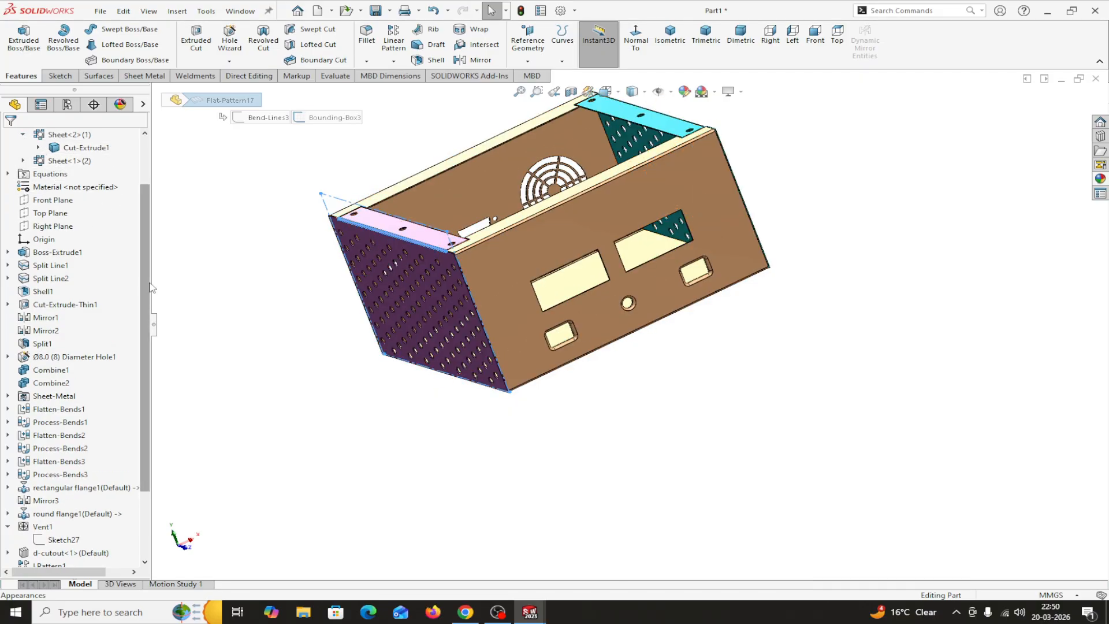
{"action": "left_click_drag", "start_coordinate": [140, 332], "coordinate": [140, 398]}
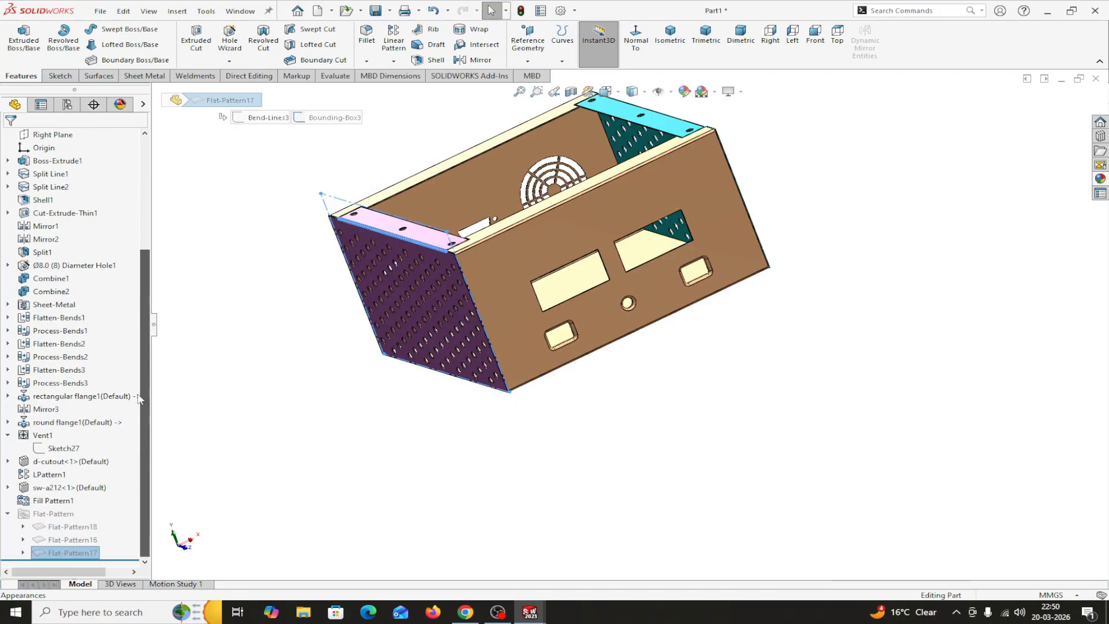
{"action": "left_click", "coordinate": [74, 554]}
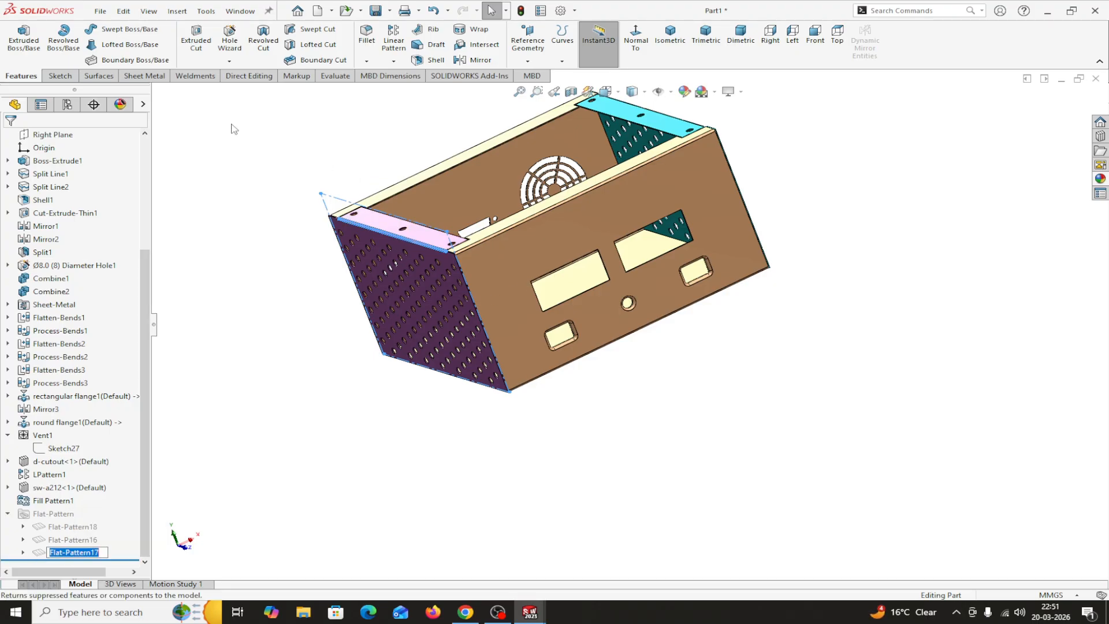
{"action": "left_click", "coordinate": [154, 80]}
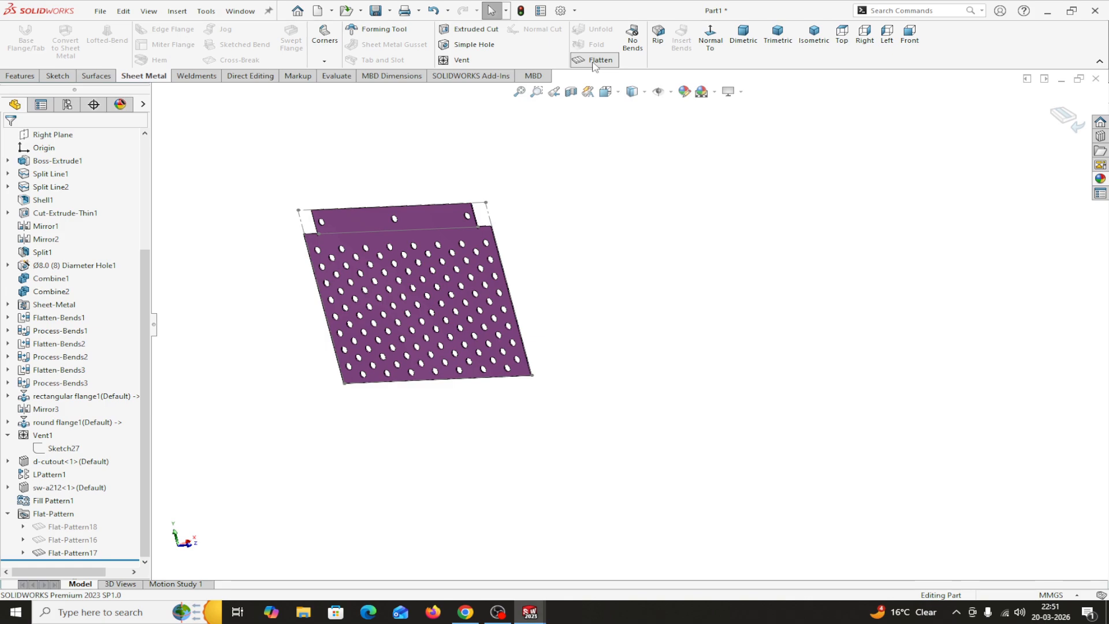
- Flatten the cyan perforated side wall through Flat-Pattern16 to view its unfolded blank, and fold it back
{"action": "left_click", "coordinate": [73, 540]}
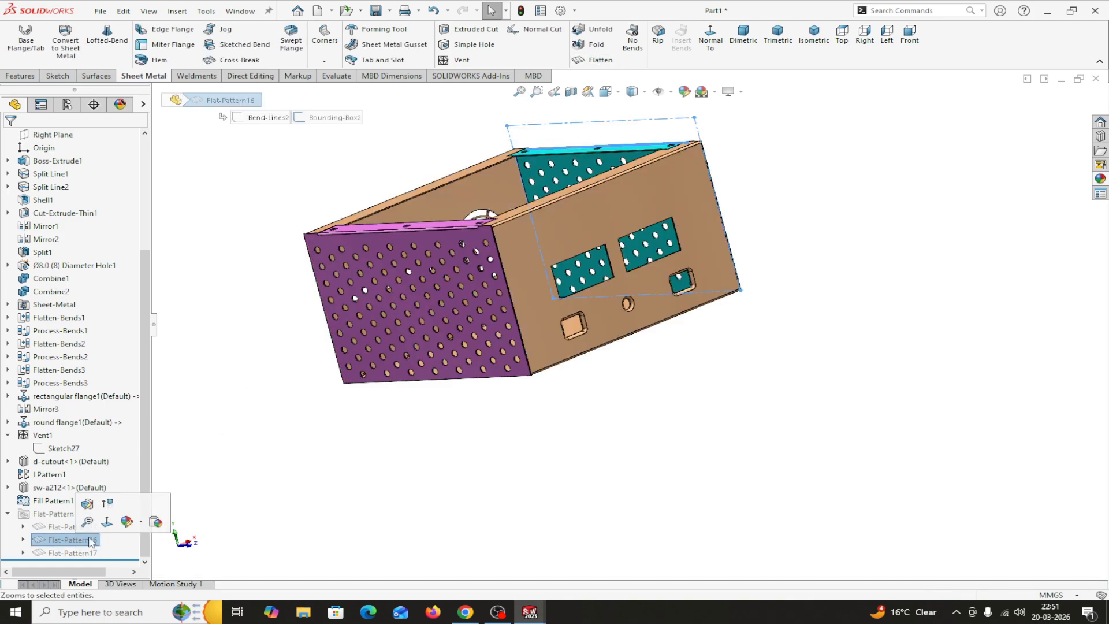
{"action": "left_click", "coordinate": [595, 60]}
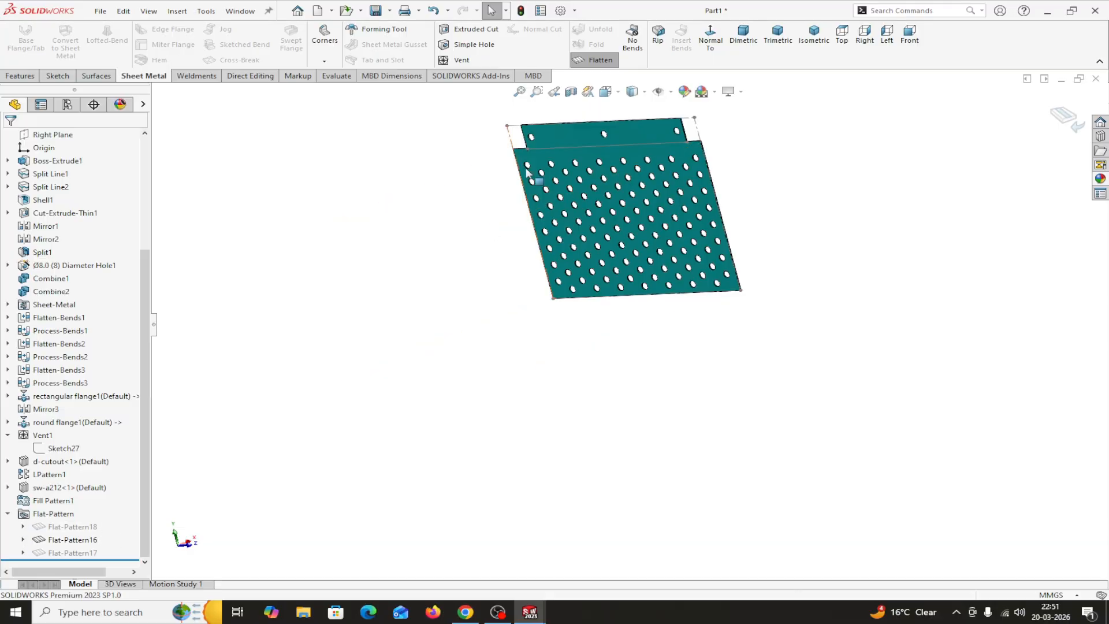
{"action": "left_click", "coordinate": [594, 59]}
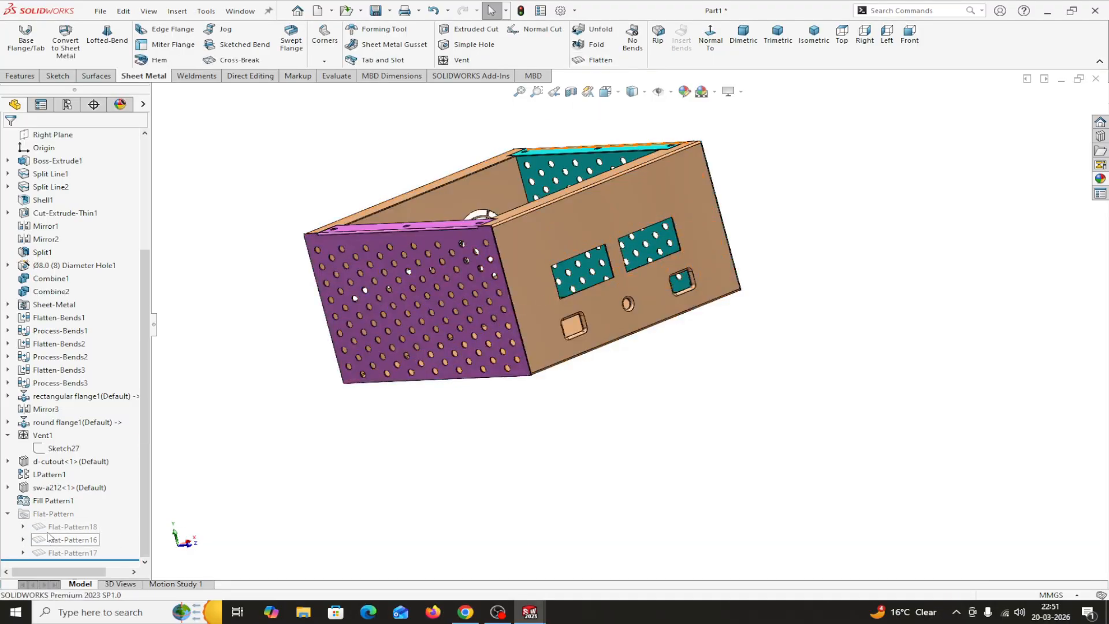
- Flatten the orange main body with the front and back walls through Flat-Pattern18
{"action": "left_click", "coordinate": [51, 528]}
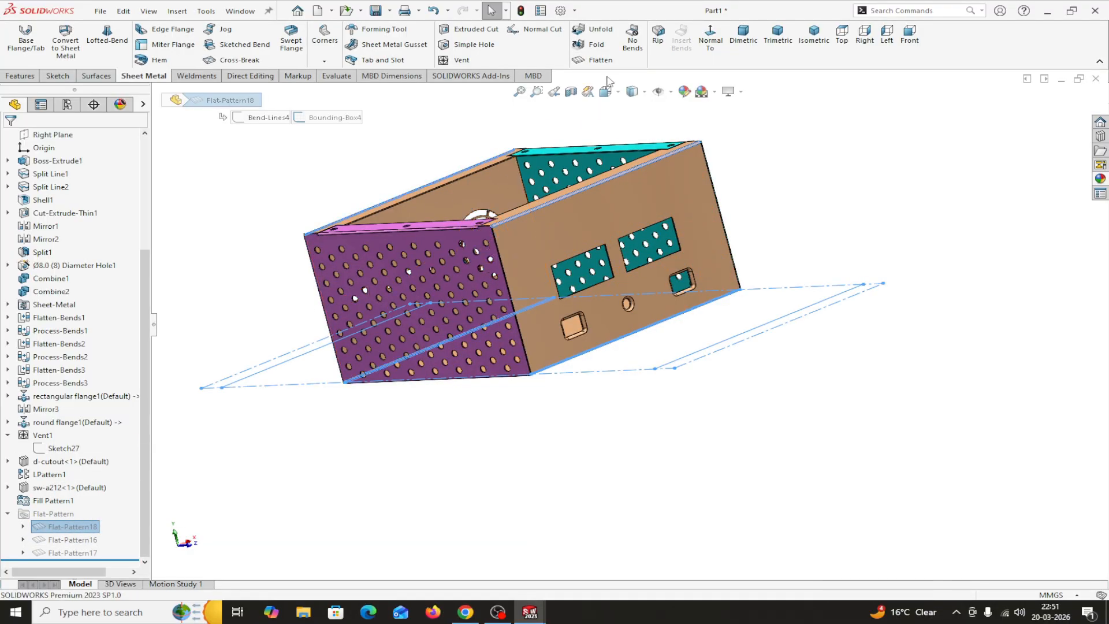
{"action": "left_click", "coordinate": [597, 60]}
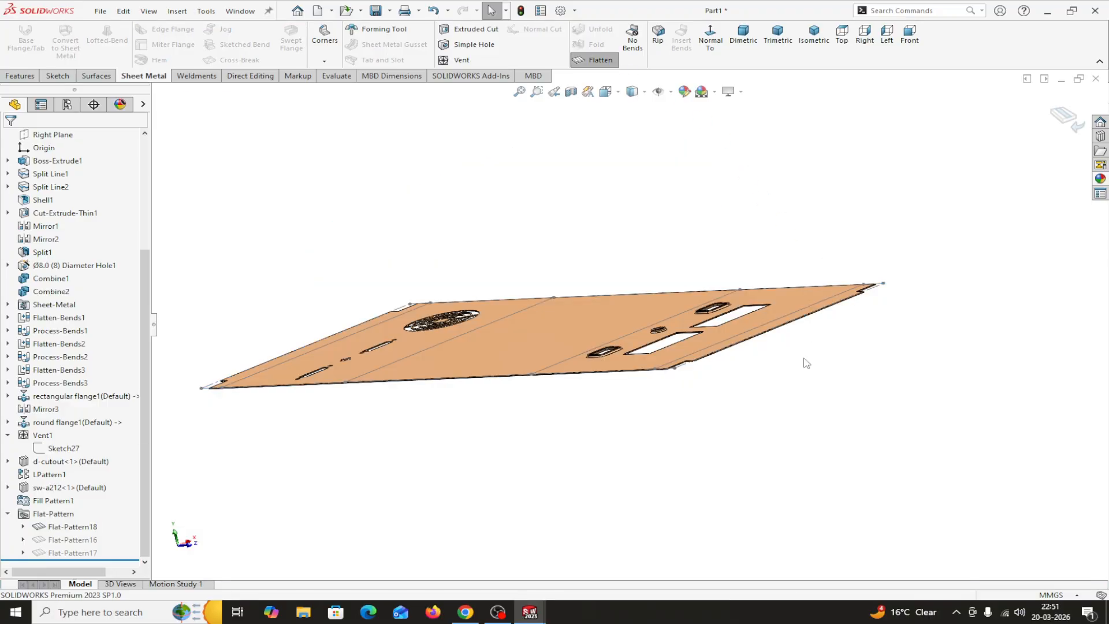
- Fold the orange main body back and flatten the magenta perforated side wall through Flat-Pattern17
{"action": "left_click", "coordinate": [612, 62]}
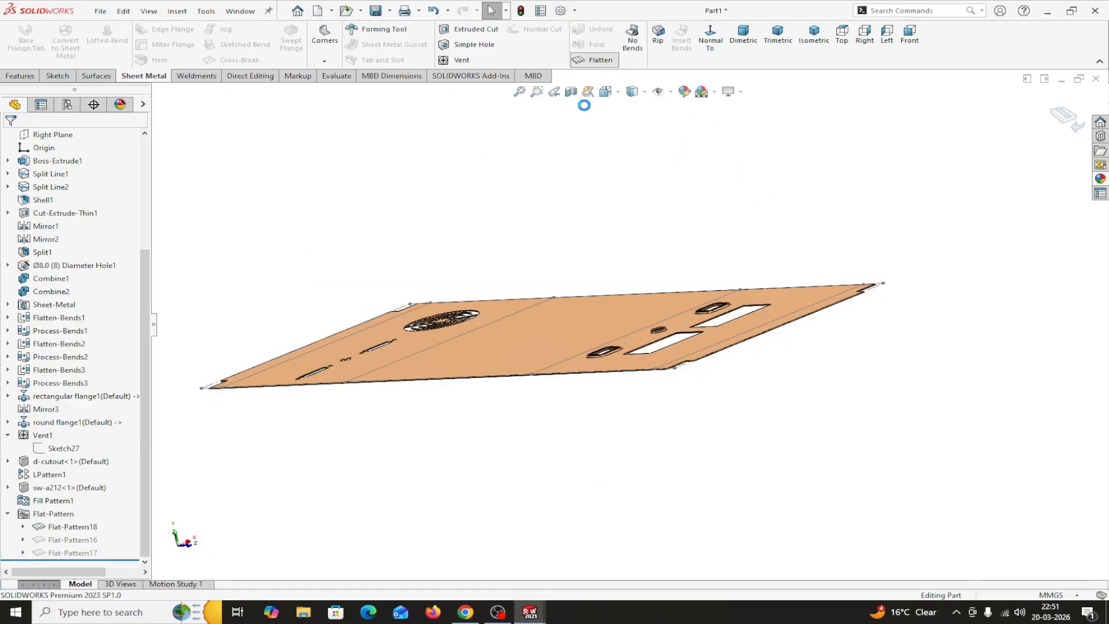
{"action": "left_click", "coordinate": [86, 555]}
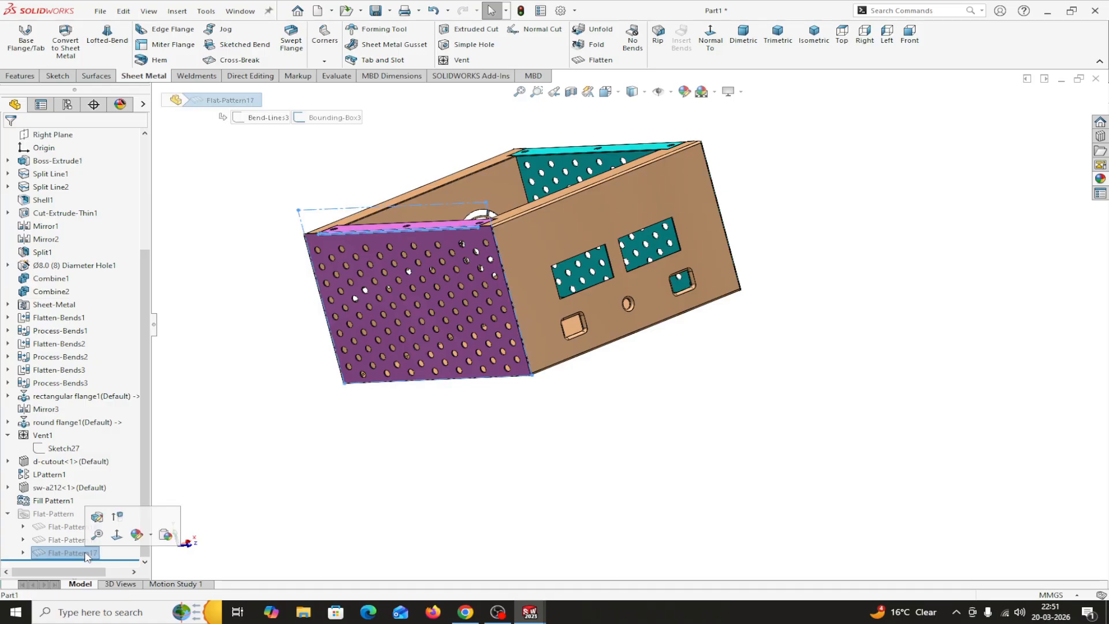
{"action": "left_click", "coordinate": [615, 60]}
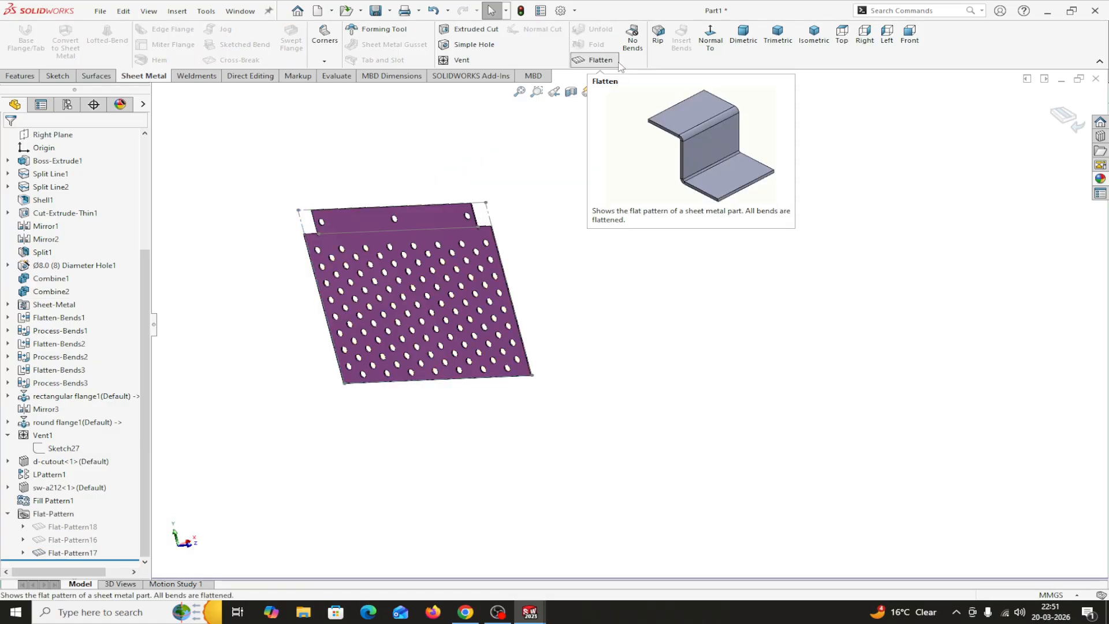
{"action": "middle_click_drag", "start_coordinate": [554, 317], "coordinate": [414, 291]}
{"action": "scroll", "coordinate": [413, 292], "scroll_direction": "down", "scroll_amount": 4}
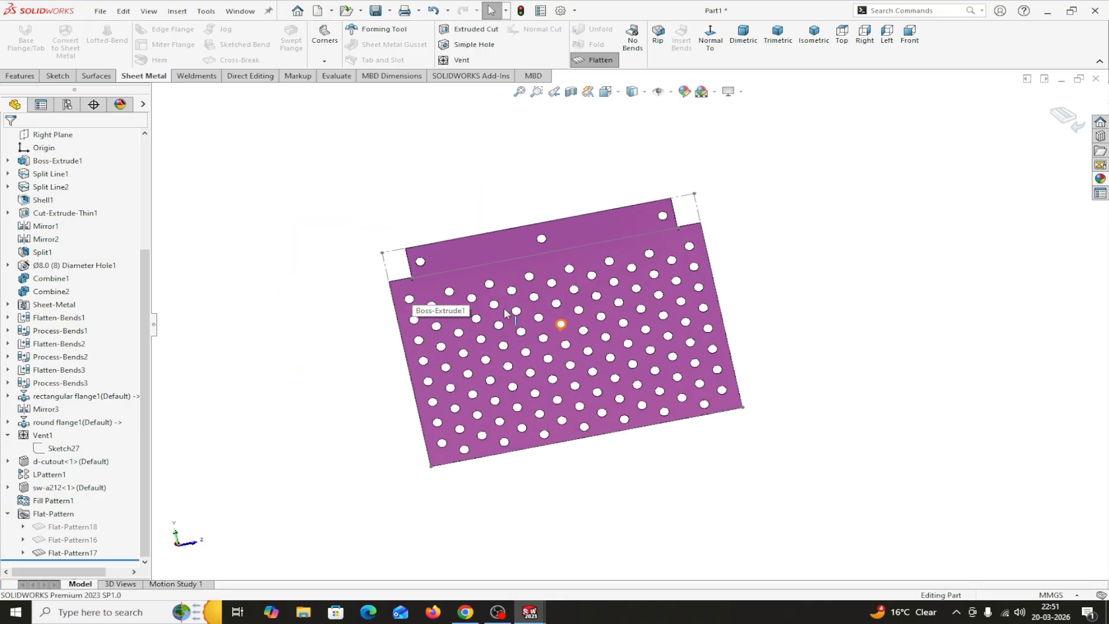
{"action": "mouse_move", "coordinate": [524, 315]}
{"action": "middle_mouse_down"}
{"action": "mouse_move", "coordinate": [548, 266]}
{"action": "mouse_move", "coordinate": [530, 275]}
{"action": "middle_mouse_up"}
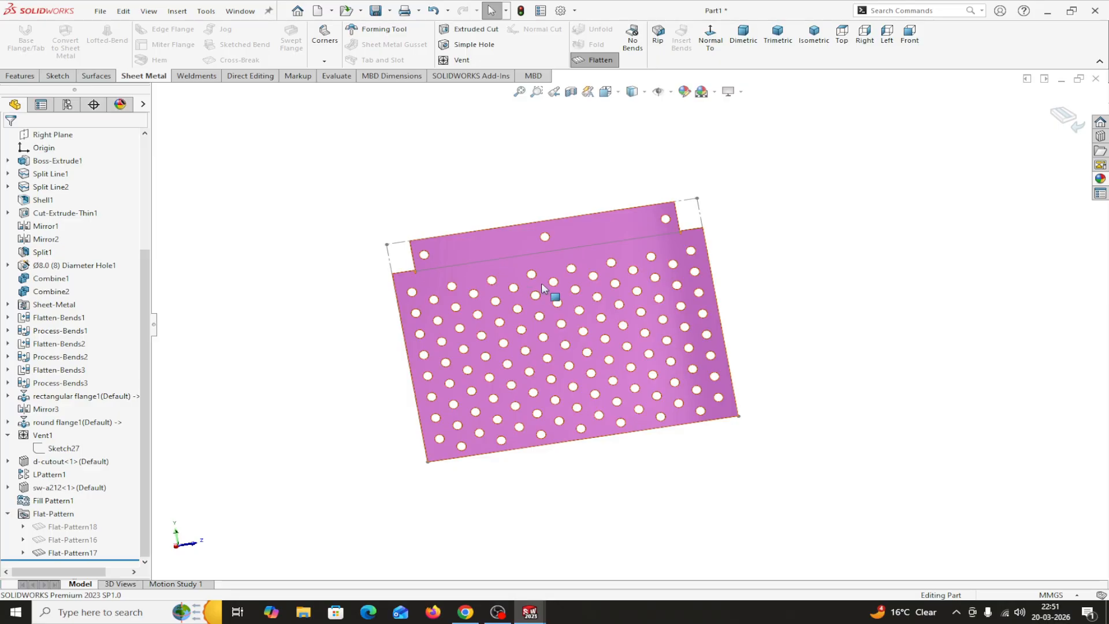
- Begin exporting the flattened side wall to DXF with the file name Part1
{"action": "right_click", "coordinate": [505, 244]}
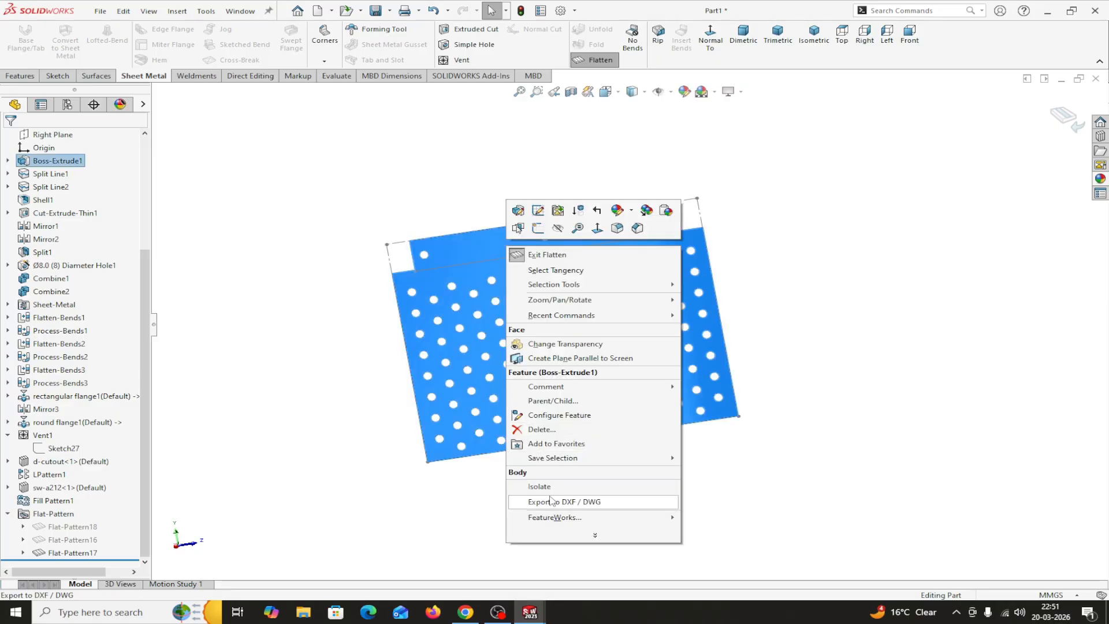
{"action": "left_click", "coordinate": [550, 502]}
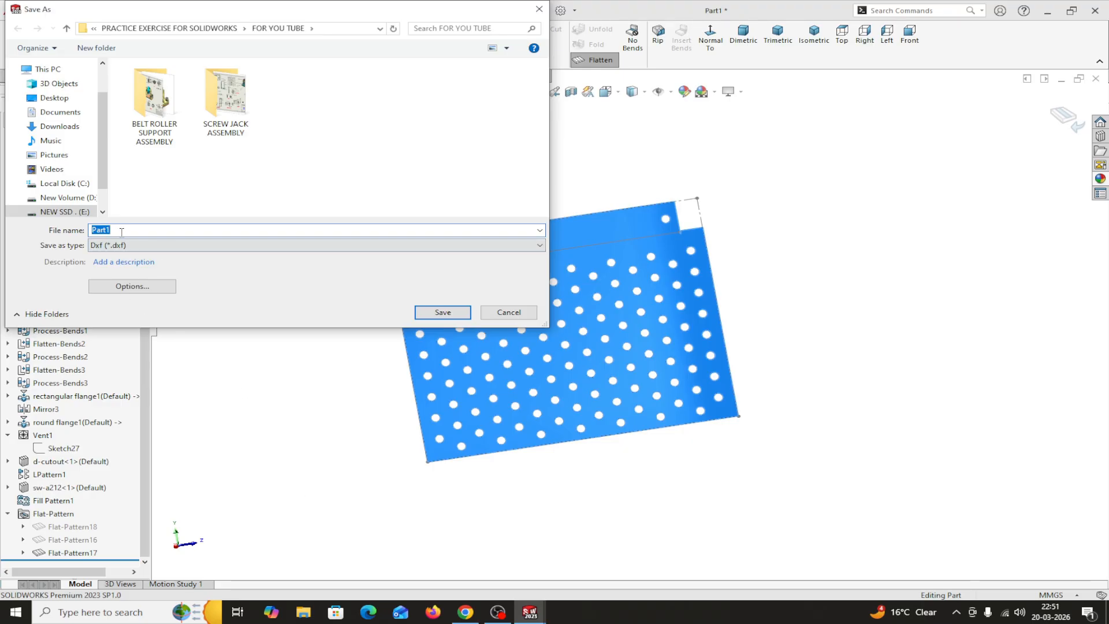
{"action": "left_click", "coordinate": [443, 313]}
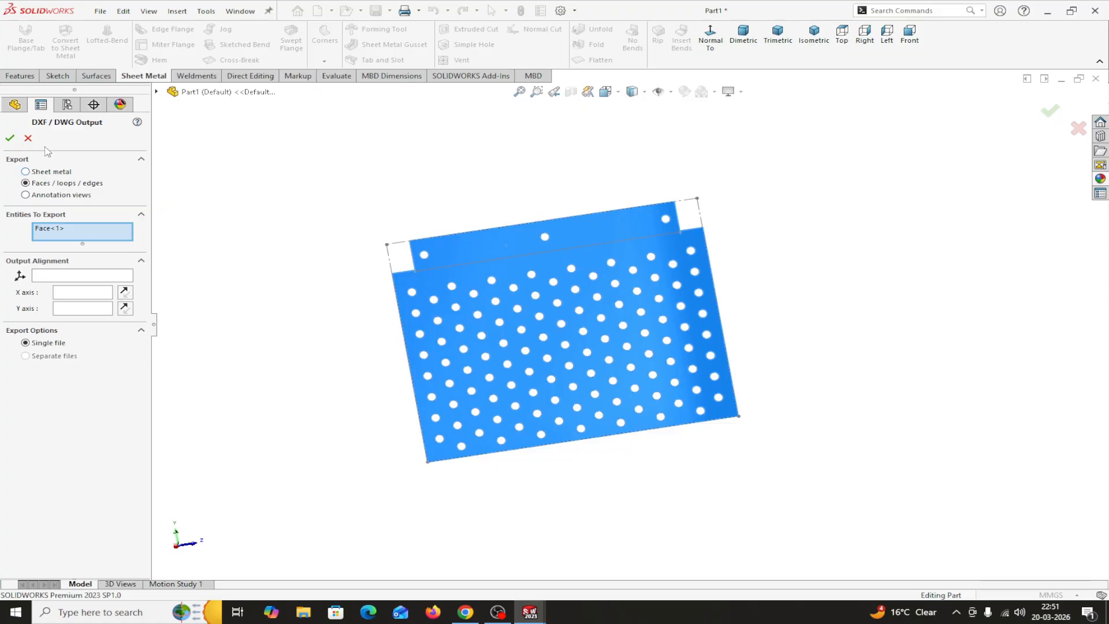
- Export Flat-Pattern17 as sheet metal, including hidden edges, bend lines, sketches, forming tools and bounding box, and save the DXF from the cleanup preview
{"action": "left_click", "coordinate": [25, 172]}
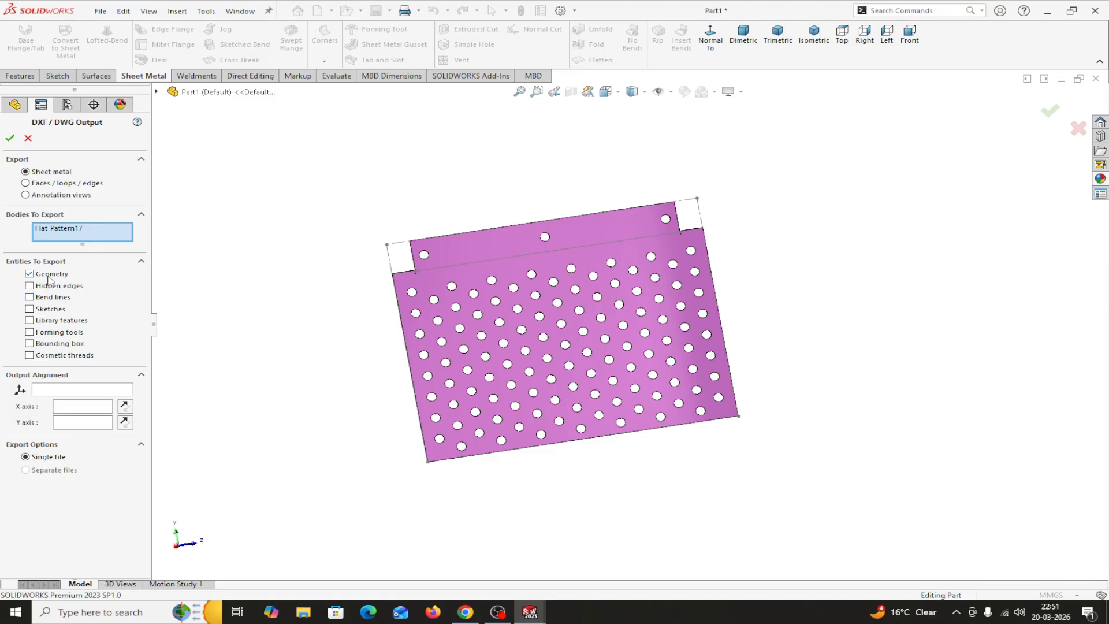
{"action": "left_click", "coordinate": [29, 286]}
{"action": "left_click", "coordinate": [29, 297]}
{"action": "left_click", "coordinate": [29, 309]}
{"action": "left_click", "coordinate": [29, 320]}
{"action": "left_click", "coordinate": [30, 344]}
{"action": "left_click", "coordinate": [11, 138]}
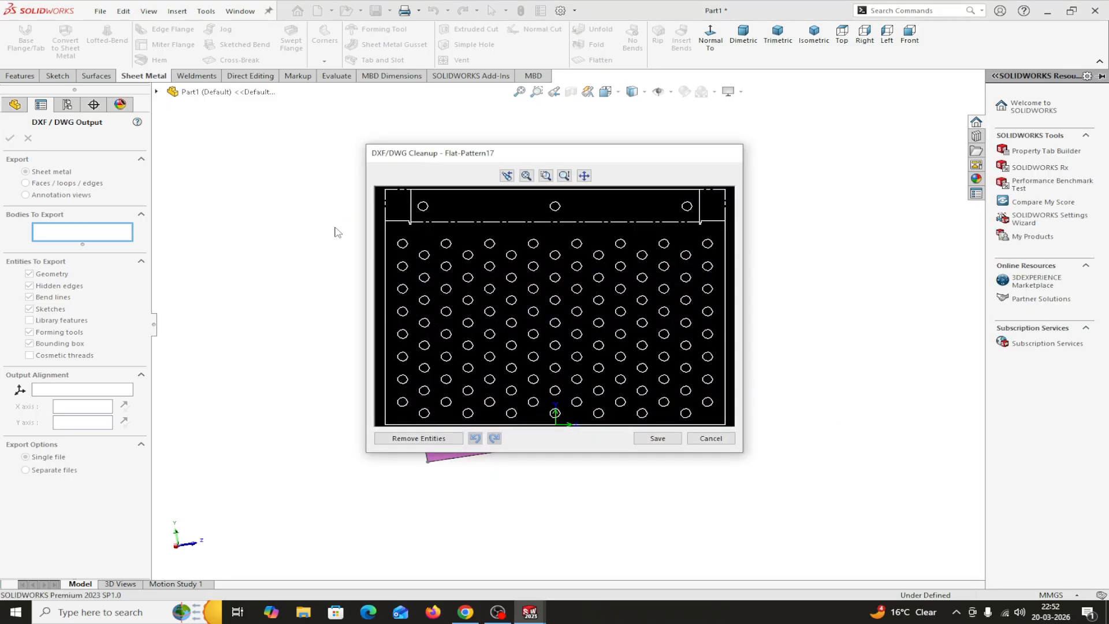
{"action": "left_click", "coordinate": [660, 444]}
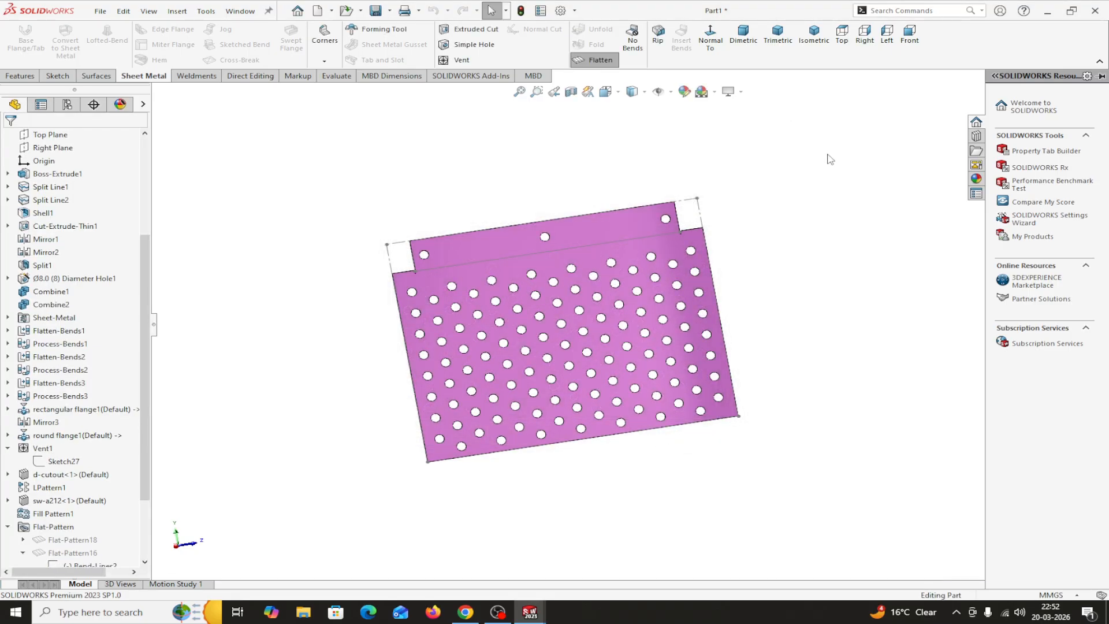
{"action": "scroll", "coordinate": [827, 173], "scroll_direction": "down", "scroll_amount": 3}
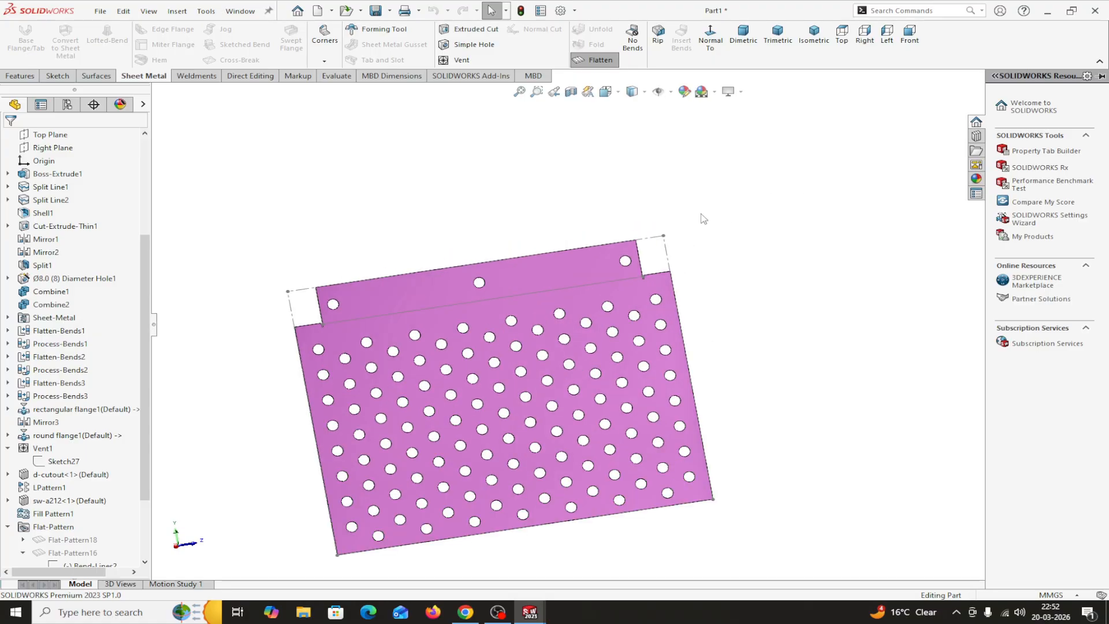
{"action": "scroll", "coordinate": [703, 218], "scroll_direction": "up", "scroll_amount": 2}
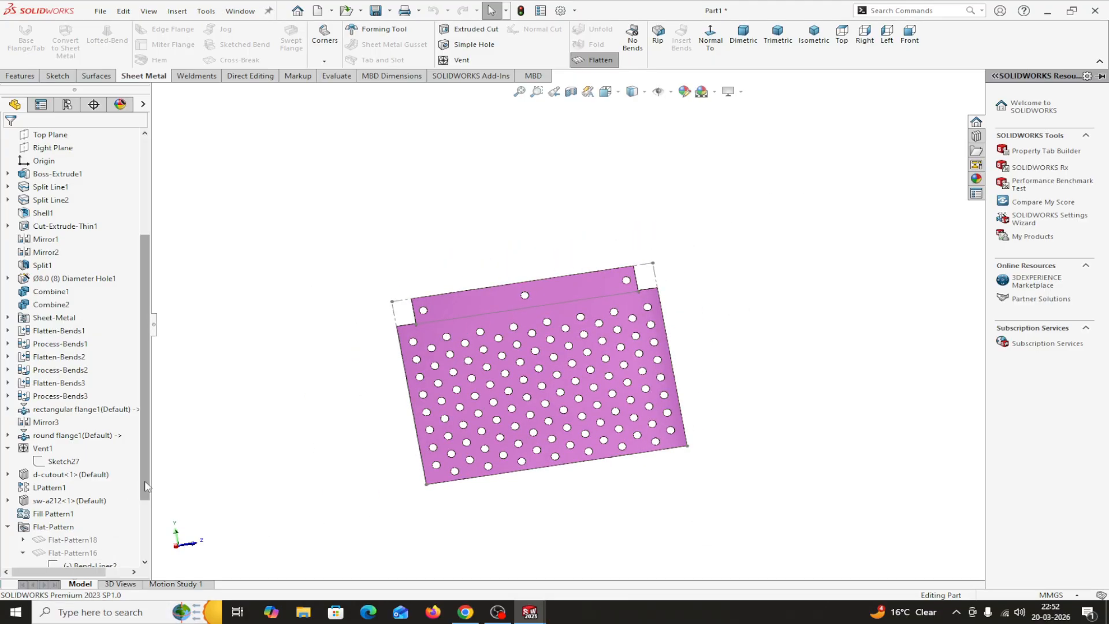
{"action": "scroll", "coordinate": [118, 518], "scroll_direction": "down", "scroll_amount": 3}
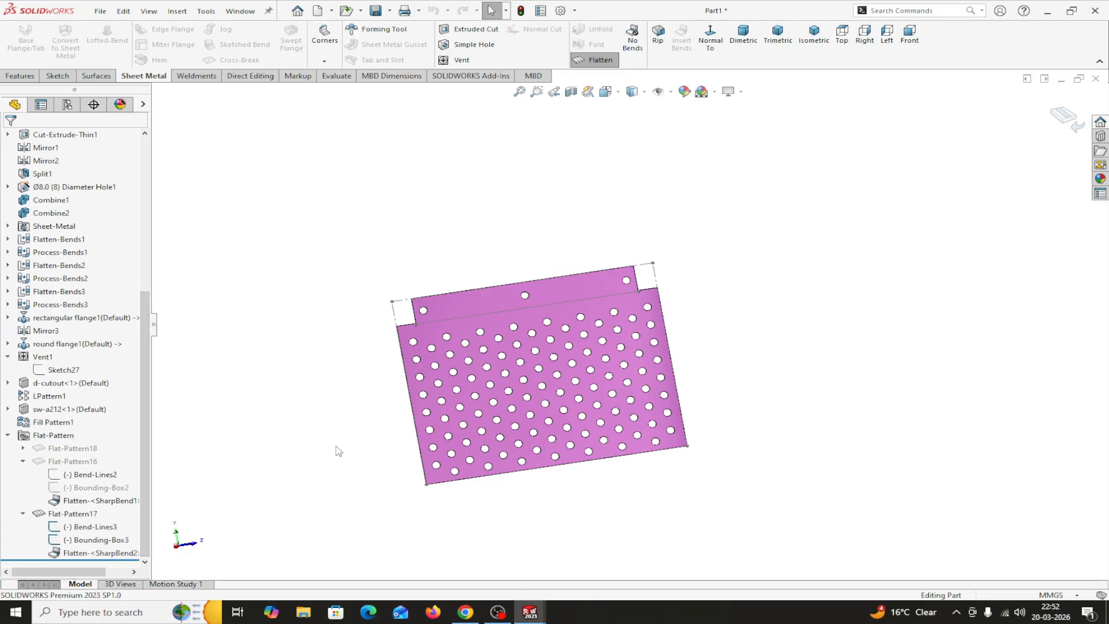